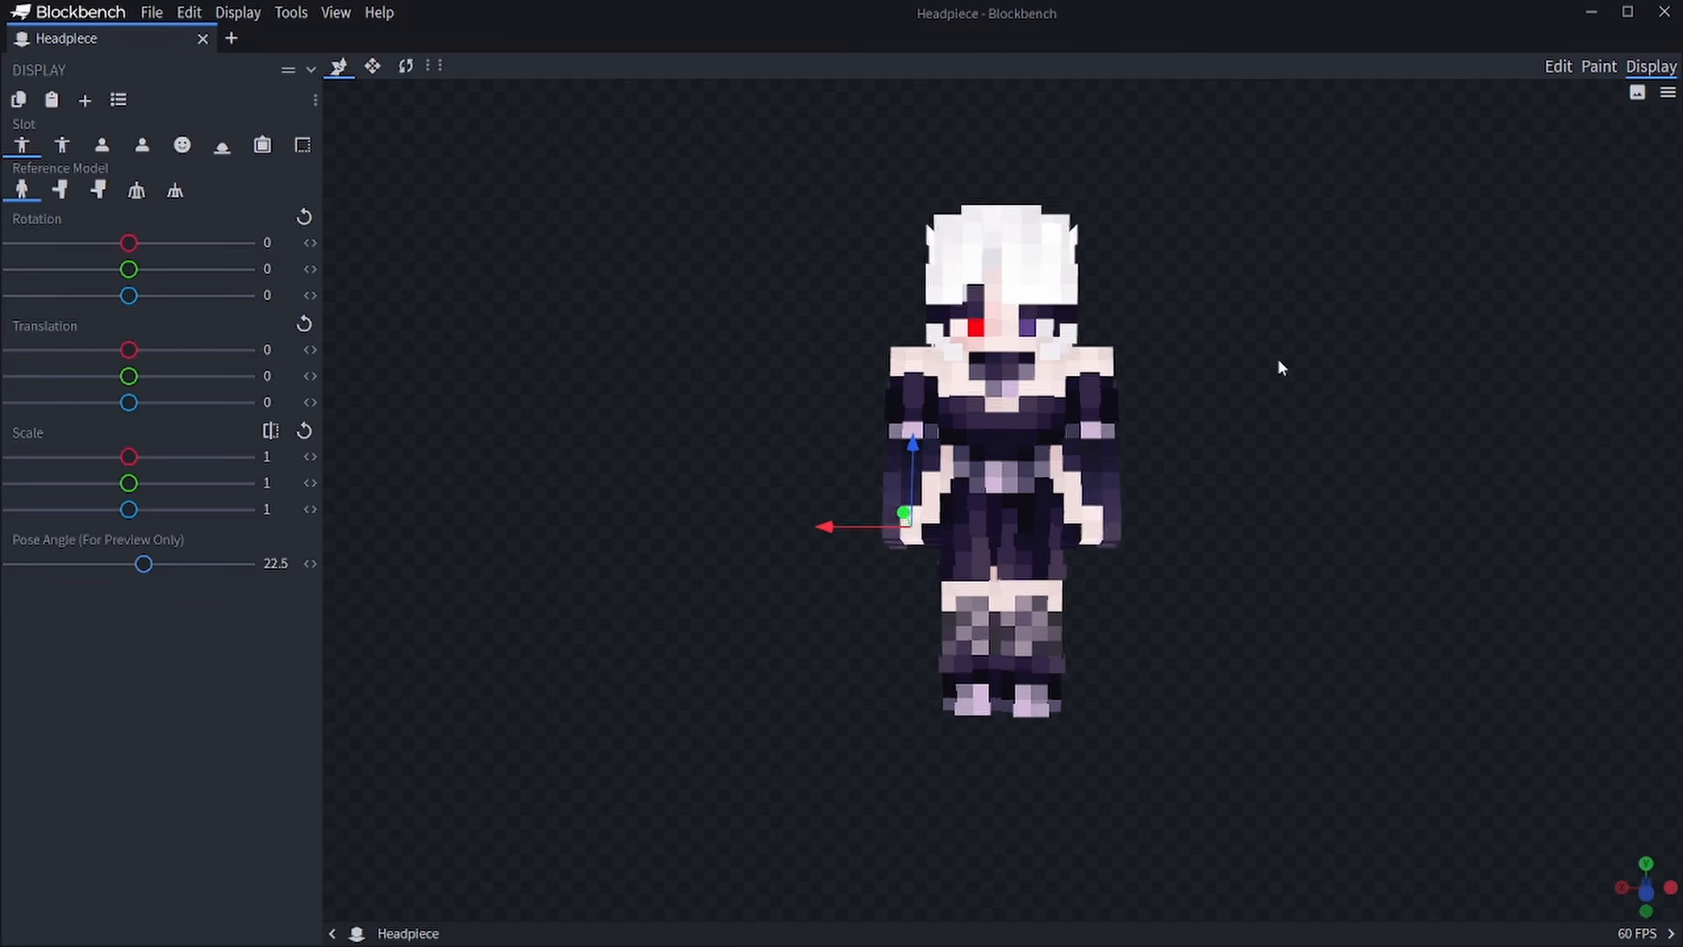
# Add a cube in edit mode and reduce its depth to form a thin bar for the base of the crown.
pyautogui.click(1558, 68)
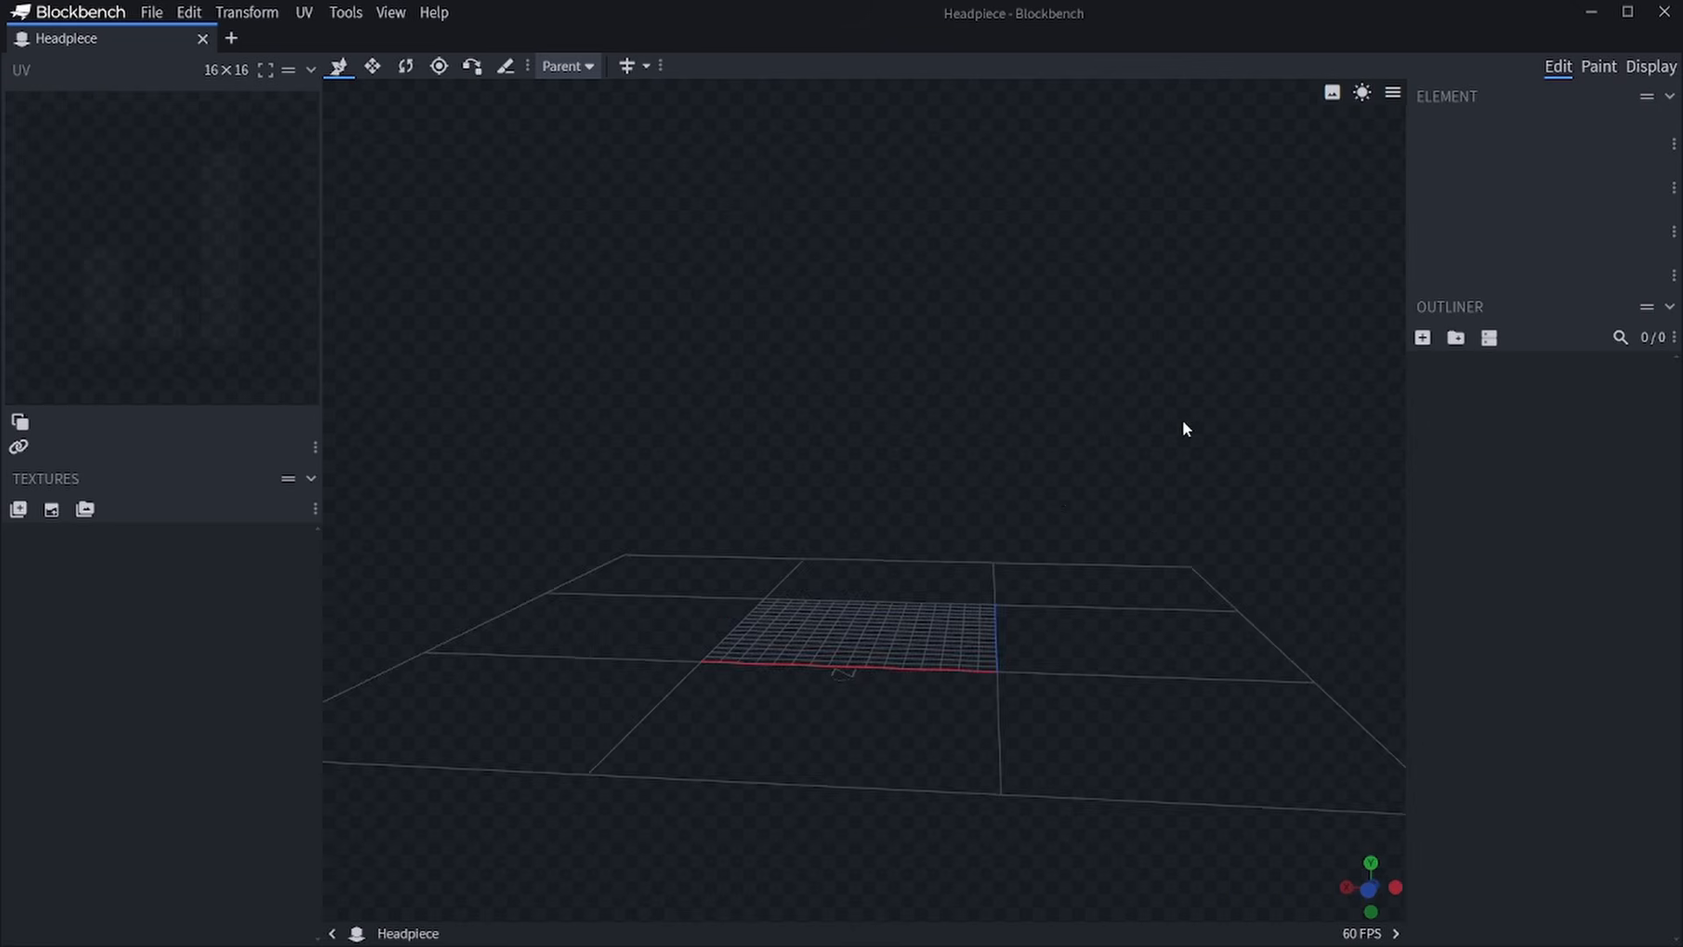
pyautogui.click(1423, 337)
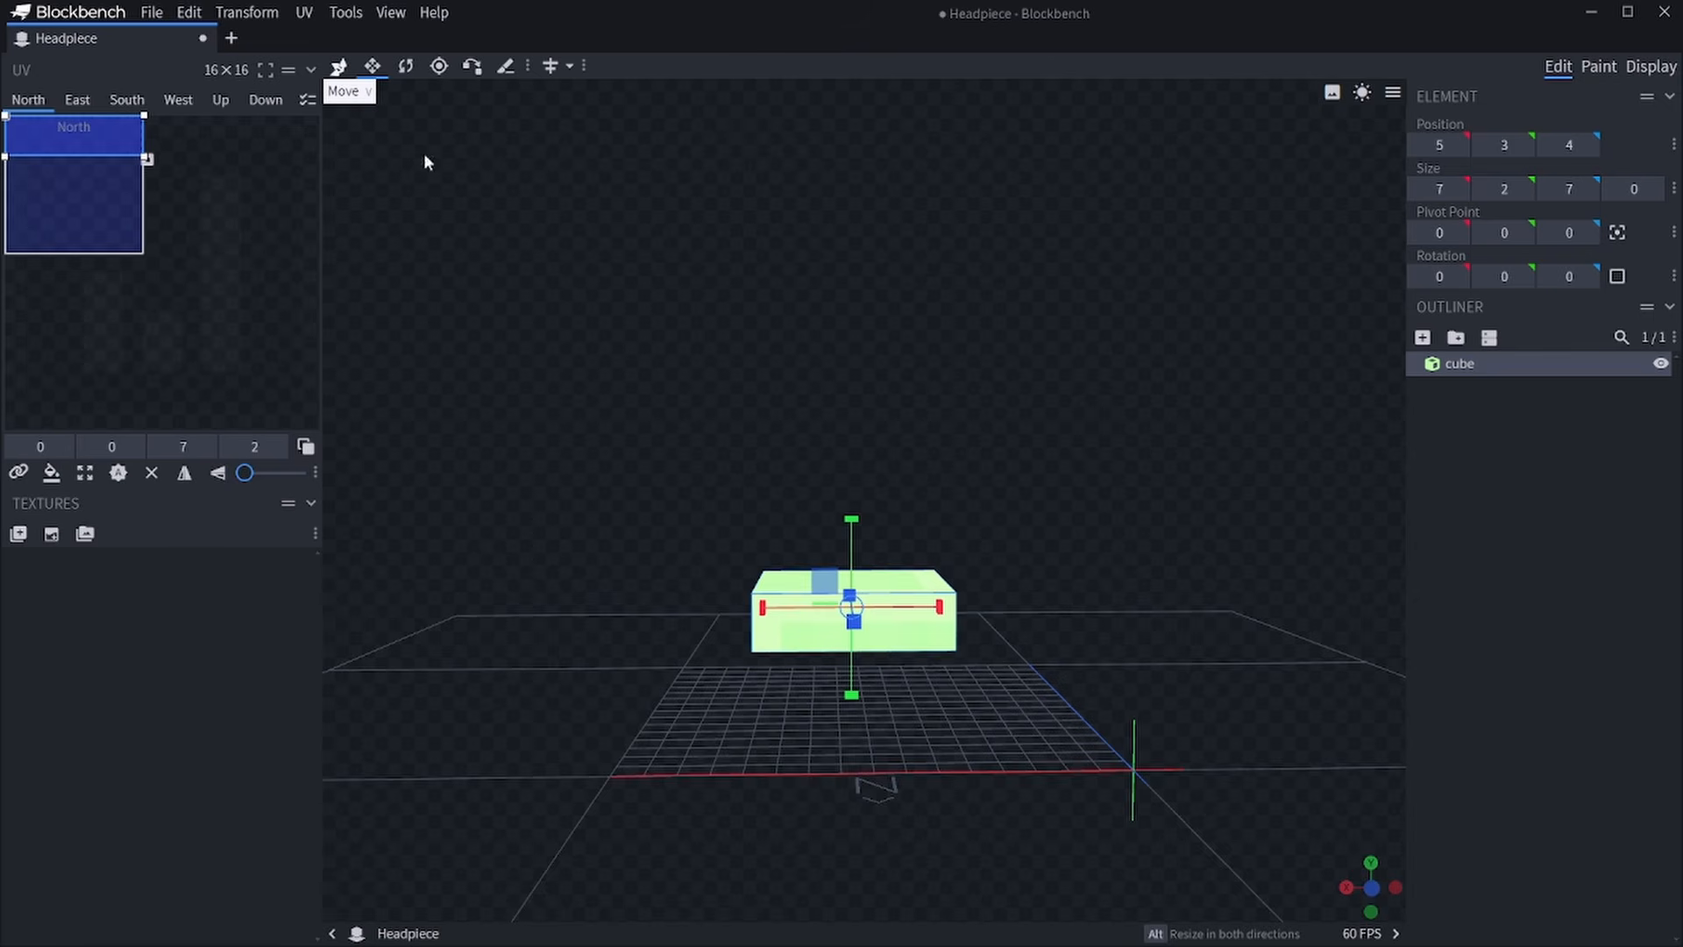
pyautogui.click(339, 66)
pyautogui.moveTo(918, 630); pyautogui.dragTo(684, 651)
pyautogui.click(370, 74)
pyautogui.moveTo(615, 382); pyautogui.dragTo(702, 415)
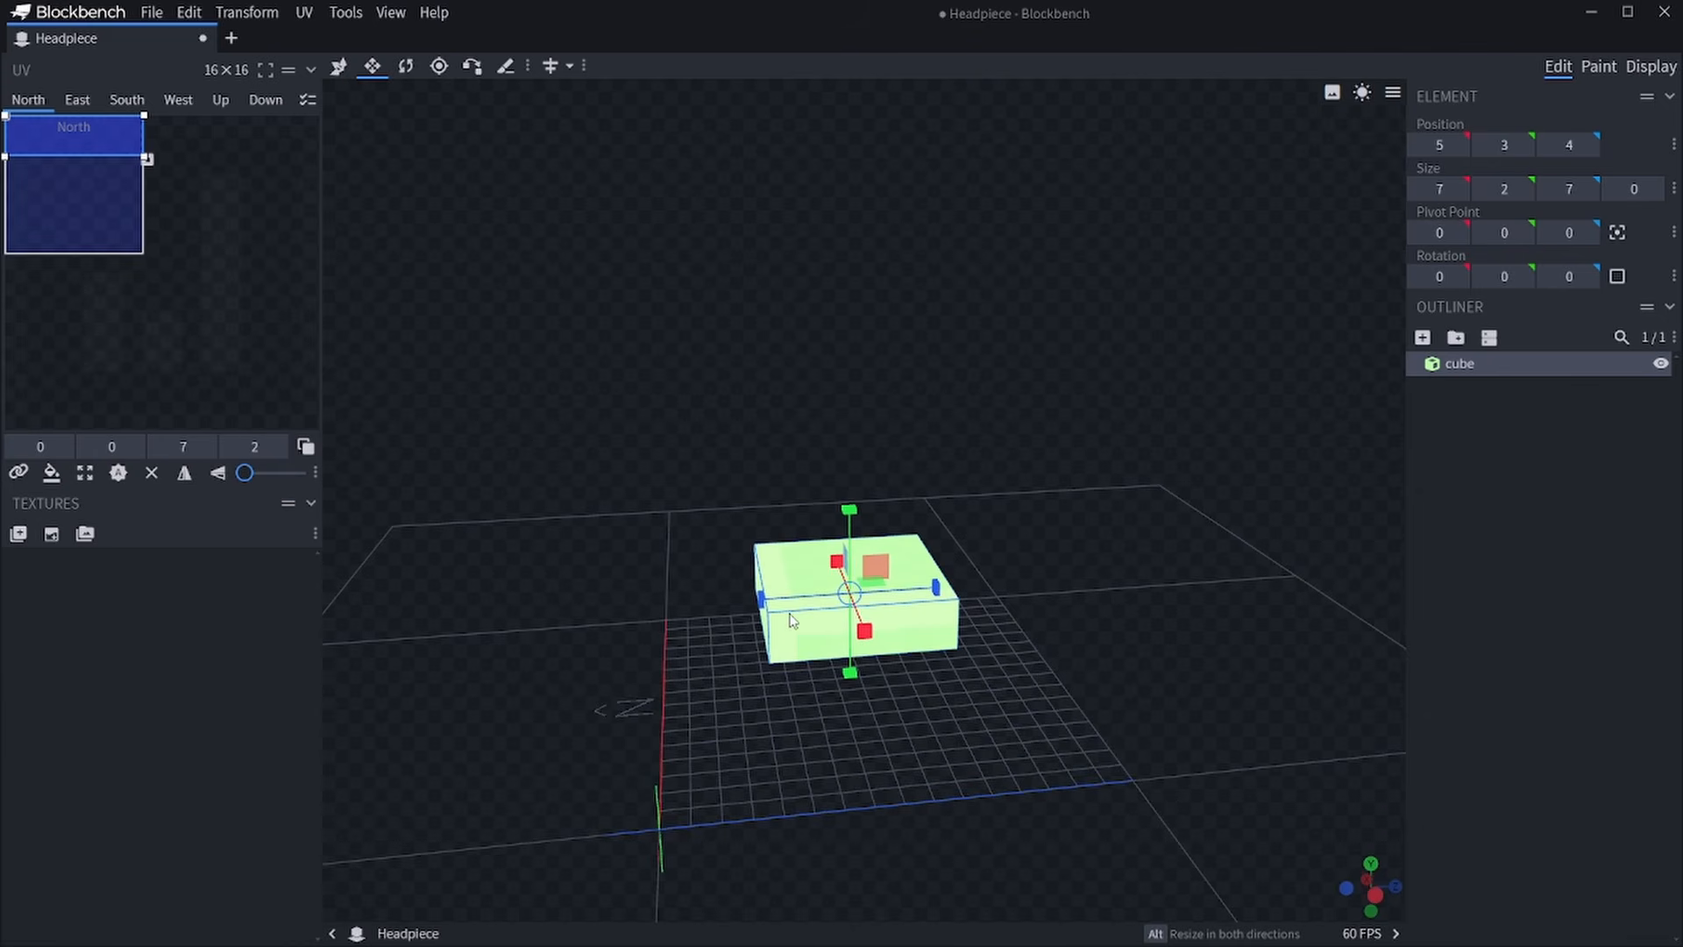
pyautogui.moveTo(768, 598); pyautogui.dragTo(858, 607)
pyautogui.press('Down')
pyautogui.moveTo(911, 605); pyautogui.dragTo(947, 631)
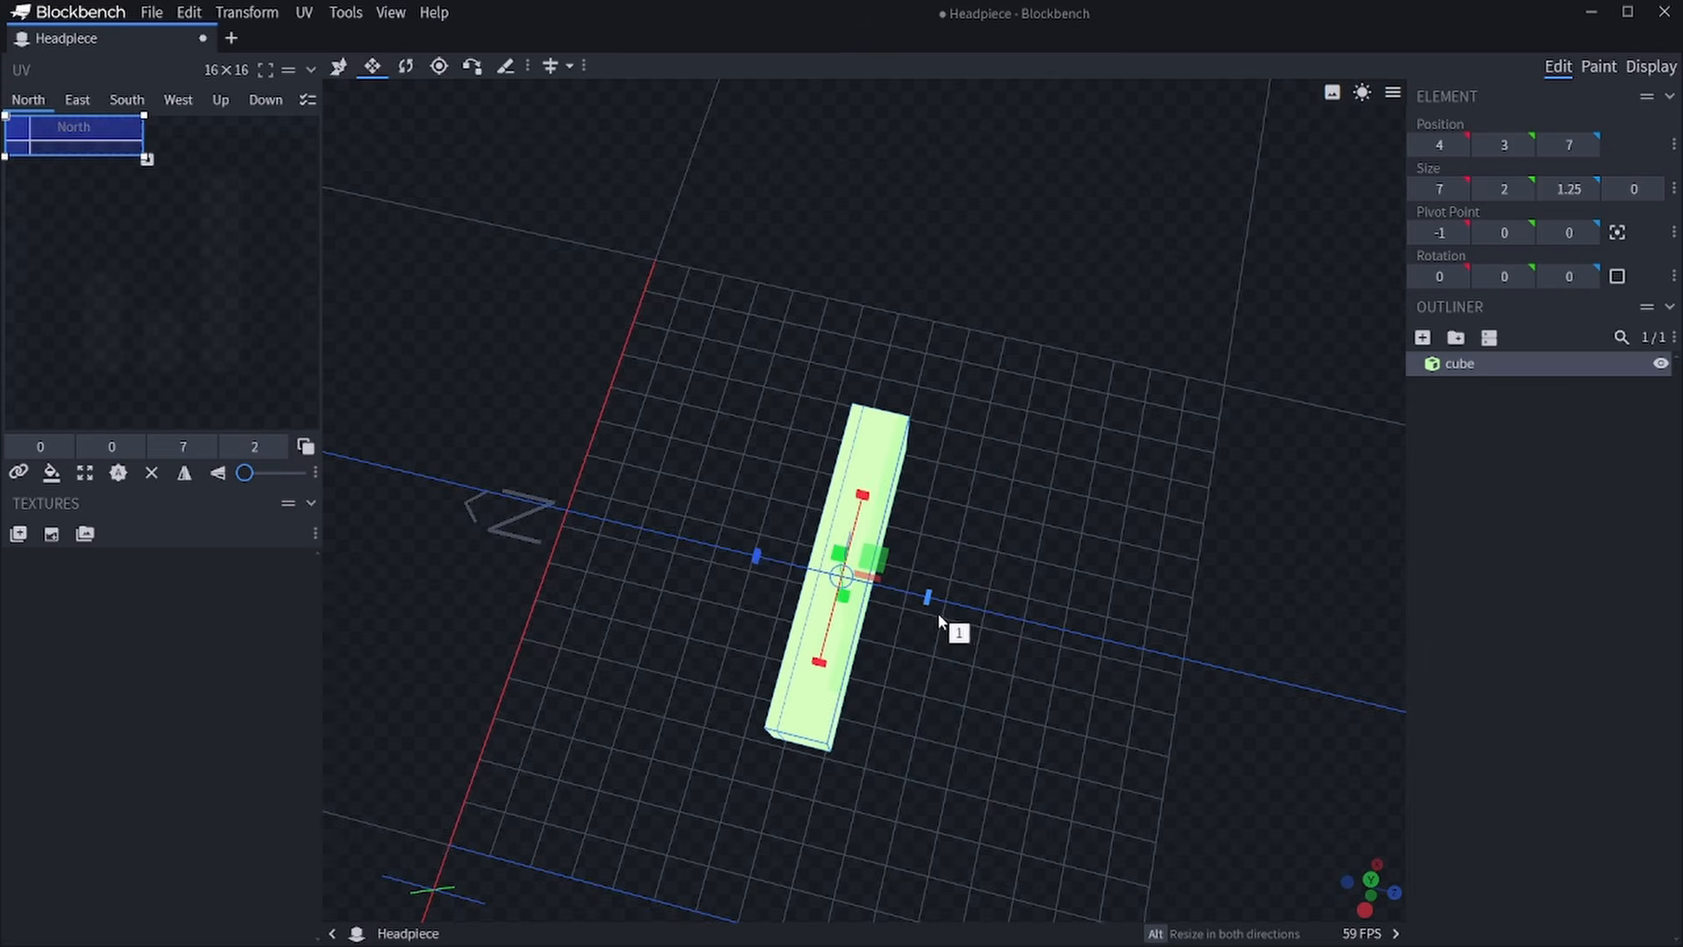
# Make copies of the 1 × 2 × 0.25 spike cube for placing more spikes along the top of the bar.
pyautogui.rightClick(1470, 388)
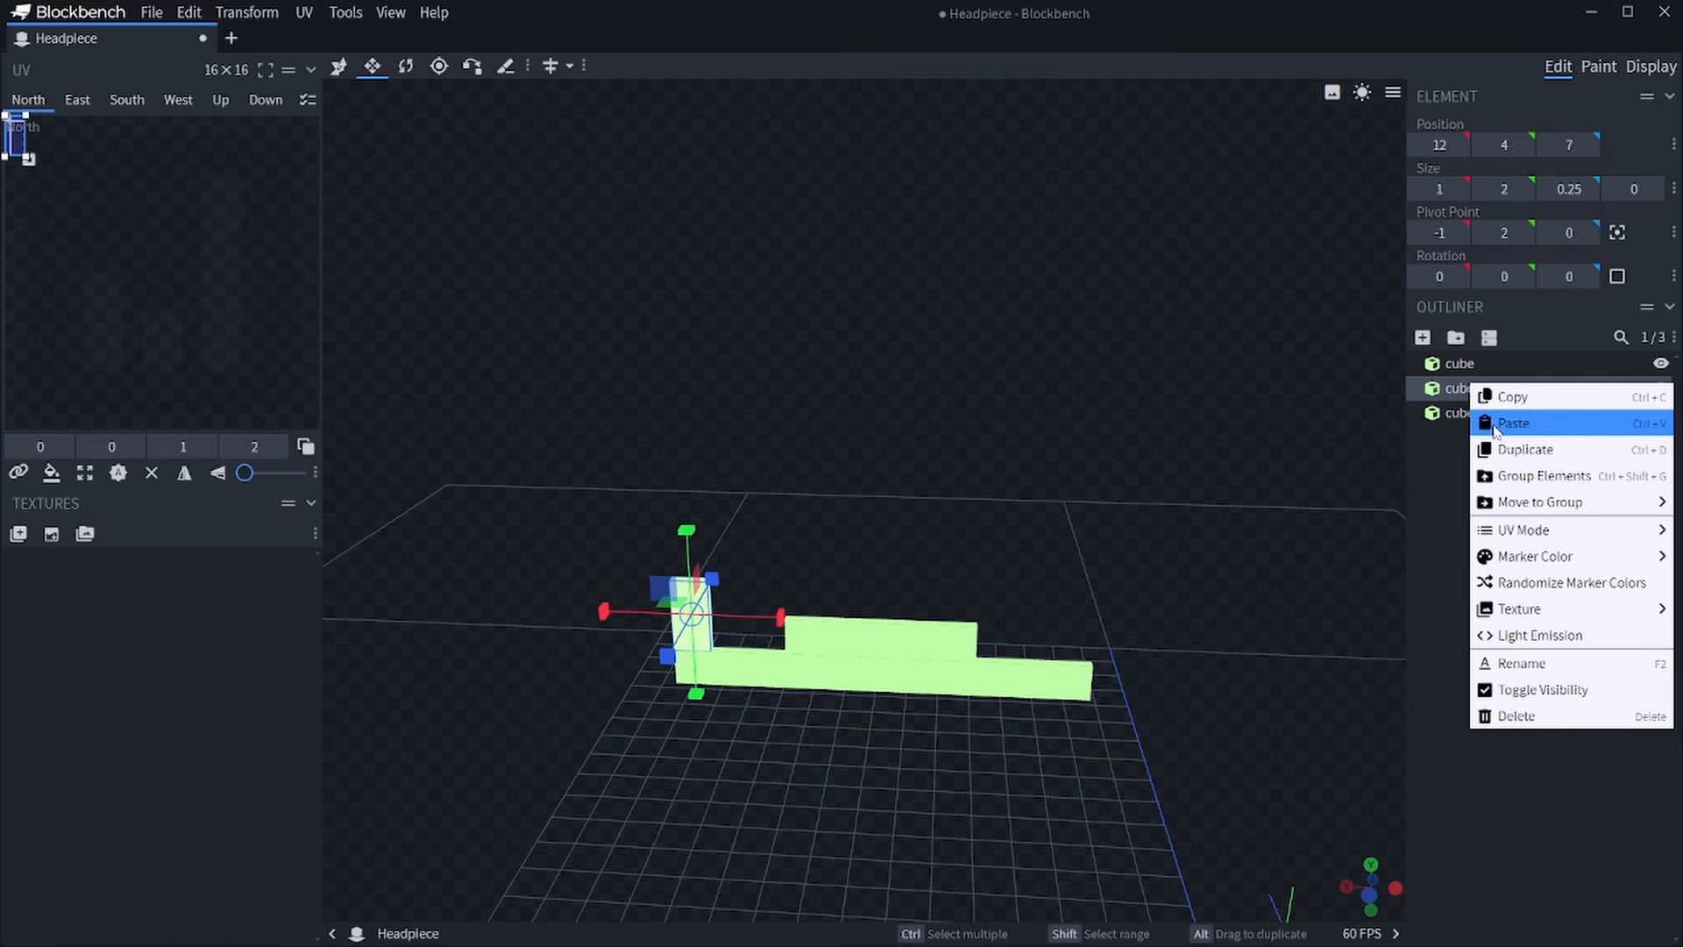
pyautogui.click(1495, 425)
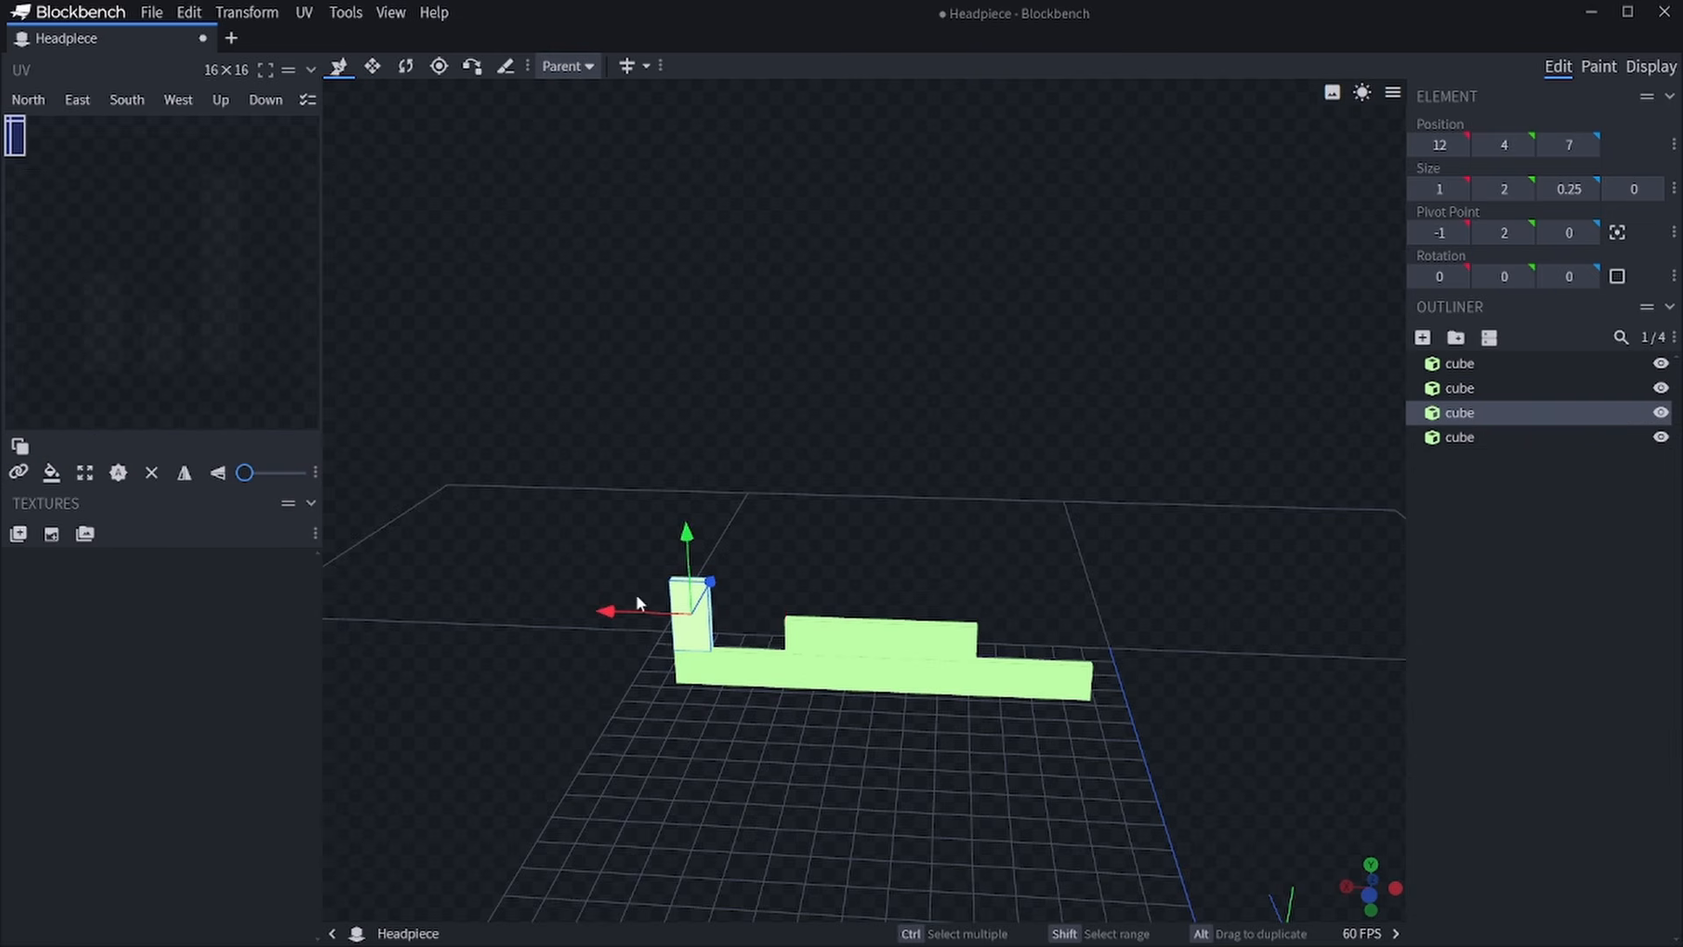
pyautogui.moveTo(840, 601); pyautogui.dragTo(729, 643)
pyautogui.rightClick(1480, 413)
pyautogui.click(1510, 473)
pyautogui.rightClick(1478, 436)
pyautogui.click(1510, 495)
# Place the crown at the front of the character's head in the head display slot, with translation 0.5, 9.75, -6.75.
pyautogui.press('3')
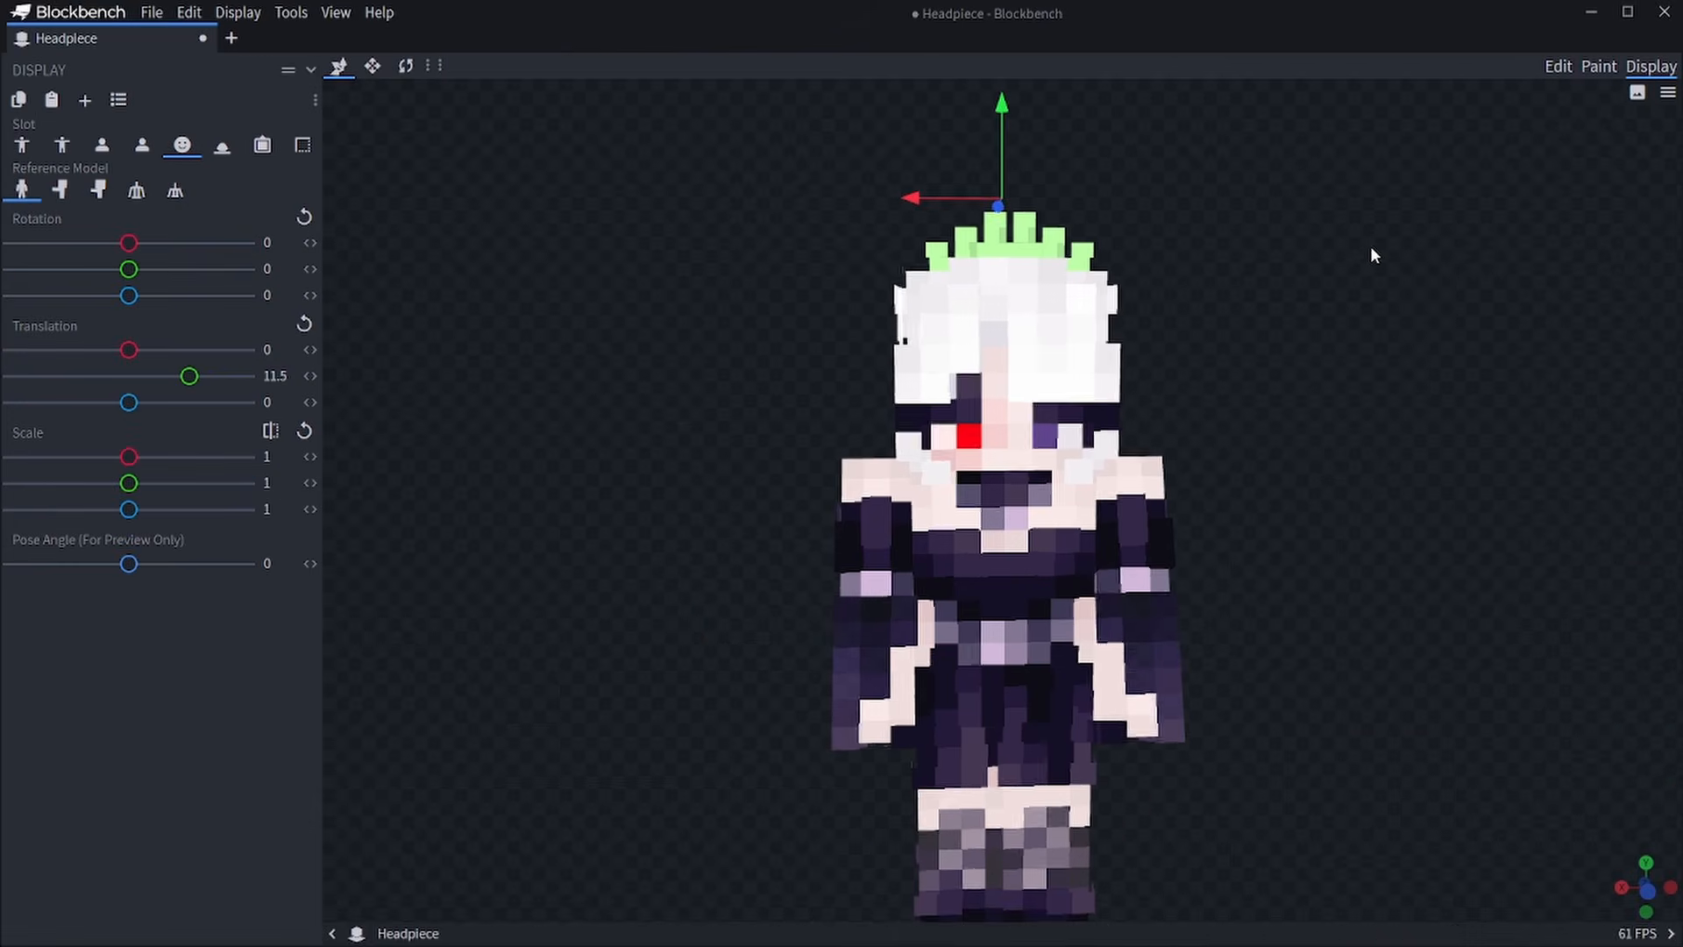
pyautogui.moveTo(1257, 255); pyautogui.dragTo(1005, 263)
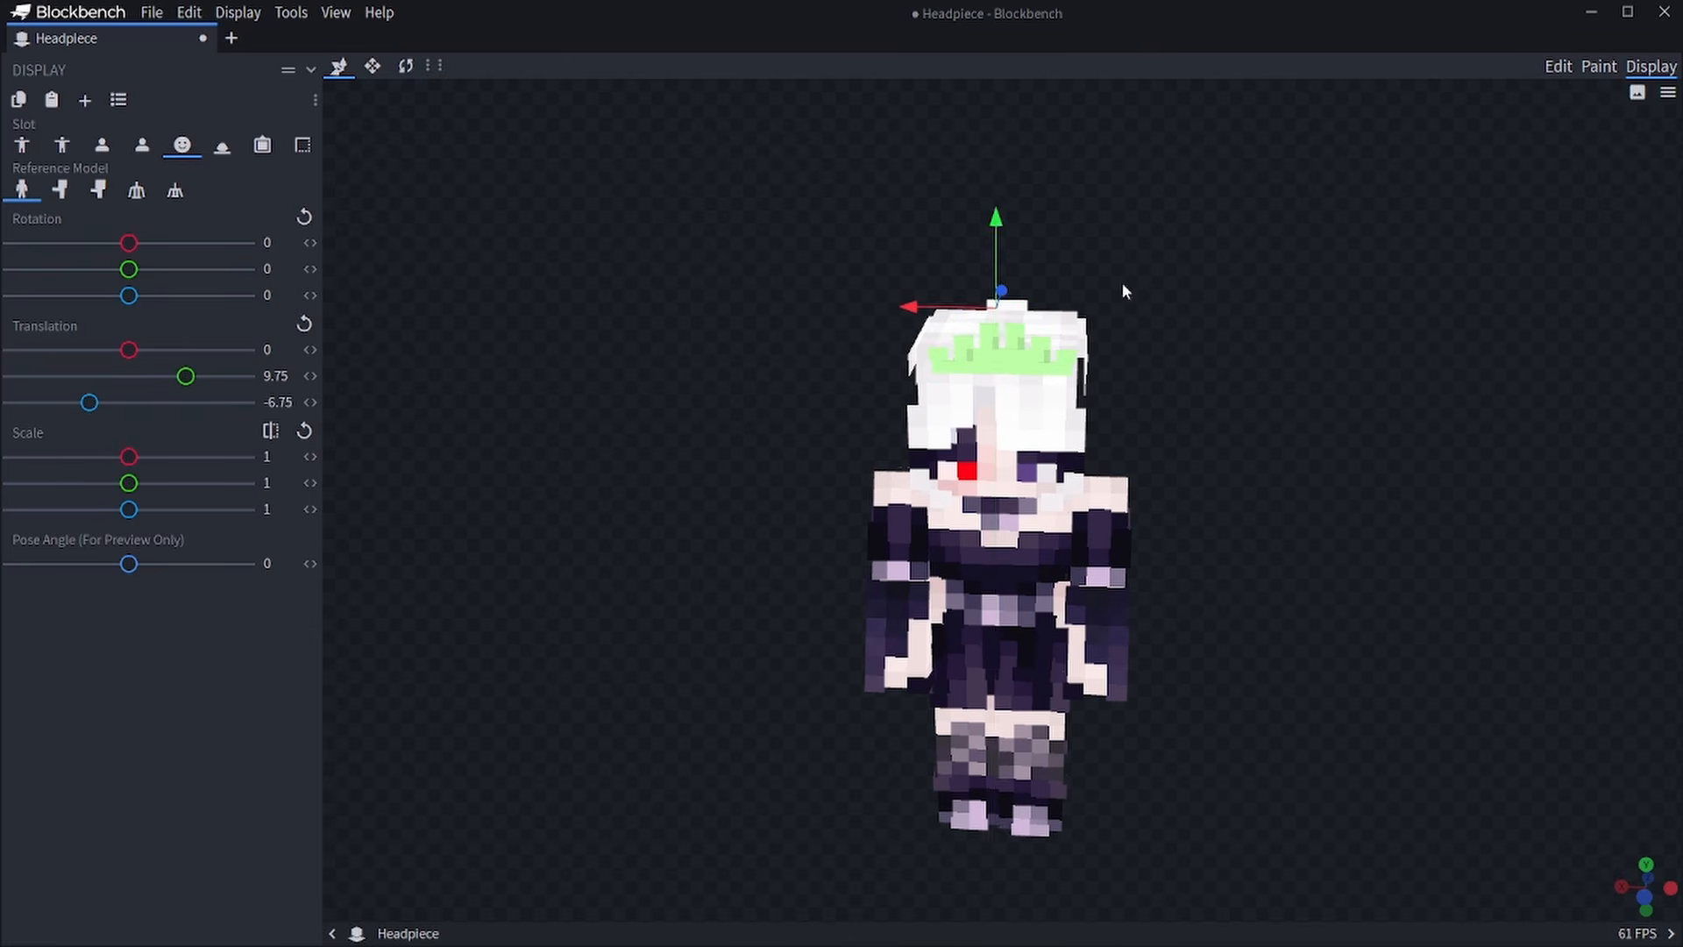
pyautogui.moveTo(1122, 284); pyautogui.dragTo(1155, 246)
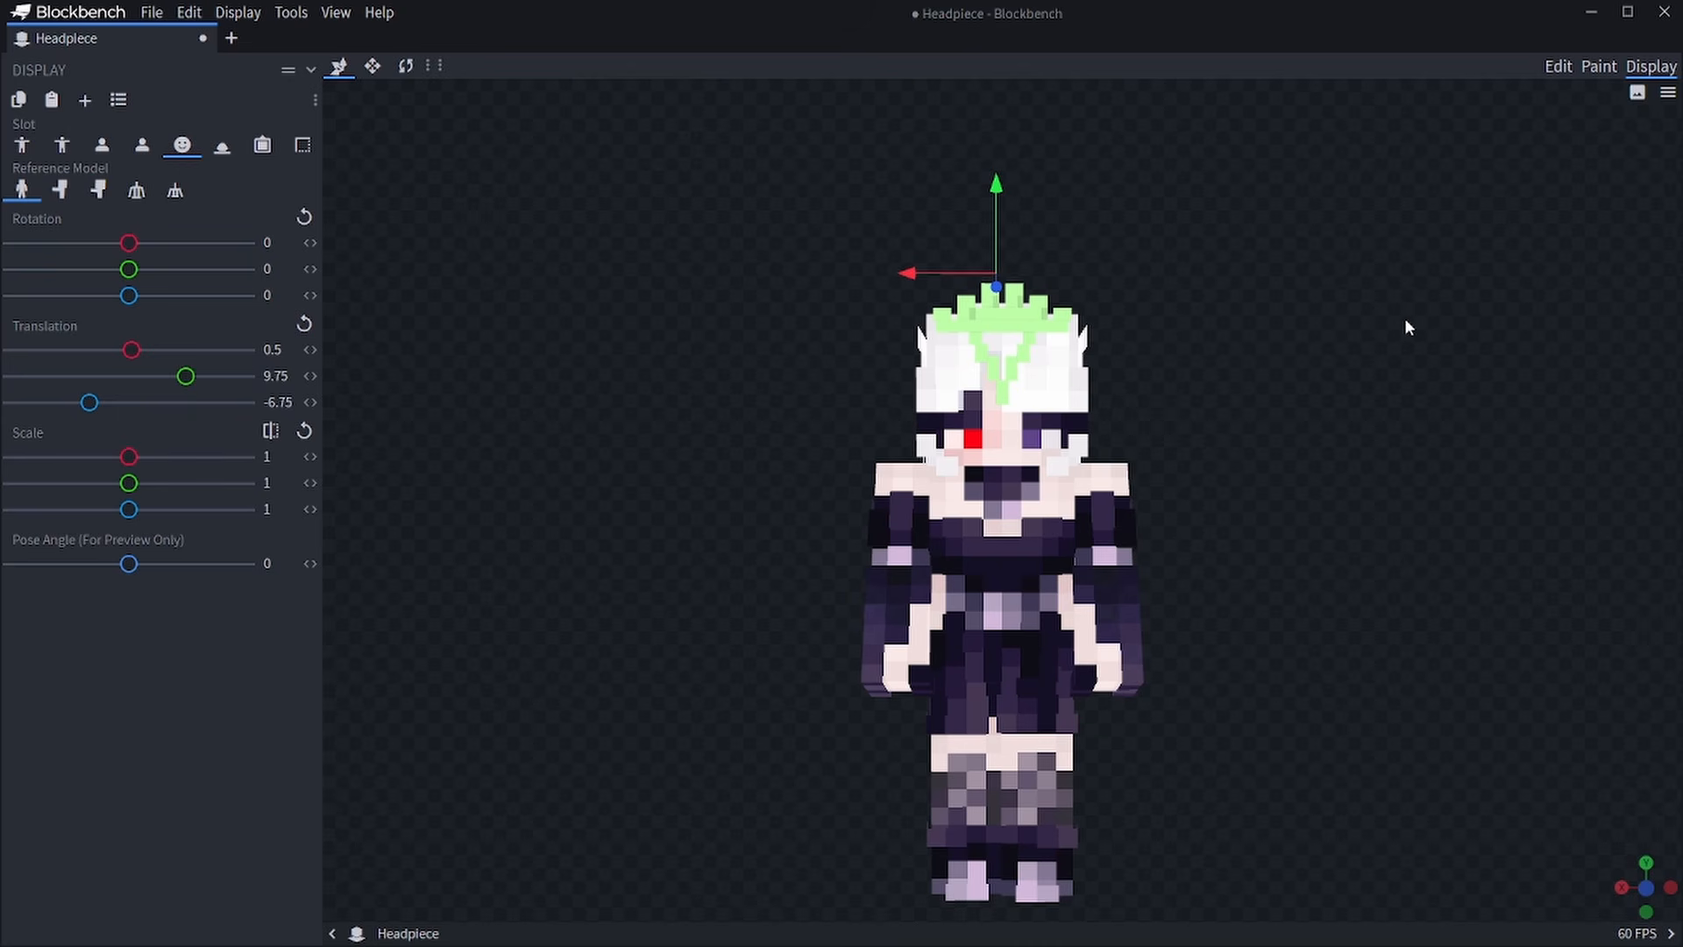
pyautogui.moveTo(1406, 326)
pyautogui.mouseDown()
pyautogui.moveTo(1374, 345)
pyautogui.moveTo(1390, 312)
pyautogui.mouseUp()
# Return to editing and delete the bottom tip cube and the left cube of the lower prong pair beneath the crown.
pyautogui.click(1558, 66)
pyautogui.click(858, 710)
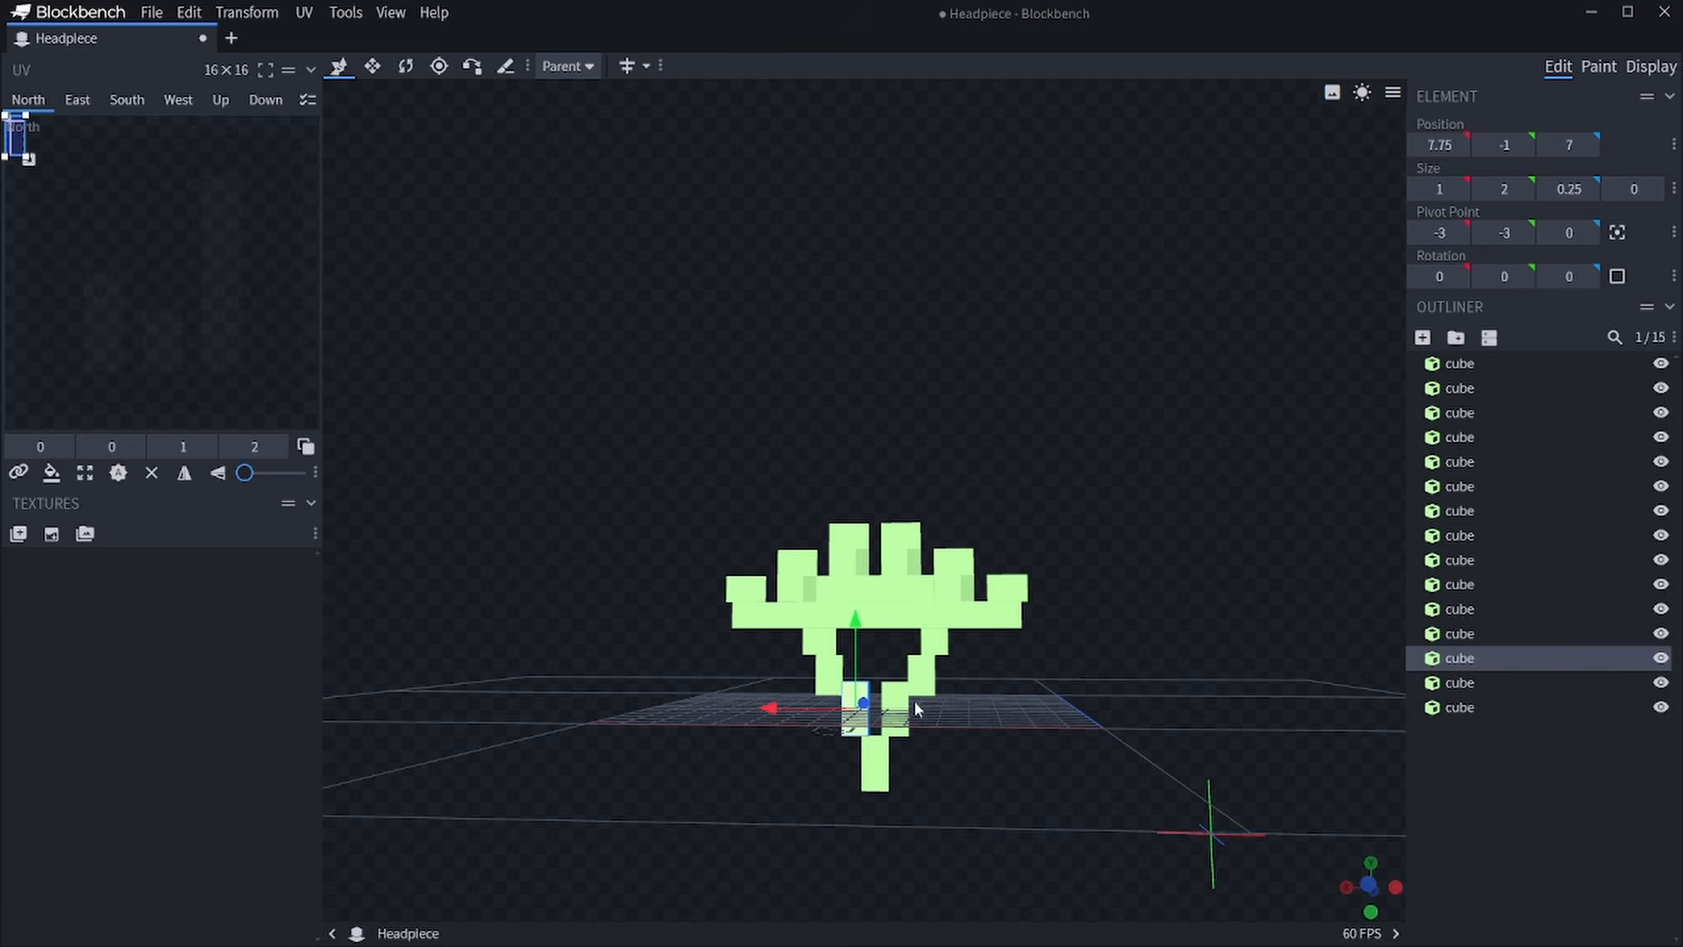
pyautogui.click(884, 768)
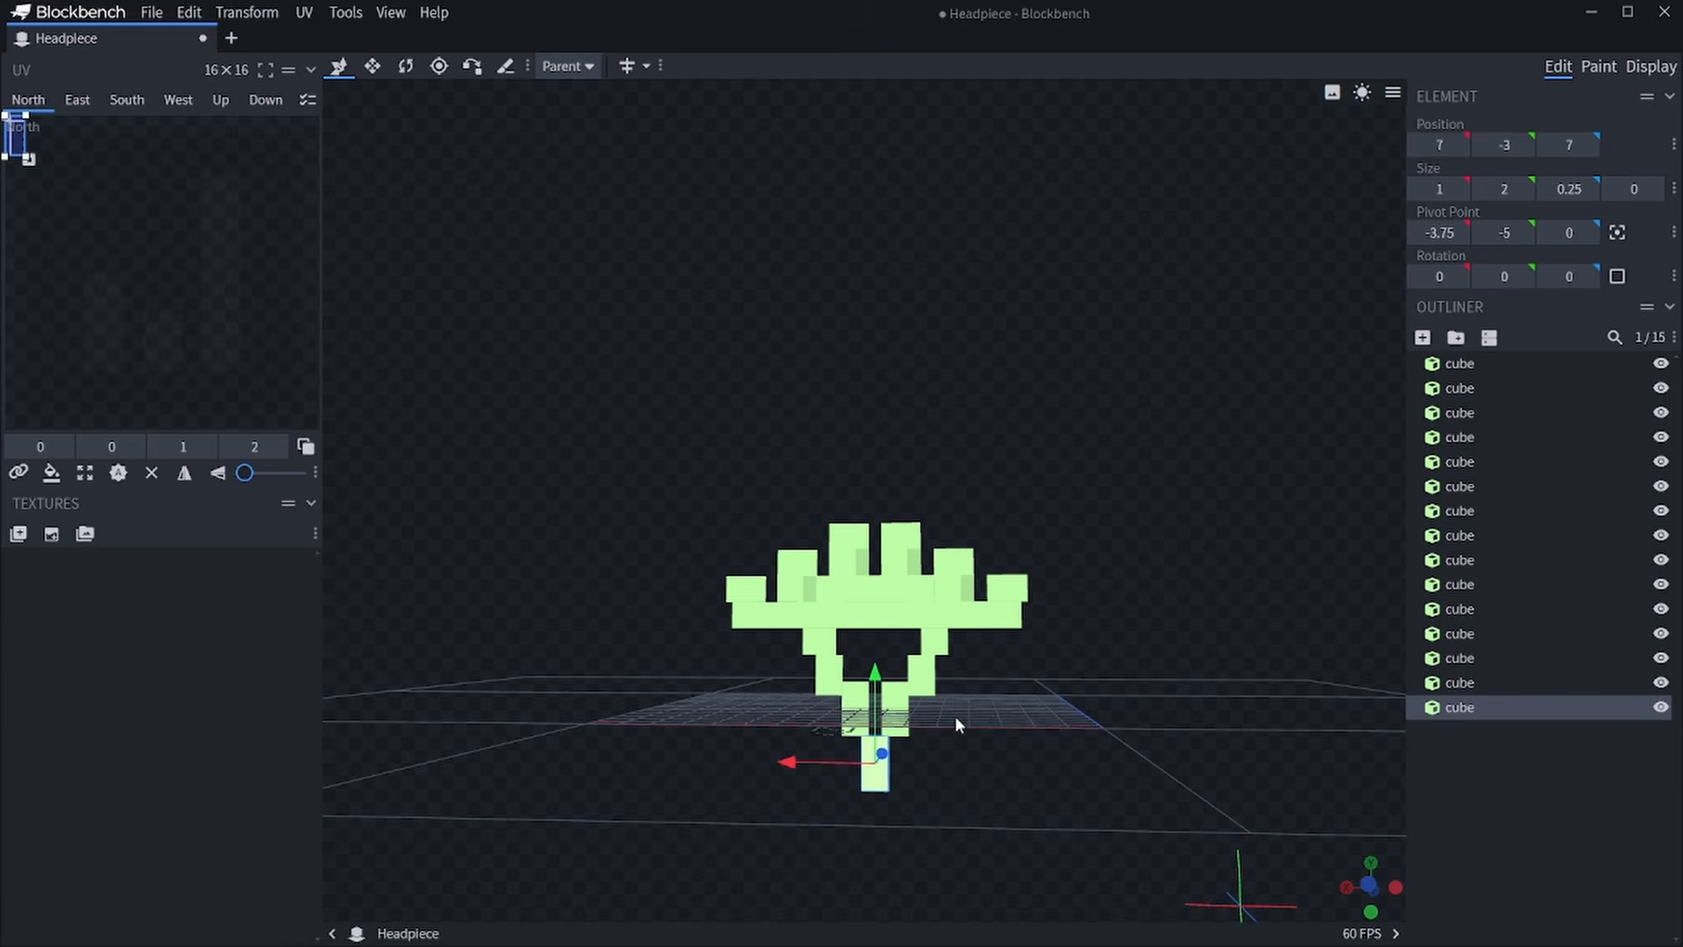
pyautogui.press('Delete')
pyautogui.click(856, 708)
pyautogui.press('Delete')
# Move the remaining lower prong cube sideways along X to the centre between the two upper prongs.
pyautogui.click(895, 707)
pyautogui.moveTo(824, 709); pyautogui.dragTo(807, 707)
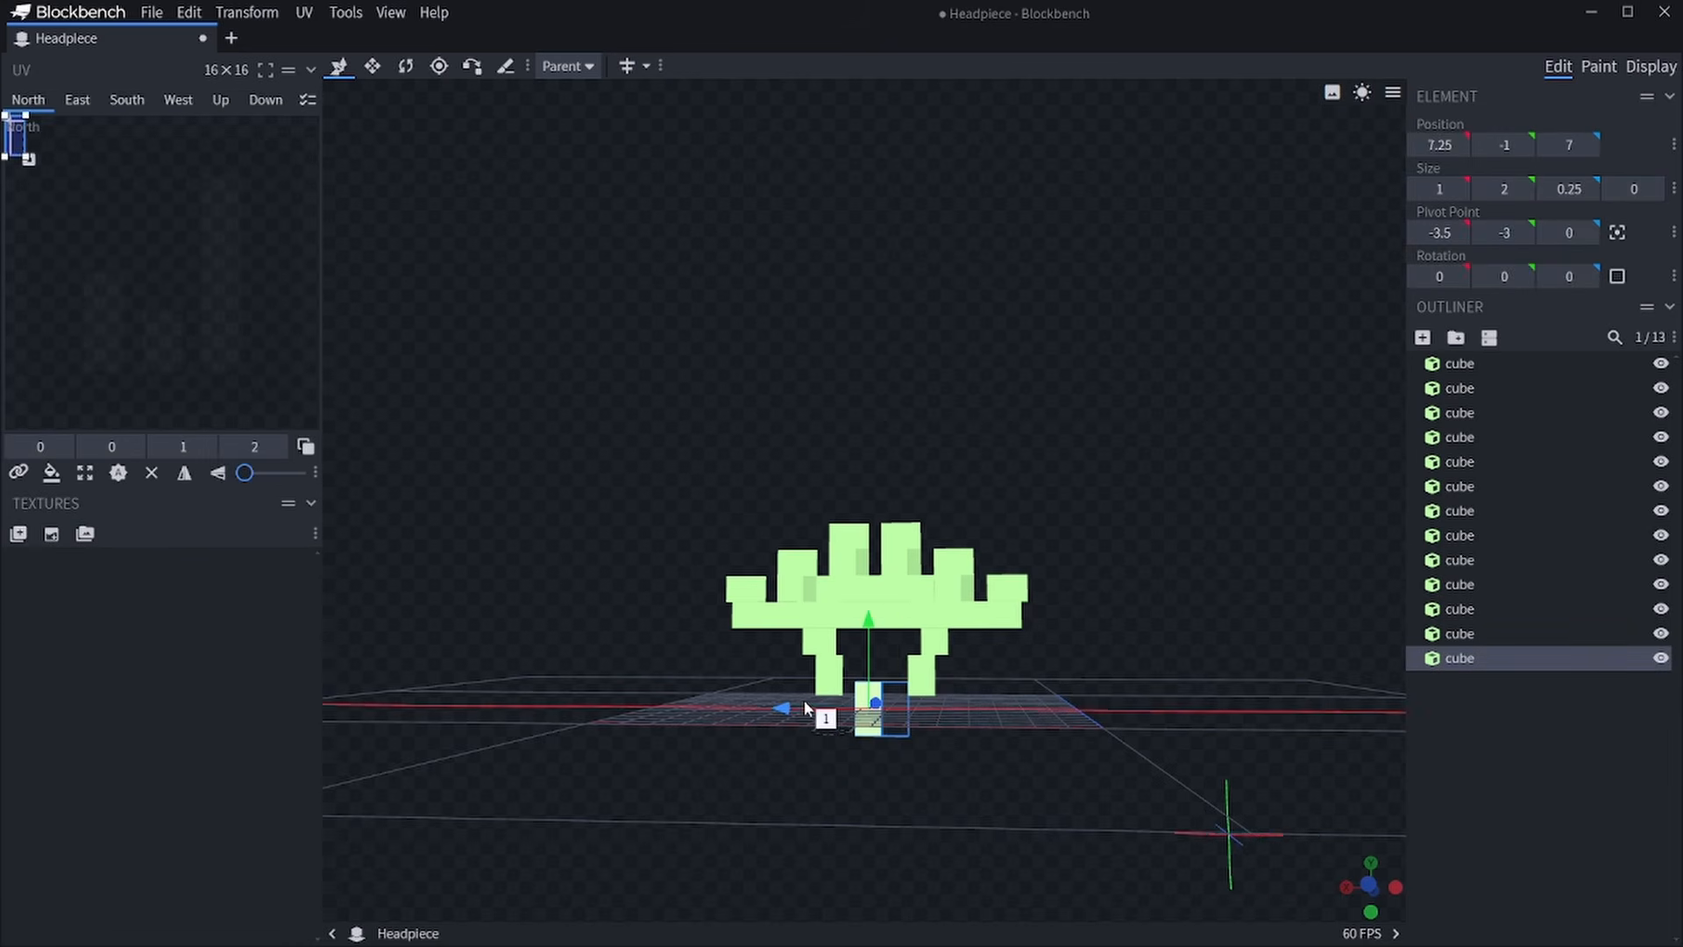
pyautogui.moveTo(807, 707); pyautogui.dragTo(792, 707)
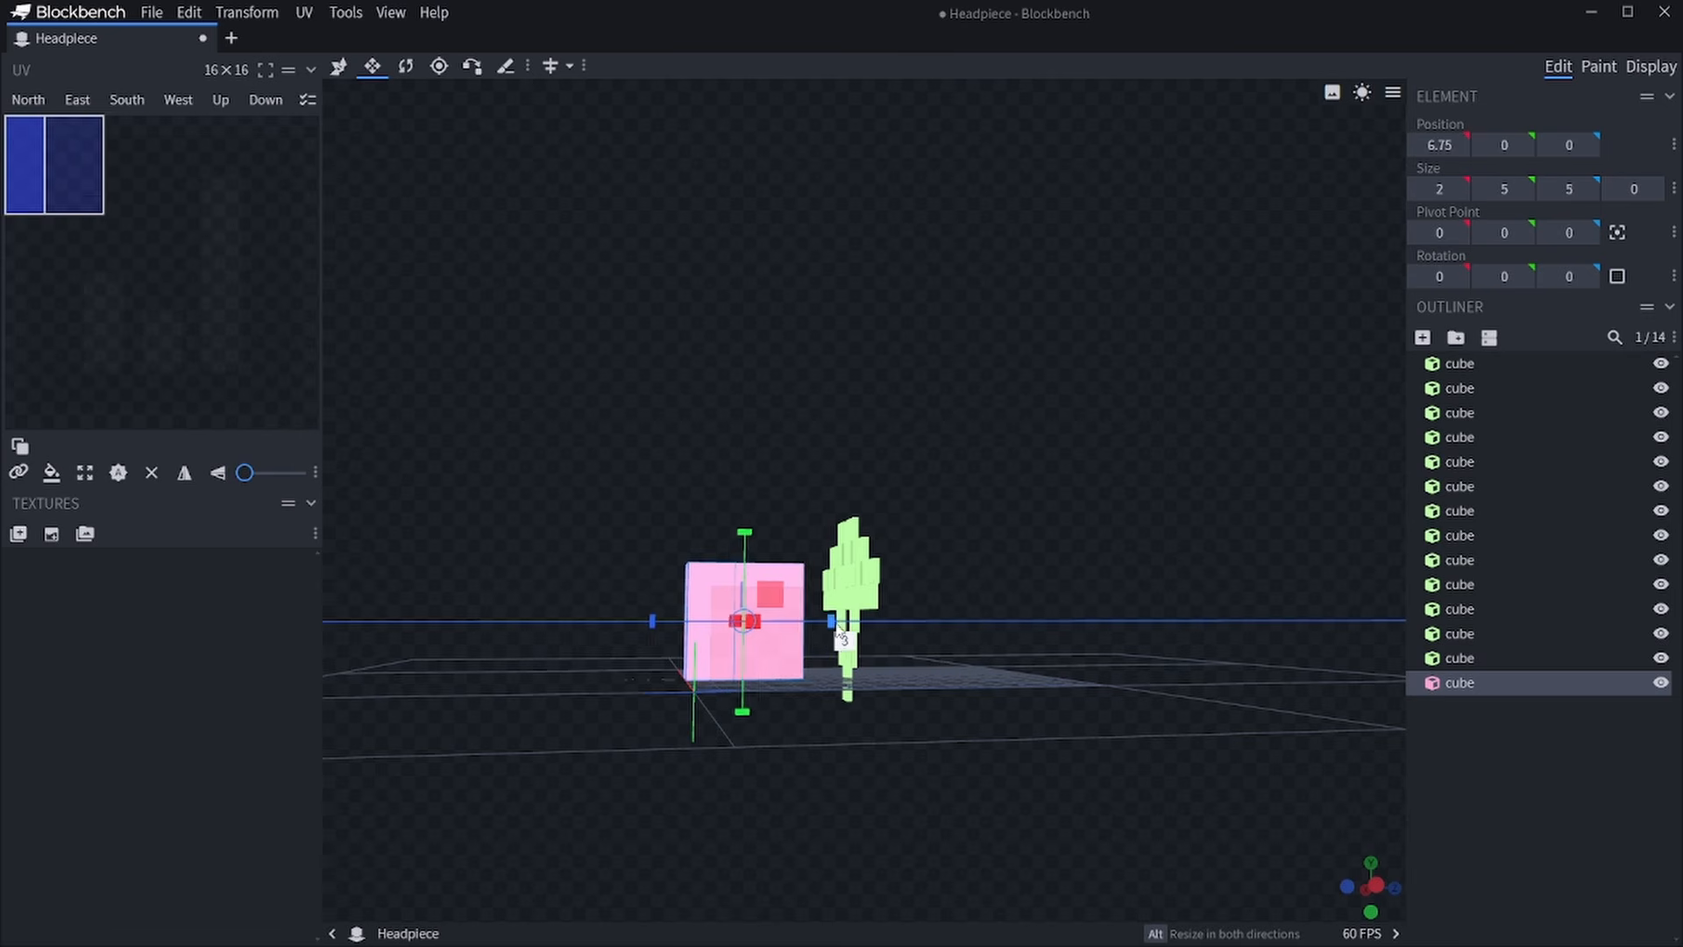
# Shape the pink gem cube to 2 × 3 × 0.5, set it against the crown's front centre, and preview it on the head.
pyautogui.moveTo(831, 627); pyautogui.dragTo(874, 638)
pyautogui.moveTo(673, 619); pyautogui.dragTo(815, 622)
pyautogui.moveTo(708, 657); pyautogui.dragTo(955, 754)
pyautogui.click(1652, 66)
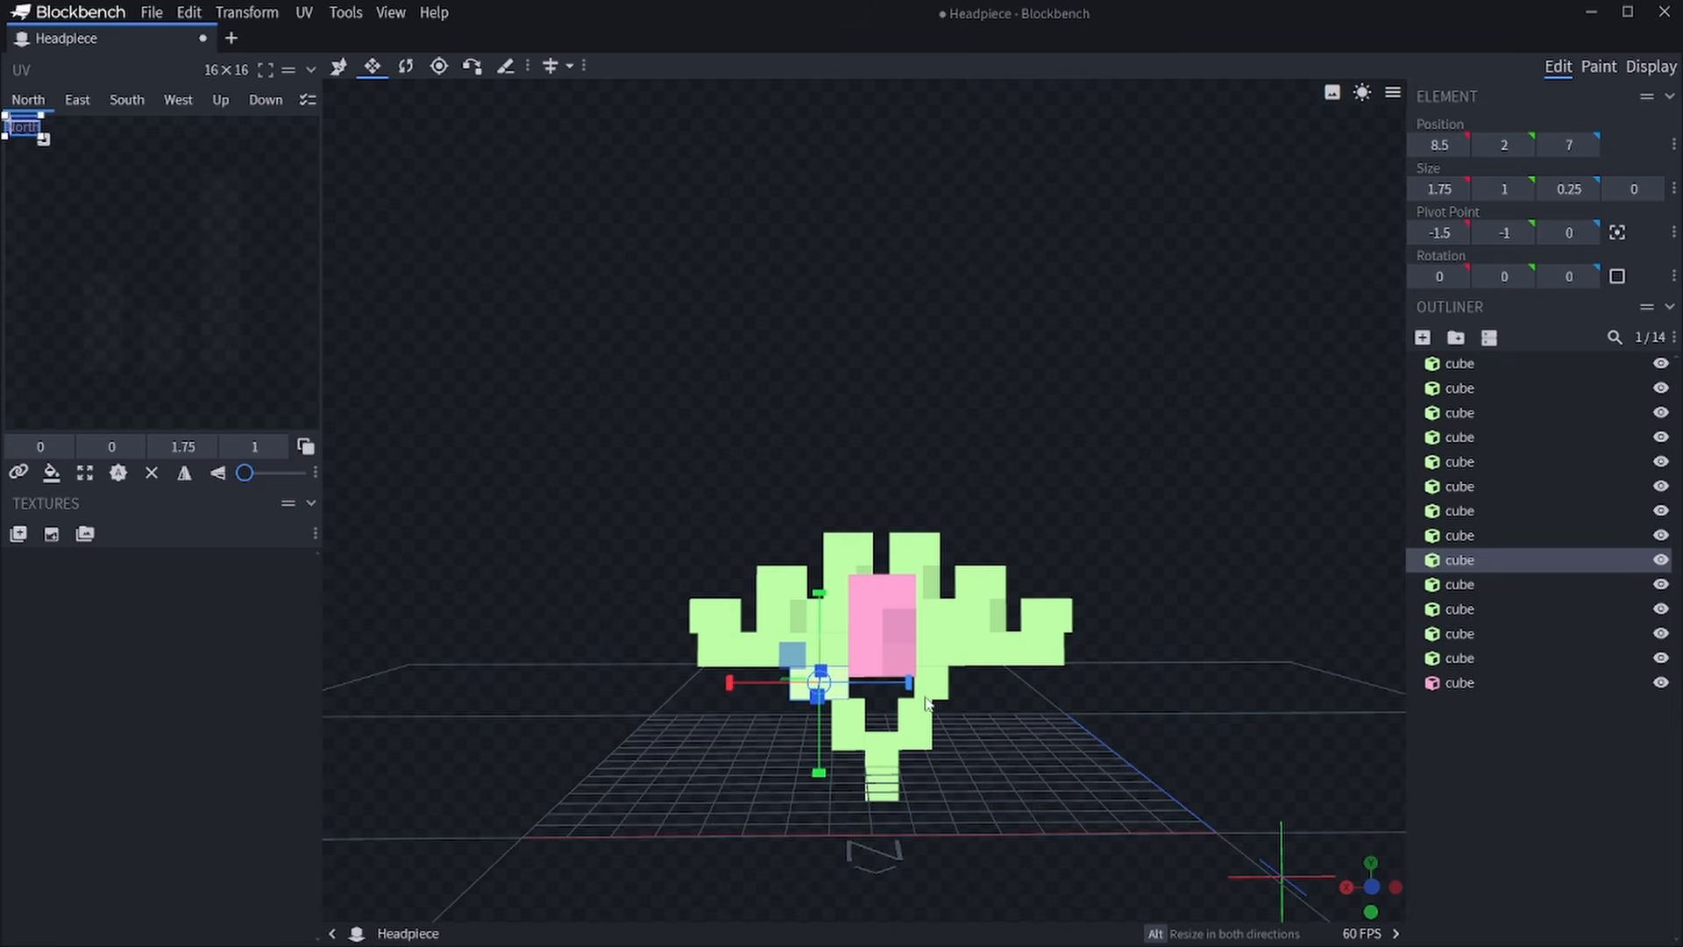
# Widen the cube under the bar on the gem's right side to 1.75 units and shrink the cube above the crown's centre.
pyautogui.click(944, 699)
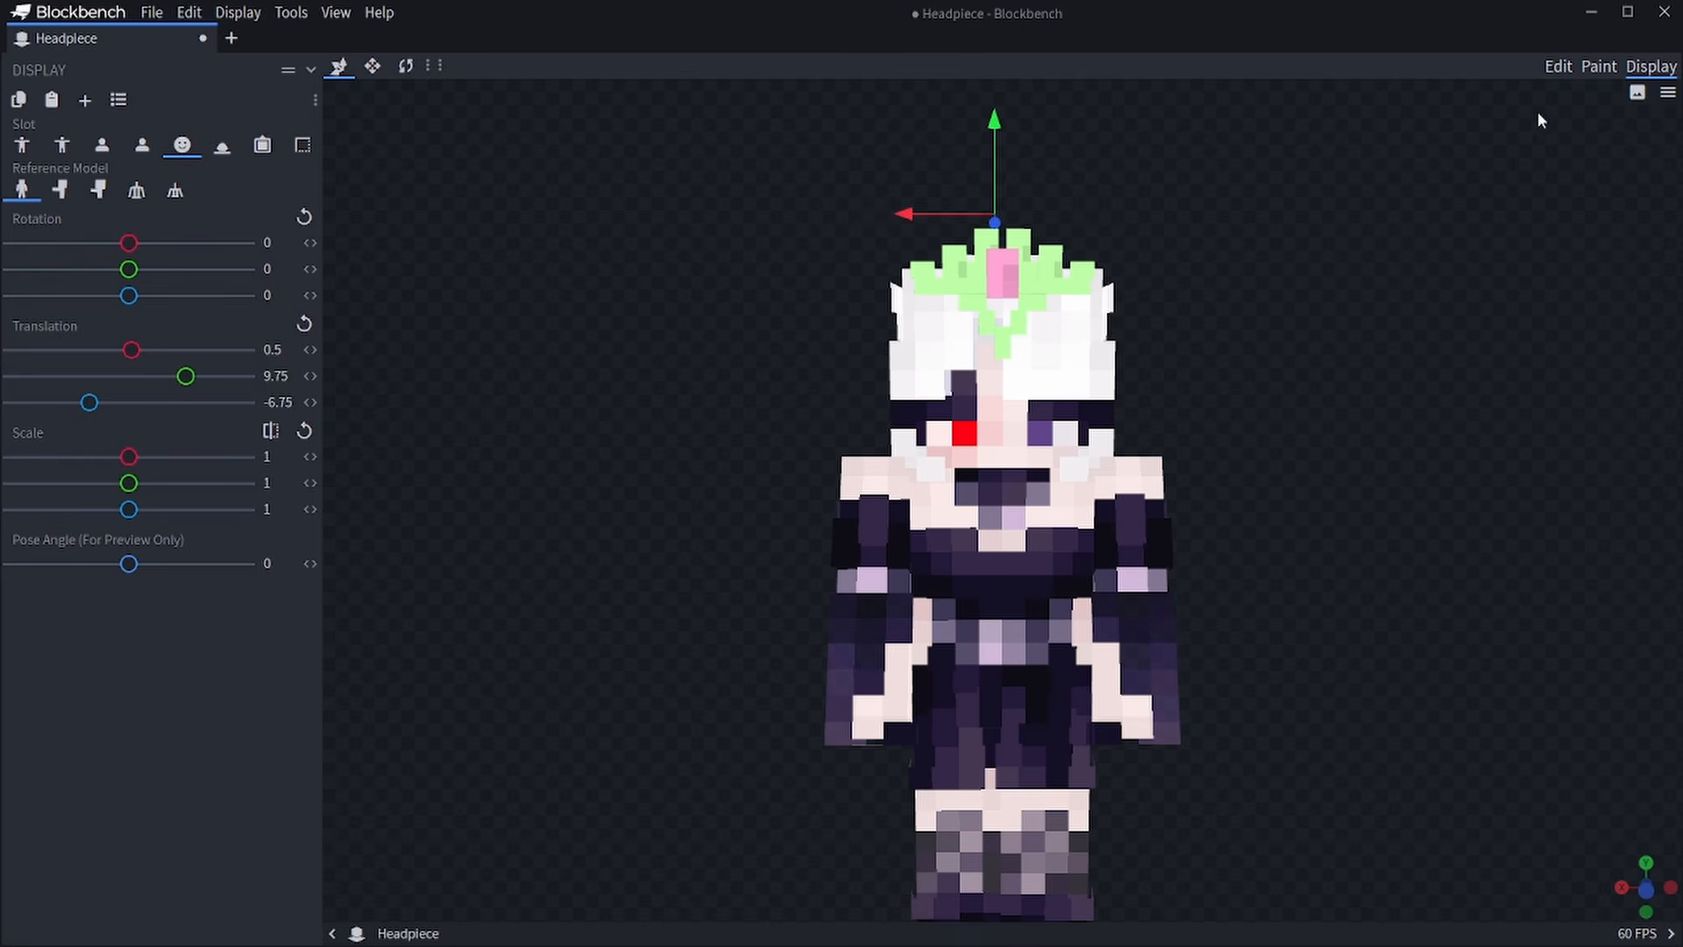
pyautogui.click(1599, 67)
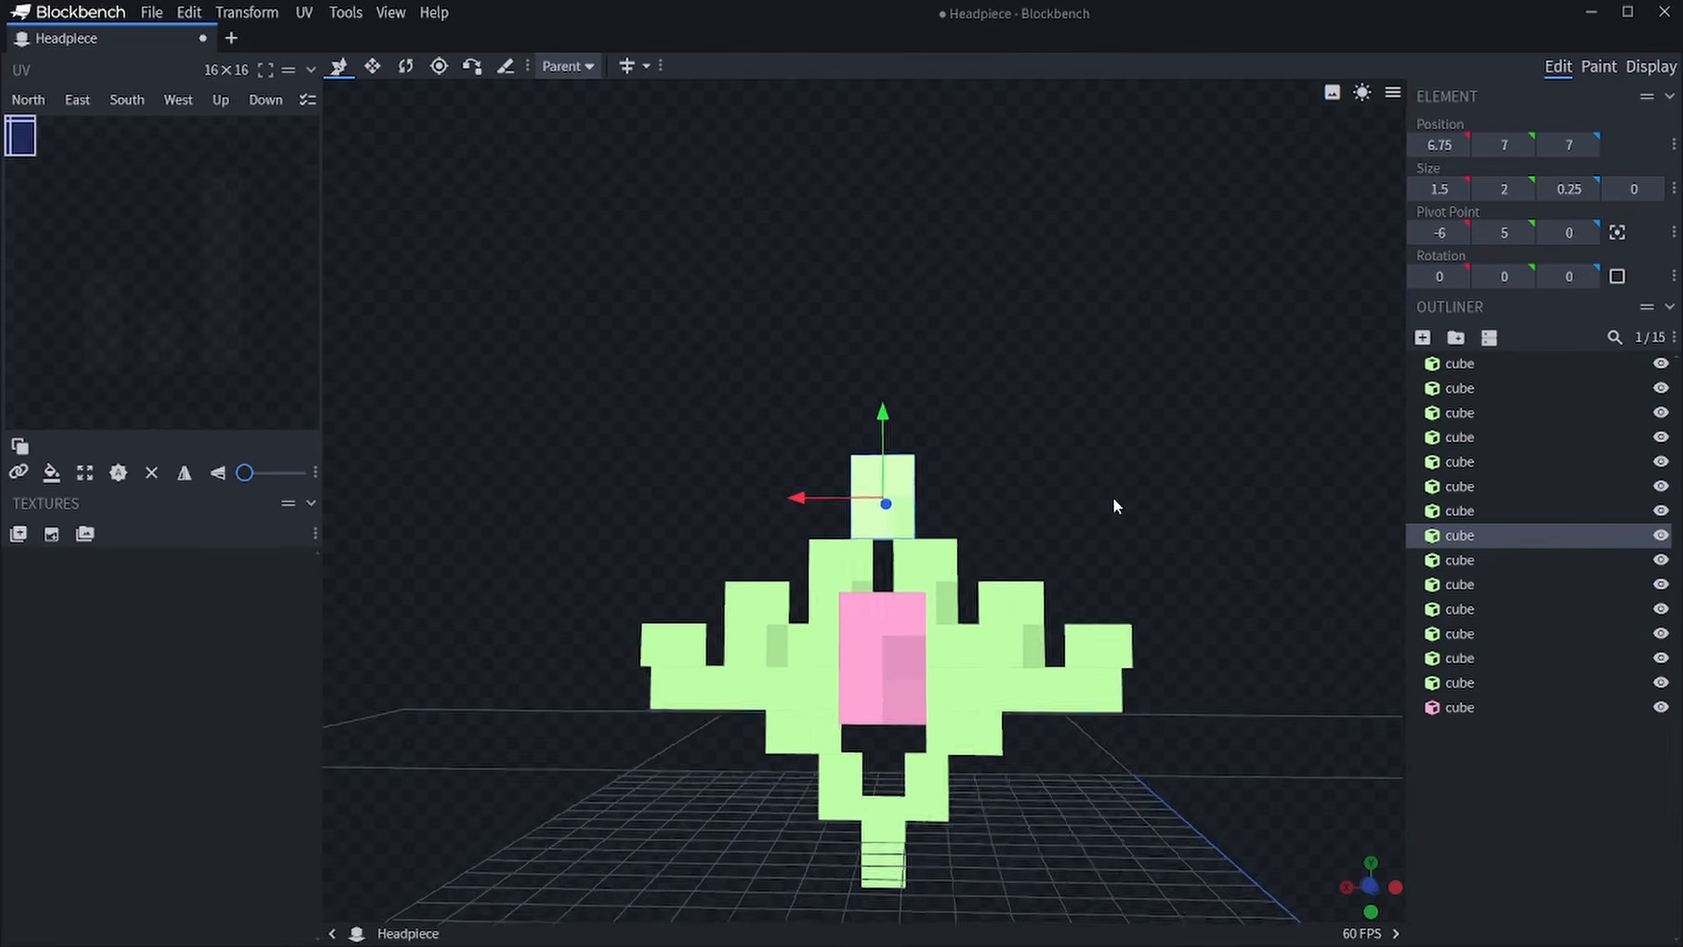
pyautogui.click(373, 66)
pyautogui.moveTo(901, 469); pyautogui.dragTo(954, 526)
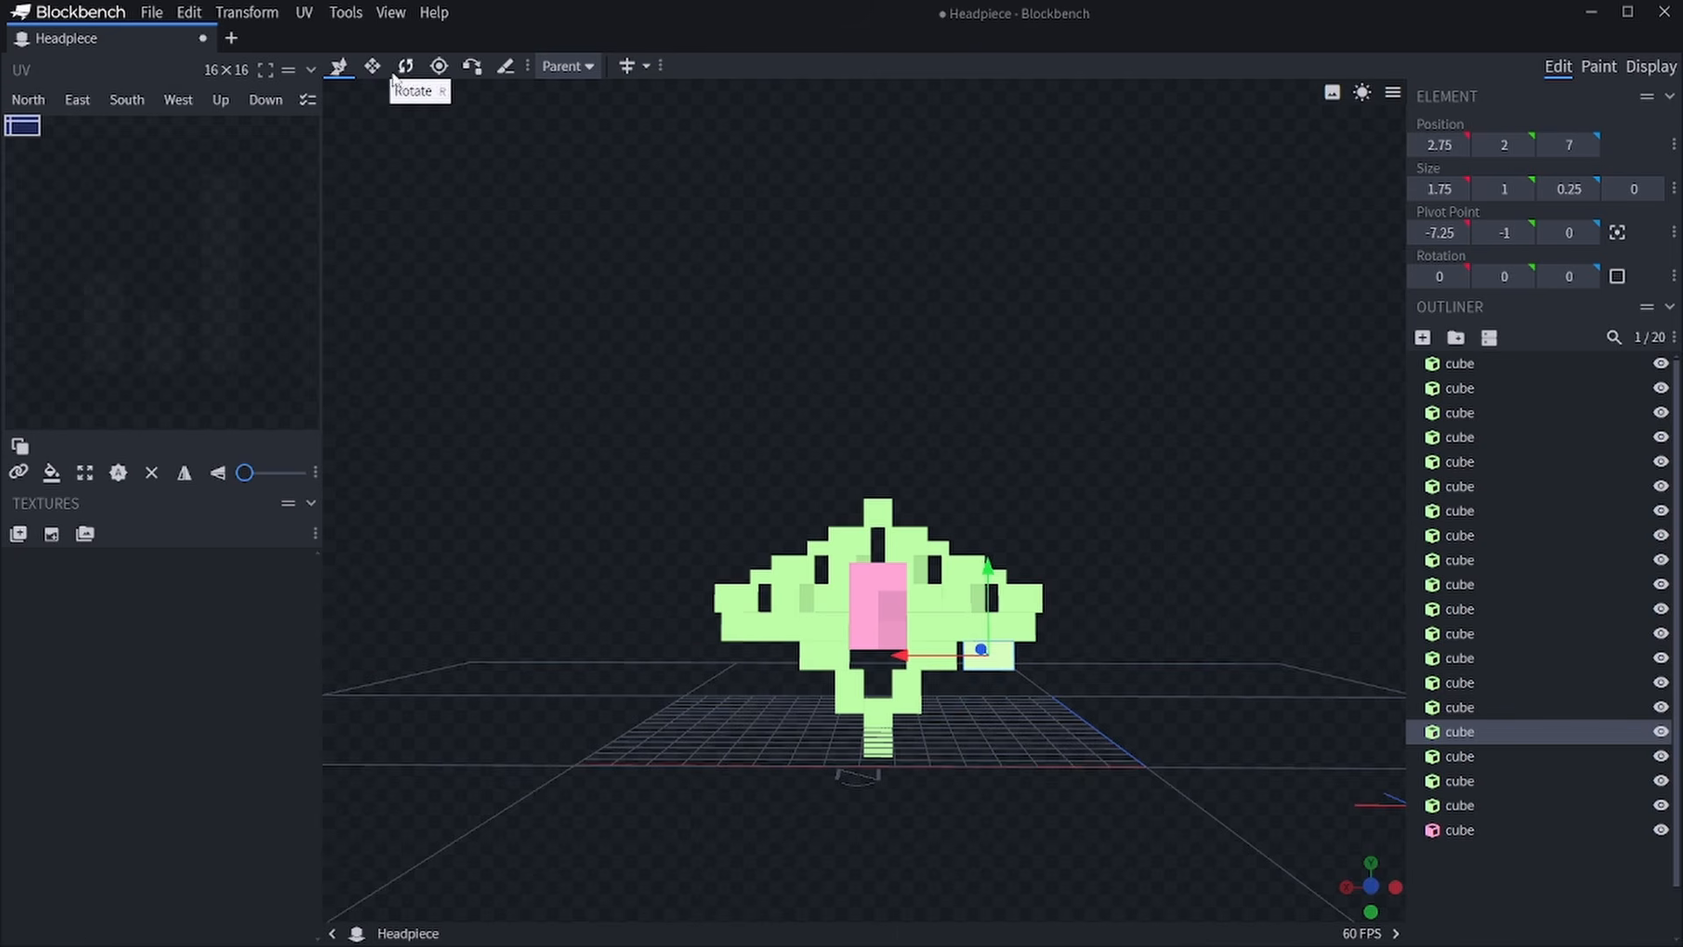
# Resize the copied cube under the right end of the bar to 1.25 × 0.5 × 0.25.
pyautogui.click(372, 65)
pyautogui.scroll(2, 938, 702)
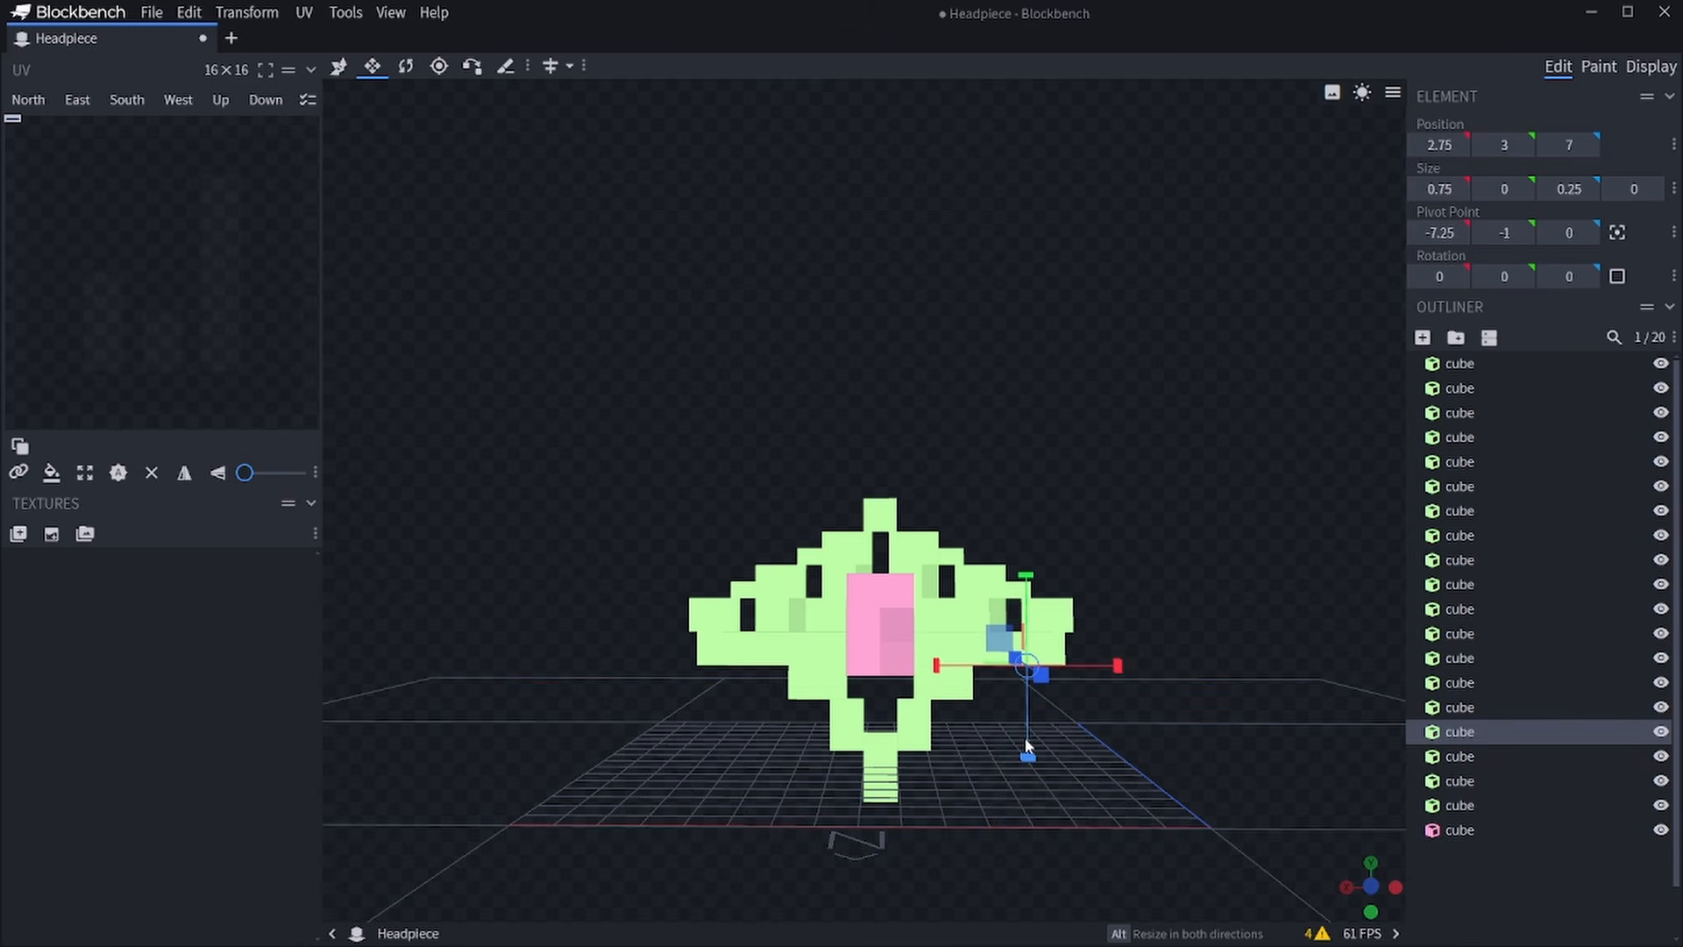
pyautogui.moveTo(1033, 756); pyautogui.dragTo(942, 678)
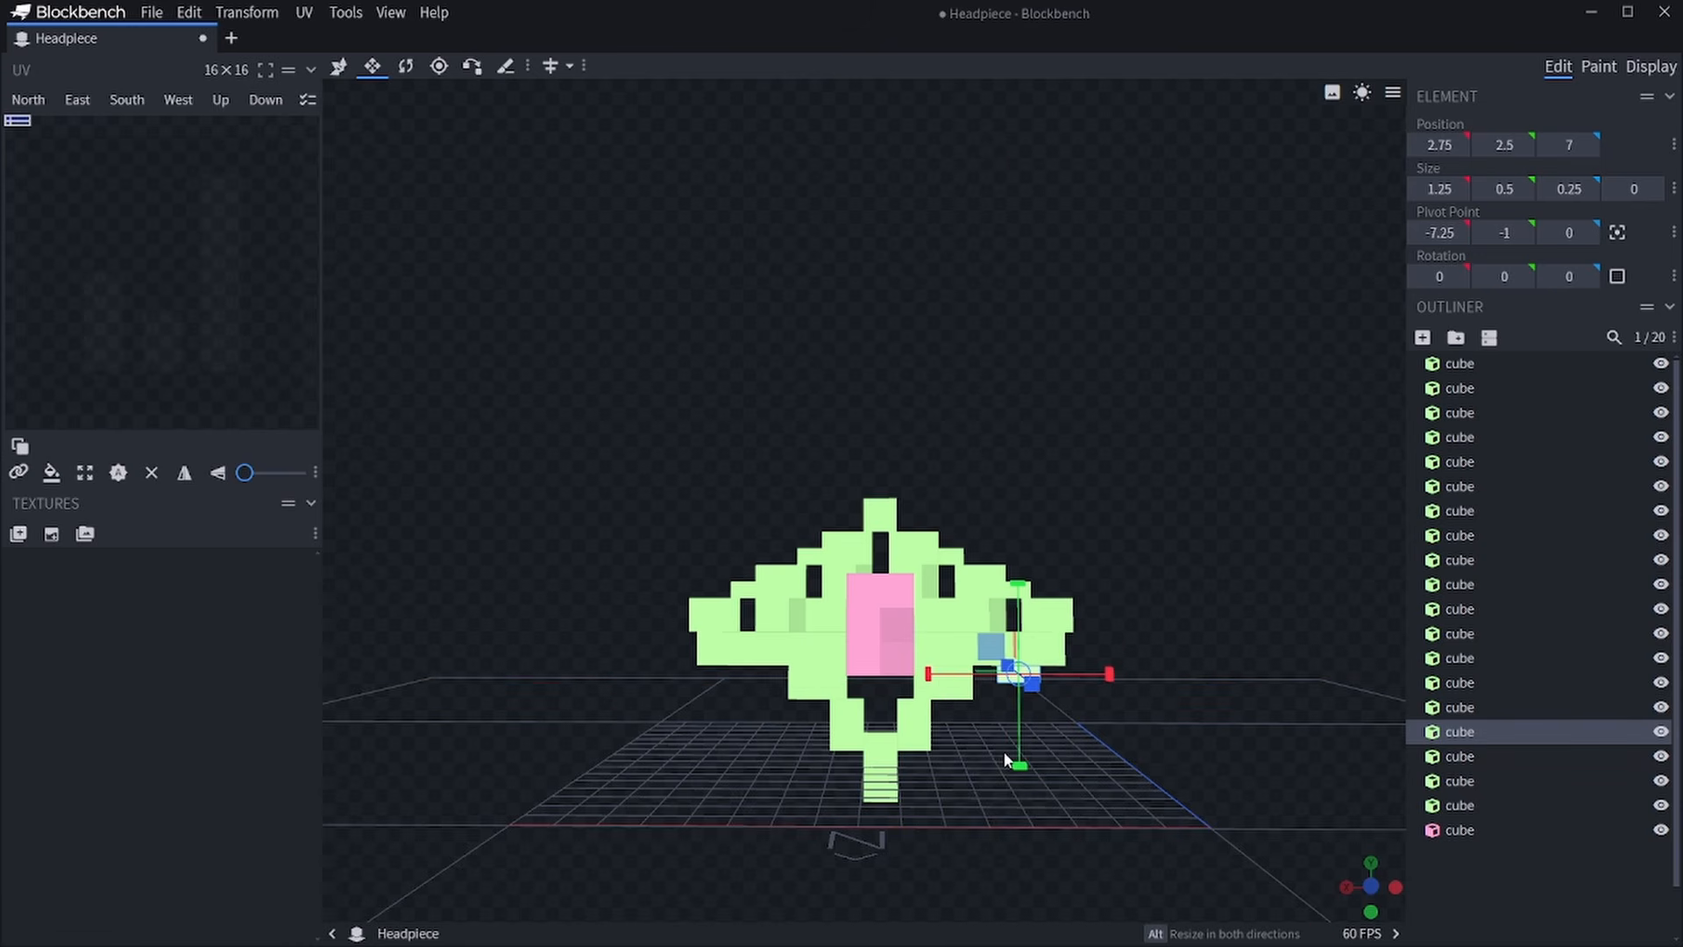
# Duplicate the small cube under the bar, move the copy to the opposite end at X 11, and preview the crown on the head.
pyautogui.press('v')
pyautogui.hotkey('ctrl', 'd')
pyautogui.scroll(-3, 1119, 767)
pyautogui.moveTo(1113, 779); pyautogui.dragTo(1143, 701)
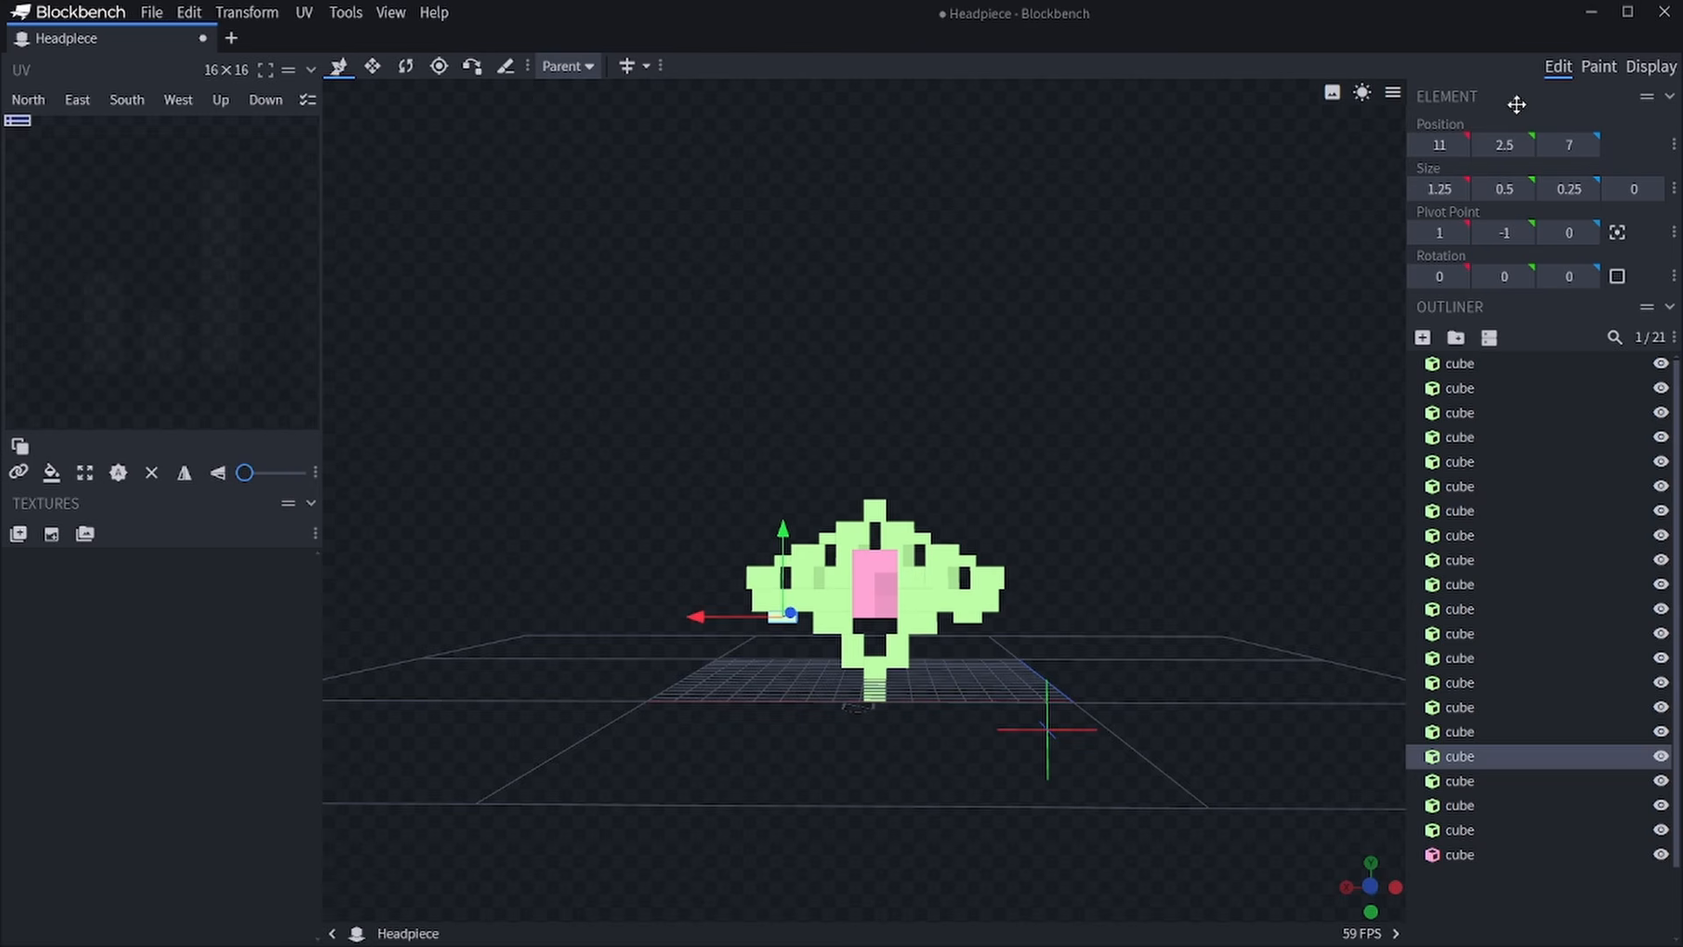
pyautogui.click(1651, 67)
pyautogui.moveTo(1448, 433); pyautogui.dragTo(1371, 443)
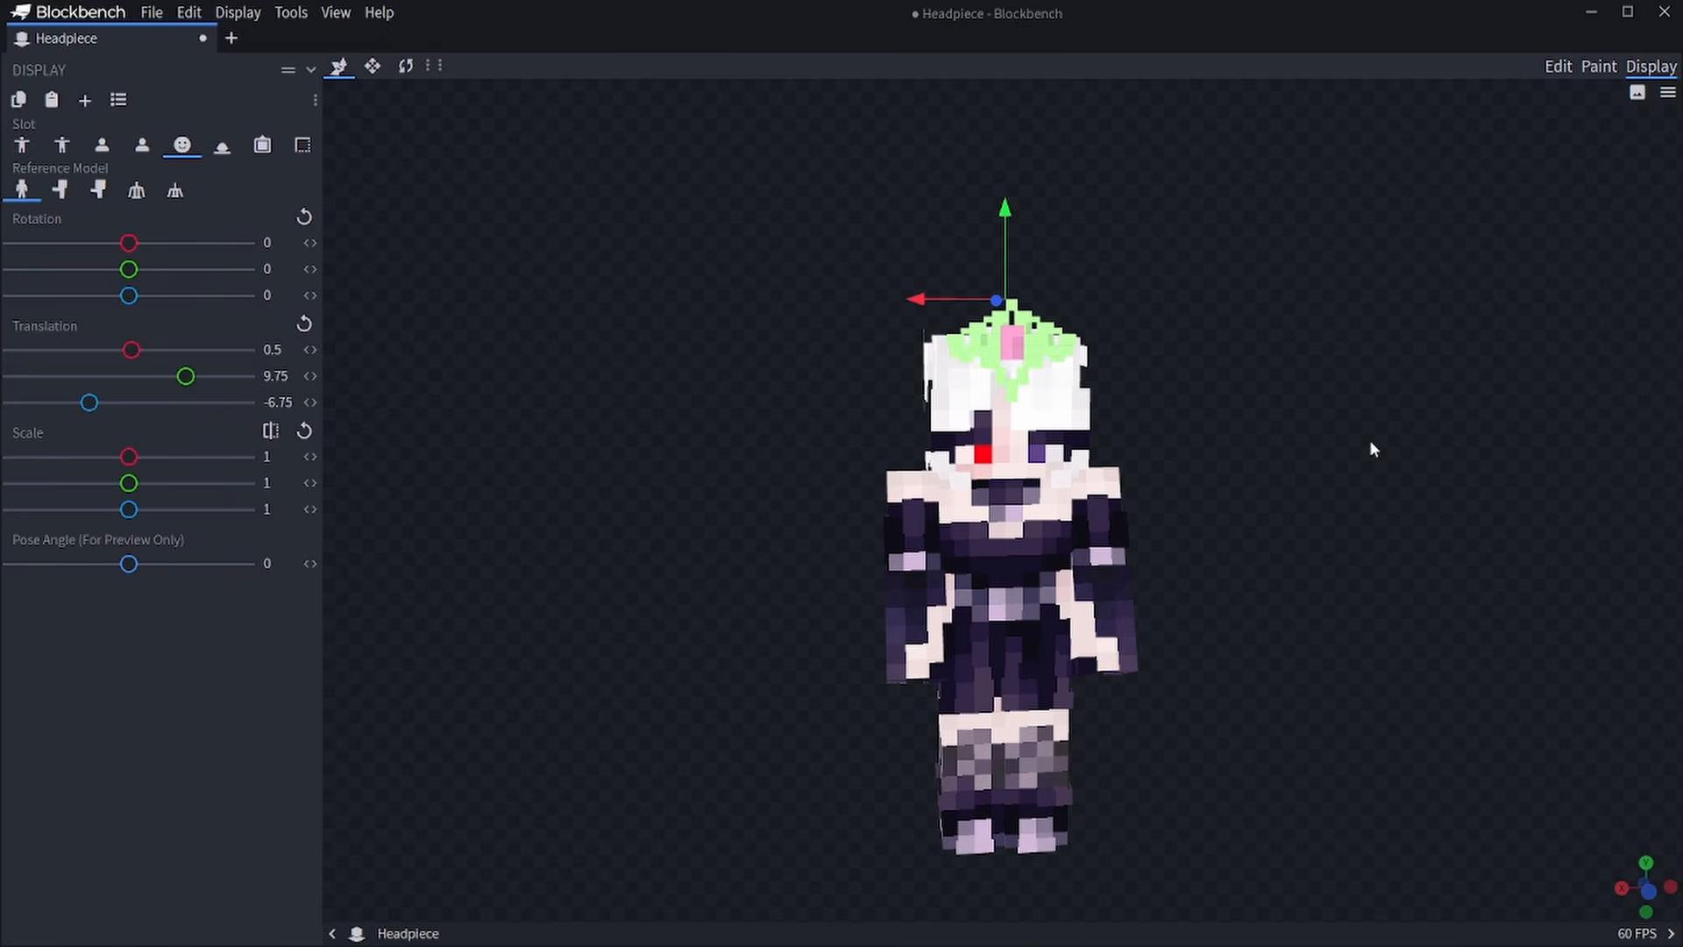
# Add a small yellow gem on each side of the pink centre gem and check them on the character's head.
pyautogui.hotkey('ctrl', '1')
pyautogui.click(885, 623)
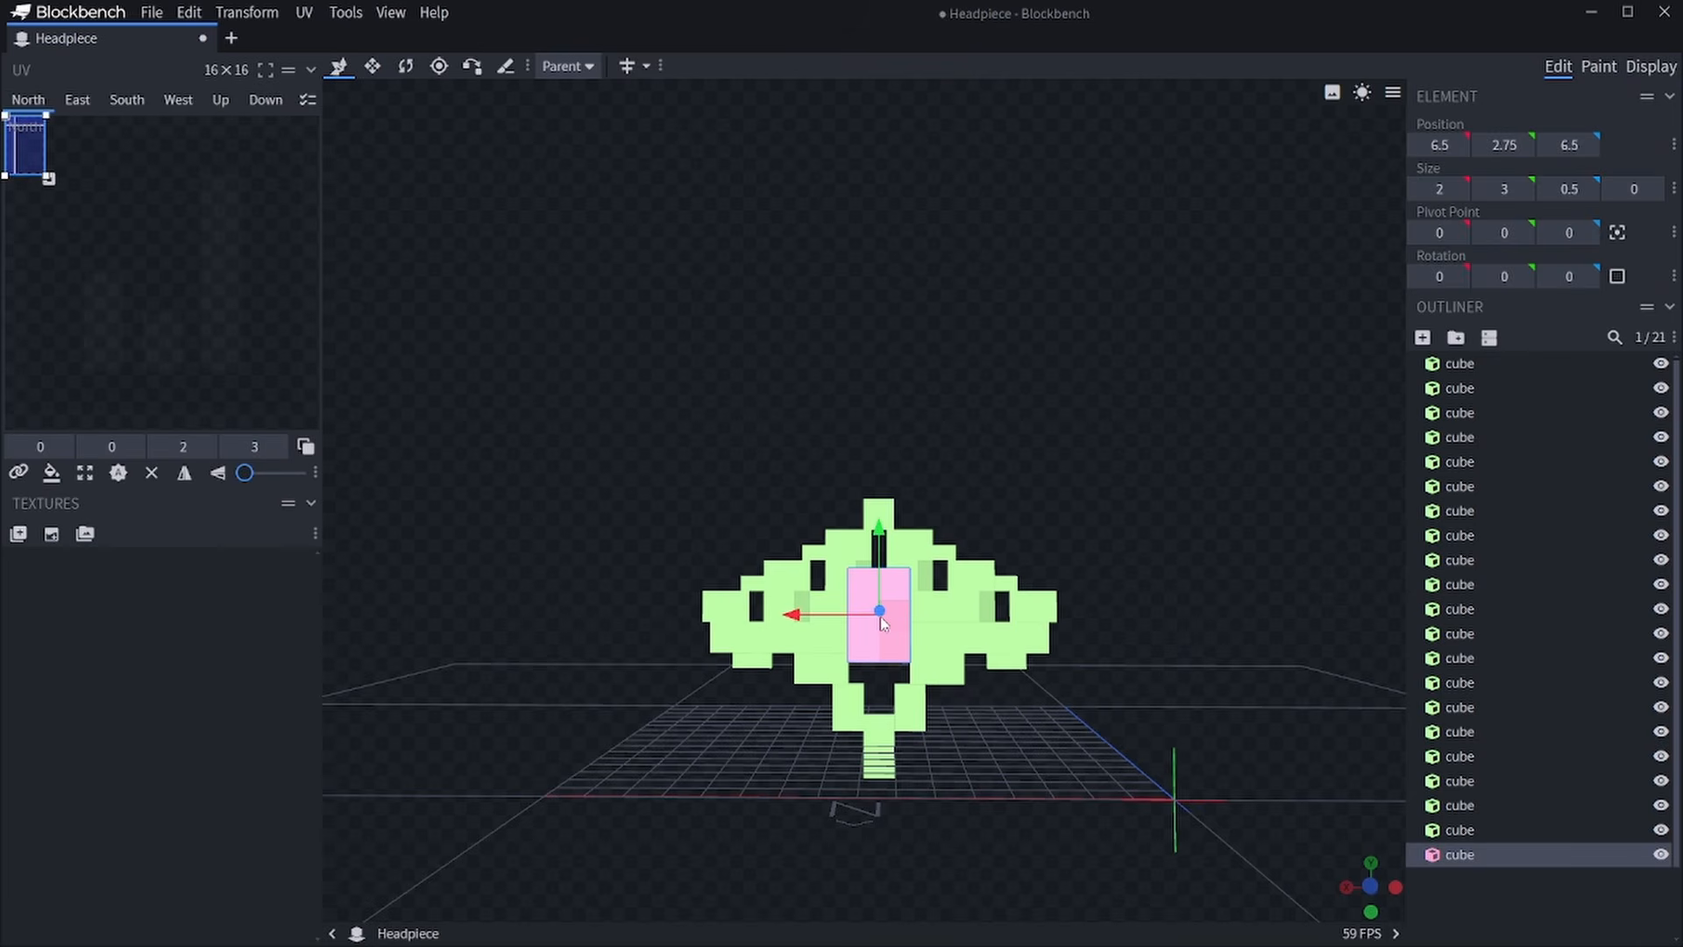
pyautogui.rightClick(1460, 865)
pyautogui.click(1453, 855)
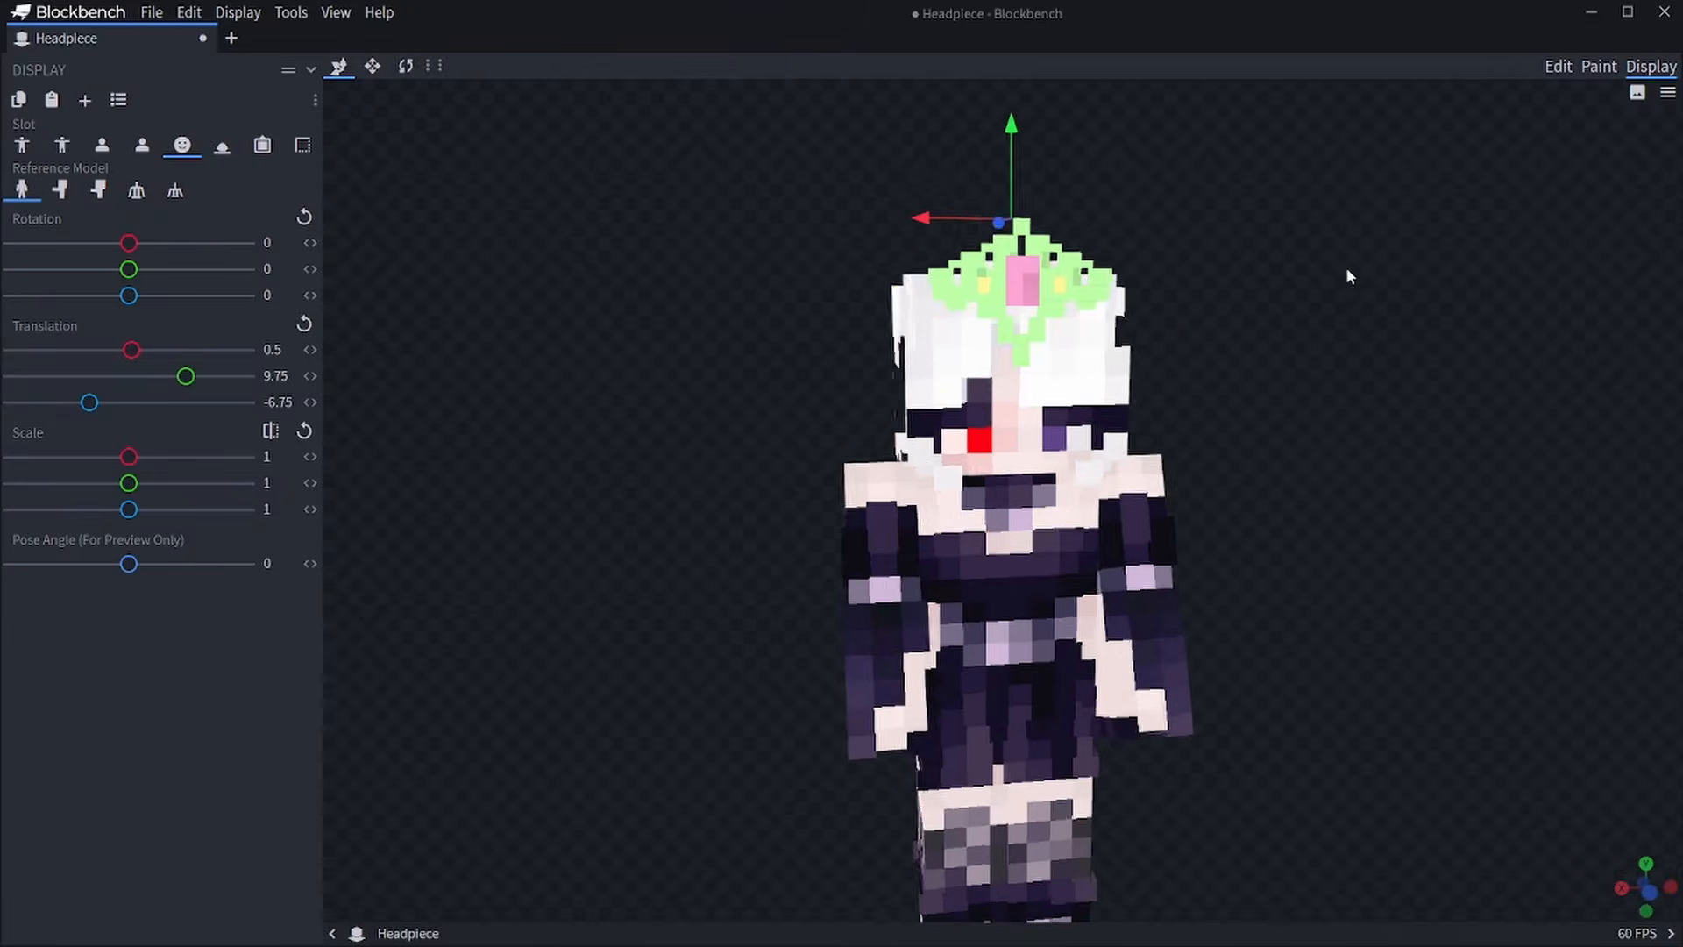
pyautogui.moveTo(1344, 267); pyautogui.dragTo(1311, 282)
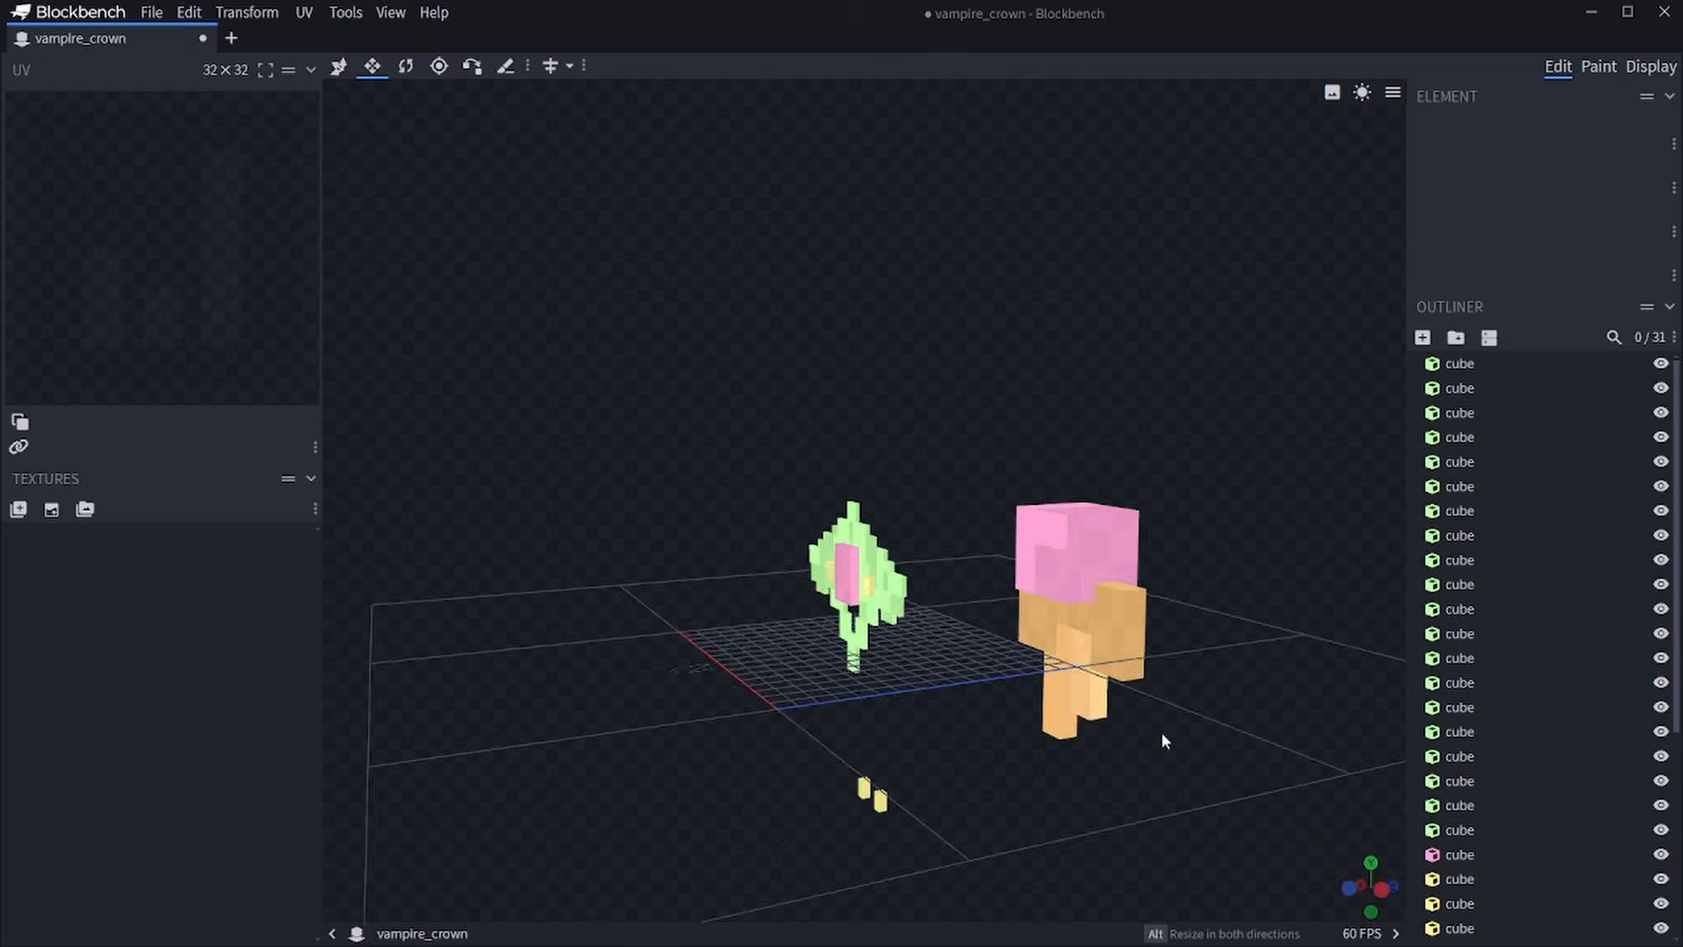
# Examine the pink and orange cubes behind the crown and the placement of the two fang cubes on the character's face.
pyautogui.moveTo(1164, 741); pyautogui.dragTo(918, 734)
pyautogui.click(855, 739)
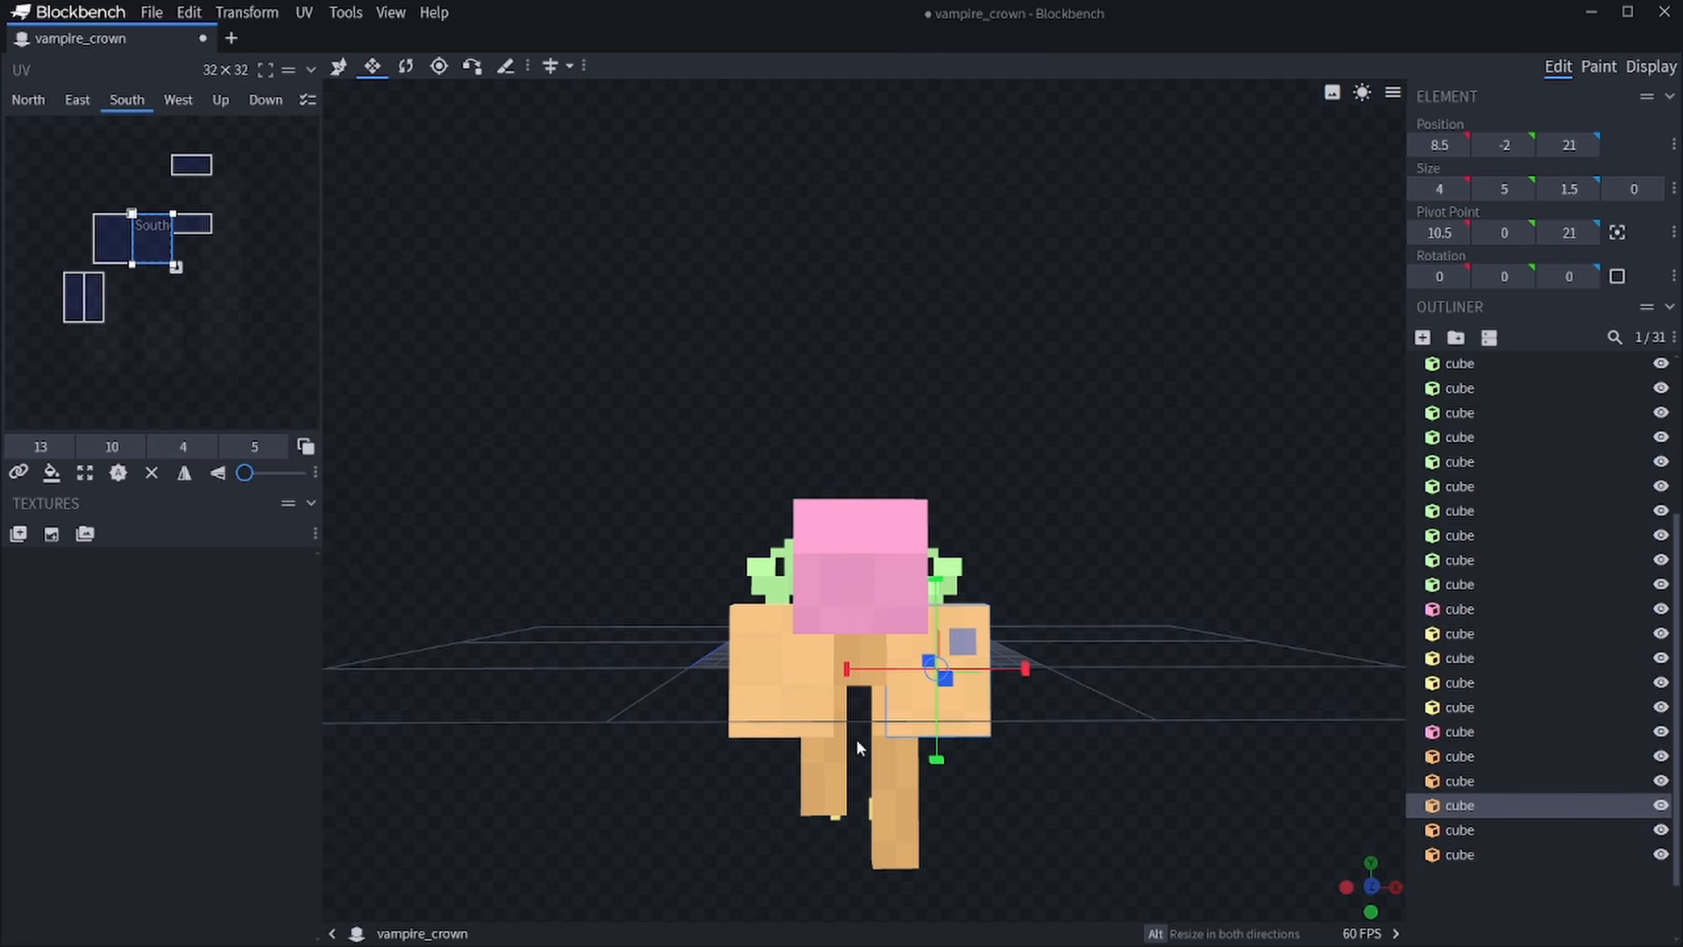
pyautogui.moveTo(580, 614); pyautogui.dragTo(1161, 635)
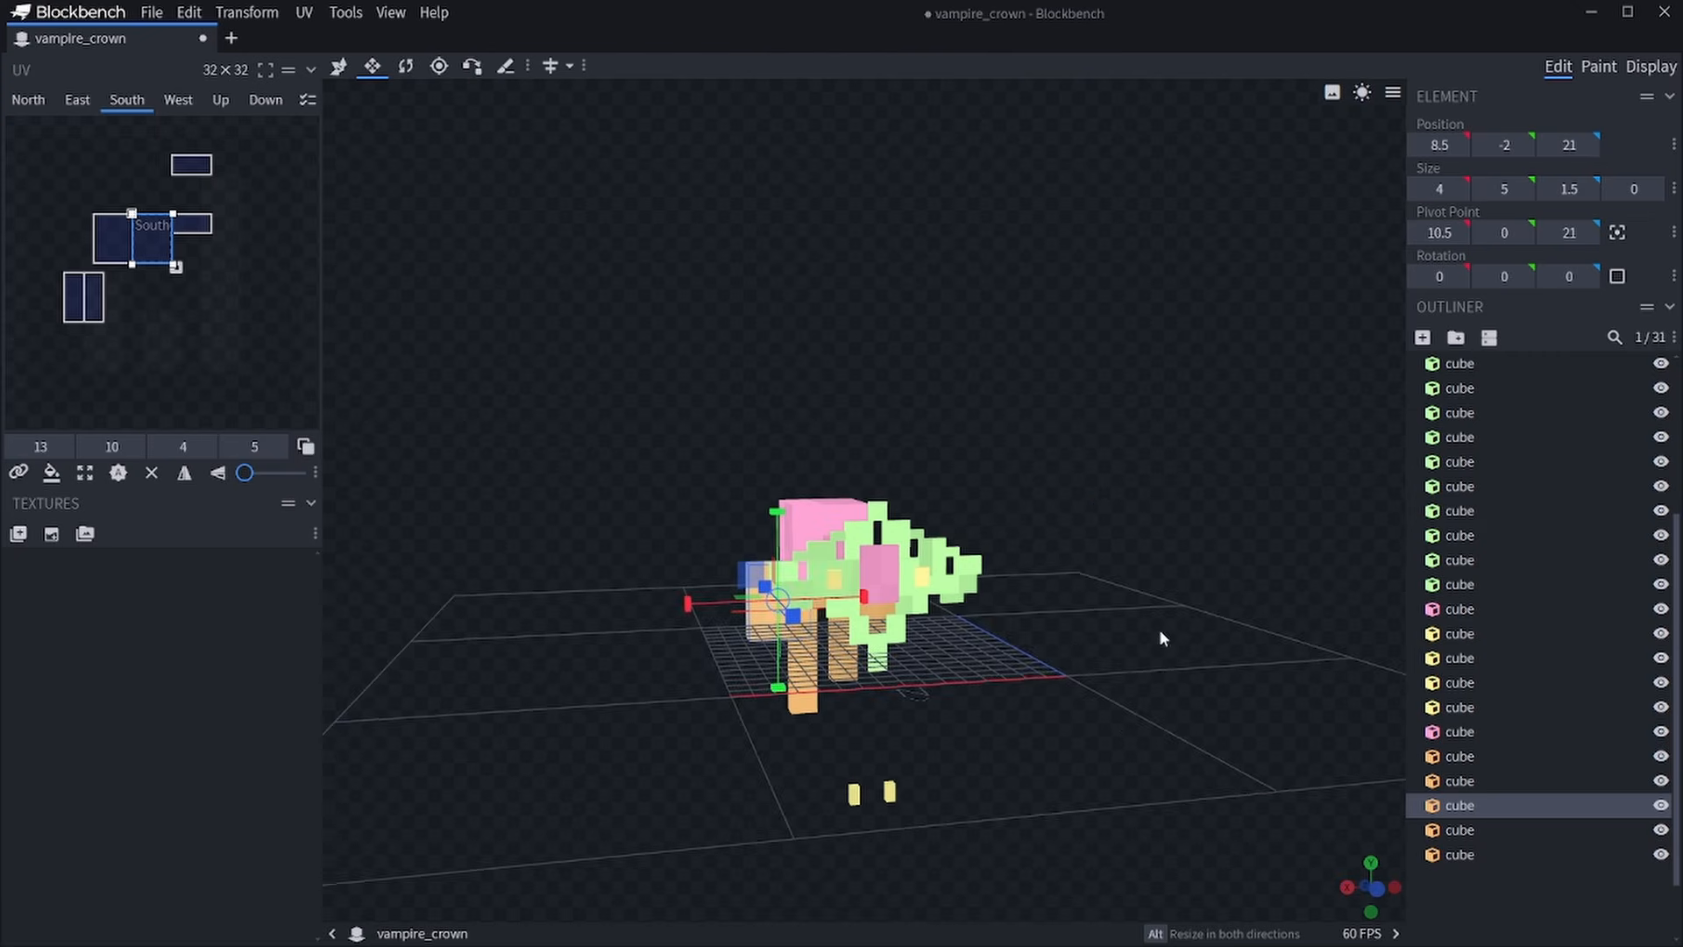
pyautogui.click(1651, 67)
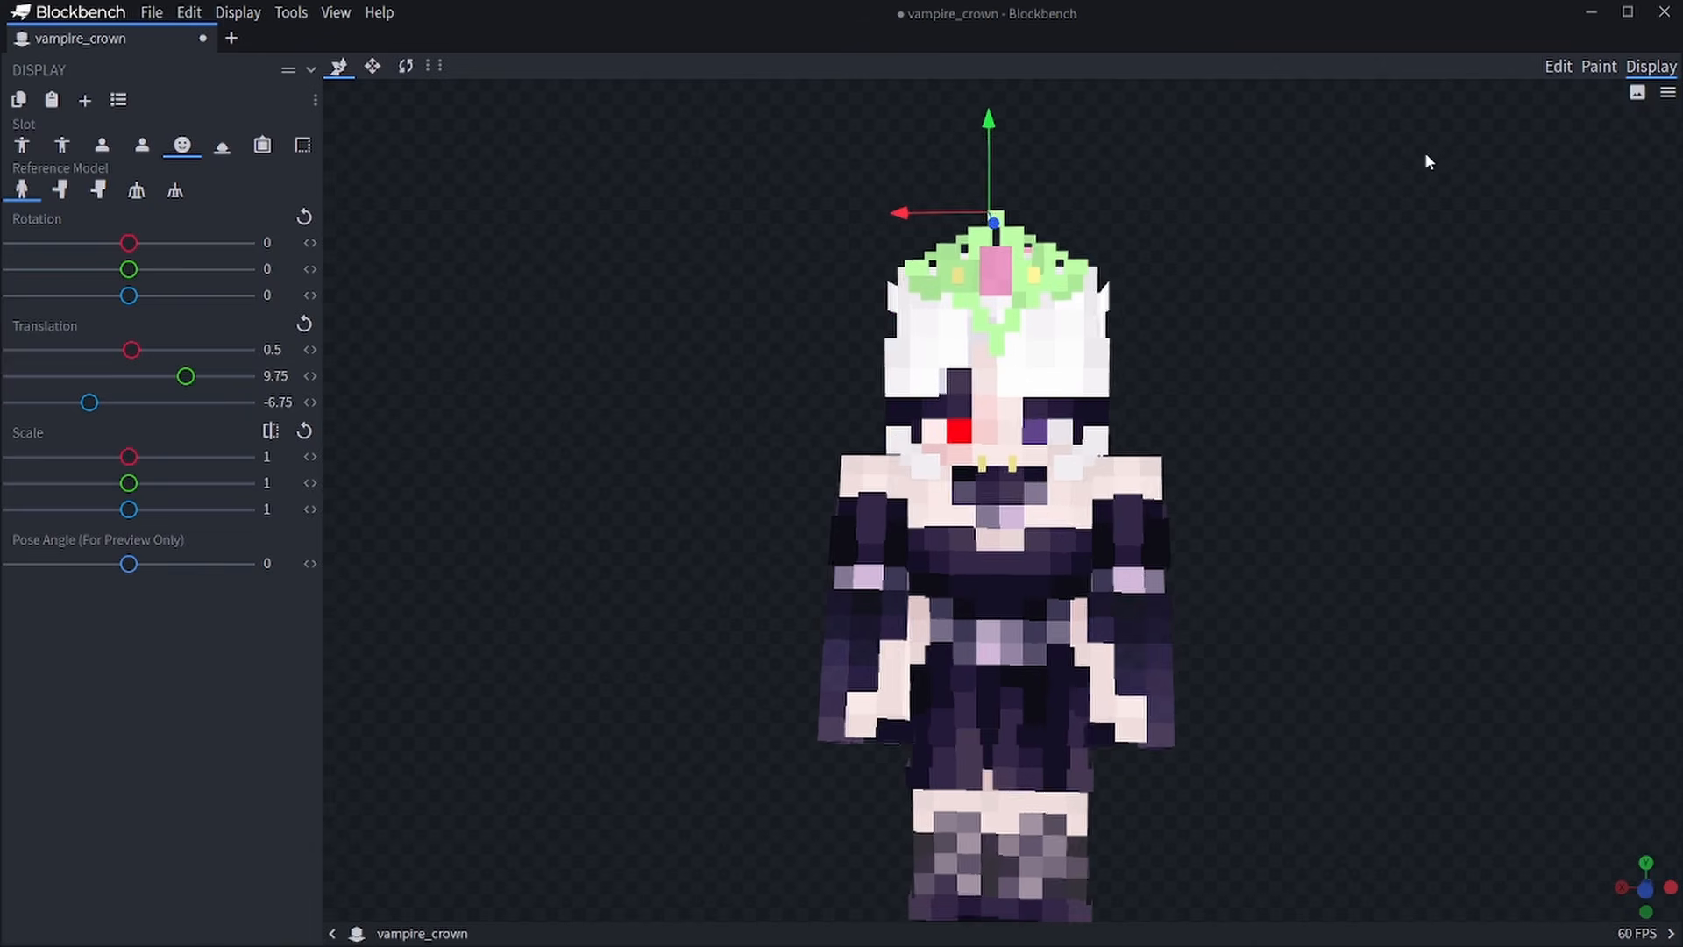
pyautogui.scroll(5, 1024, 536)
pyautogui.scroll(4, 1004, 355)
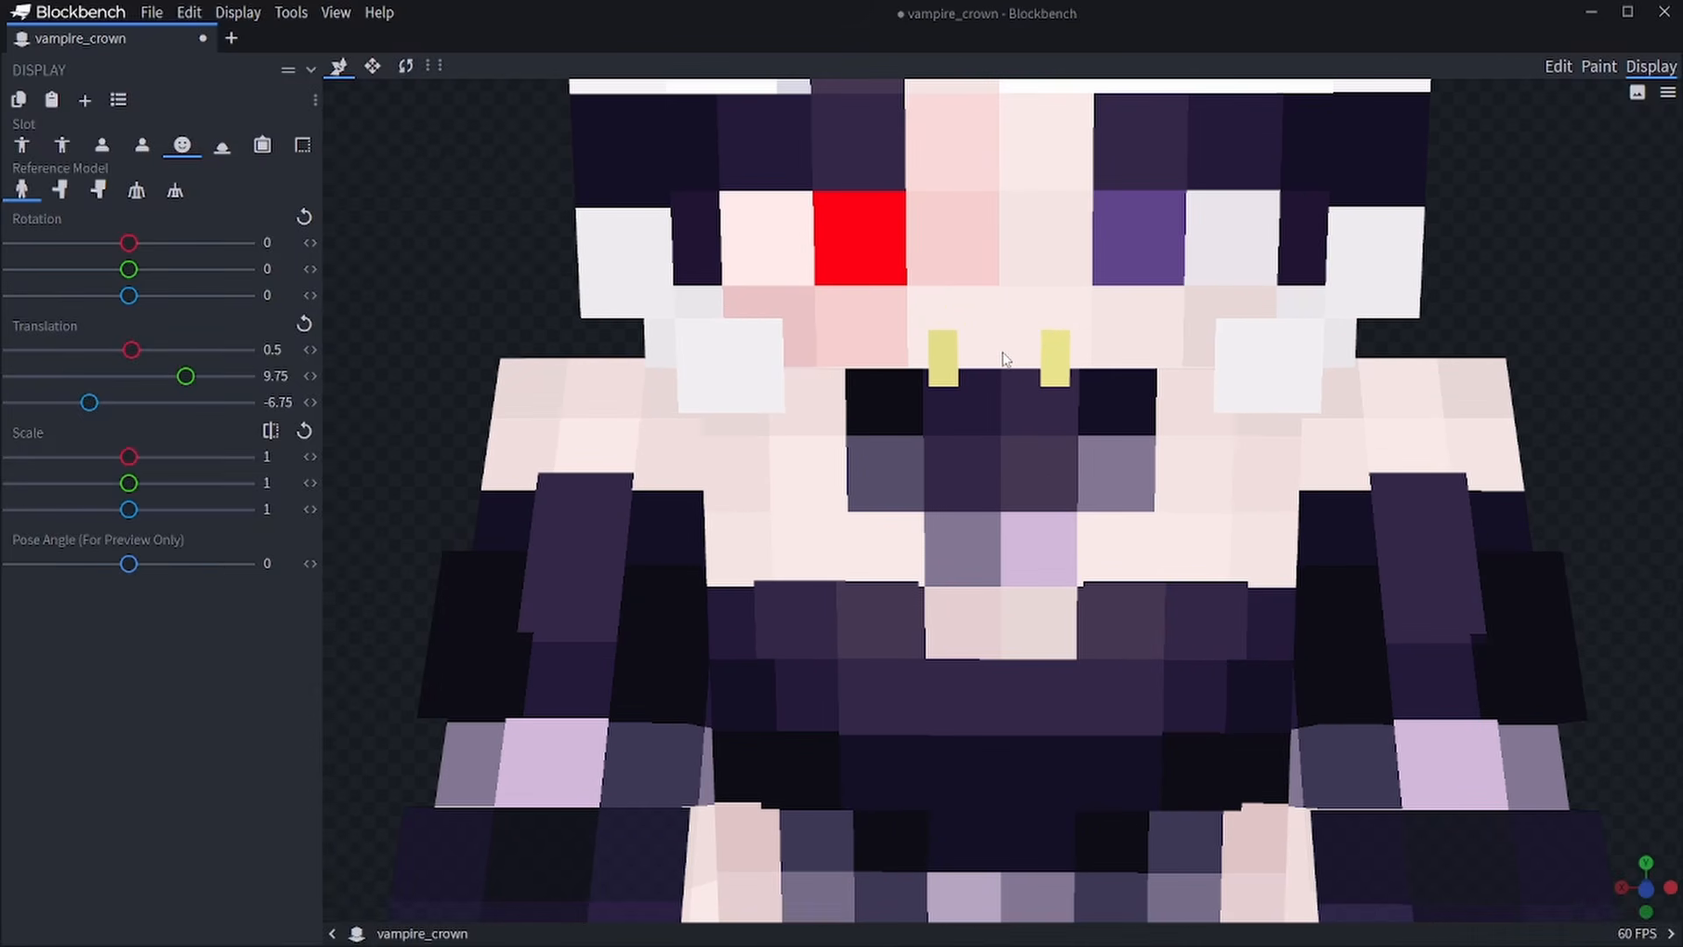
pyautogui.scroll(-8, 1017, 356)
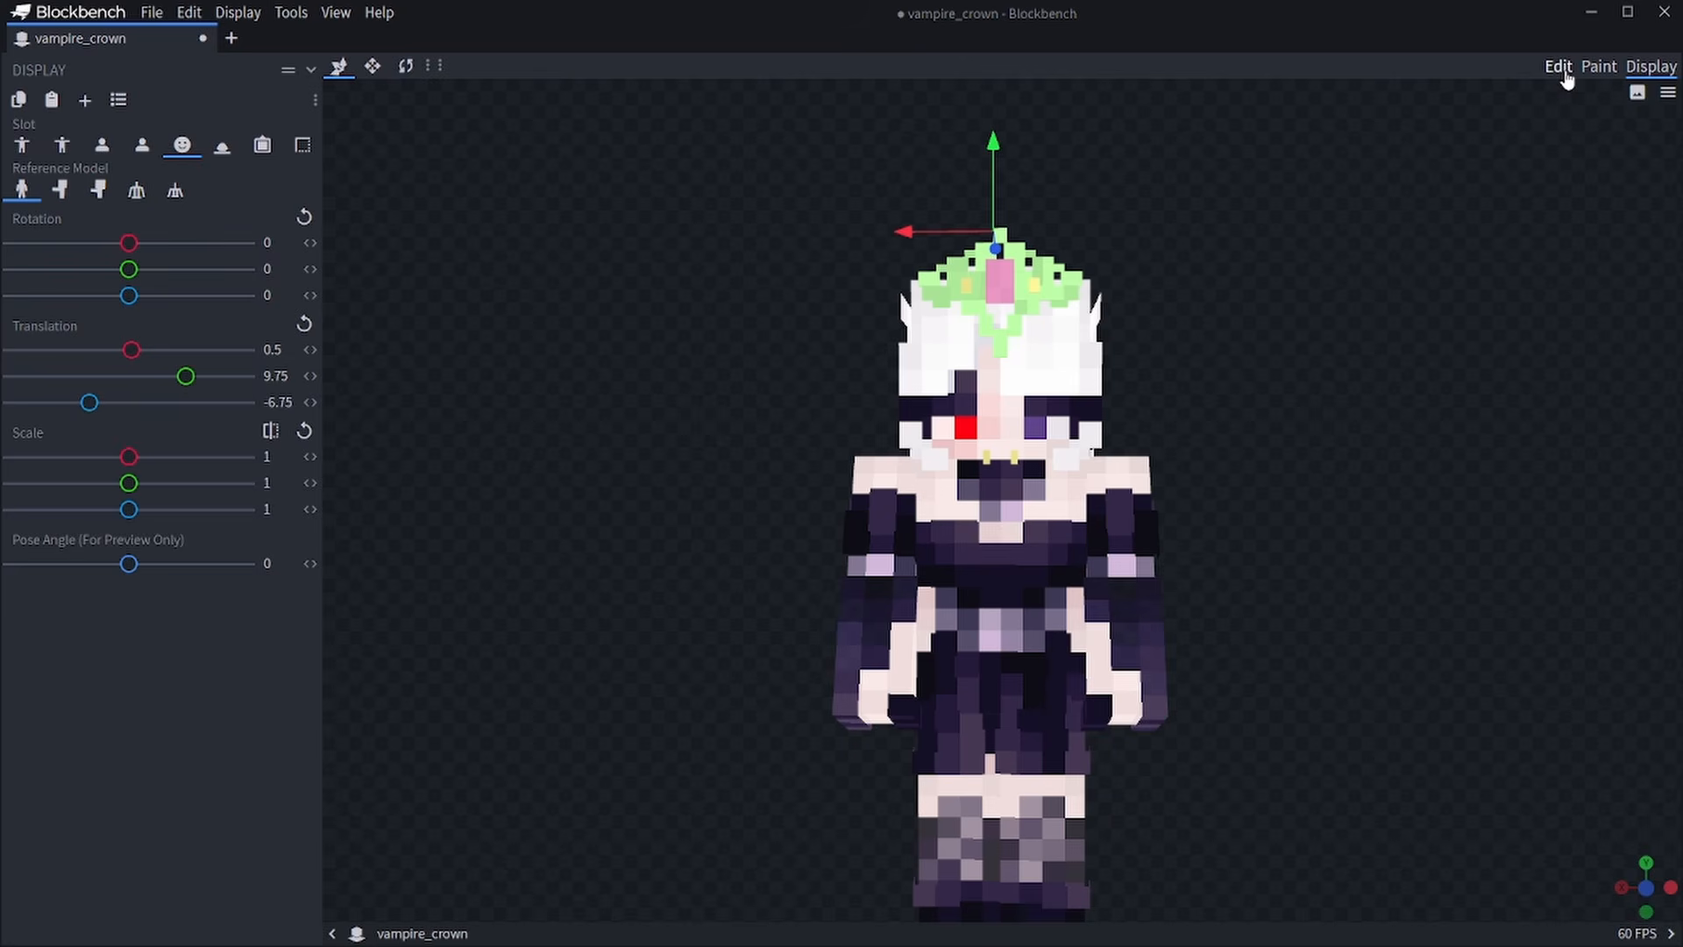
# Create a 32 × 32 template texture named vampire_crown covering all cubes and preview it on the character.
pyautogui.click(1597, 68)
pyautogui.hotkey('ctrl', 'a')
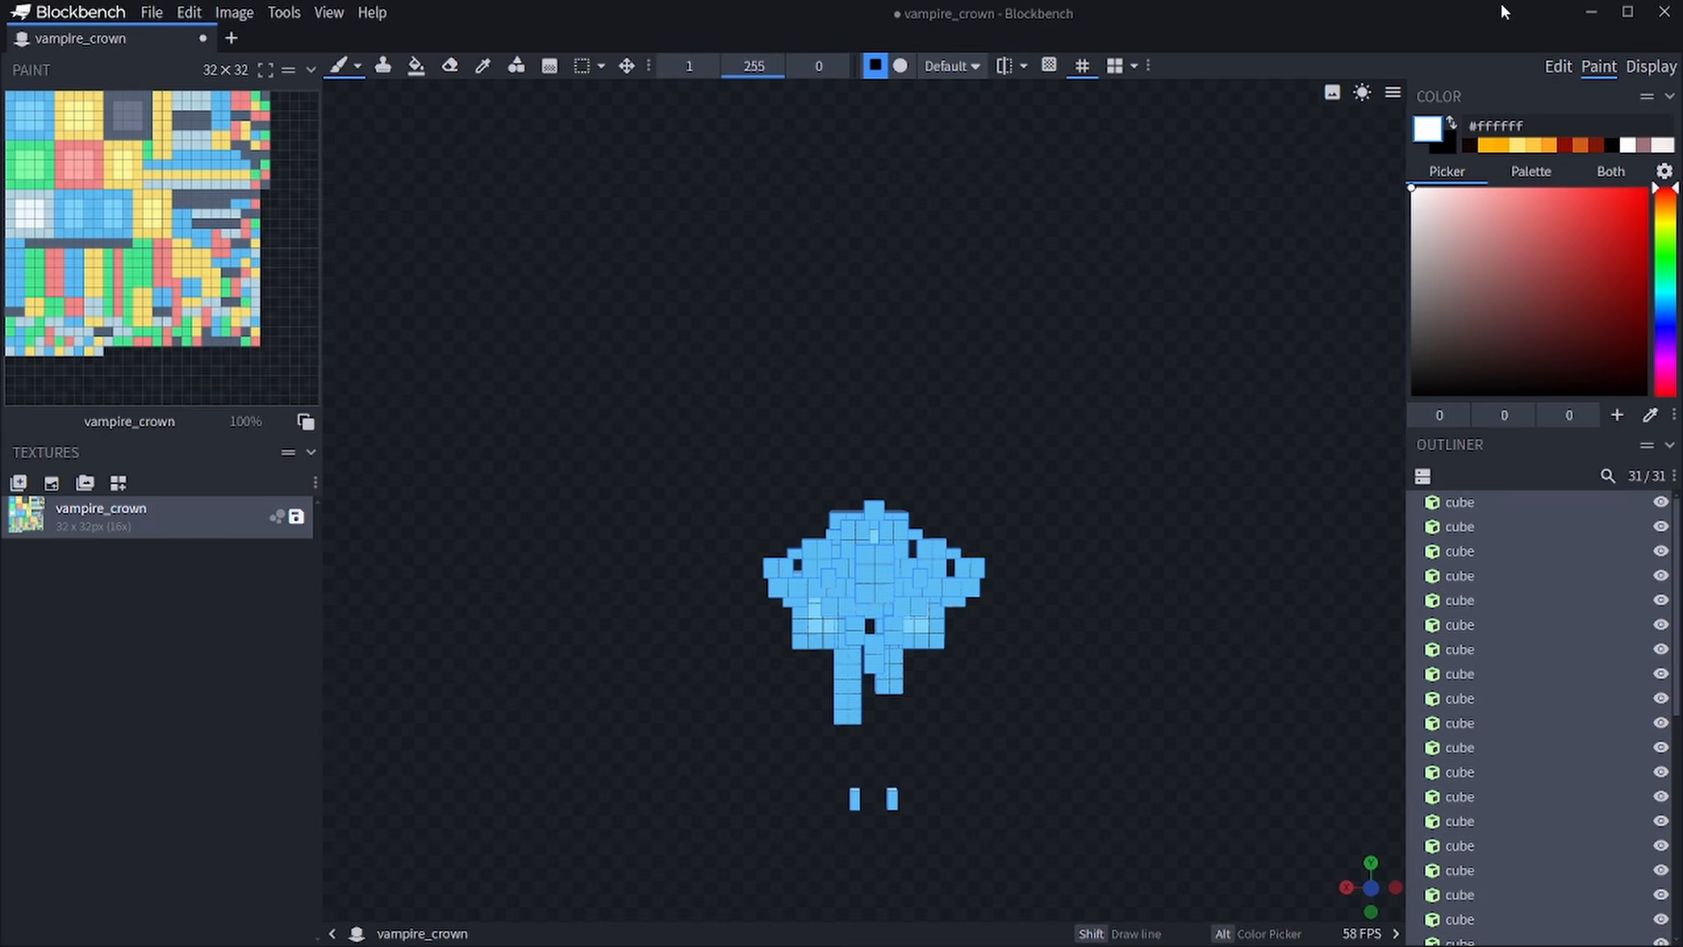
pyautogui.click(1638, 68)
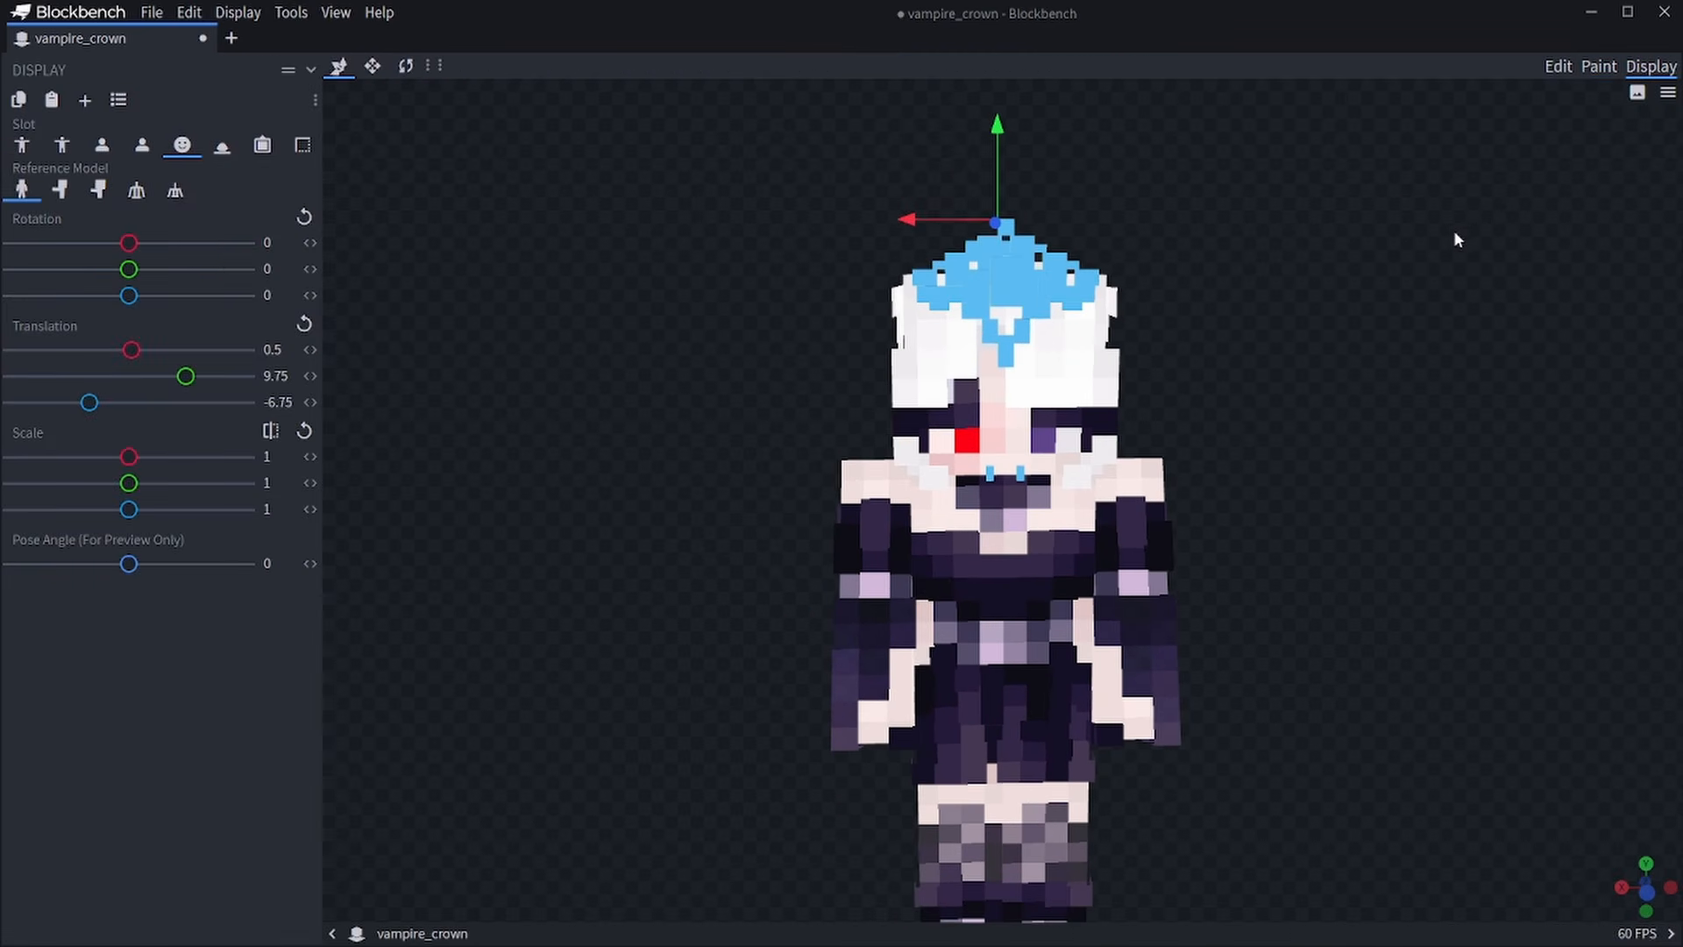
# Cover the entire vampire_crown texture with the dark dress colour #0d0d16 using a brush size of 114.
pyautogui.click(1599, 66)
pyautogui.click(357, 68)
pyautogui.click(385, 139)
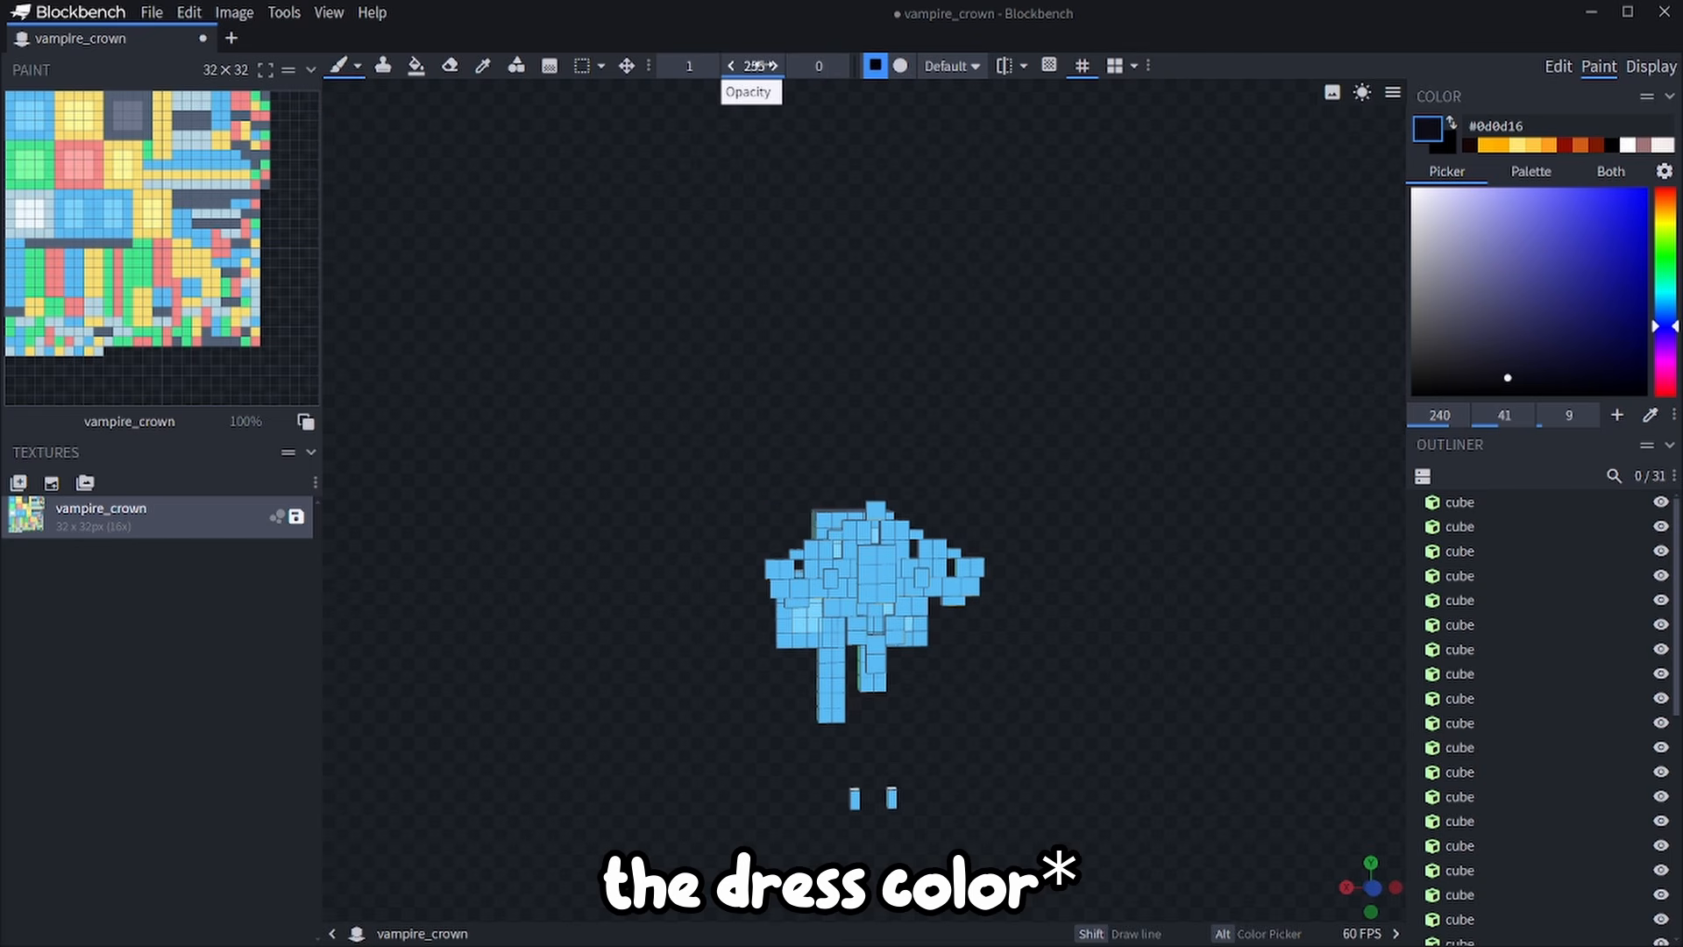
pyautogui.moveTo(689, 65); pyautogui.dragTo(706, 66)
pyautogui.click(126, 212)
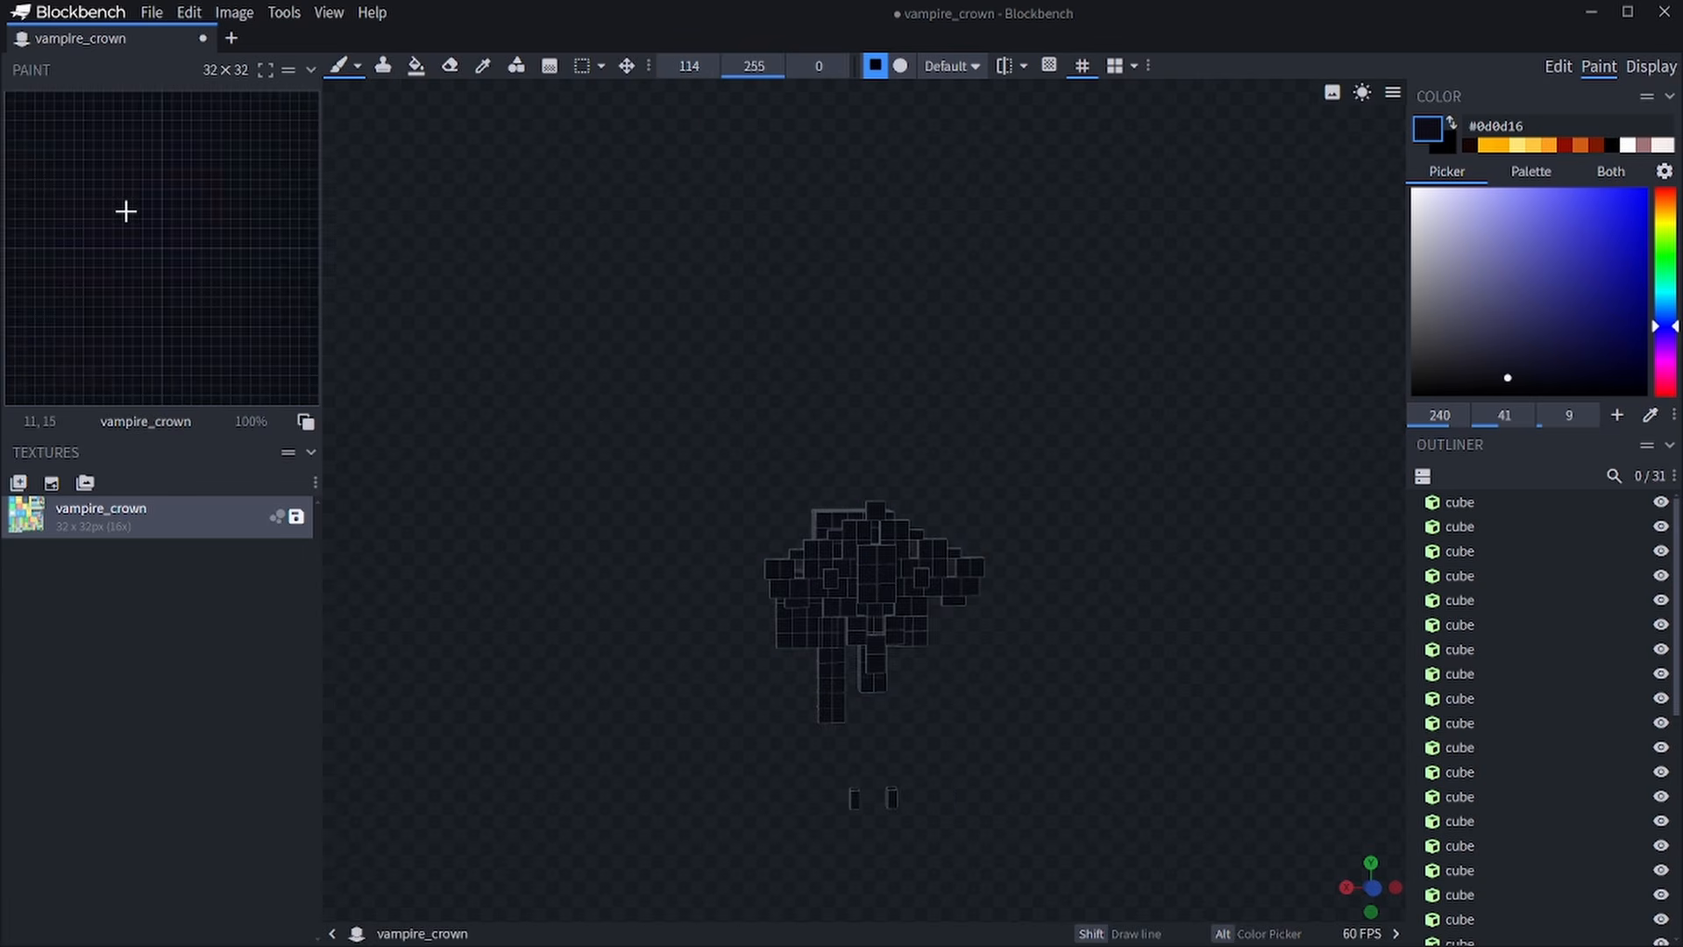
# Paint the two fang cubes off-white #eae7eb with a brush size of 1.
pyautogui.scroll(-2, 707, 706)
pyautogui.moveTo(653, 719); pyautogui.dragTo(237, 833)
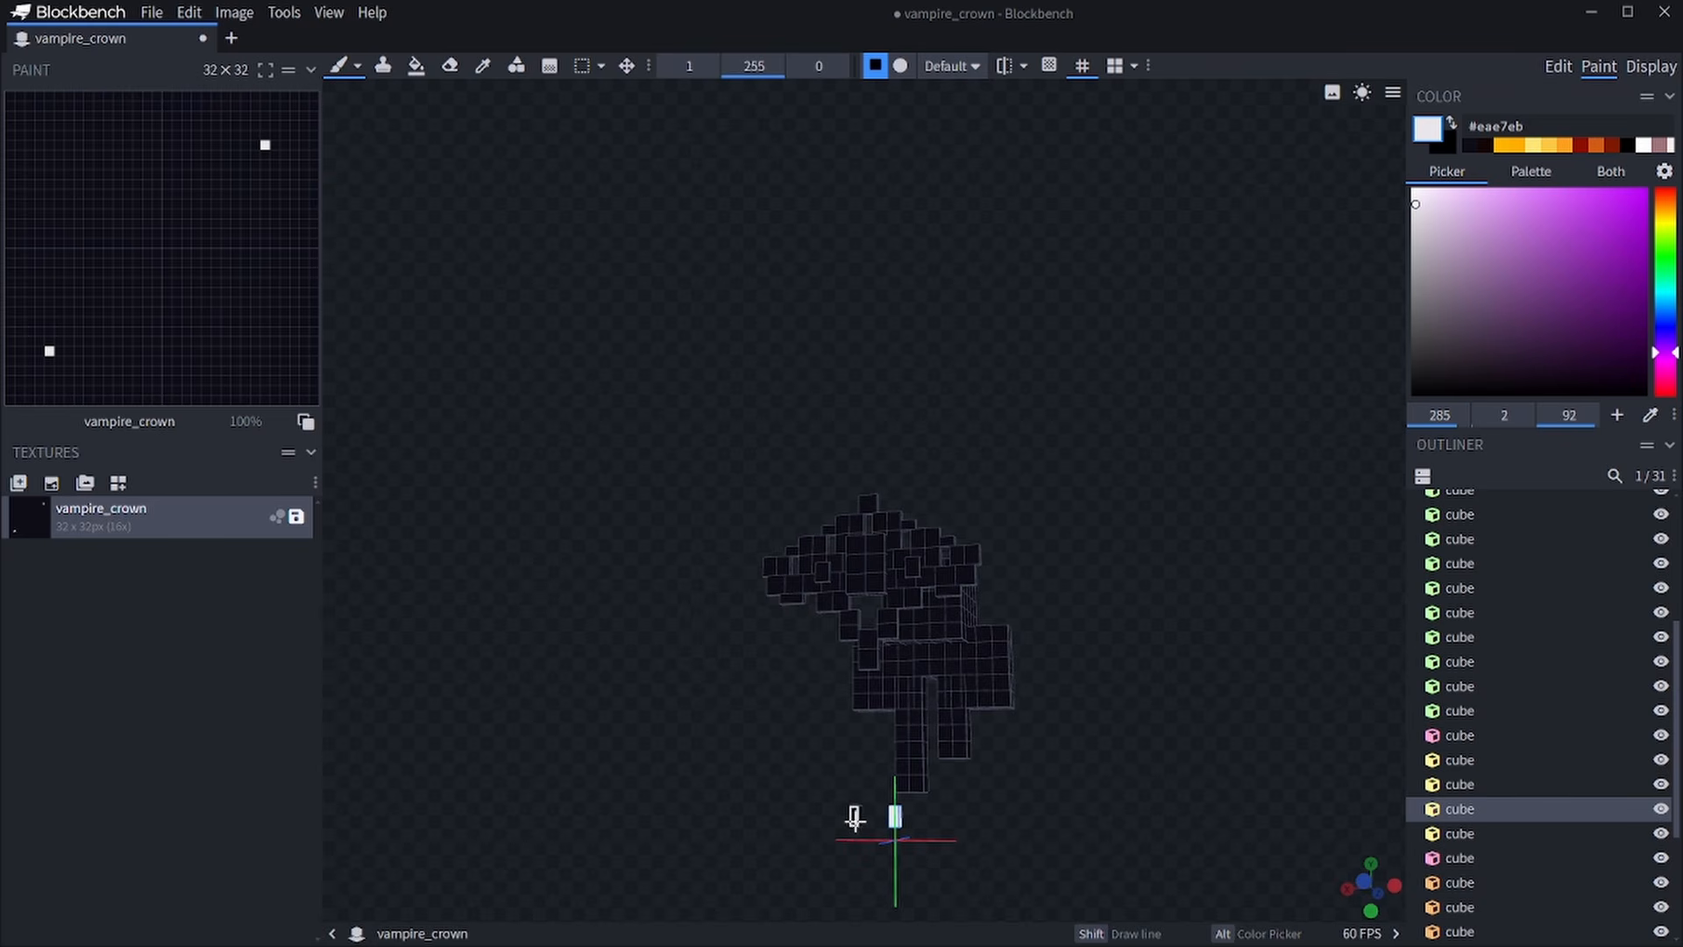
pyautogui.click(852, 817)
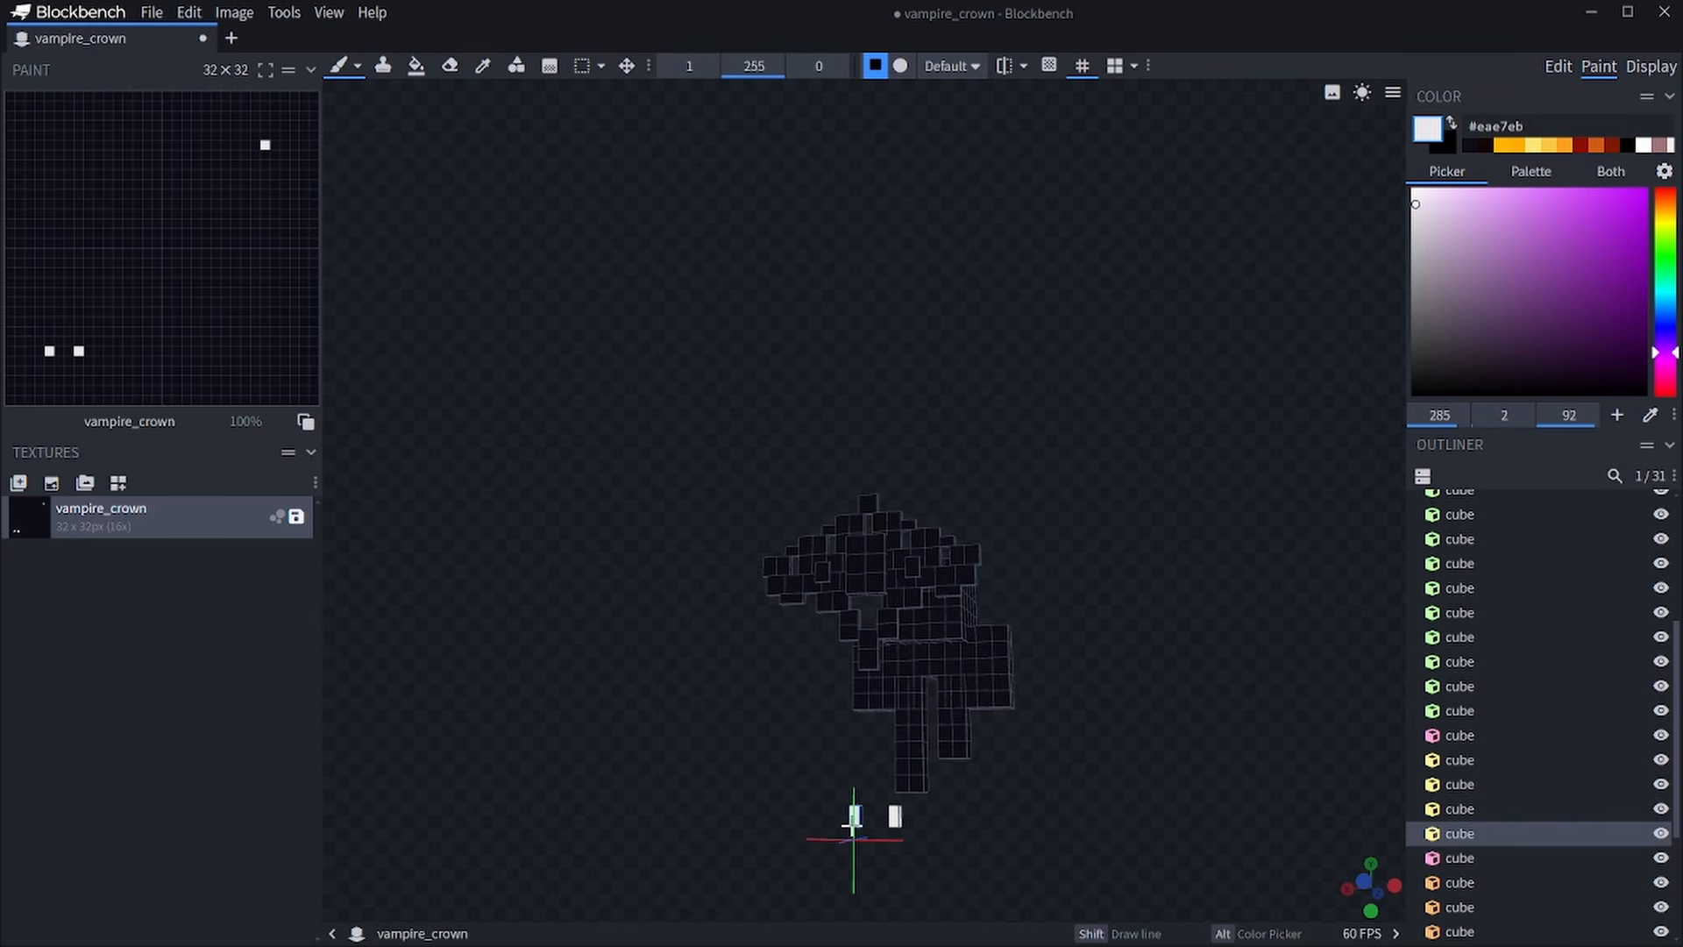
pyautogui.moveTo(878, 836); pyautogui.dragTo(894, 876)
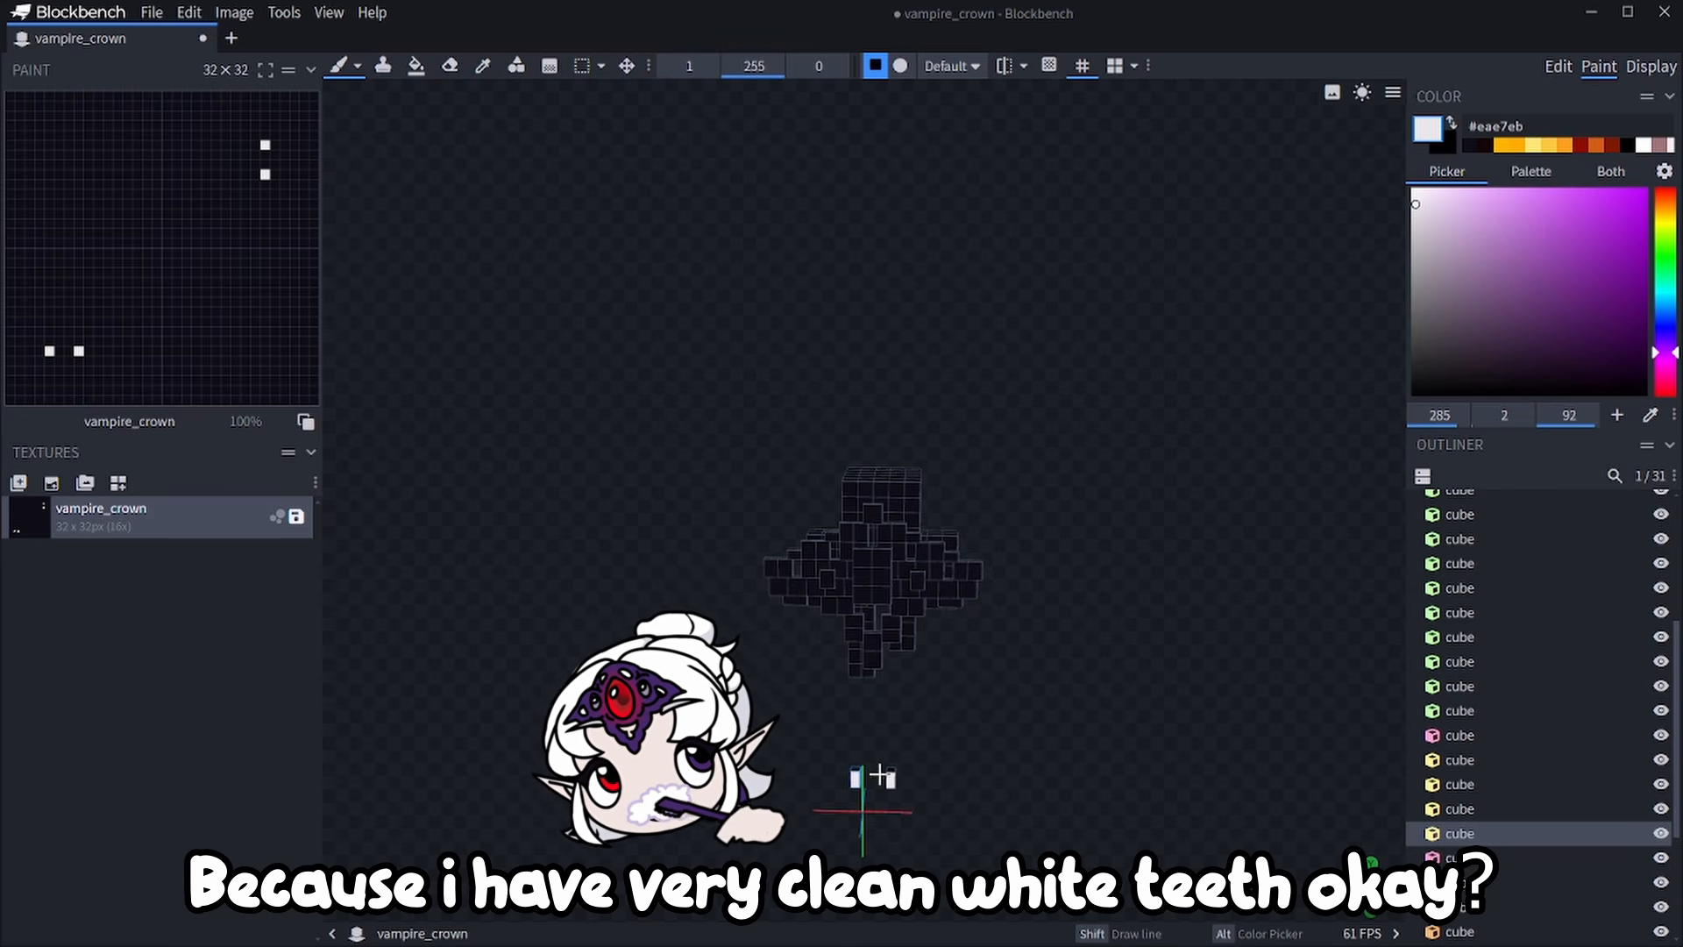
pyautogui.moveTo(862, 785); pyautogui.dragTo(876, 787)
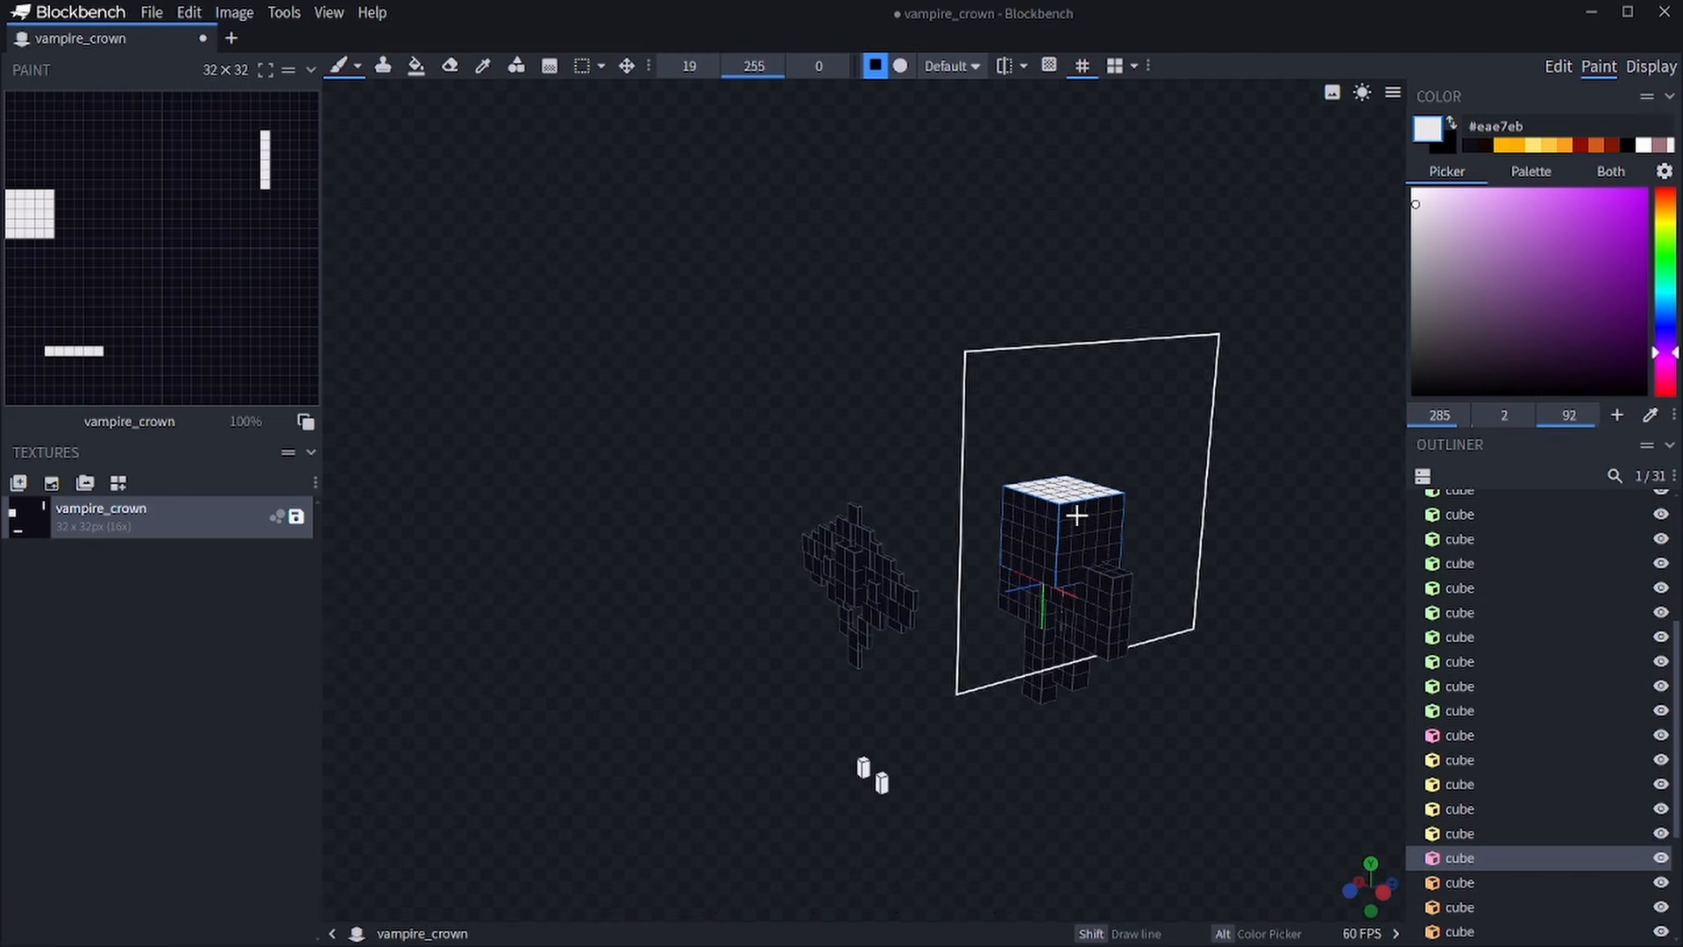
# Cover the large cube behind the crown with #eae7eb using brush size 19, and repaint stray white crown faces #0d0d16 with size 3.
pyautogui.click(1077, 515)
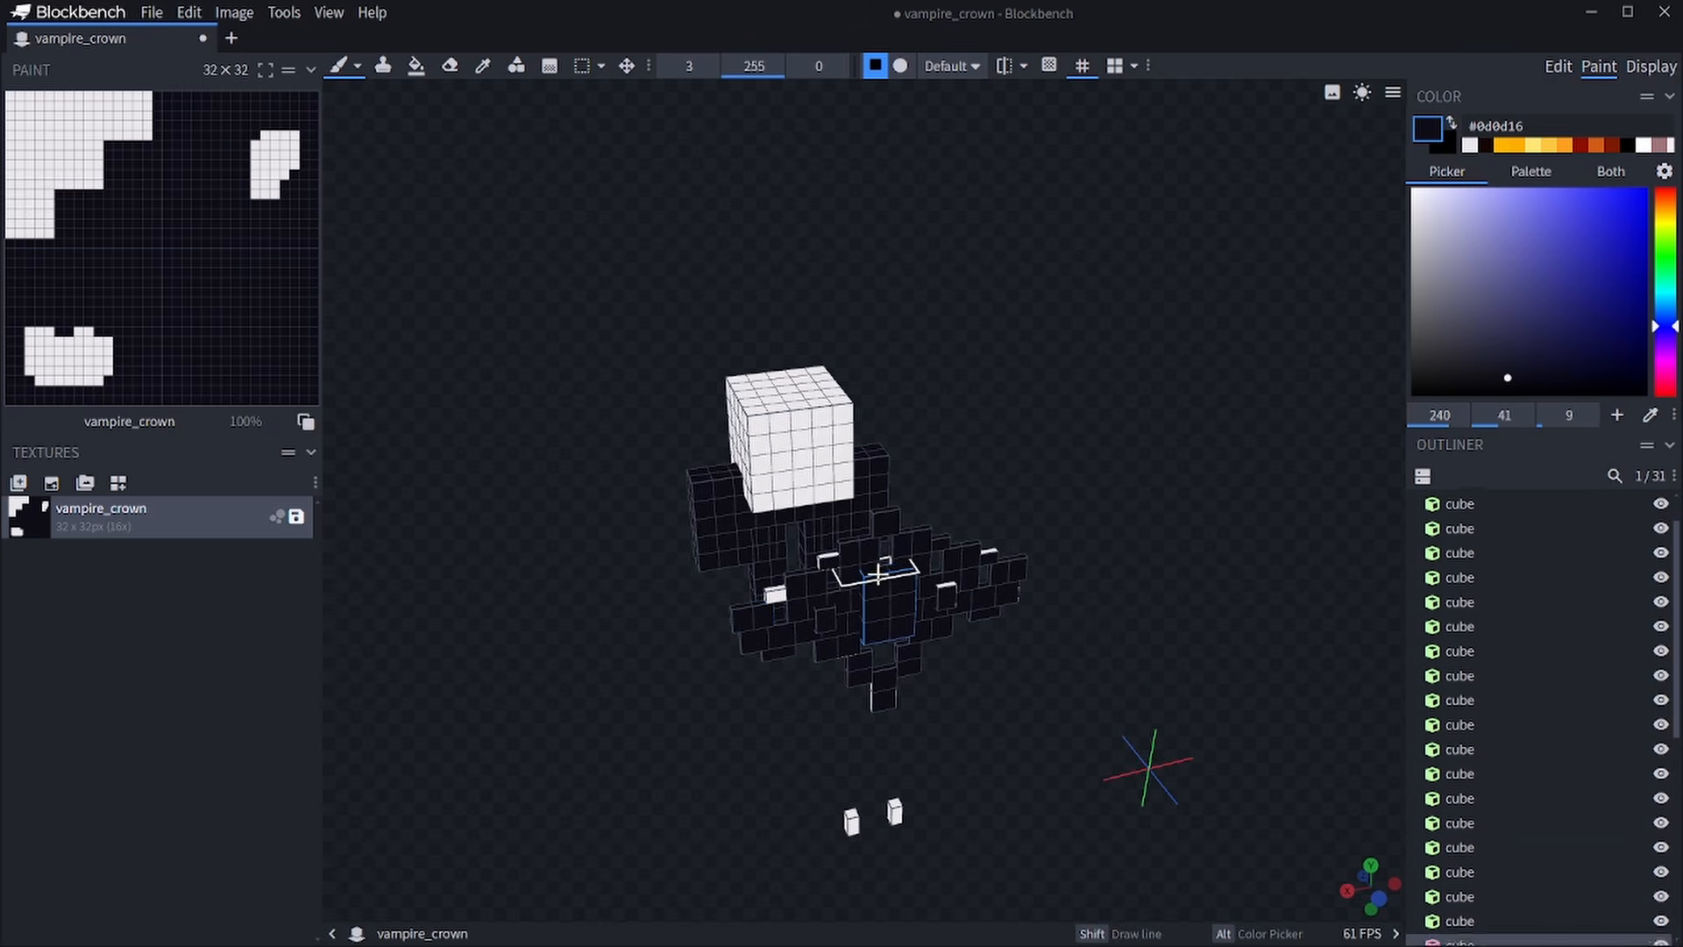
pyautogui.moveTo(654, 690); pyautogui.dragTo(928, 617)
pyautogui.click(868, 617)
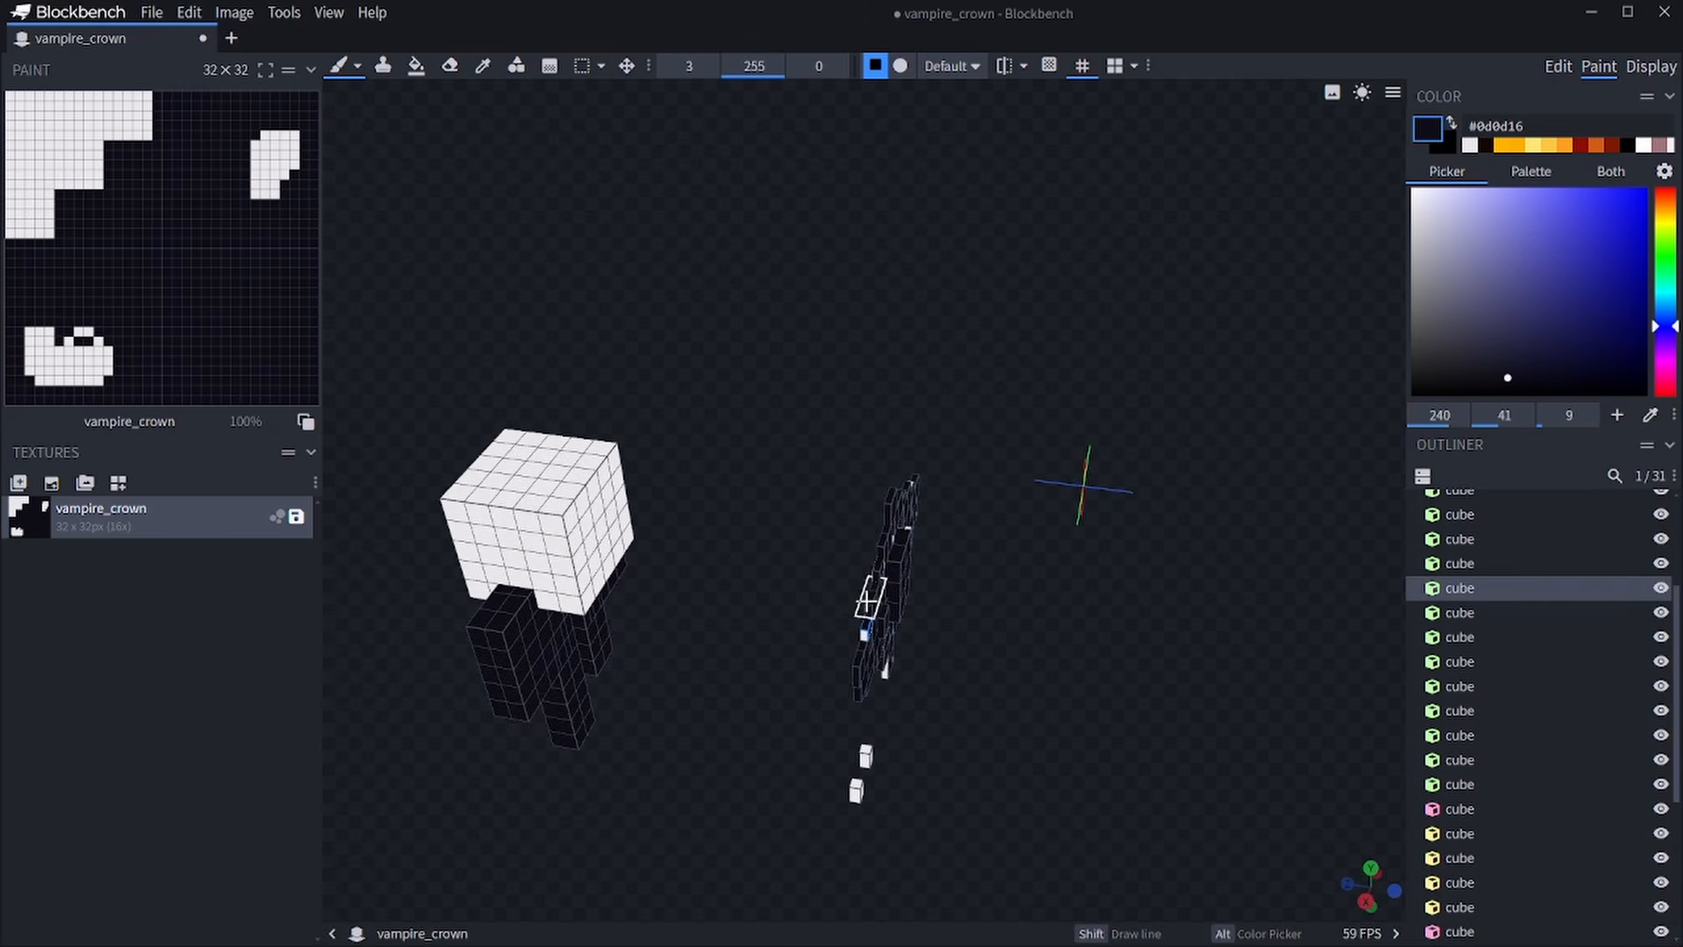
pyautogui.moveTo(1047, 544)
pyautogui.mouseDown()
pyautogui.moveTo(883, 552)
pyautogui.moveTo(906, 507)
pyautogui.mouseUp()
pyautogui.click(889, 562)
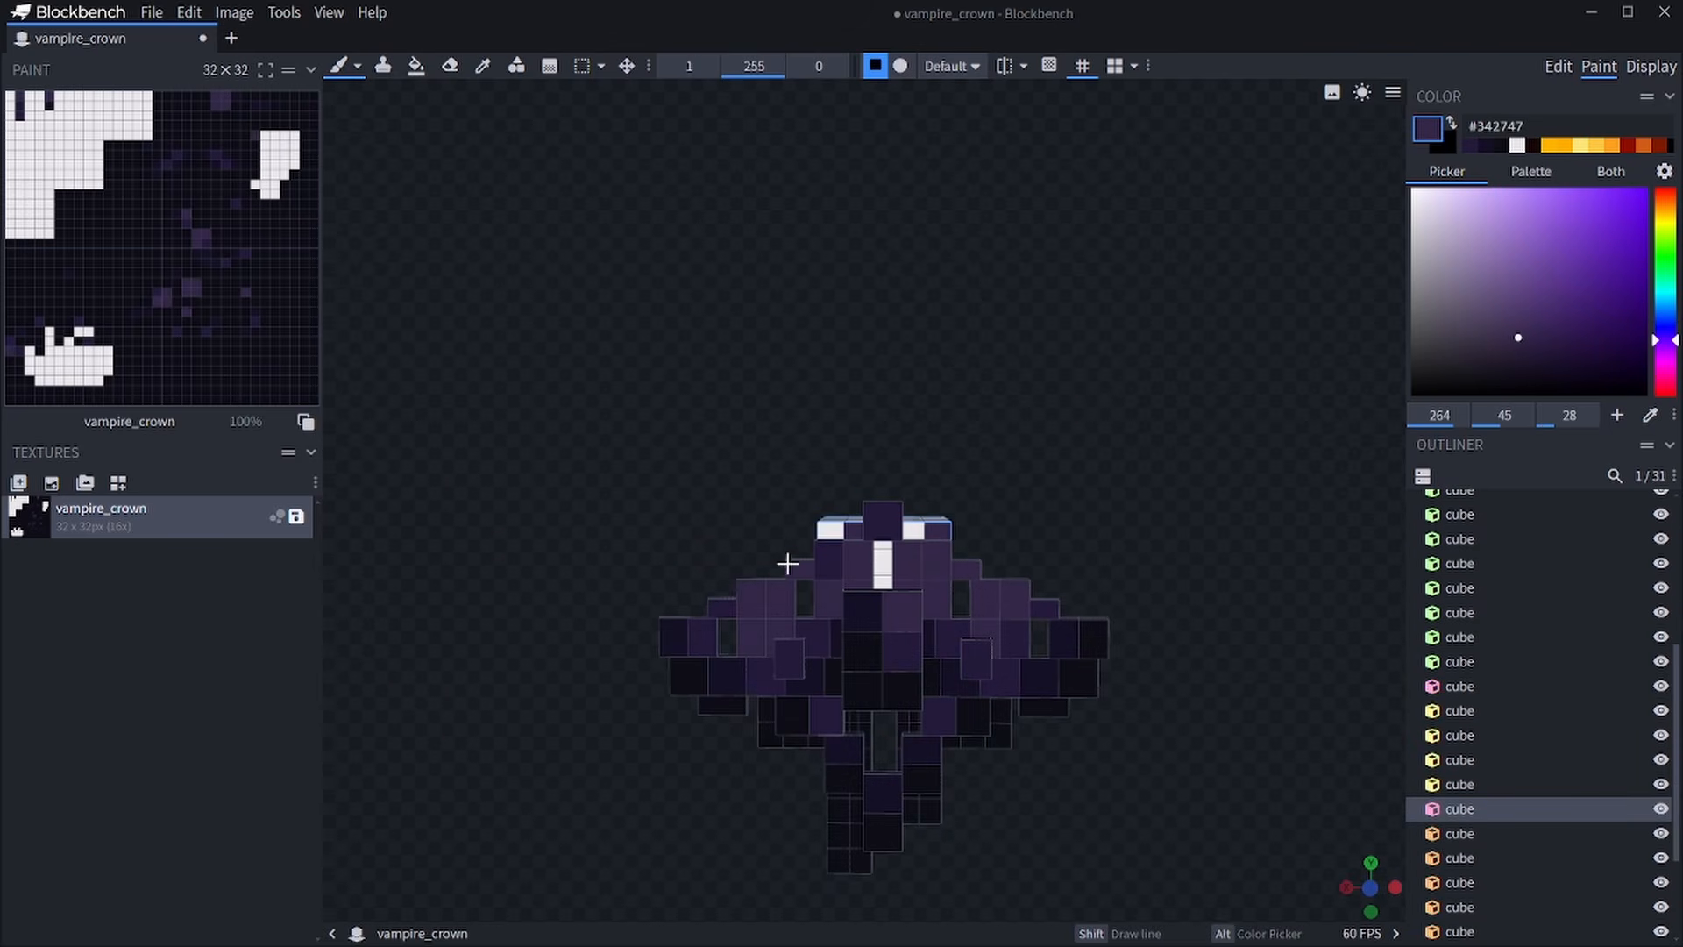
# Lighten the purple shading on the crown's front cubes and fill the centre gem with red #ff0013.
pyautogui.click(782, 590)
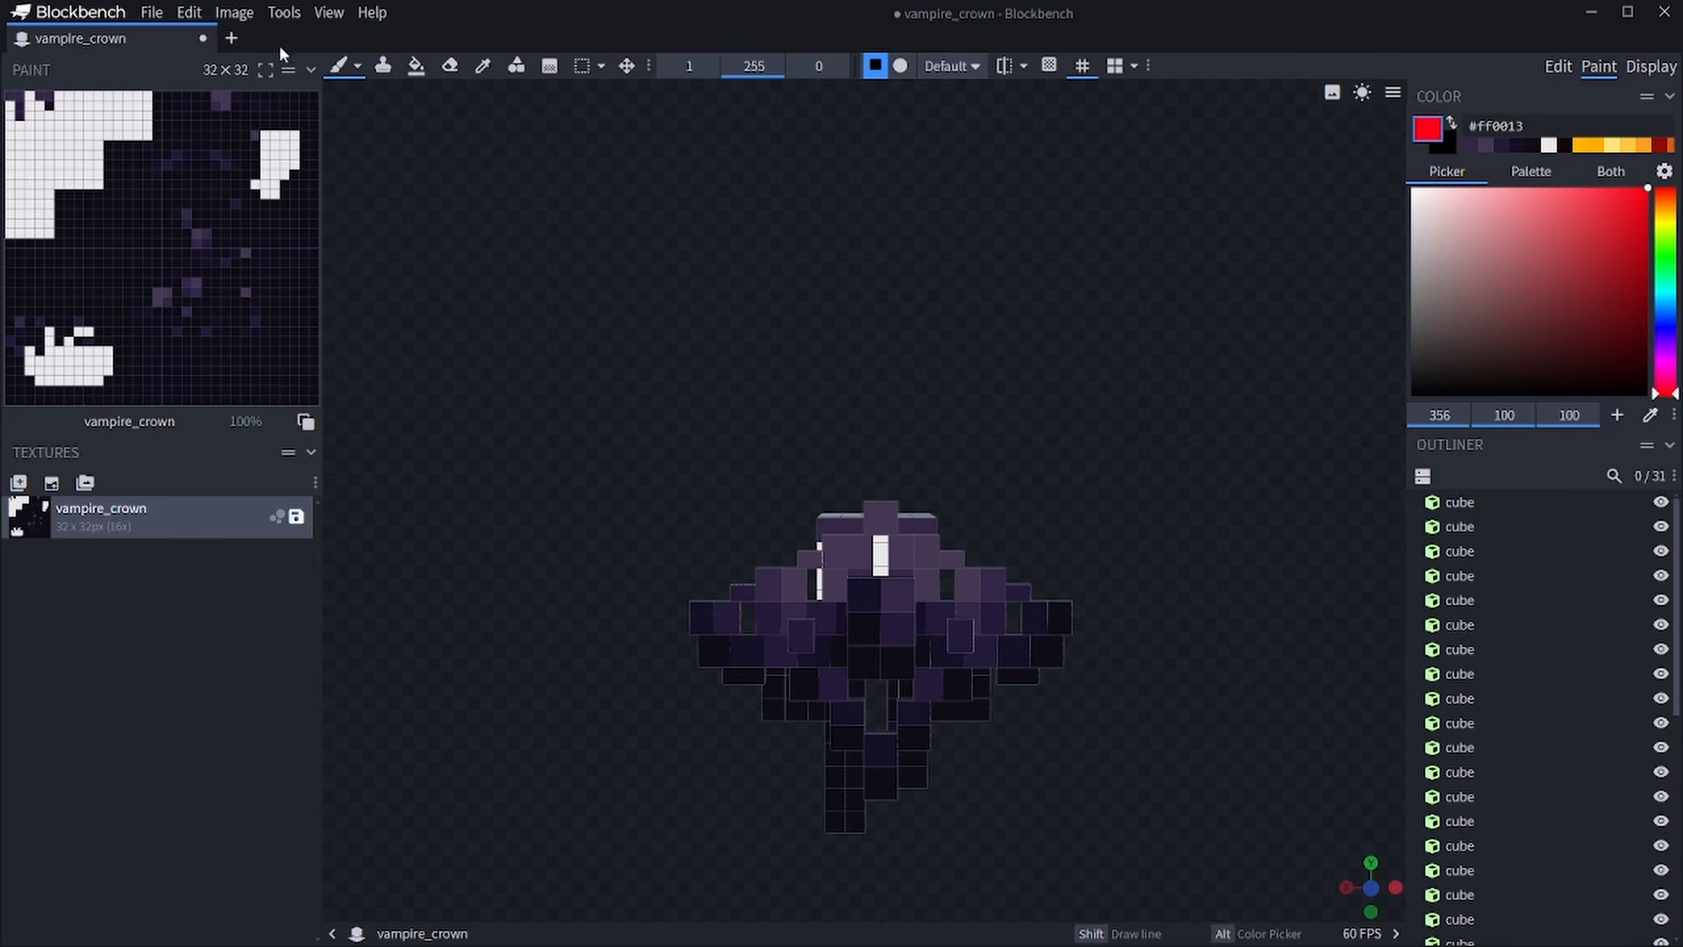
pyautogui.moveTo(895, 589); pyautogui.dragTo(881, 649)
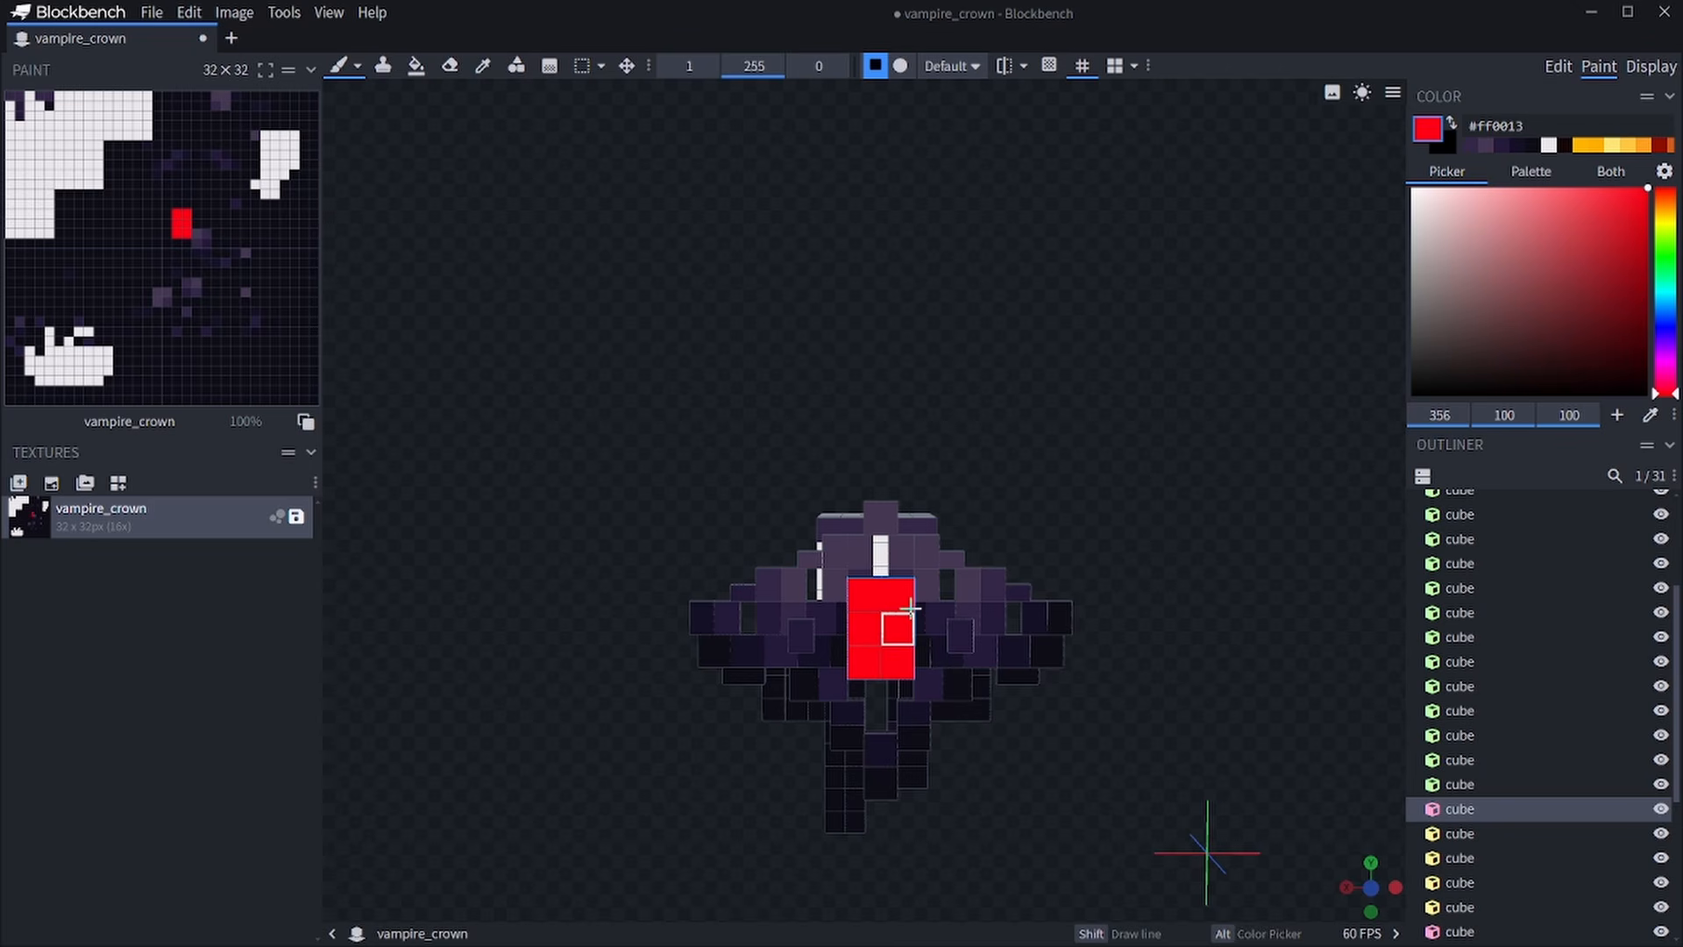
# Preview the crown with its red centre gem on the character's head.
pyautogui.moveTo(1080, 503); pyautogui.dragTo(1104, 451)
pyautogui.click(1649, 67)
pyautogui.moveTo(1413, 310); pyautogui.dragTo(1490, 307)
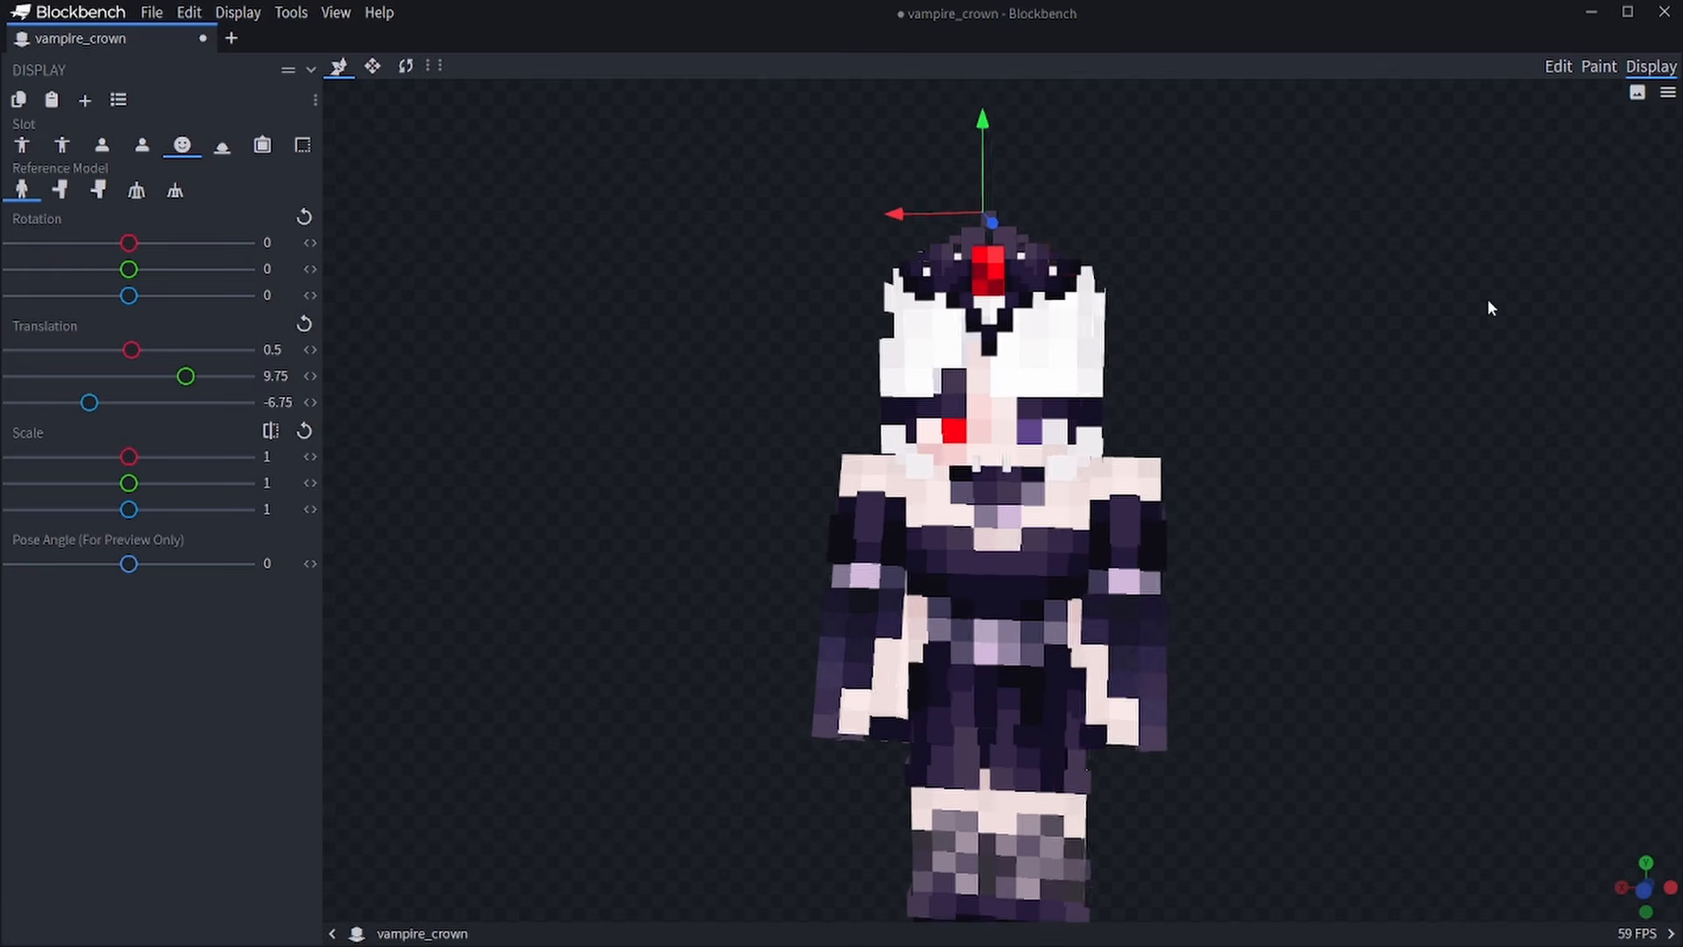
pyautogui.scroll(-3, 1472, 320)
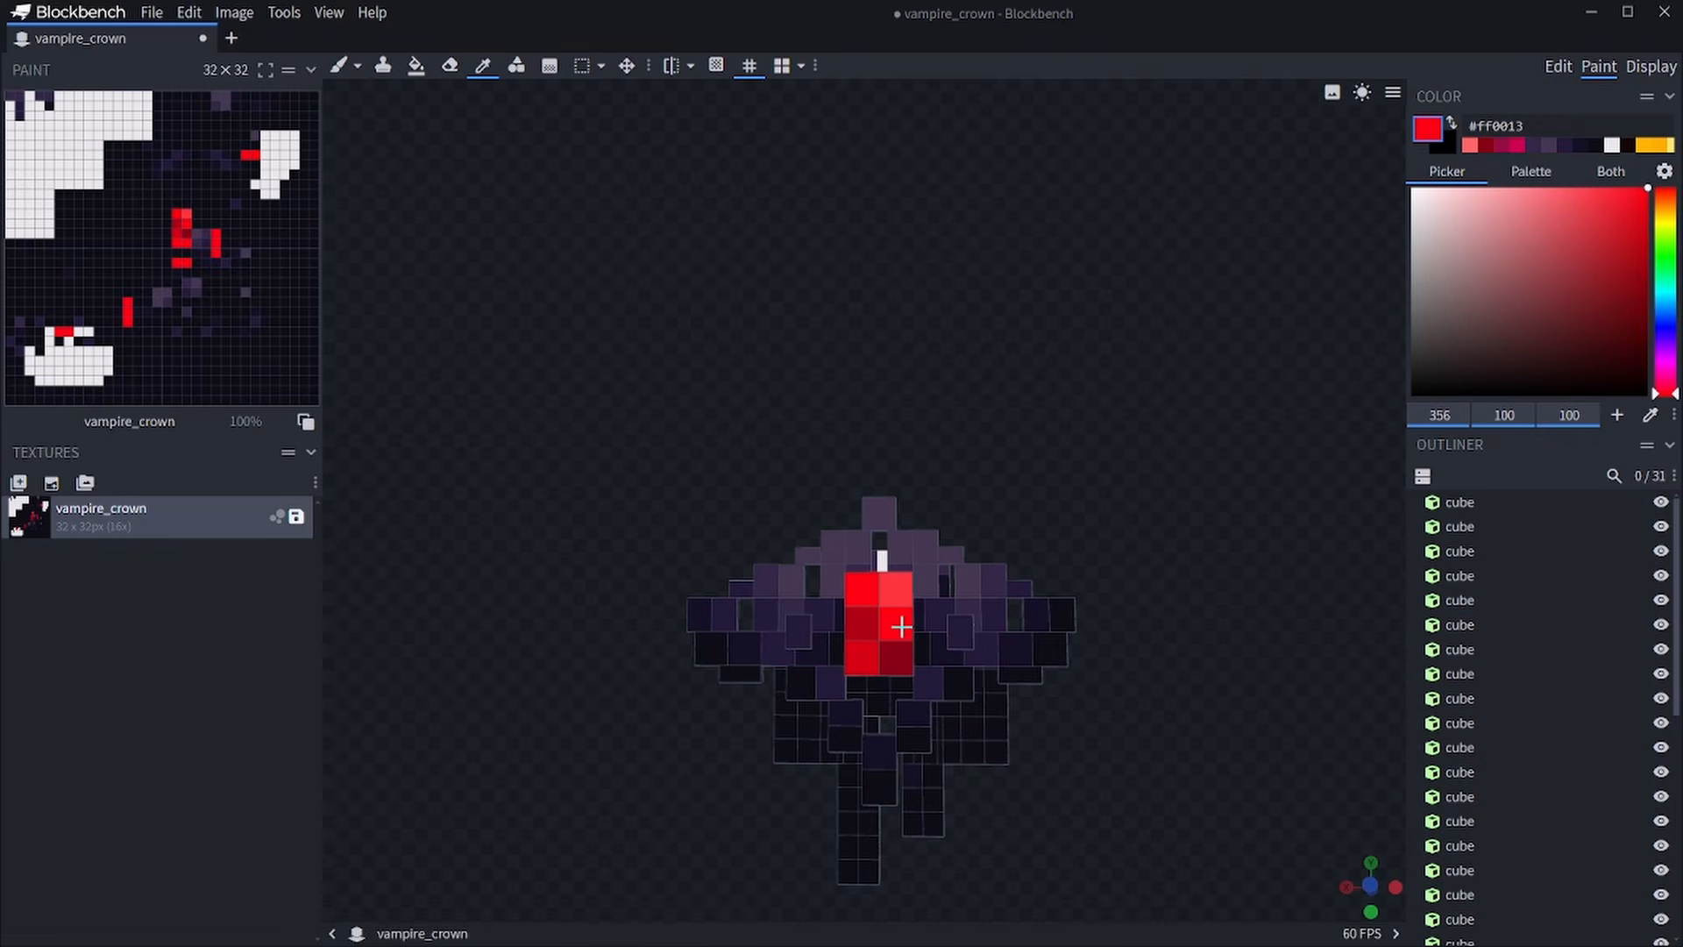
# Blend a soft red #ff0013 glow onto the cubes around the centre gem using the Smooth Brush at size 1, opacity 79 and softness 70.
pyautogui.click(895, 623)
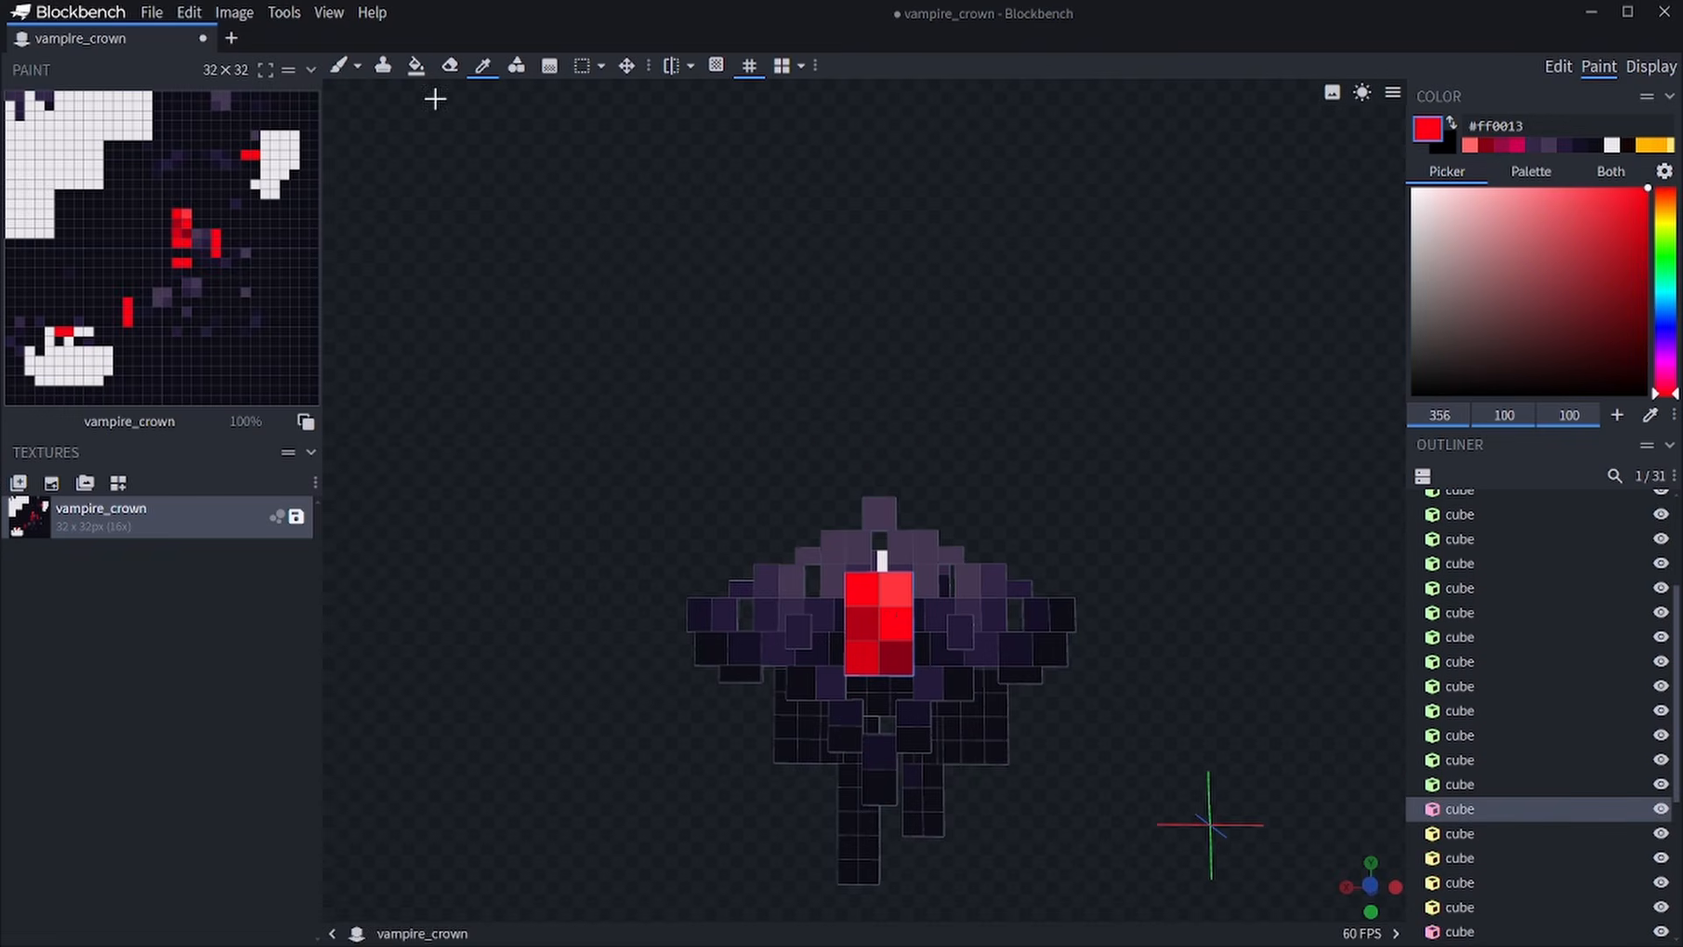
pyautogui.click(350, 69)
pyautogui.click(357, 66)
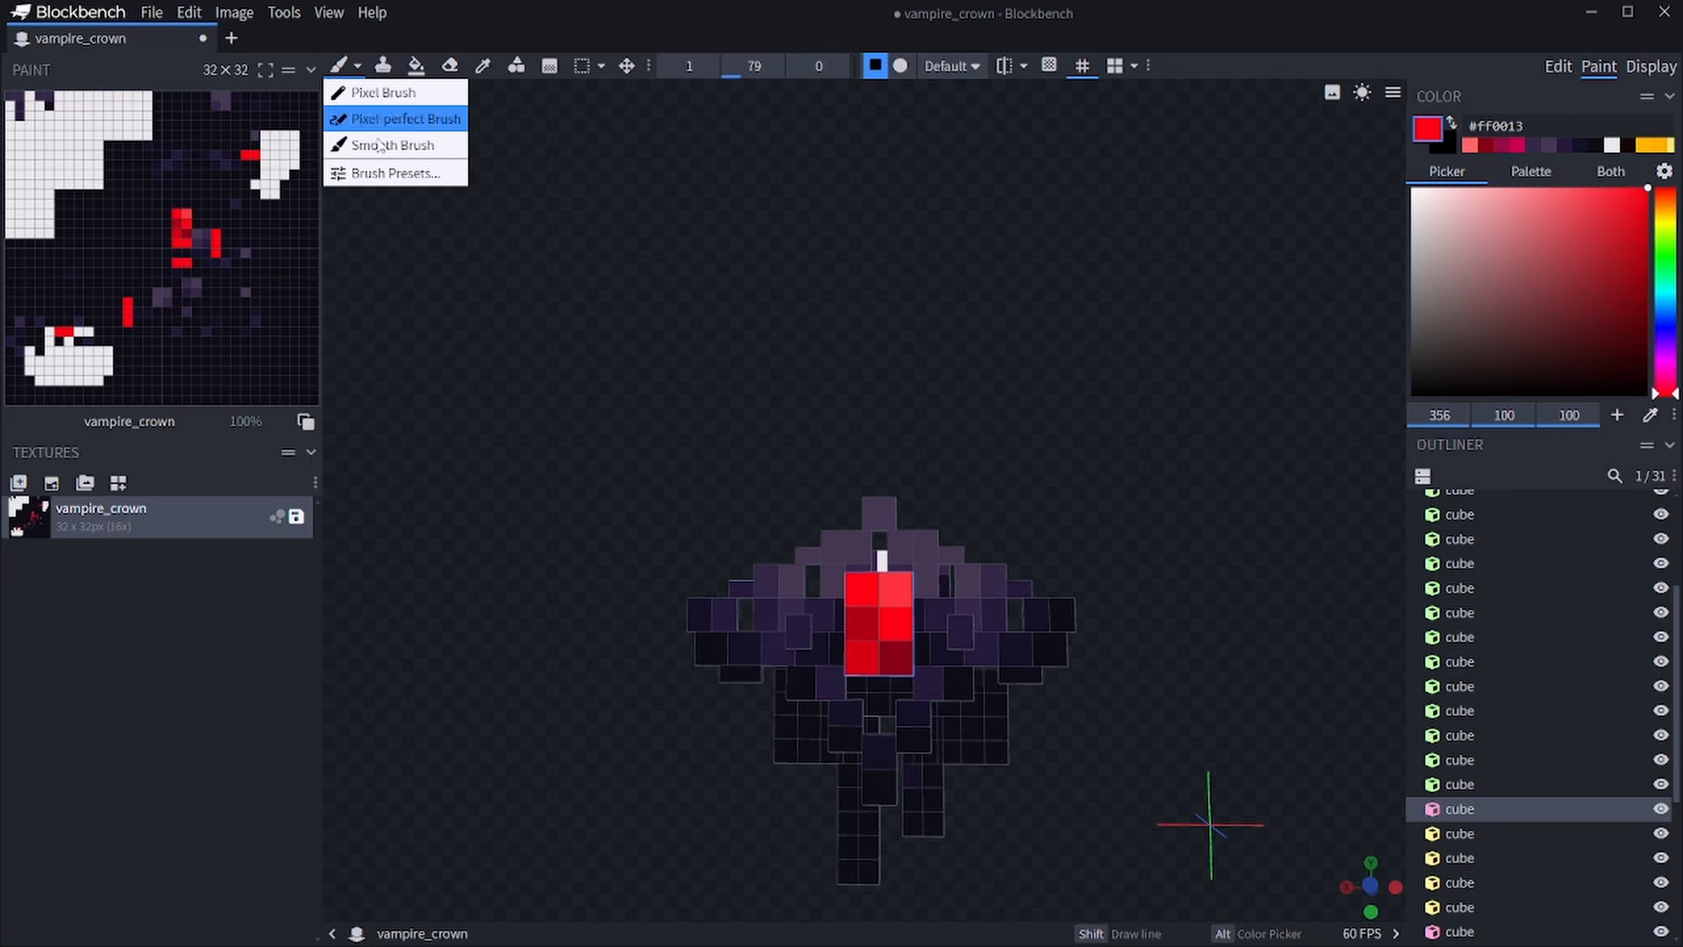
pyautogui.click(377, 144)
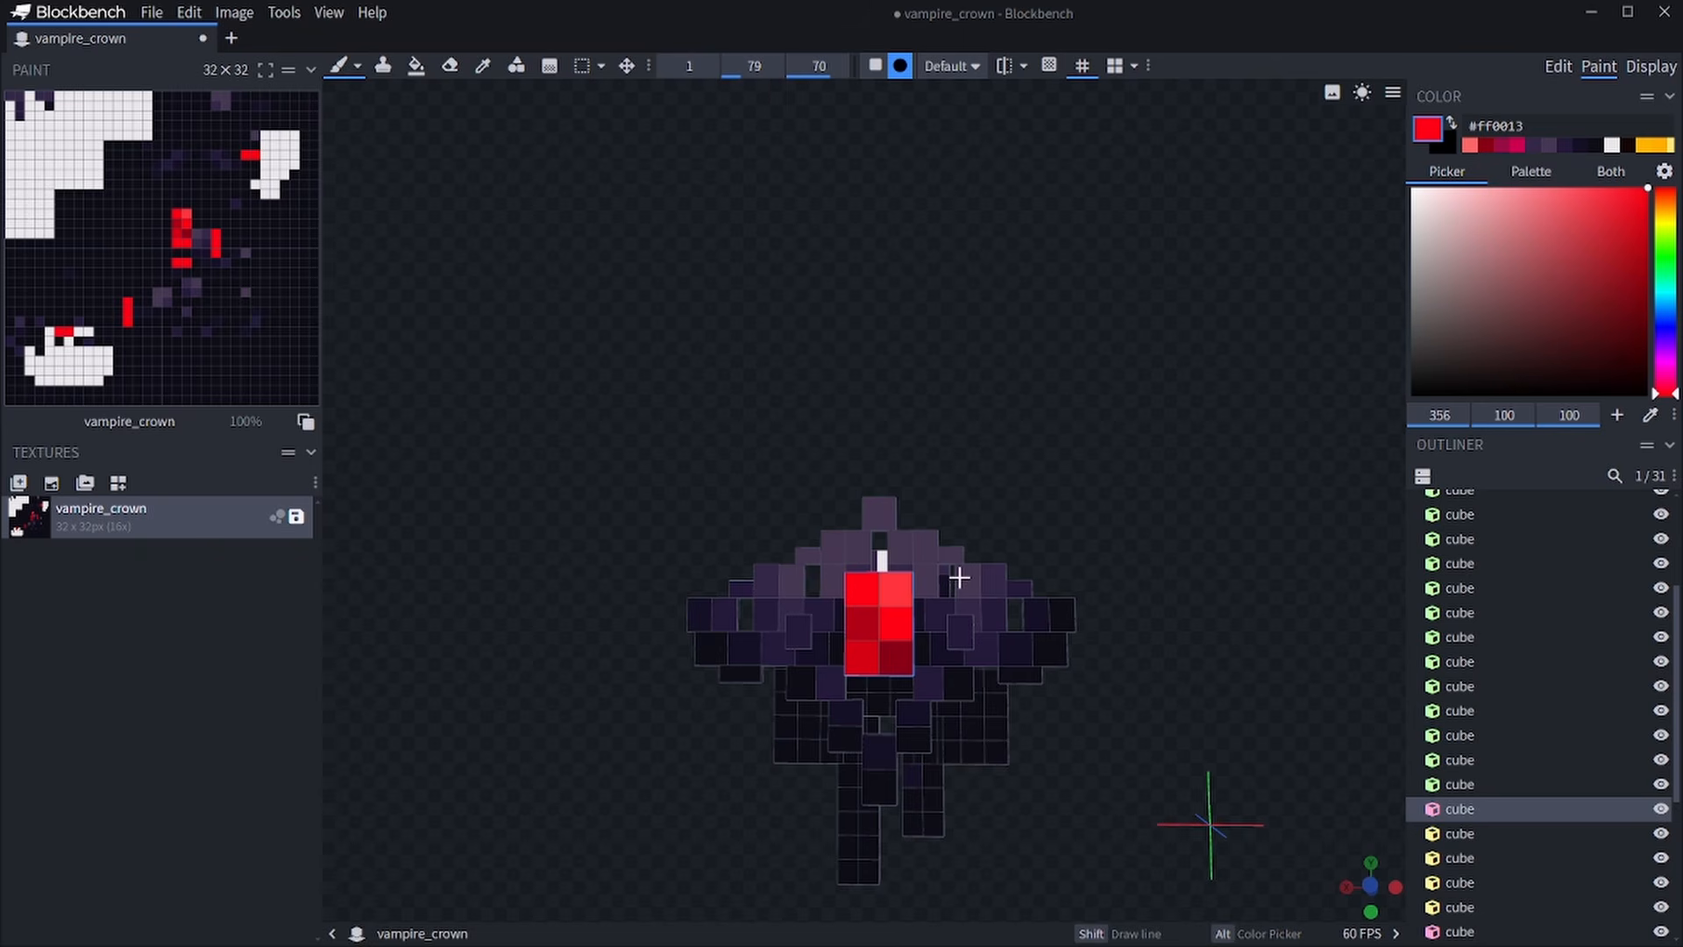
pyautogui.click(918, 607)
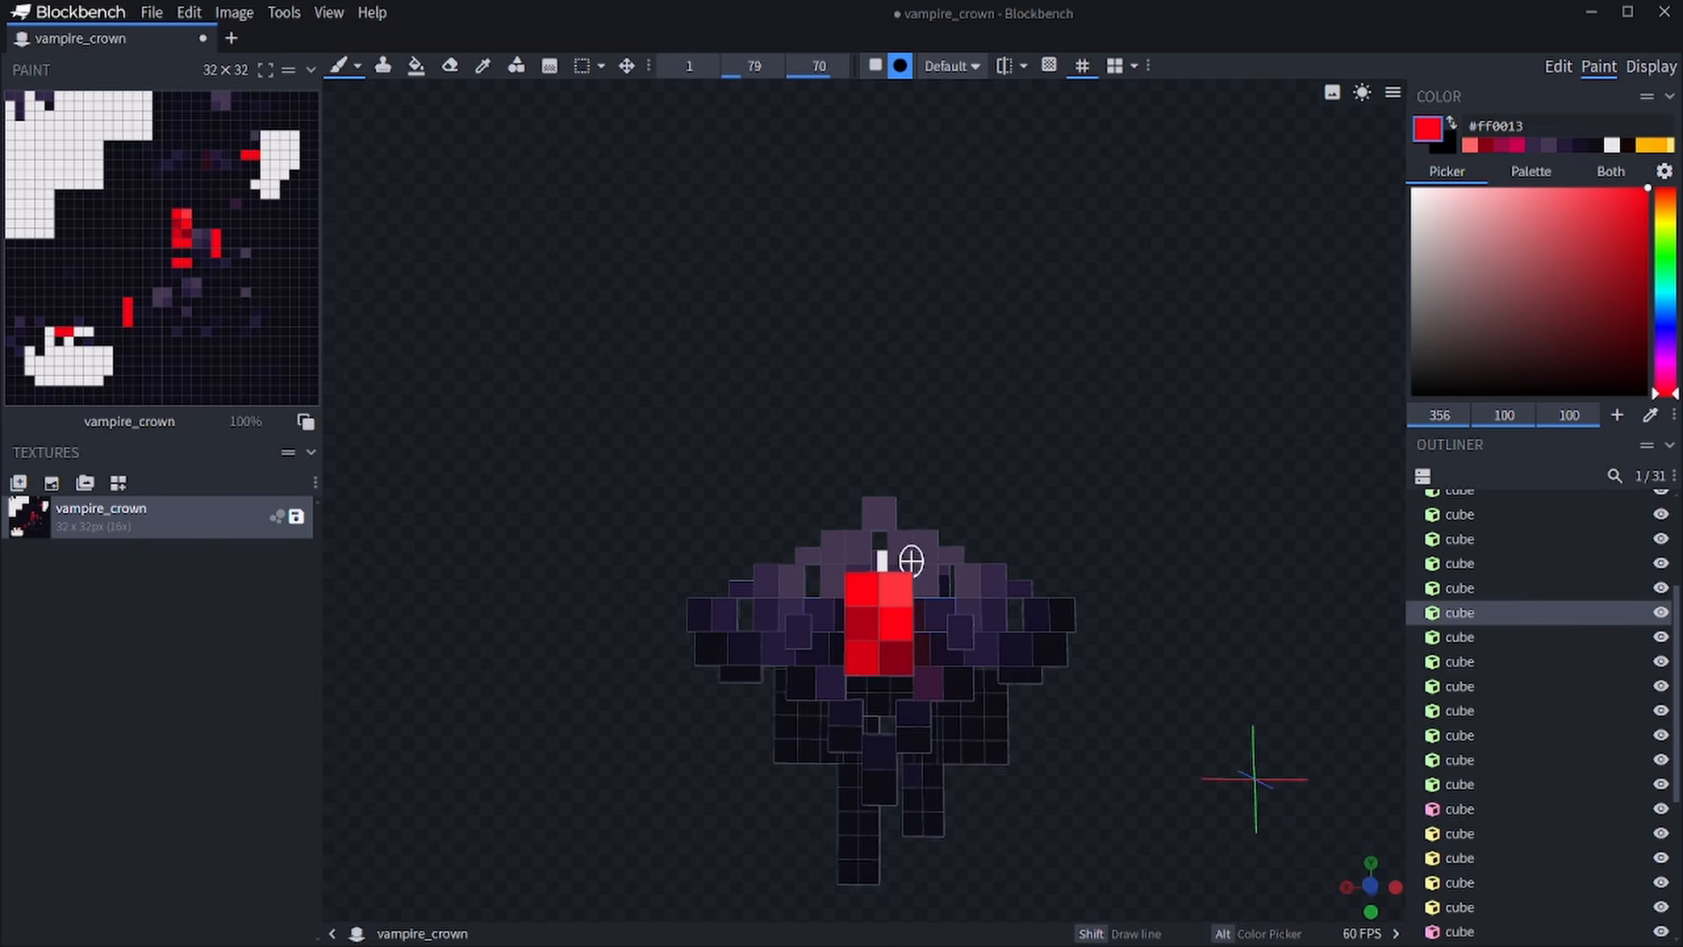
pyautogui.moveTo(912, 561); pyautogui.dragTo(930, 638)
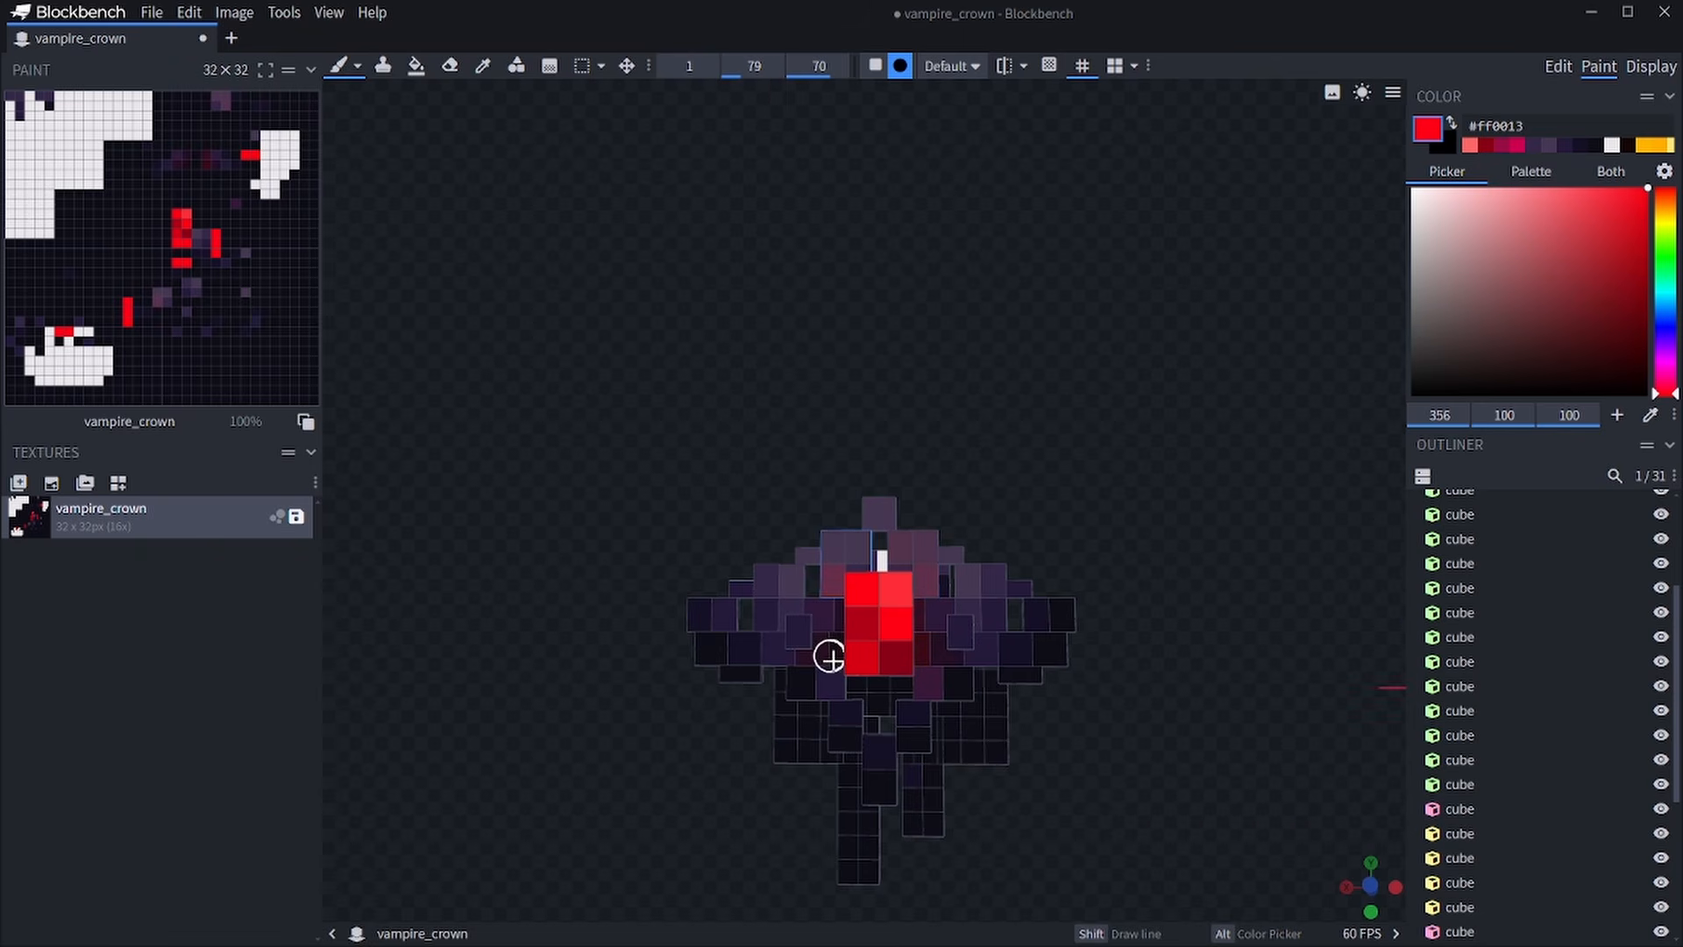
pyautogui.moveTo(826, 624)
pyautogui.mouseDown()
pyautogui.moveTo(857, 687)
pyautogui.moveTo(909, 692)
pyautogui.moveTo(929, 666)
pyautogui.mouseUp()
pyautogui.scroll(2, 1012, 709)
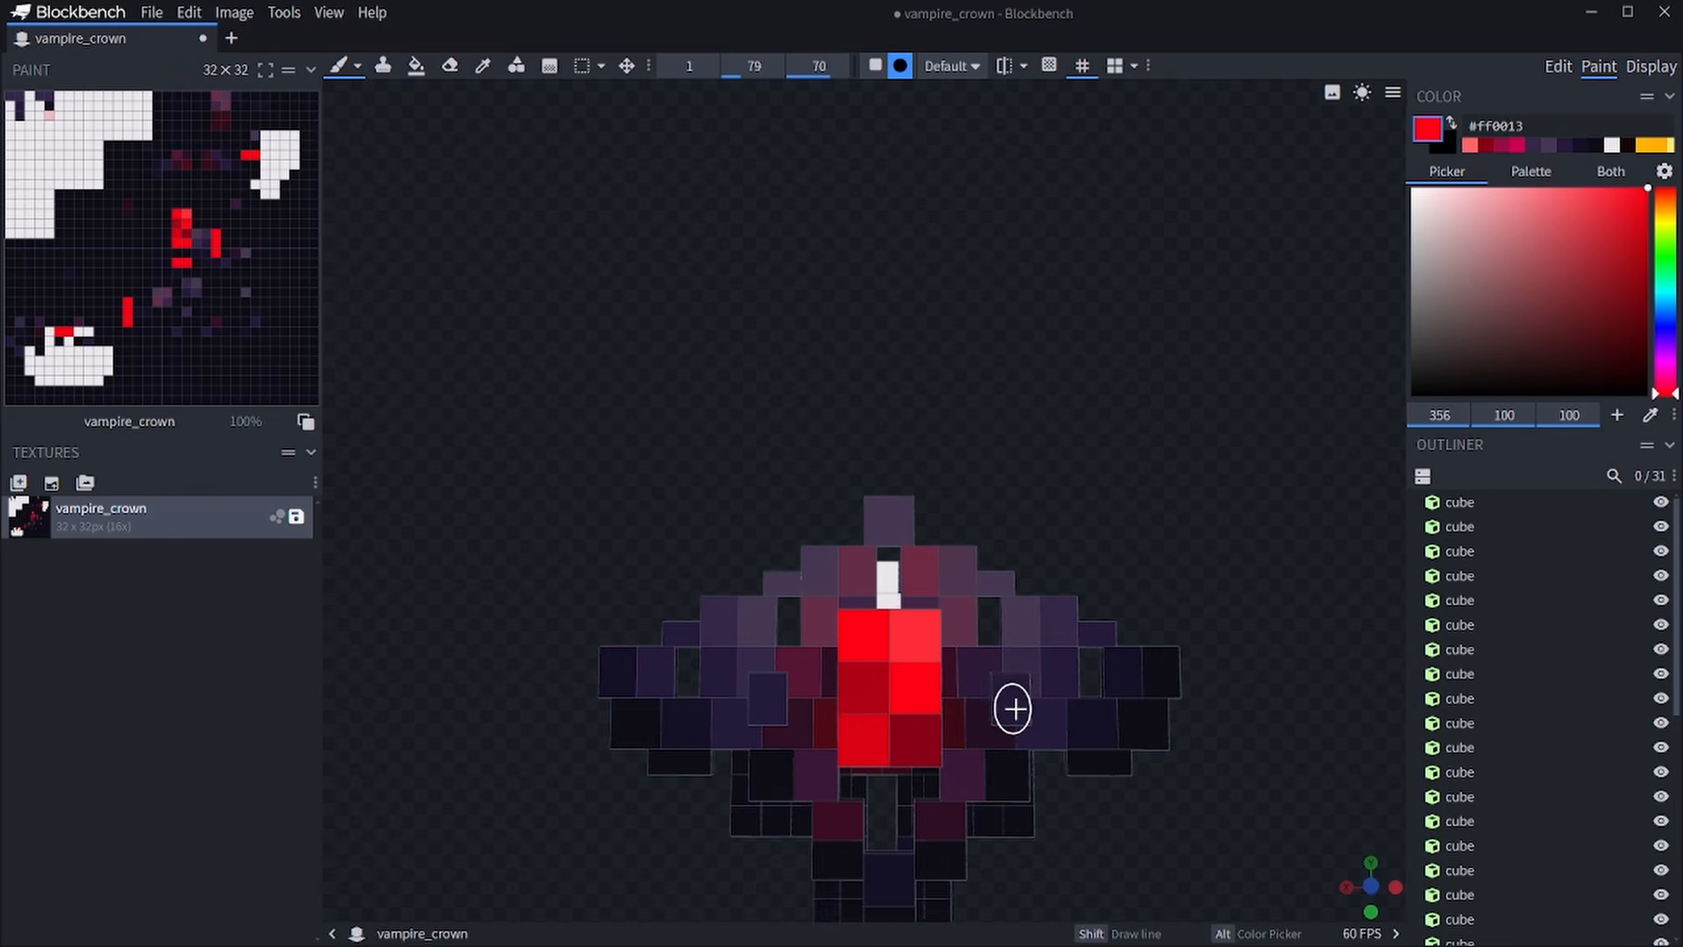
# Preview the red glow around the centre gem on the character from near and far.
pyautogui.click(1648, 66)
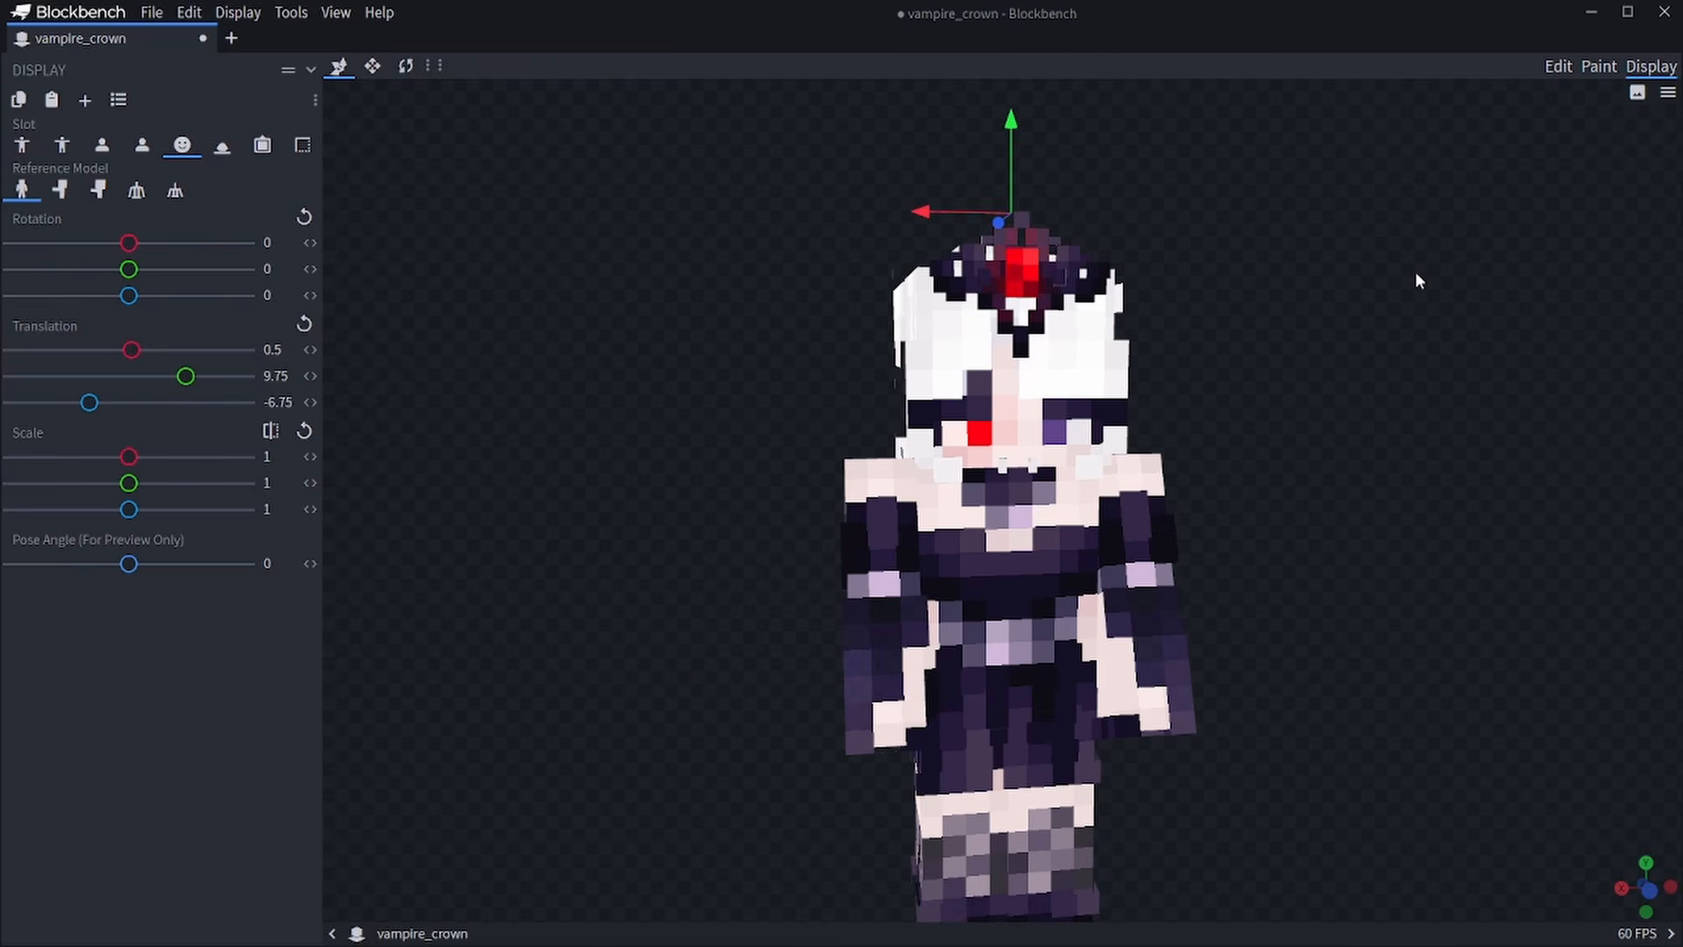
pyautogui.scroll(-5, 1087, 351)
pyautogui.scroll(6, 1134, 391)
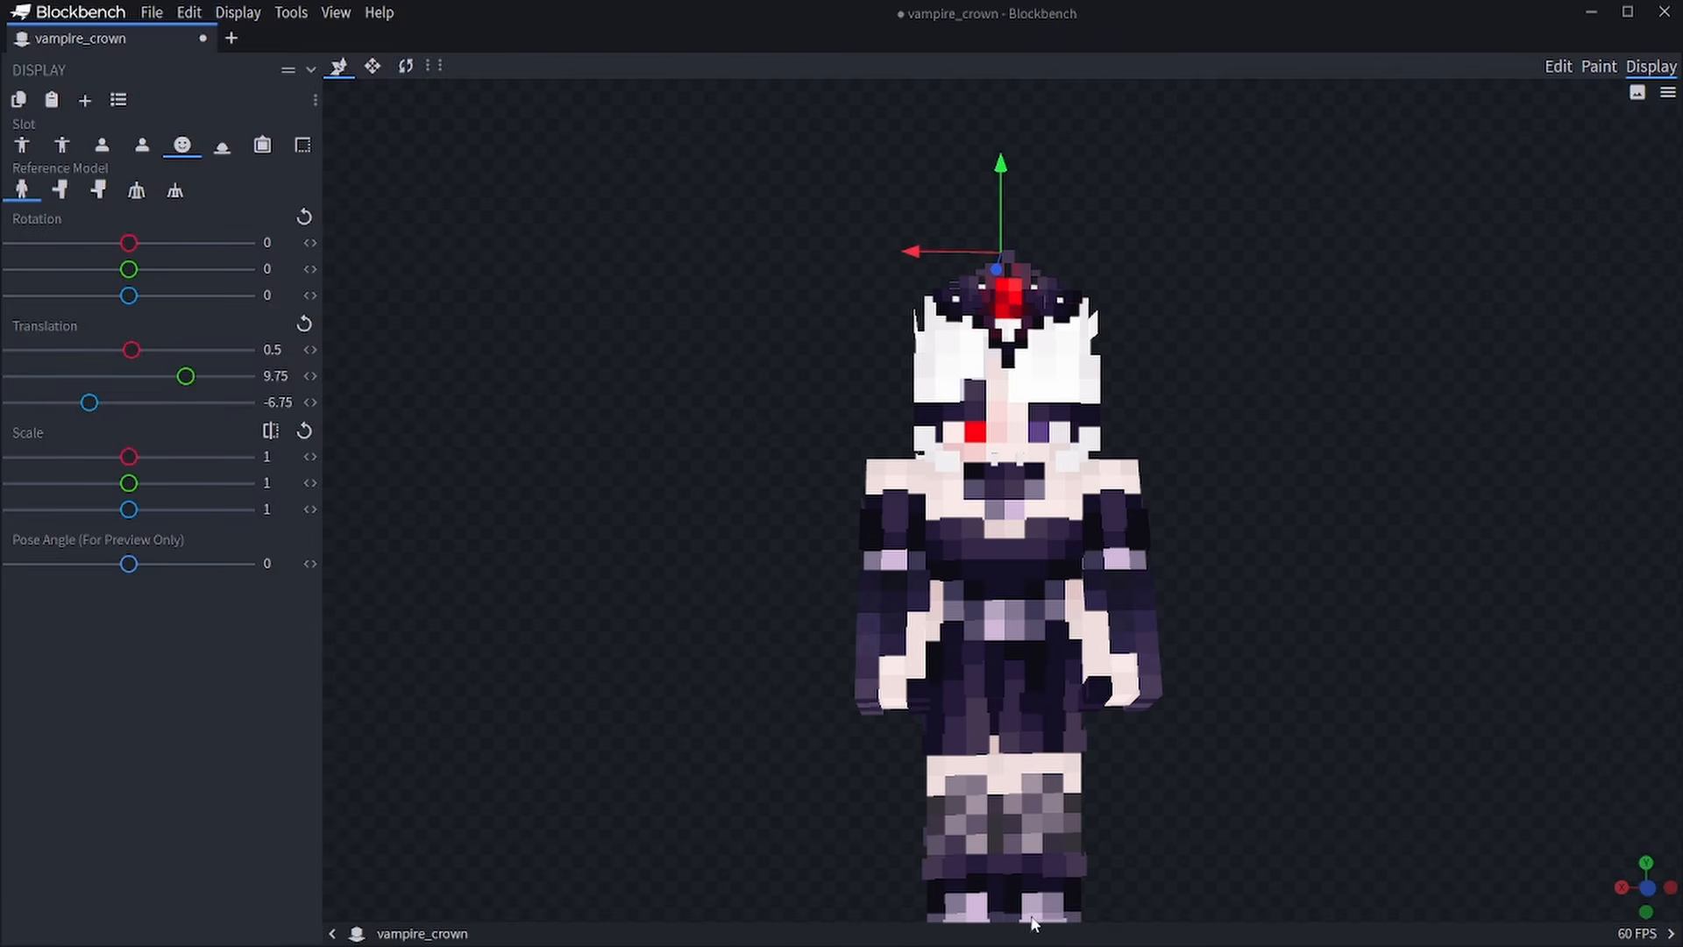
pyautogui.scroll(-3, 1260, 470)
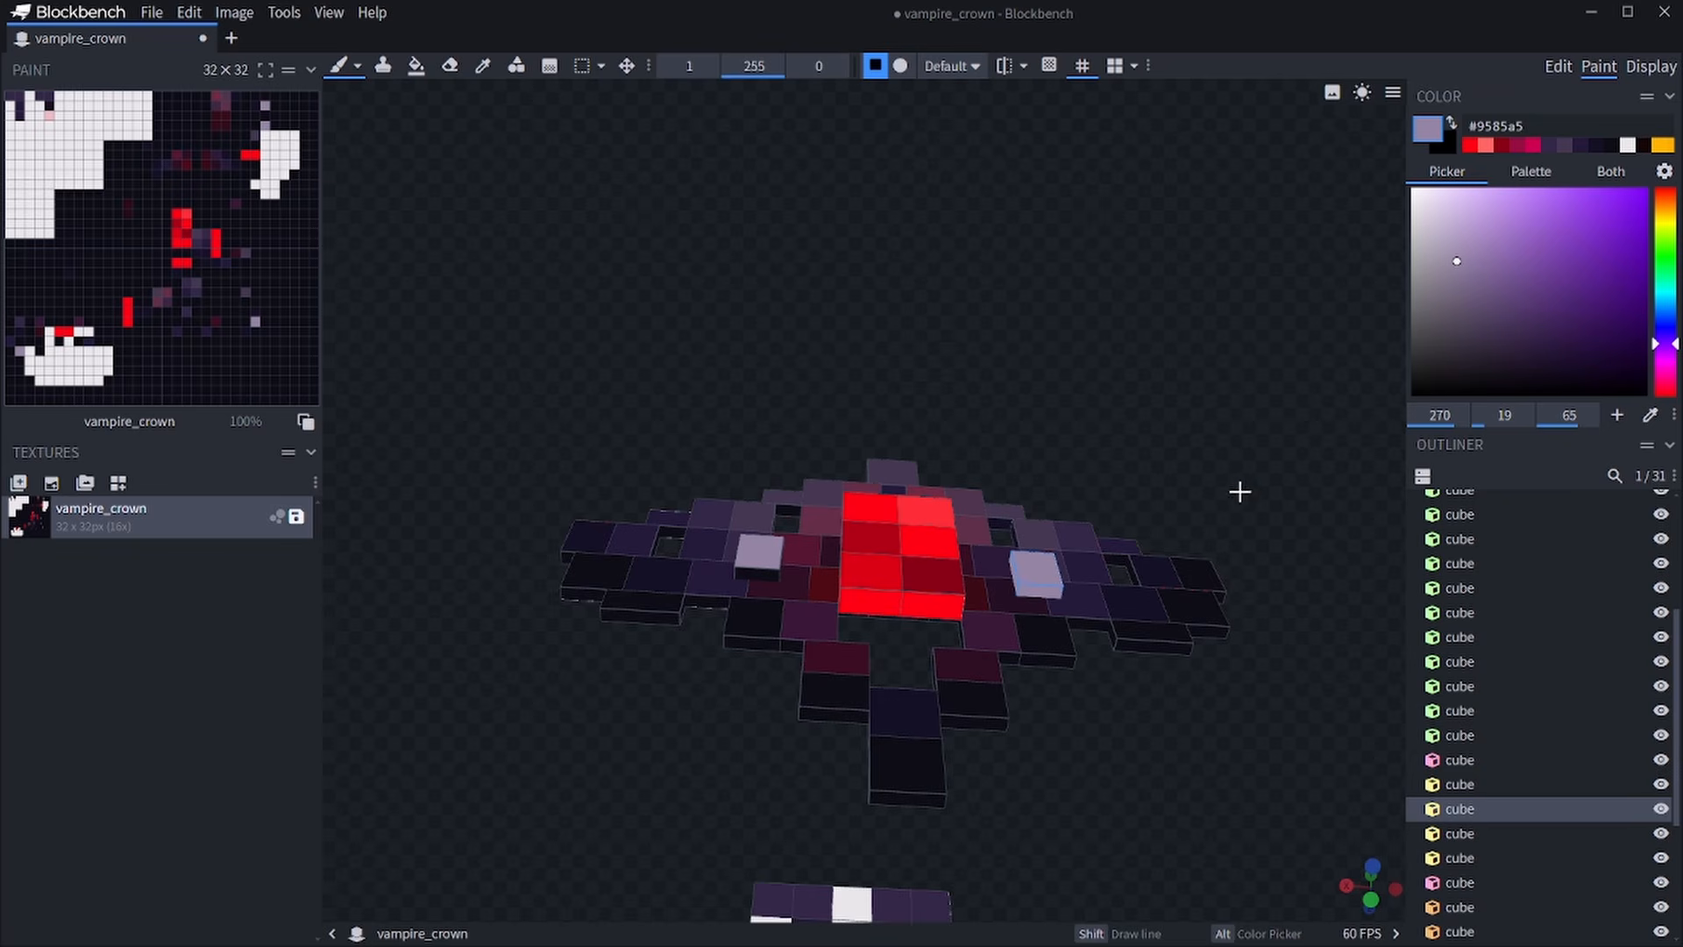
# Colour the small side gems of the crown with lilac tones #9585a5 and #d1b8d9 at full opacity.
pyautogui.moveTo(1239, 493)
pyautogui.mouseDown()
pyautogui.moveTo(853, 649)
pyautogui.moveTo(755, 792)
pyautogui.moveTo(938, 715)
pyautogui.mouseUp()
pyautogui.moveTo(510, 677); pyautogui.dragTo(706, 697)
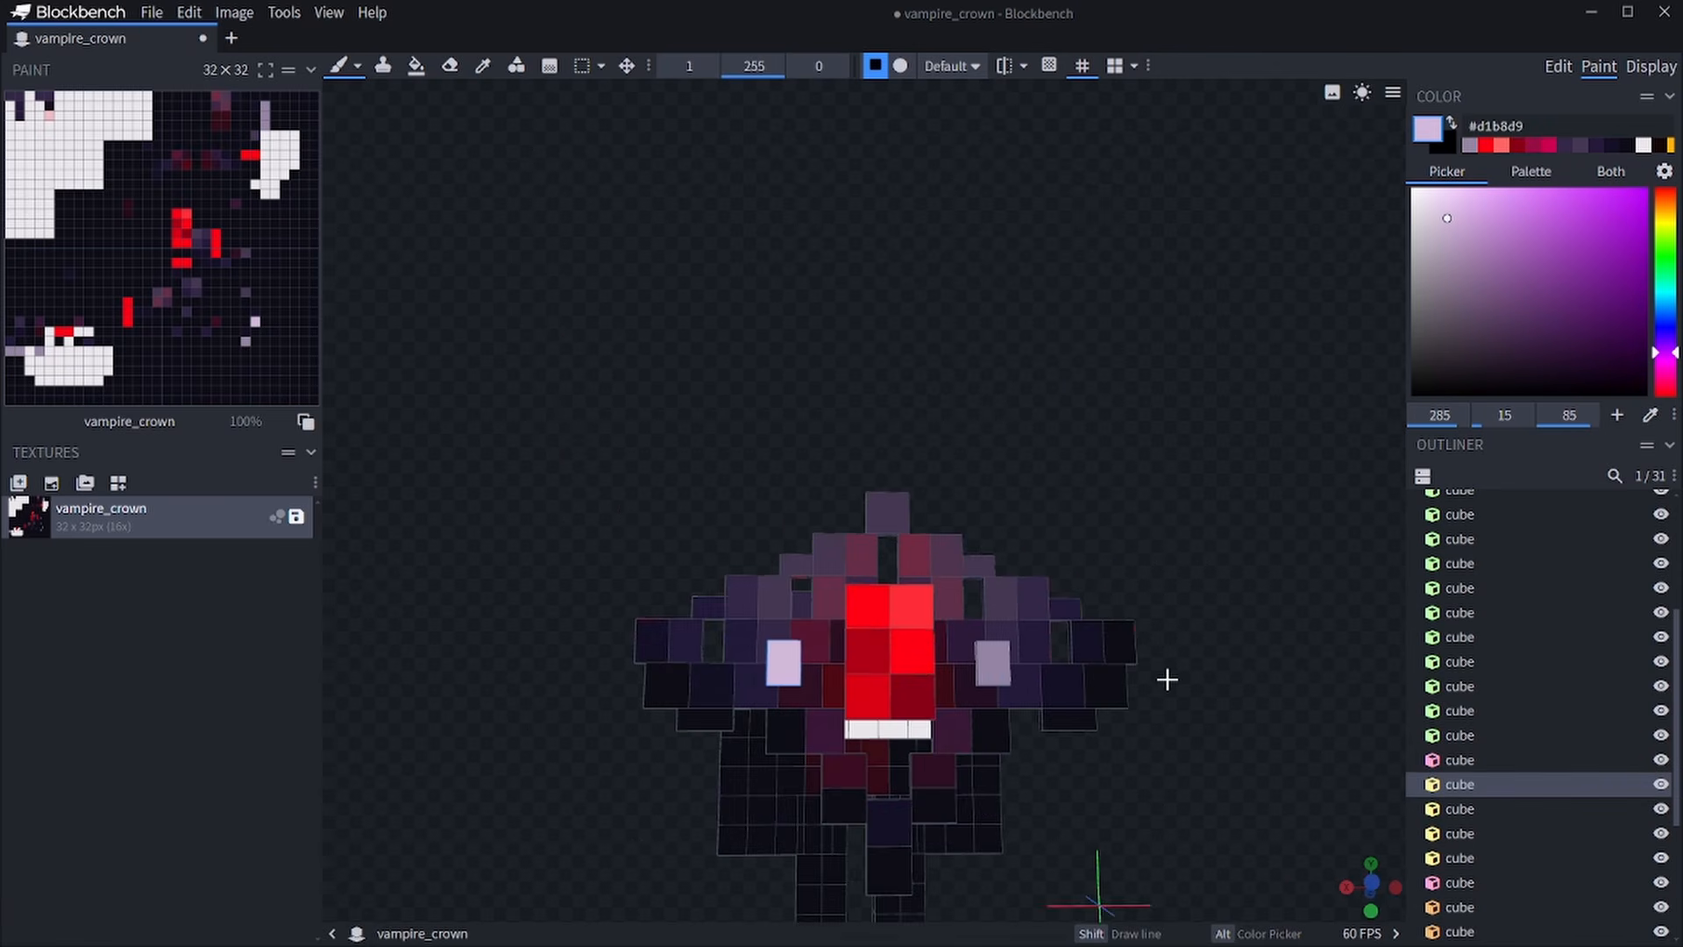
pyautogui.scroll(-3, 1167, 681)
pyautogui.moveTo(1154, 710); pyautogui.dragTo(1147, 722)
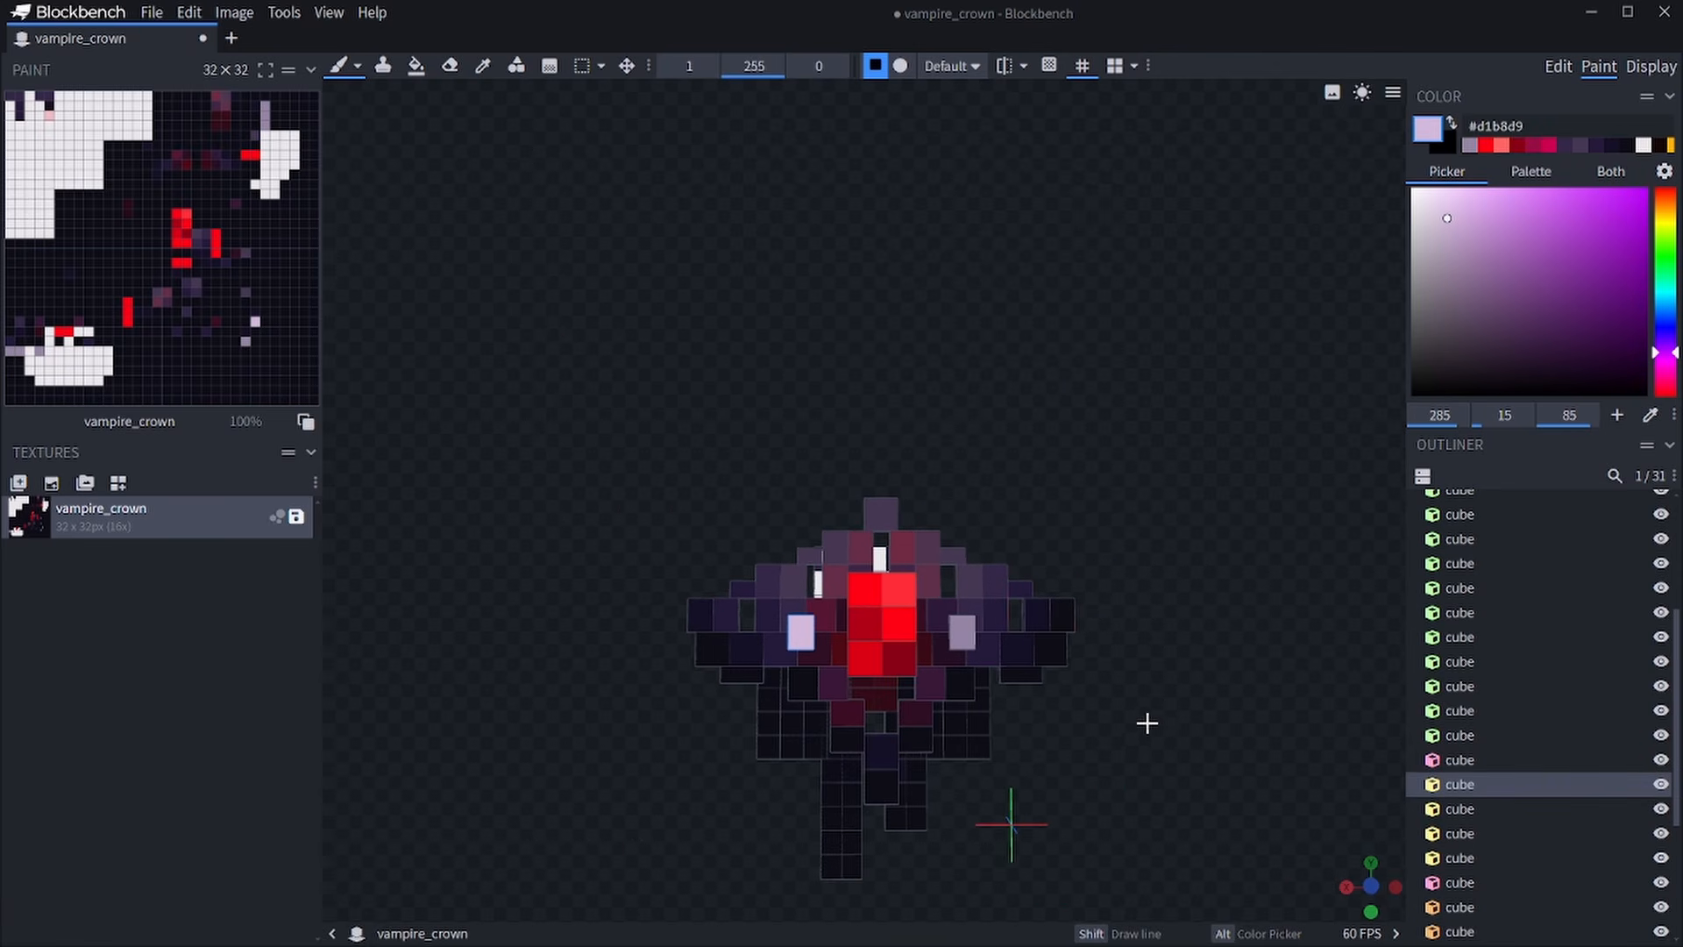
# Examine the crown with its lilac side gems on the character from several angles.
pyautogui.click(1650, 67)
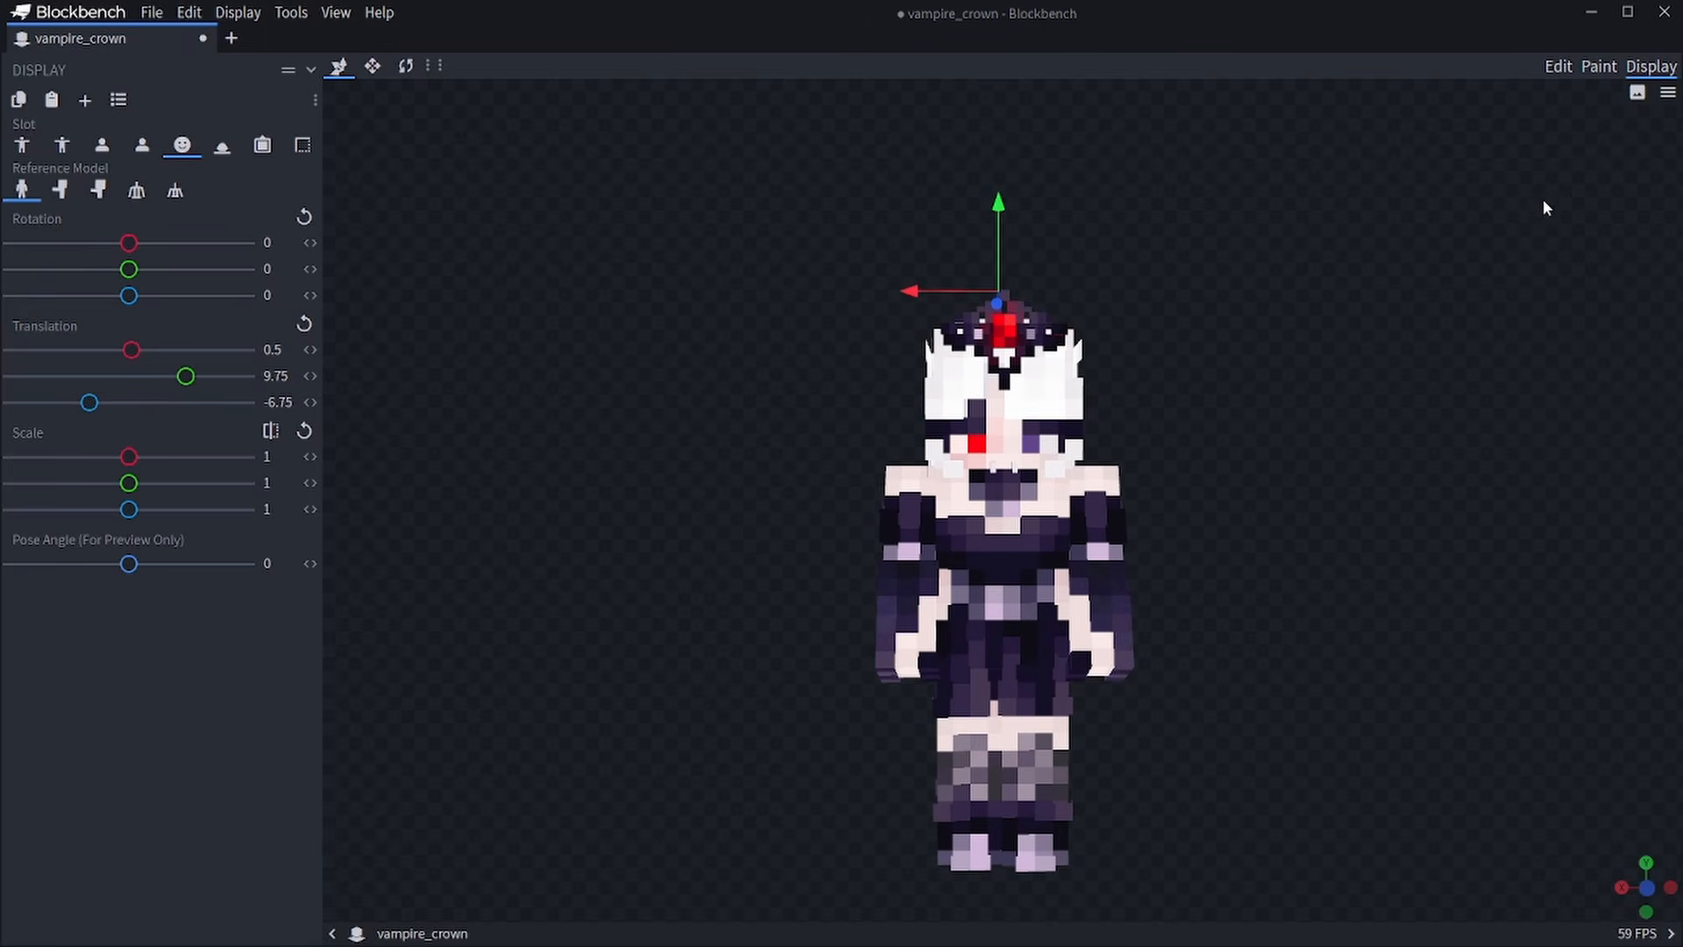
pyautogui.moveTo(1433, 213); pyautogui.dragTo(450, 535)
pyautogui.moveTo(1672, 472); pyautogui.dragTo(1216, 428)
pyautogui.scroll(4, 1210, 447)
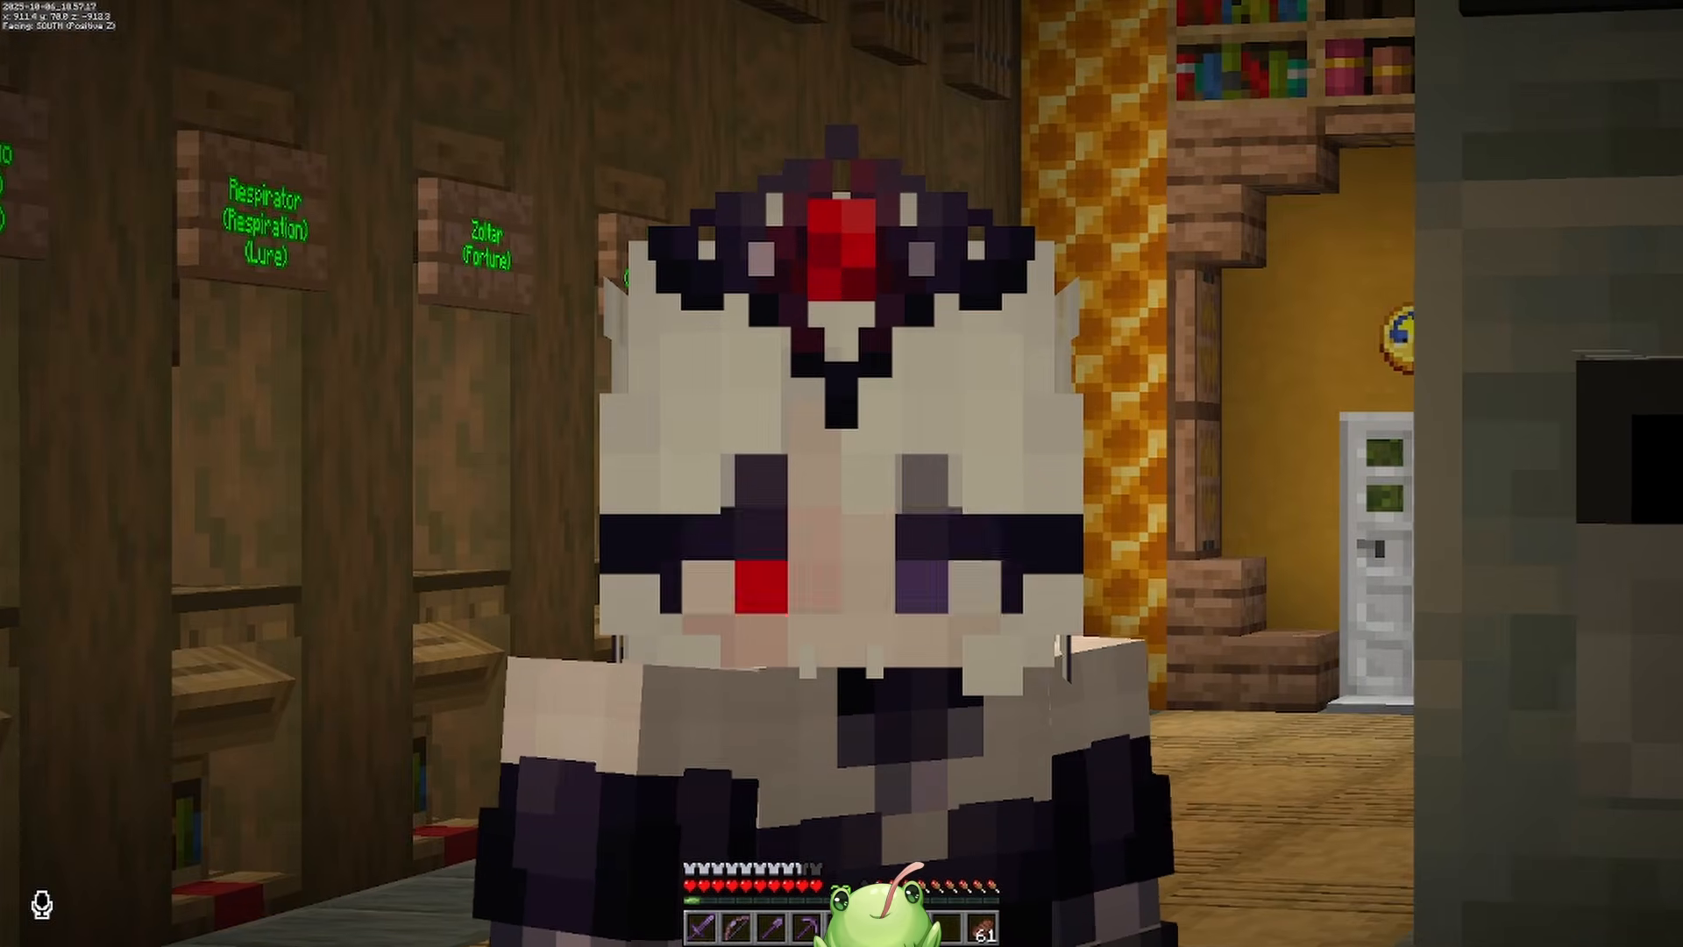
pyautogui.press('s')
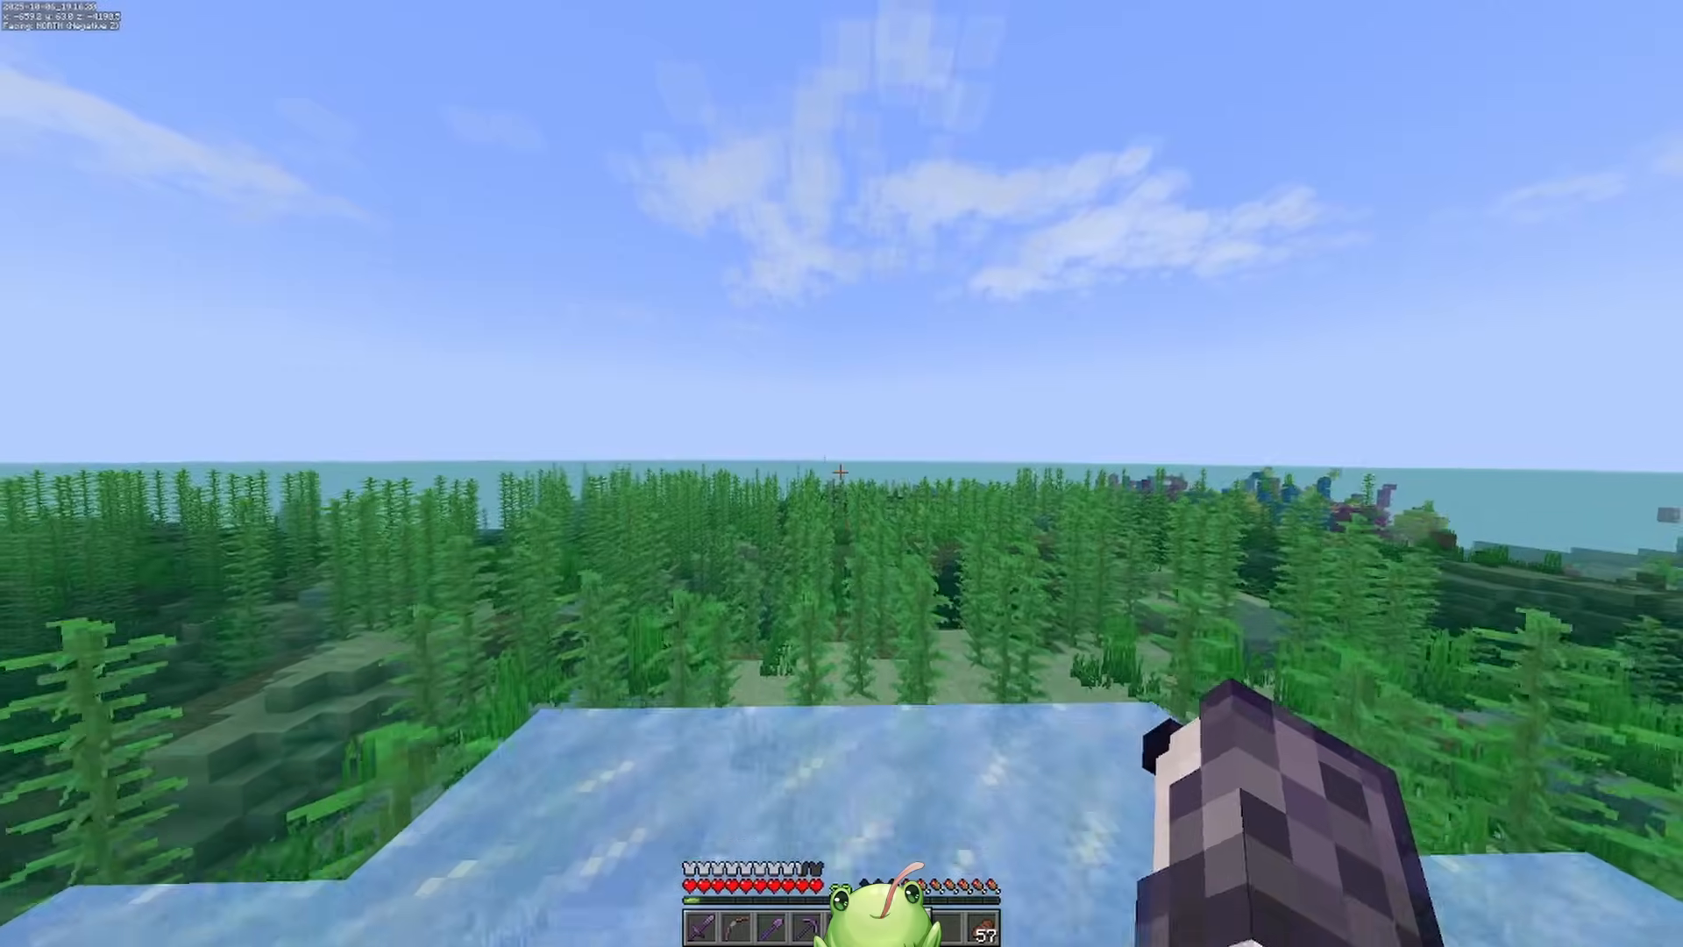
pyautogui.press('w')
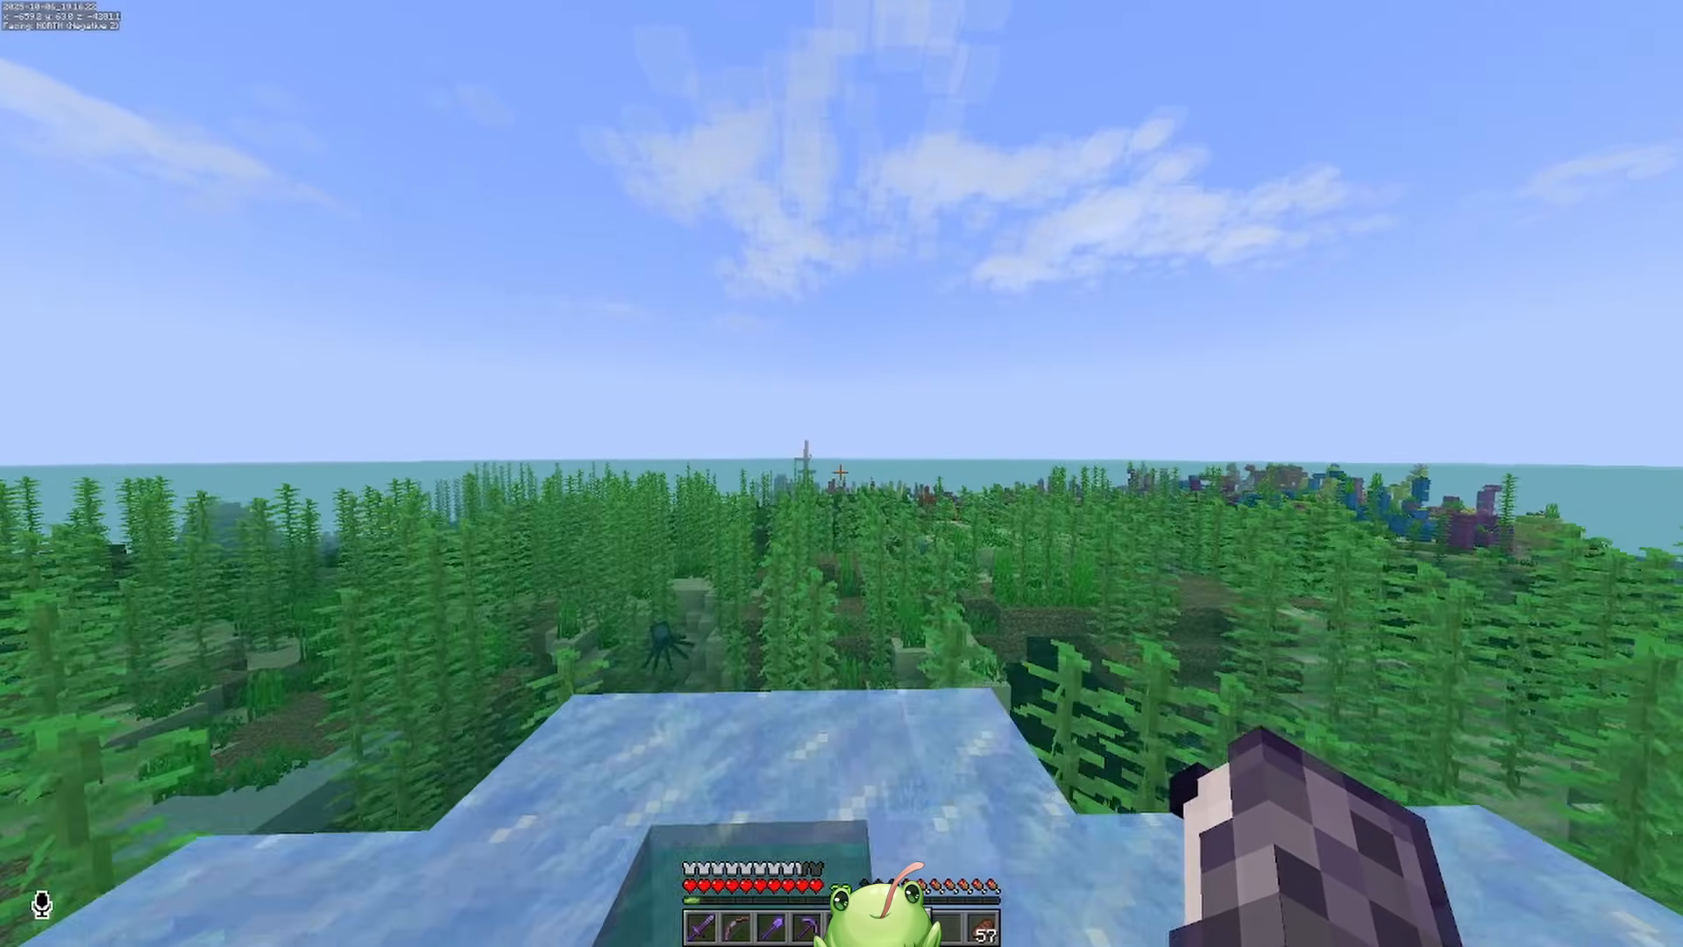
pyautogui.press('w')
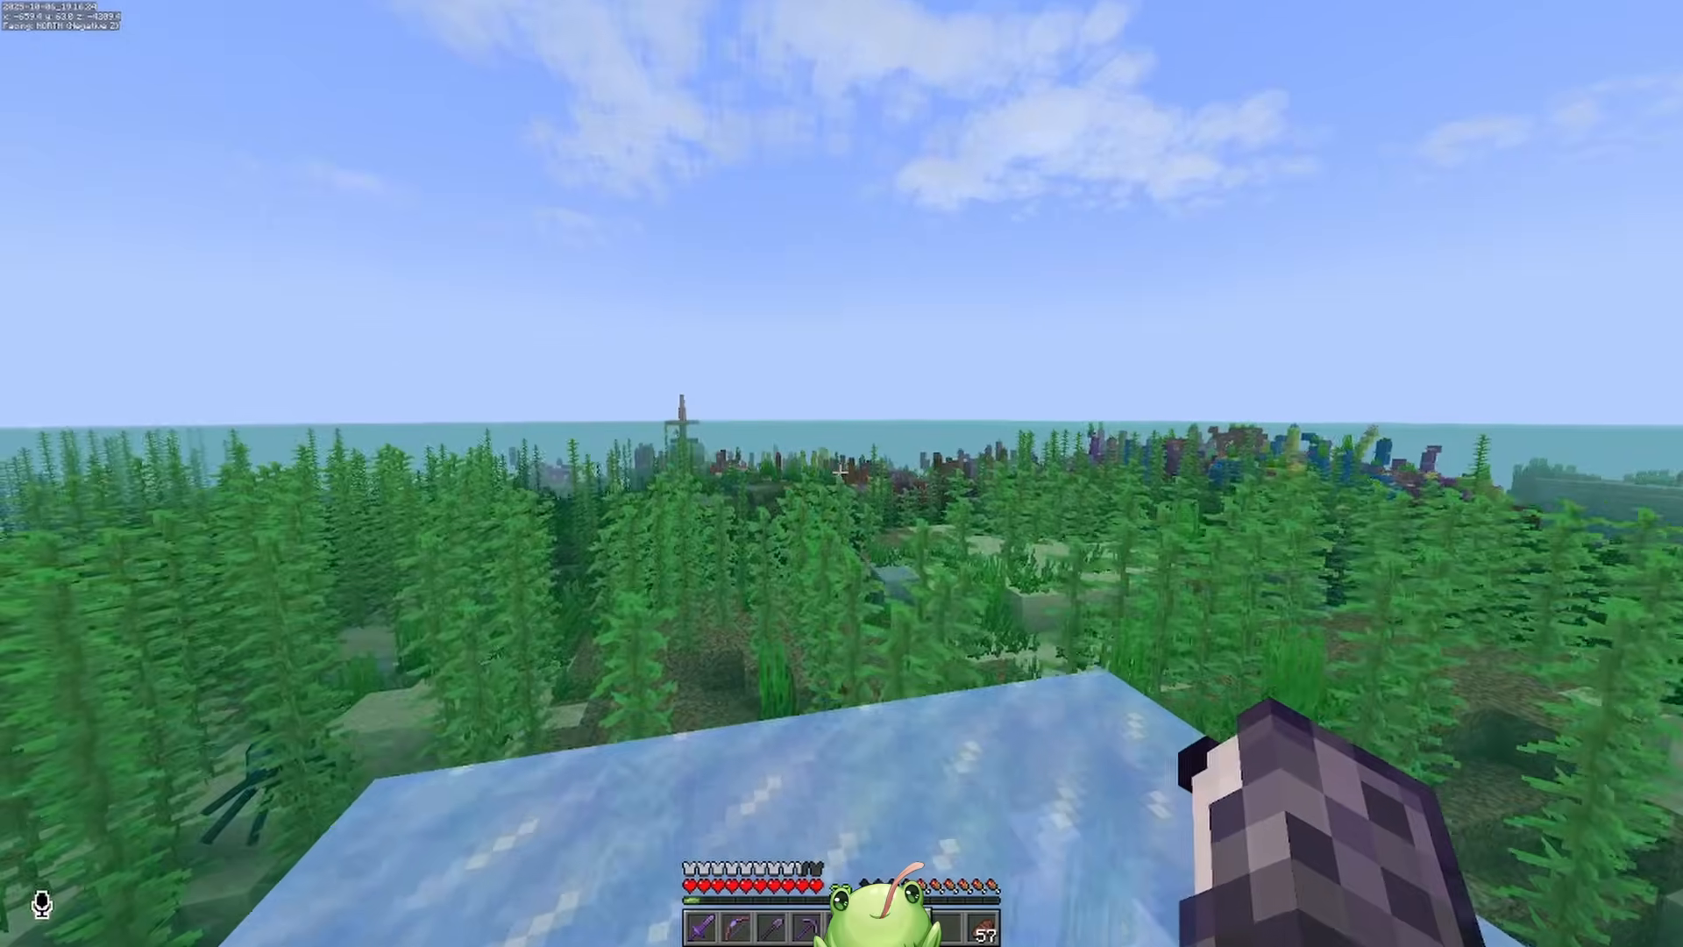
pyautogui.press('w')
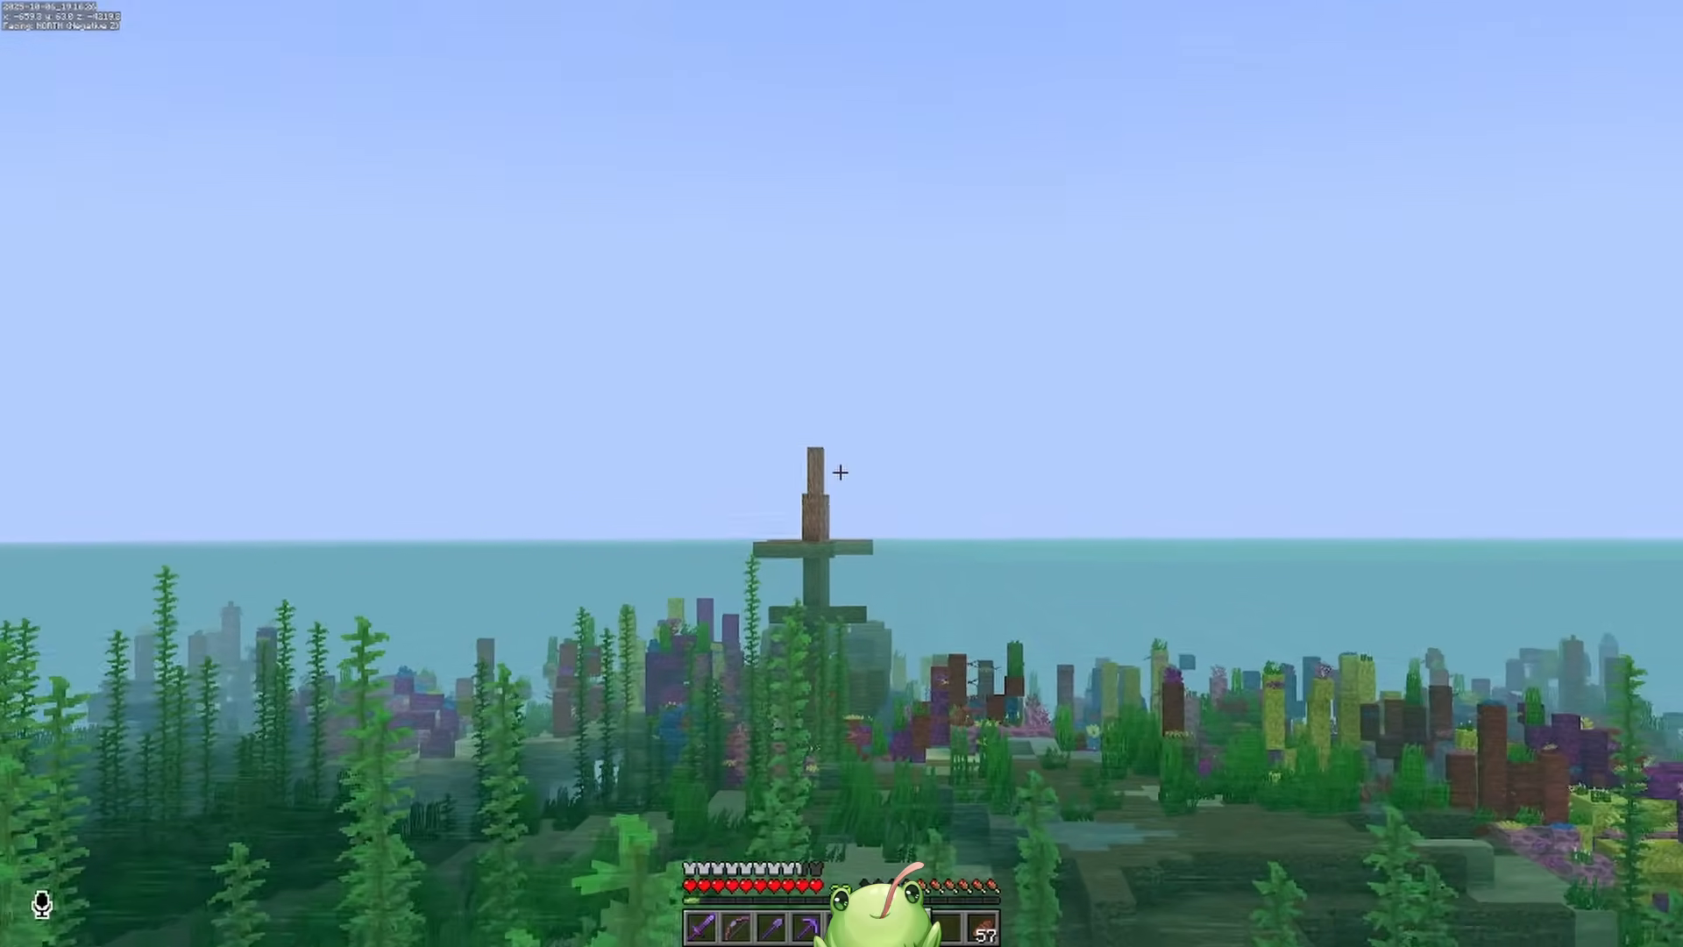
pyautogui.press('w')
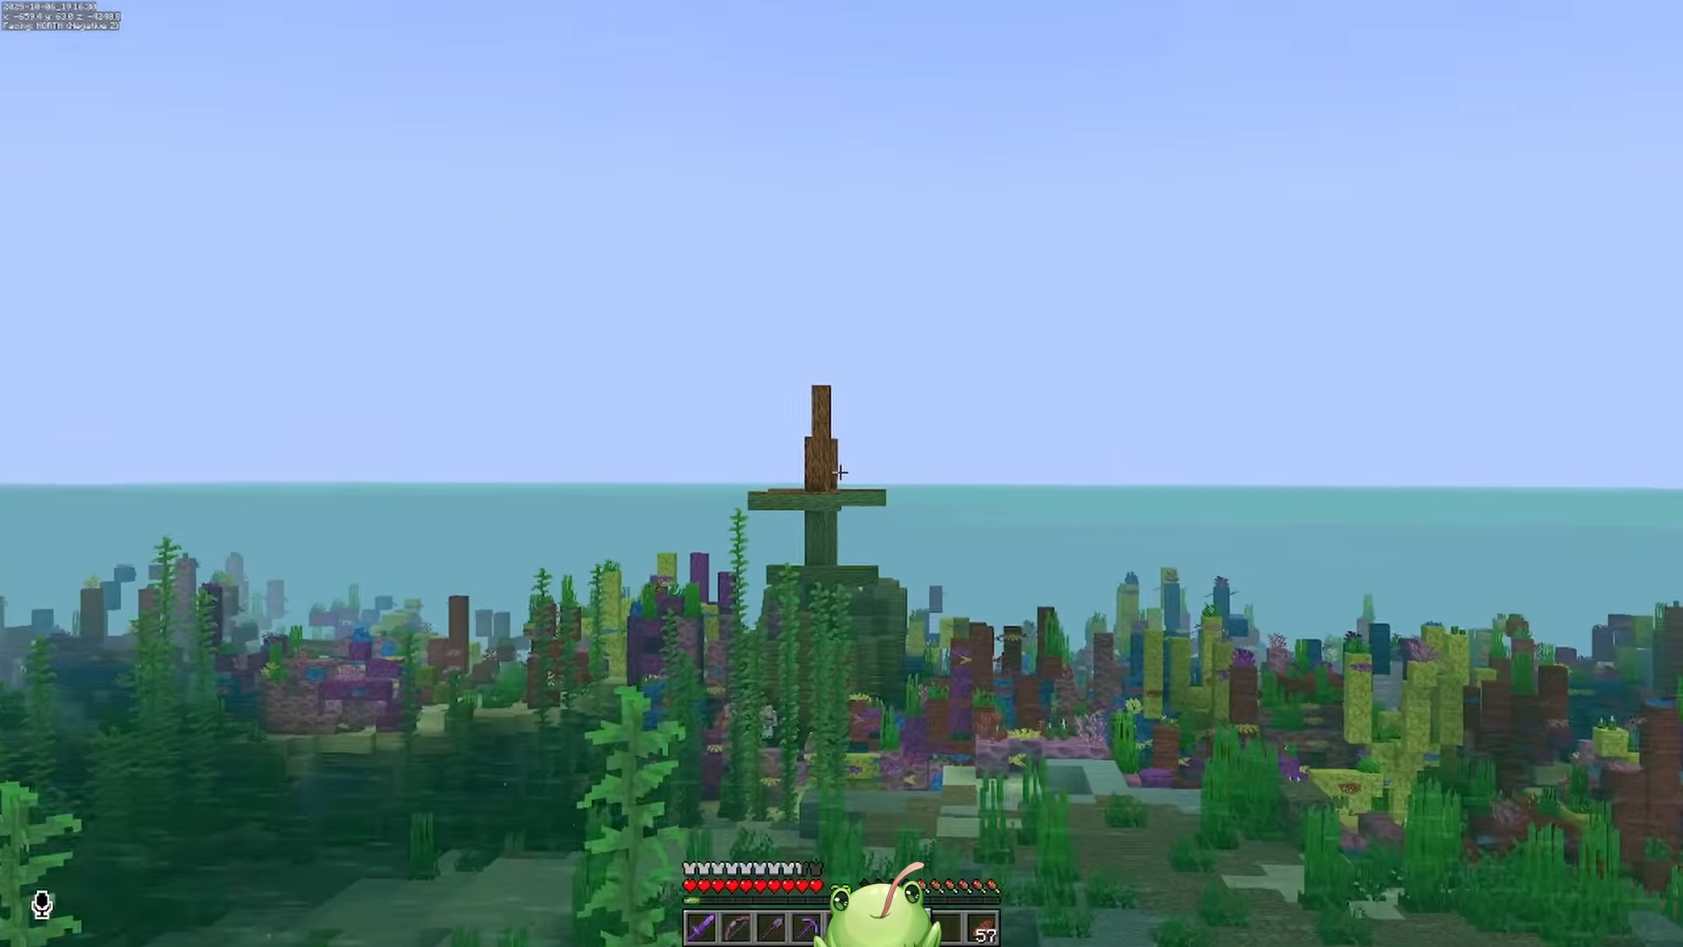
pyautogui.press('w')
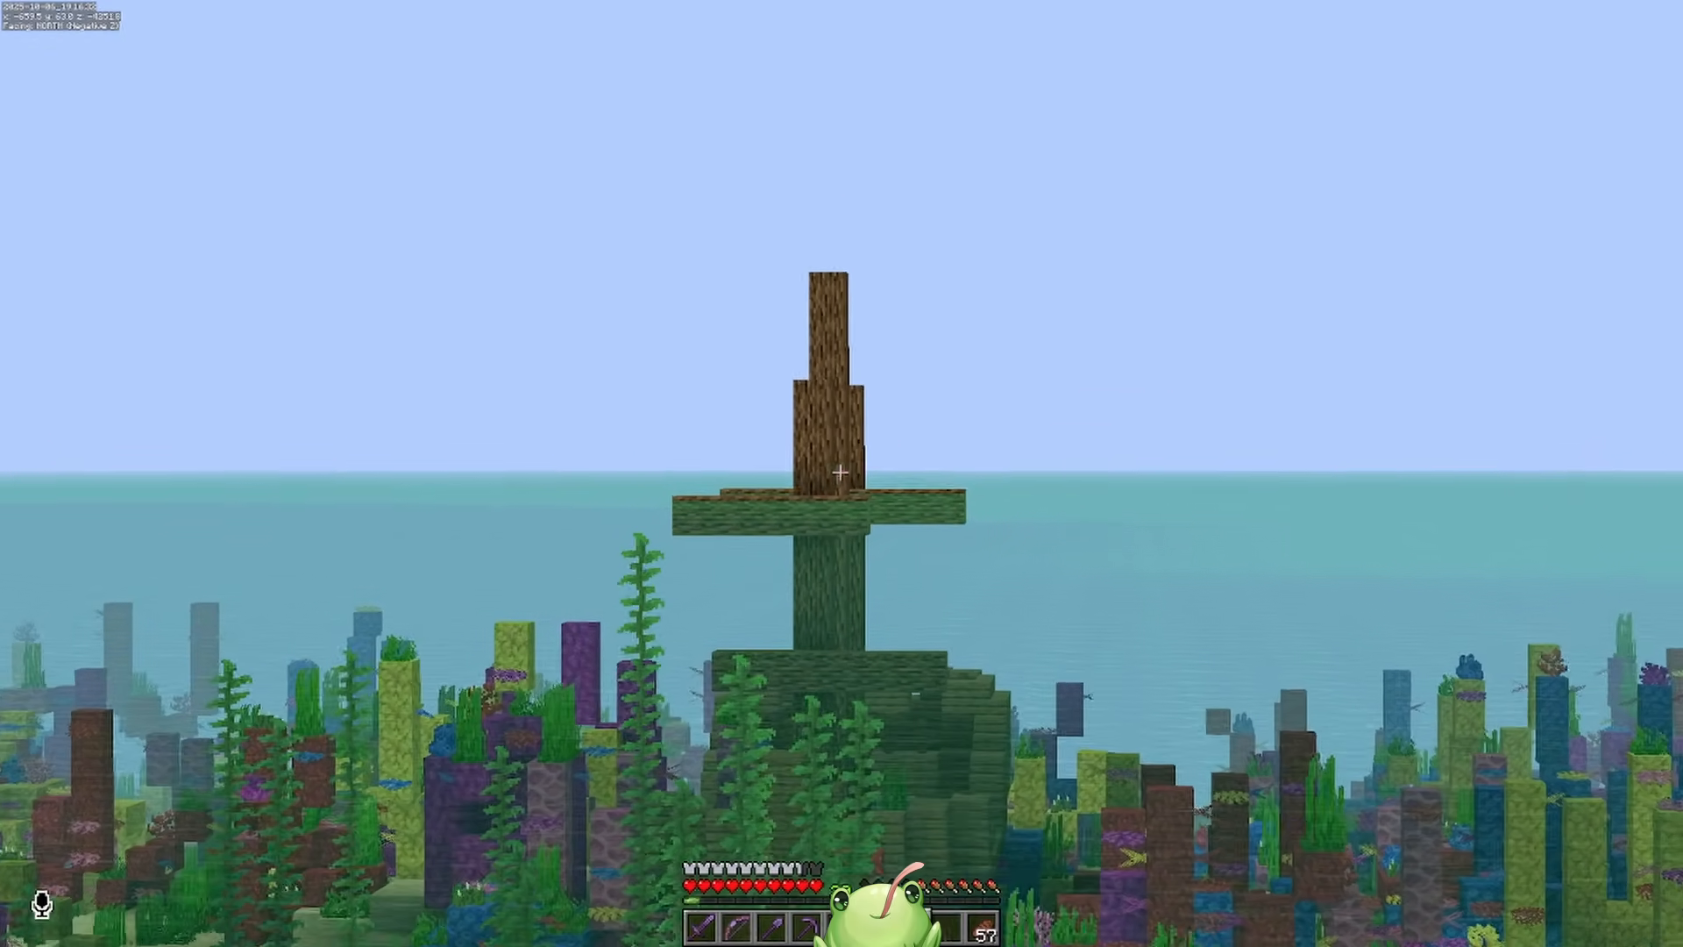
pyautogui.press('w')
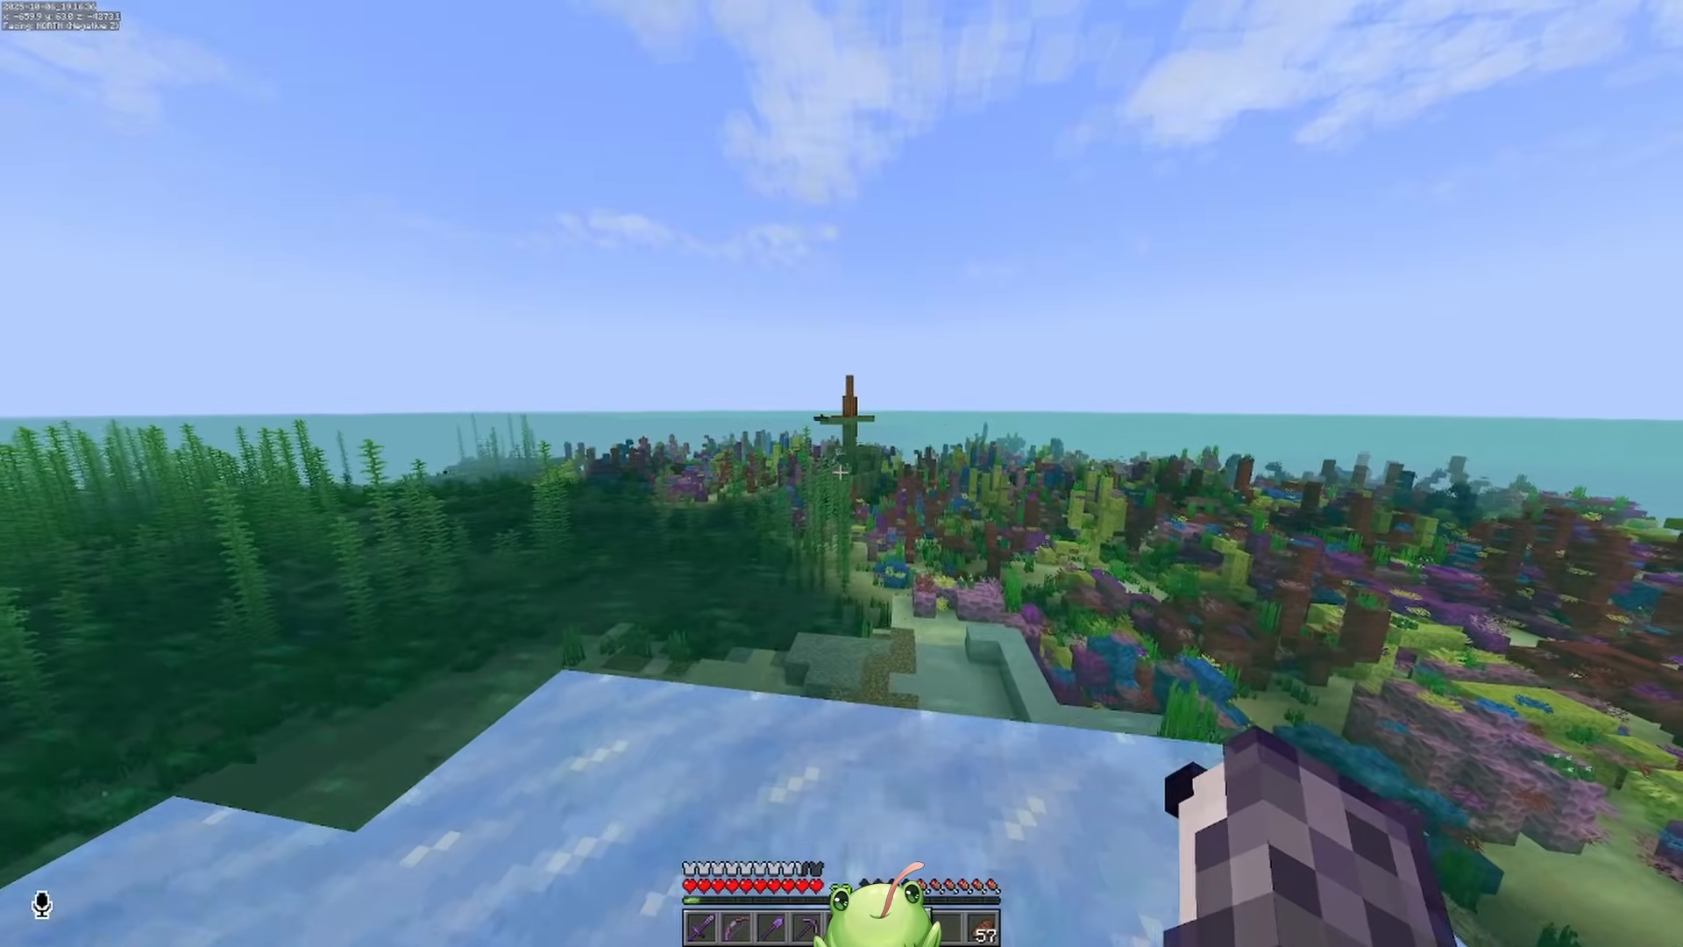
pyautogui.press('w')
pyautogui.press('w')
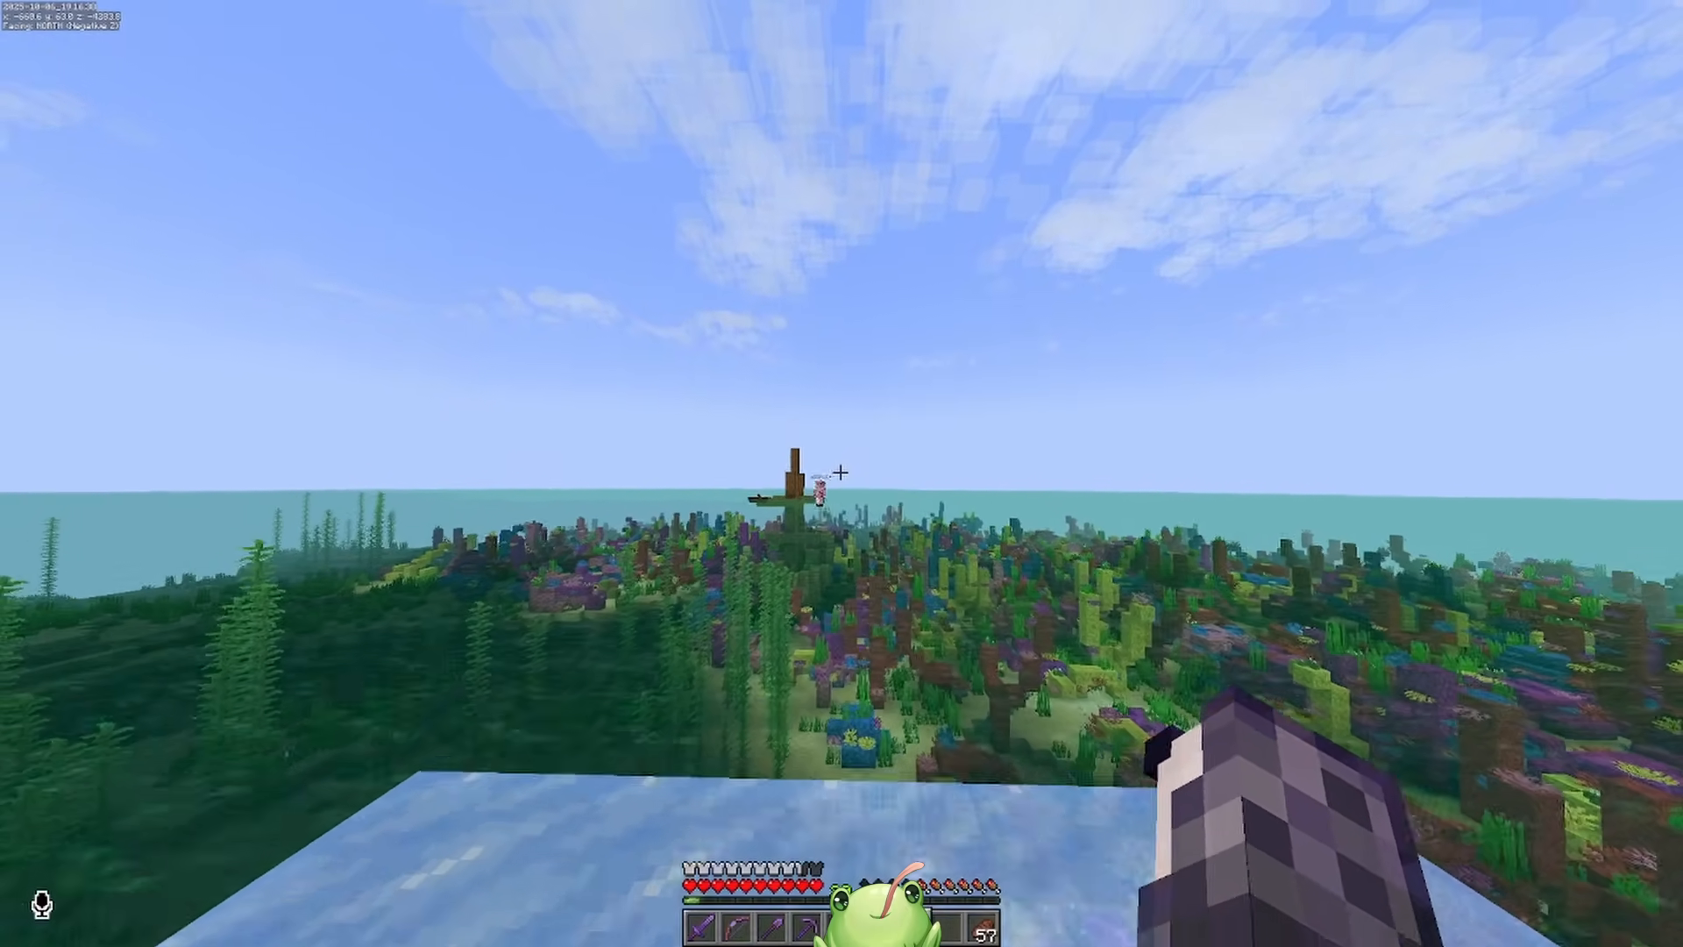
pyautogui.press('w')
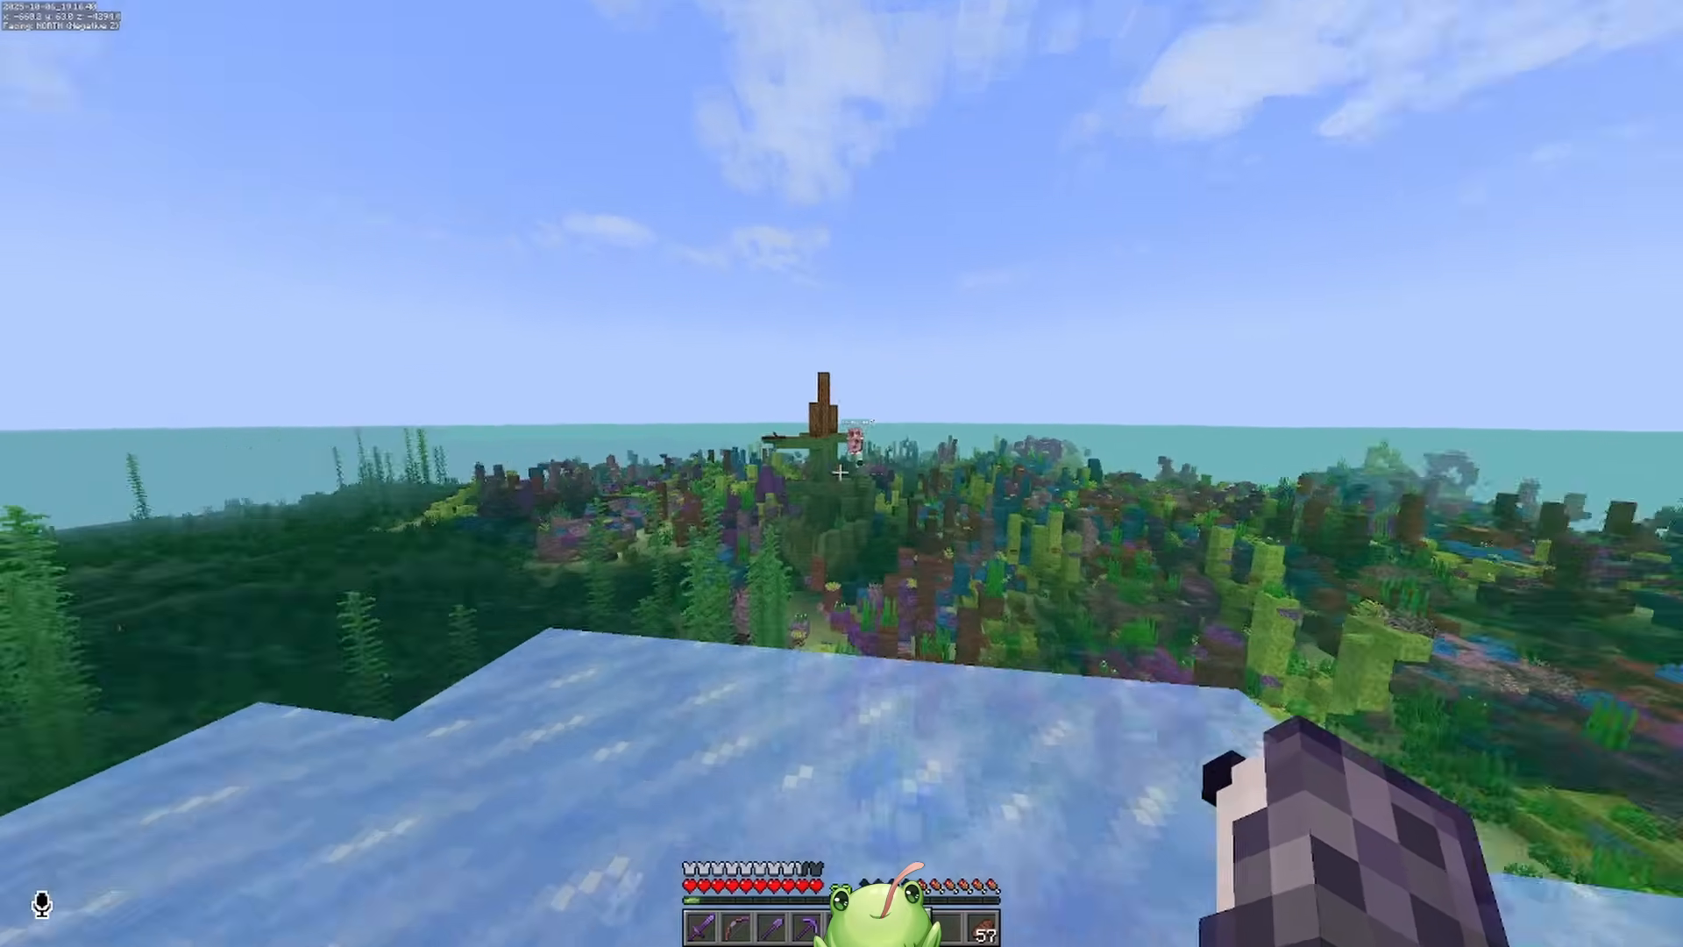
pyautogui.press('w')
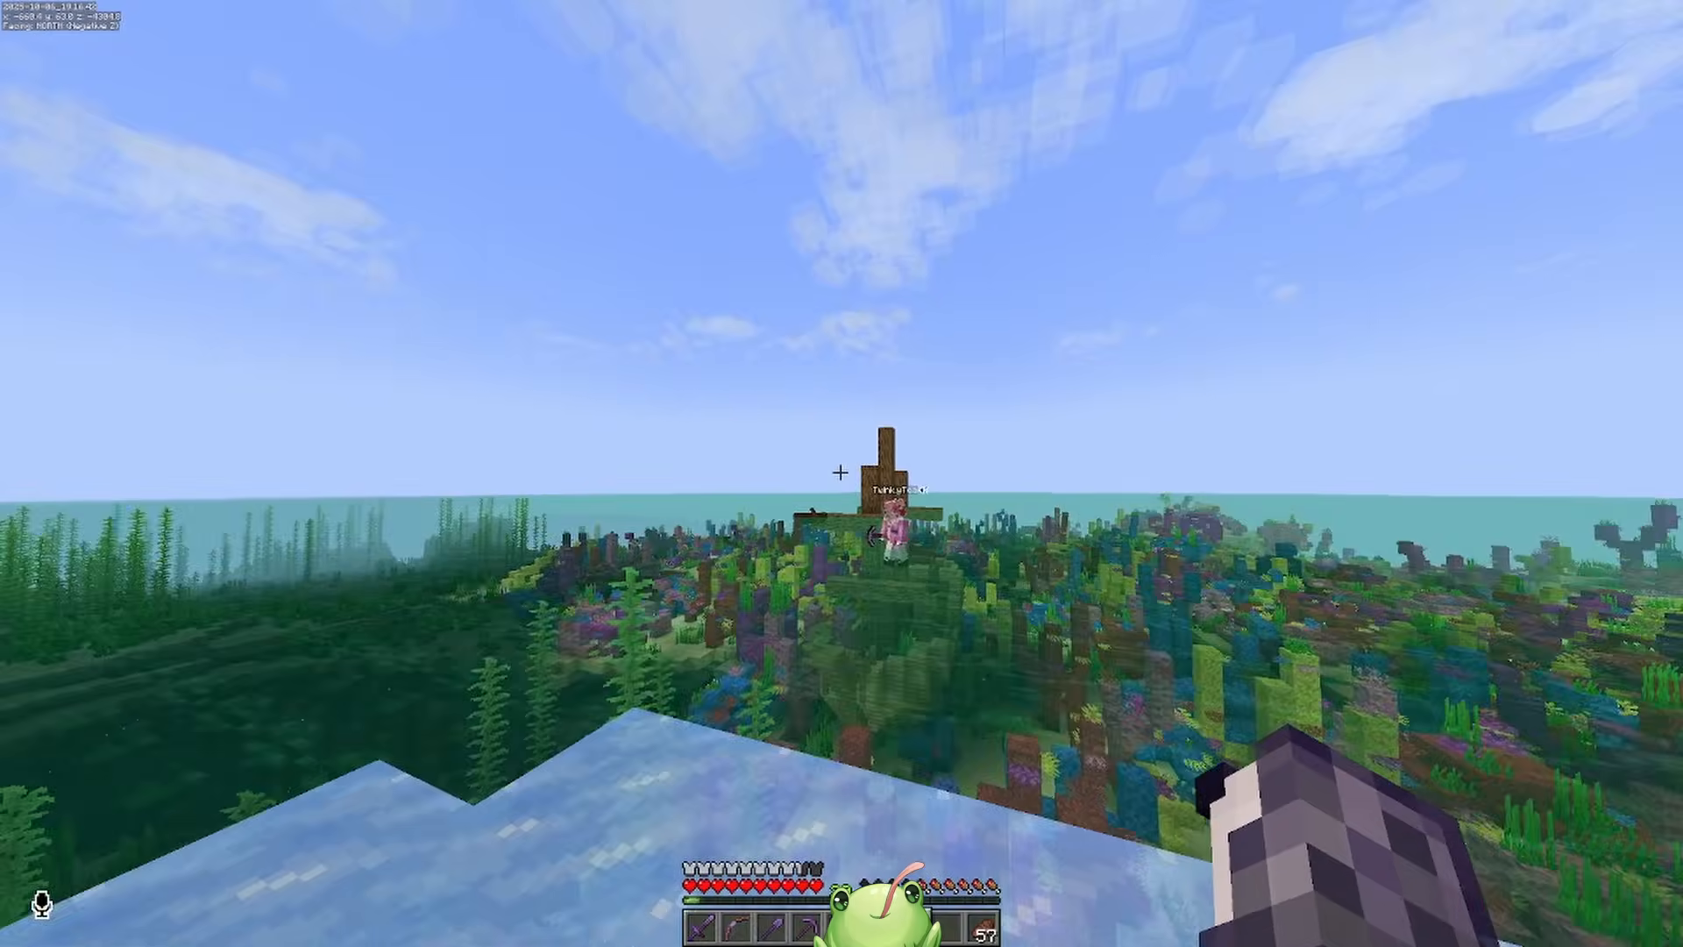
pyautogui.press('w')
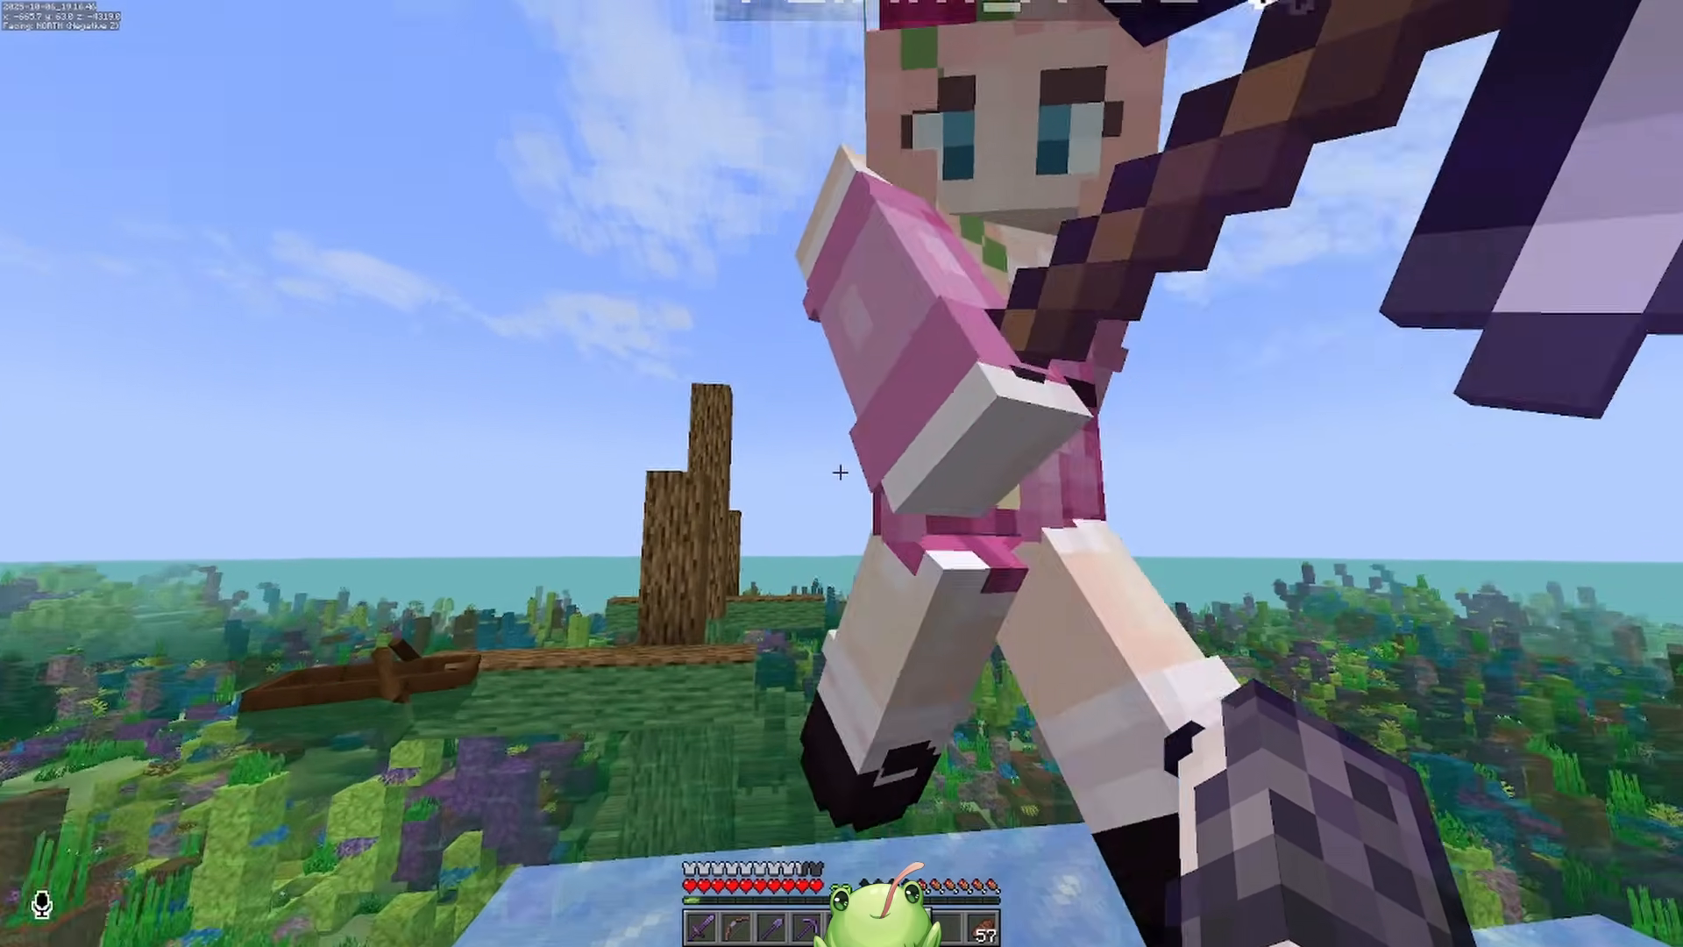
# Walk up to the other players to show them the crown and check the inventory.
pyautogui.press('s')
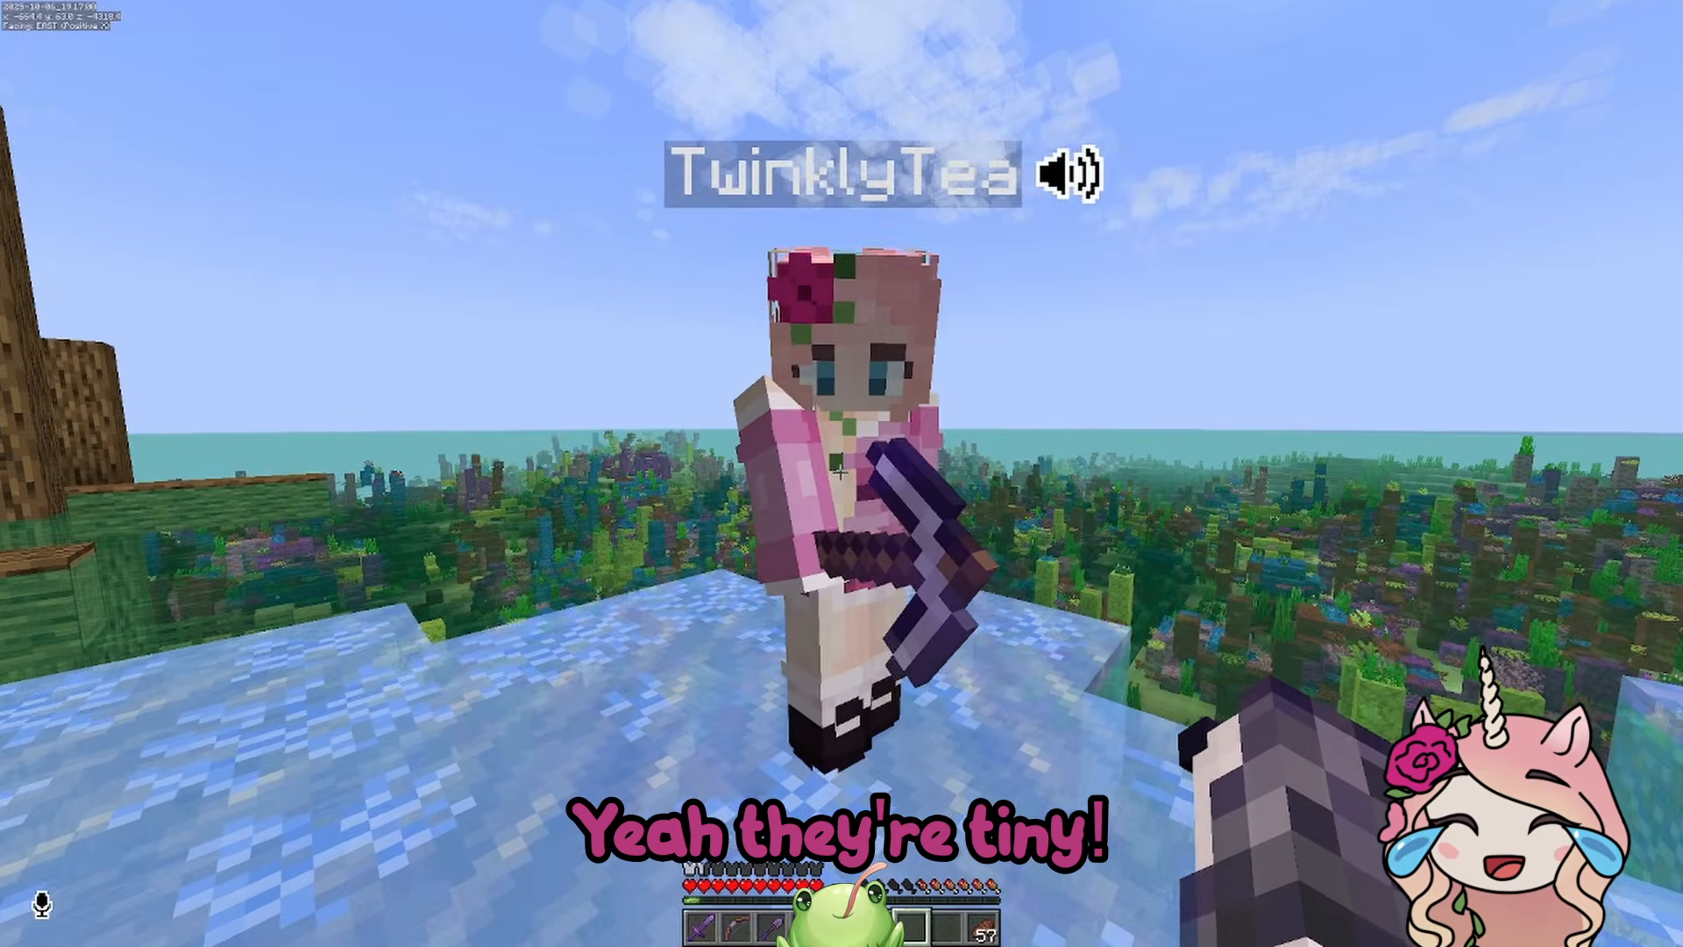
pyautogui.press('a')
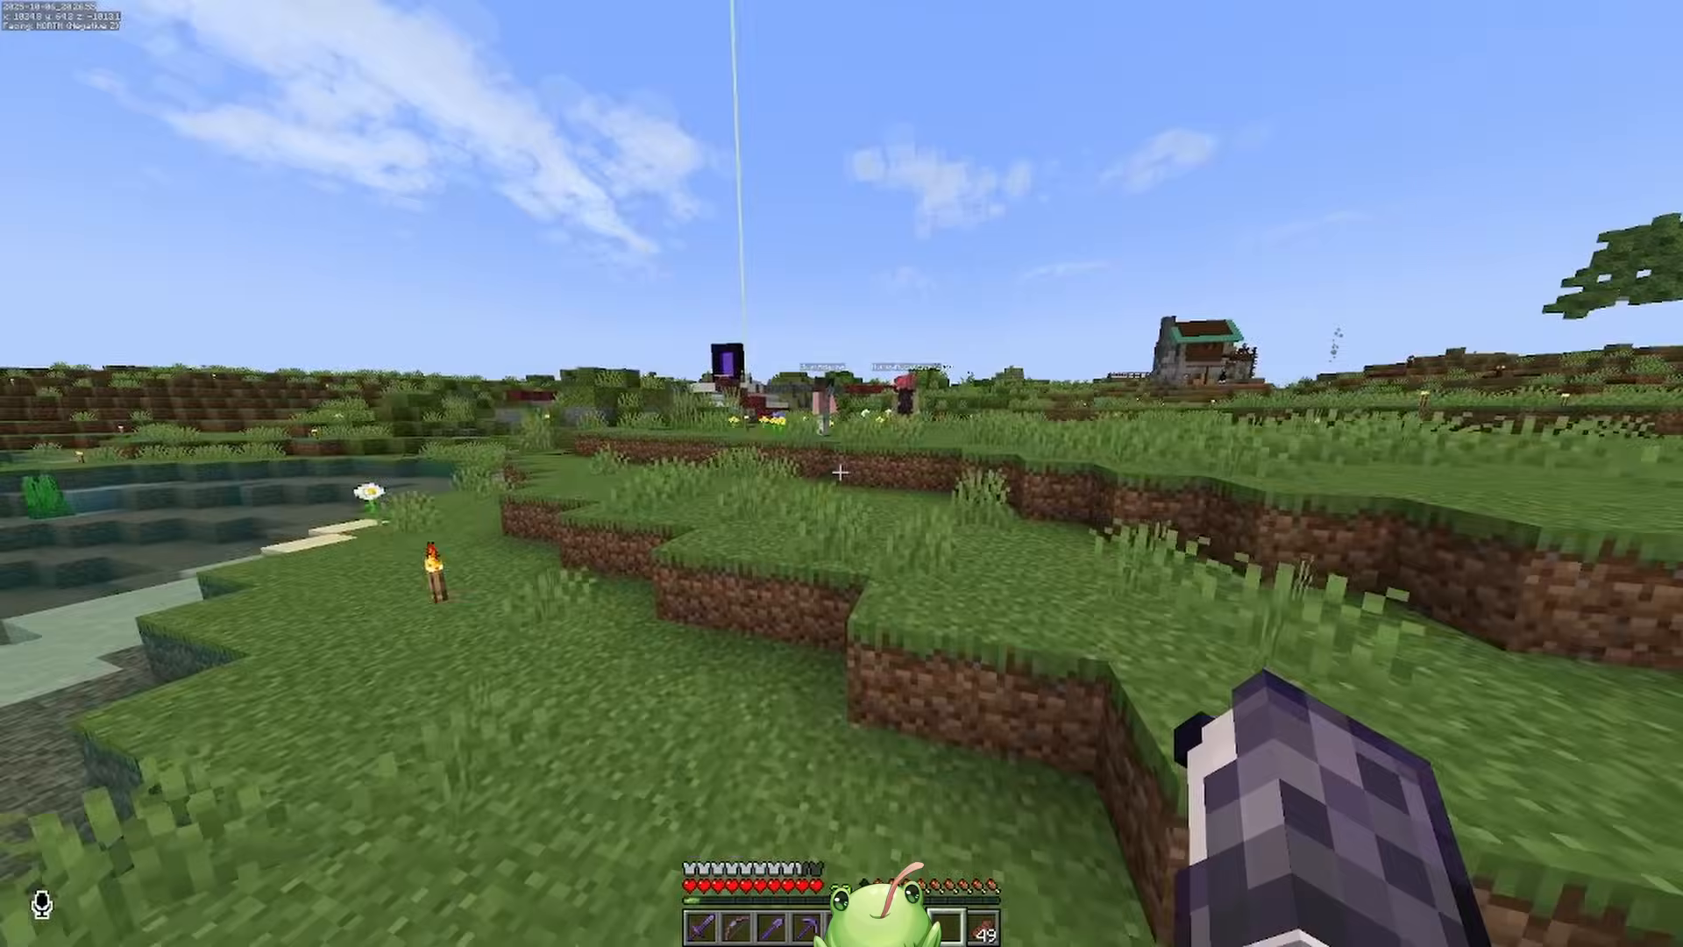
pyautogui.press('w')
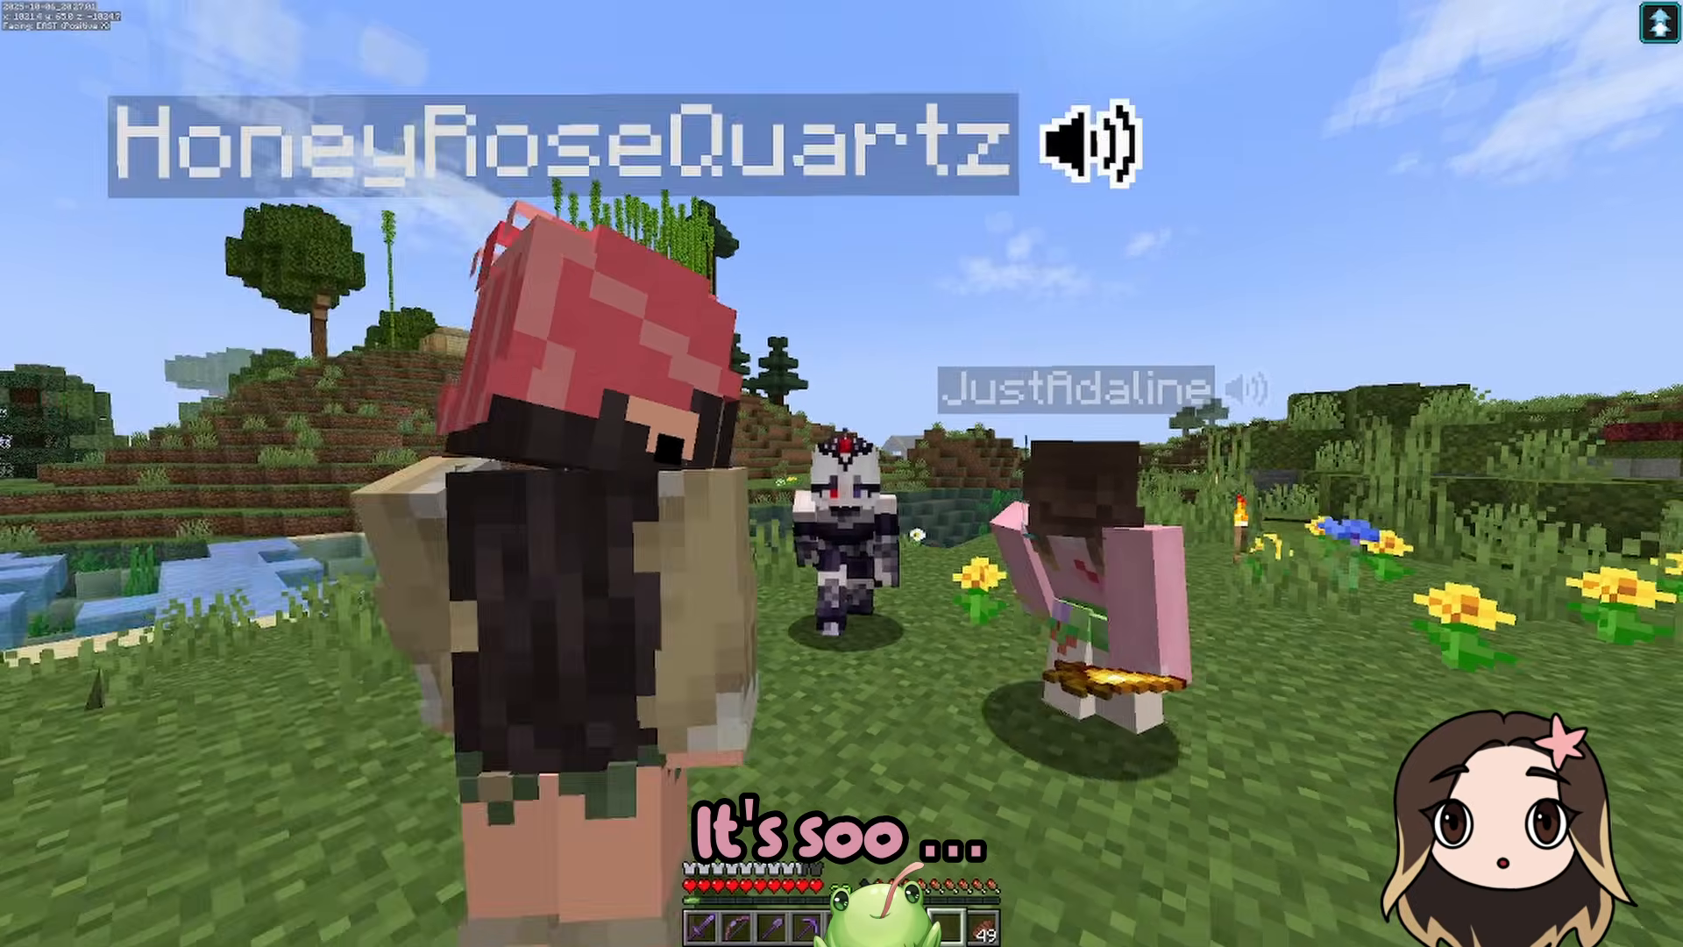
pyautogui.press('e')
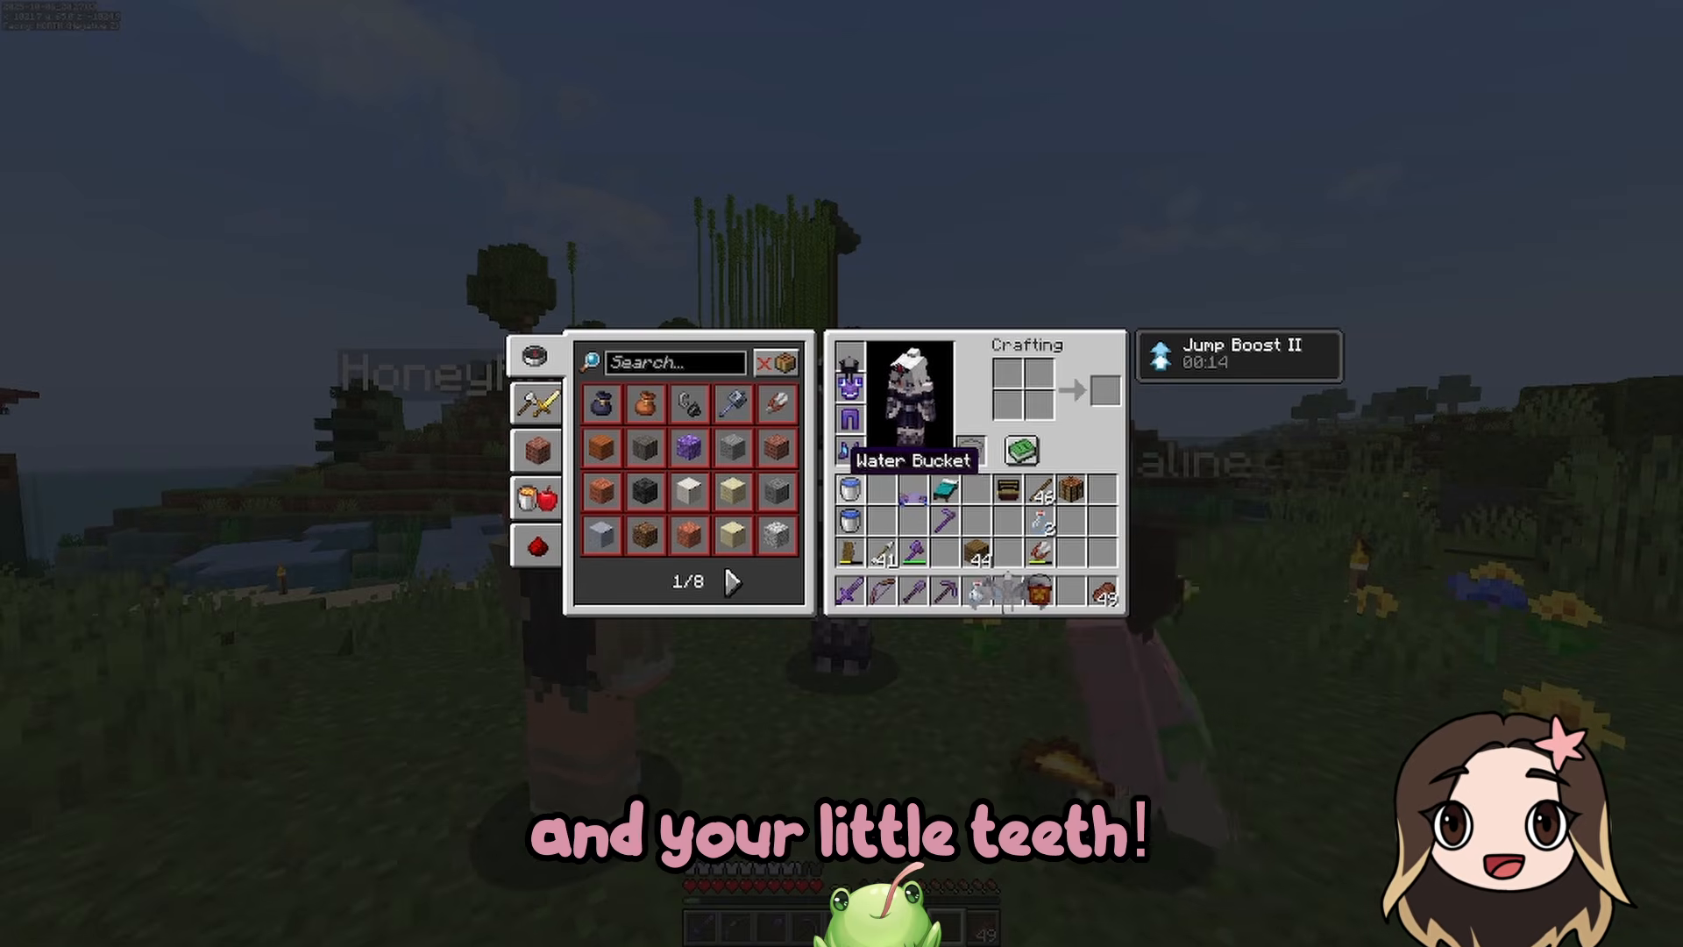
pyautogui.press('e')
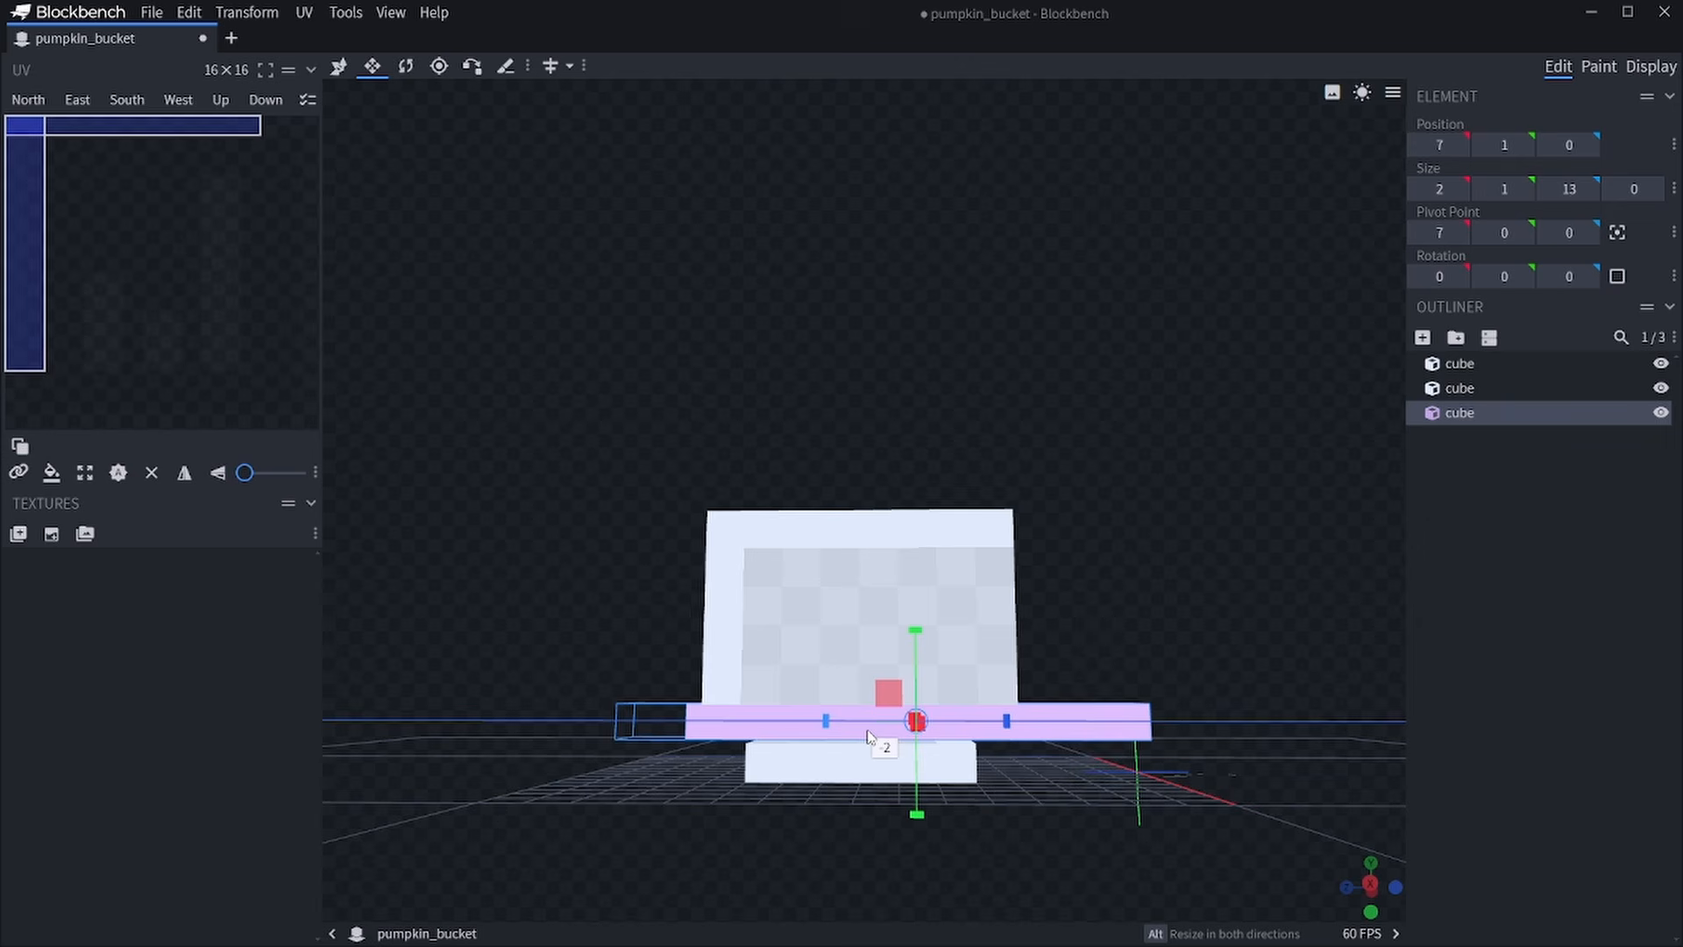
# In Blockbench, shorten the bucket's purple lower cube and stretch the front rim cube to 6 × 1 × 1.
pyautogui.moveTo(1008, 732); pyautogui.dragTo(907, 741)
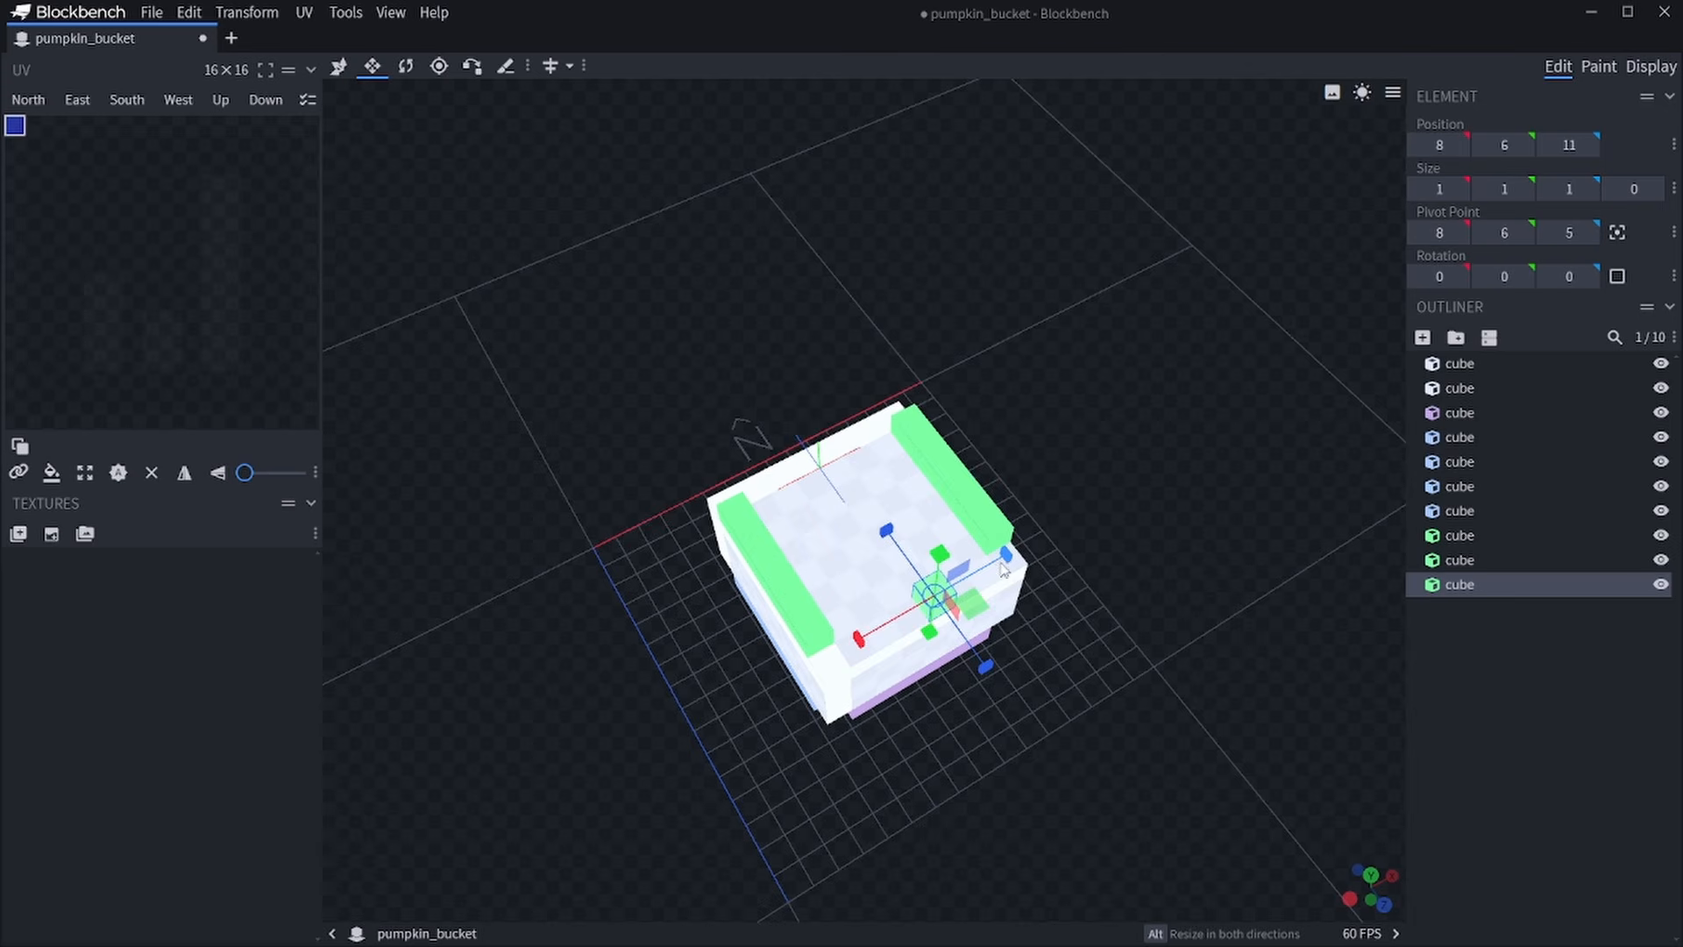
pyautogui.moveTo(1004, 557); pyautogui.dragTo(793, 664)
# Duplicate the 6 × 1 × 1 rim cube and move the copy to the opposite side of the bucket's opening.
pyautogui.rightClick(1517, 578)
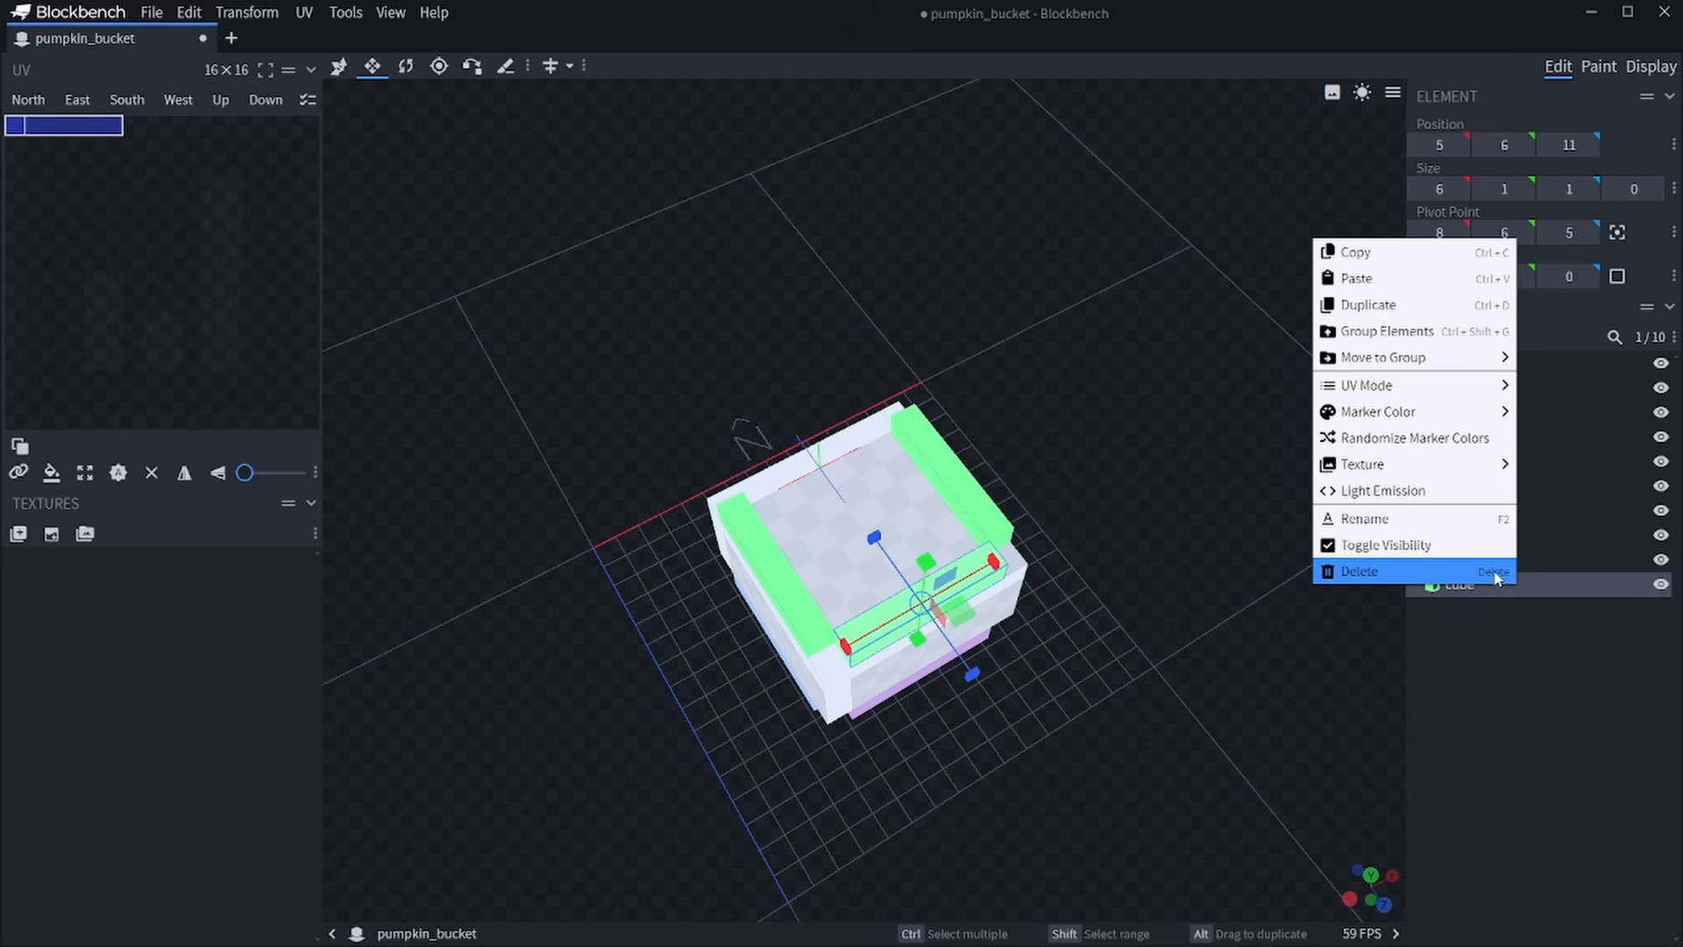
pyautogui.click(1390, 305)
pyautogui.press('v')
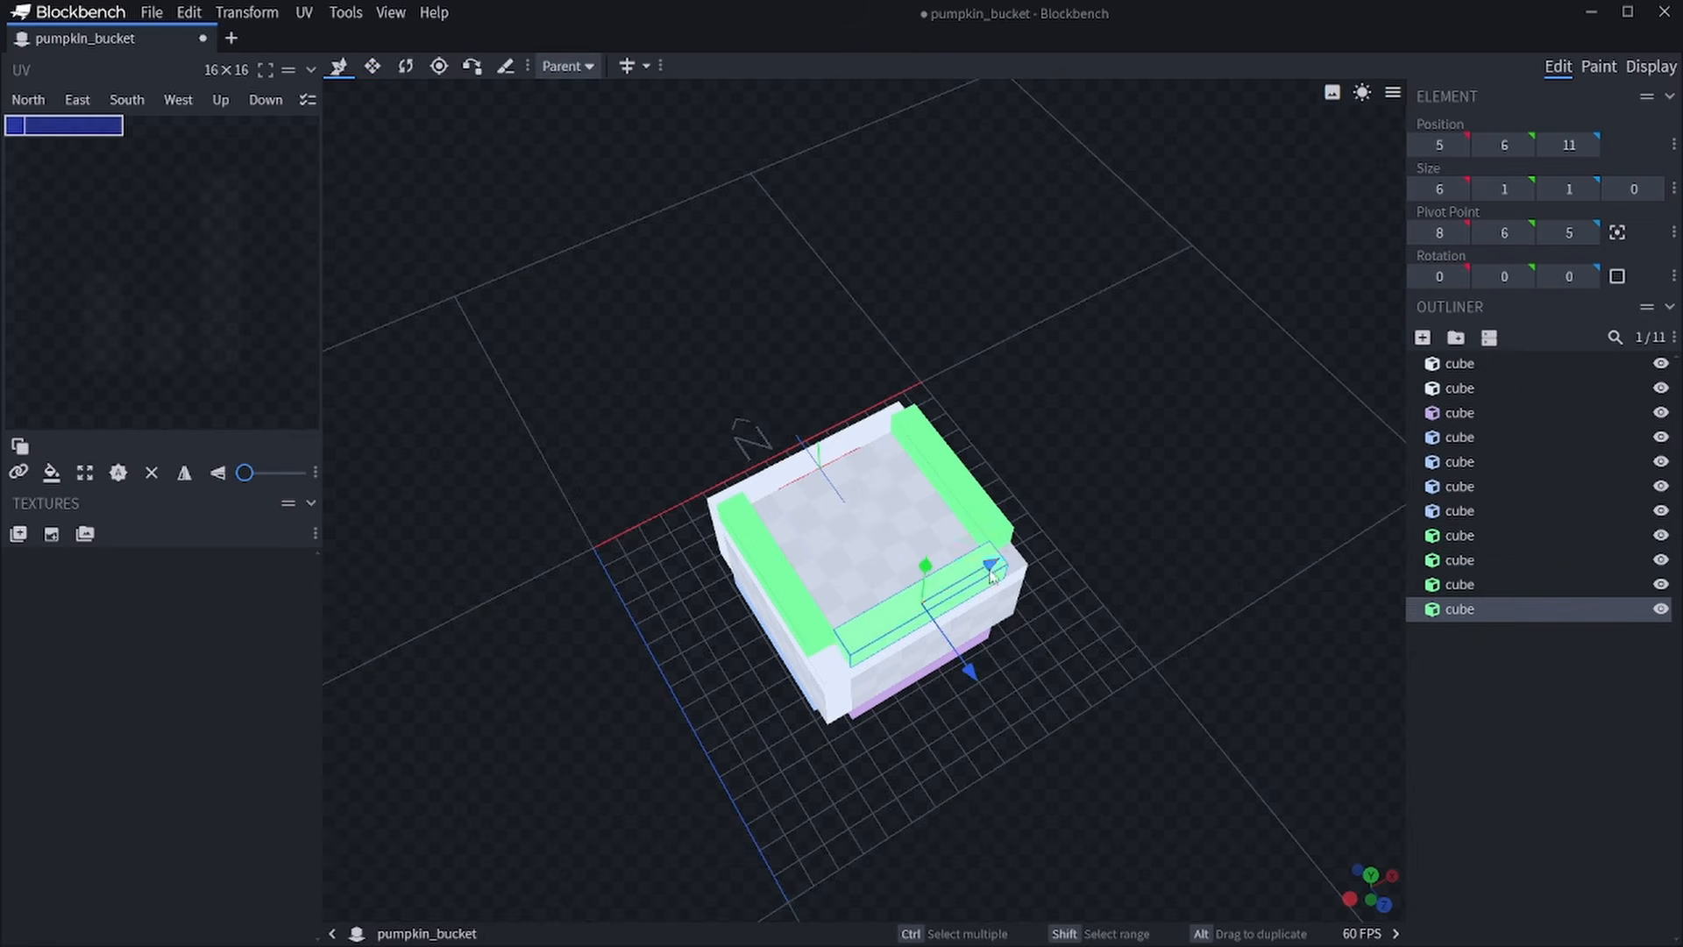
pyautogui.moveTo(972, 672); pyautogui.dragTo(855, 510)
pyautogui.moveTo(885, 534); pyautogui.dragTo(1235, 457)
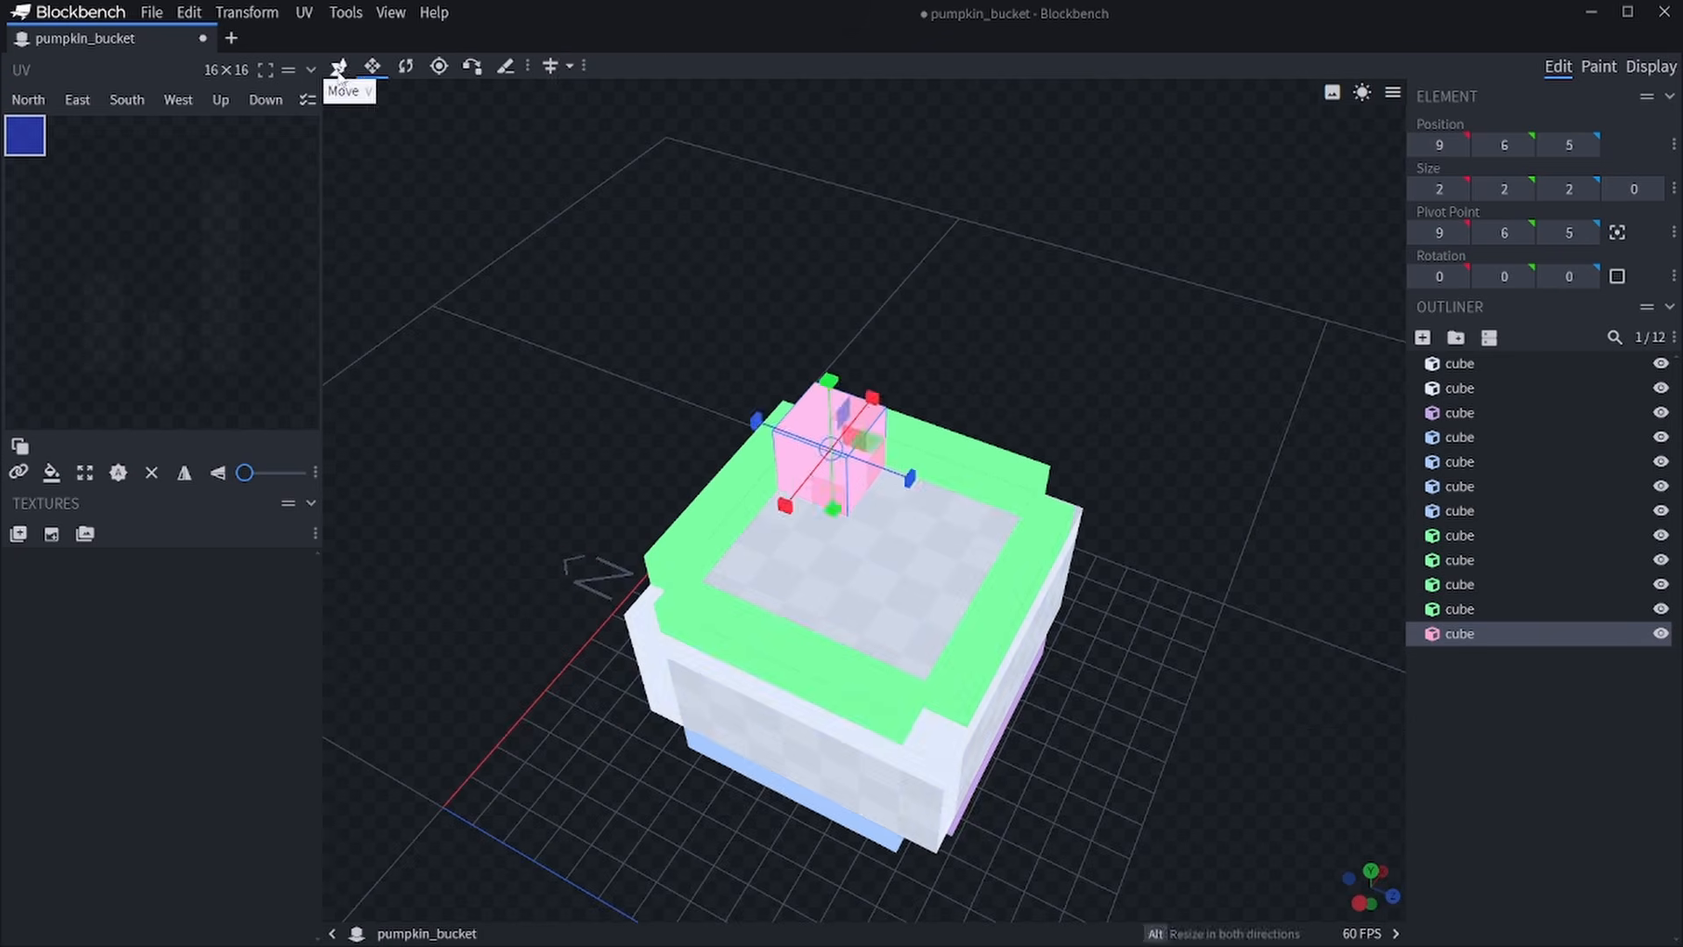
# Move the pink 2 × 2 × 2 cube from the rim towards the middle of the bucket's opening.
pyautogui.click(339, 67)
pyautogui.moveTo(909, 479); pyautogui.dragTo(983, 519)
pyautogui.moveTo(927, 445); pyautogui.dragTo(1052, 543)
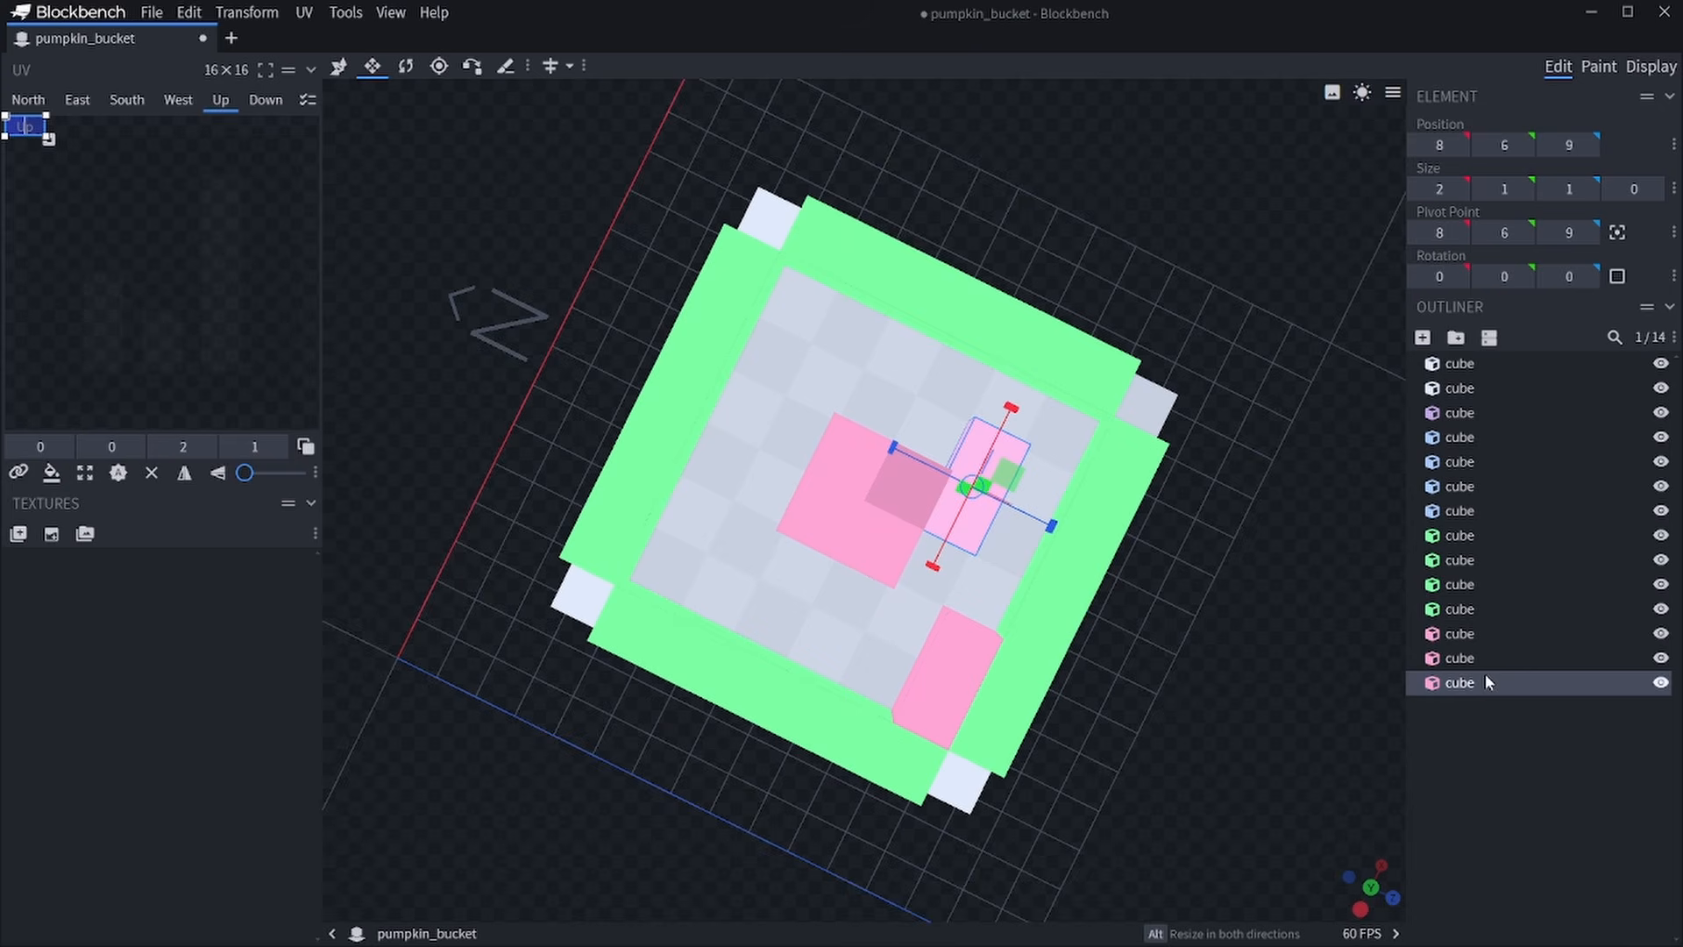
# Duplicate the pink 2 × 1 × 1 cube to fill the bucket's opening and adjust the height of the small corner cube.
pyautogui.rightClick(1485, 682)
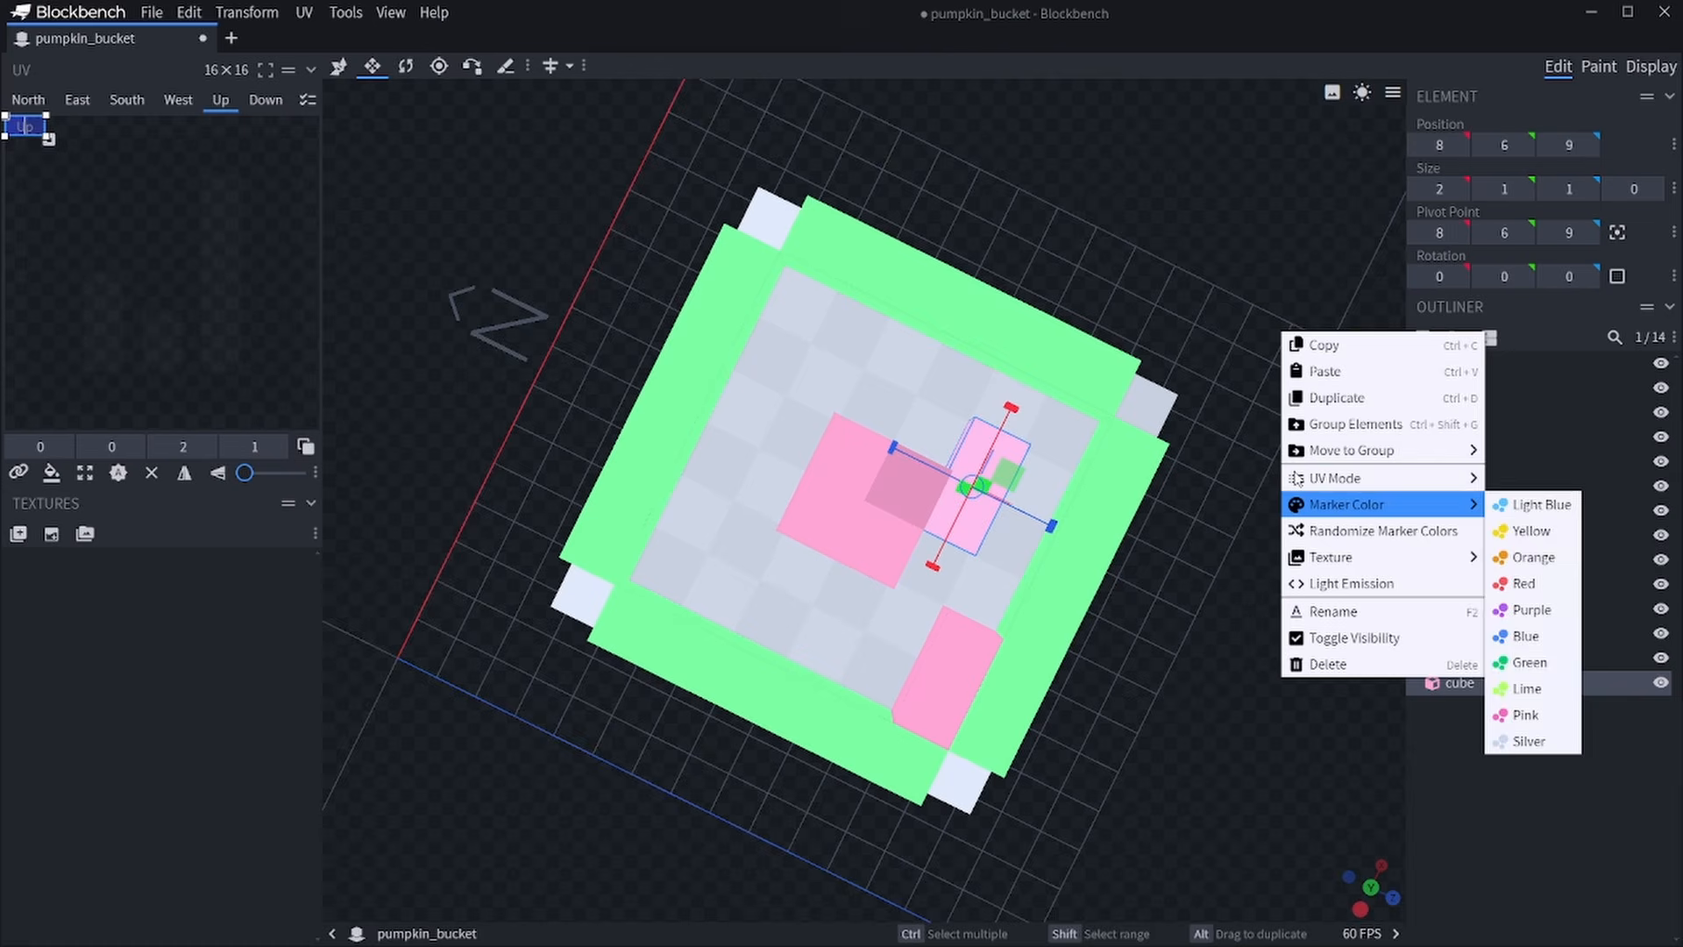
pyautogui.click(1328, 393)
pyautogui.moveTo(1033, 518); pyautogui.dragTo(767, 349)
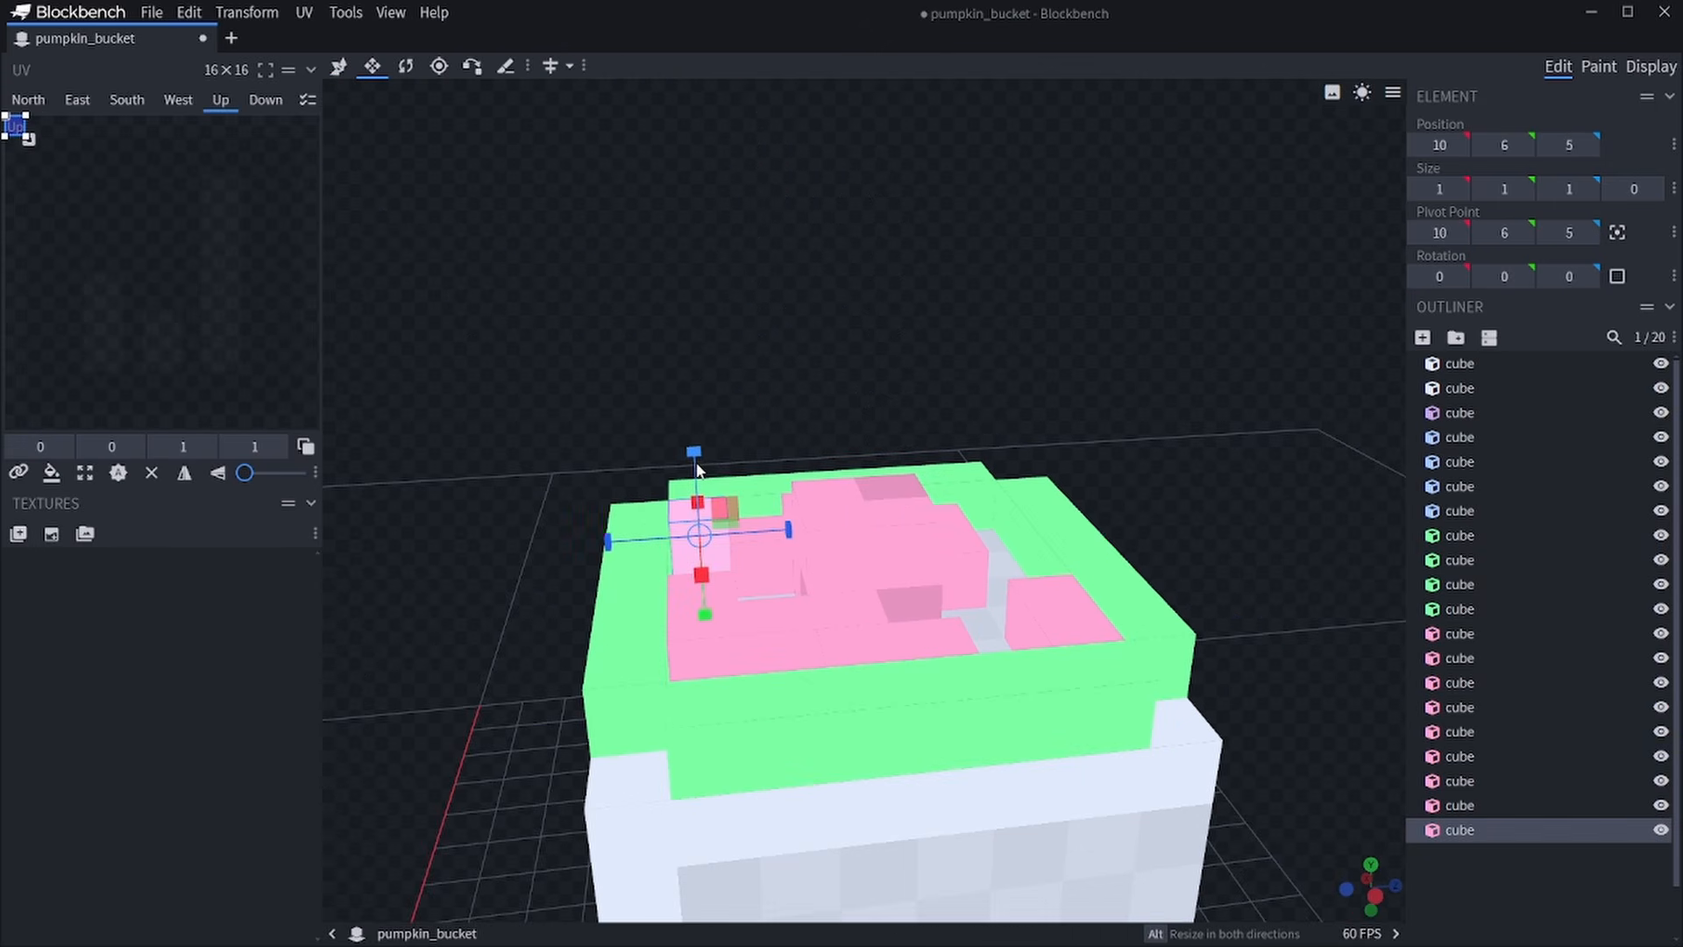
pyautogui.moveTo(699, 469); pyautogui.dragTo(702, 490)
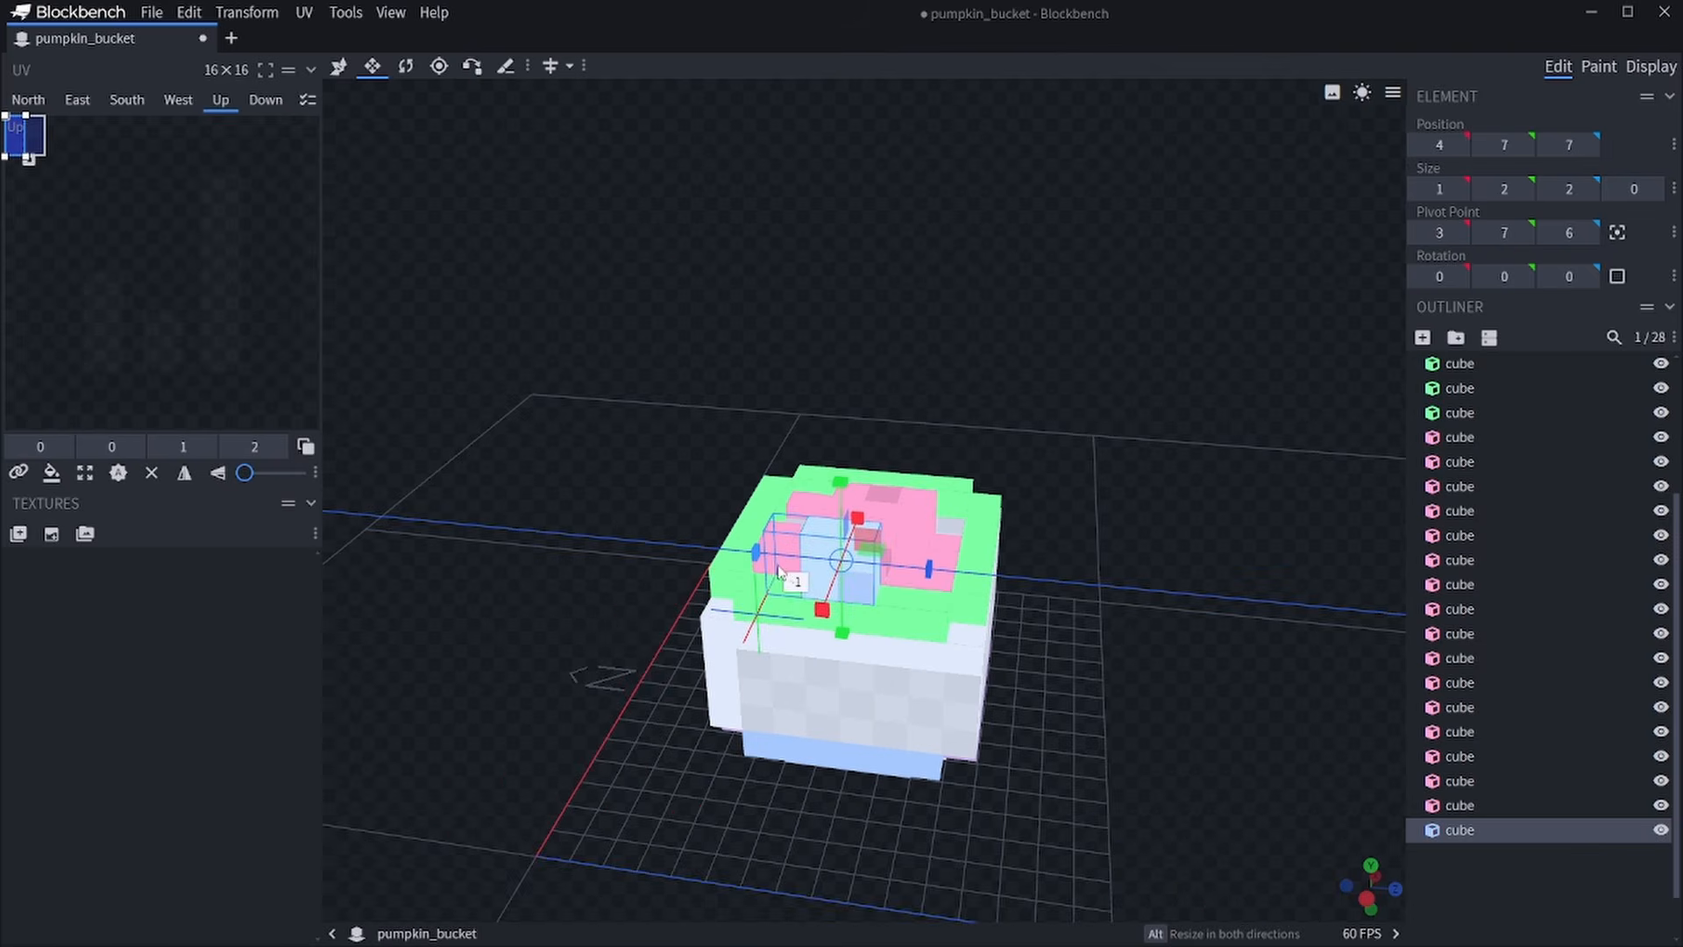
# Shorten the blue handle cube on the bucket's rim to 1 × 2 × 1 and fine-tune its width.
pyautogui.moveTo(778, 566); pyautogui.dragTo(805, 578)
pyautogui.scroll(3, 1169, 610)
pyautogui.moveTo(1170, 612); pyautogui.dragTo(1280, 504)
pyautogui.scroll(3, 1235, 553)
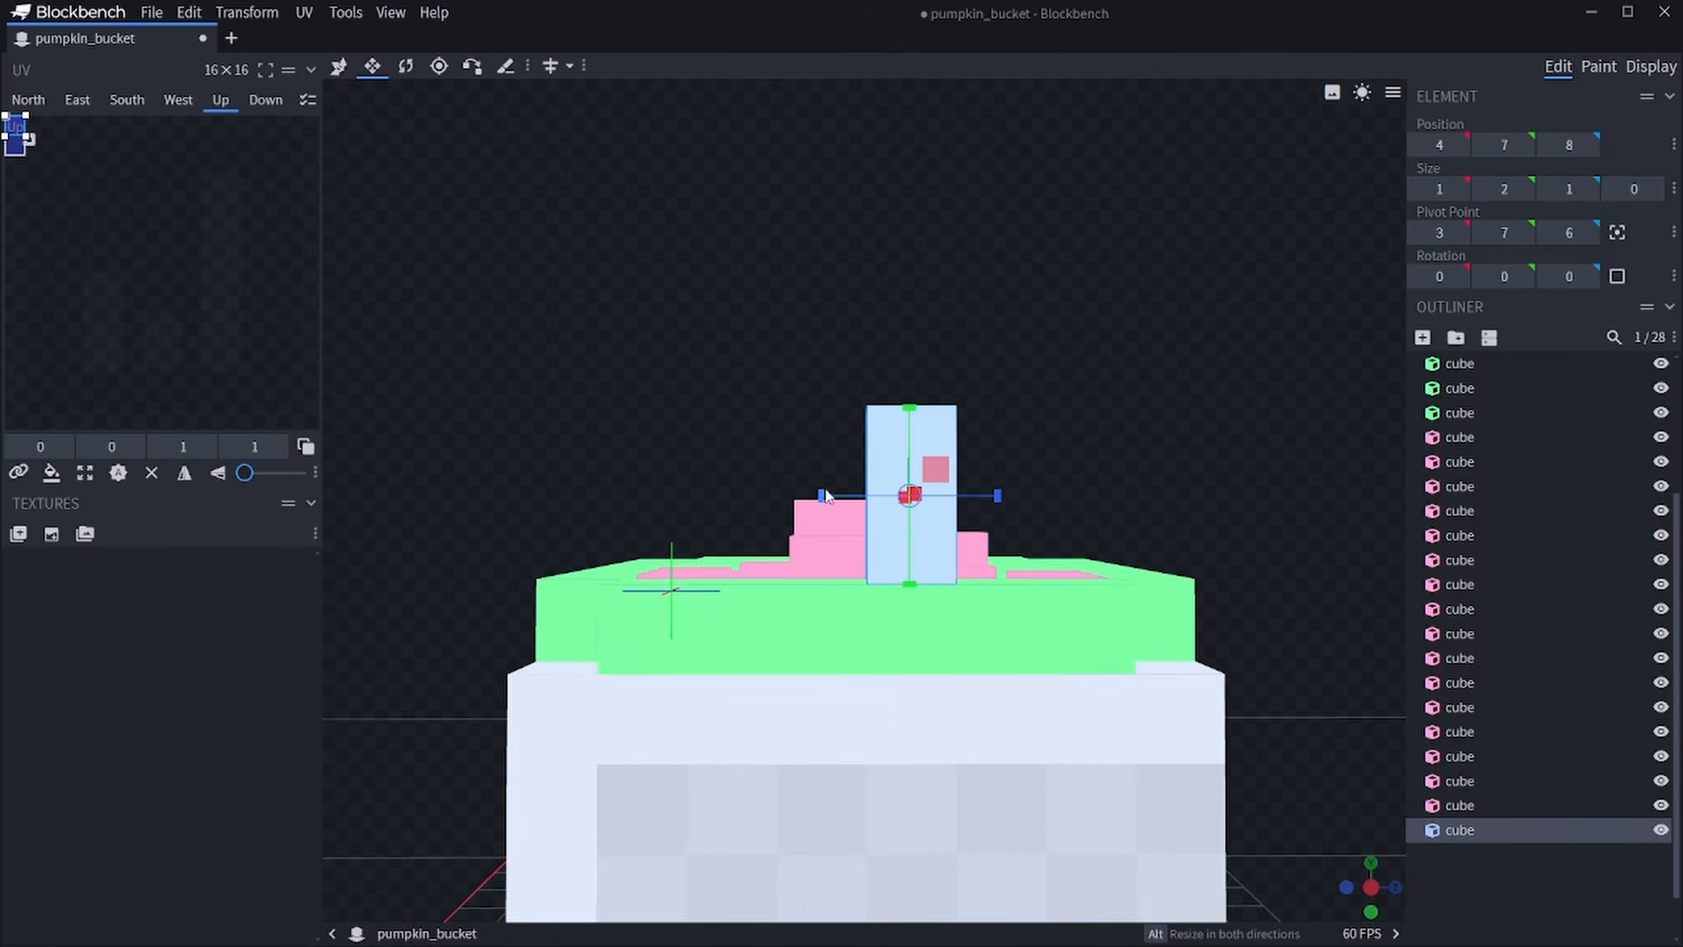
pyautogui.moveTo(823, 496); pyautogui.dragTo(802, 496)
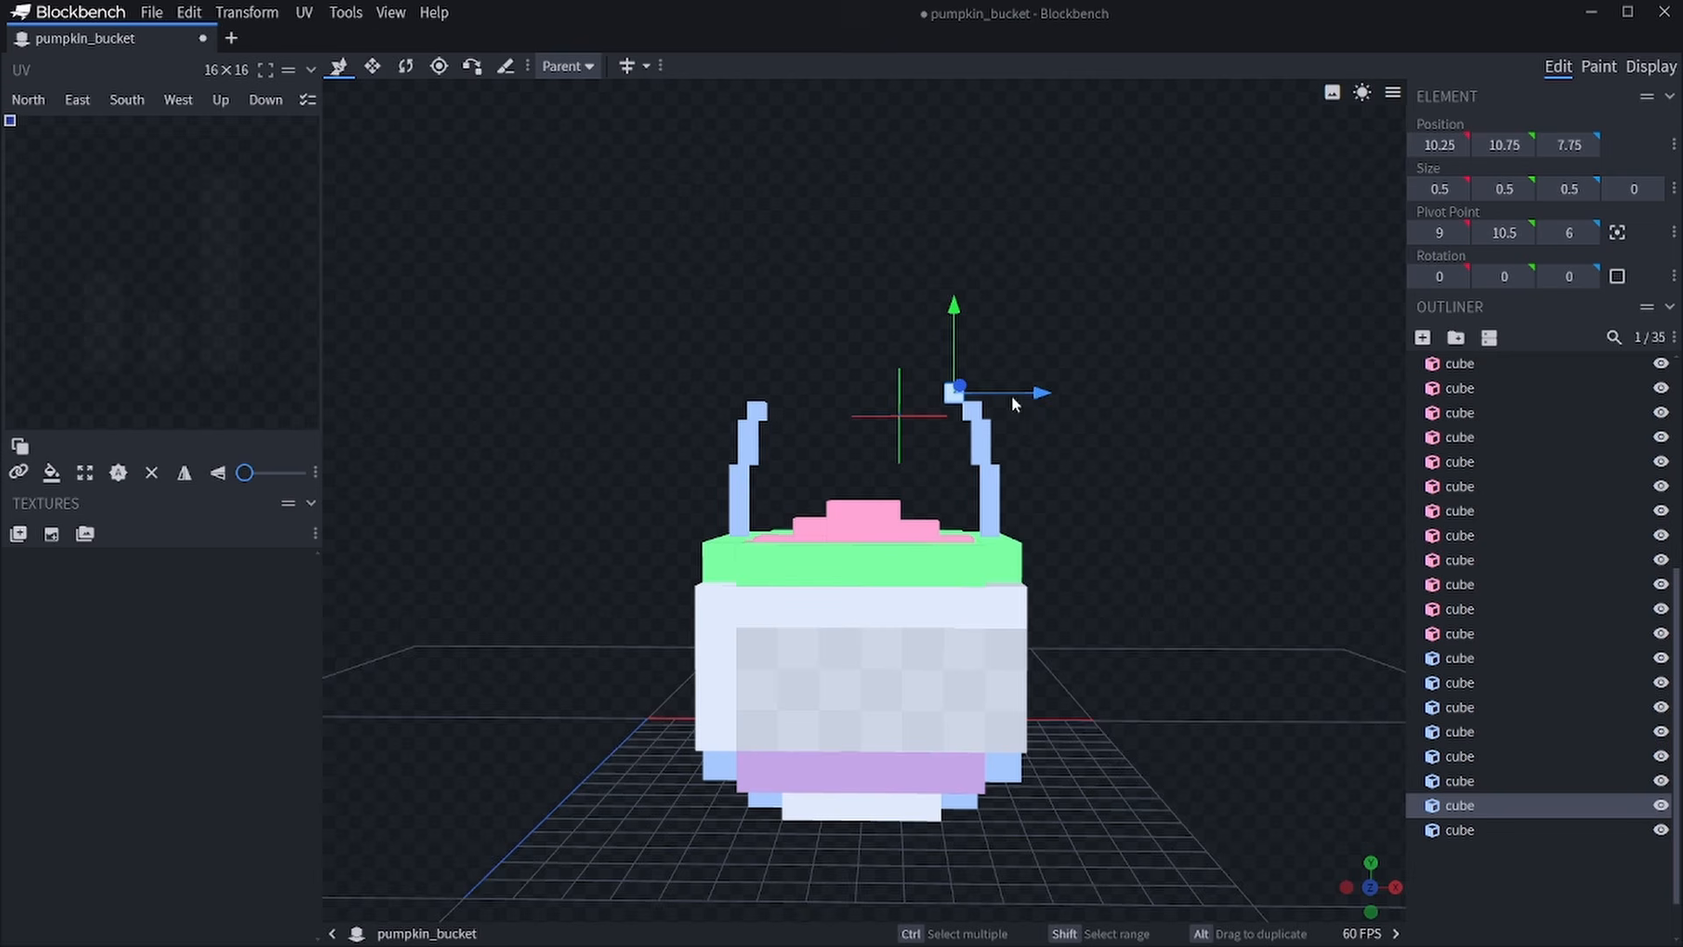
# Move the 0.5-unit cube inward along the handle arch and extend the arch's middle cube upwards.
pyautogui.moveTo(1008, 387); pyautogui.dragTo(834, 378)
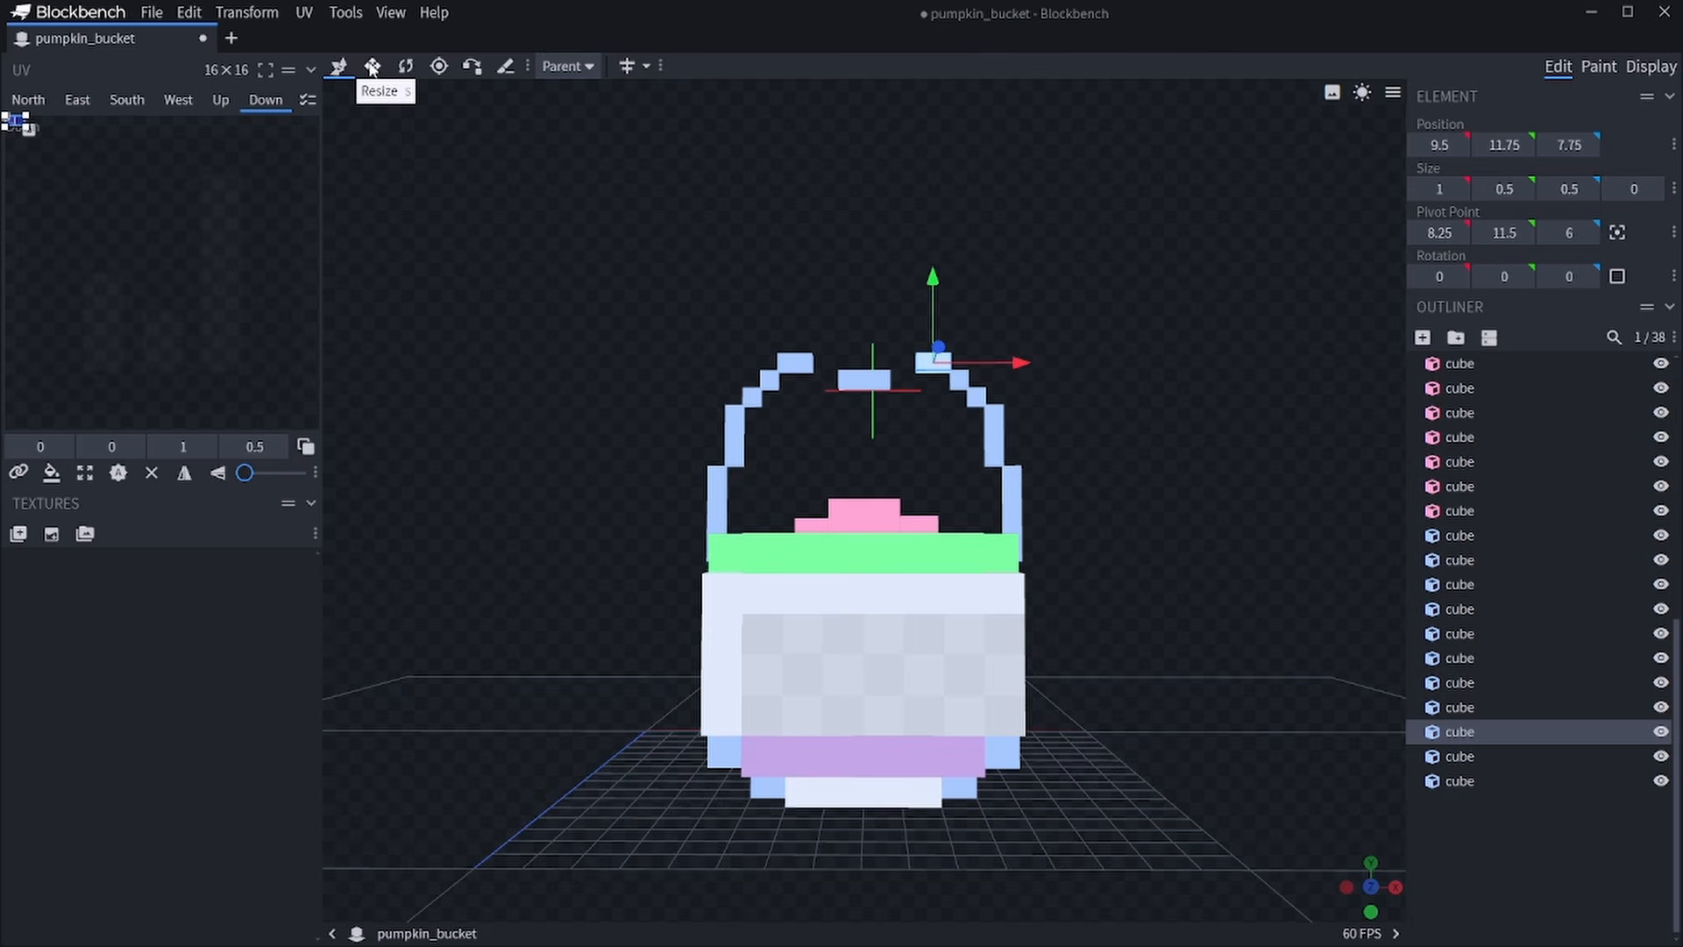
pyautogui.click(372, 66)
pyautogui.click(868, 382)
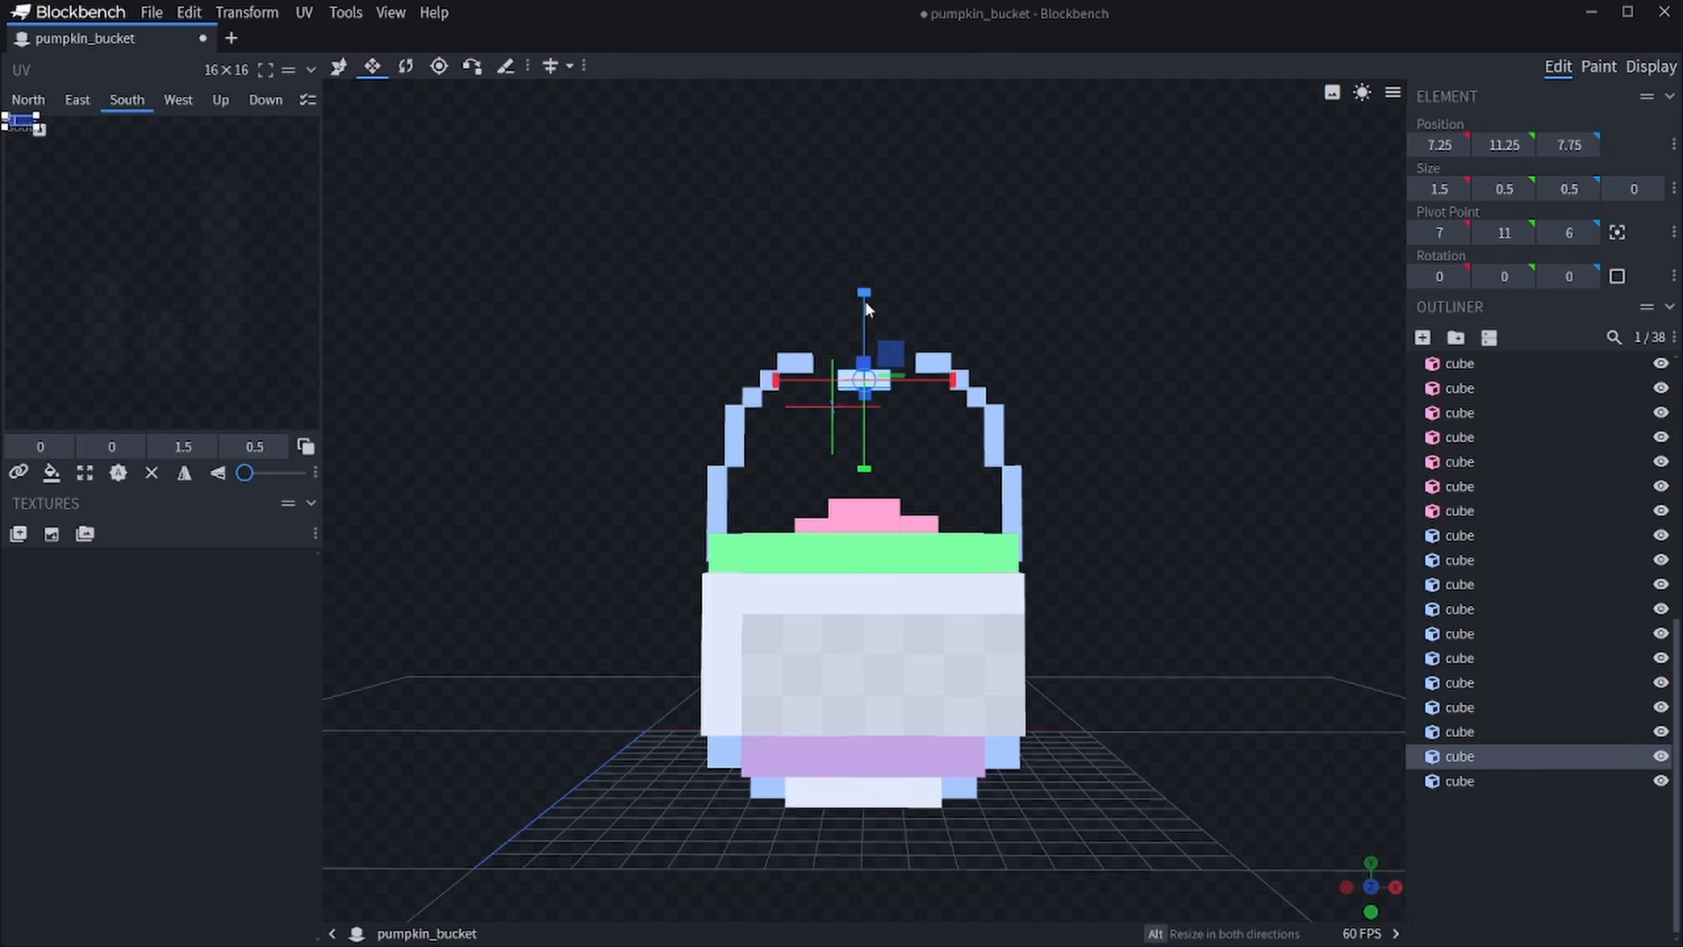
pyautogui.moveTo(866, 298); pyautogui.dragTo(870, 279)
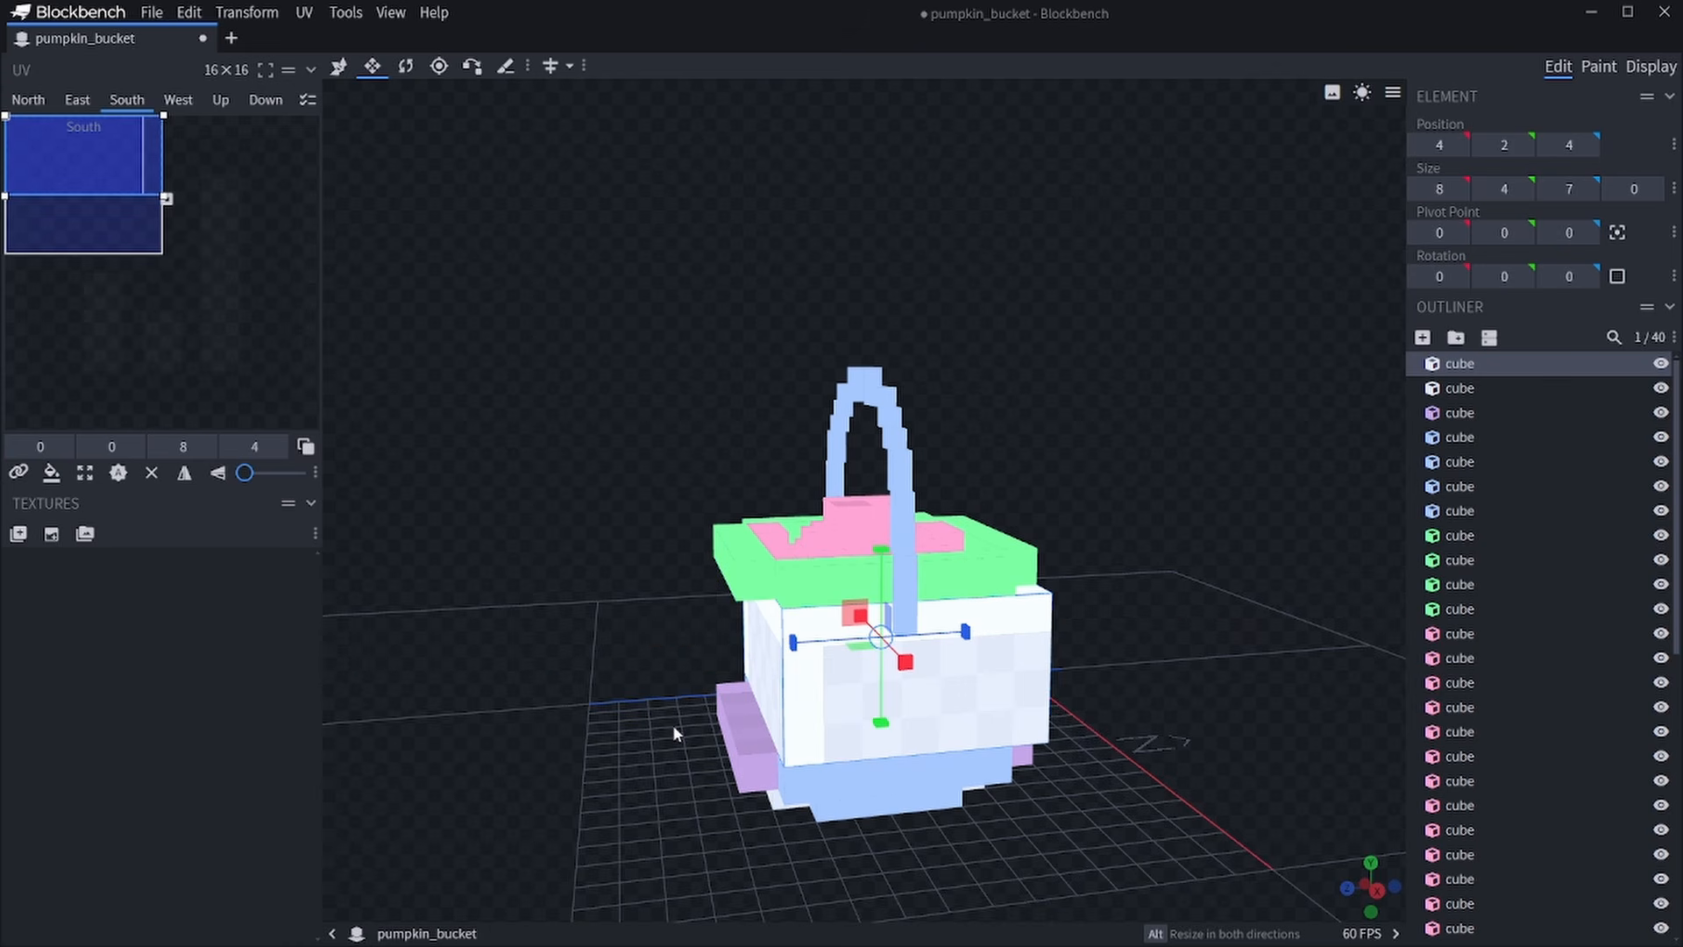
# Duplicate the 2 × 4 × 1 cube on the bucket's front and shorten the central cube between the eyes from below.
pyautogui.moveTo(675, 733); pyautogui.dragTo(687, 787)
pyautogui.rightClick(1490, 780)
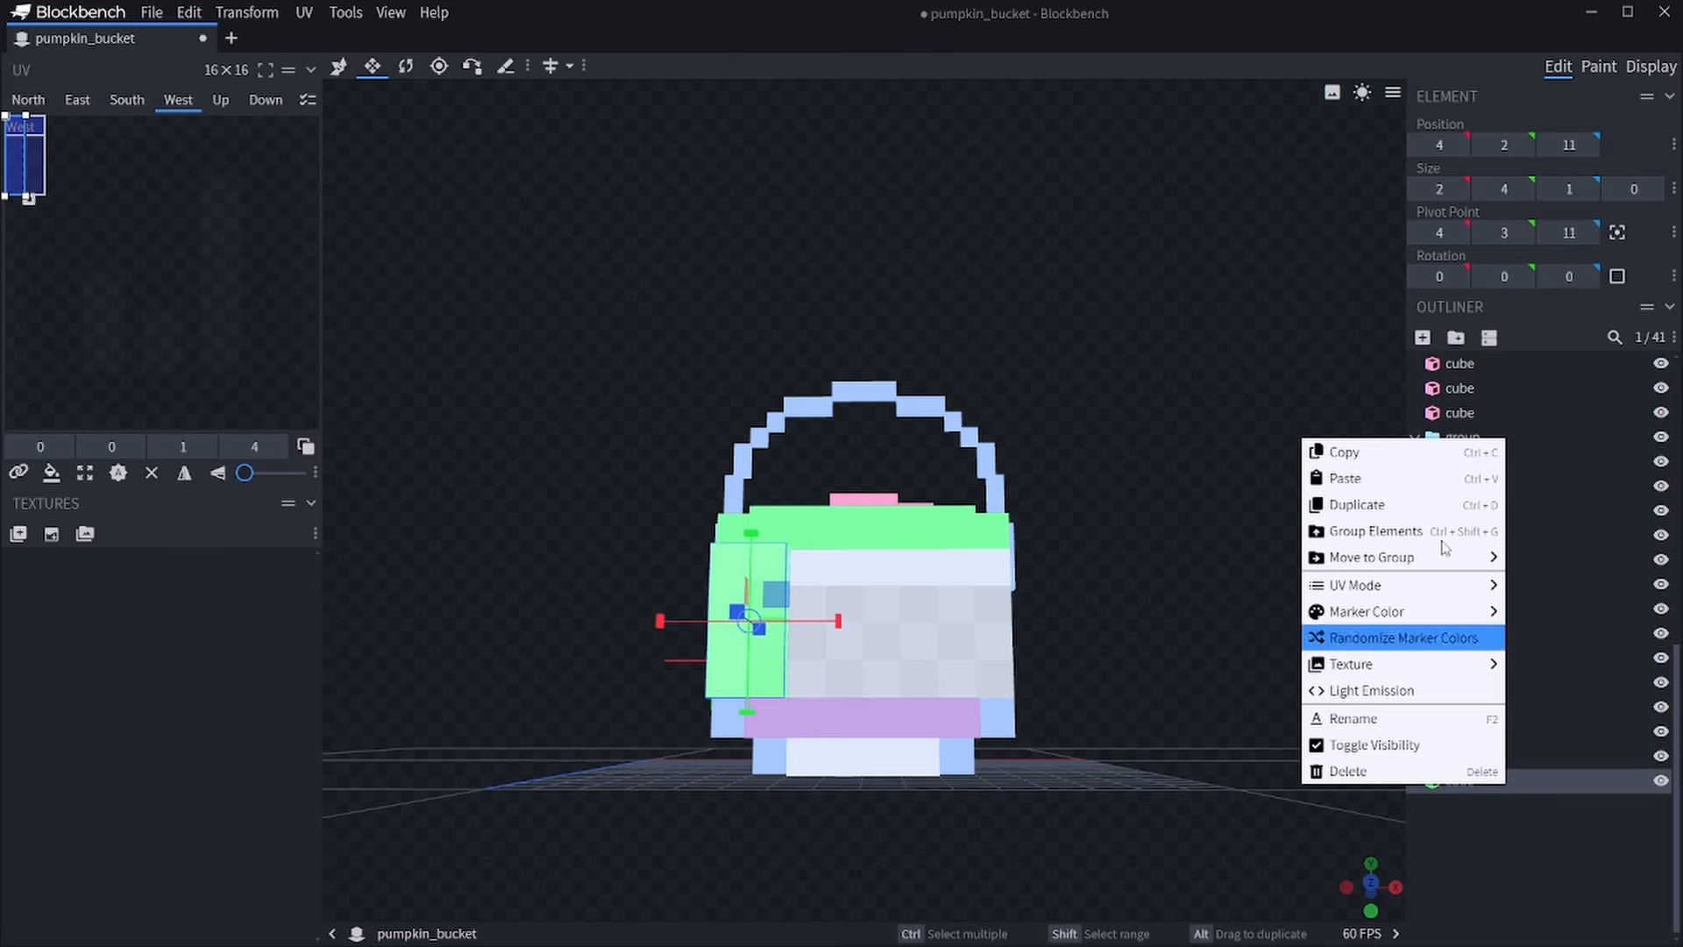
pyautogui.click(1339, 506)
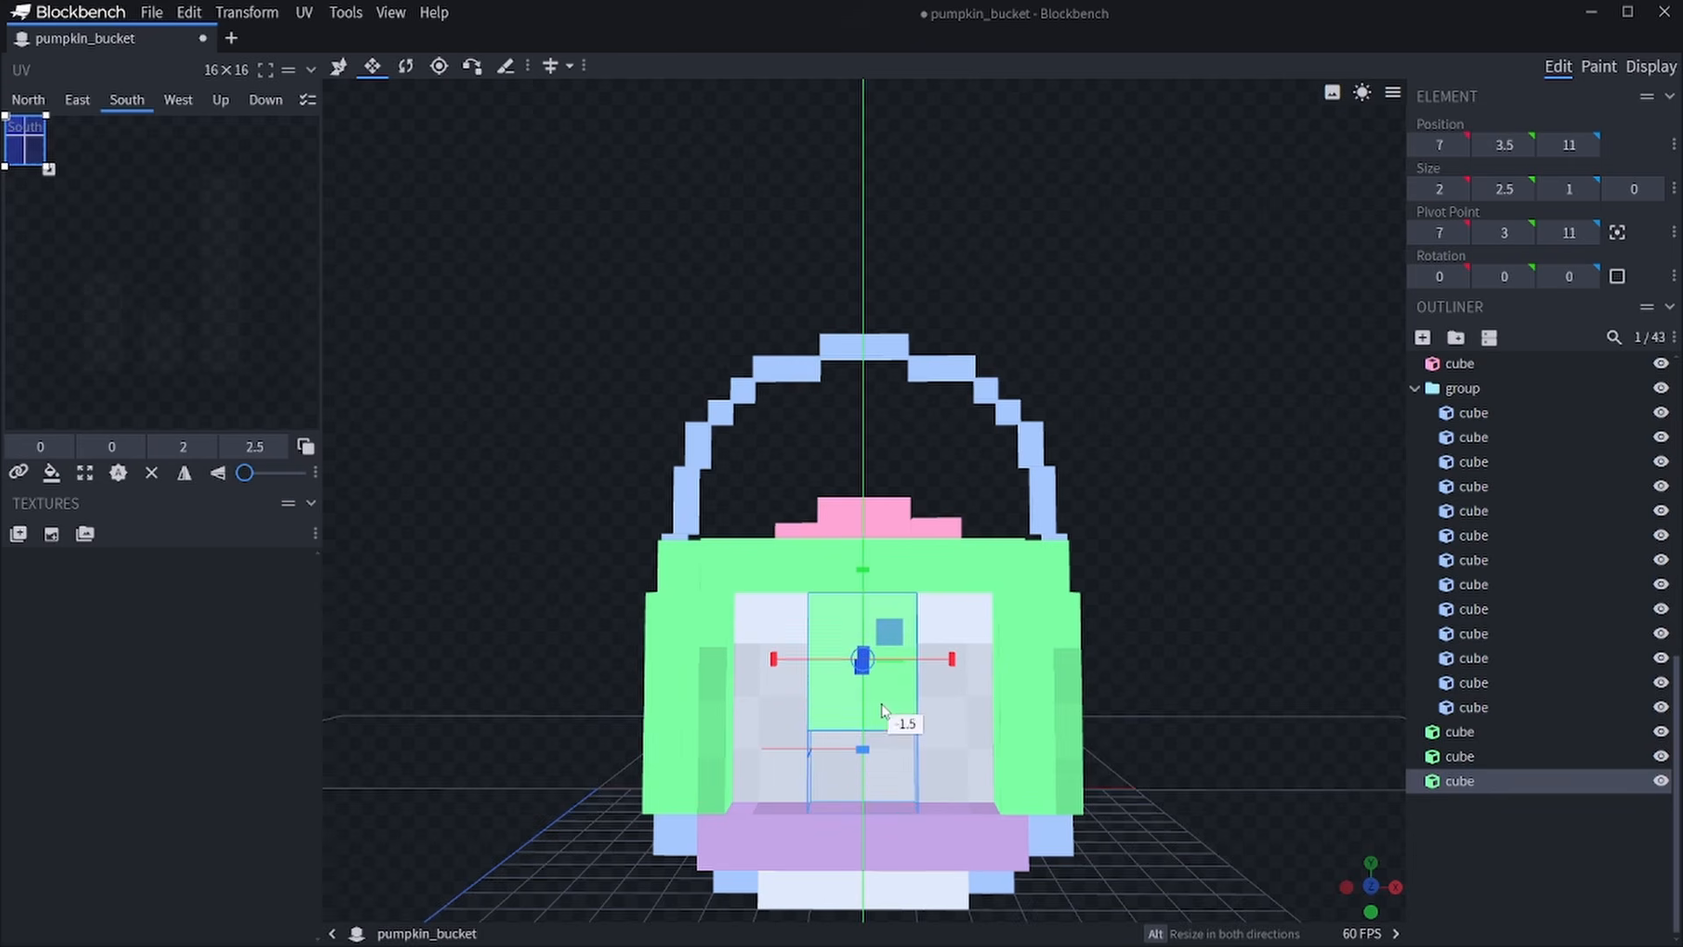
pyautogui.moveTo(877, 745)
pyautogui.mouseDown()
pyautogui.moveTo(880, 728)
pyautogui.moveTo(877, 755)
pyautogui.mouseUp()
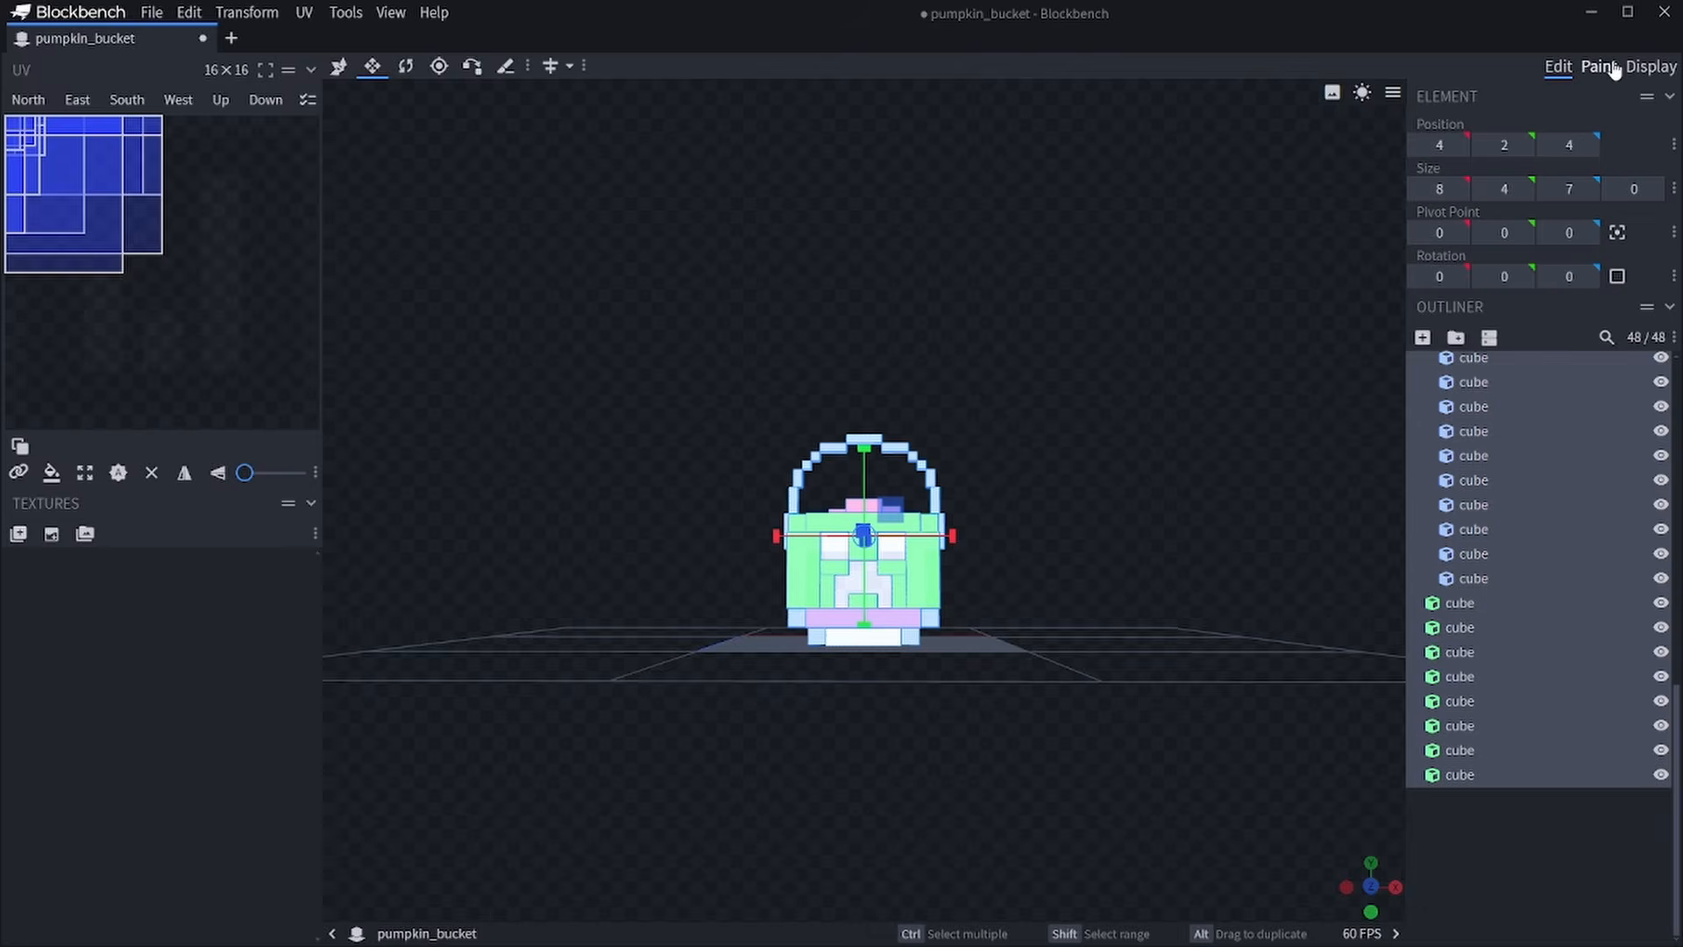
# Create a 32 × 32 texture for the whole bucket and cover it with orange #d05c15 using a size 64 brush.
pyautogui.click(1599, 66)
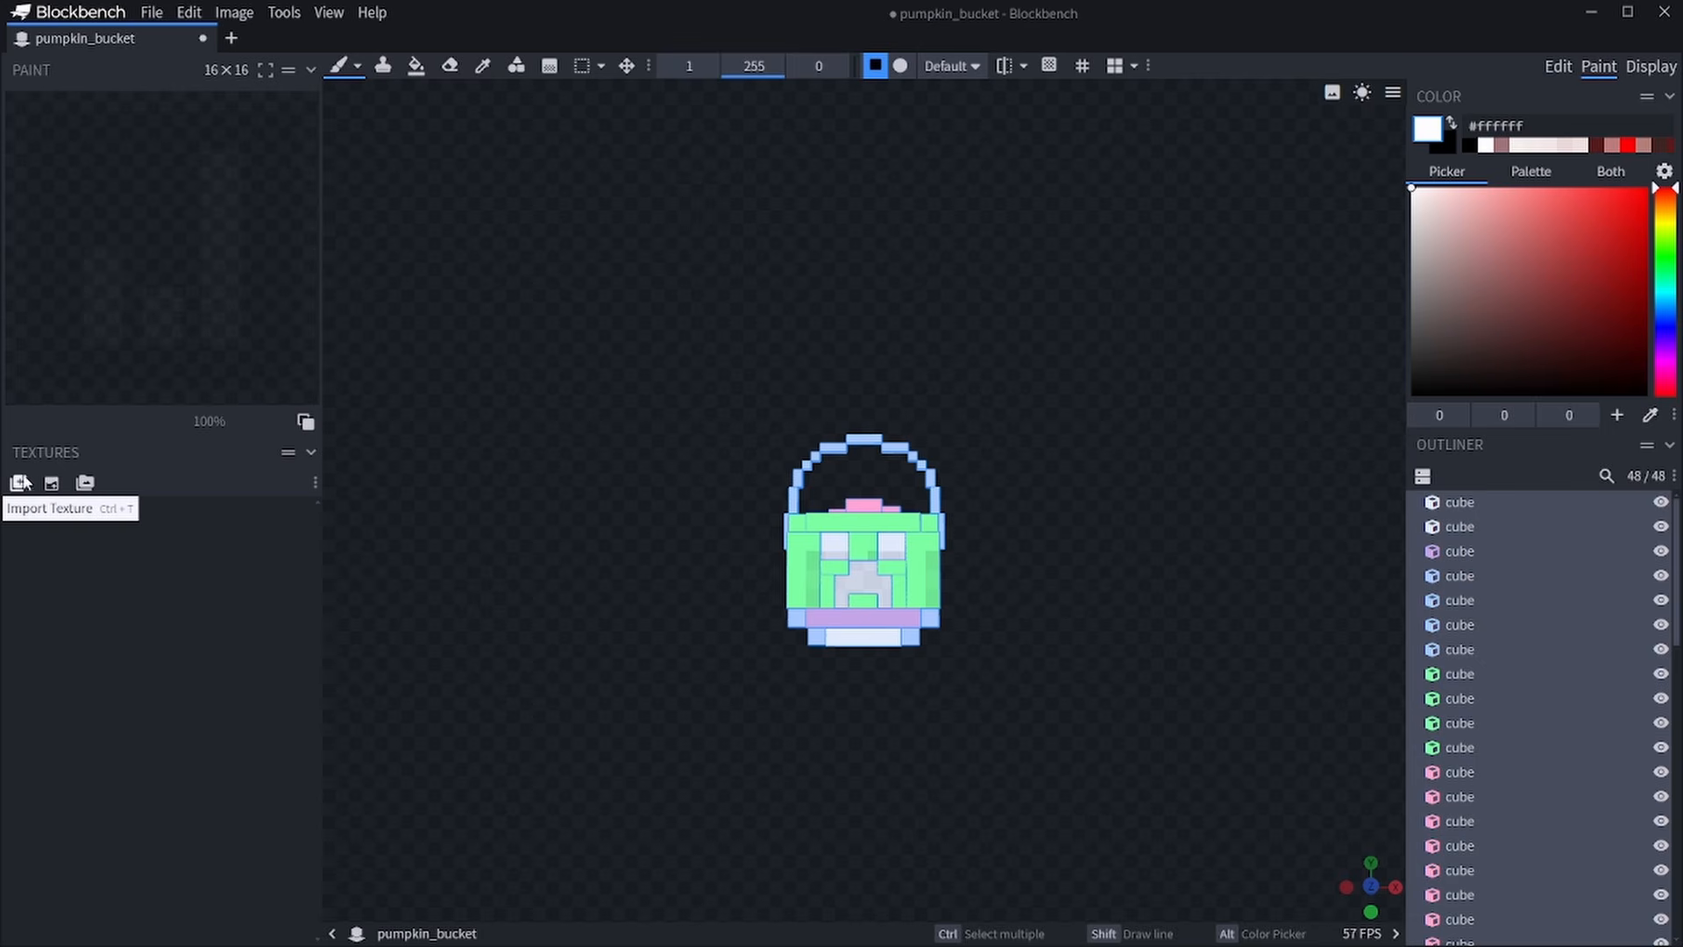
pyautogui.click(52, 484)
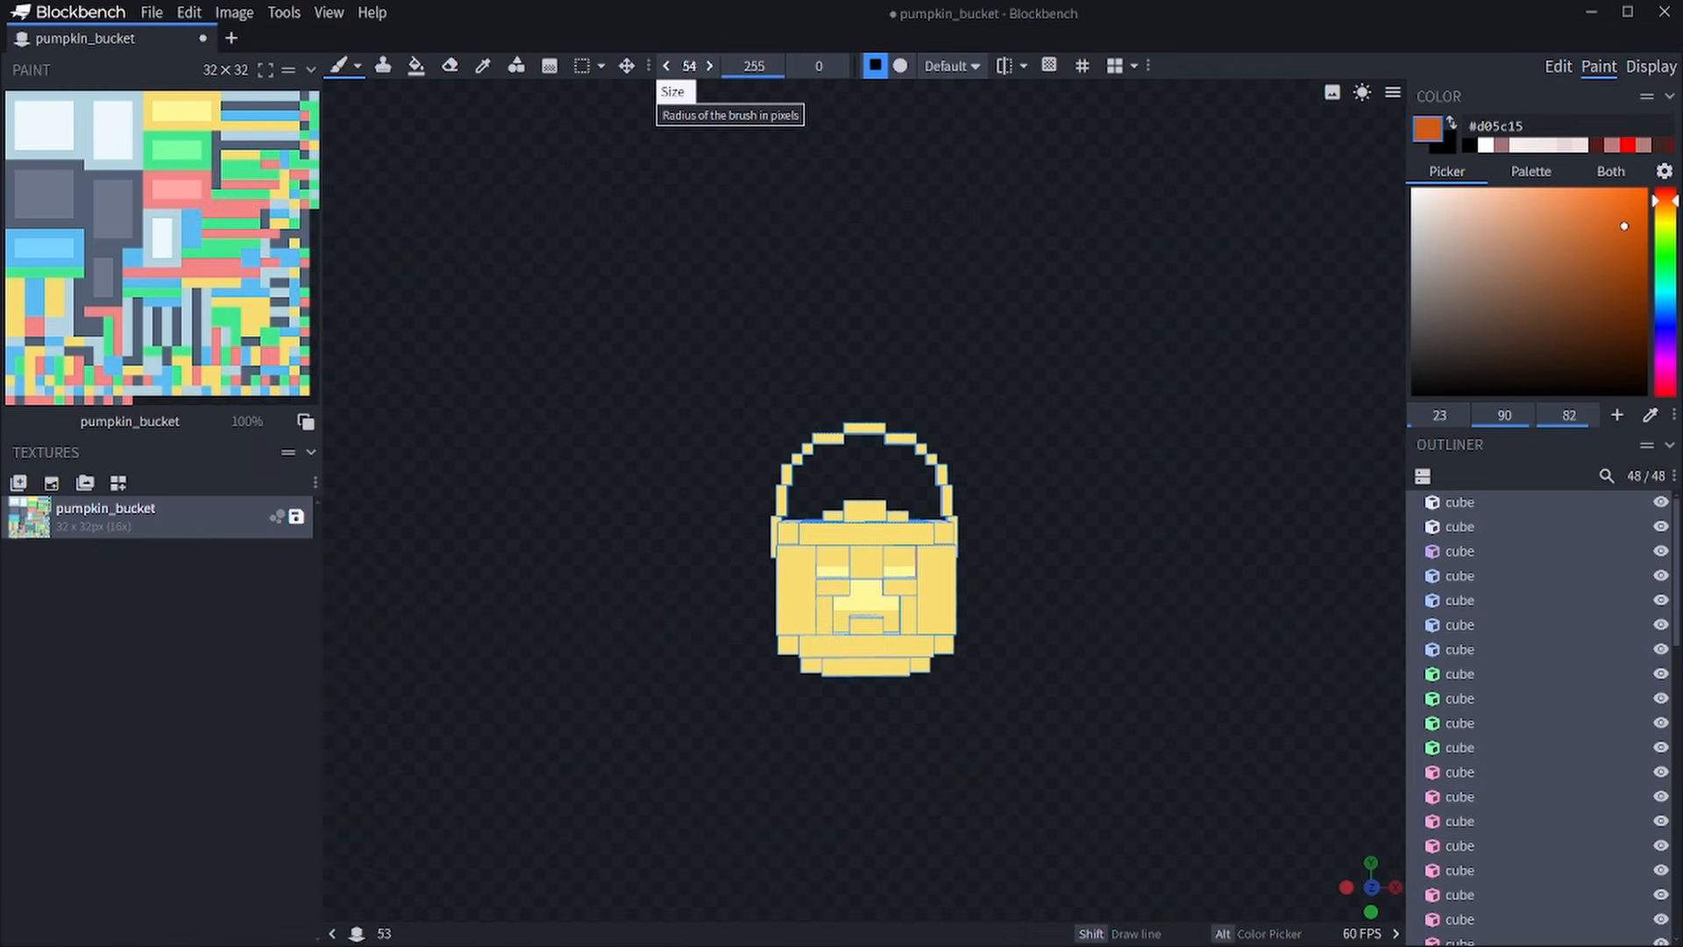
pyautogui.moveTo(690, 65); pyautogui.dragTo(698, 66)
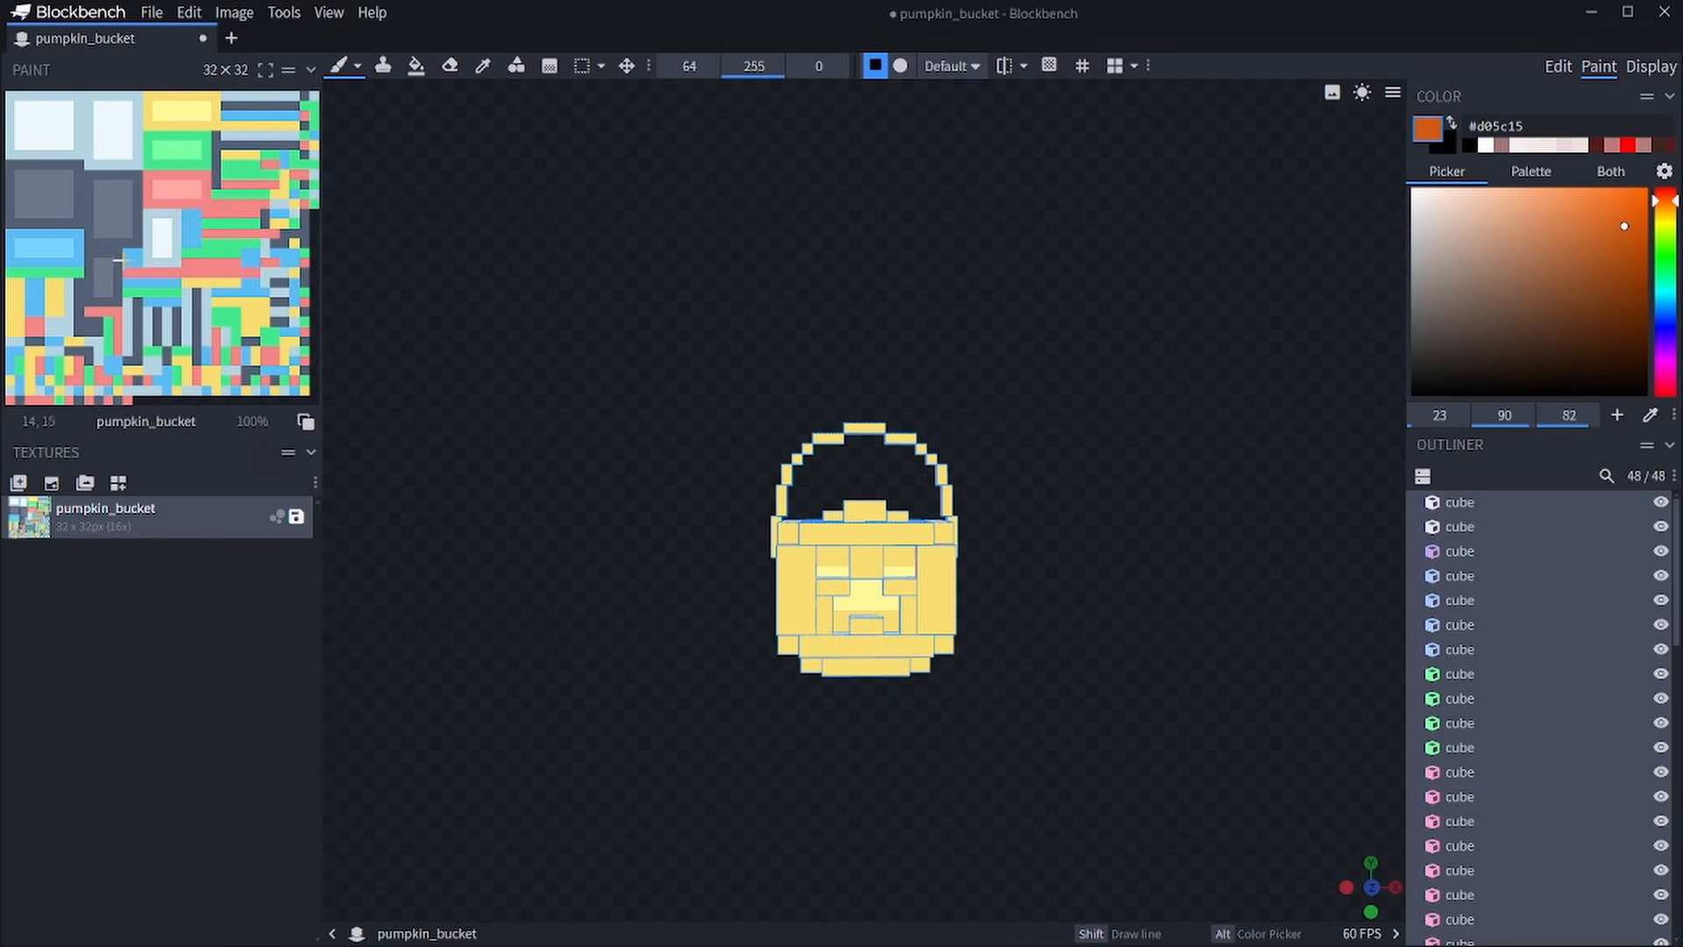
pyautogui.click(114, 276)
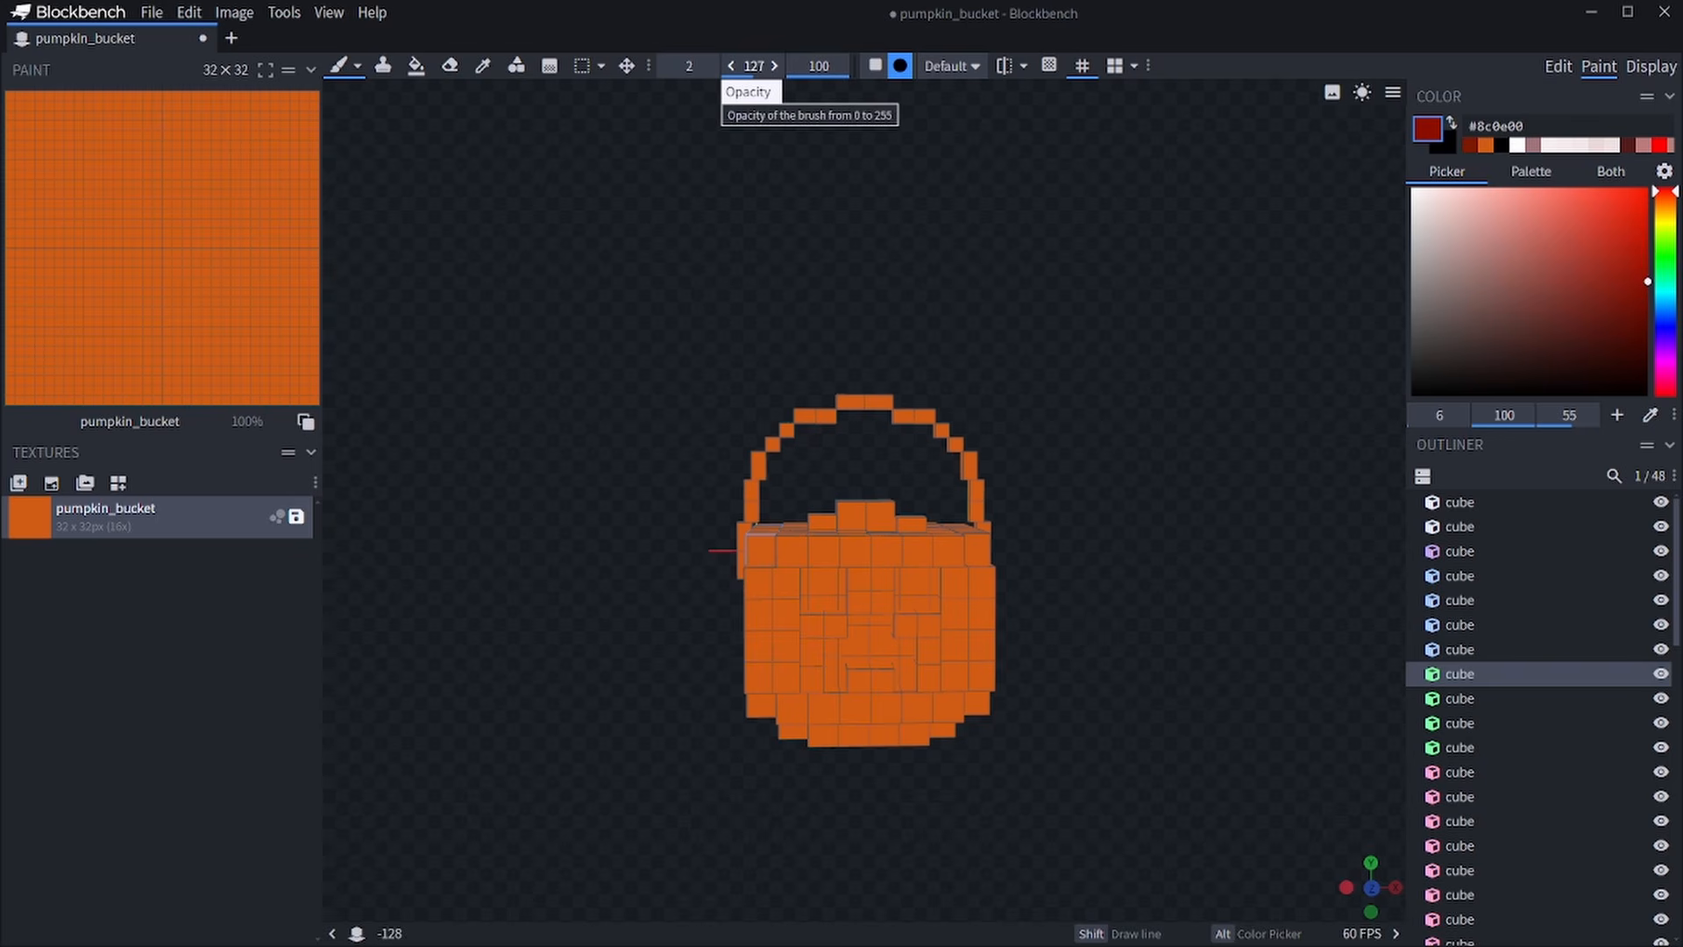
# Shade vertical pumpkin ridges in #8c0e00 at brush size 2, opacity 119 and softness 100, adding #fd9f1d highlights at size 1.
pyautogui.moveTo(747, 65); pyautogui.dragTo(739, 66)
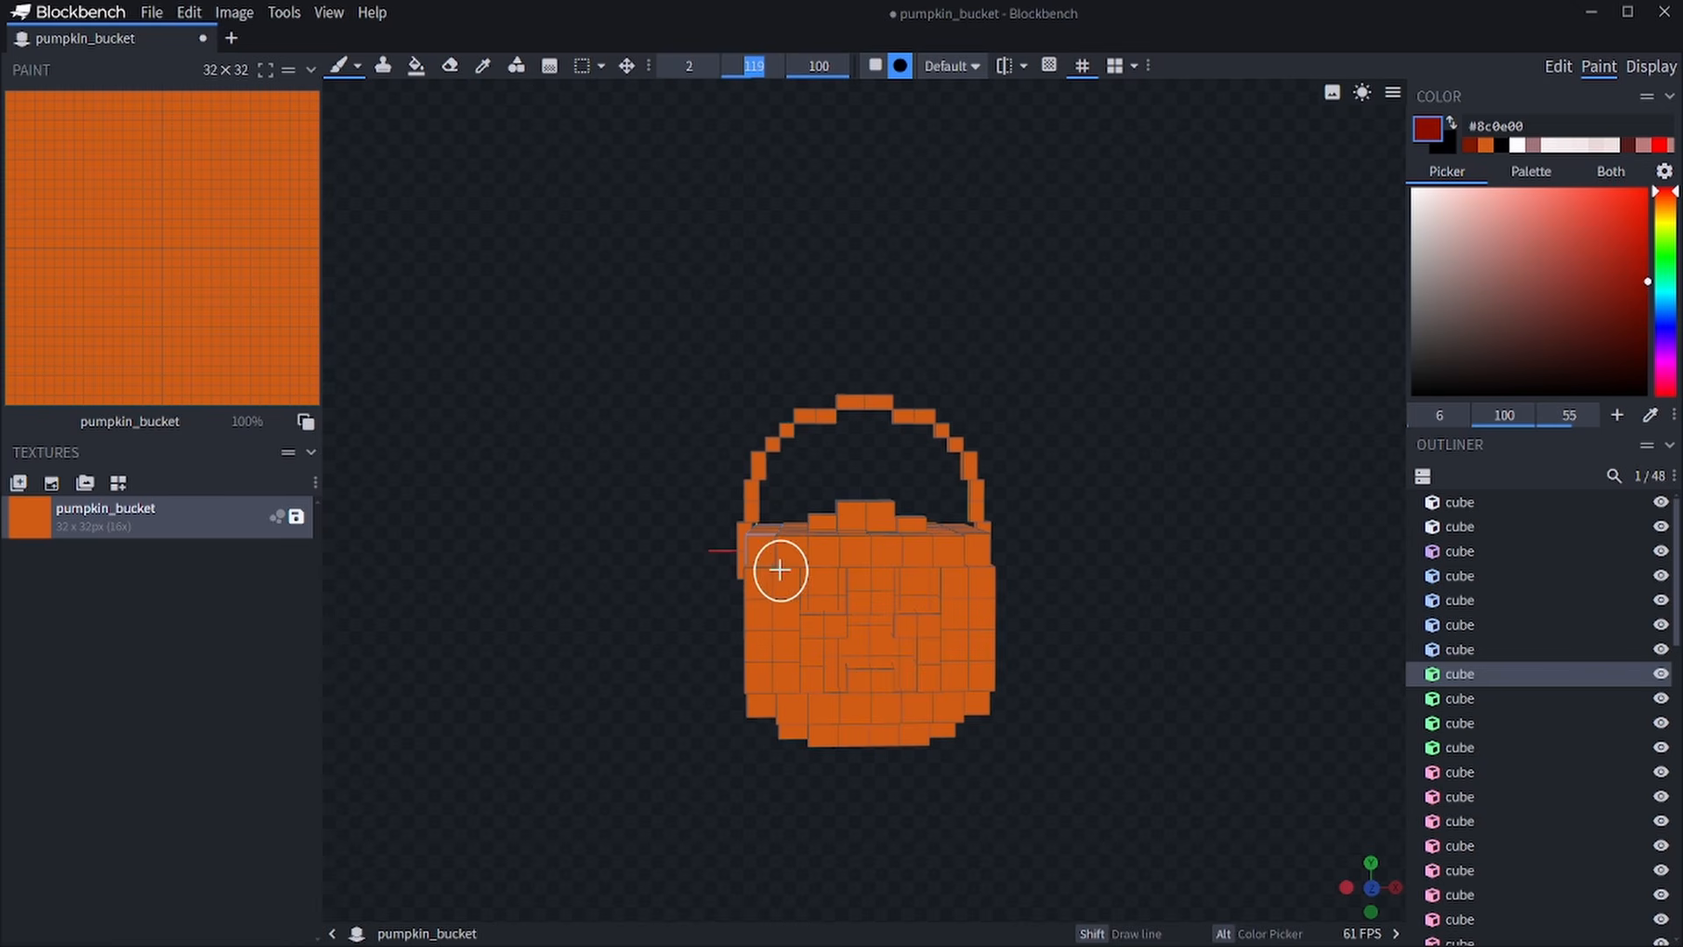
pyautogui.moveTo(779, 570); pyautogui.dragTo(767, 675)
pyautogui.moveTo(861, 734); pyautogui.dragTo(863, 579)
pyautogui.moveTo(859, 552); pyautogui.dragTo(859, 693)
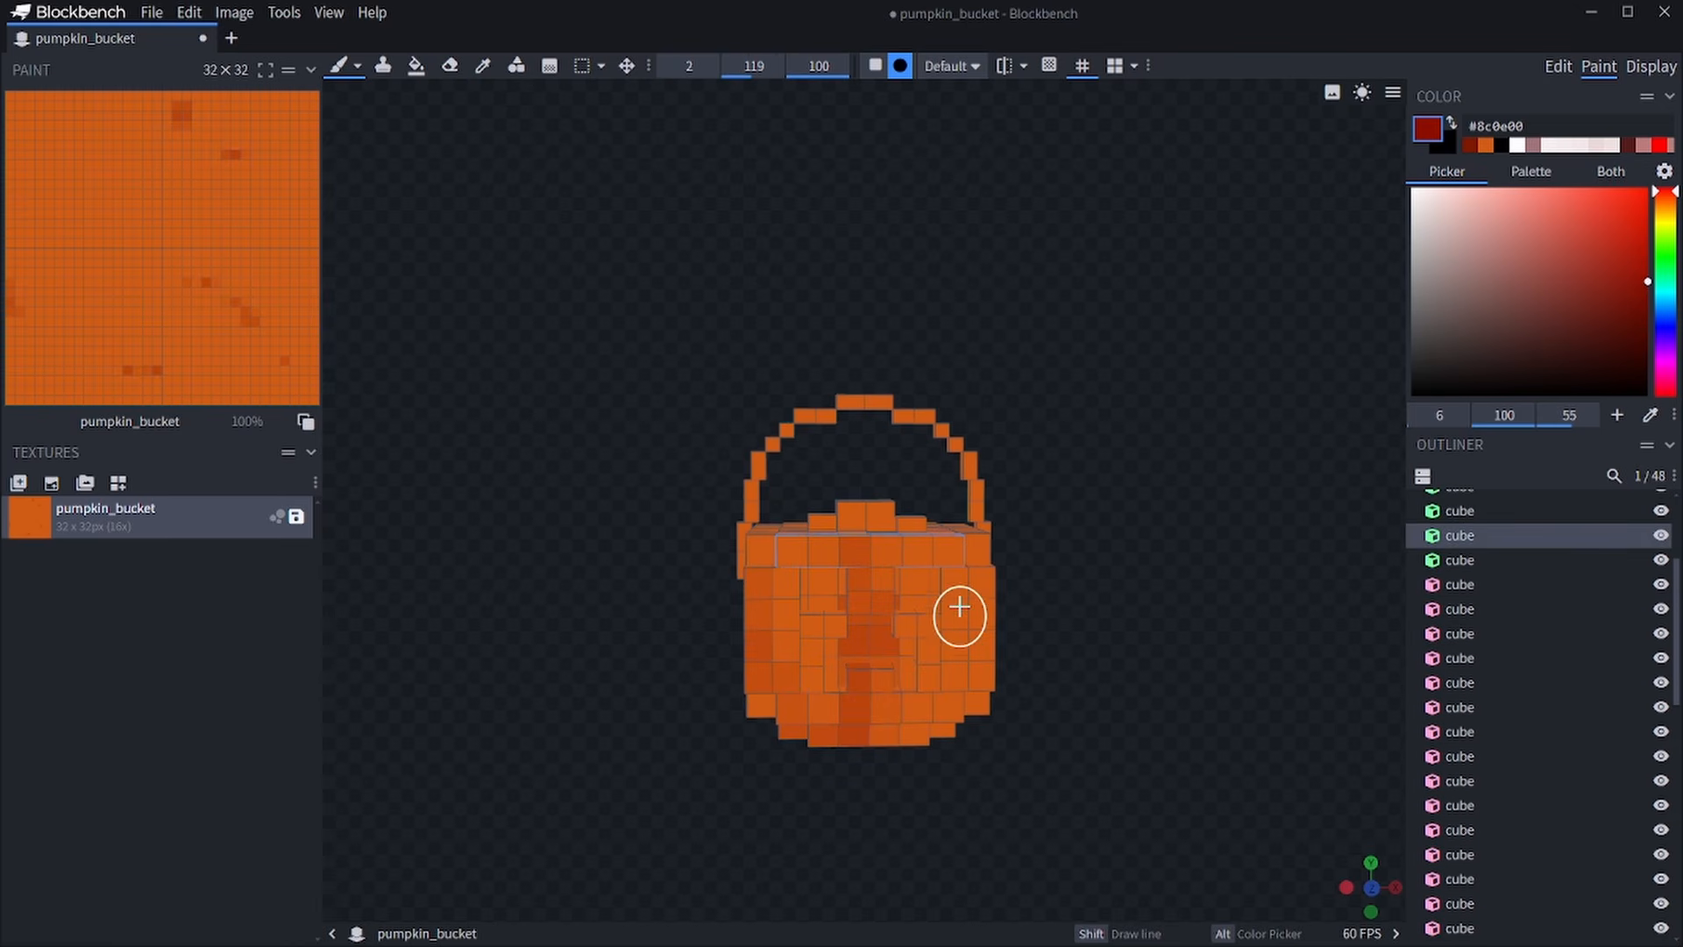
pyautogui.moveTo(959, 606); pyautogui.dragTo(909, 731)
pyautogui.moveTo(984, 564); pyautogui.dragTo(1026, 702)
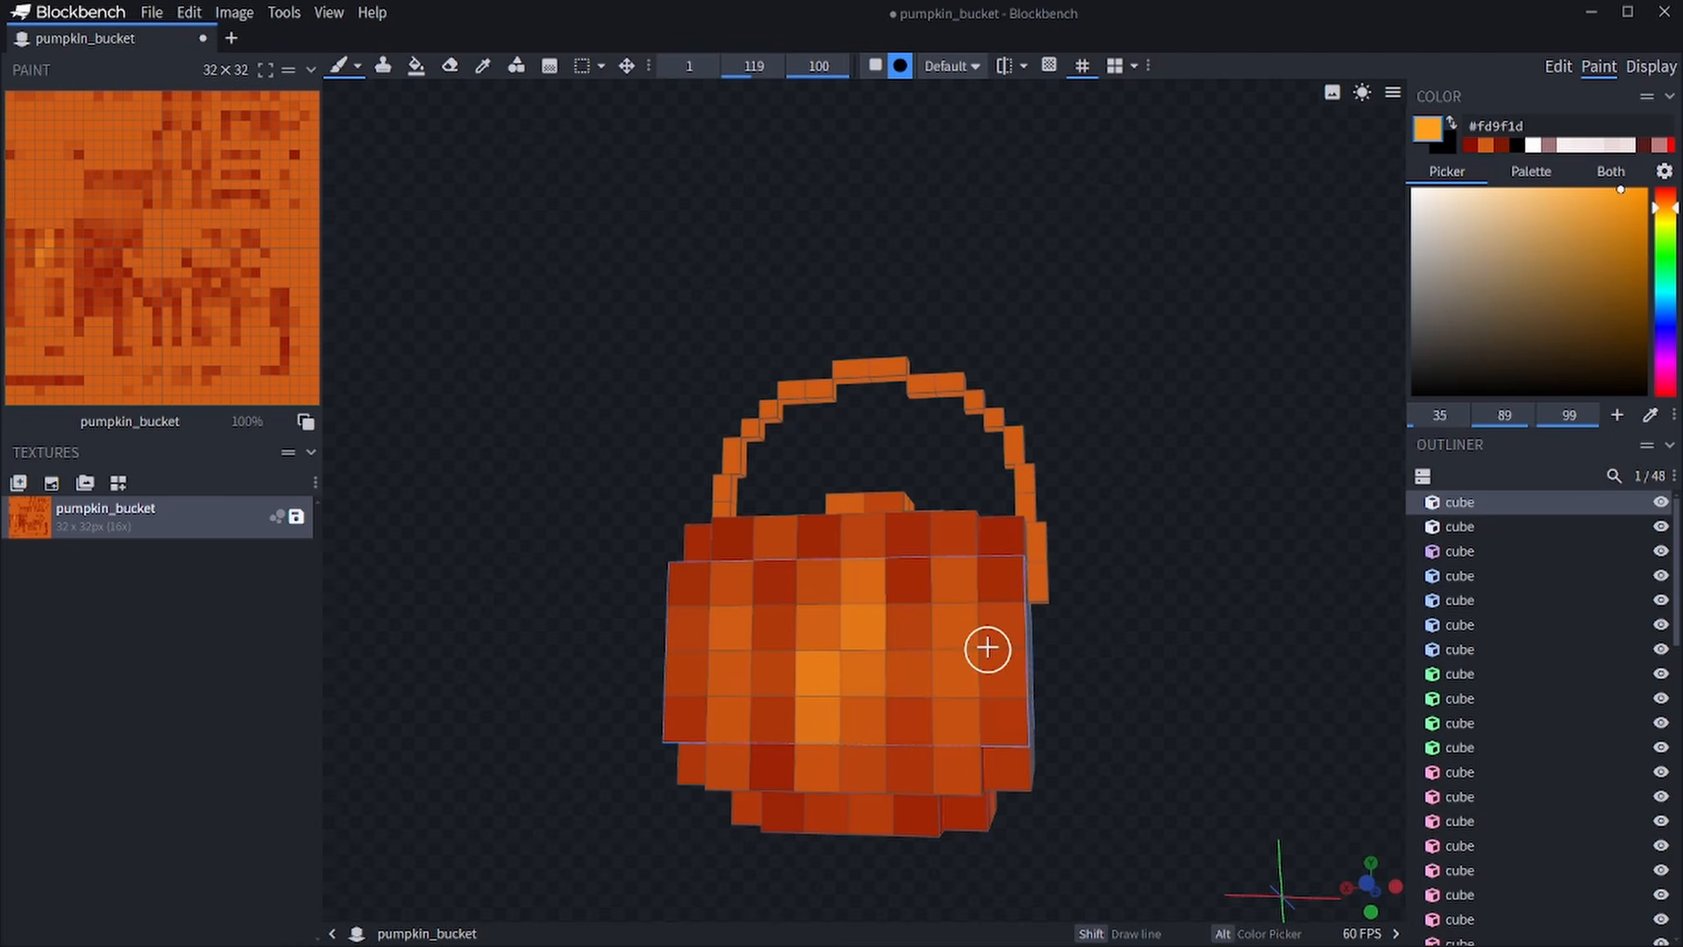
pyautogui.moveTo(949, 629); pyautogui.dragTo(951, 675)
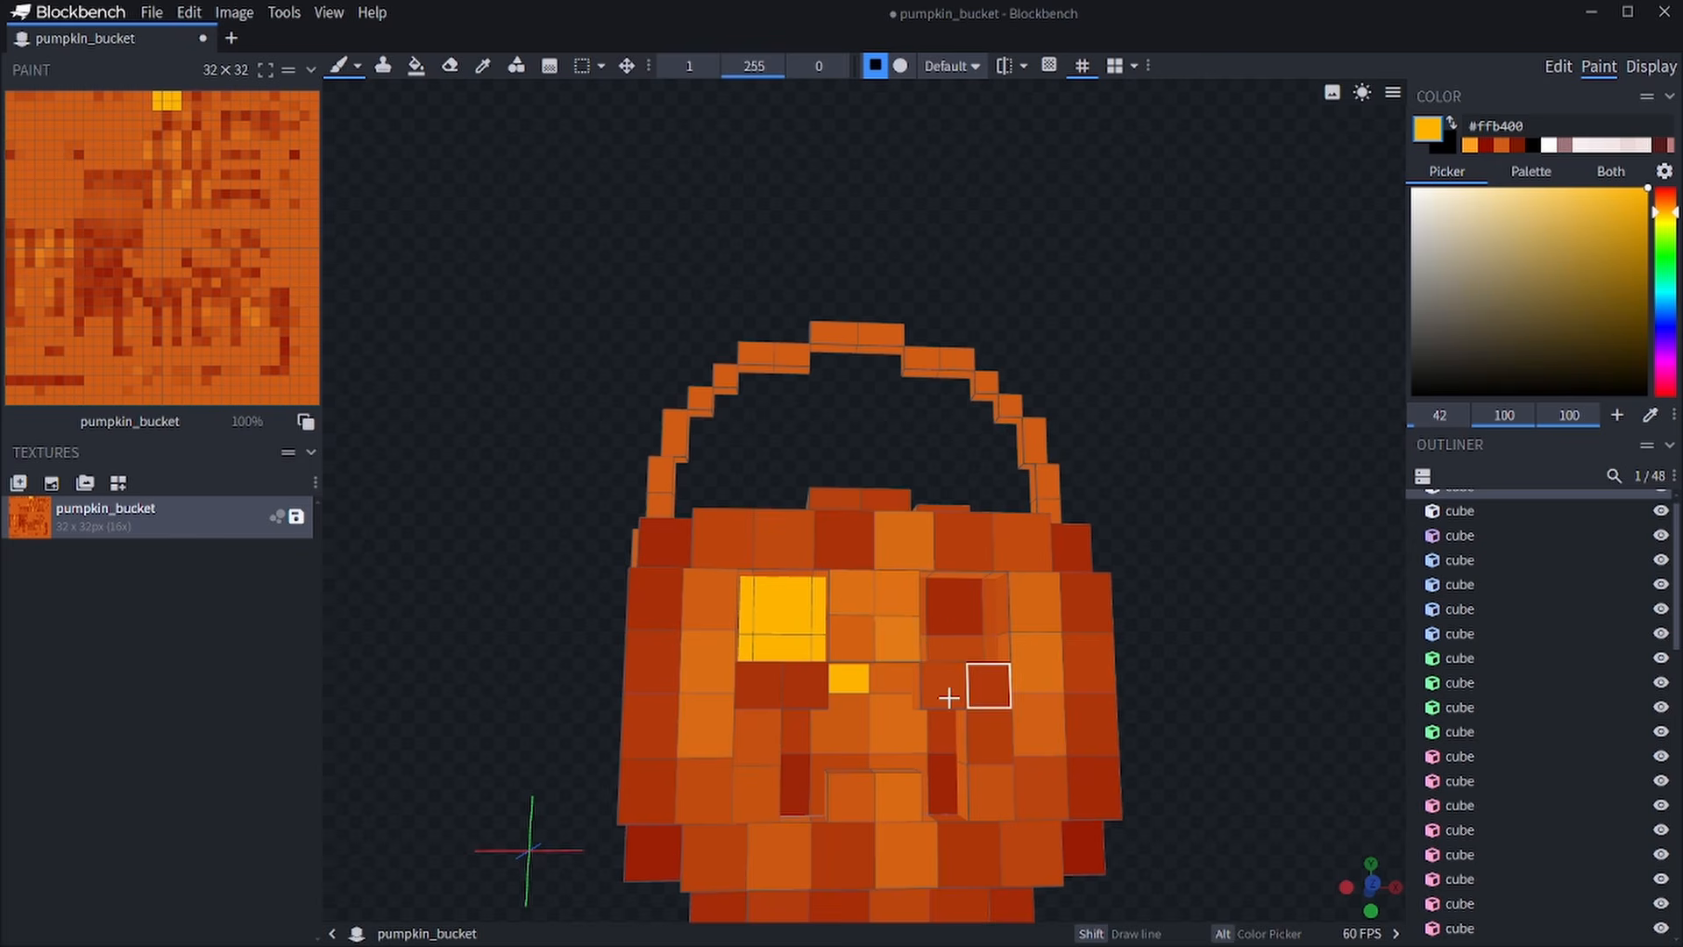
# Paint the carved nose and mouth solid yellow #ffb400 with a size 1 brush at opacity 255 and softness 0.
pyautogui.moveTo(845, 692); pyautogui.dragTo(887, 744)
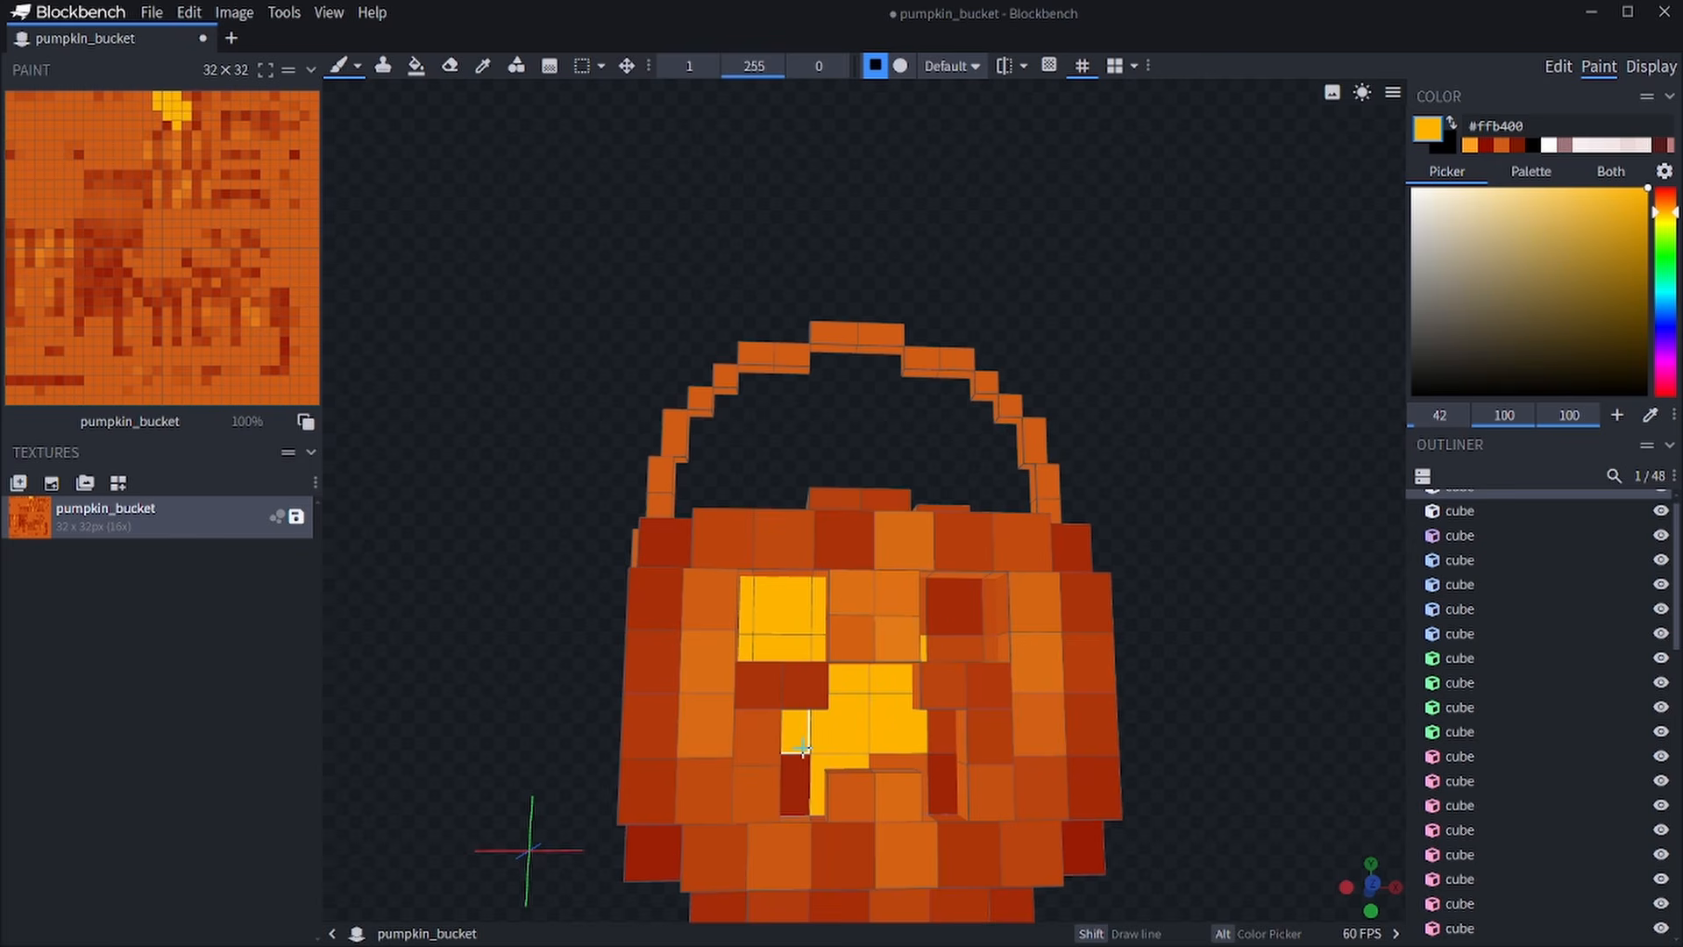
pyautogui.moveTo(803, 749); pyautogui.dragTo(797, 782)
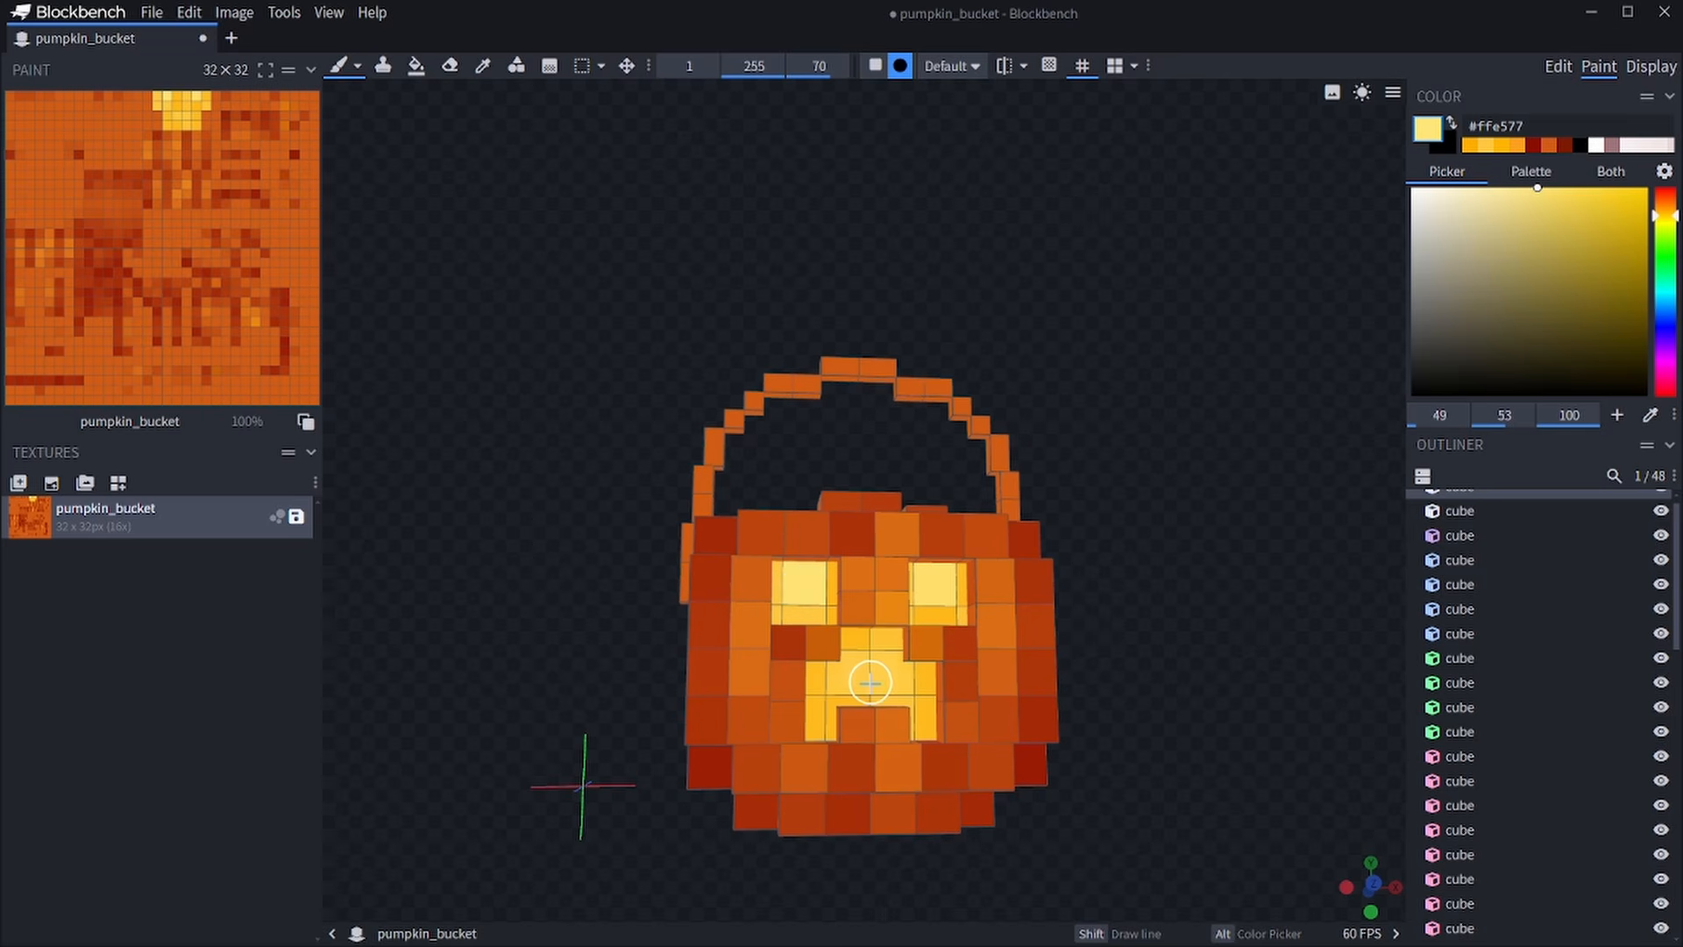
# Brush a #ffb400 glow onto the inner side and top edges of the eye opening at size 1, opacity 255 and softness 70.
pyautogui.scroll(-3, 1162, 793)
pyautogui.moveTo(1127, 771); pyautogui.dragTo(1116, 745)
pyautogui.scroll(3, 1061, 777)
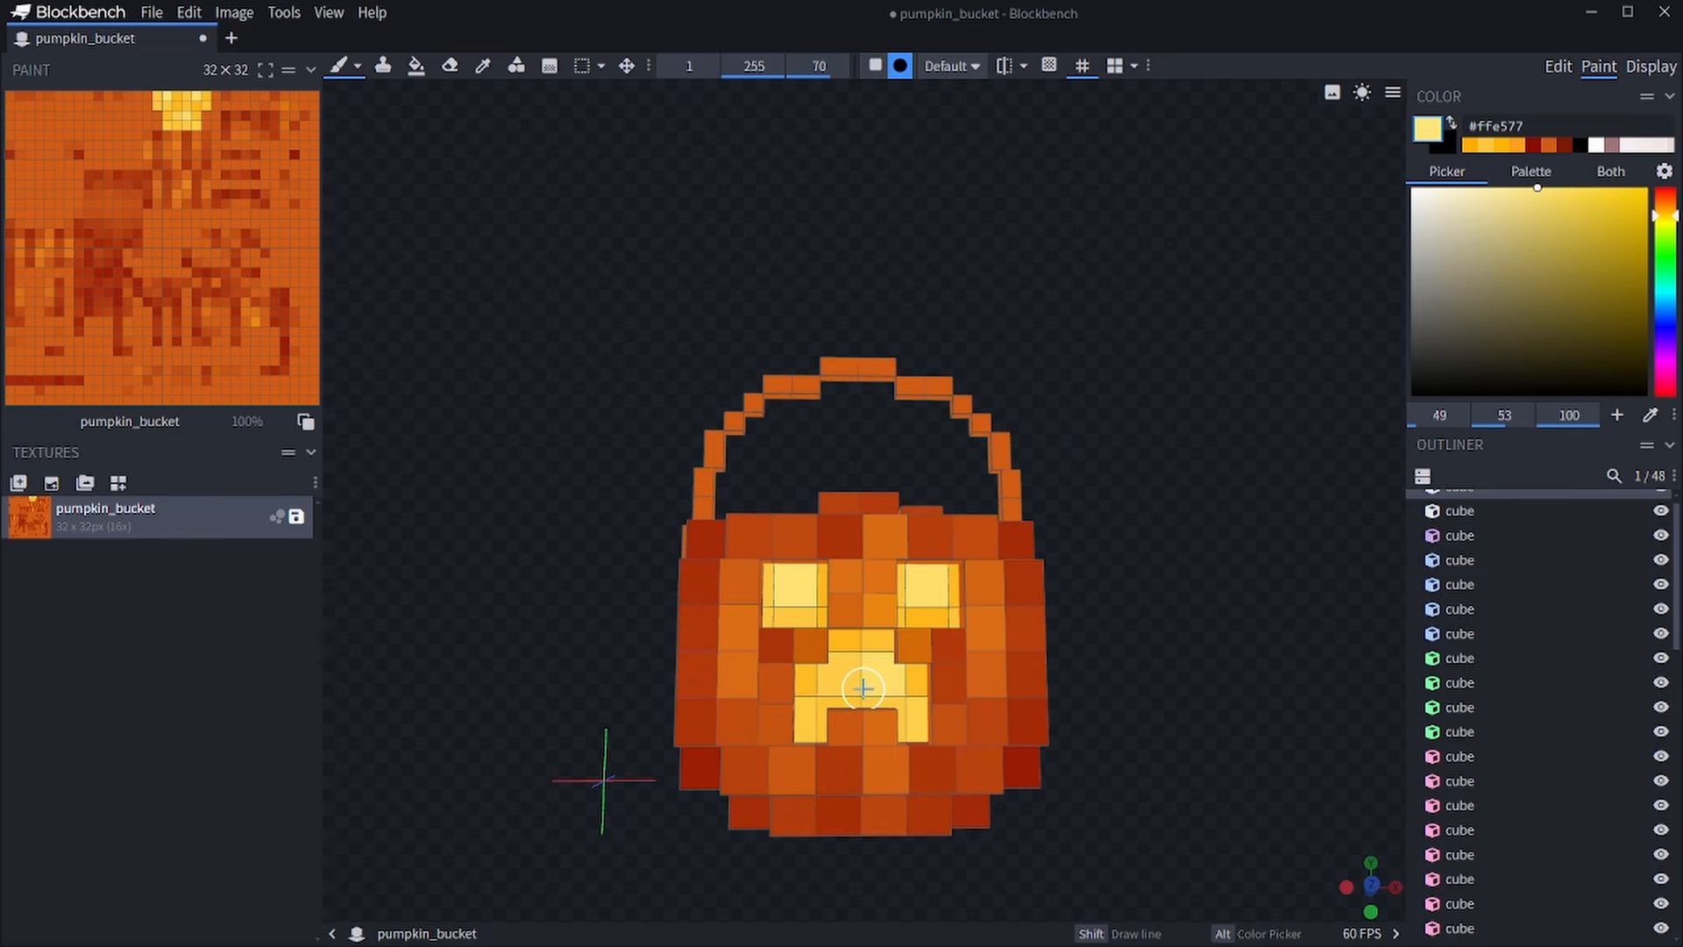
pyautogui.click(1482, 144)
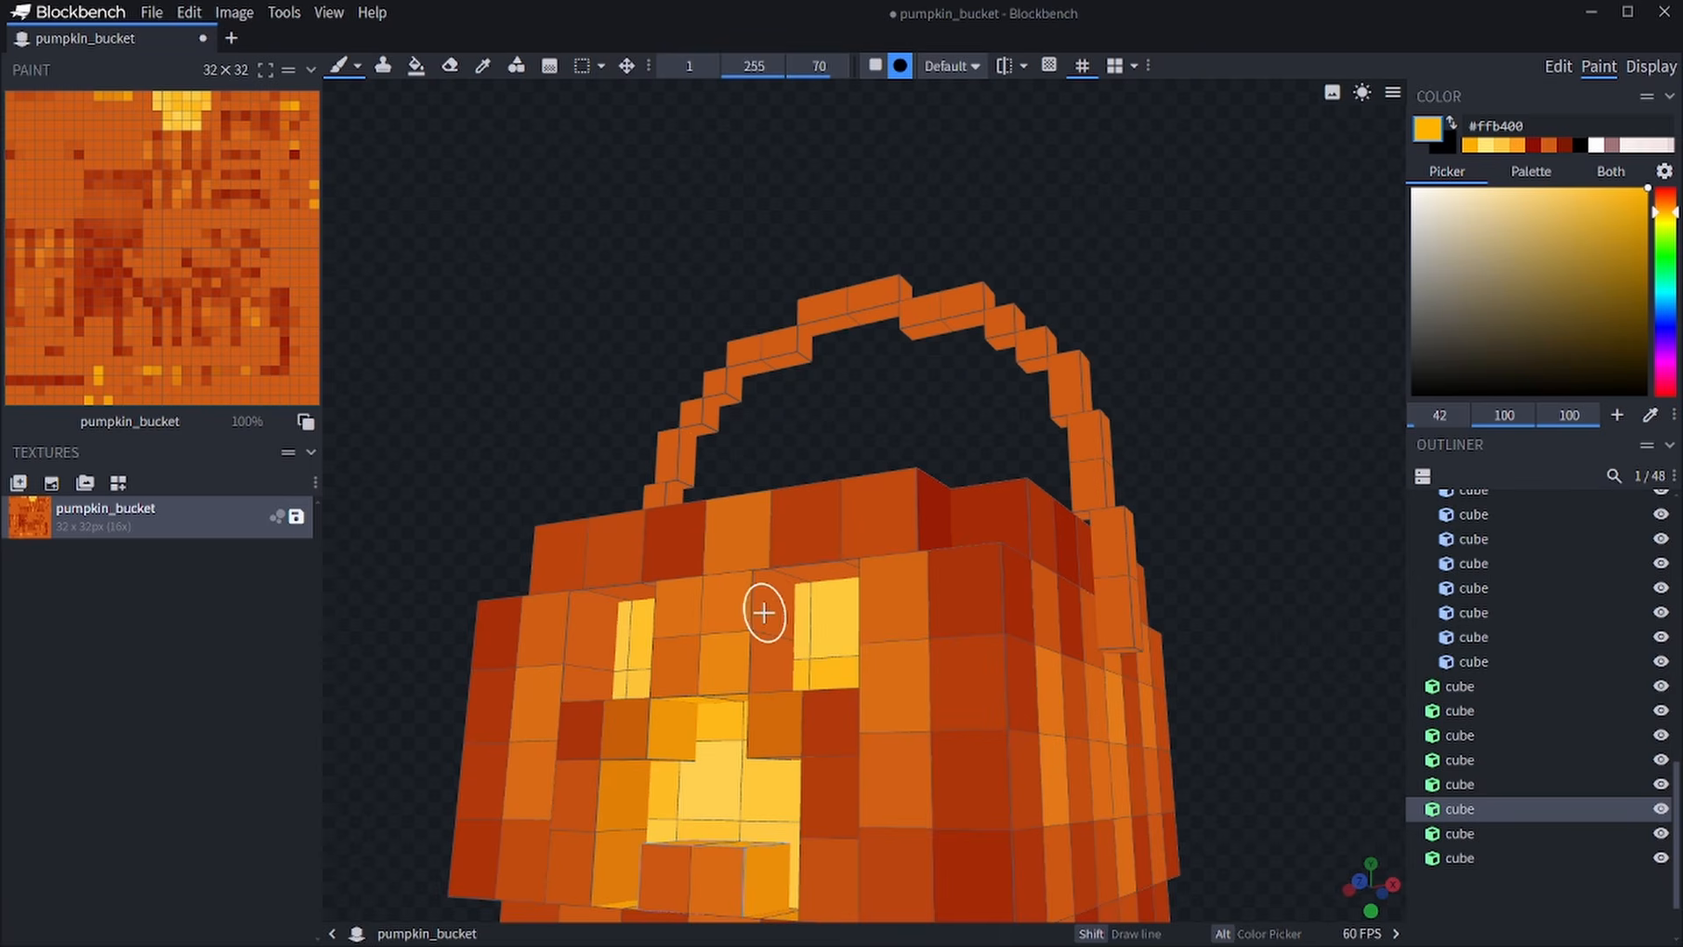
pyautogui.click(787, 624)
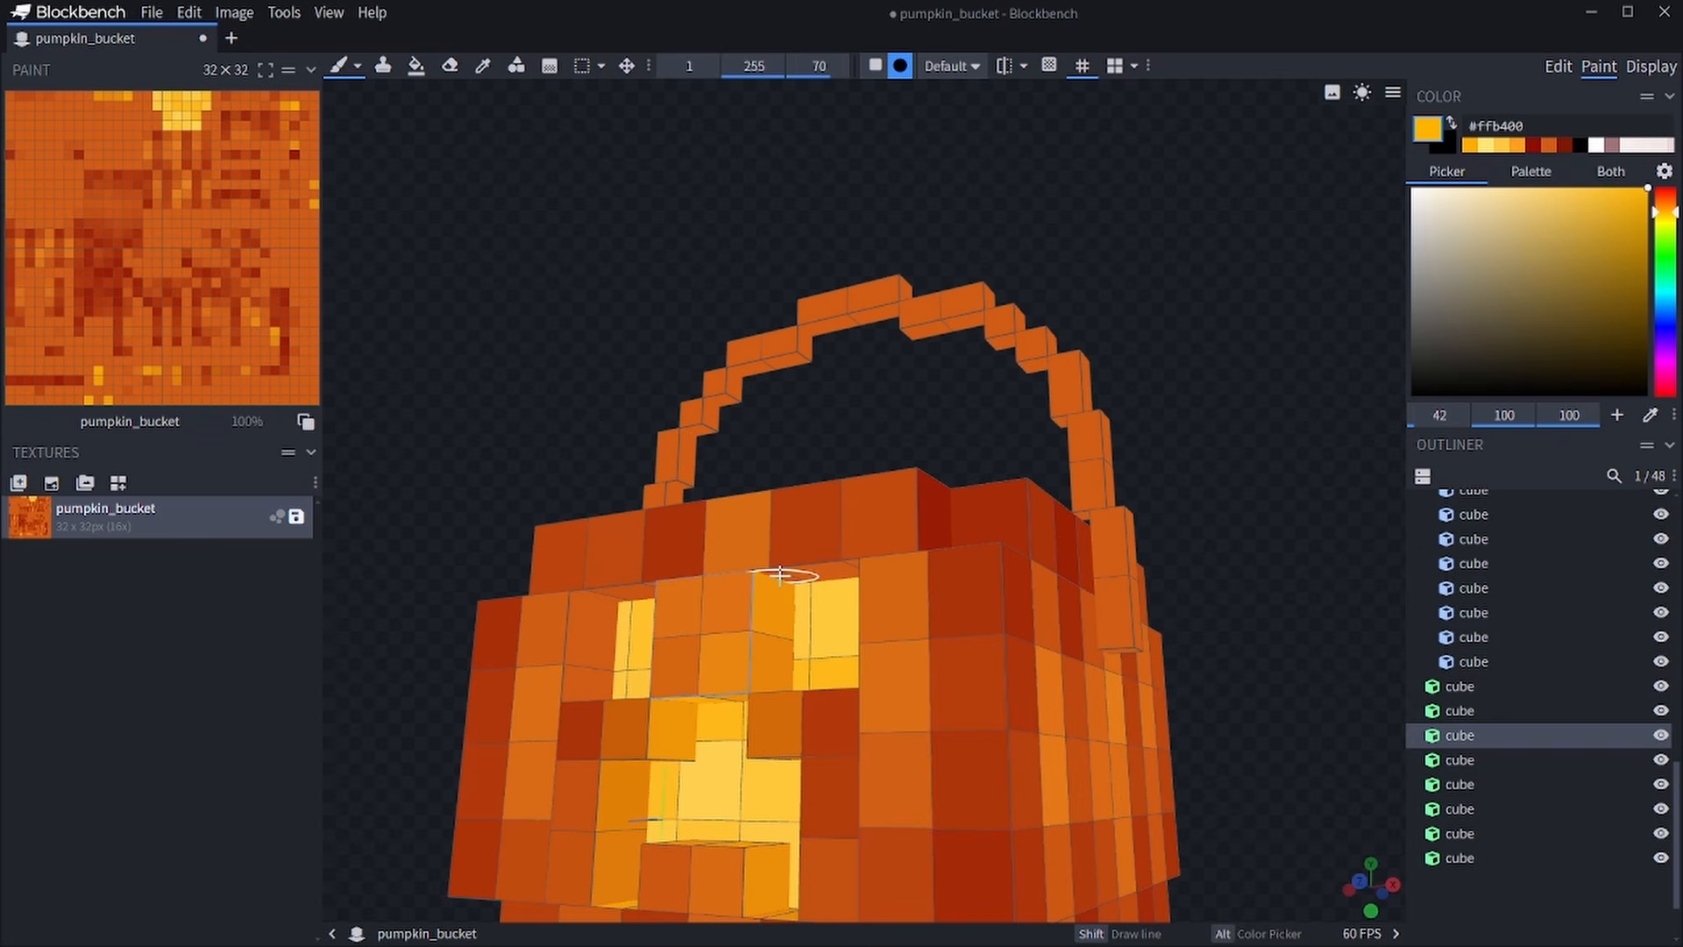
pyautogui.click(808, 575)
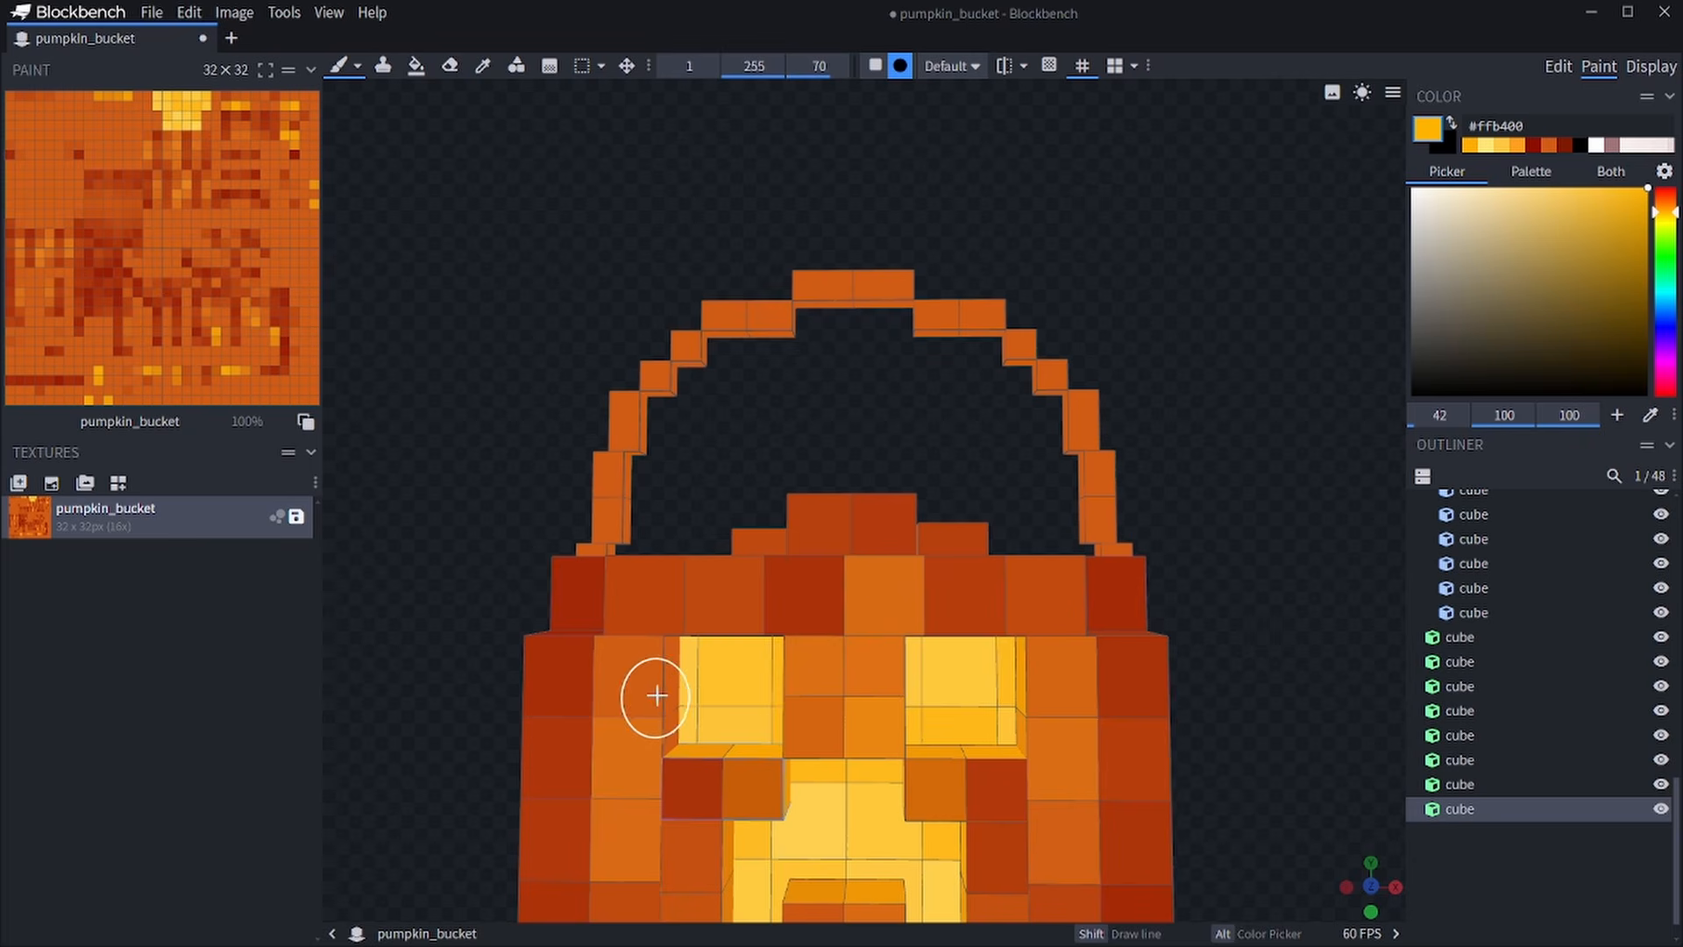
# Finish the yellow eye glow and paint the bucket handle dark #160604 with a size 1 brush at opacity 255 and softness 0.
pyautogui.click(670, 688)
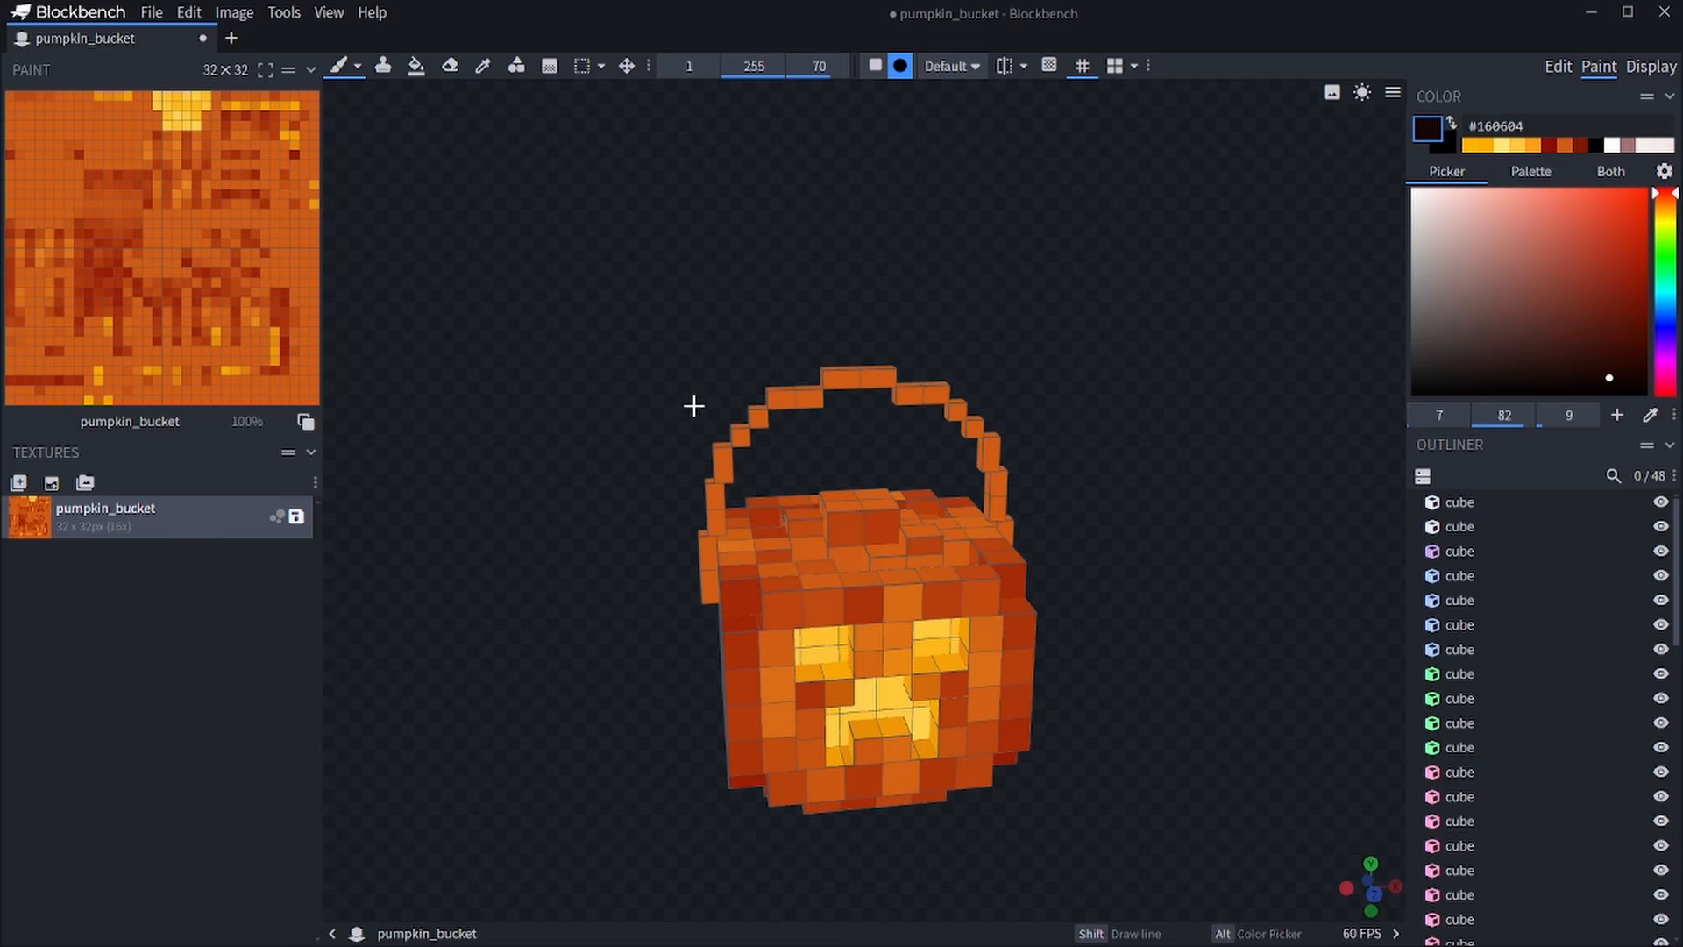
pyautogui.scroll(2, 694, 405)
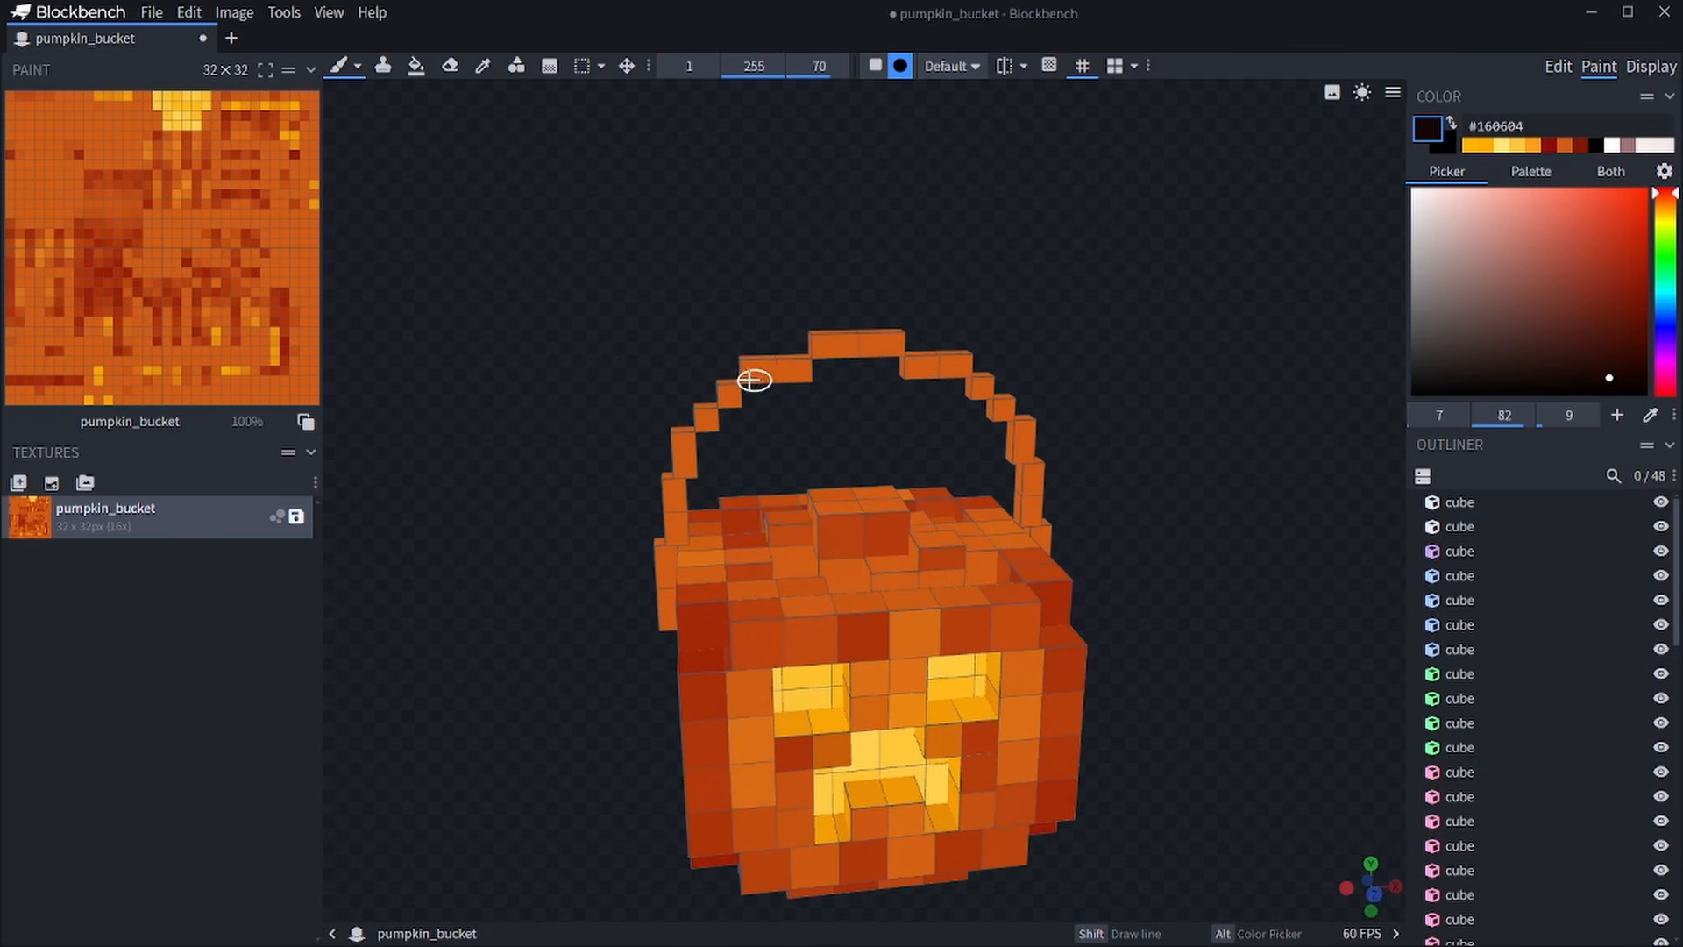
pyautogui.moveTo(755, 380); pyautogui.dragTo(870, 345)
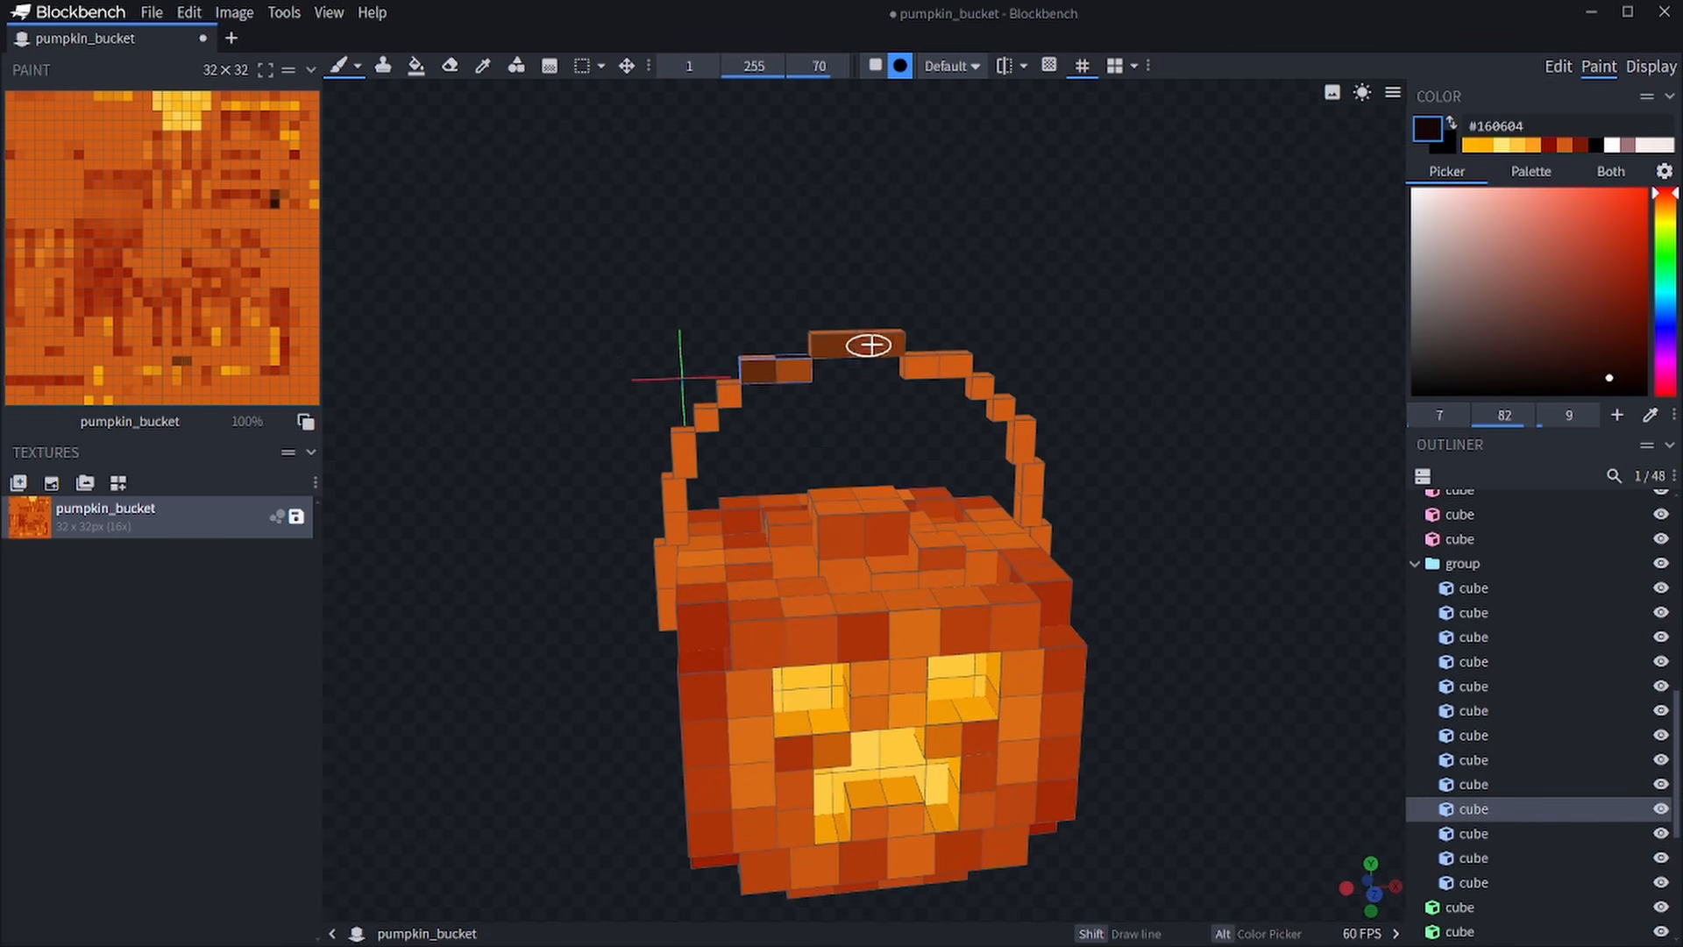
pyautogui.click(362, 69)
pyautogui.click(394, 116)
pyautogui.moveTo(712, 399); pyautogui.dragTo(837, 360)
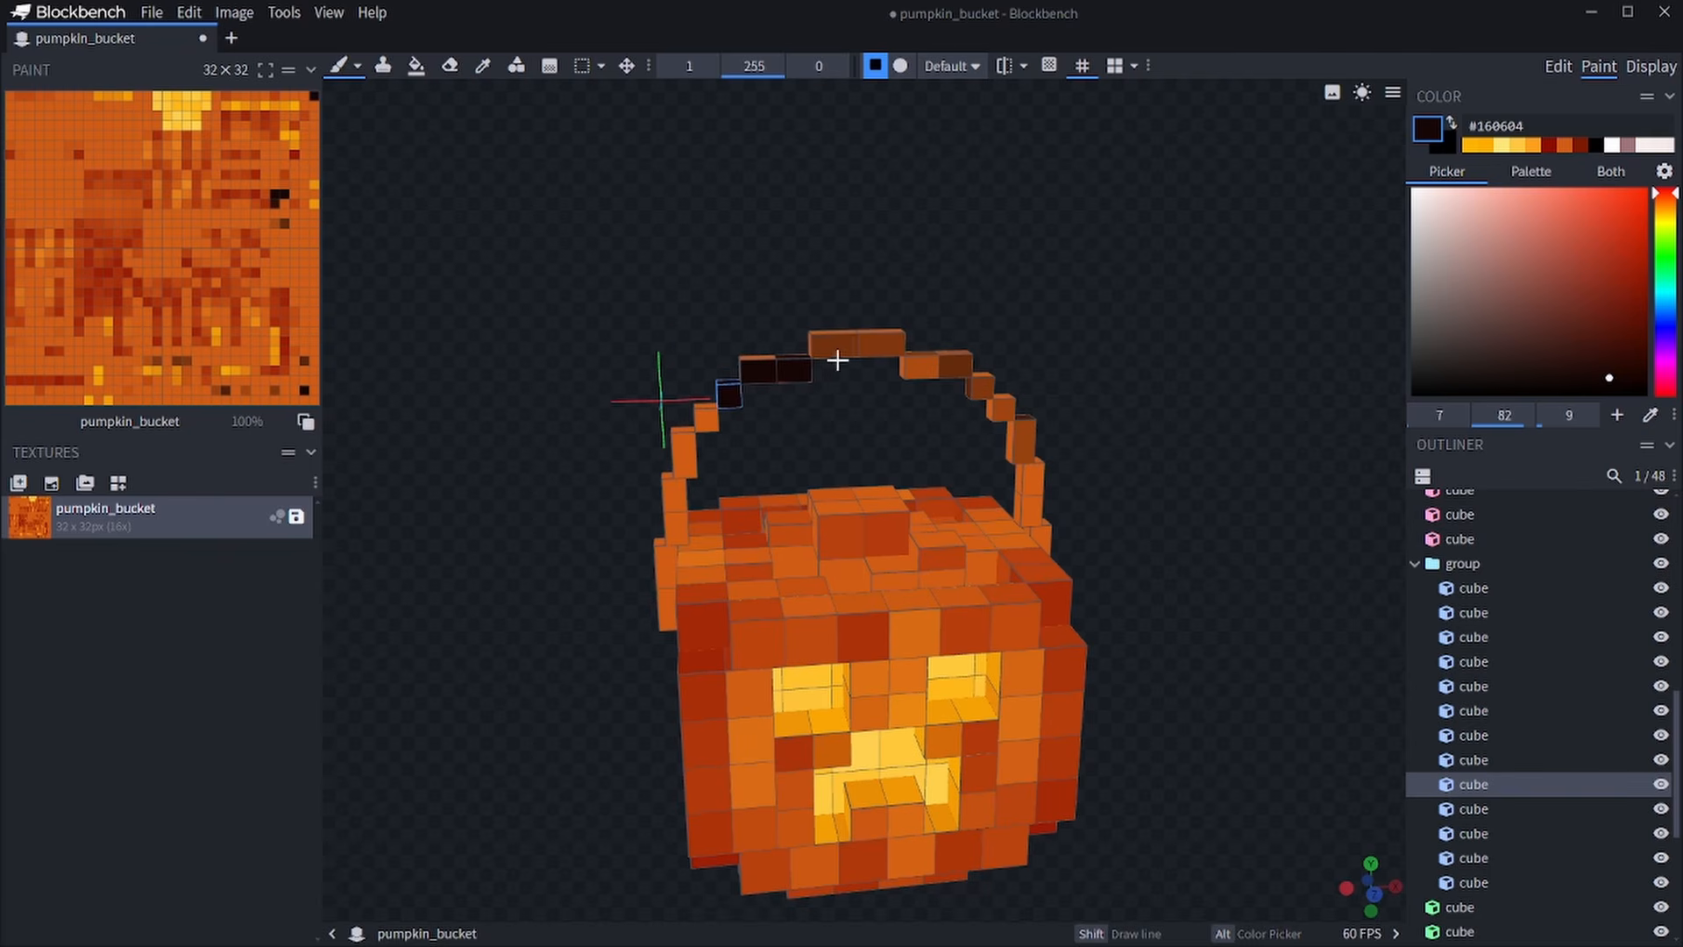
pyautogui.moveTo(1097, 425); pyautogui.dragTo(1067, 387)
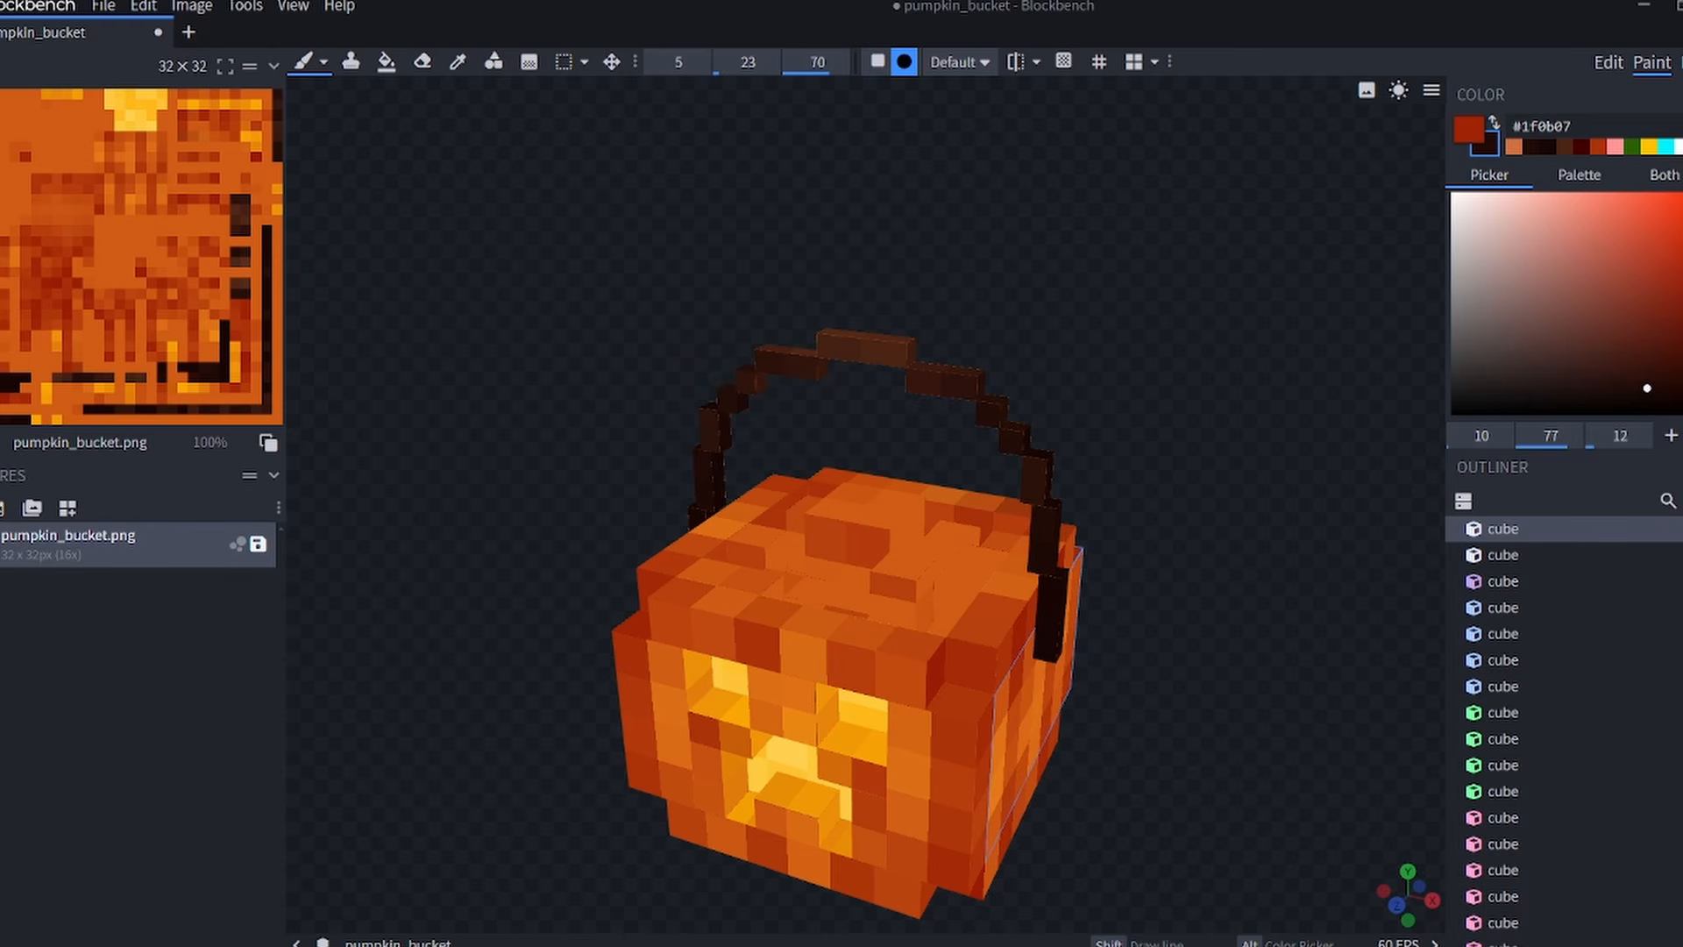
# Paint the candy filling in pink #ff40a3 and magenta #b1226c with a size 1 brush at opacity 255 and softness 0.
pyautogui.click(1682, 384)
pyautogui.click(1647, 202)
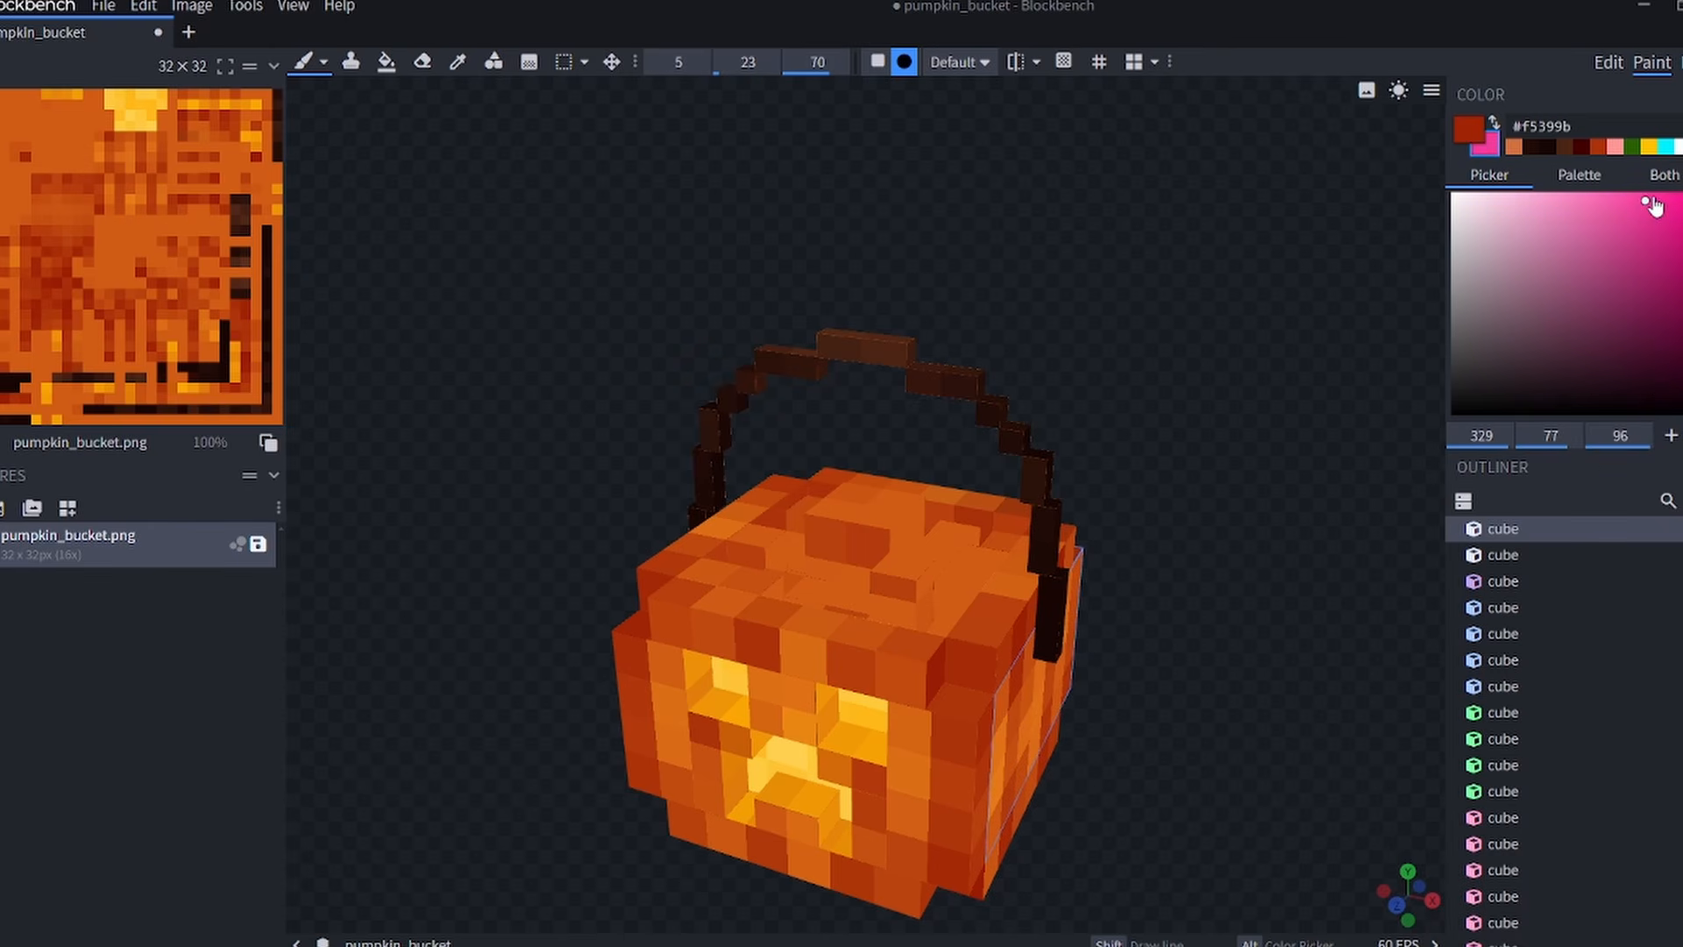
pyautogui.click(837, 539)
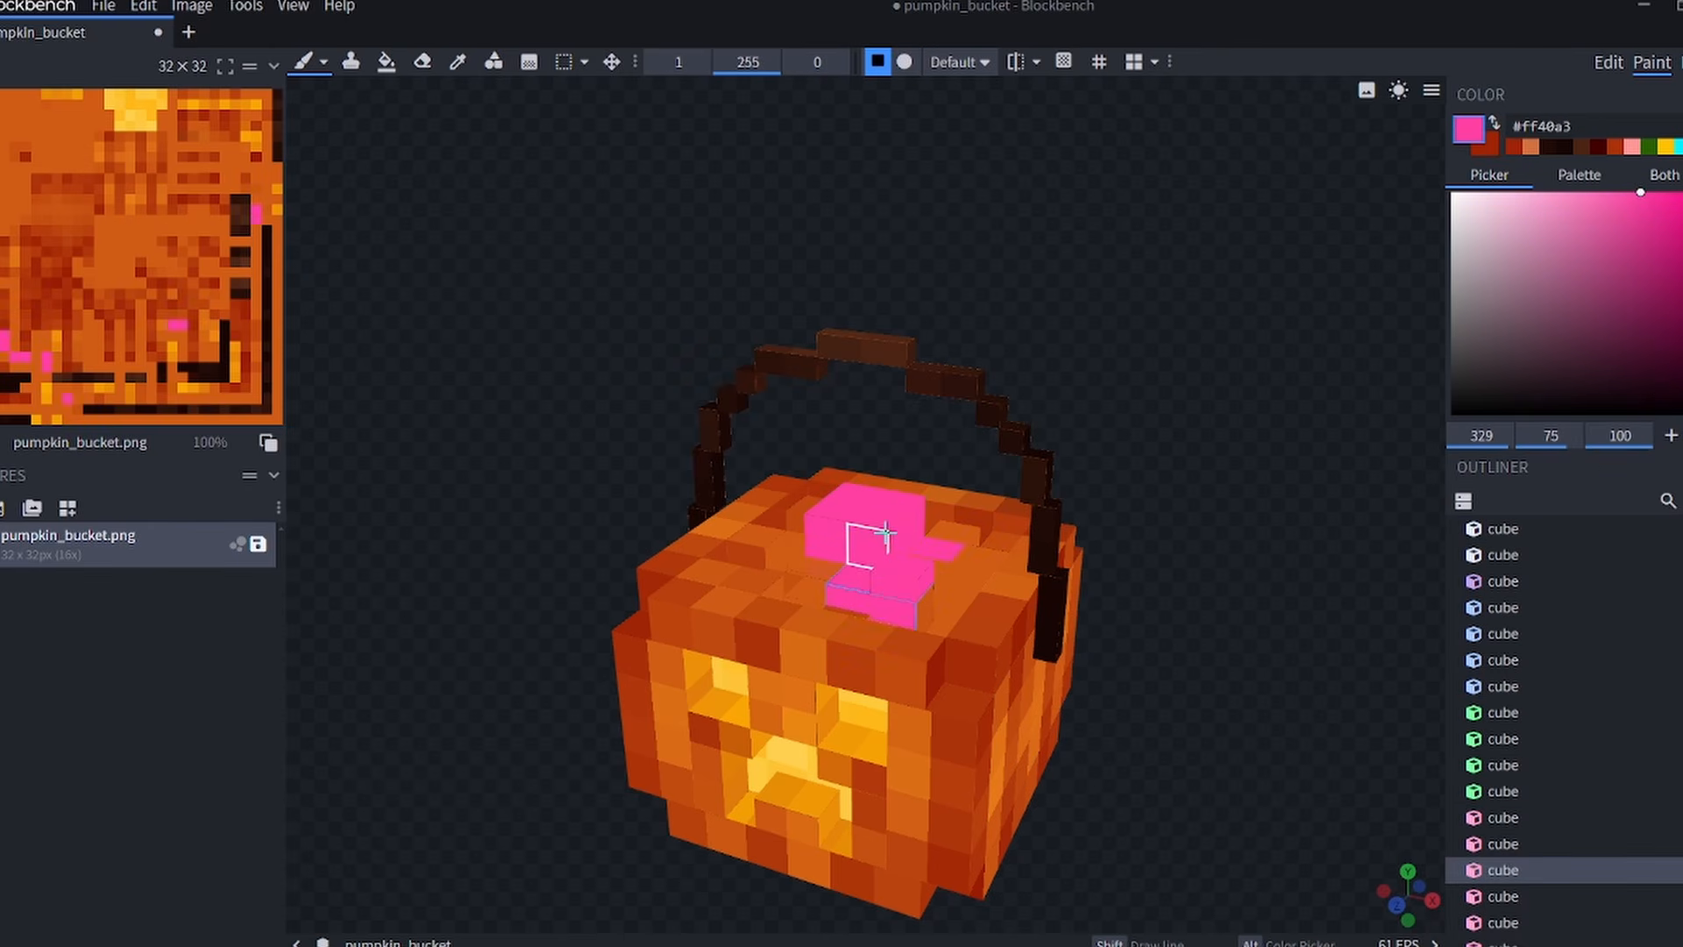
pyautogui.click(906, 560)
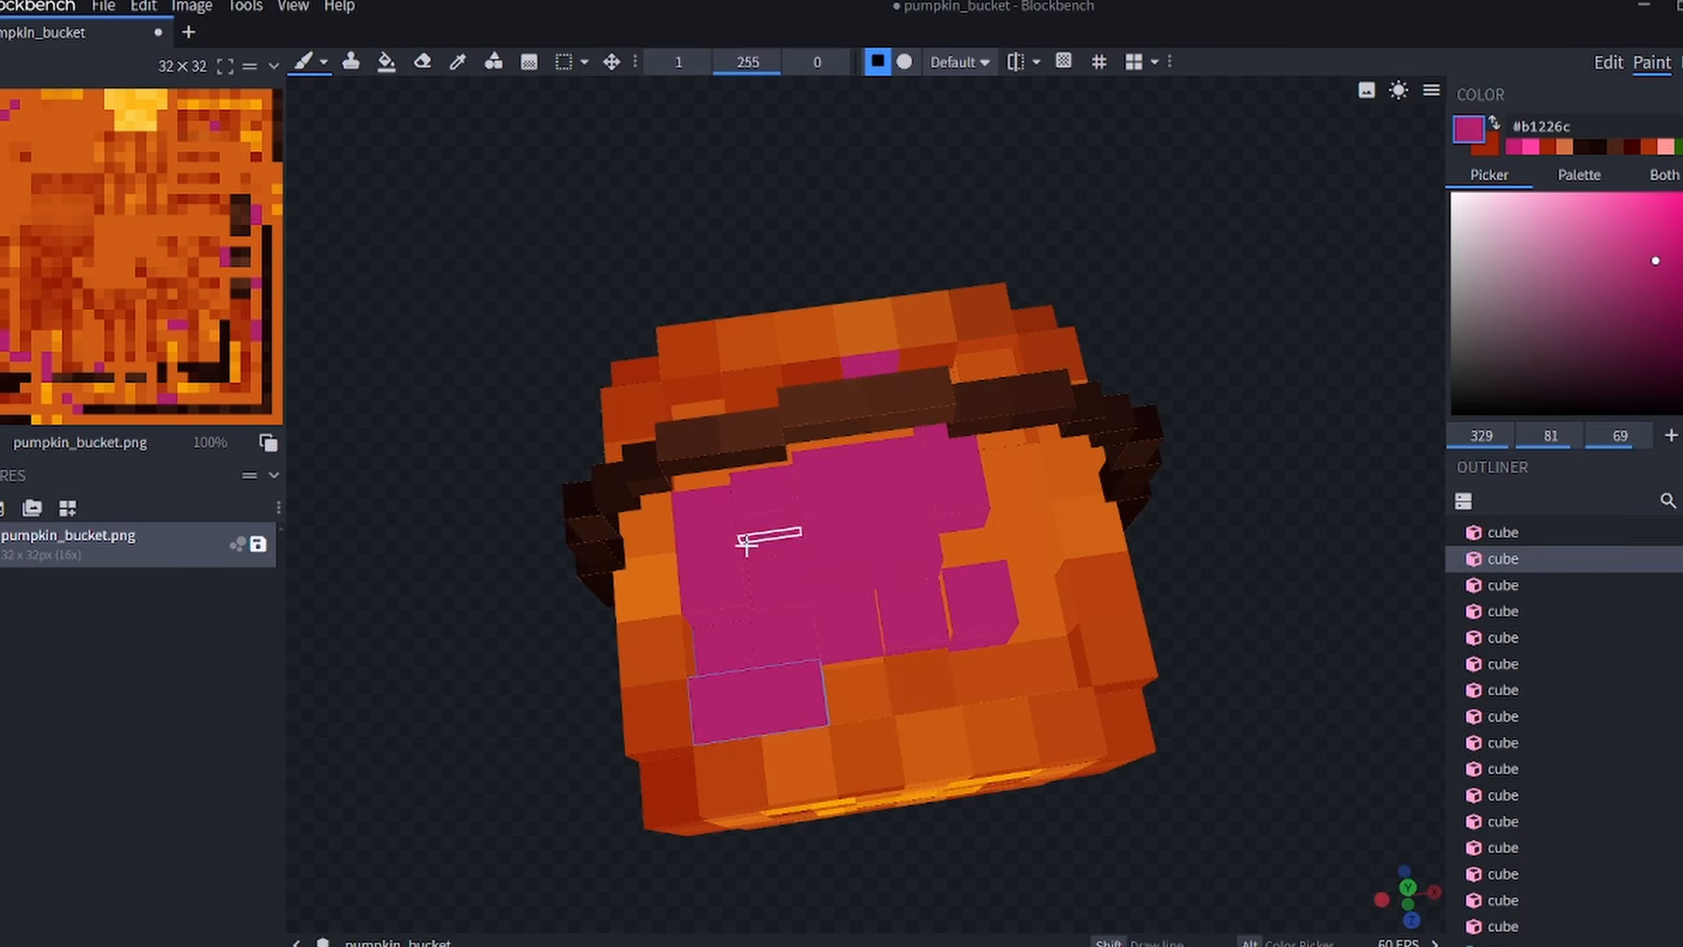
pyautogui.moveTo(931, 623); pyautogui.dragTo(925, 681)
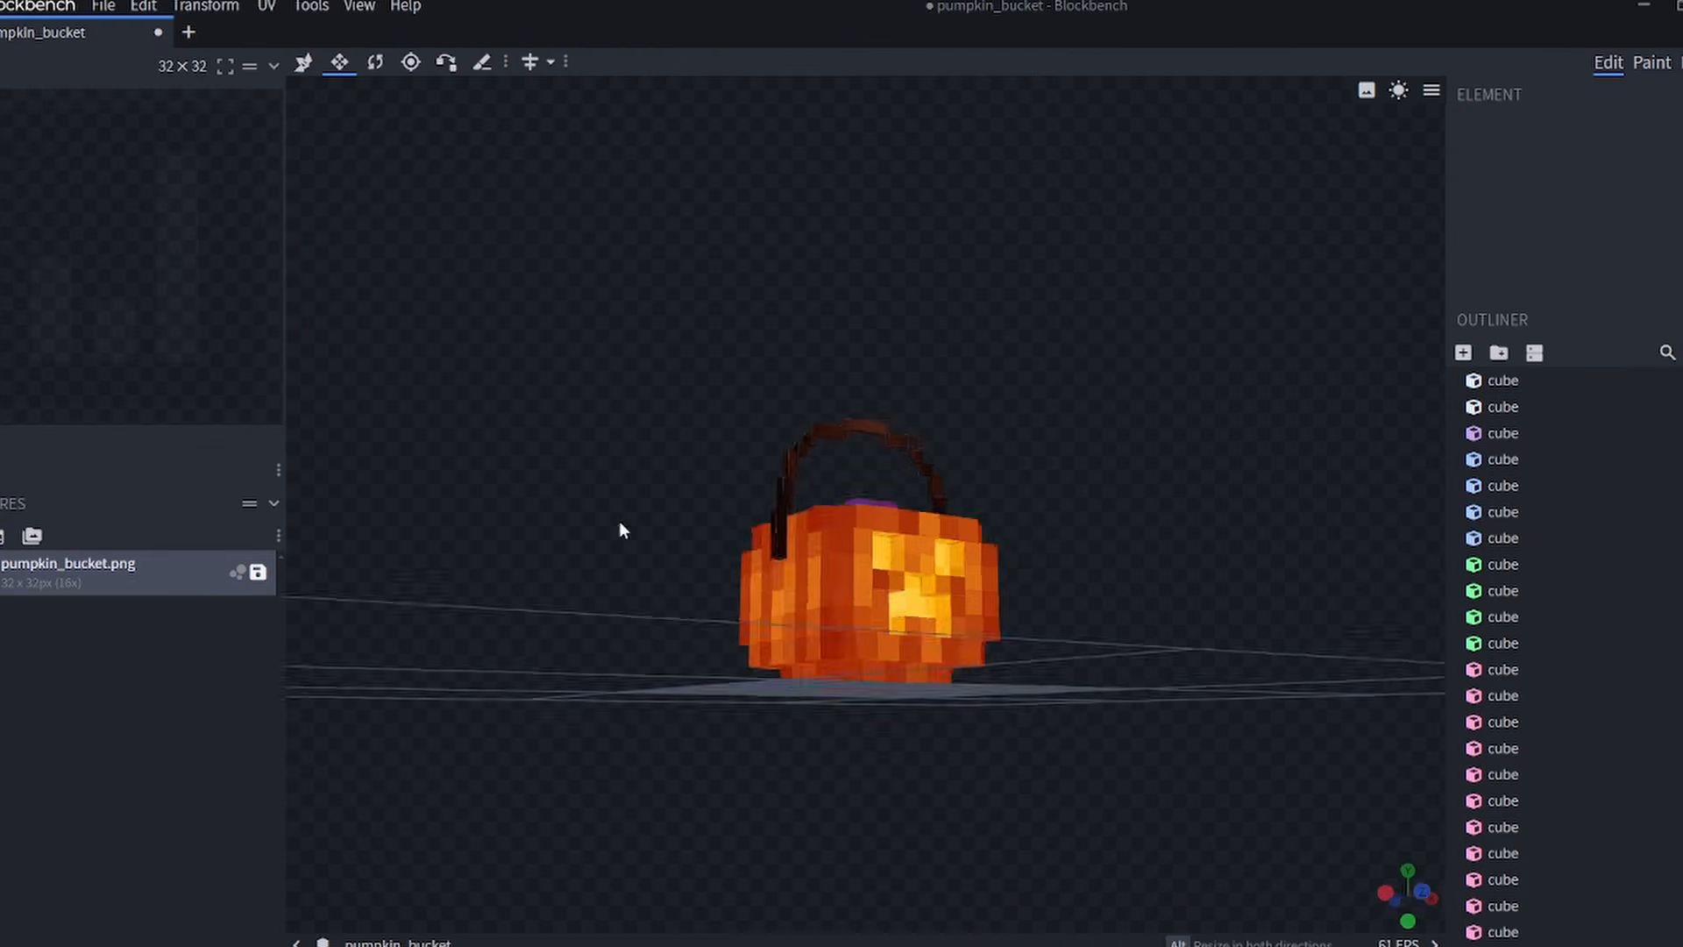
# Pose the bucket in the player model's right hand with rotation -115.85, -11.7, 179.38 and translation 0.25, -4, -3.
pyautogui.moveTo(619, 521)
pyautogui.mouseDown()
pyautogui.moveTo(374, 518)
pyautogui.moveTo(575, 532)
pyautogui.moveTo(1034, 617)
pyautogui.moveTo(419, 568)
pyautogui.moveTo(589, 508)
pyautogui.mouseUp()
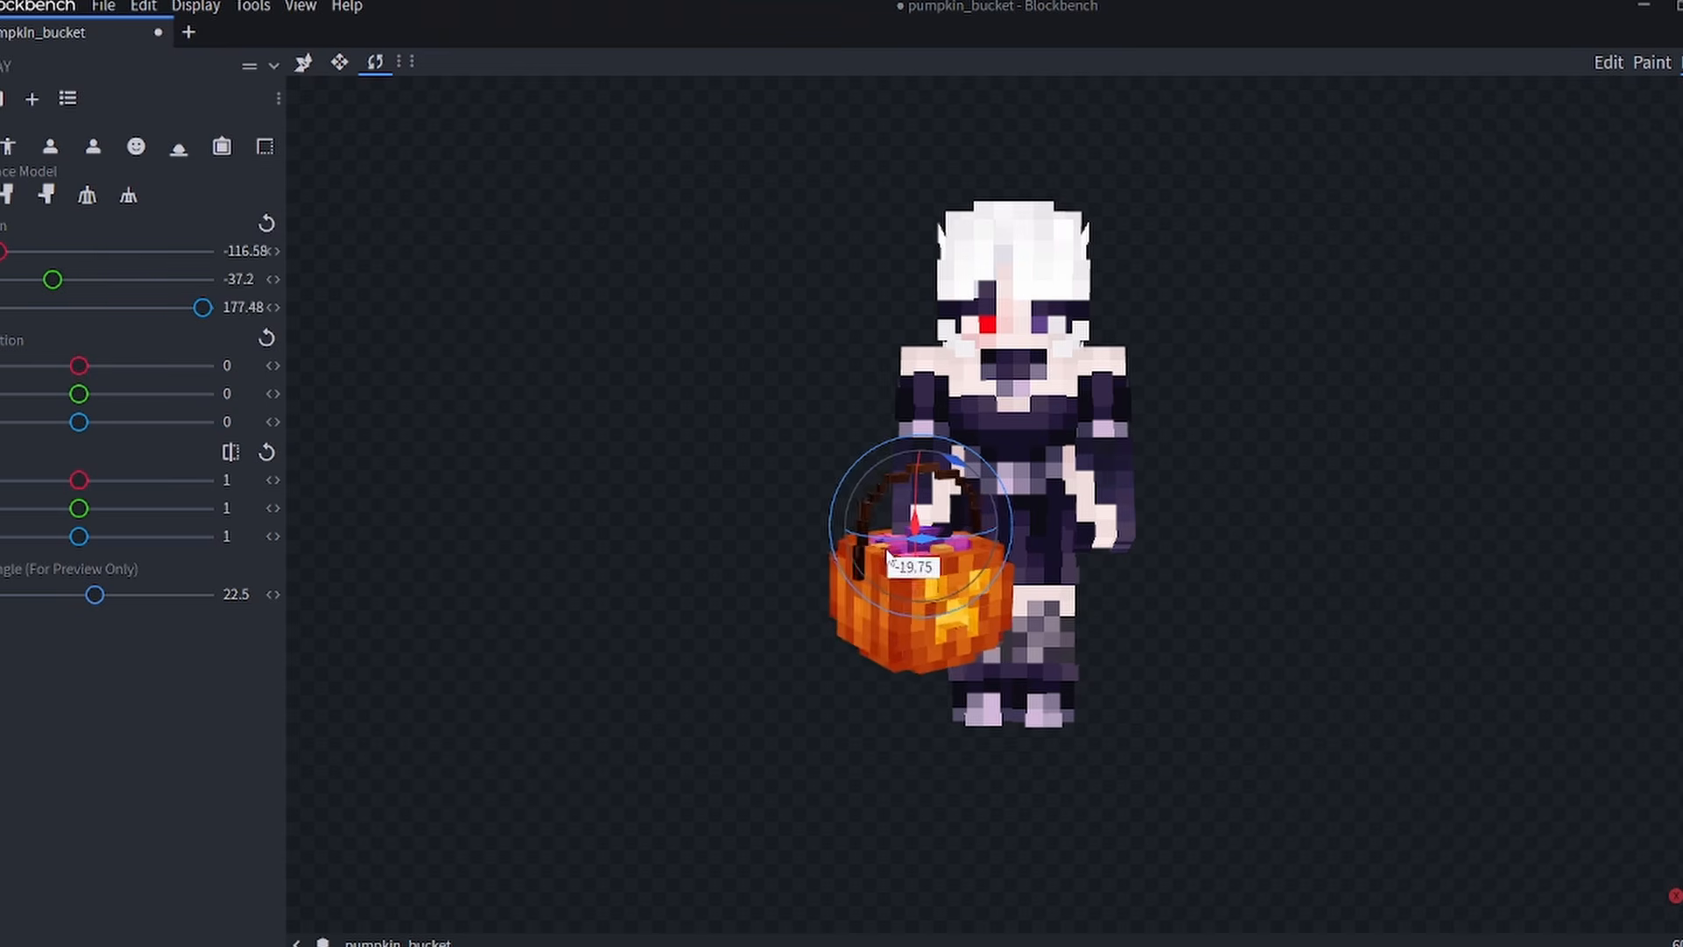
pyautogui.moveTo(880, 556); pyautogui.dragTo(856, 556)
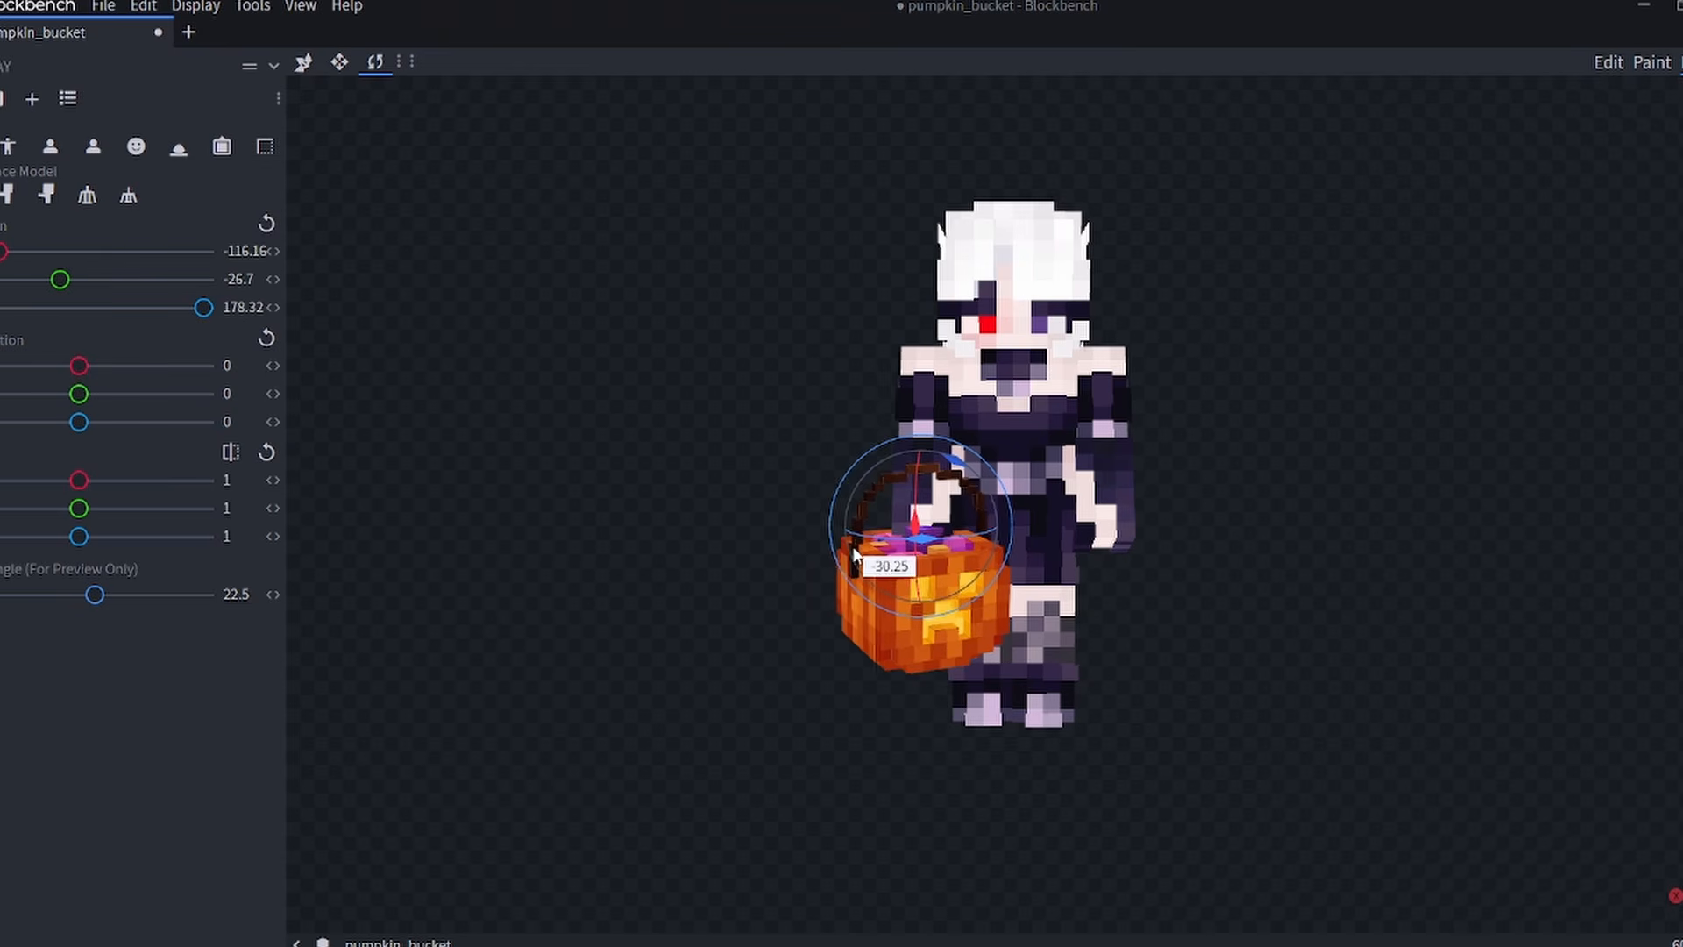
pyautogui.click(303, 62)
pyautogui.moveTo(924, 470); pyautogui.dragTo(921, 514)
pyautogui.moveTo(815, 650); pyautogui.dragTo(1015, 540)
pyautogui.moveTo(1221, 599); pyautogui.dragTo(880, 544)
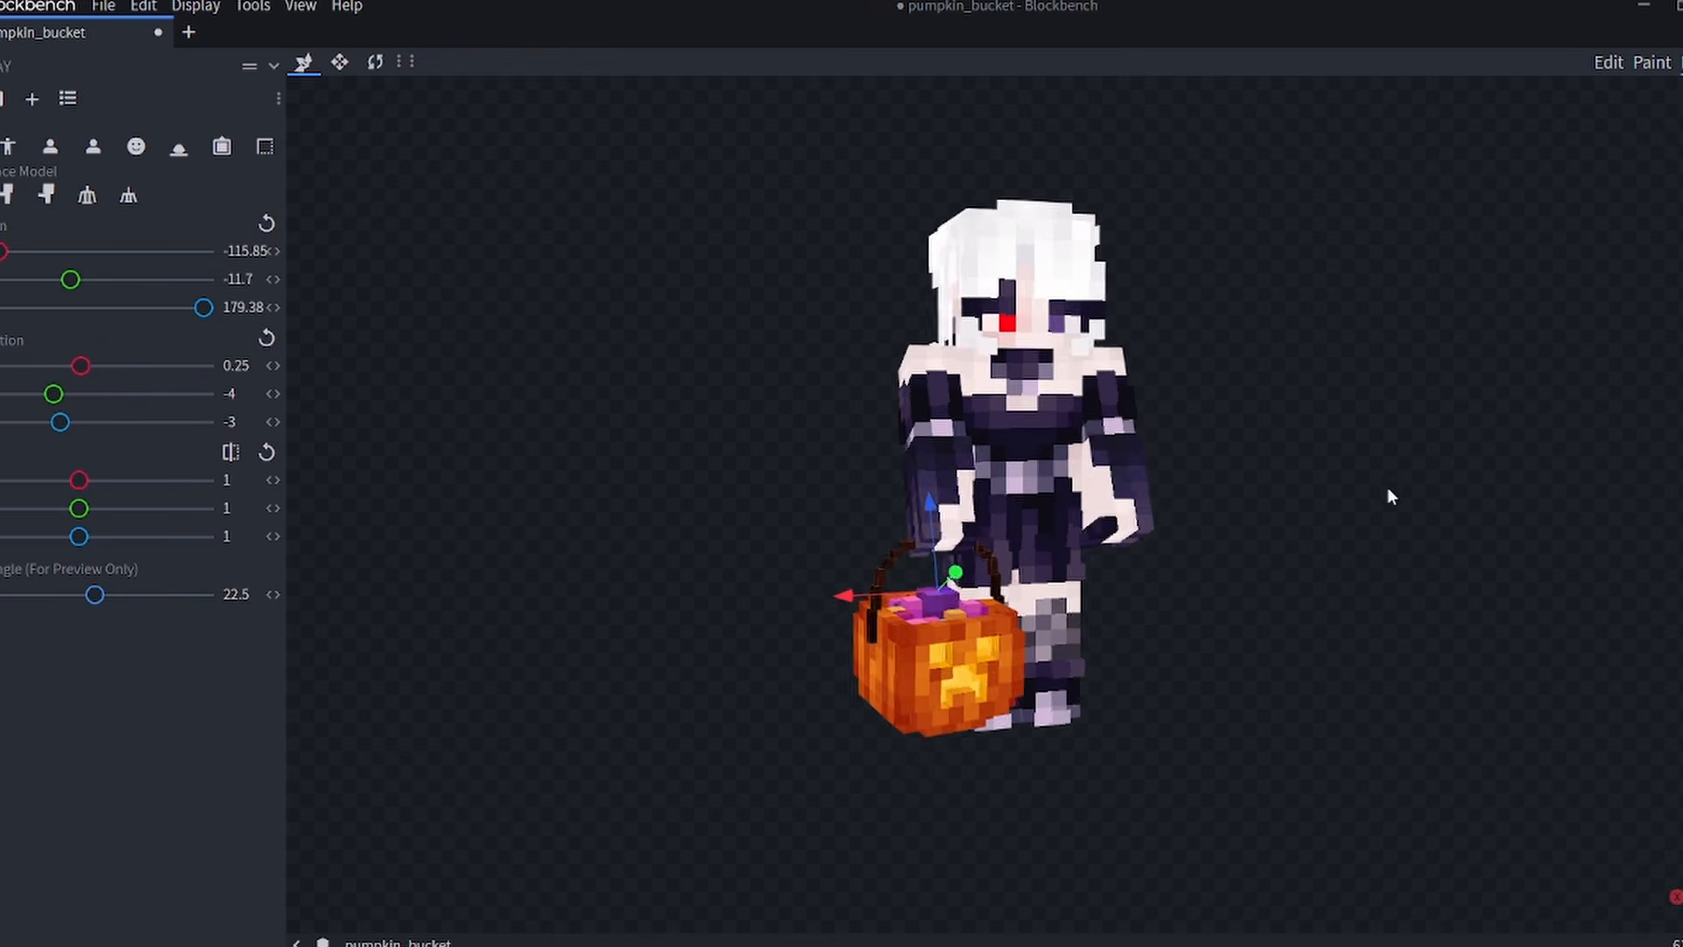
# Fit the bucket over the player model's head with rotation 180, 2, 180, translation 0, 9.5, -0.5 and uniform scale of about 2.41.
pyautogui.moveTo(1390, 492); pyautogui.dragTo(447, 447)
pyautogui.press('r')
pyautogui.click(146, 144)
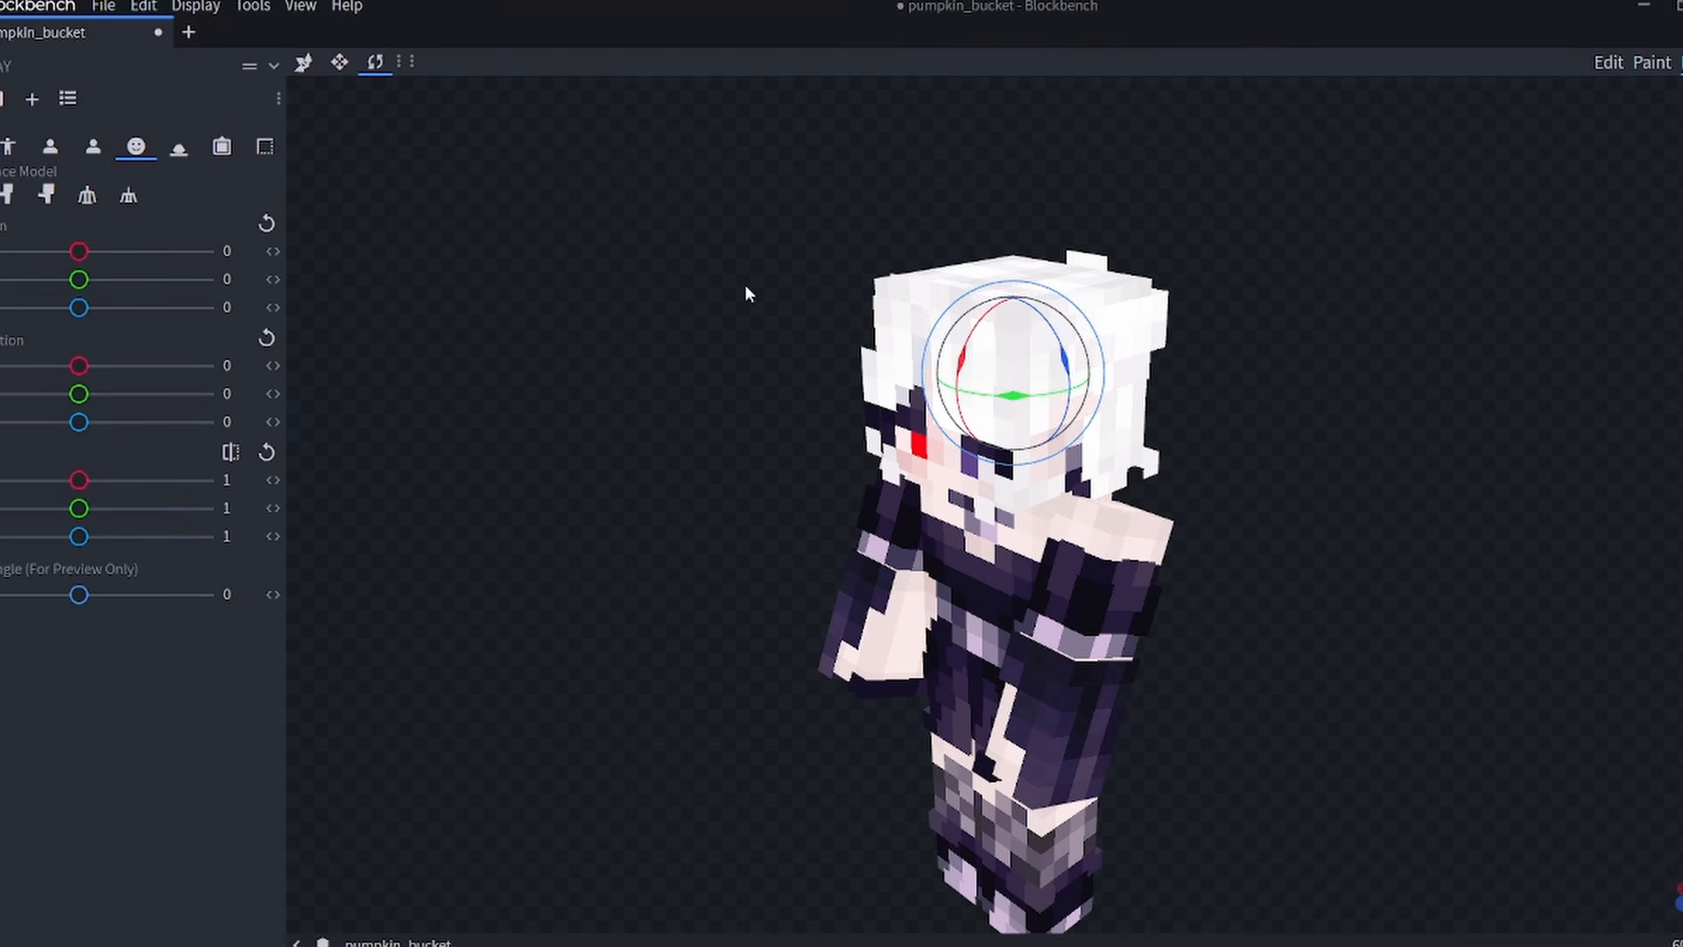
pyautogui.moveTo(1406, 533); pyautogui.dragTo(1550, 506)
pyautogui.press('s')
pyautogui.keyDown('shift'); pyautogui.moveTo(1108, 369); pyautogui.dragTo(1210, 391); pyautogui.keyUp('shift')
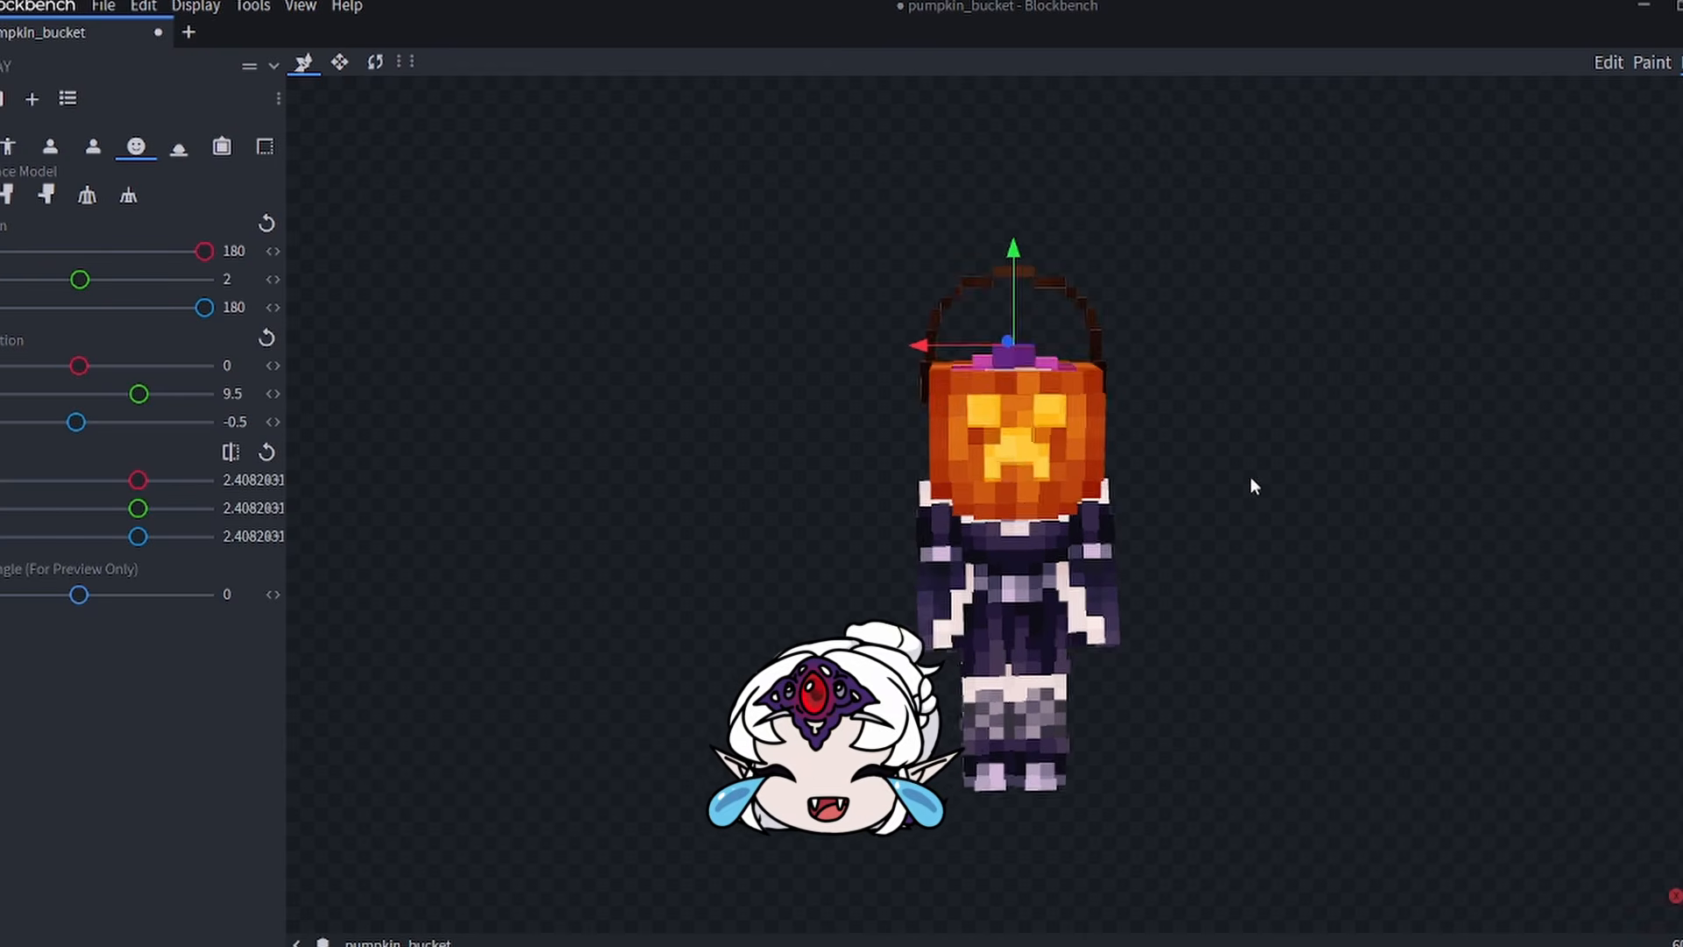
pyautogui.moveTo(1254, 485); pyautogui.dragTo(1226, 580)
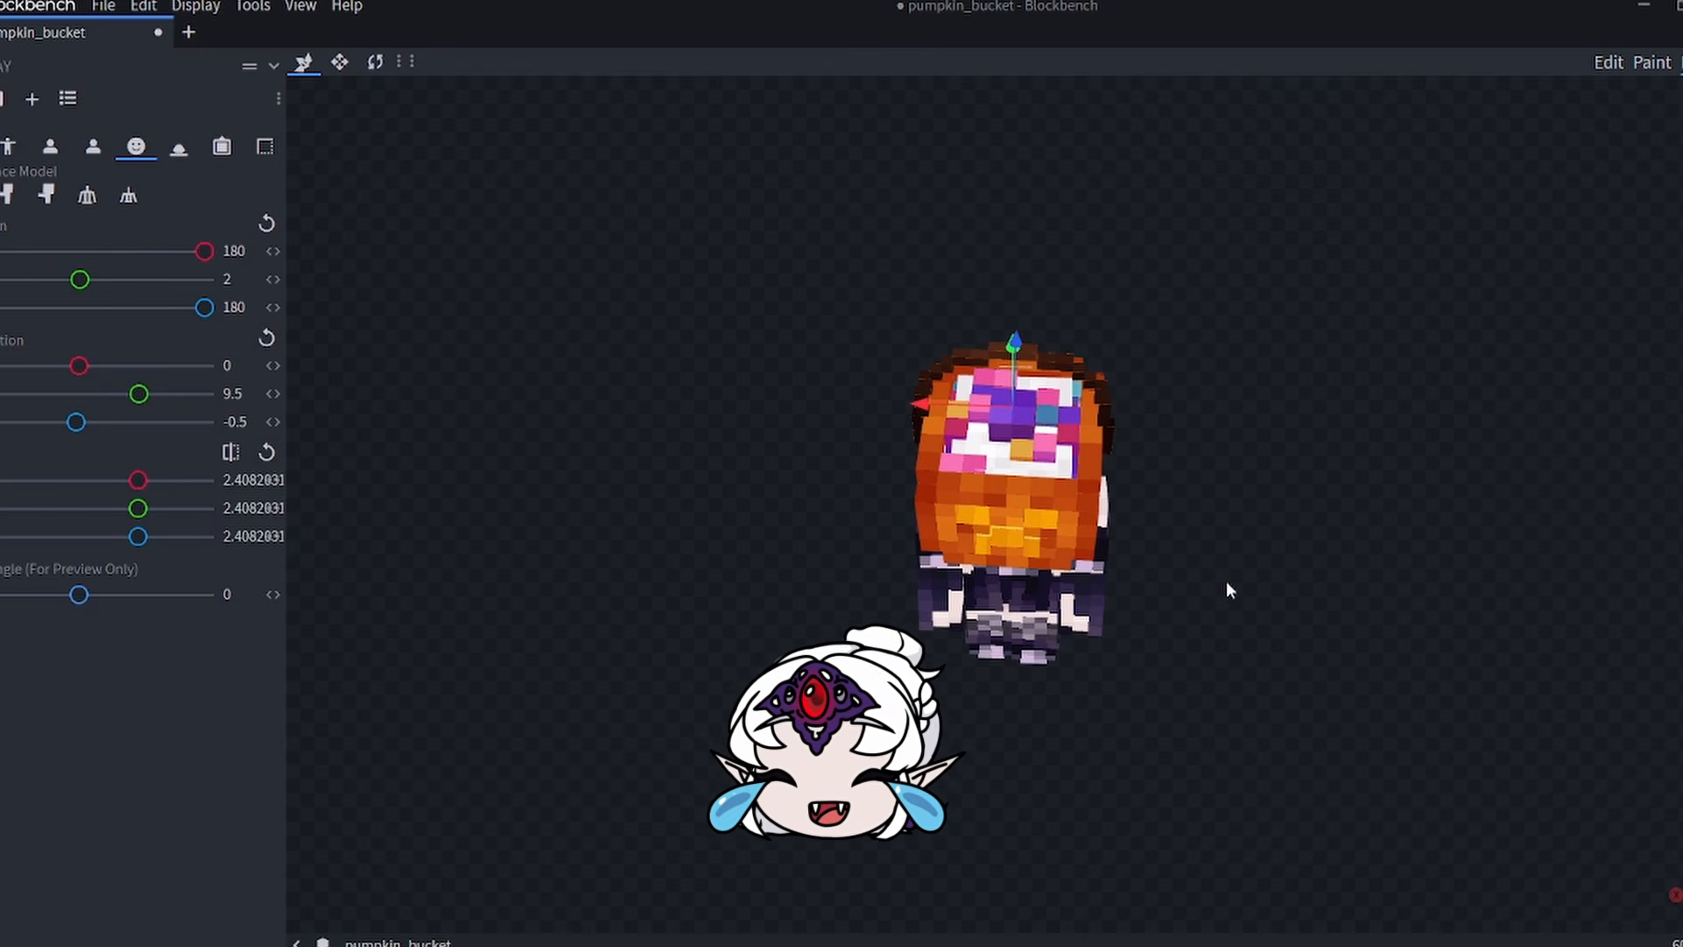
pyautogui.scroll(4, 1021, 430)
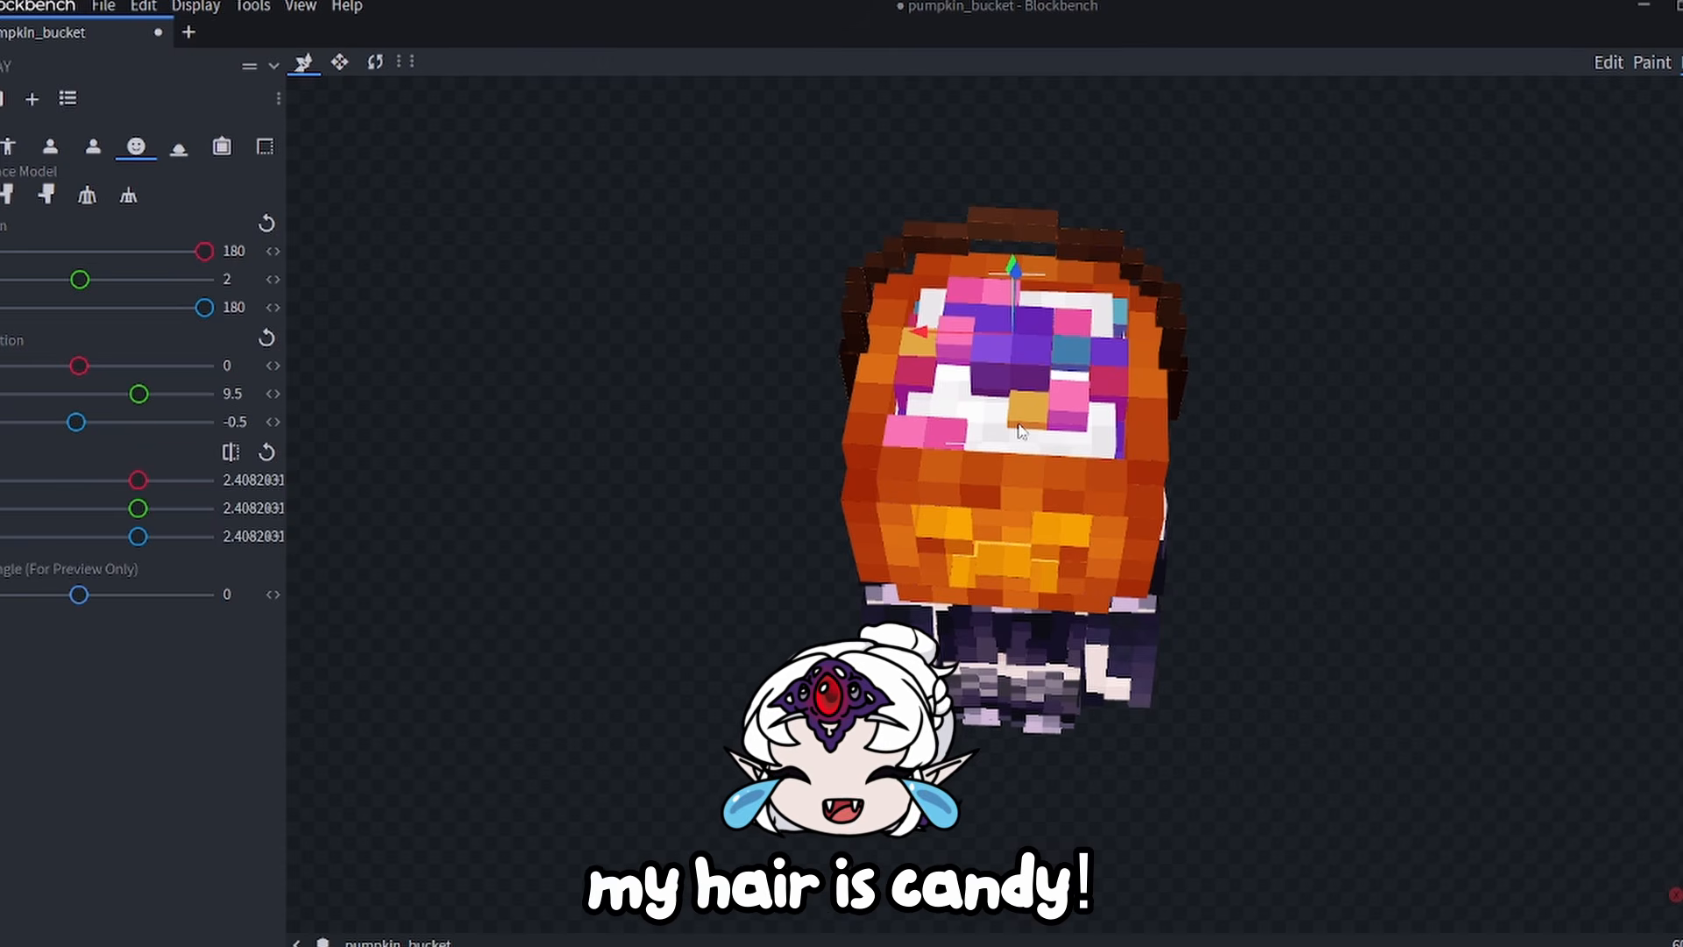
pyautogui.moveTo(1195, 422); pyautogui.dragTo(1157, 393)
pyautogui.scroll(-3, 1160, 447)
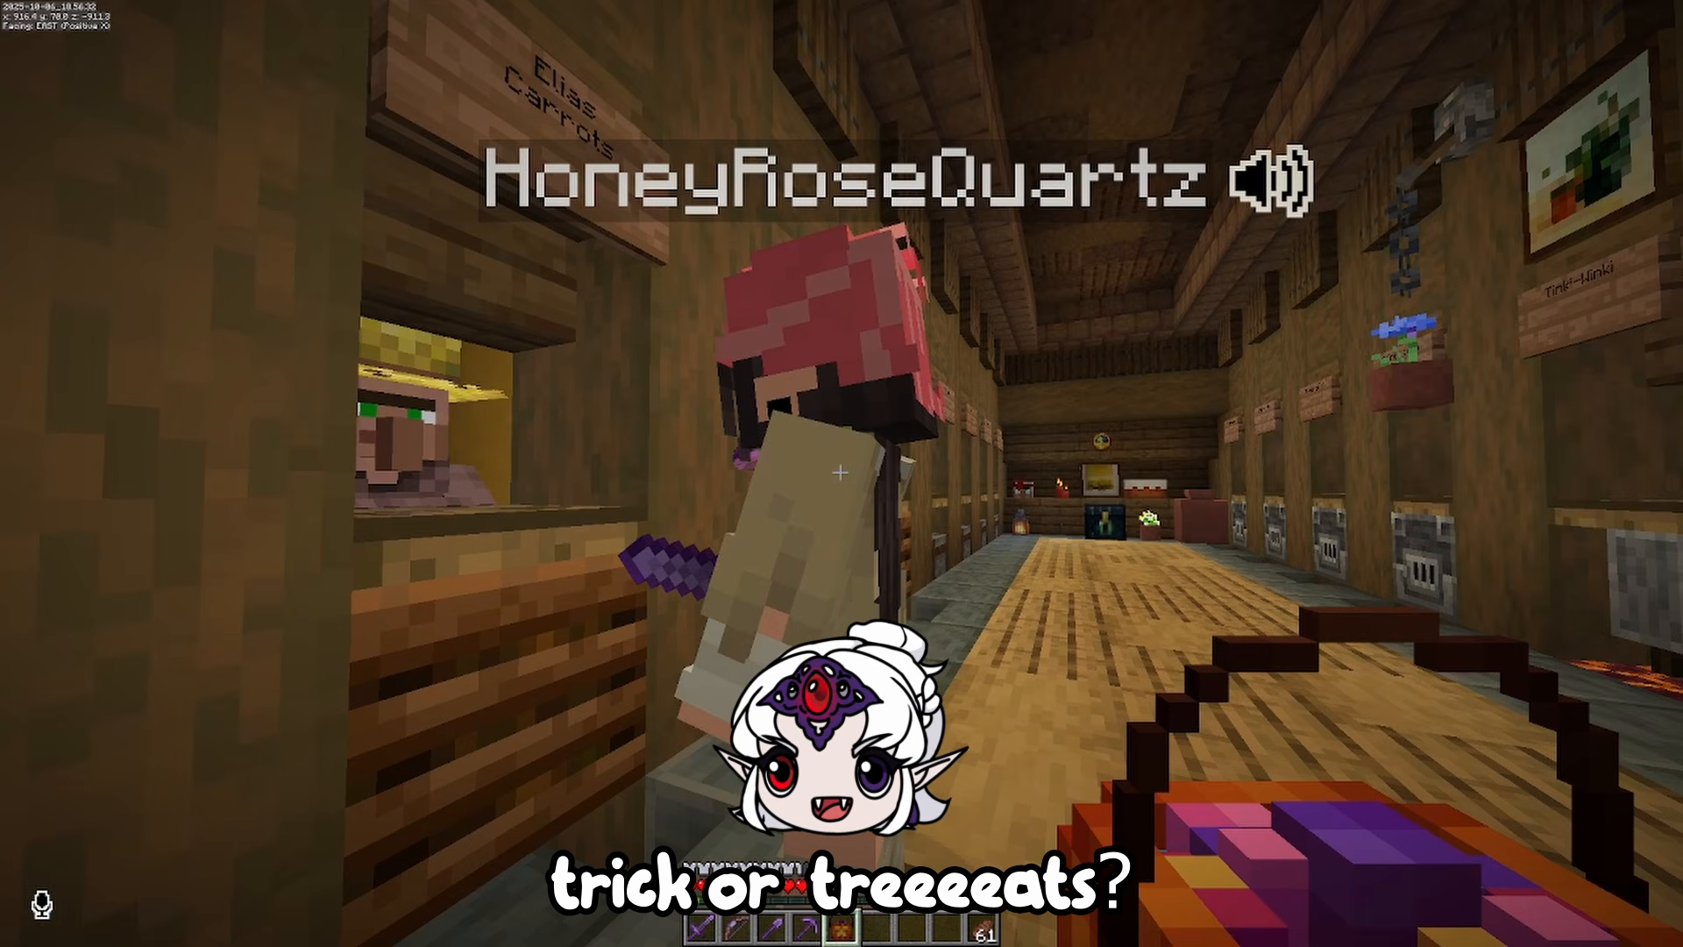
pyautogui.press('s')
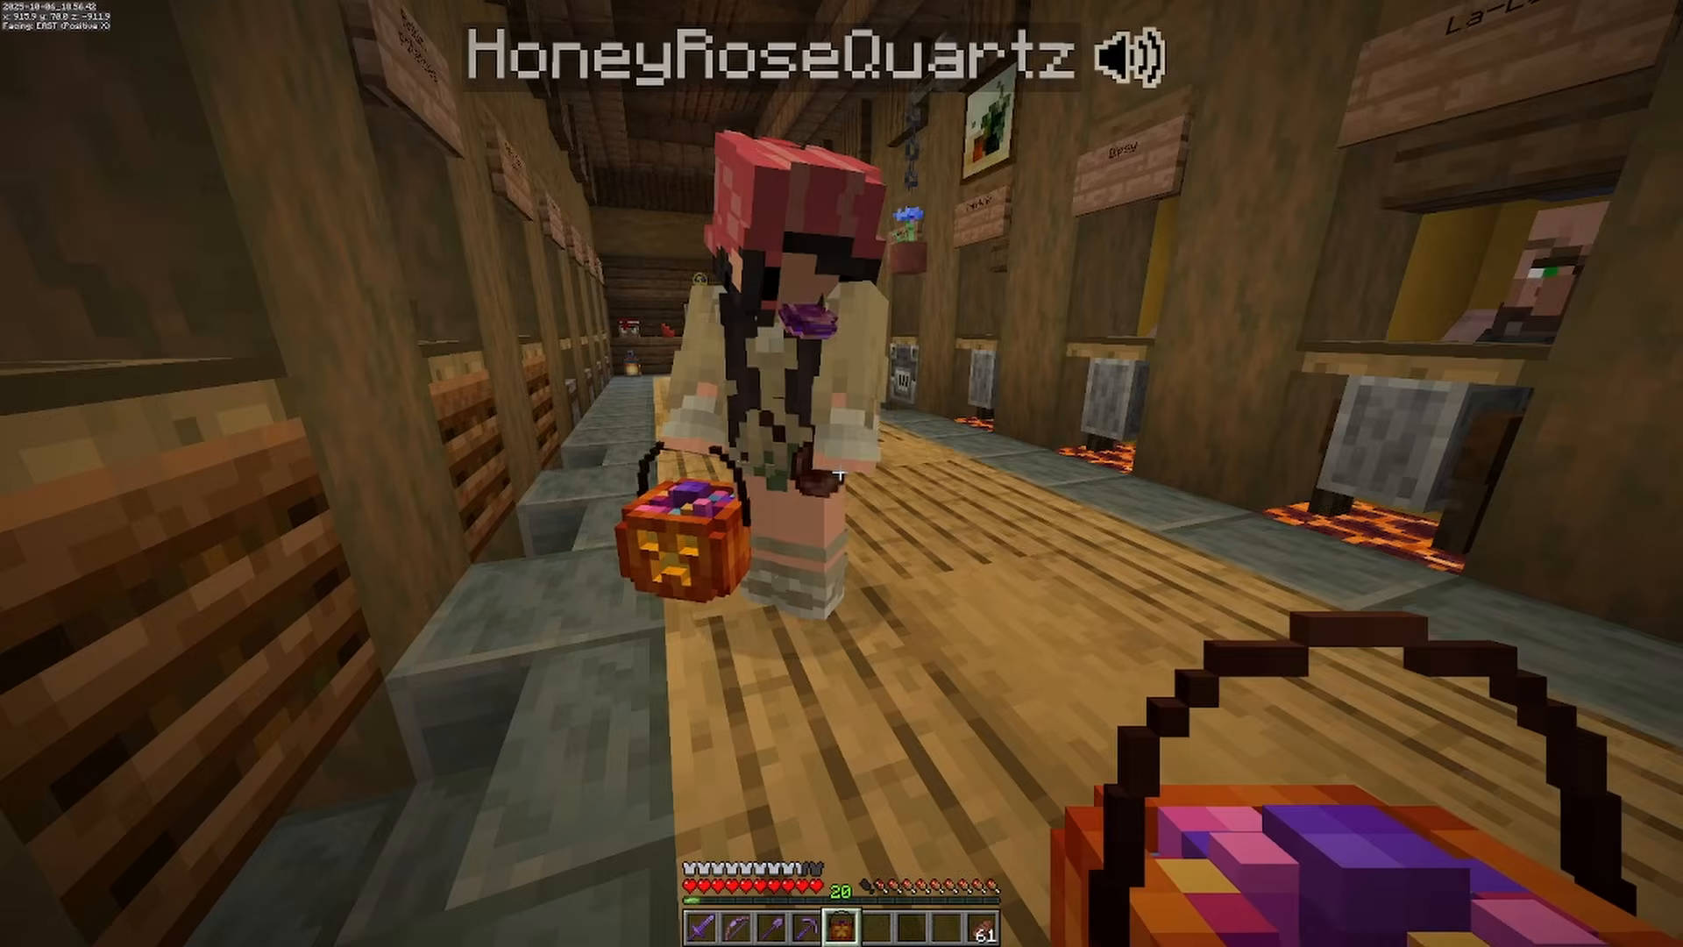
pyautogui.press('d')
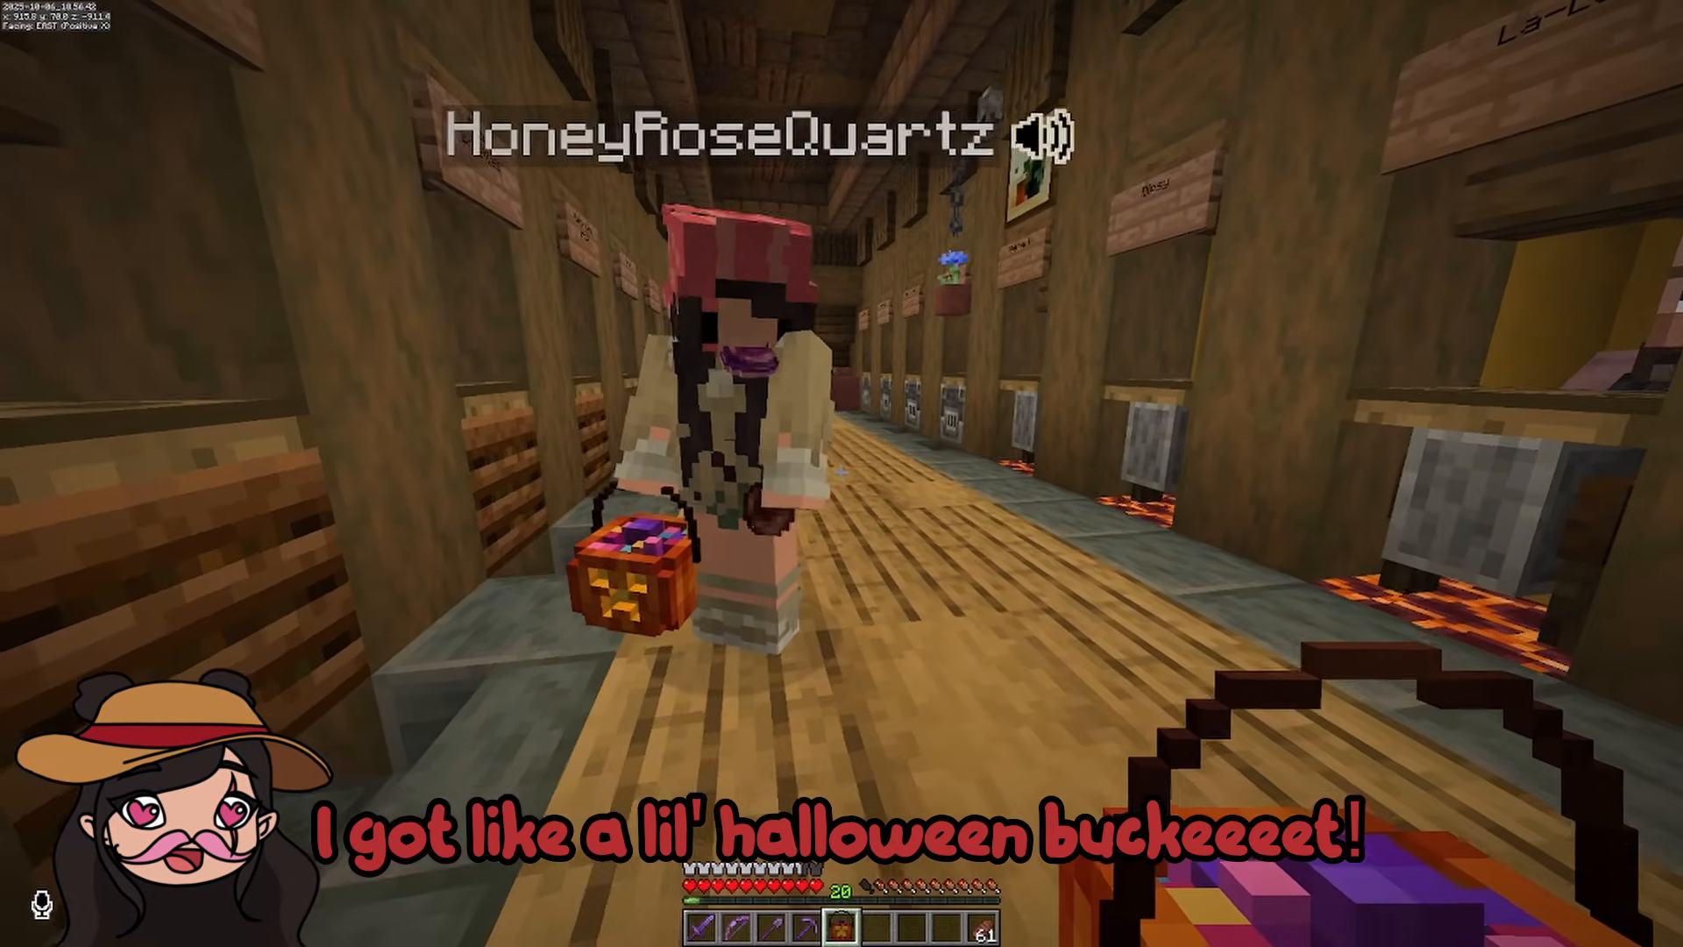
pyautogui.press('s')
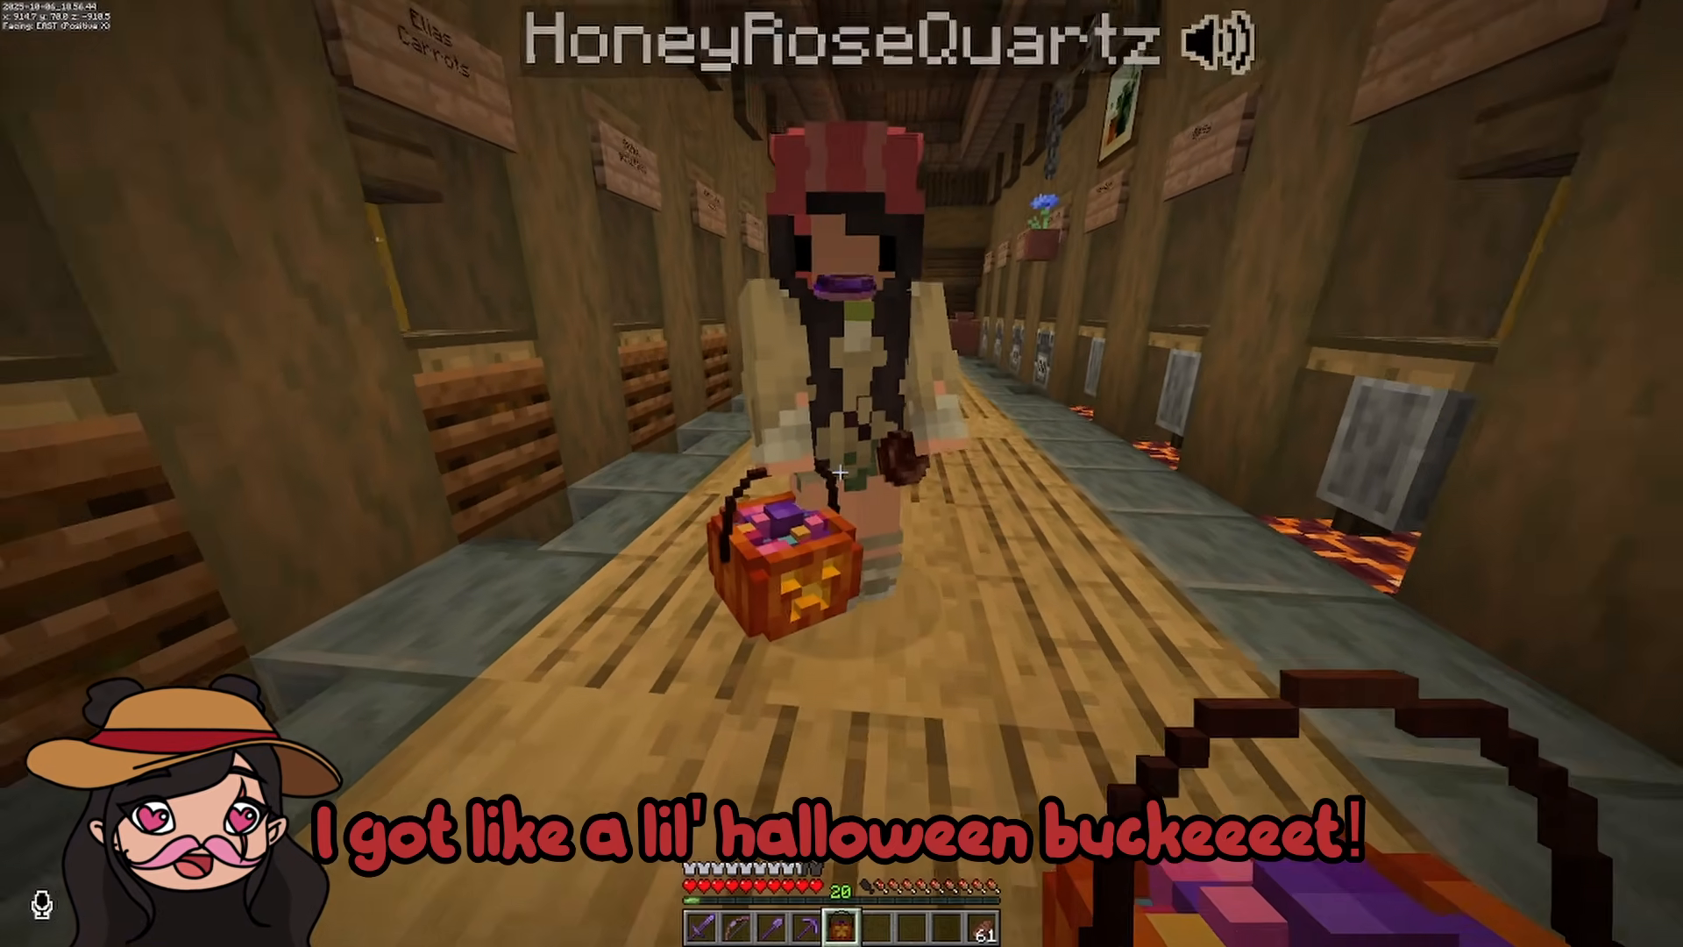
pyautogui.press('s')
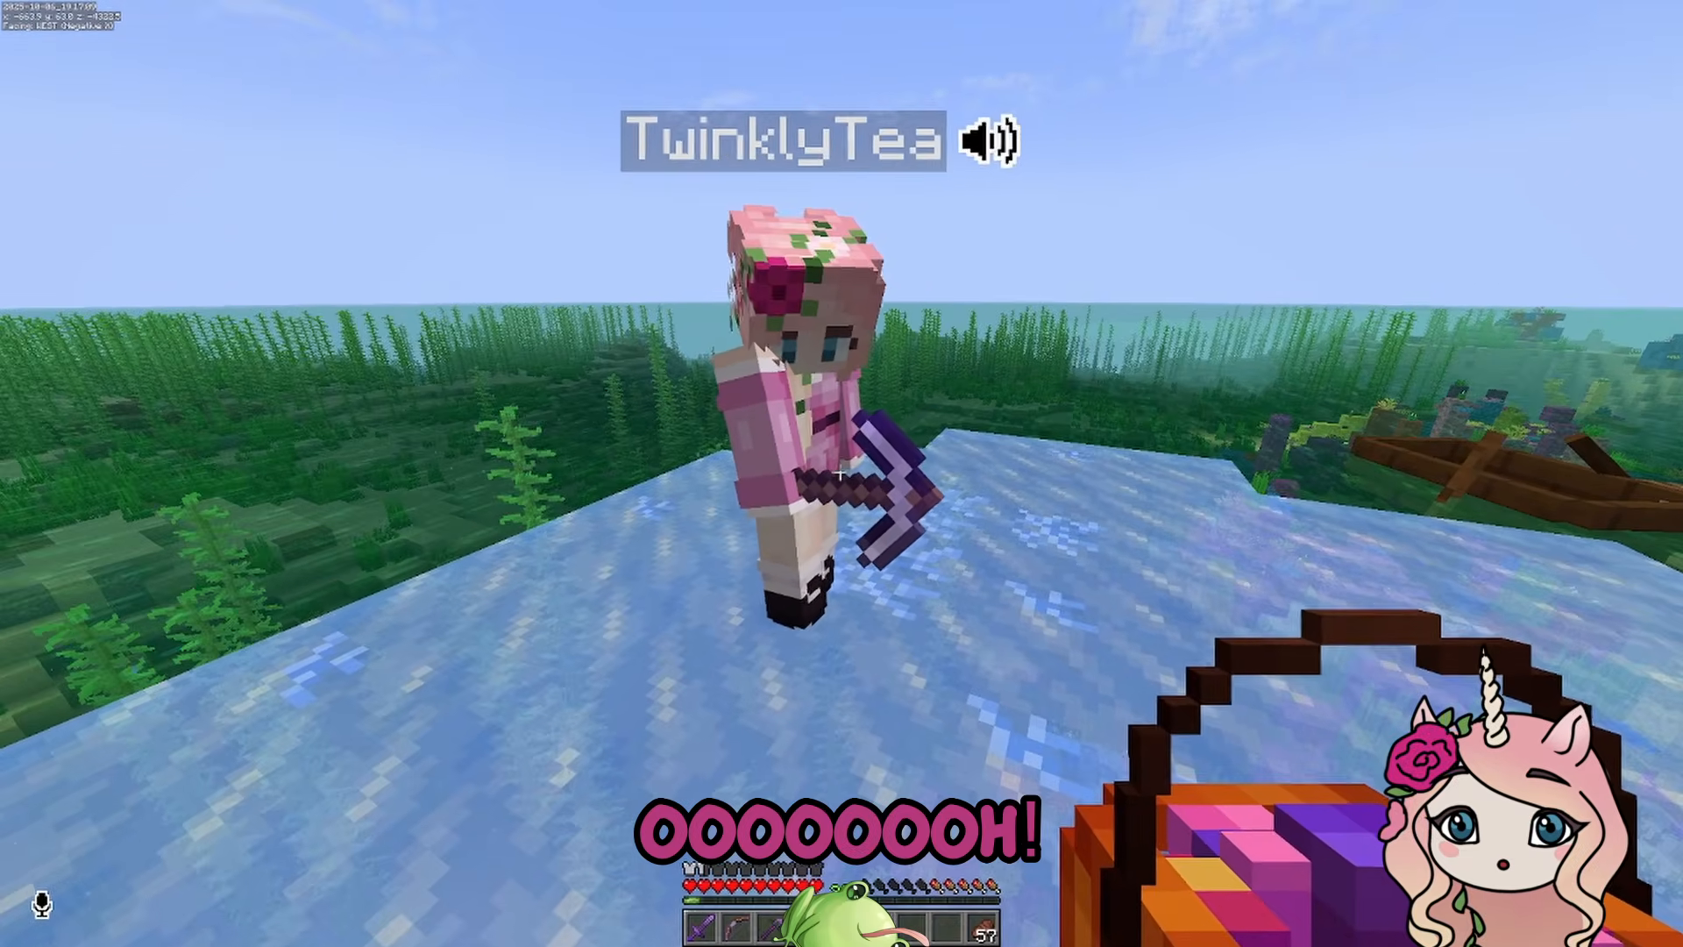
pyautogui.press('e')
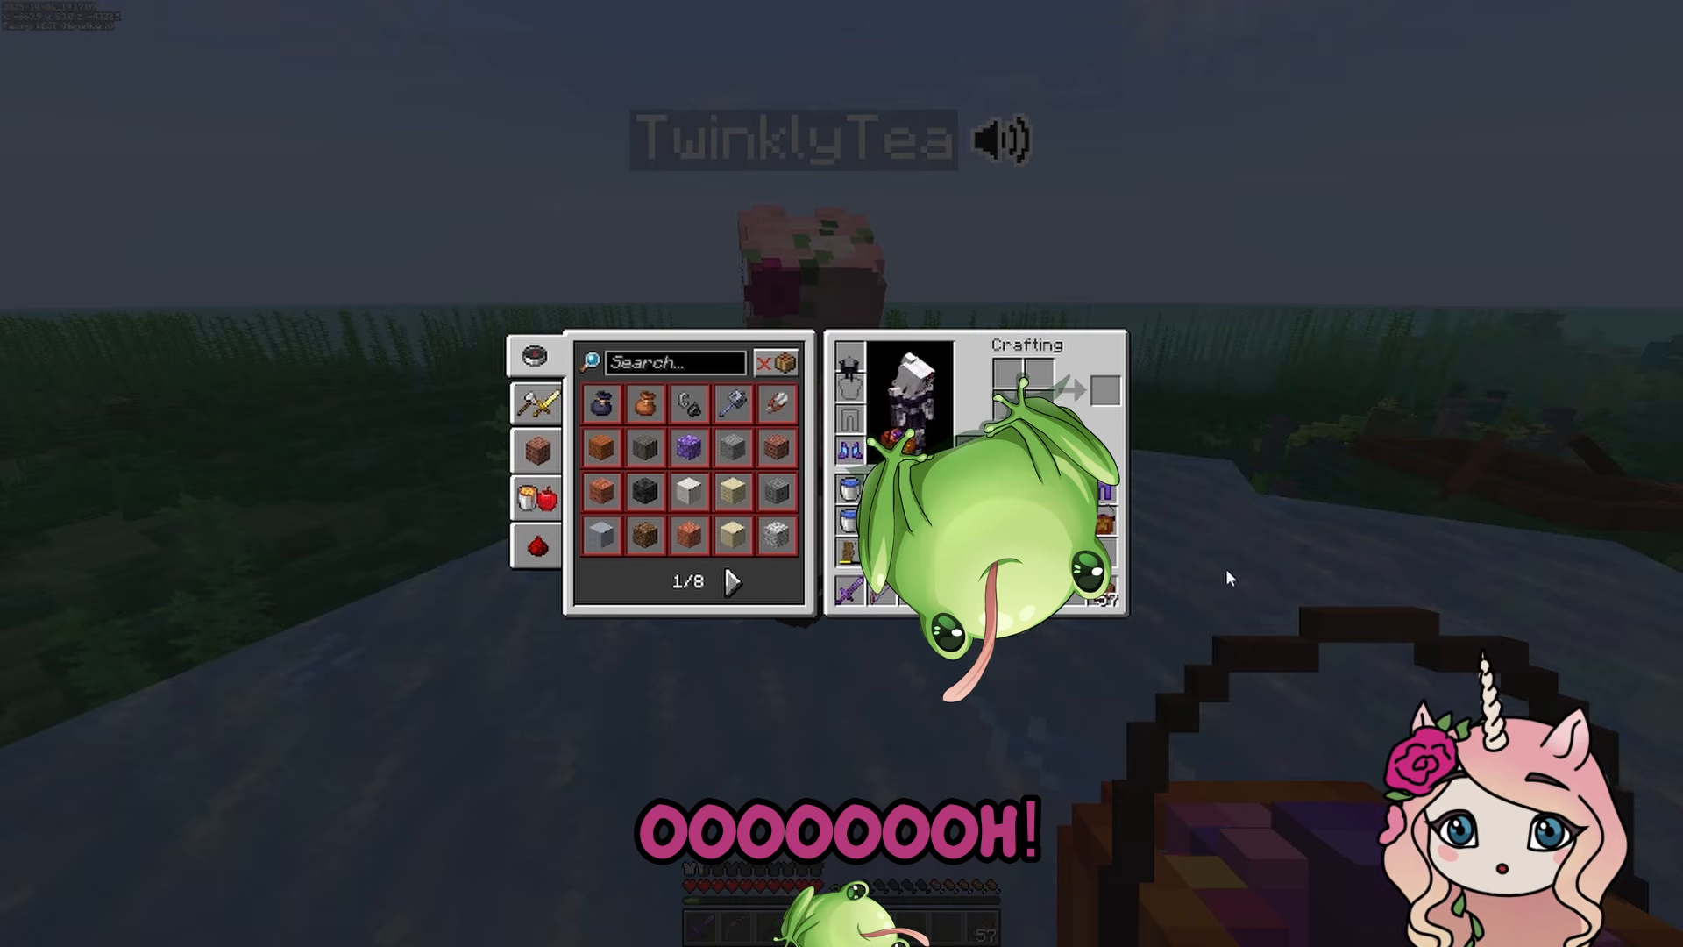
pyautogui.press('e')
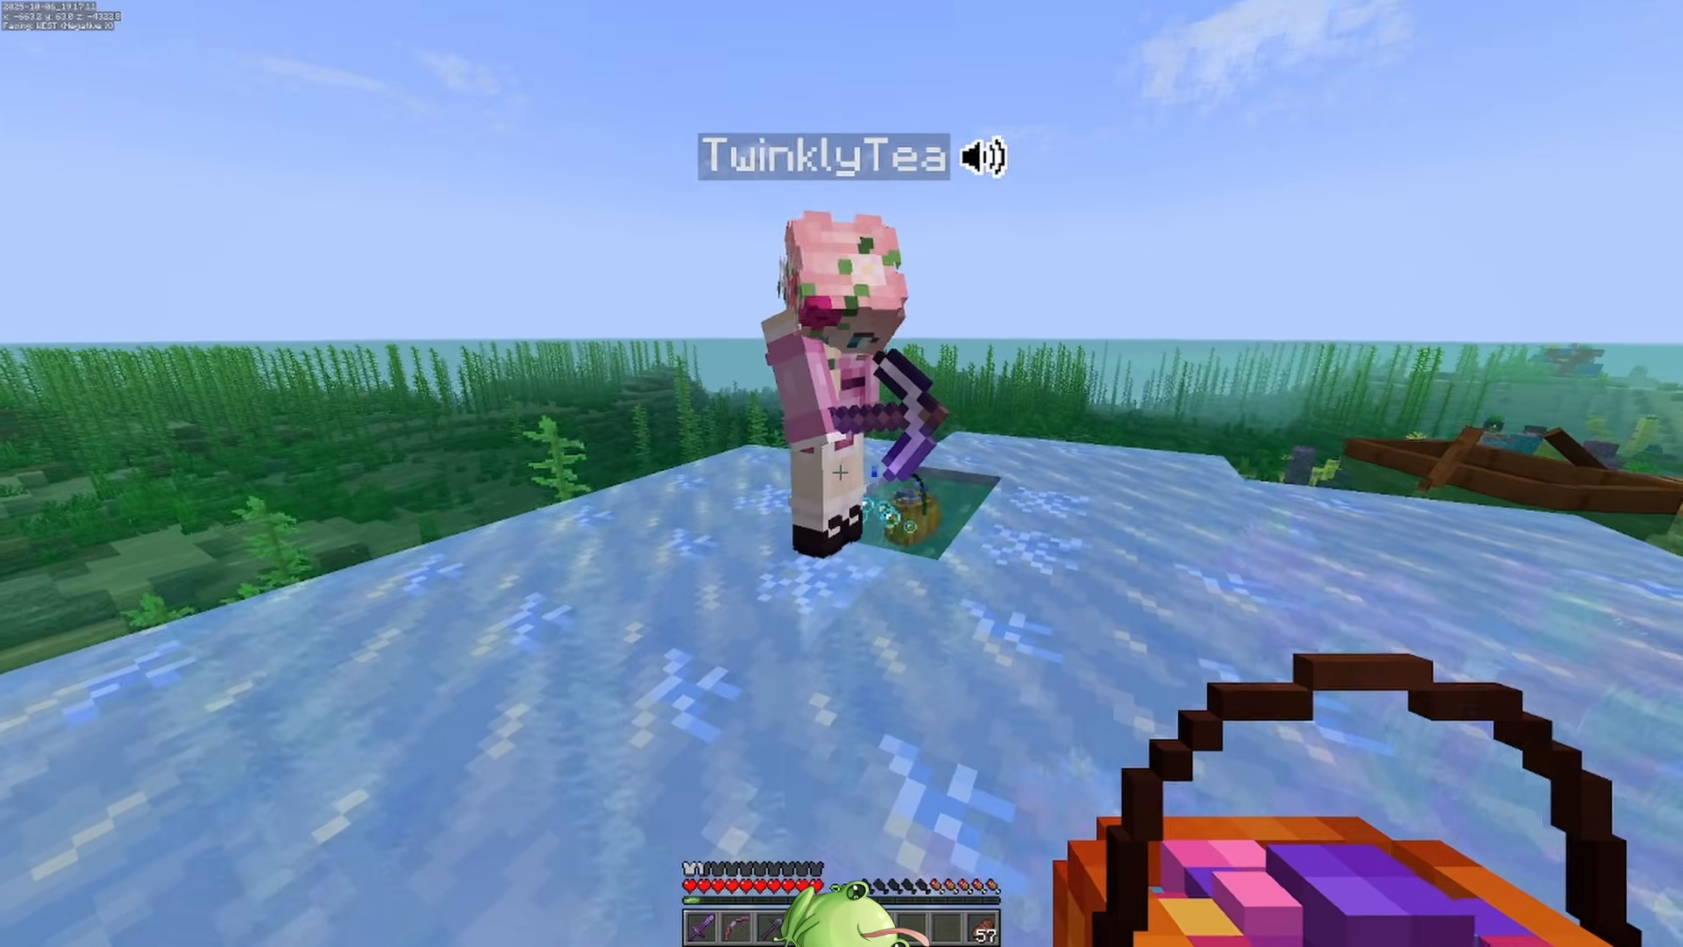
pyautogui.press('s')
pyautogui.press('d')
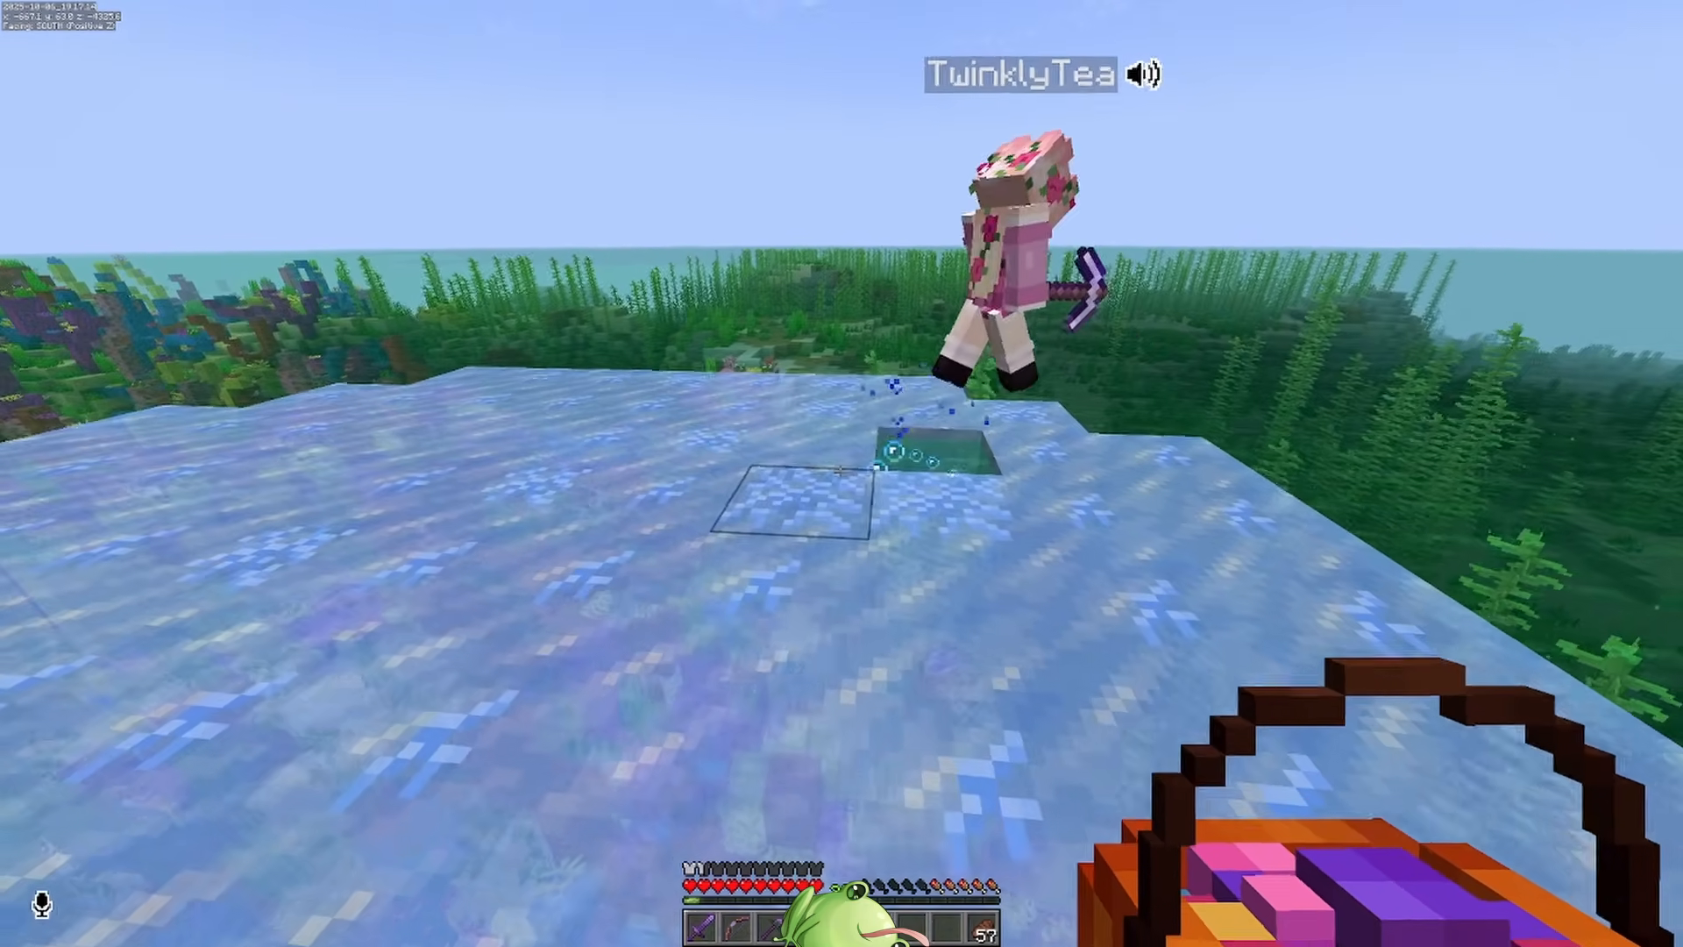
pyautogui.press('w')
pyautogui.press('d')
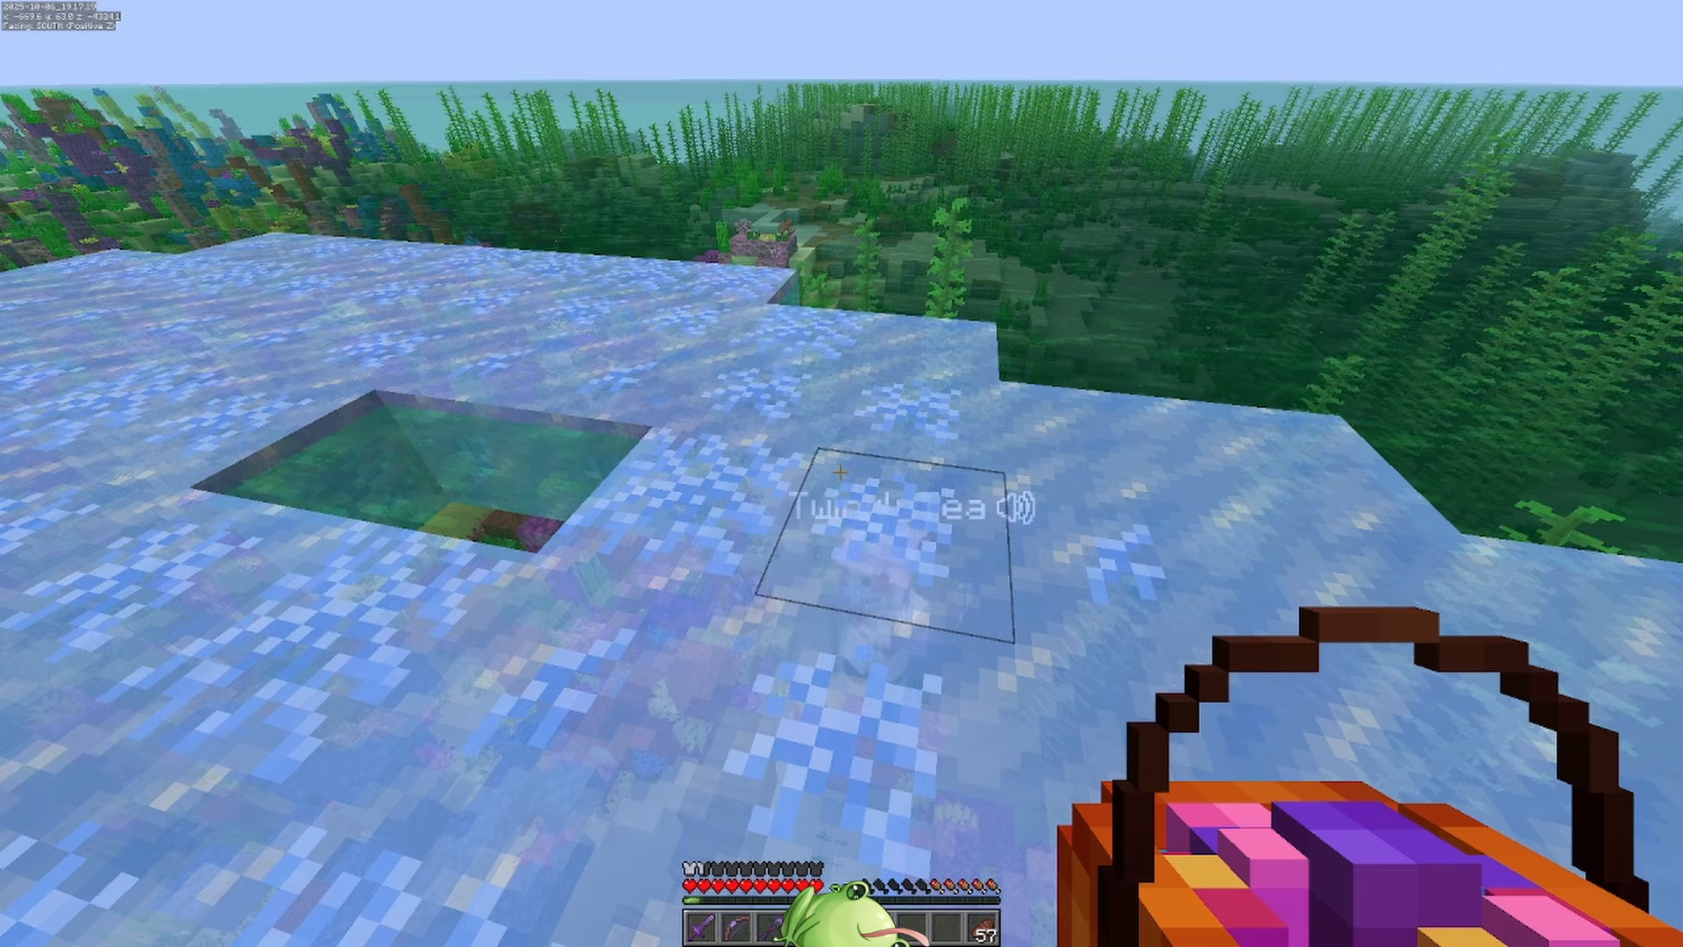
pyautogui.press('a')
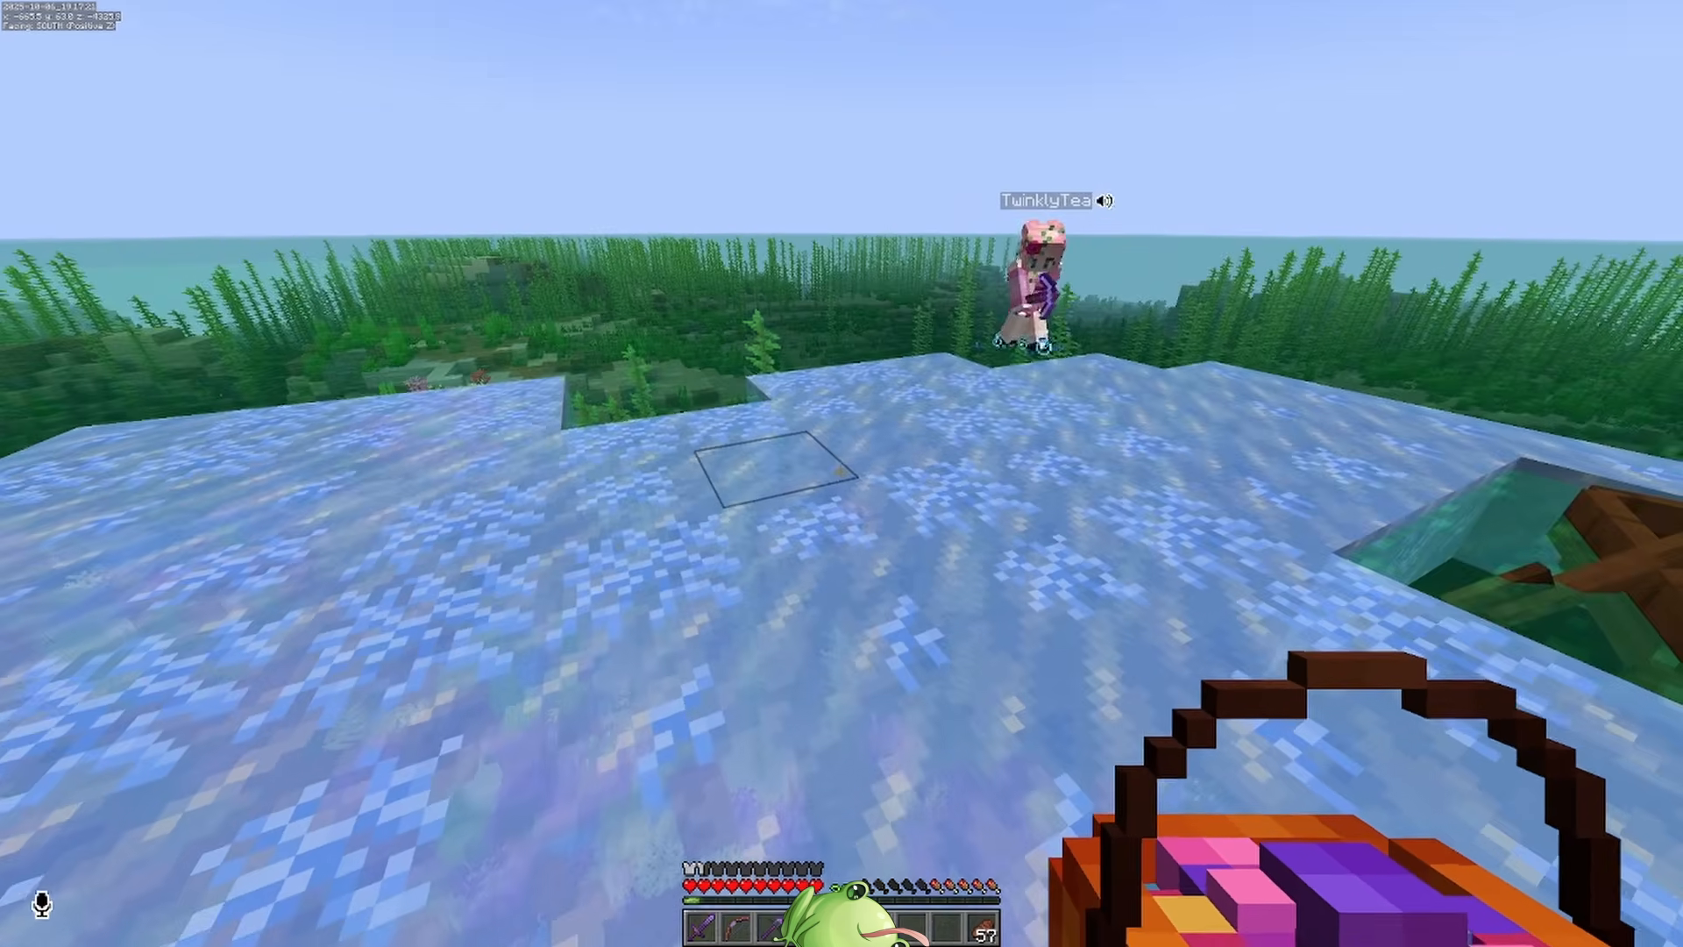
pyautogui.press('w')
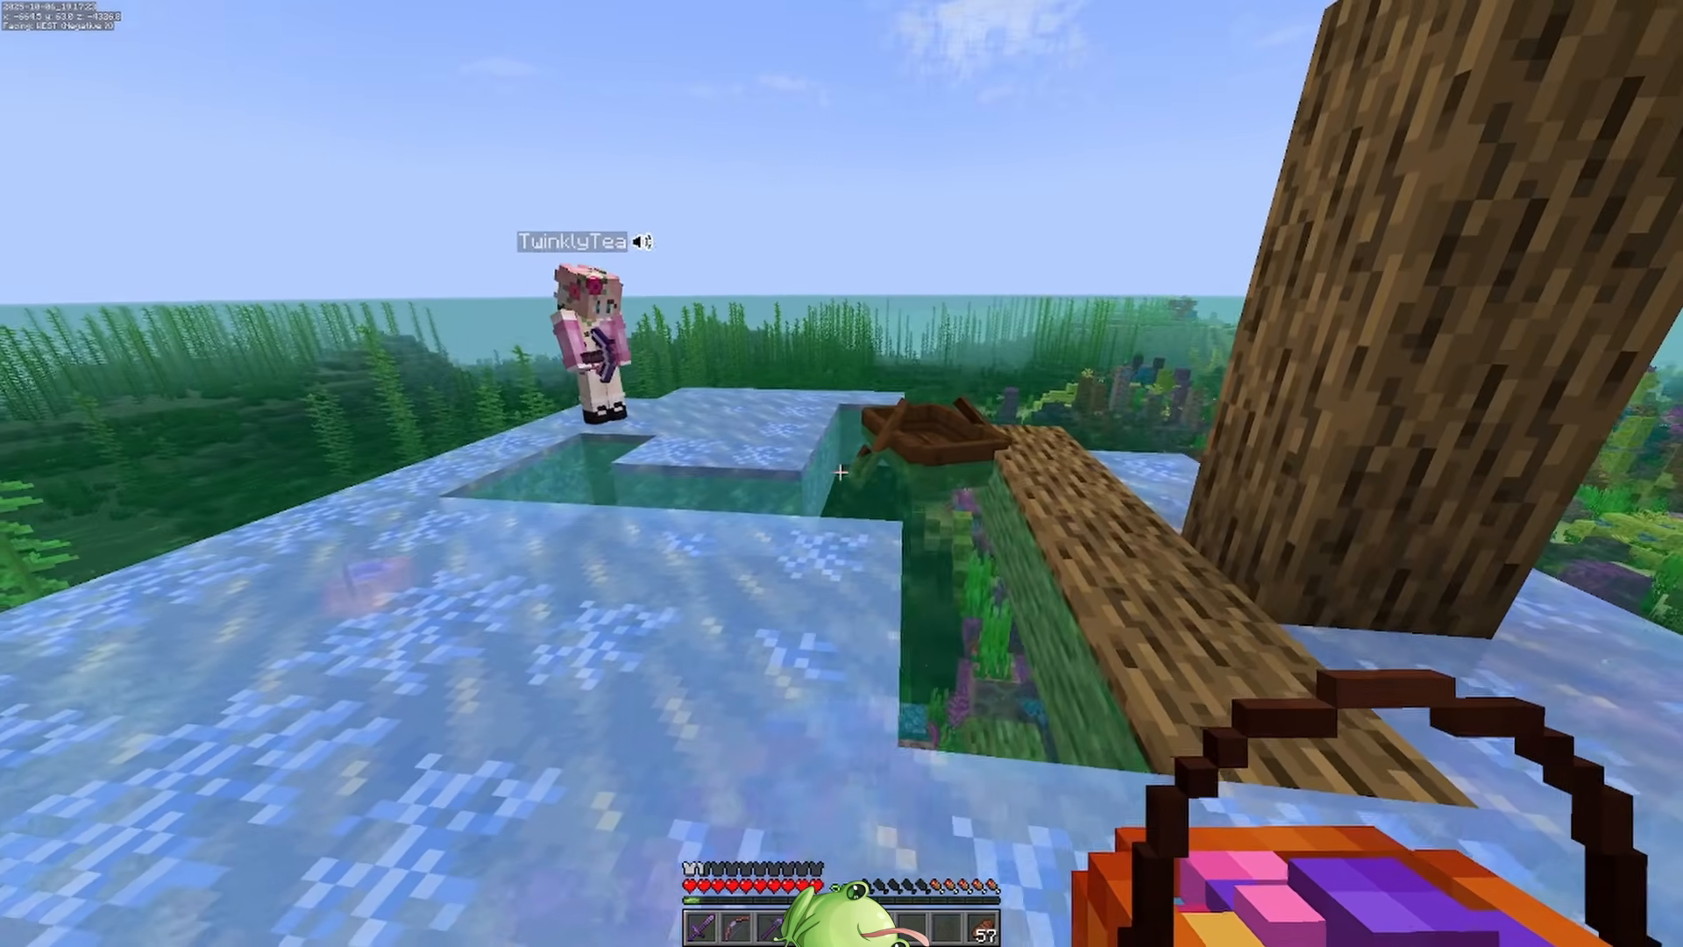
pyautogui.press('w')
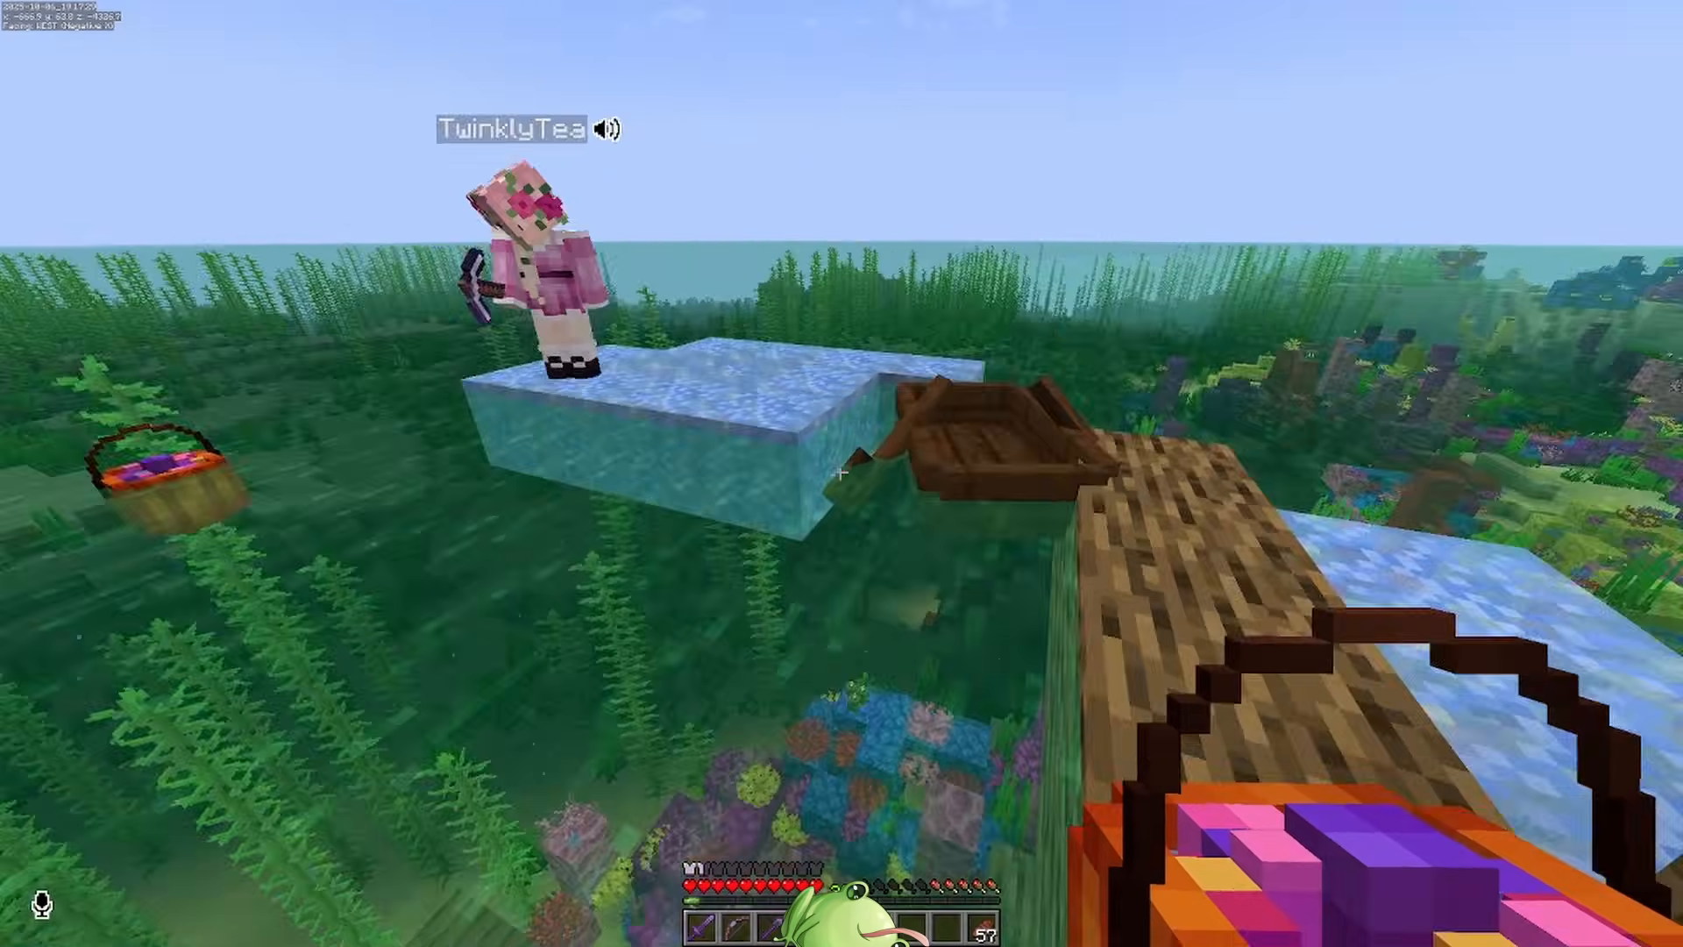
pyautogui.press('w')
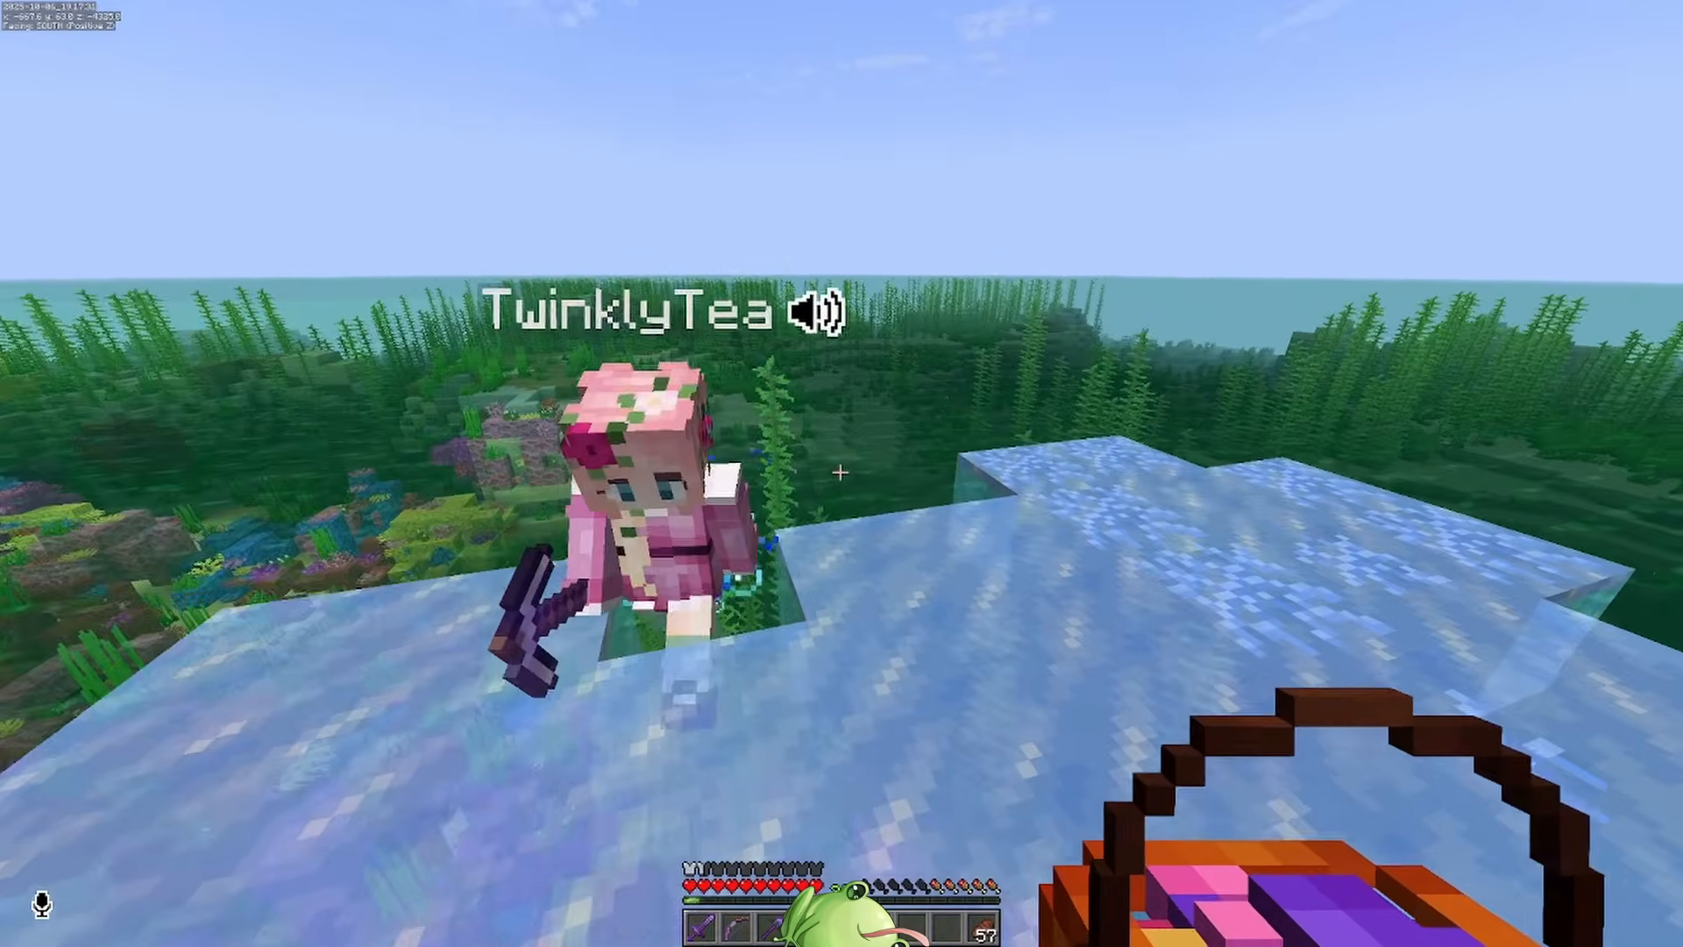
pyautogui.press('s')
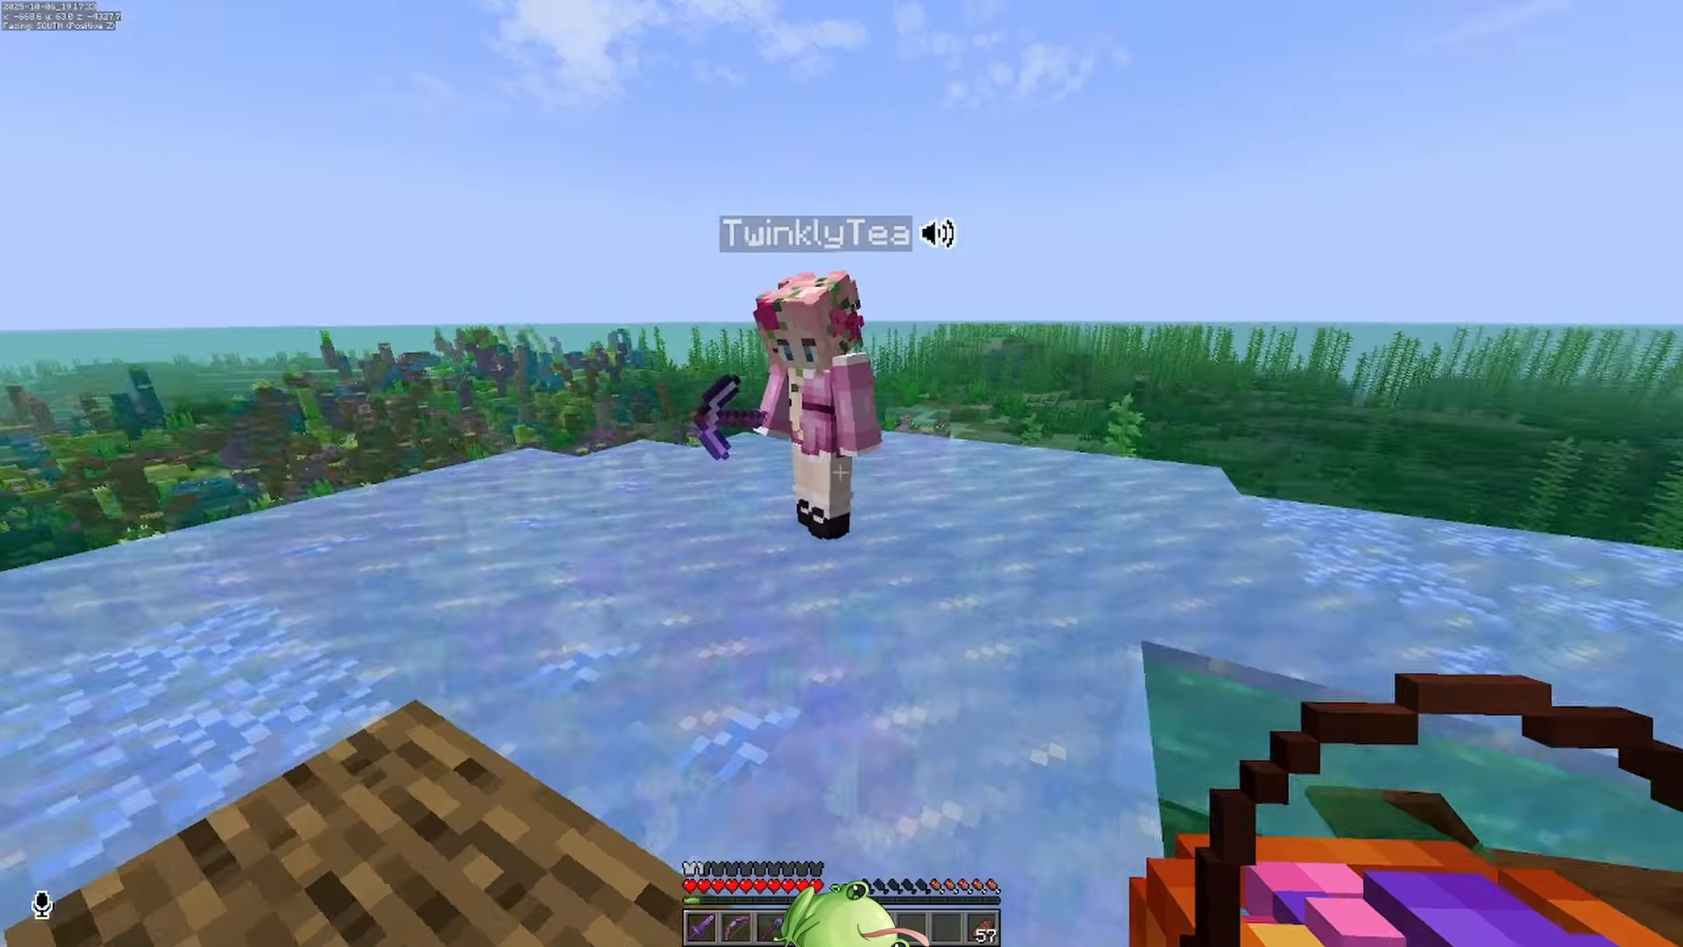
pyautogui.press('s')
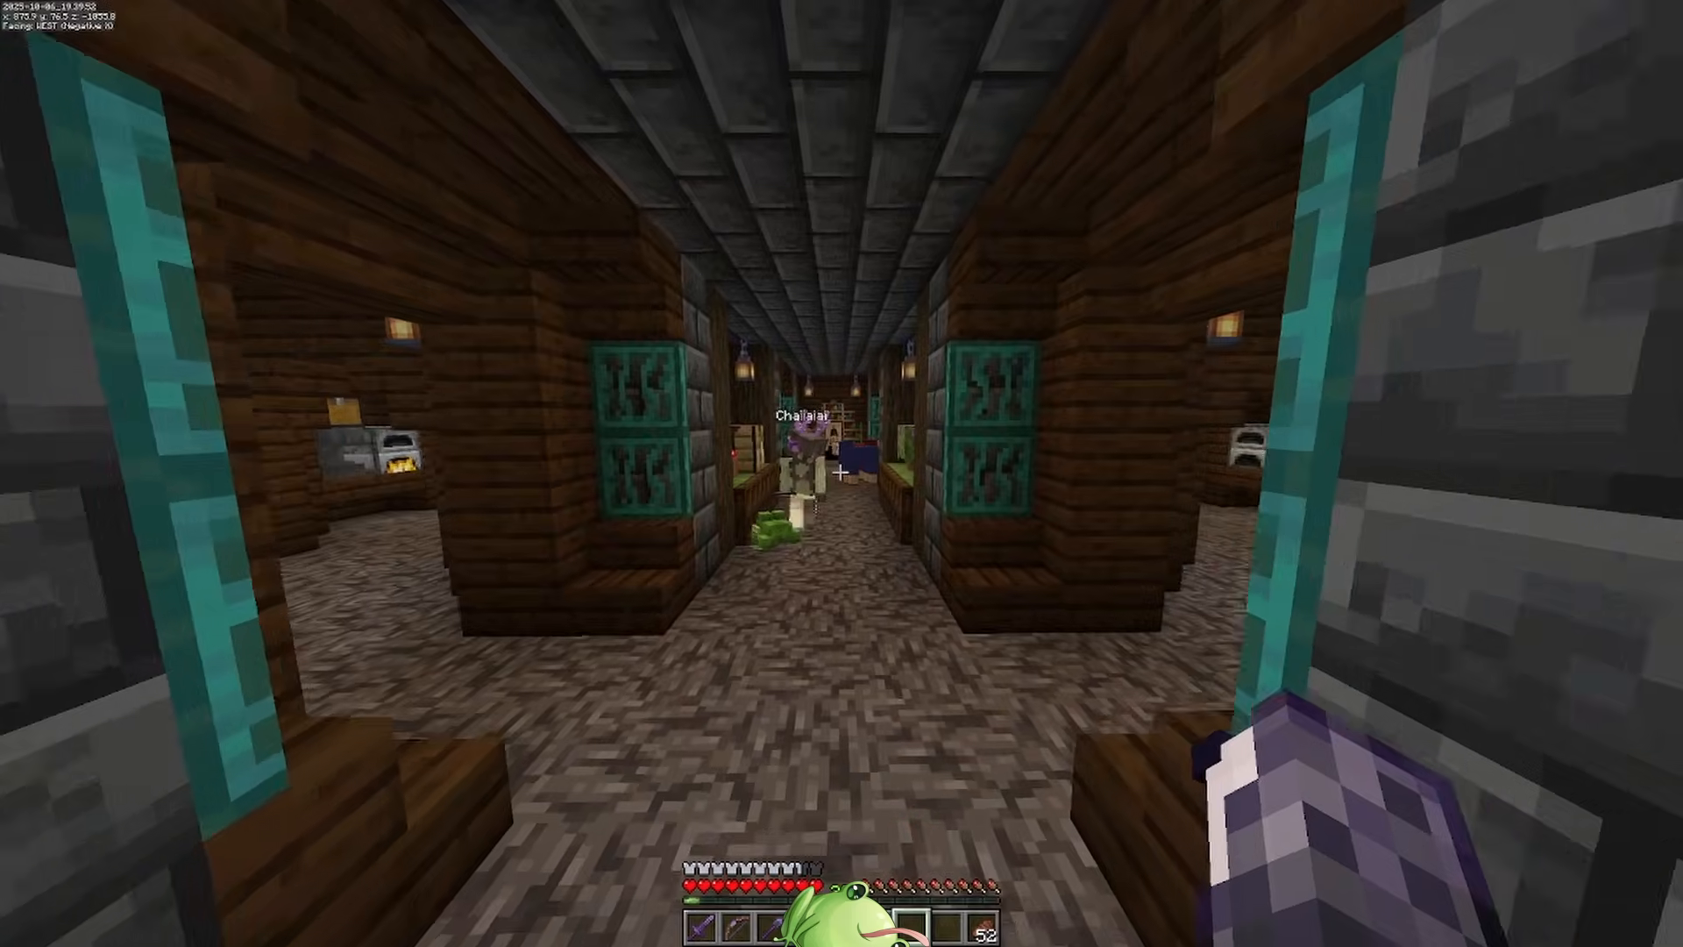
pyautogui.press('w')
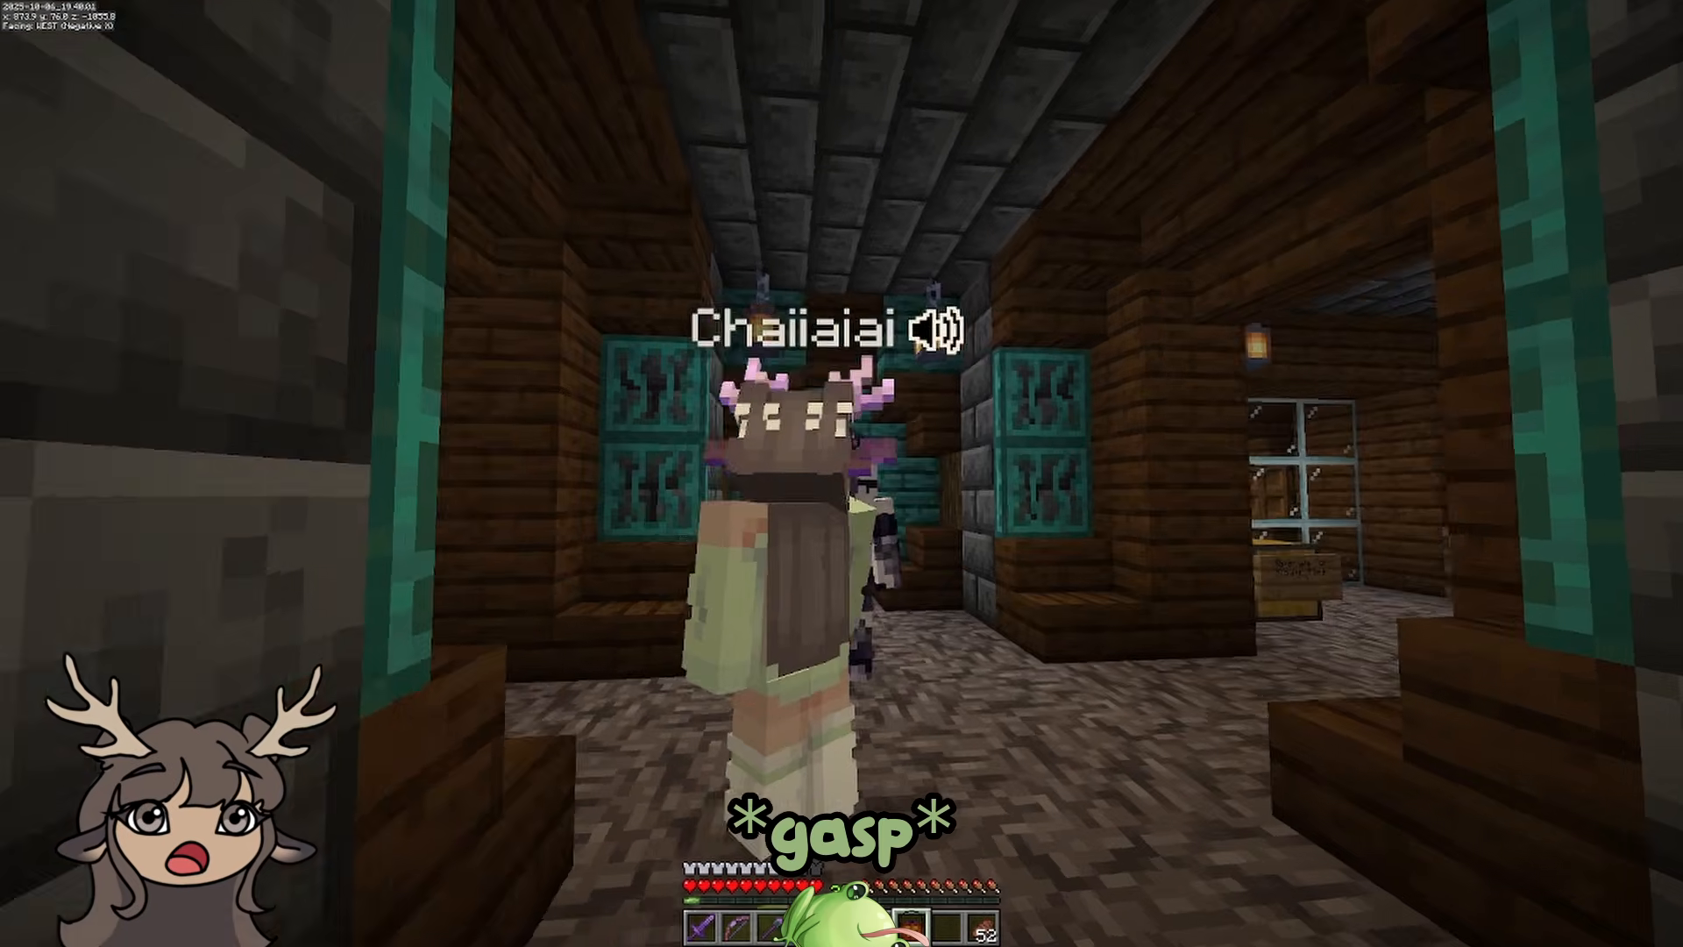
pyautogui.press('w')
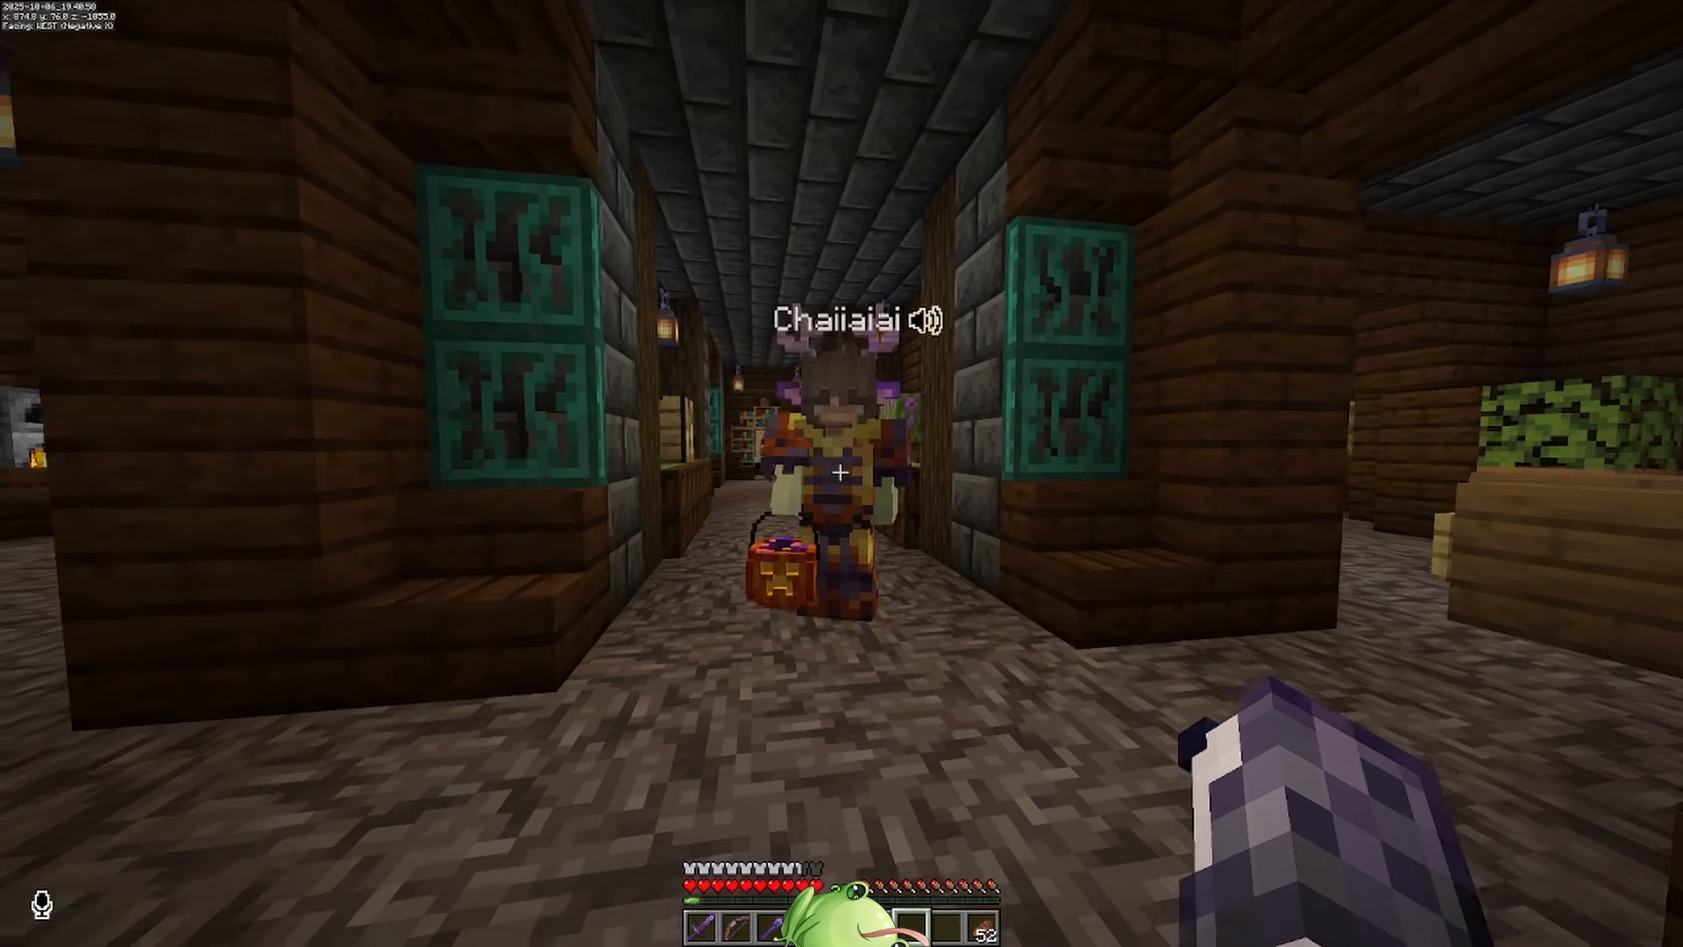
pyautogui.press('w')
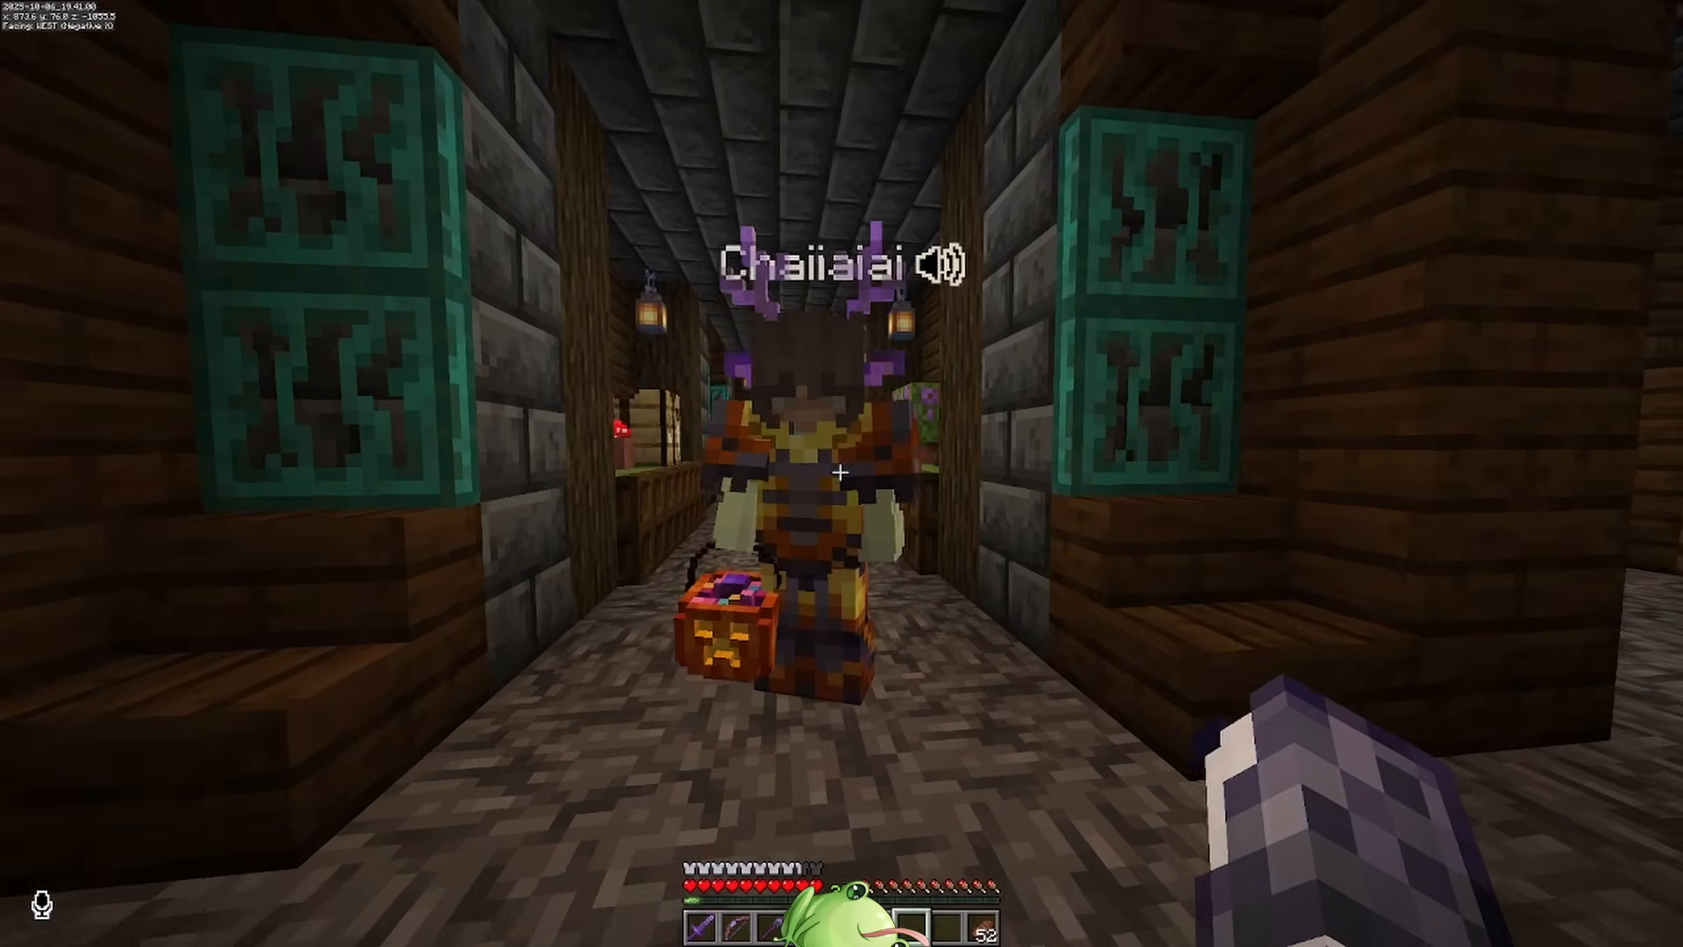
pyautogui.press('w')
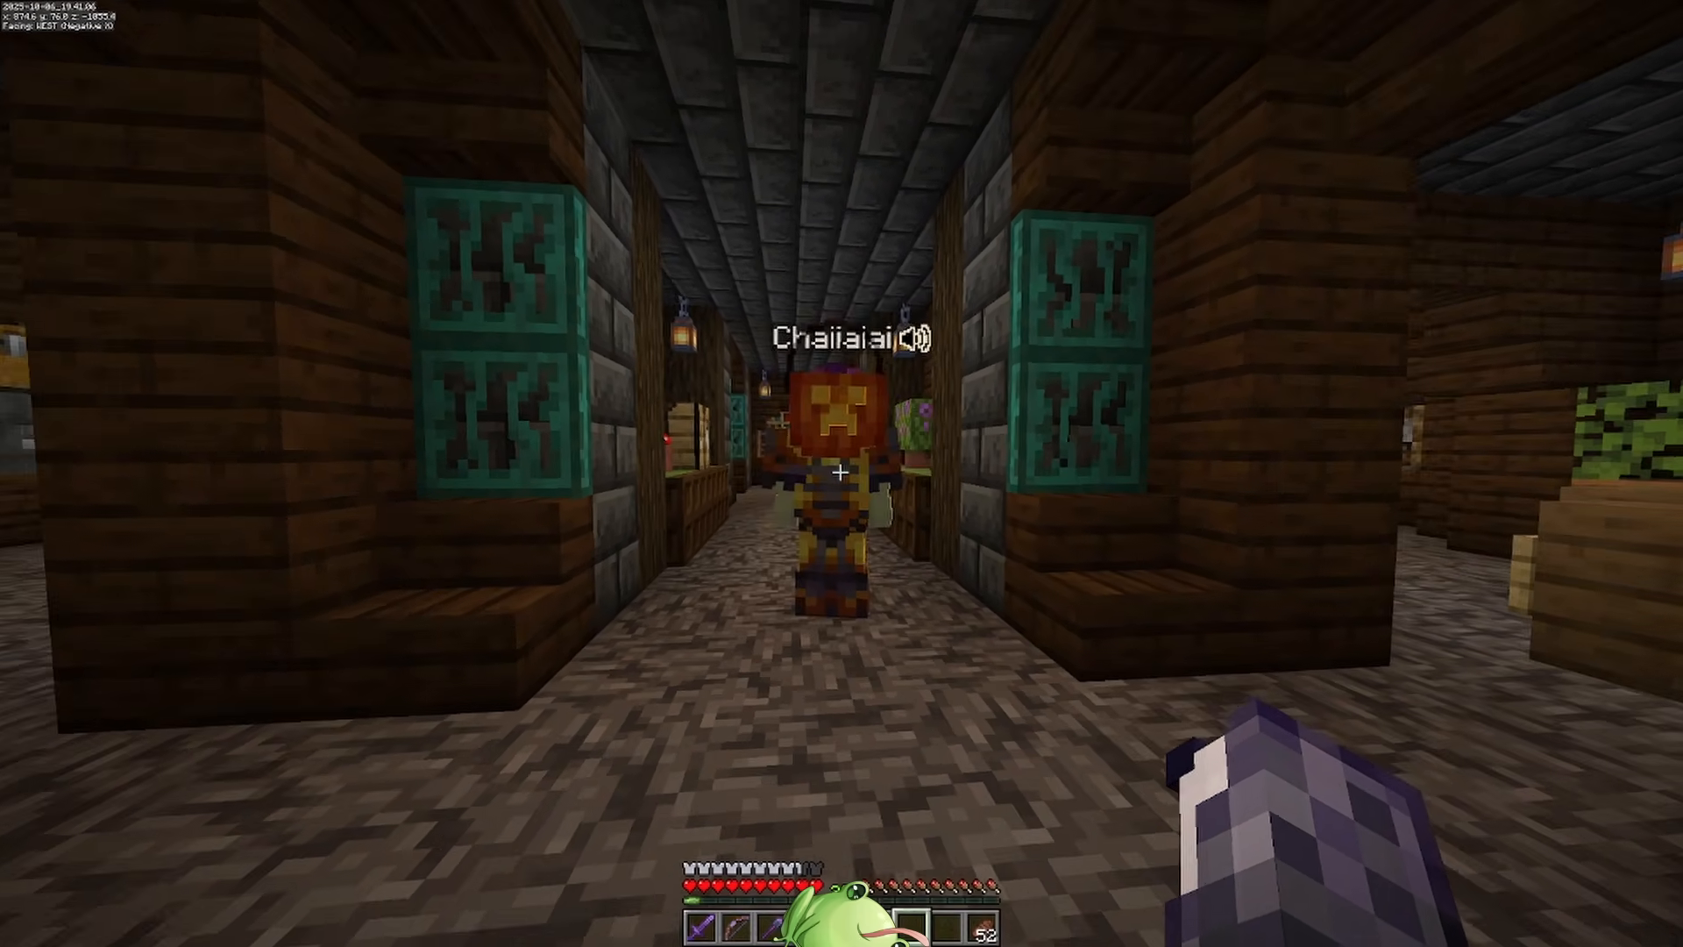
pyautogui.press('s')
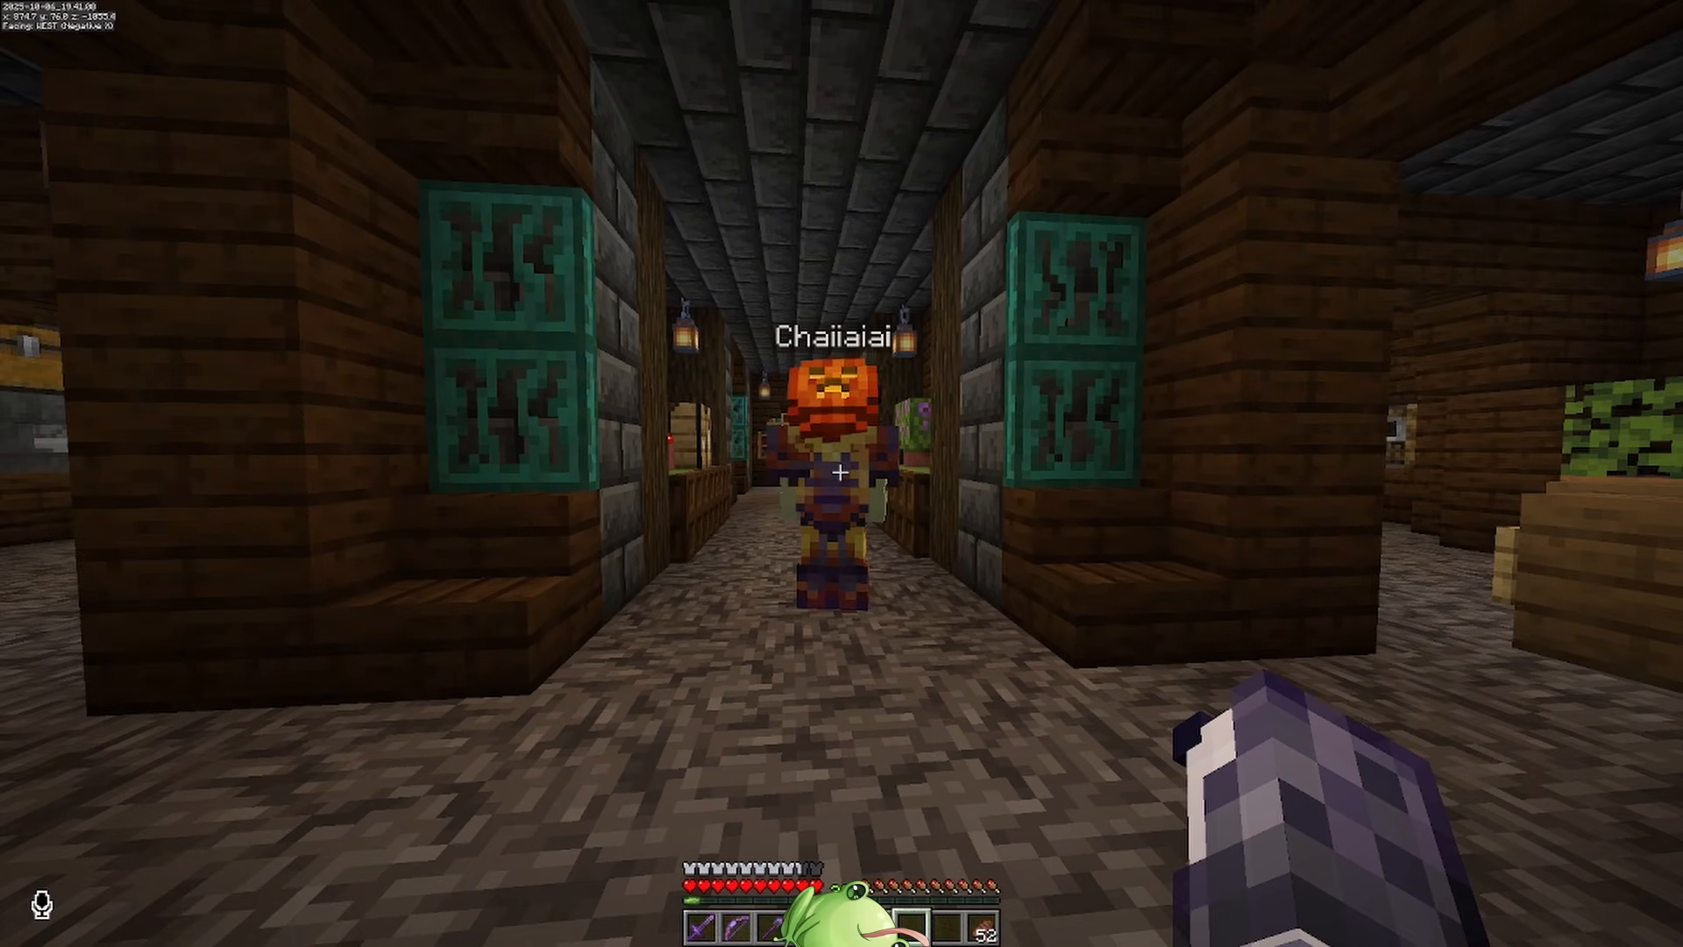
pyautogui.press('d')
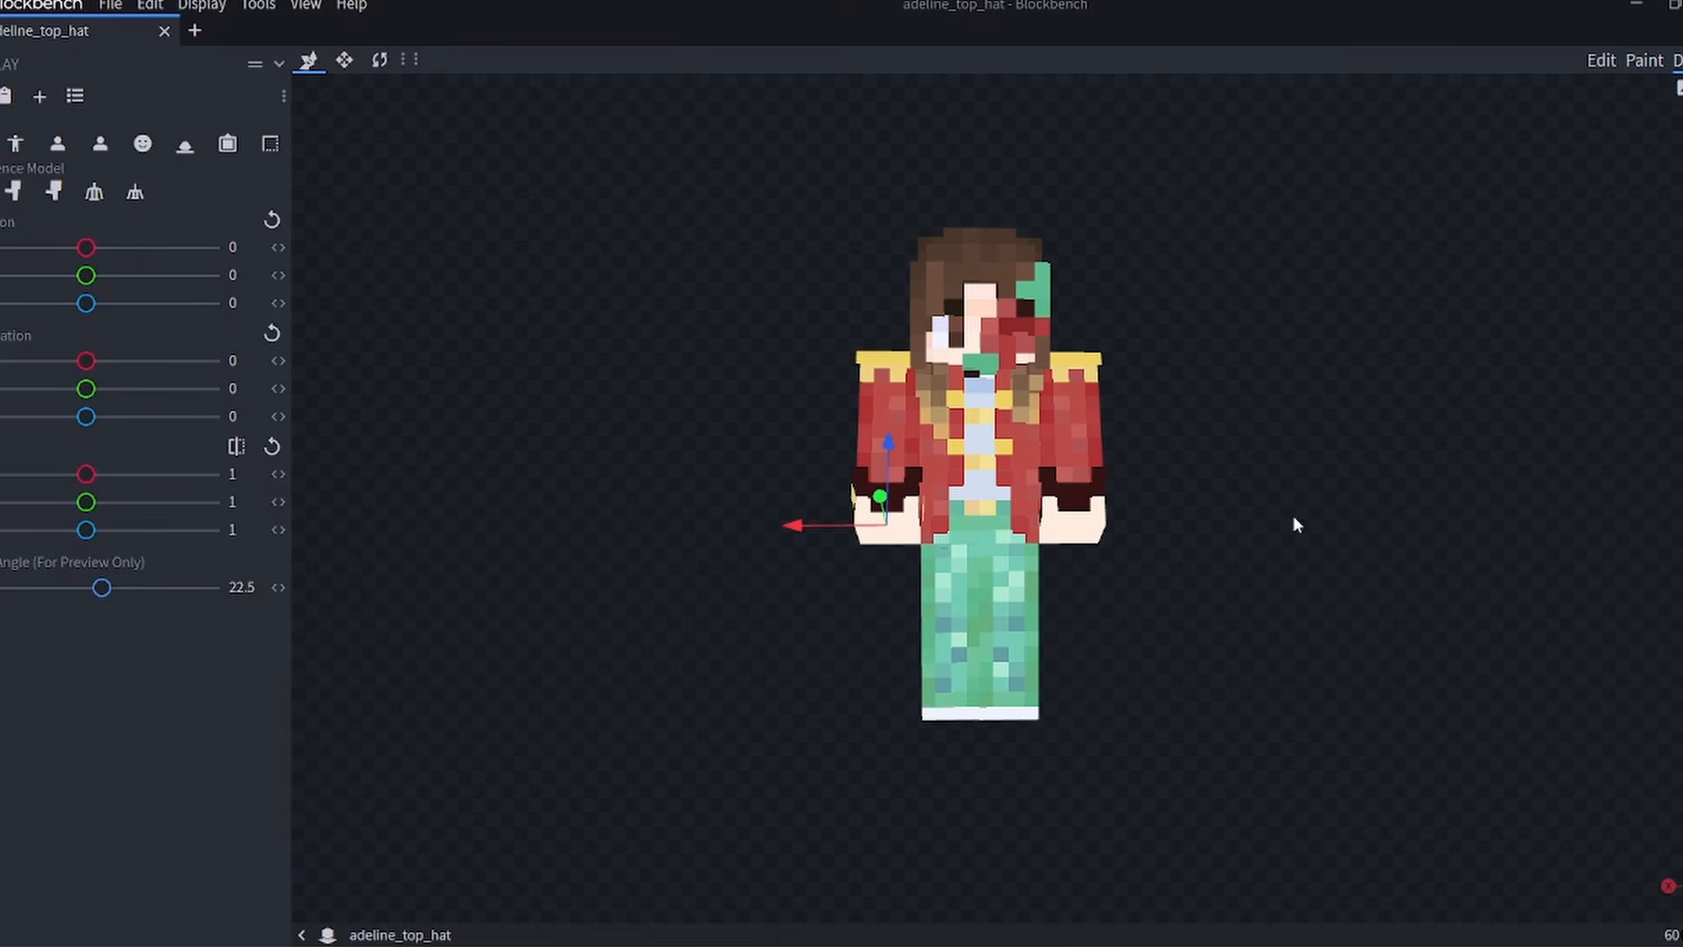
# Block out the top hat with a large crown cube and an 11 × 2 × 4 visor cube at position 3, 0, -1.
pyautogui.moveTo(1292, 515); pyautogui.dragTo(6, 522)
pyautogui.moveTo(1187, 565); pyautogui.dragTo(1052, 523)
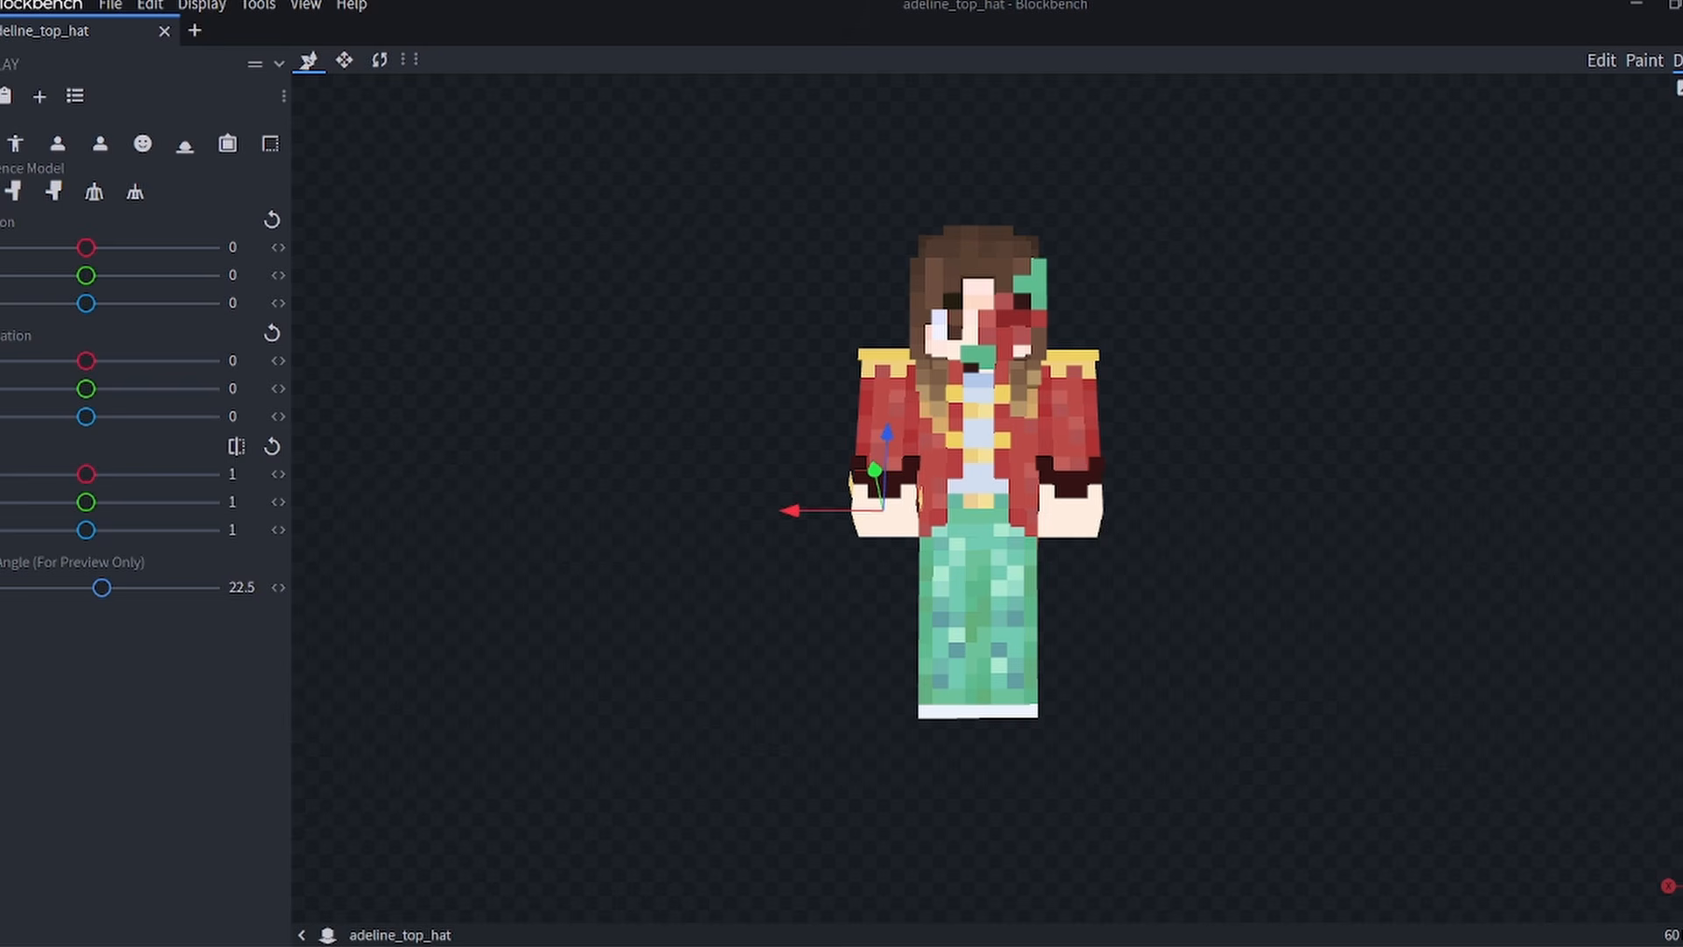
pyautogui.moveTo(1200, 568)
pyautogui.mouseDown()
pyautogui.moveTo(1199, 602)
pyautogui.moveTo(1201, 587)
pyautogui.mouseUp()
pyautogui.click(1602, 61)
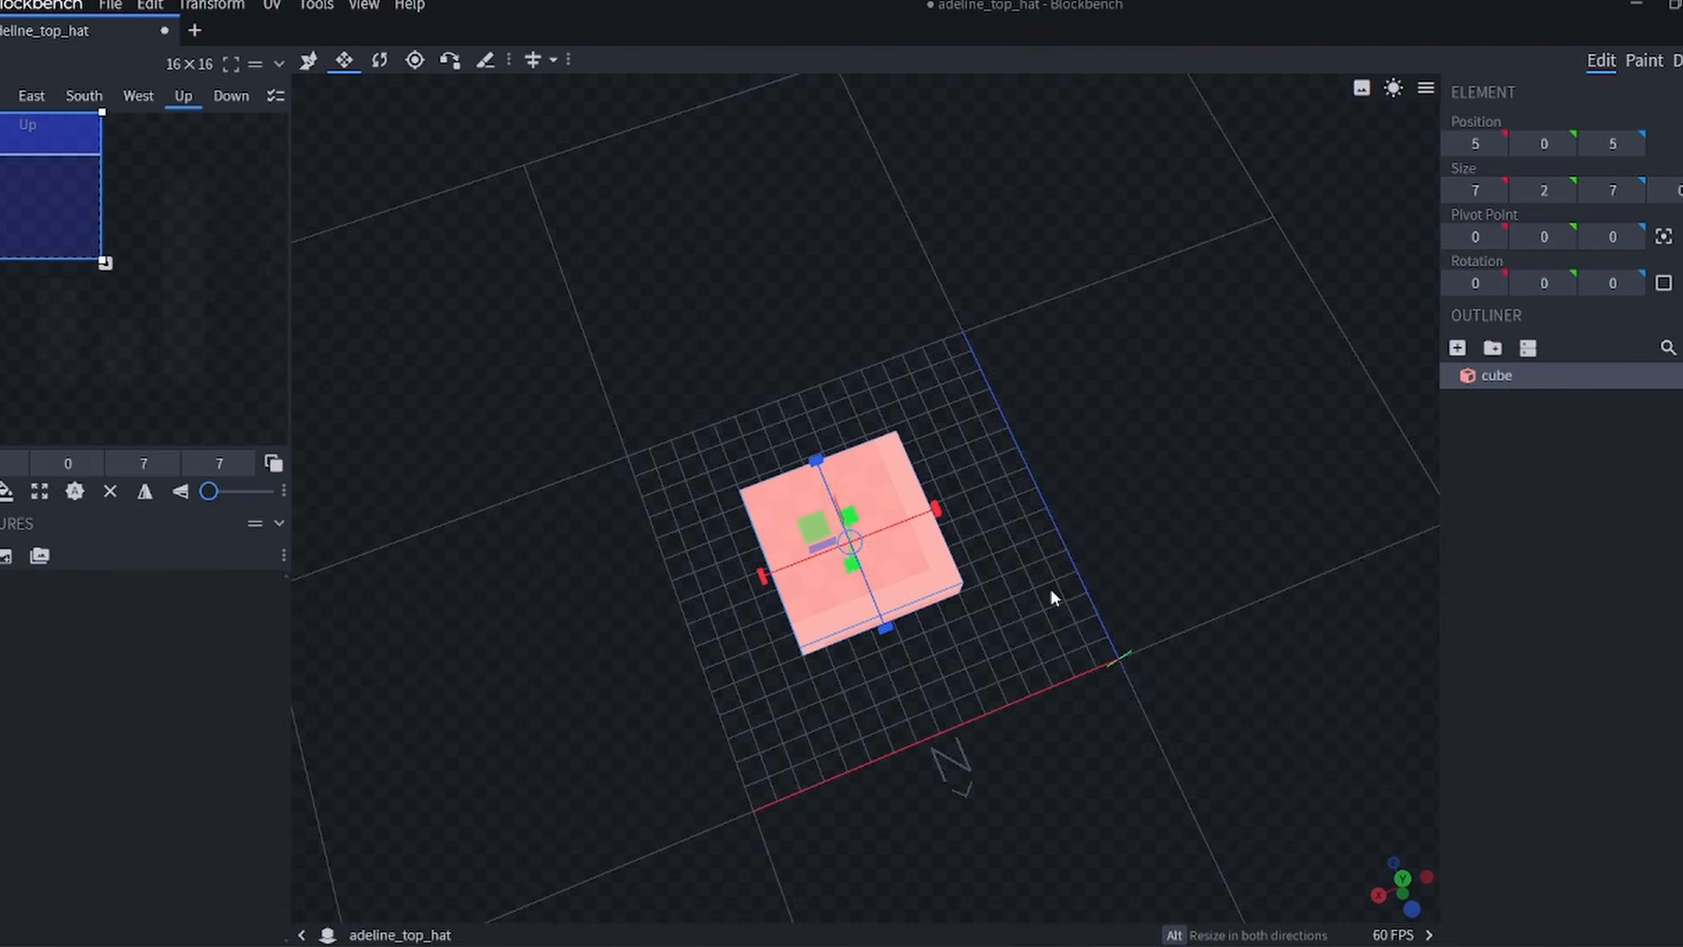
pyautogui.moveTo(1051, 590); pyautogui.dragTo(851, 395)
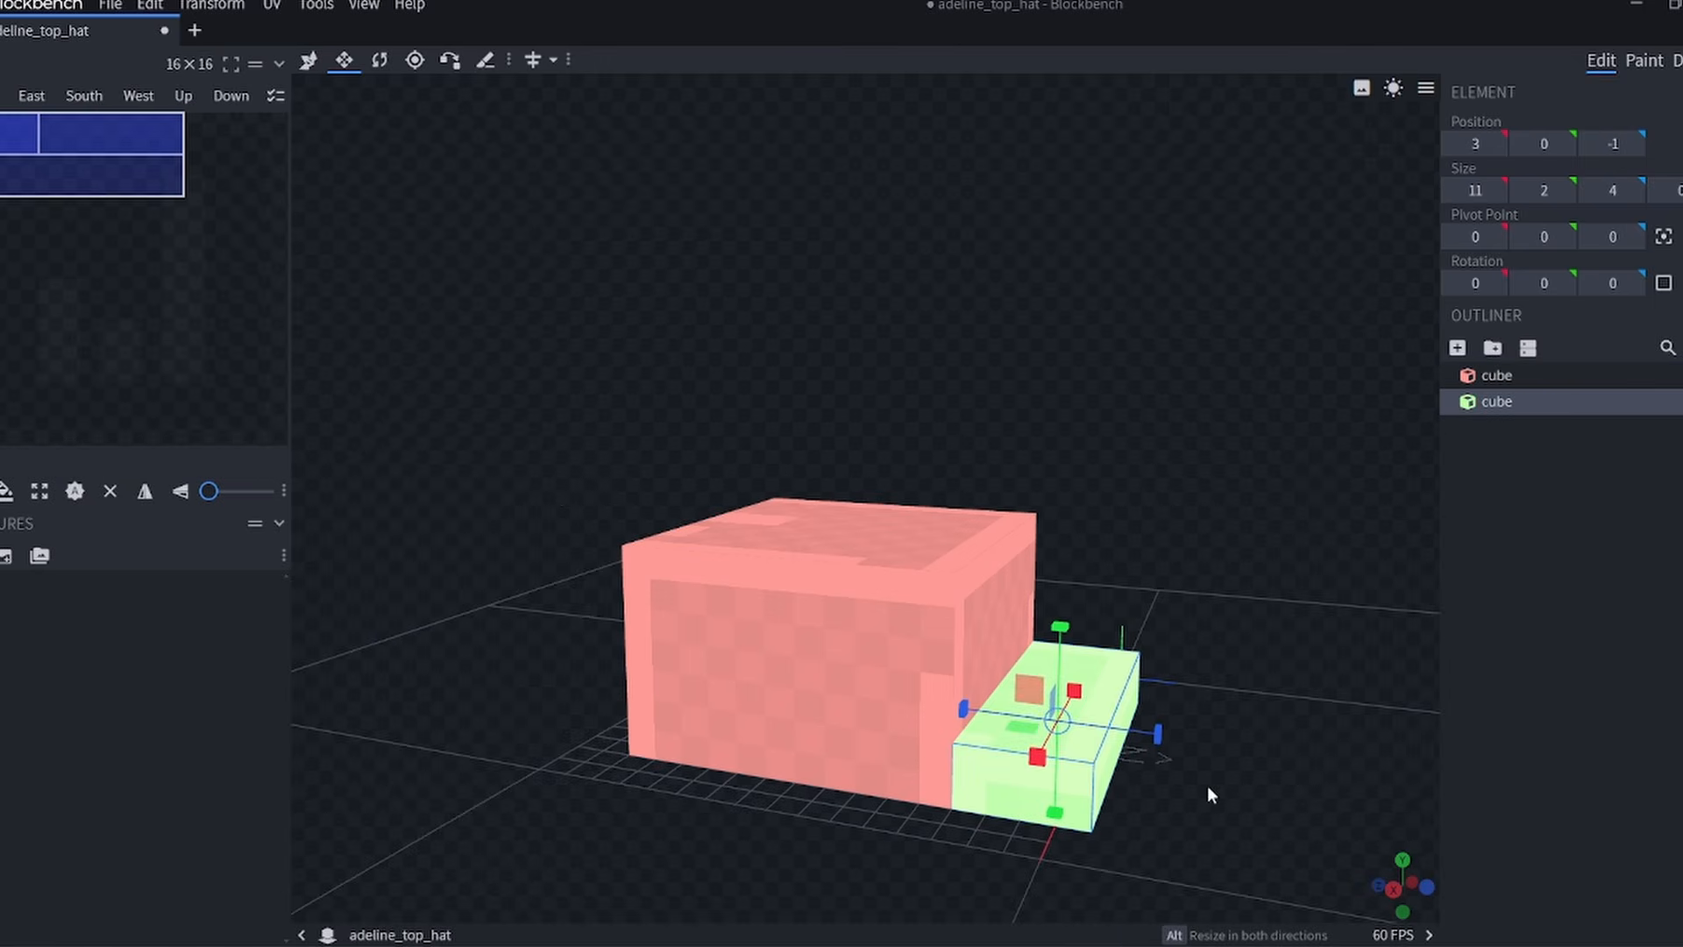
# Seat the hat on the player model's head with translation -0.5, 14.25, -1.25 and slope the visor cube downward at the front.
pyautogui.click(1676, 60)
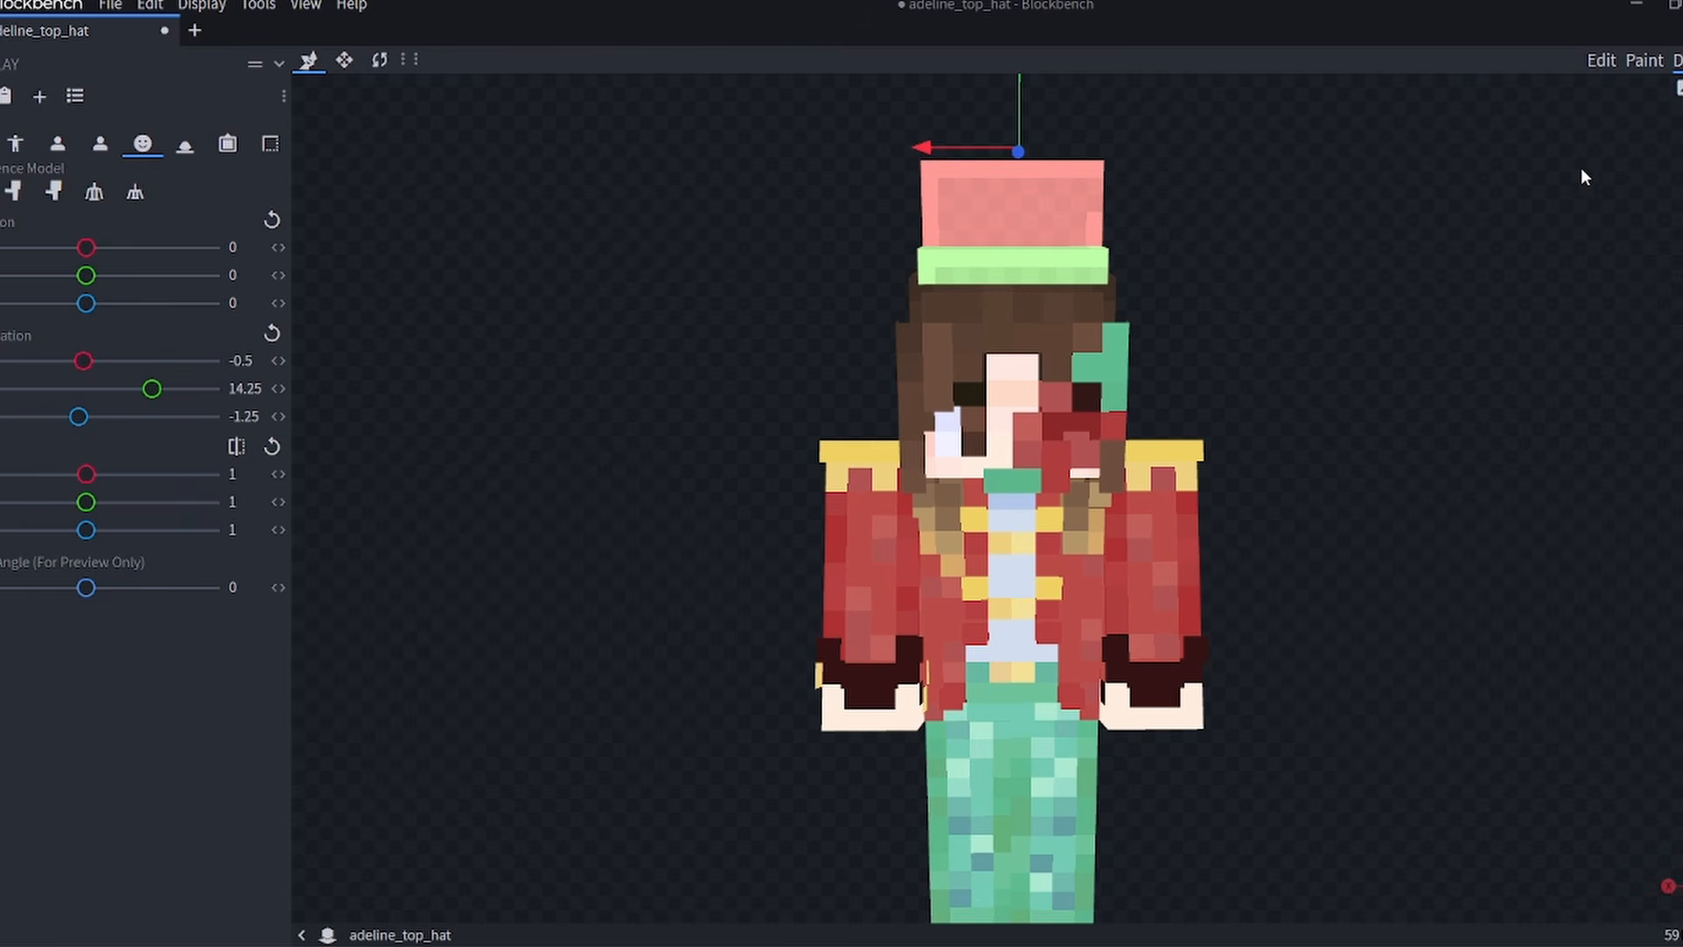
pyautogui.click(1601, 61)
pyautogui.click(982, 726)
pyautogui.moveTo(1064, 756); pyautogui.dragTo(1371, 711)
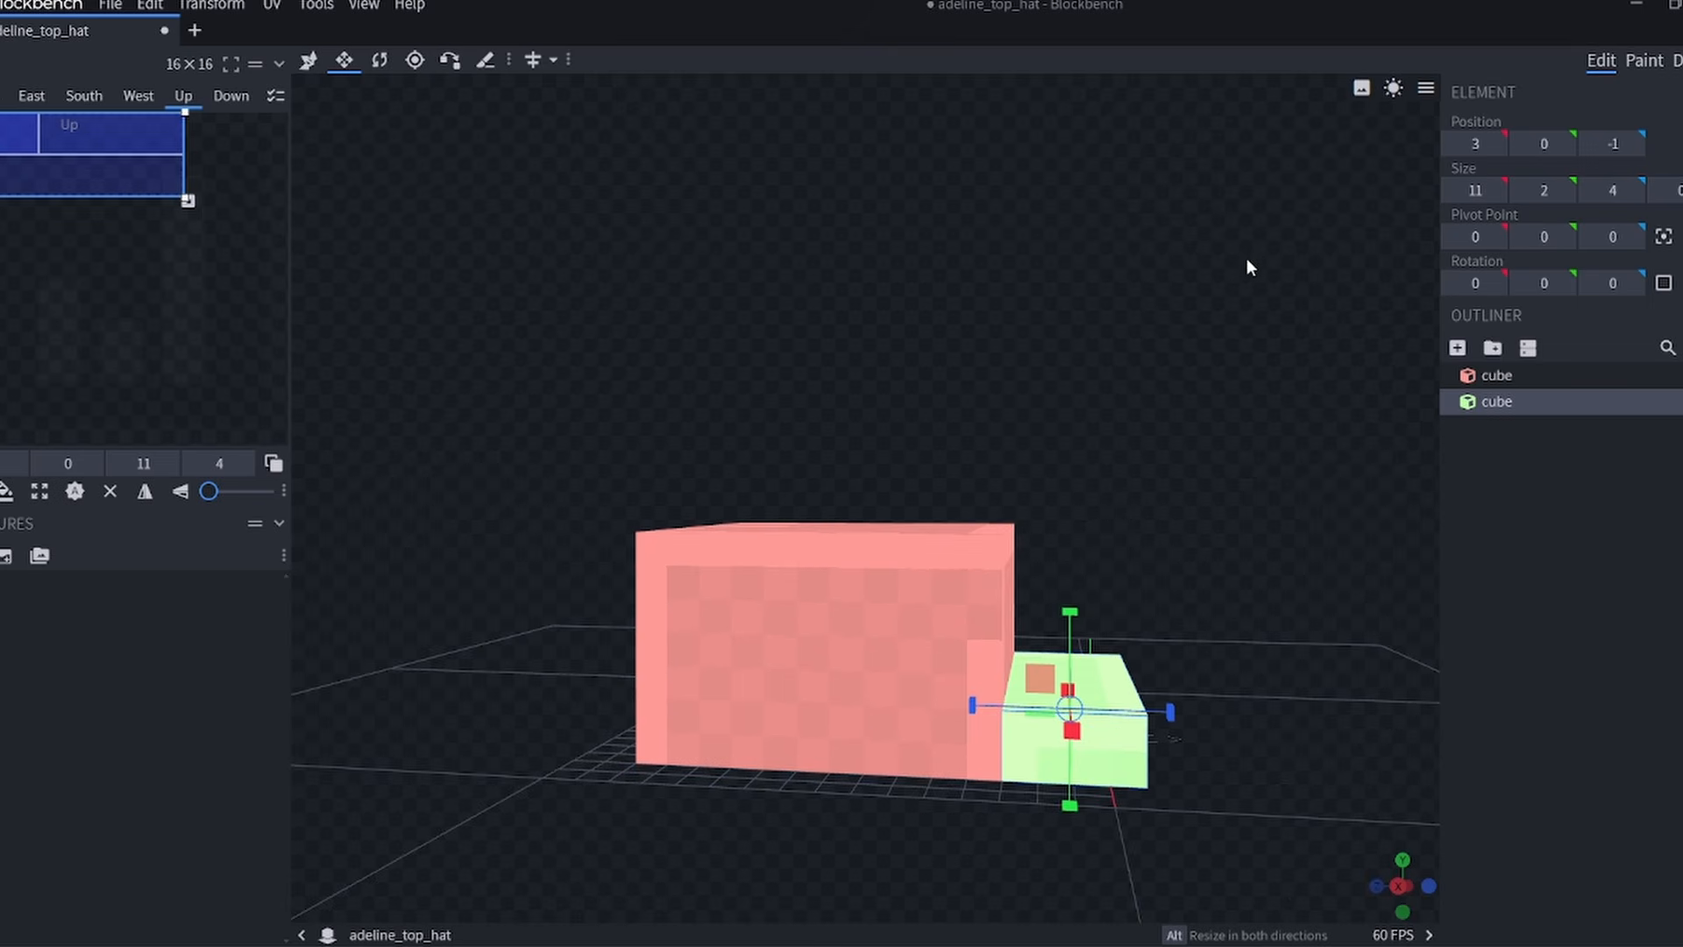
pyautogui.click(1676, 60)
pyautogui.moveTo(1569, 230); pyautogui.dragTo(1536, 253)
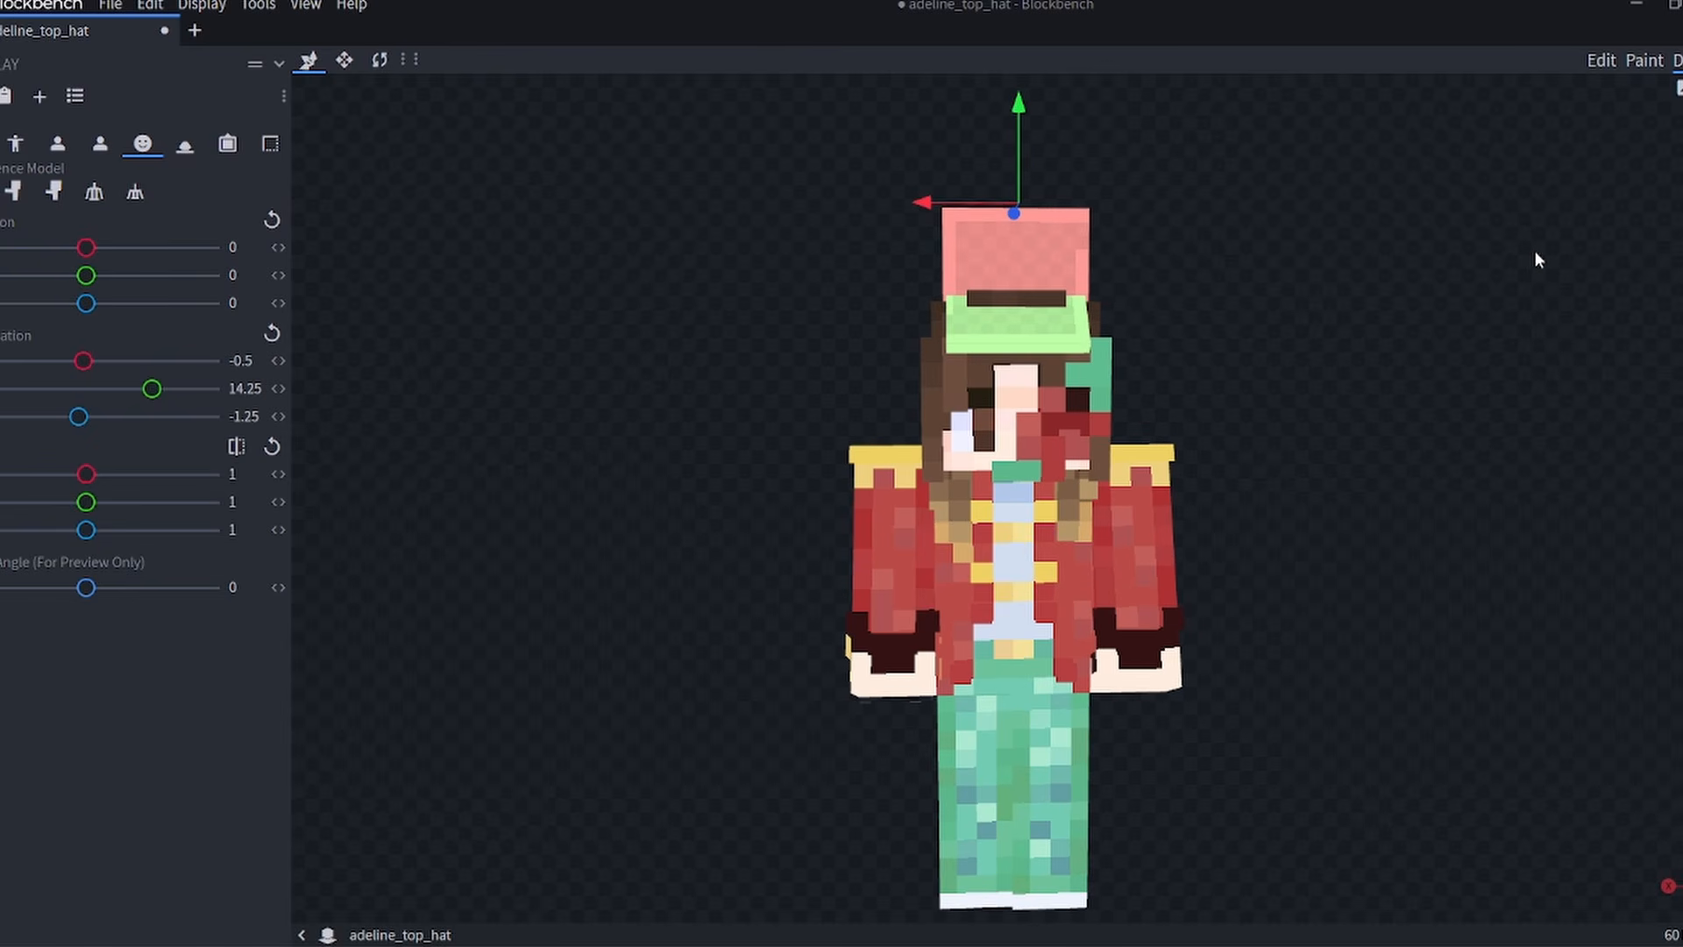
pyautogui.scroll(2, 1273, 213)
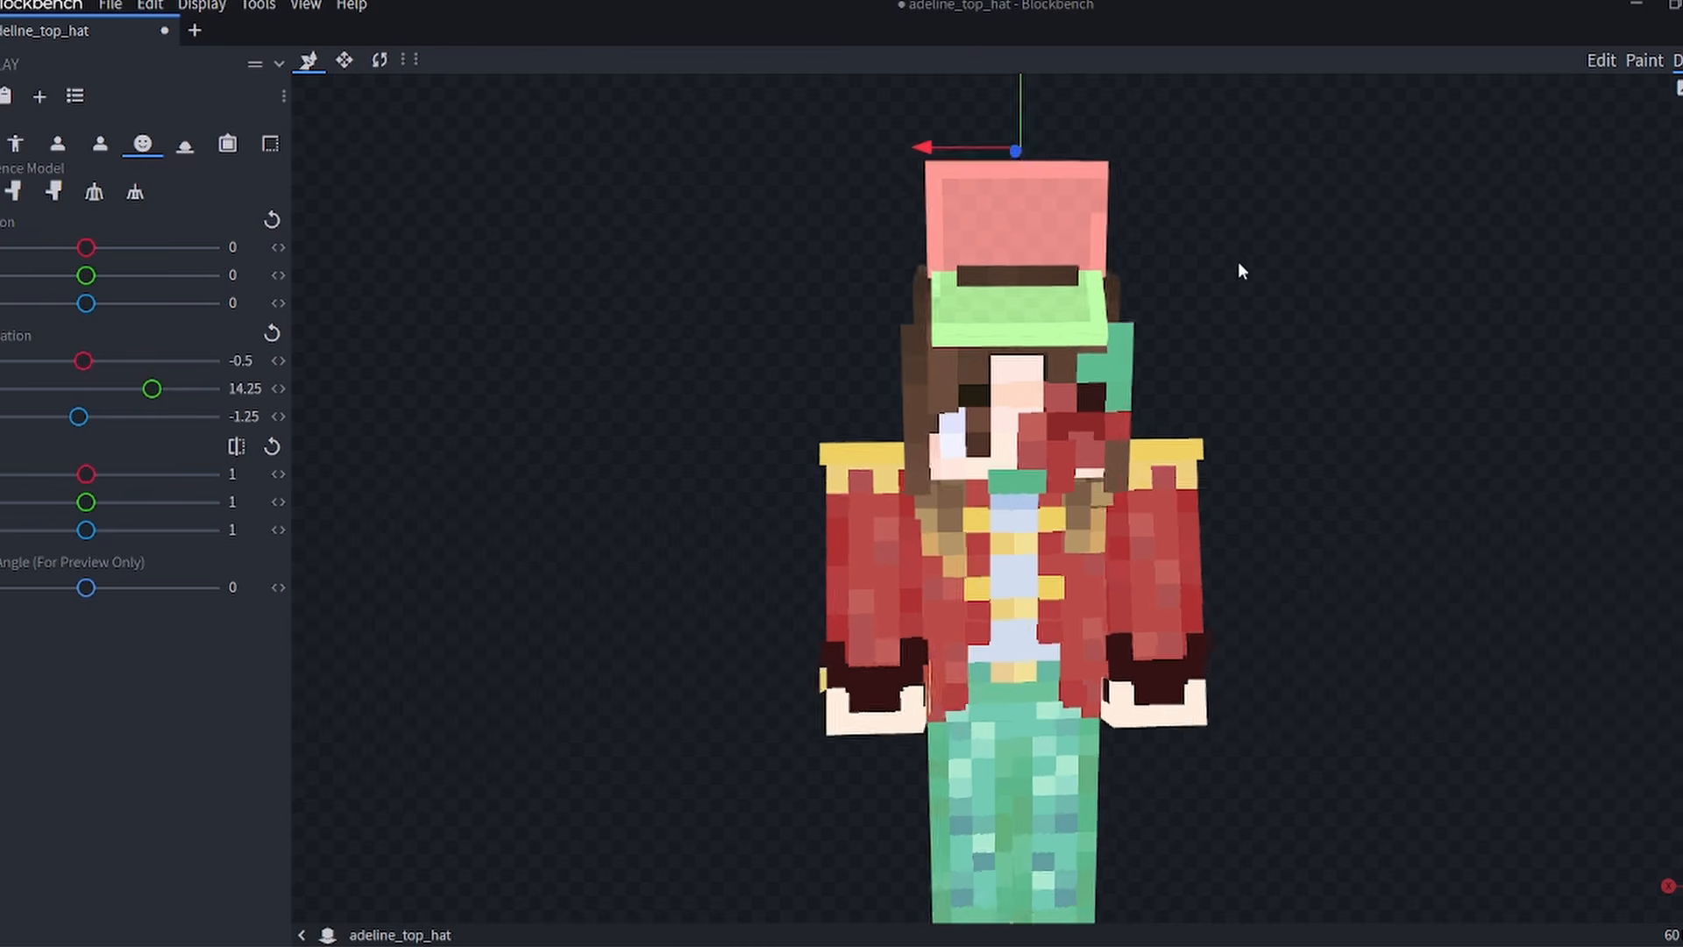
pyautogui.moveTo(1238, 261)
pyautogui.mouseDown()
pyautogui.moveTo(1332, 245)
pyautogui.moveTo(1229, 261)
pyautogui.mouseUp()
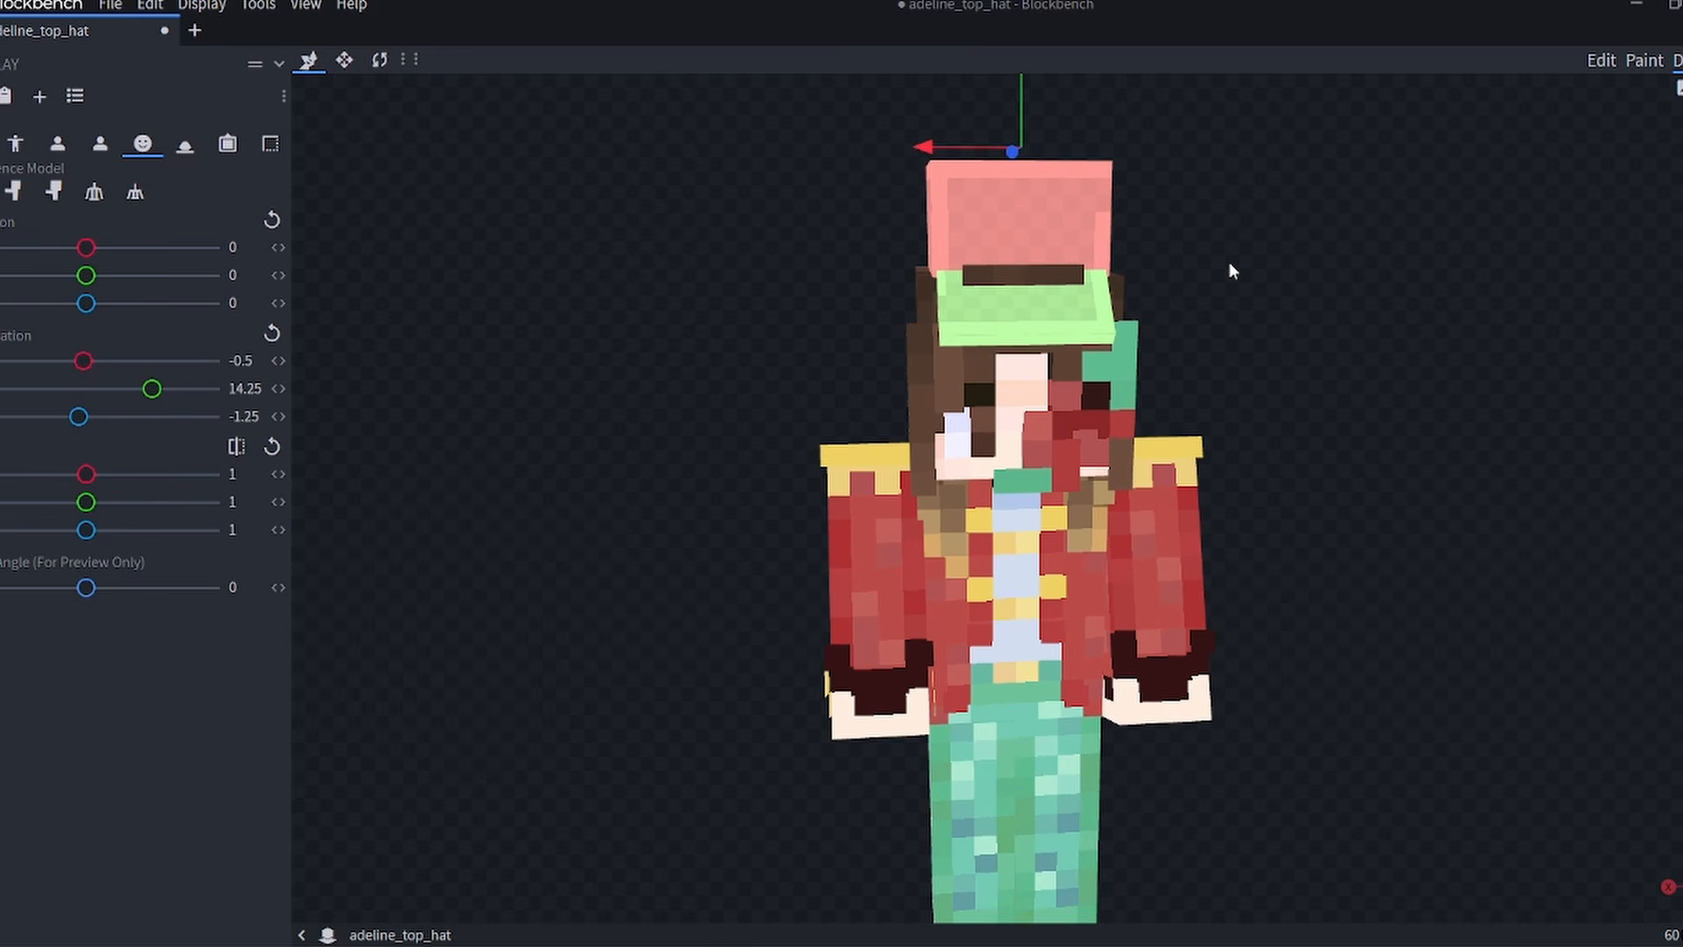
# Add a 2-high band cube across the front of the hat, just above the visor, and preview it on the head.
pyautogui.click(1601, 60)
pyautogui.hotkey('ctrl', 'n')
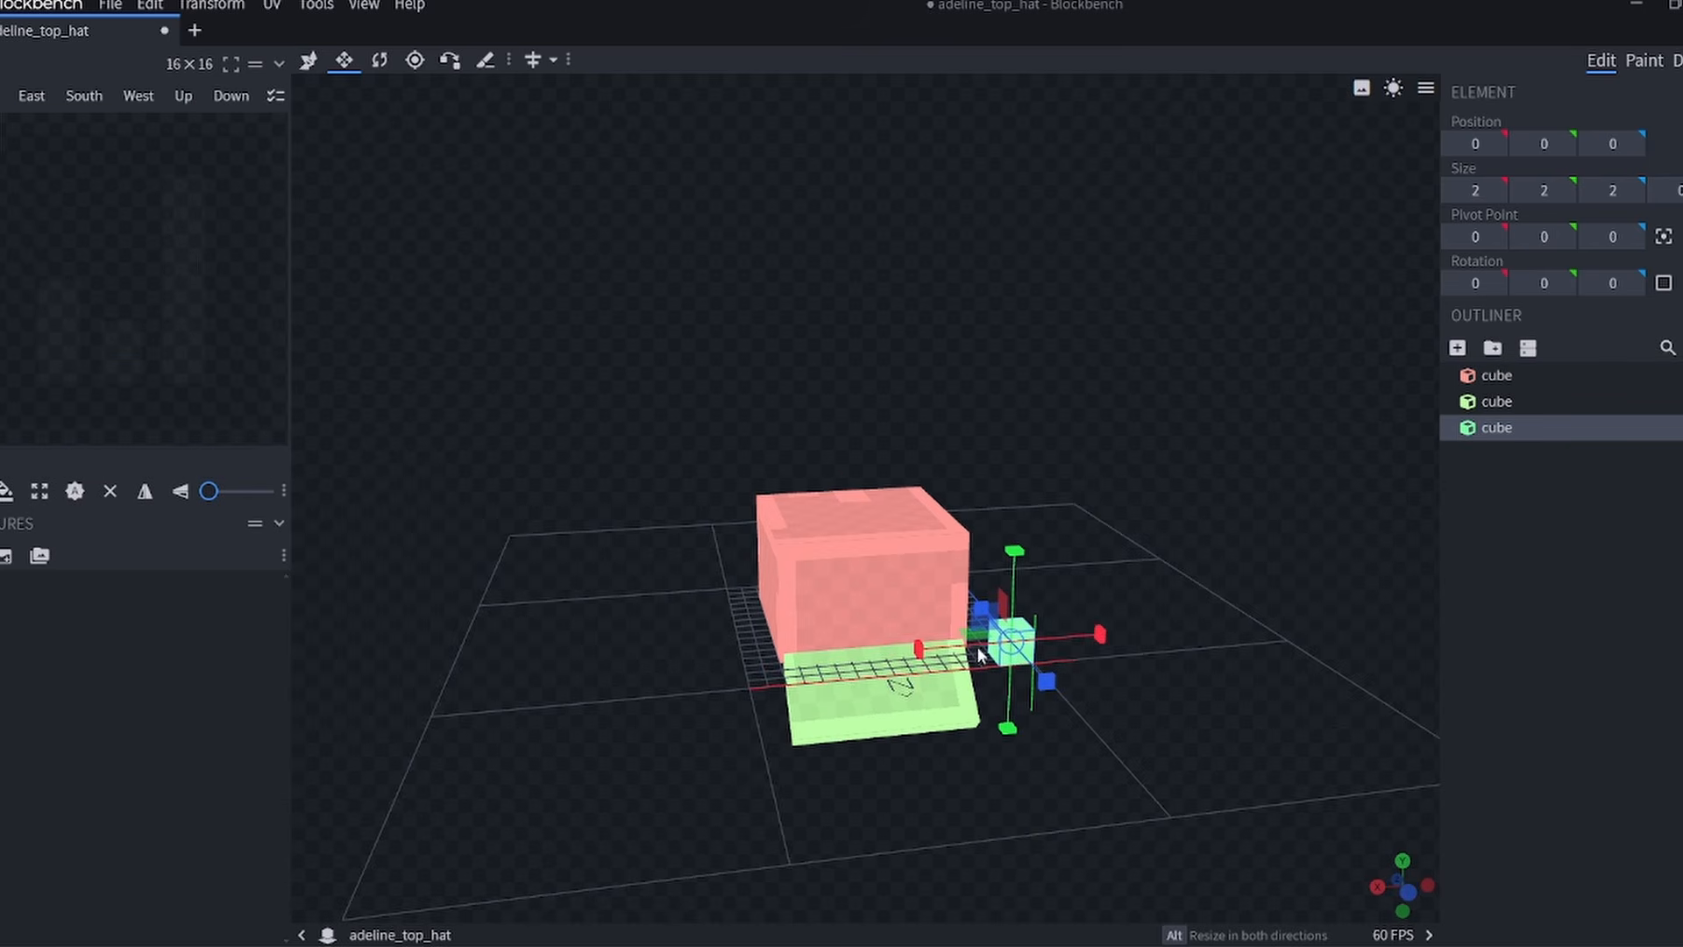
pyautogui.moveTo(921, 651)
pyautogui.mouseDown()
pyautogui.moveTo(685, 679)
pyautogui.moveTo(861, 845)
pyautogui.moveTo(1055, 726)
pyautogui.moveTo(1138, 710)
pyautogui.moveTo(943, 633)
pyautogui.moveTo(894, 637)
pyautogui.mouseUp()
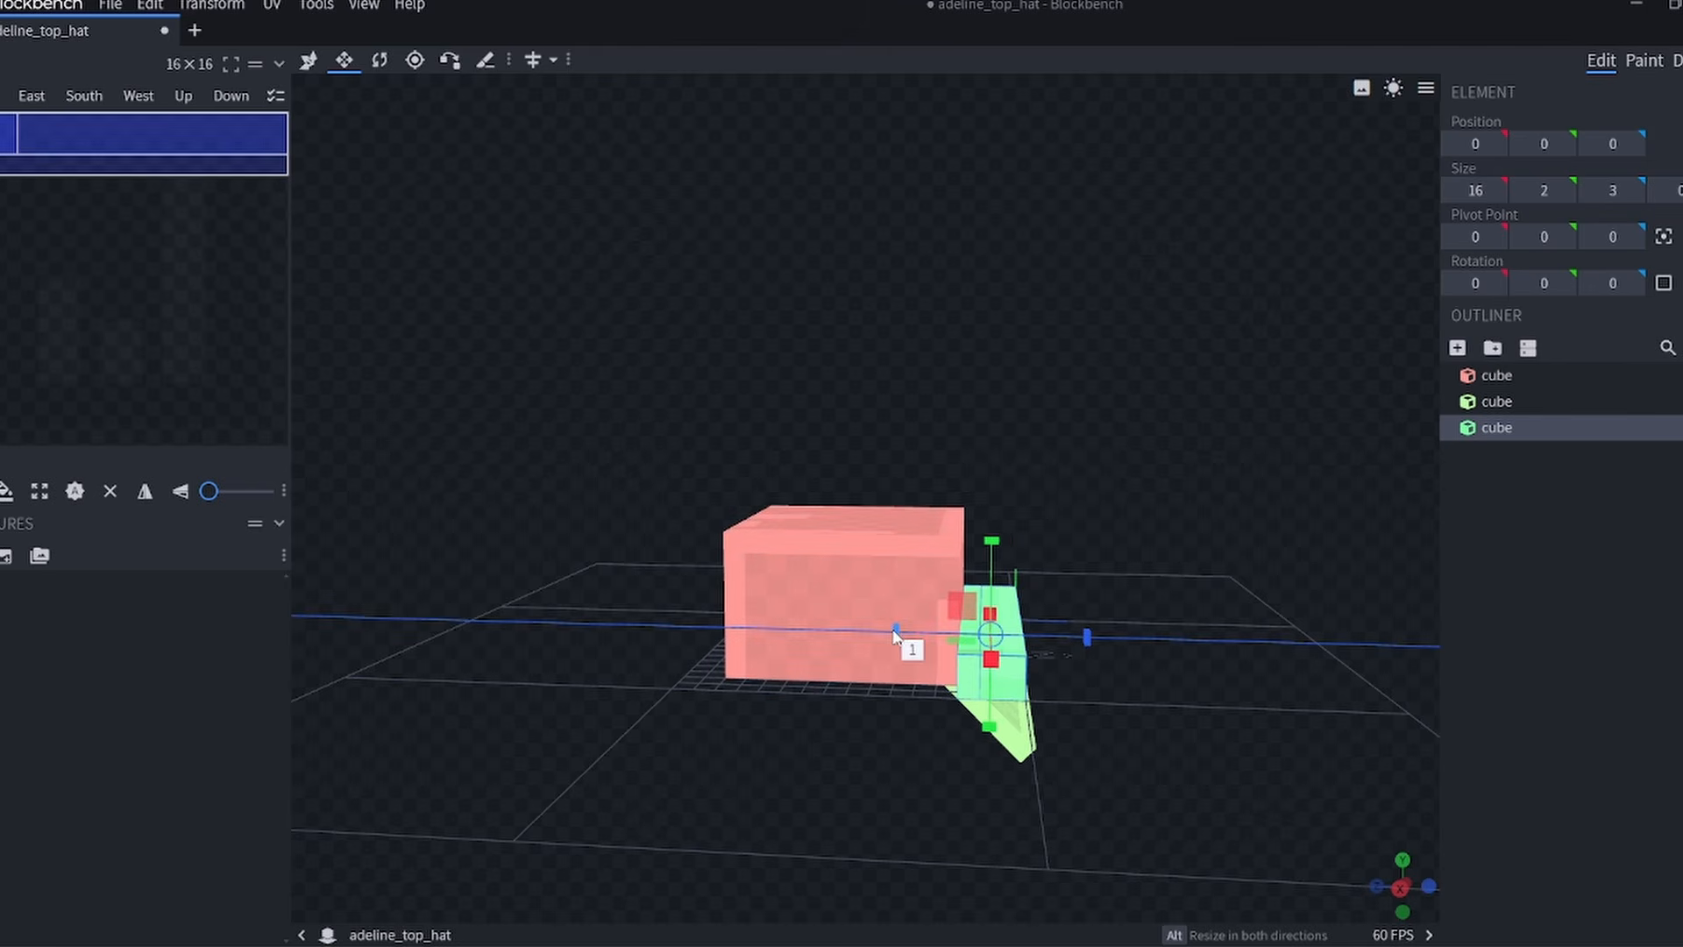
pyautogui.moveTo(1090, 634); pyautogui.dragTo(1071, 632)
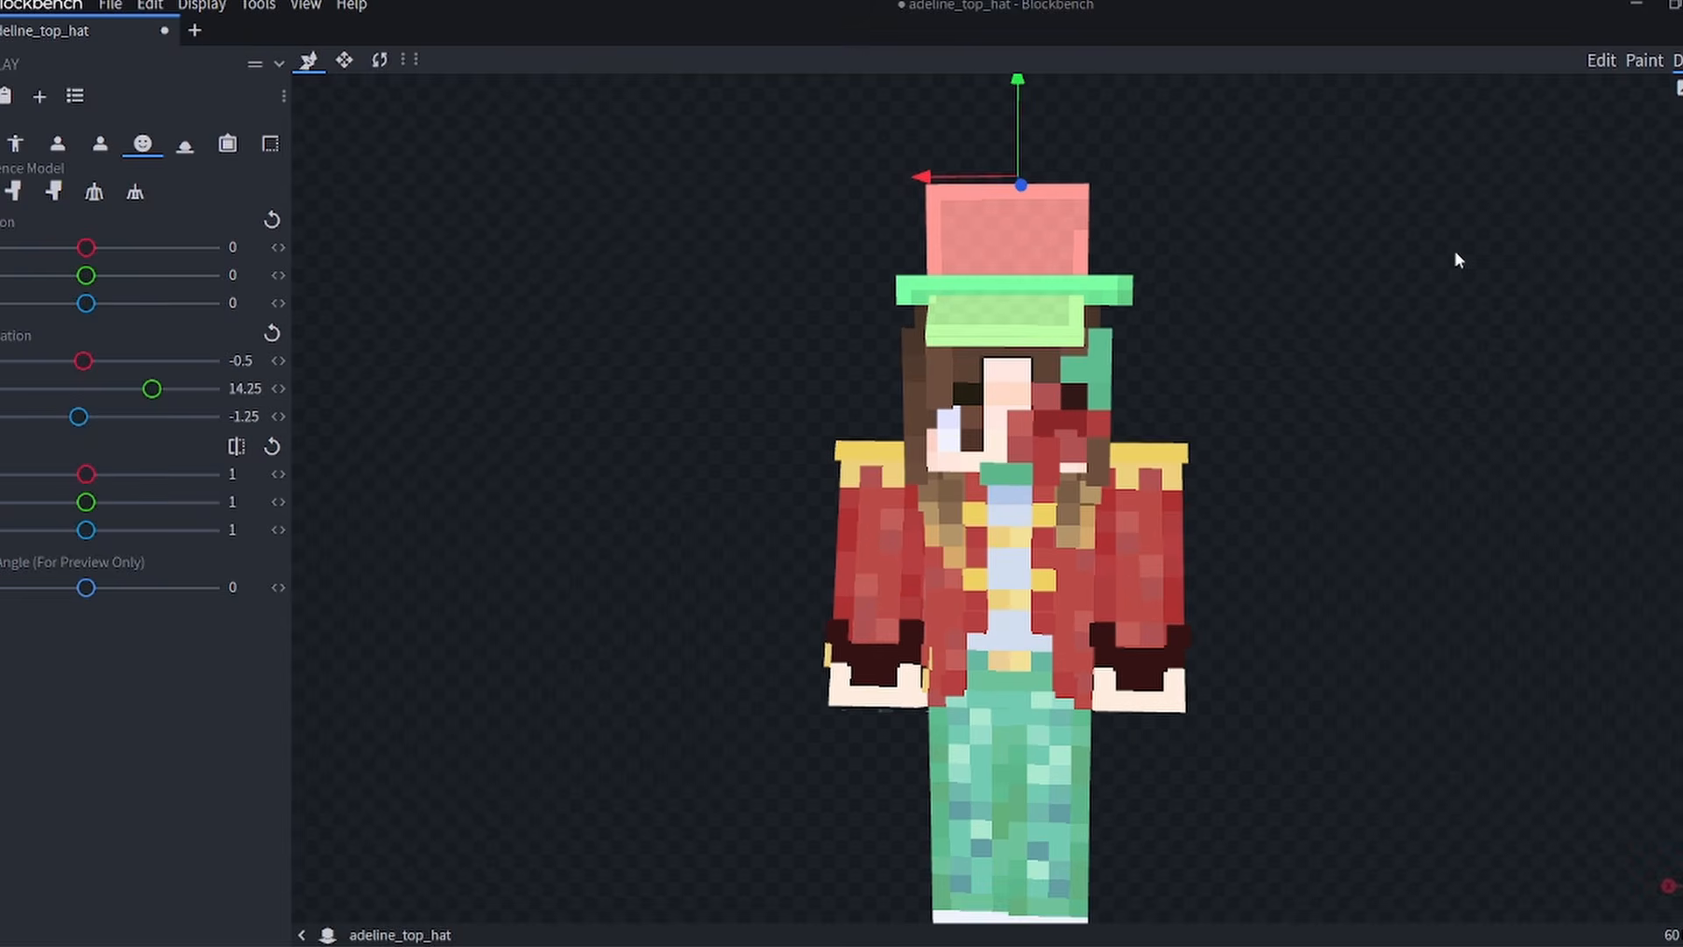
pyautogui.scroll(1, 1455, 252)
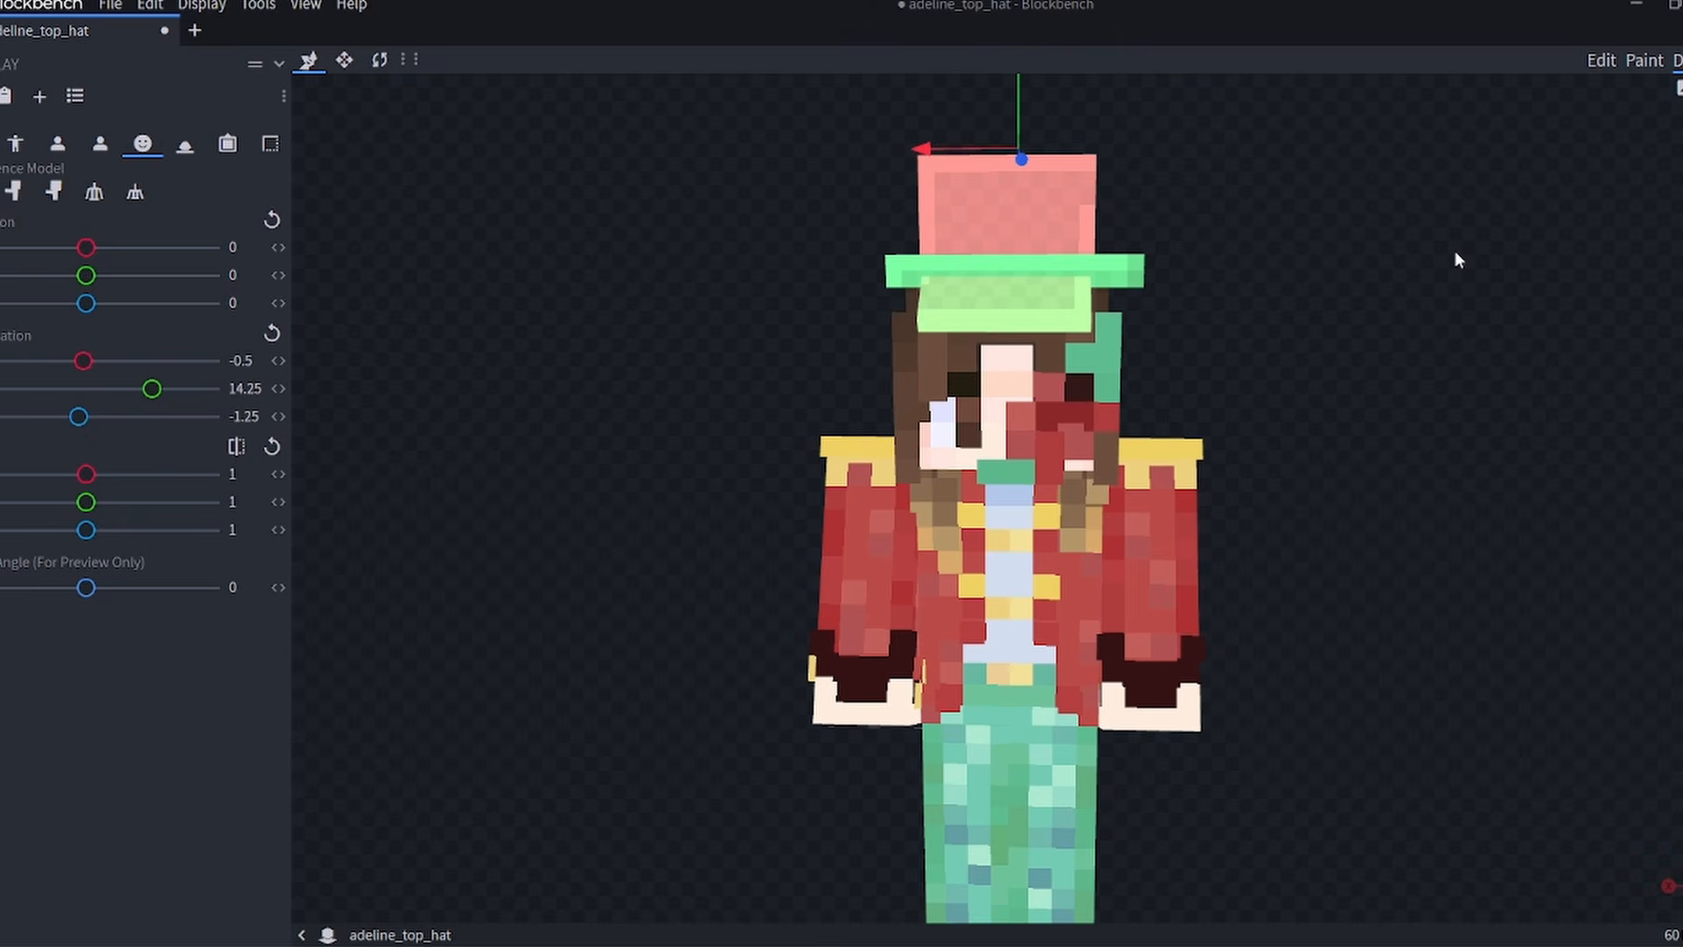
pyautogui.moveTo(1455, 252); pyautogui.dragTo(1498, 272)
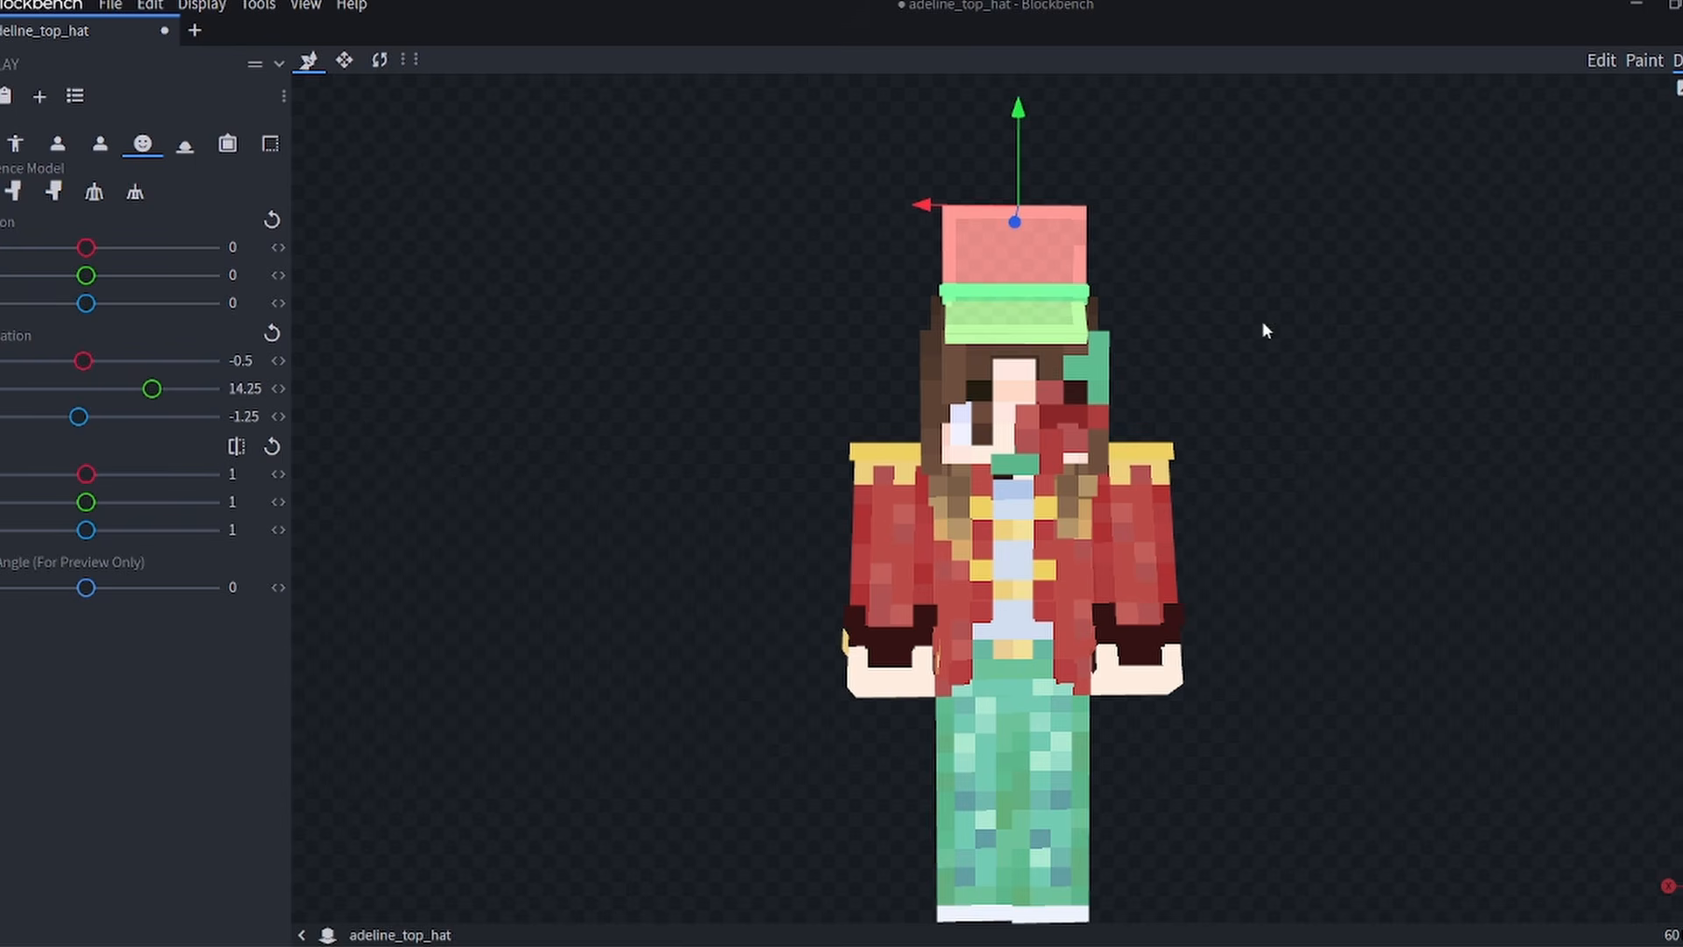
# Add six small square stud cubes in three mirrored pairs on the front of the crown.
pyautogui.click(1601, 60)
pyautogui.click(1457, 348)
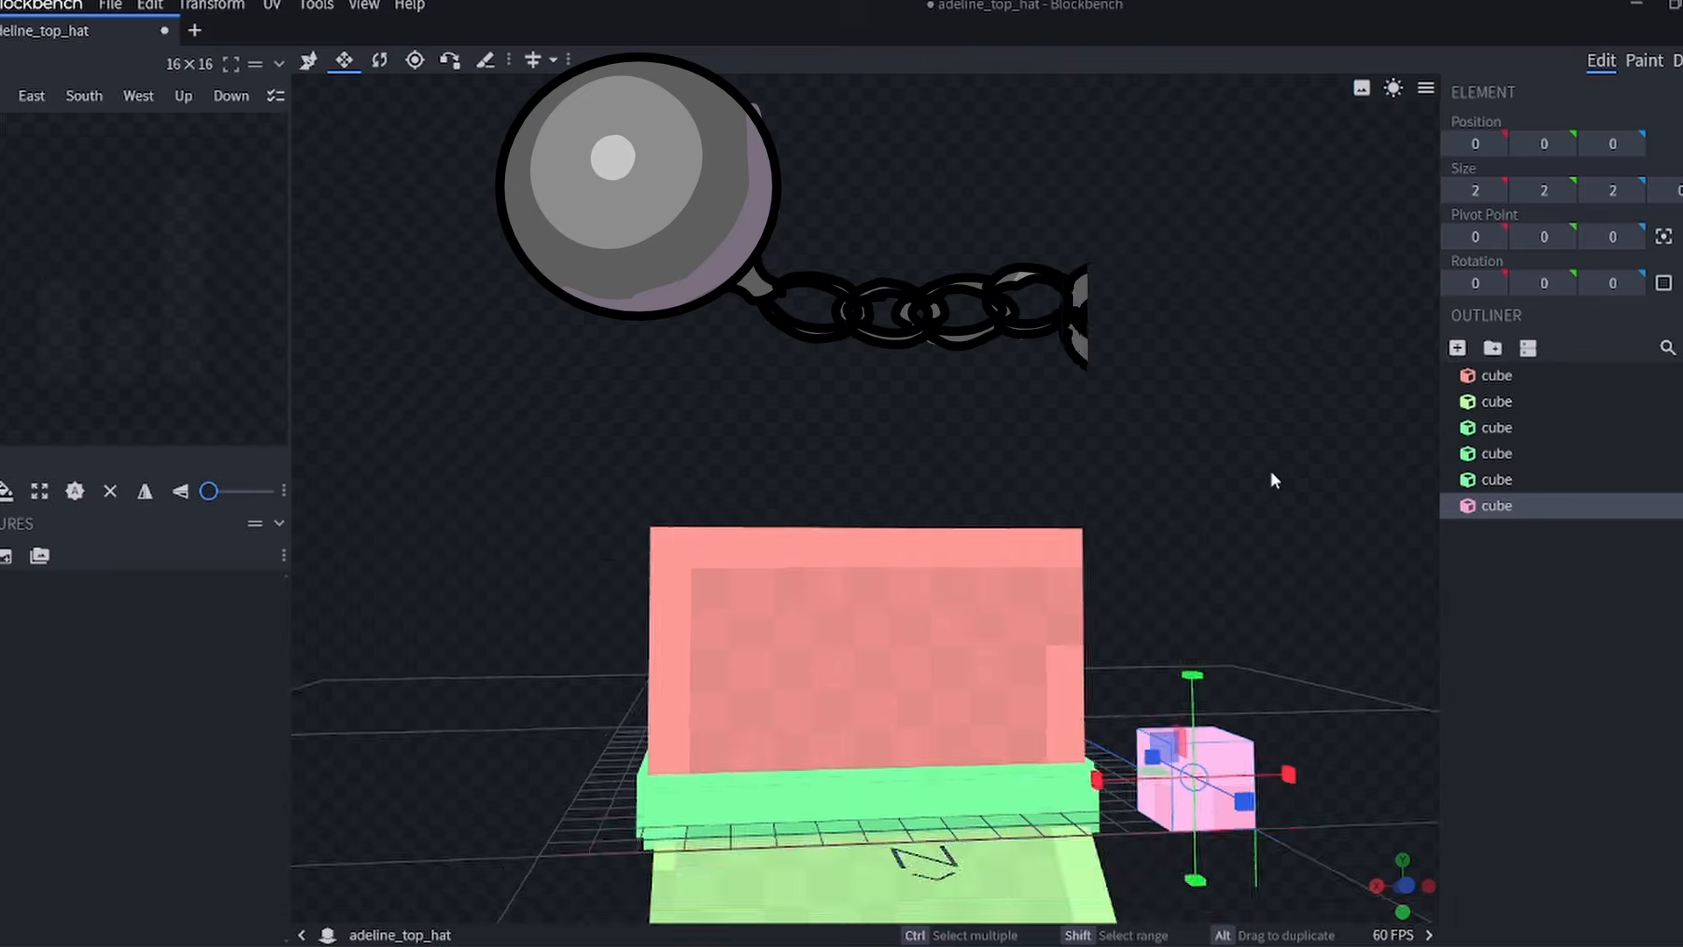
pyautogui.scroll(-2, 1271, 472)
pyautogui.moveTo(1157, 688); pyautogui.dragTo(858, 653)
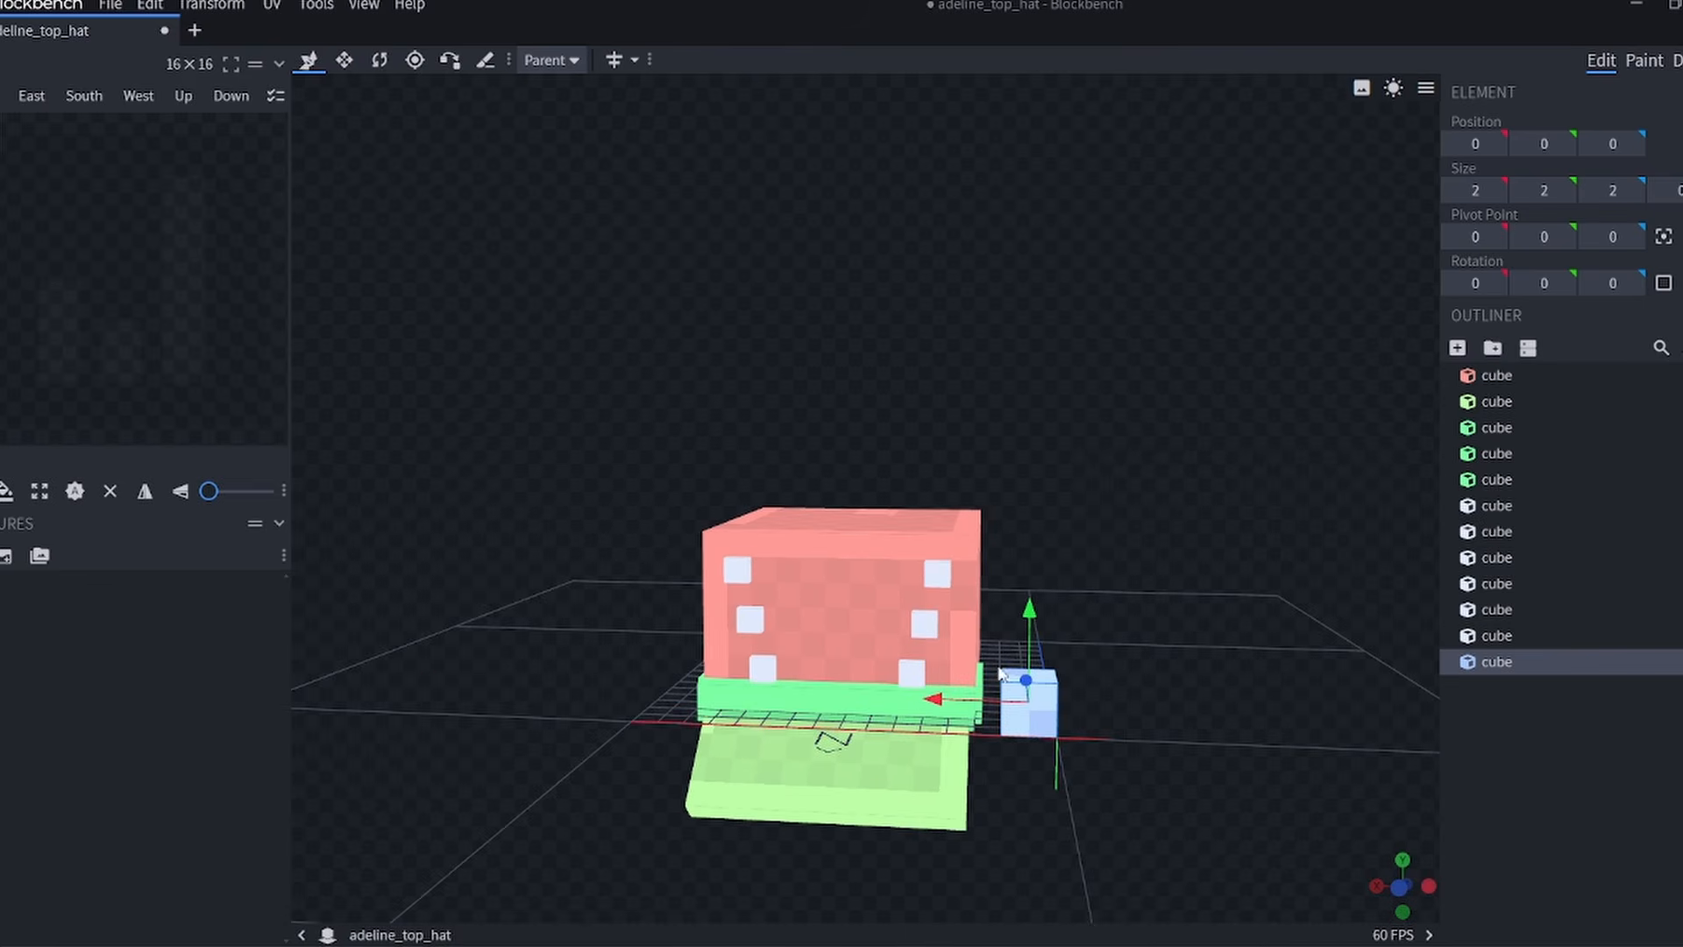
# Place a 2 × 2 × 2 cube at position 8, 4, 1 in front of the crown, between the two columns of studs.
pyautogui.moveTo(934, 699); pyautogui.dragTo(721, 699)
pyautogui.moveTo(817, 635); pyautogui.dragTo(814, 528)
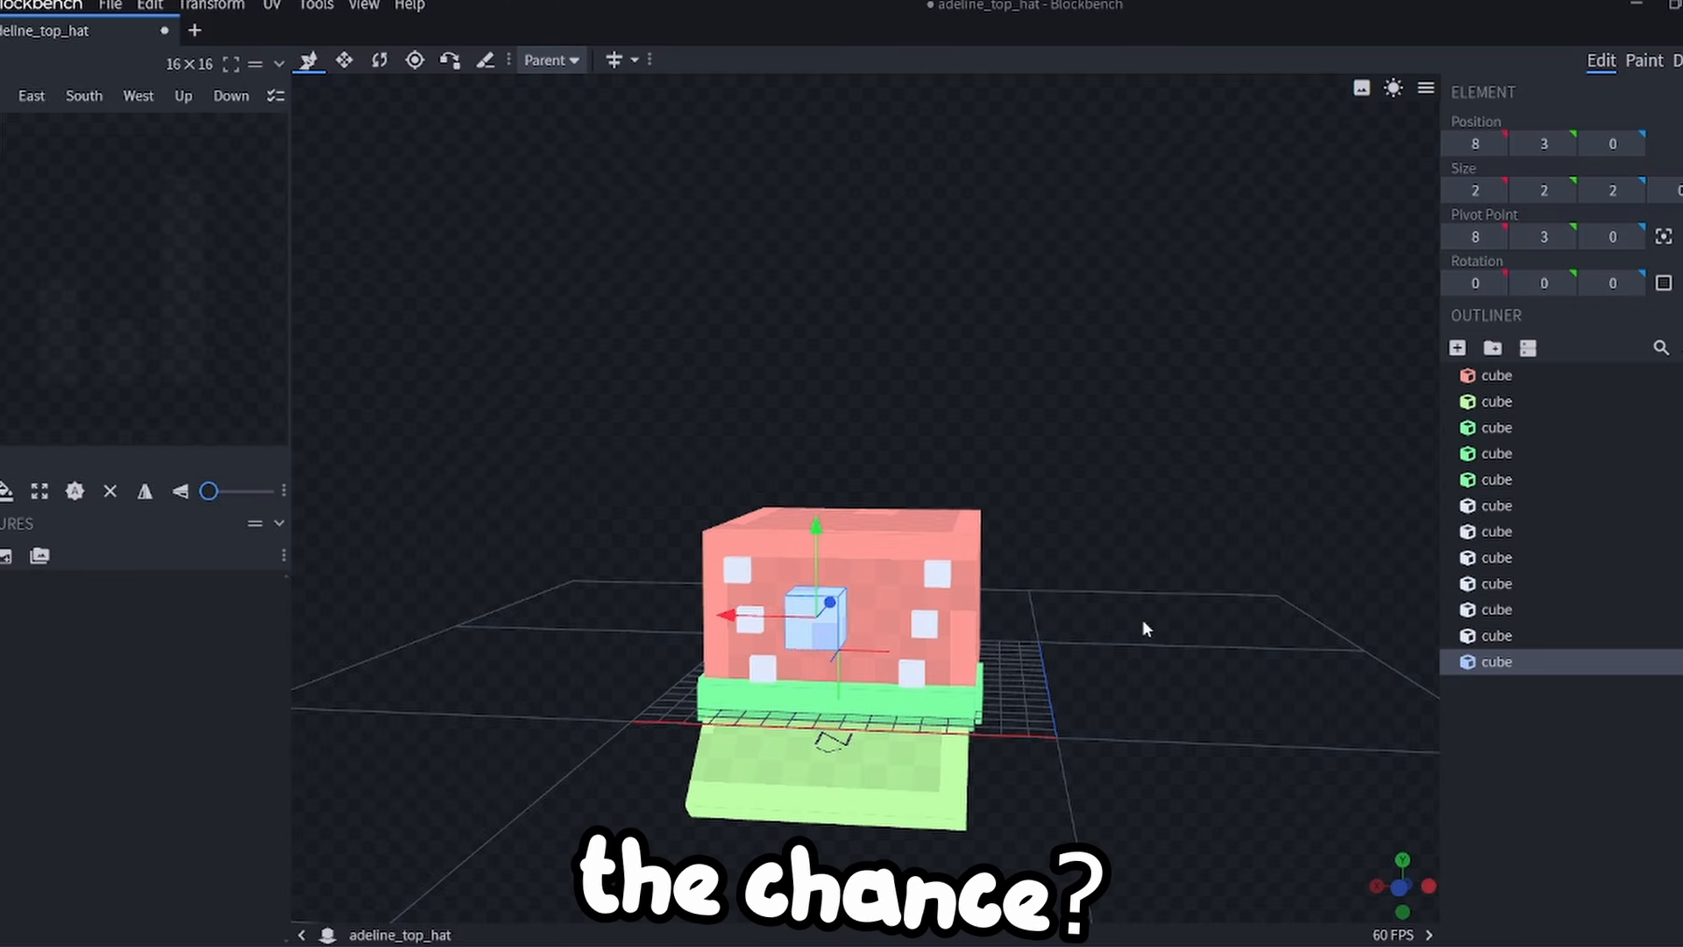
pyautogui.moveTo(1143, 620); pyautogui.dragTo(965, 628)
pyautogui.scroll(2, 965, 627)
pyautogui.moveTo(791, 586); pyautogui.dragTo(822, 587)
pyautogui.moveTo(614, 544); pyautogui.dragTo(835, 519)
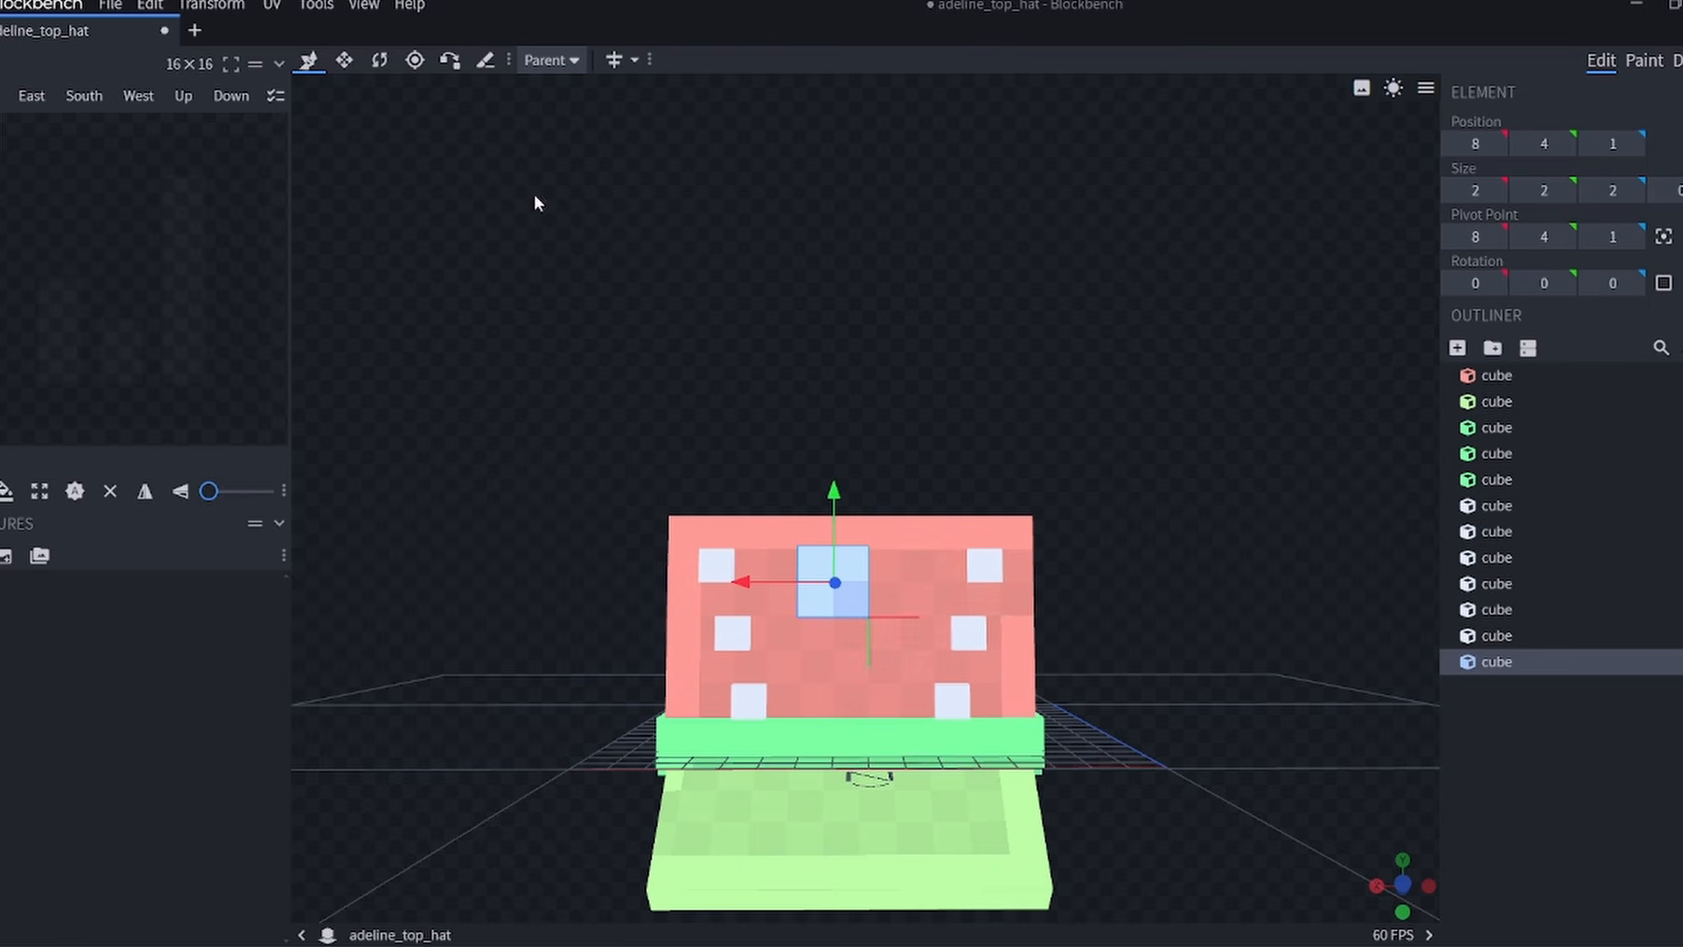
# Resize the cube into a 7 × 1 × 0.25 bar at 5, 5, 2.75 joining the upper studs, and duplicate it for the lower rows.
pyautogui.click(344, 60)
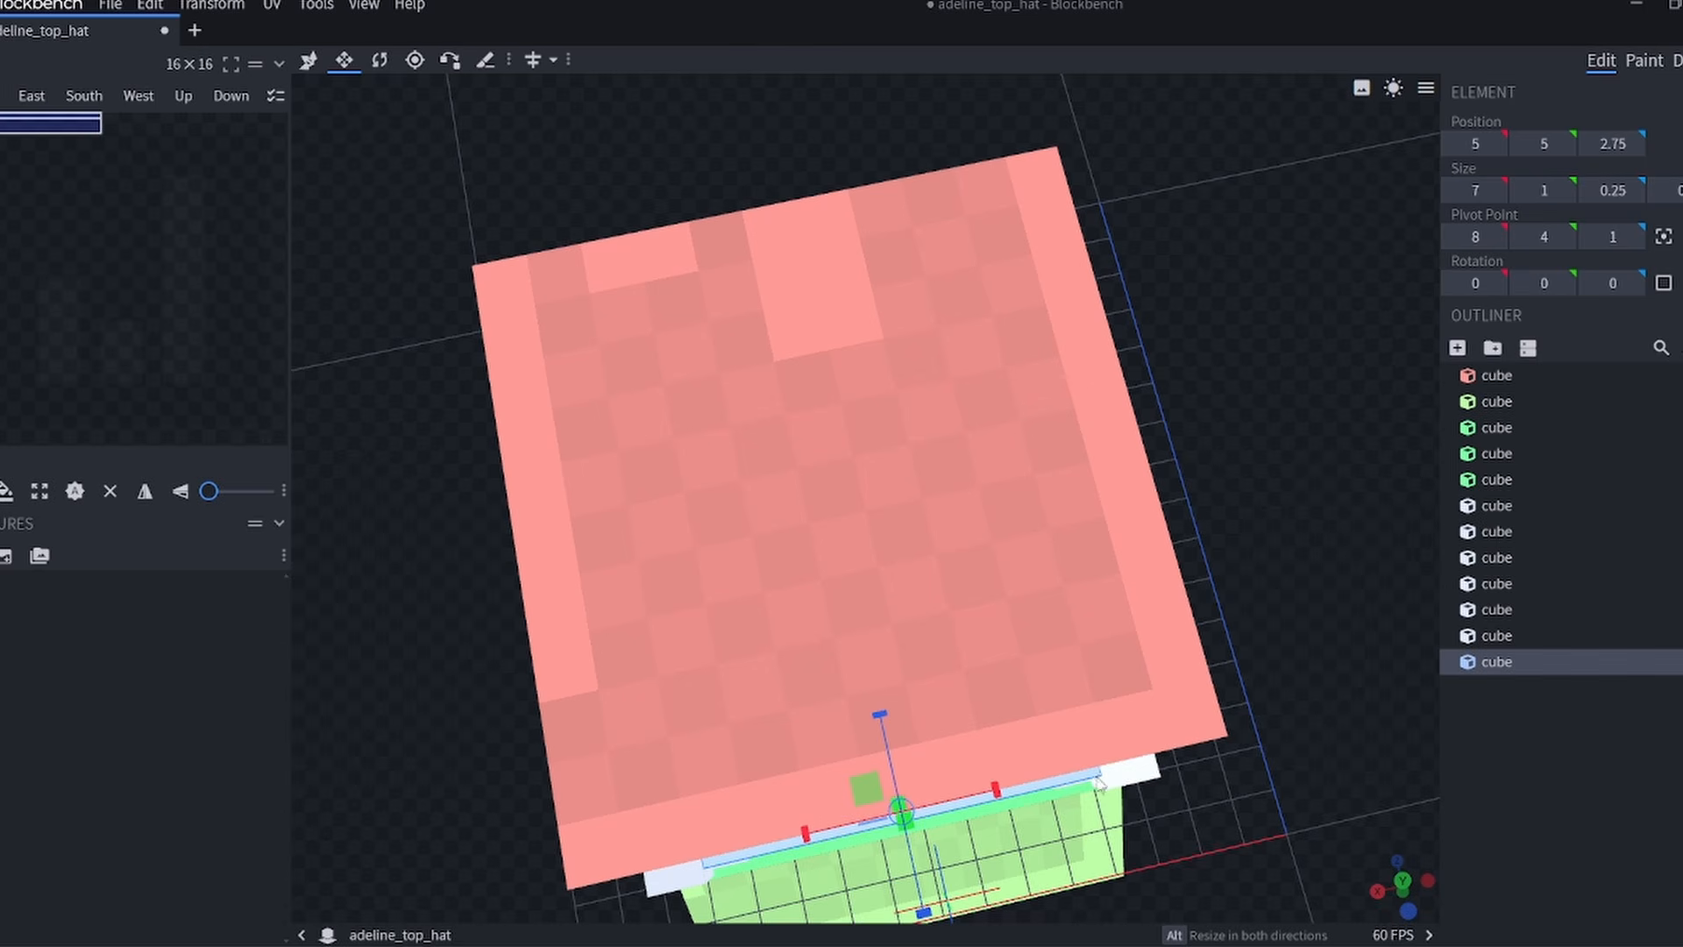
pyautogui.moveTo(1107, 778); pyautogui.dragTo(1222, 465)
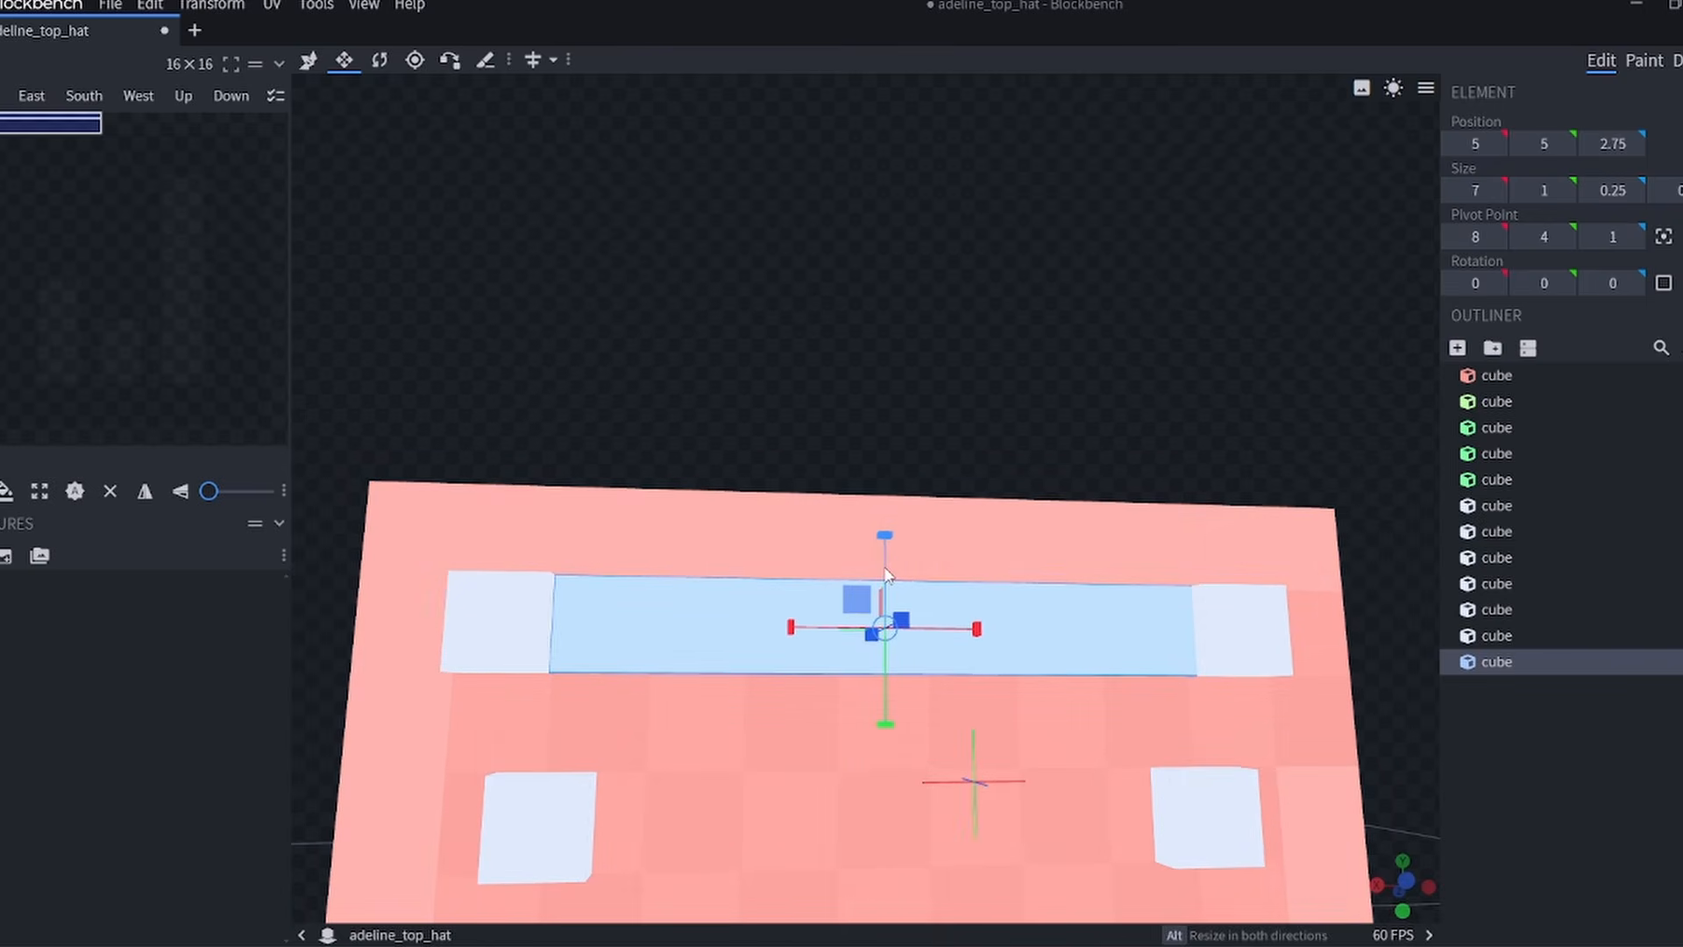
pyautogui.keyDown('alt'); pyautogui.moveTo(888, 581); pyautogui.dragTo(884, 727); pyautogui.keyUp('alt')
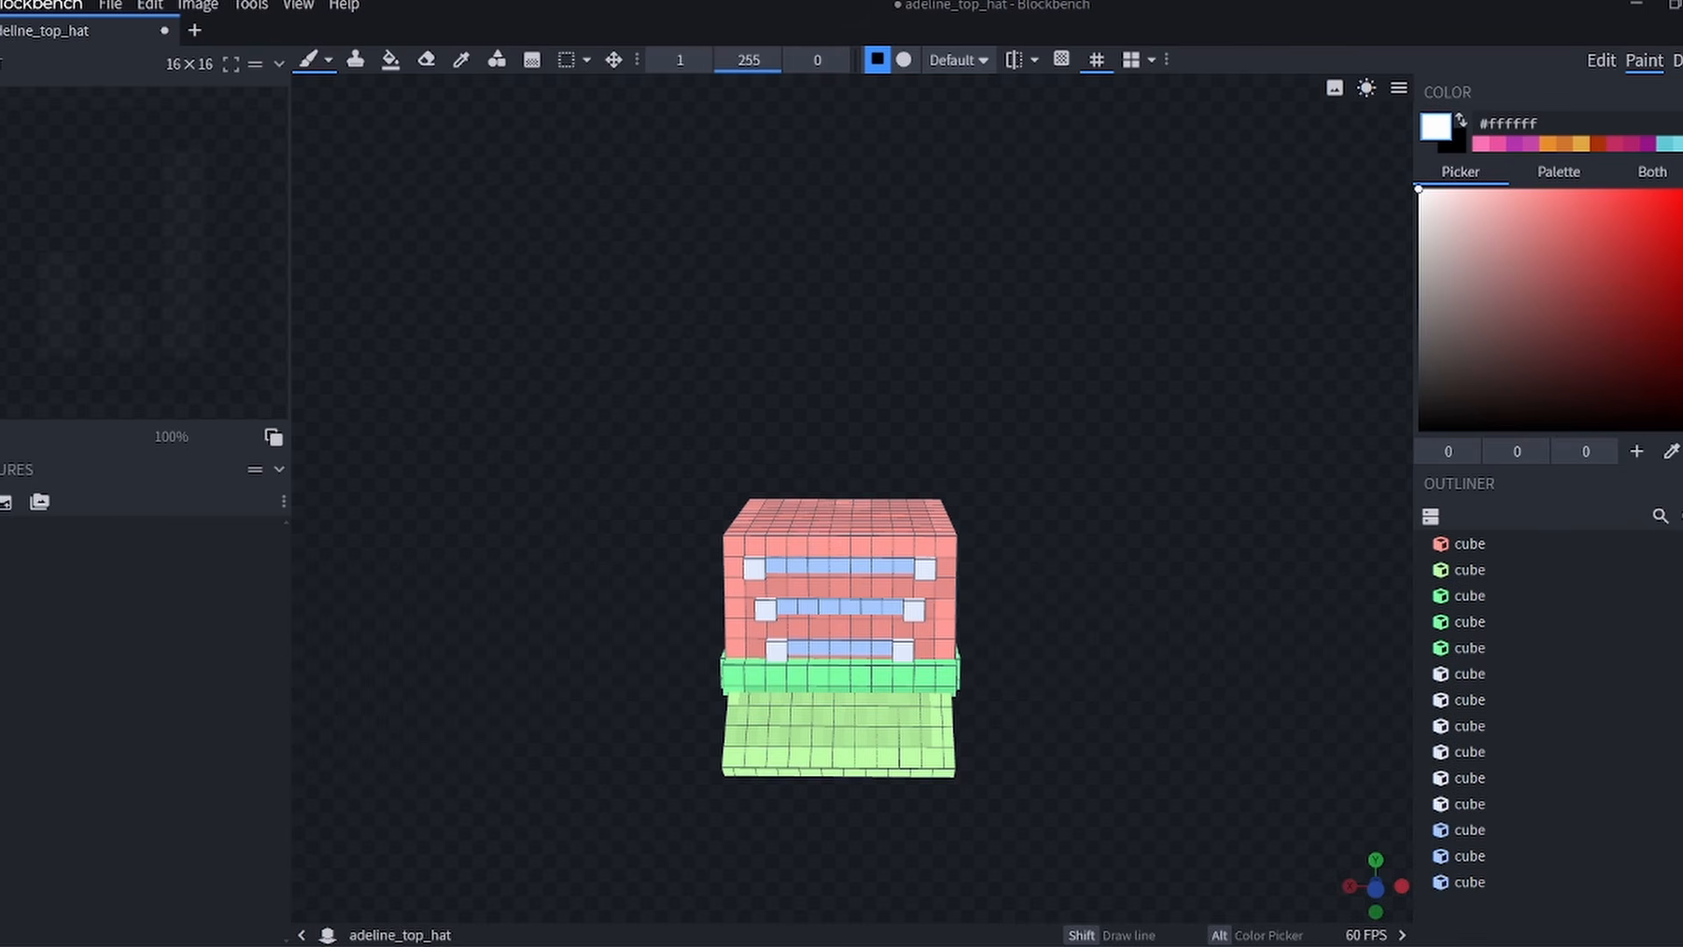
# Add a narrower strip along the visor's front edge and create the 64 × 64 adeline_top_hat texture for all cubes.
pyautogui.click(1601, 60)
pyautogui.click(881, 773)
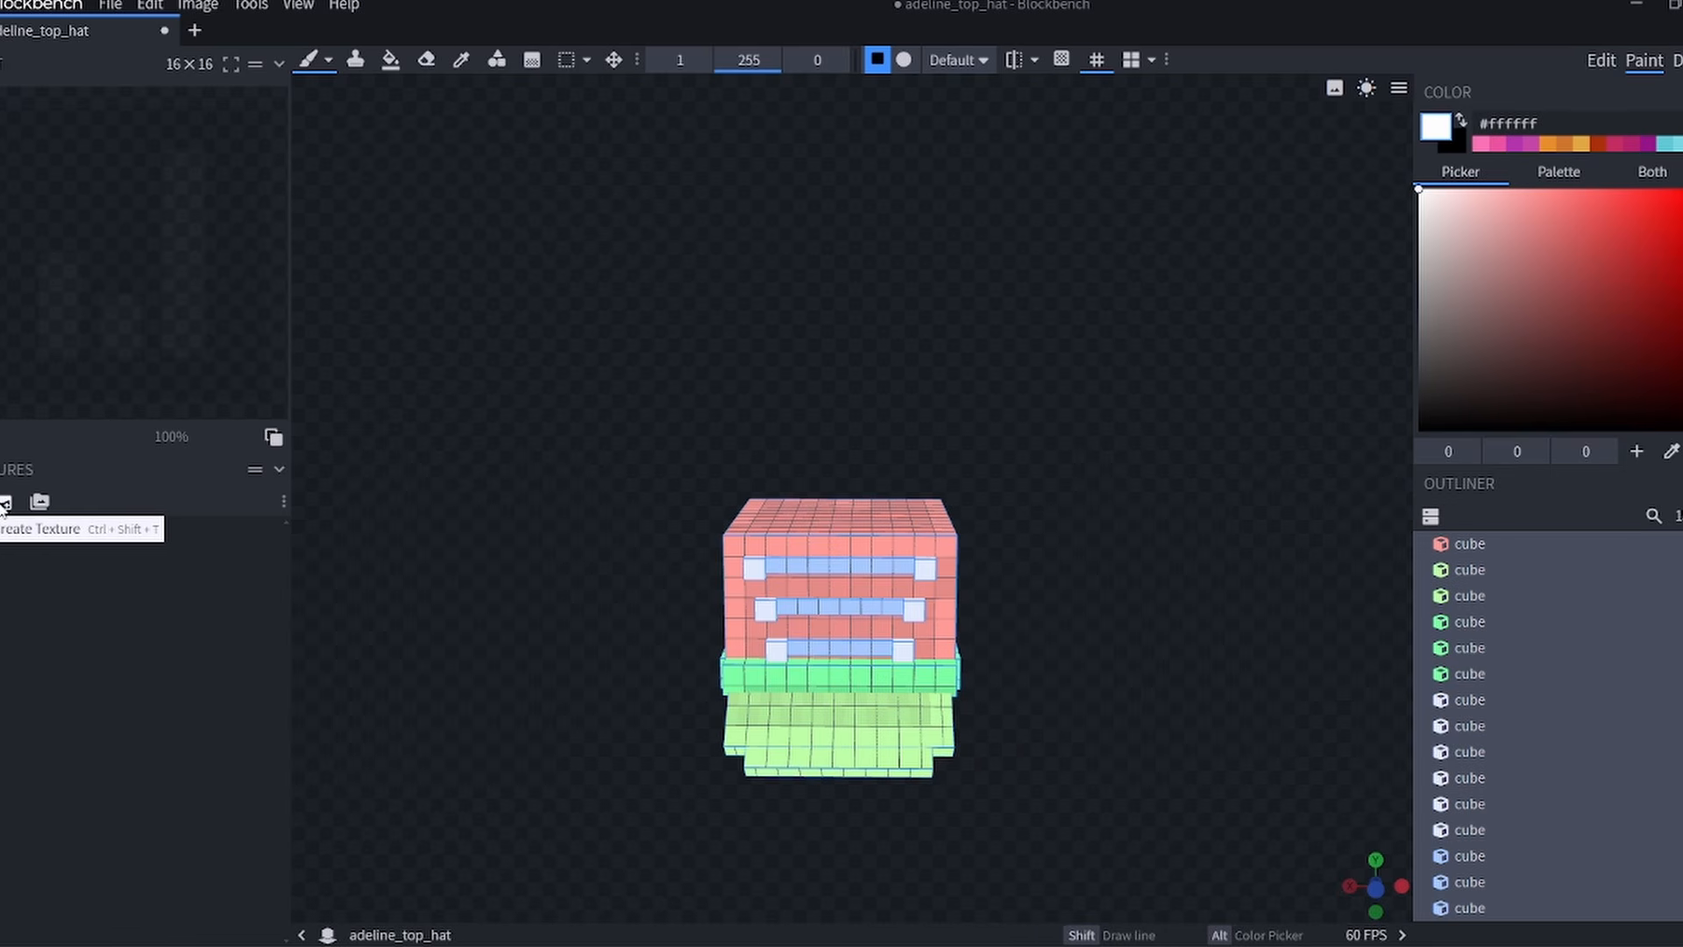
pyautogui.click(5, 503)
pyautogui.press('Return')
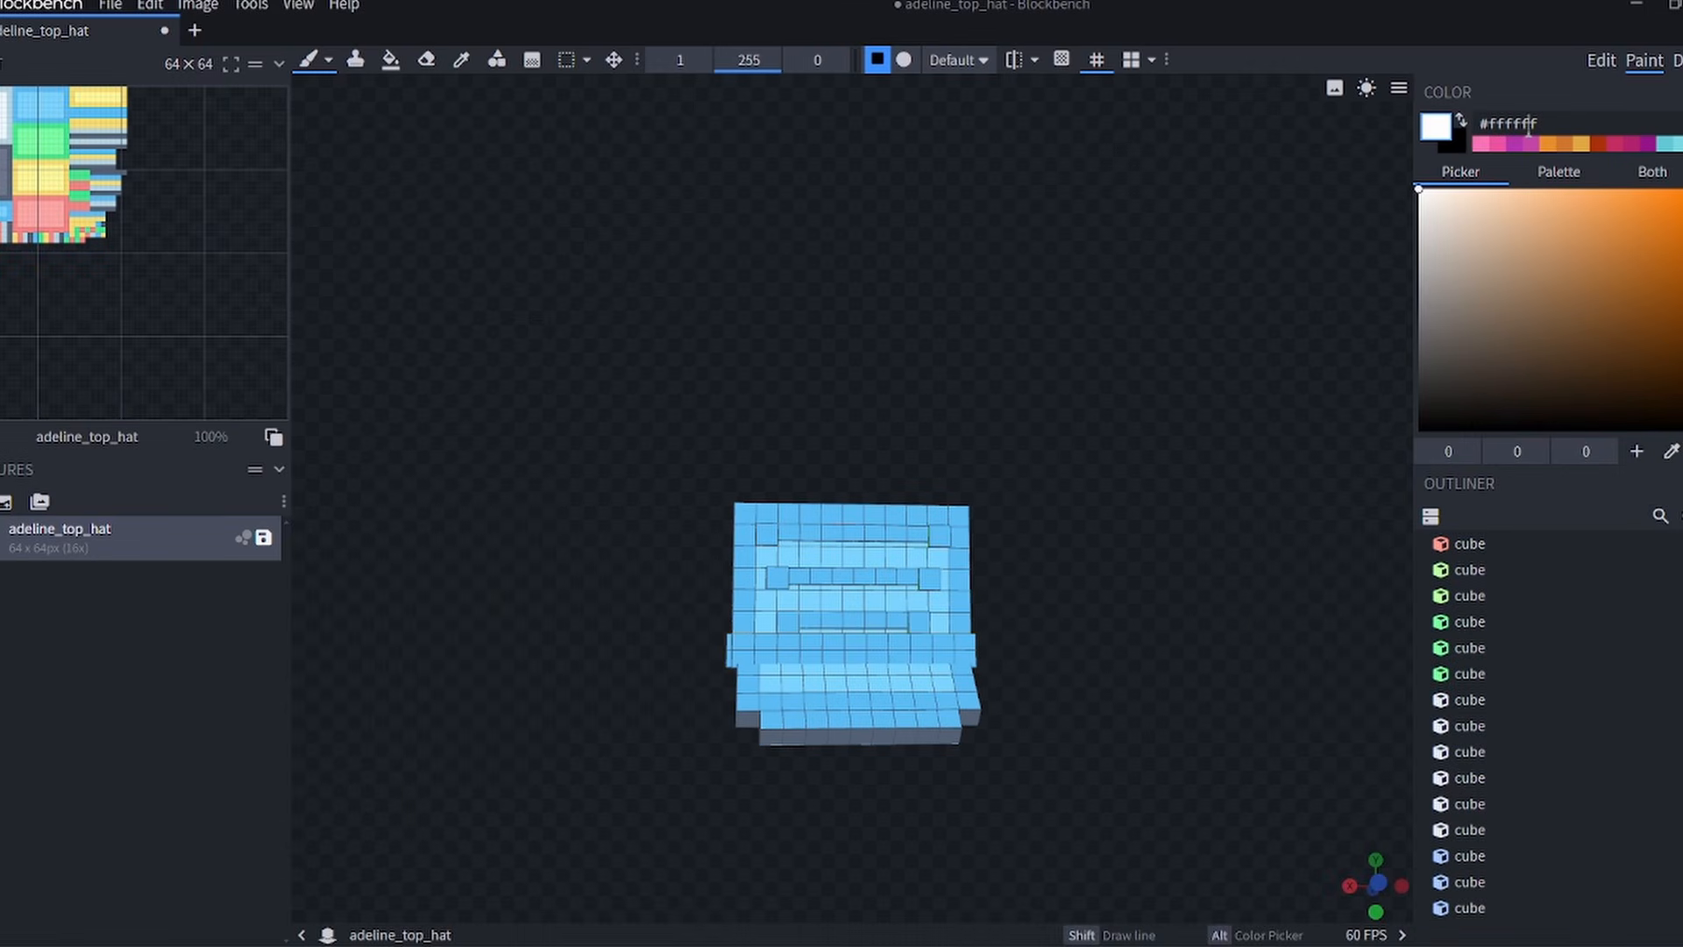
# Paint the entire hat dark maroon #341213 and compare it with the player model's outfit.
pyautogui.tripleClick(1529, 125)
pyautogui.write('#341213')
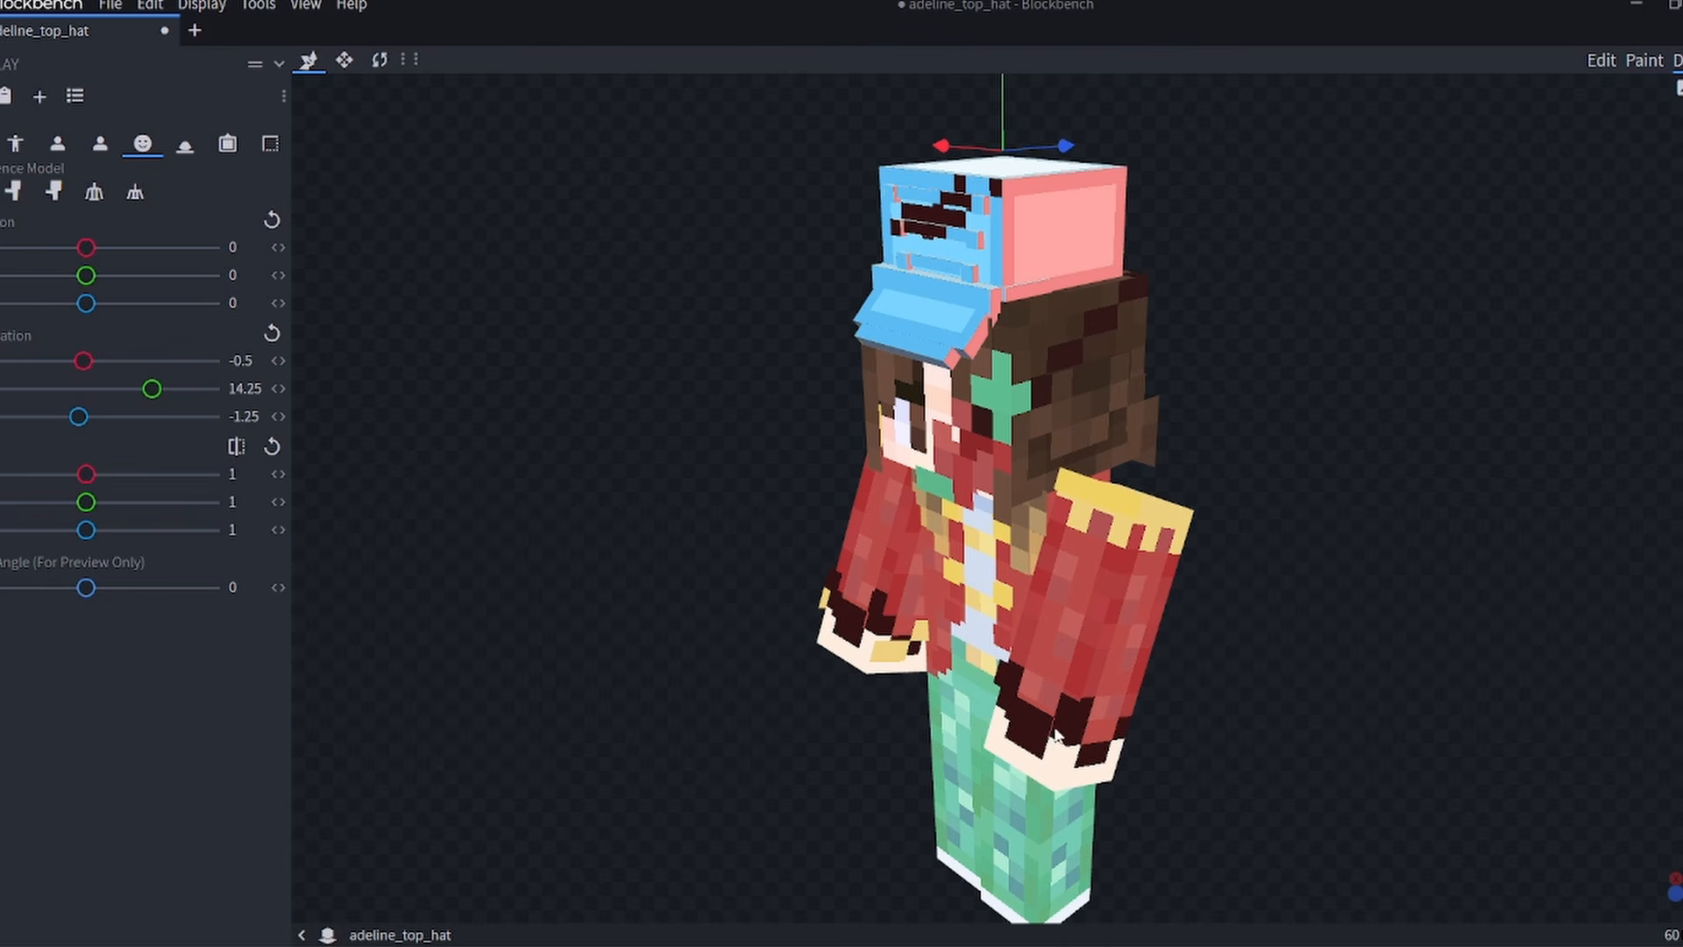
pyautogui.moveTo(1032, 739); pyautogui.dragTo(1272, 728)
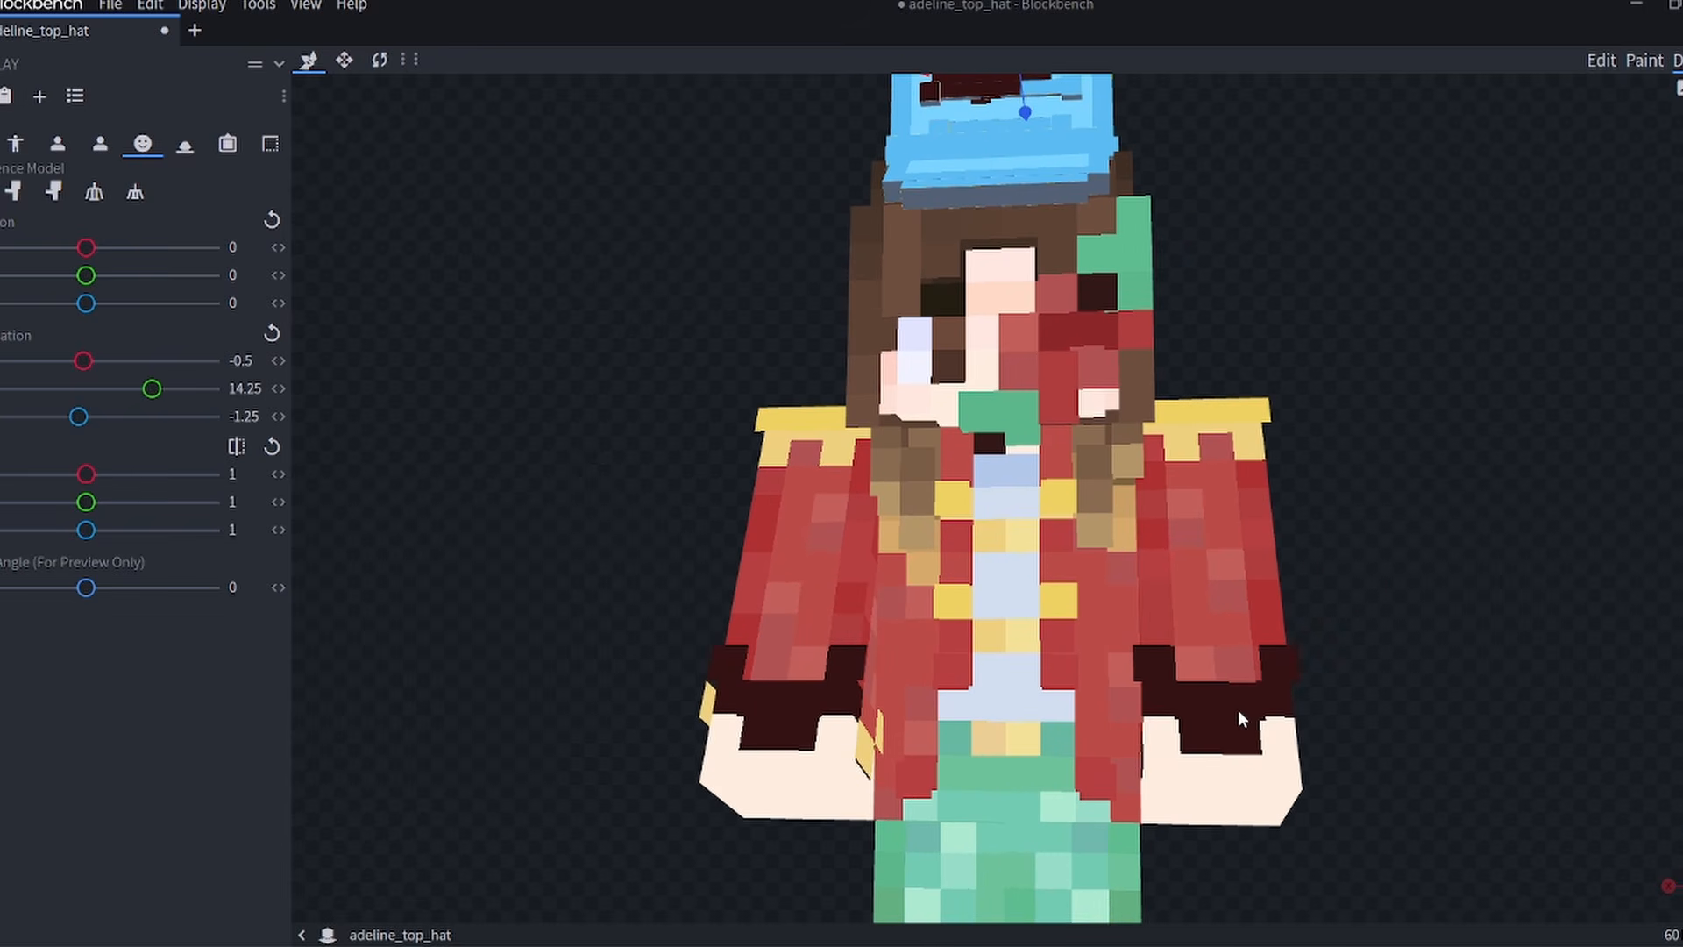
pyautogui.scroll(-3, 1306, 657)
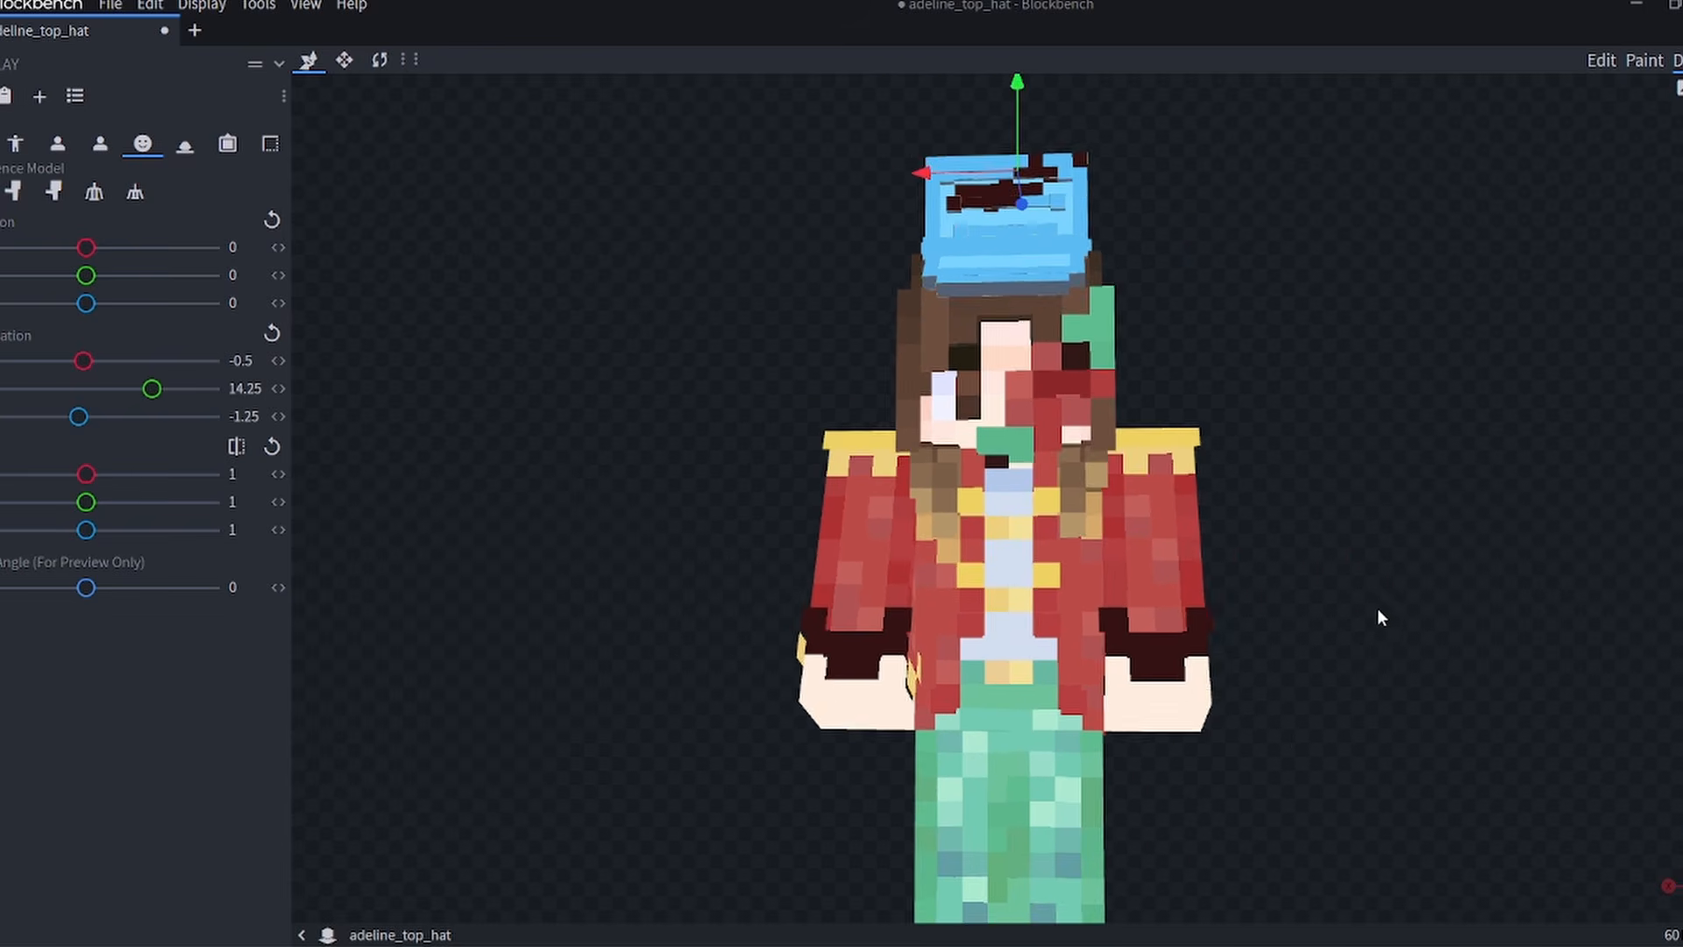
pyautogui.click(1602, 63)
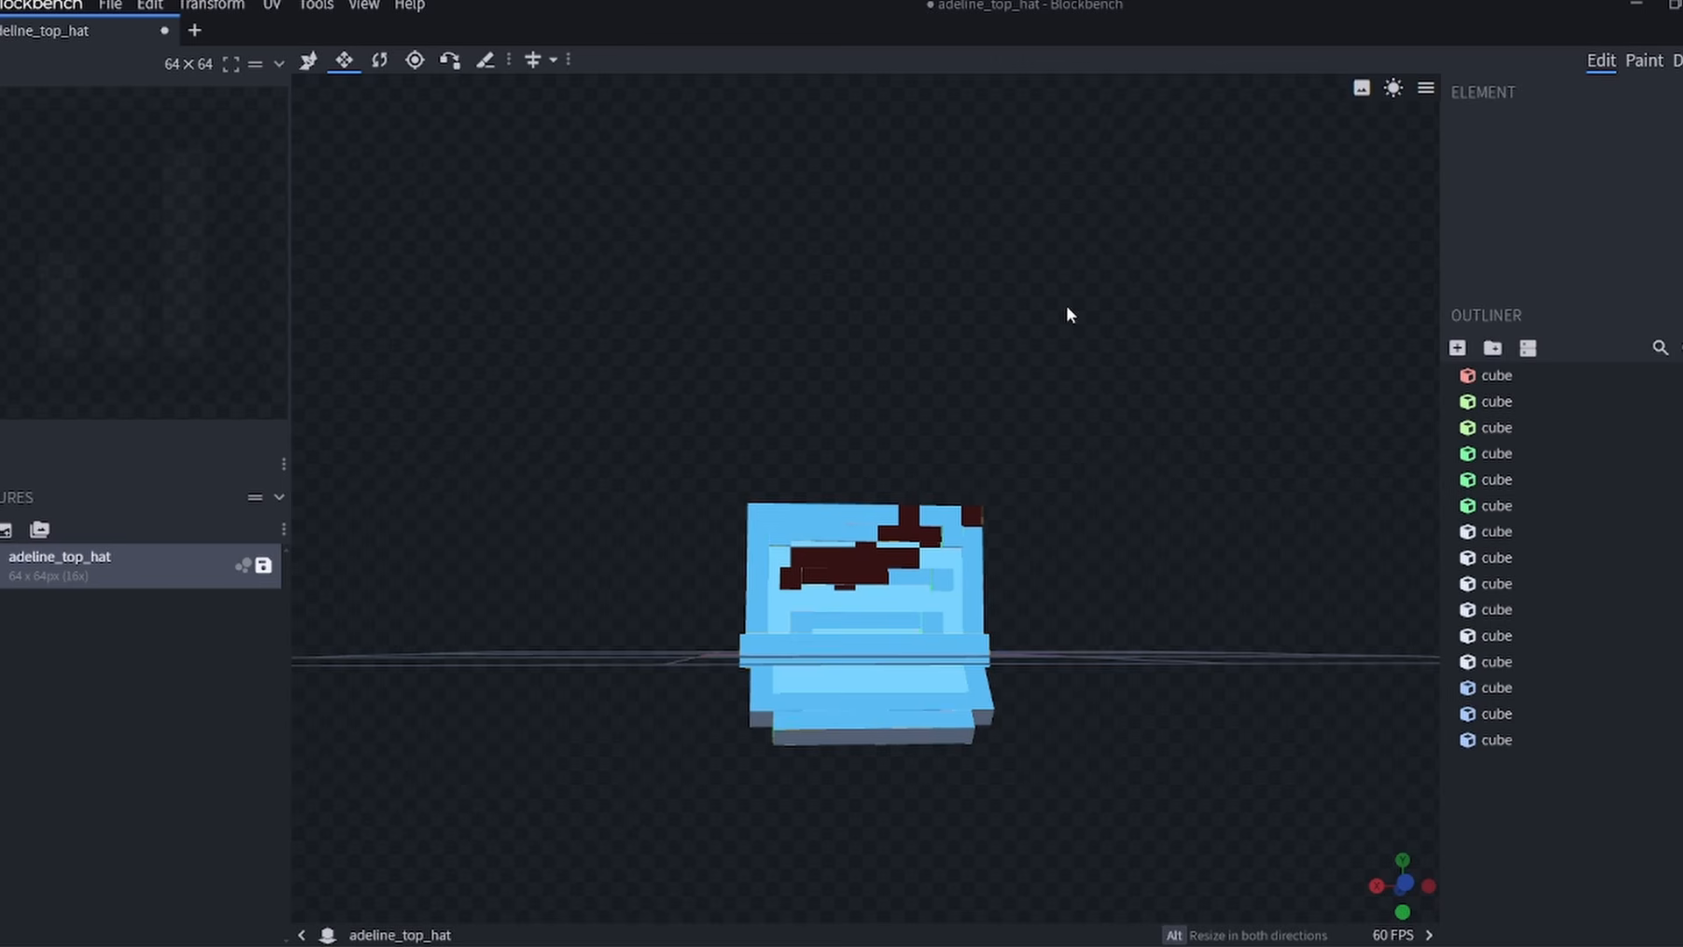
pyautogui.click(1645, 60)
pyautogui.click(1676, 61)
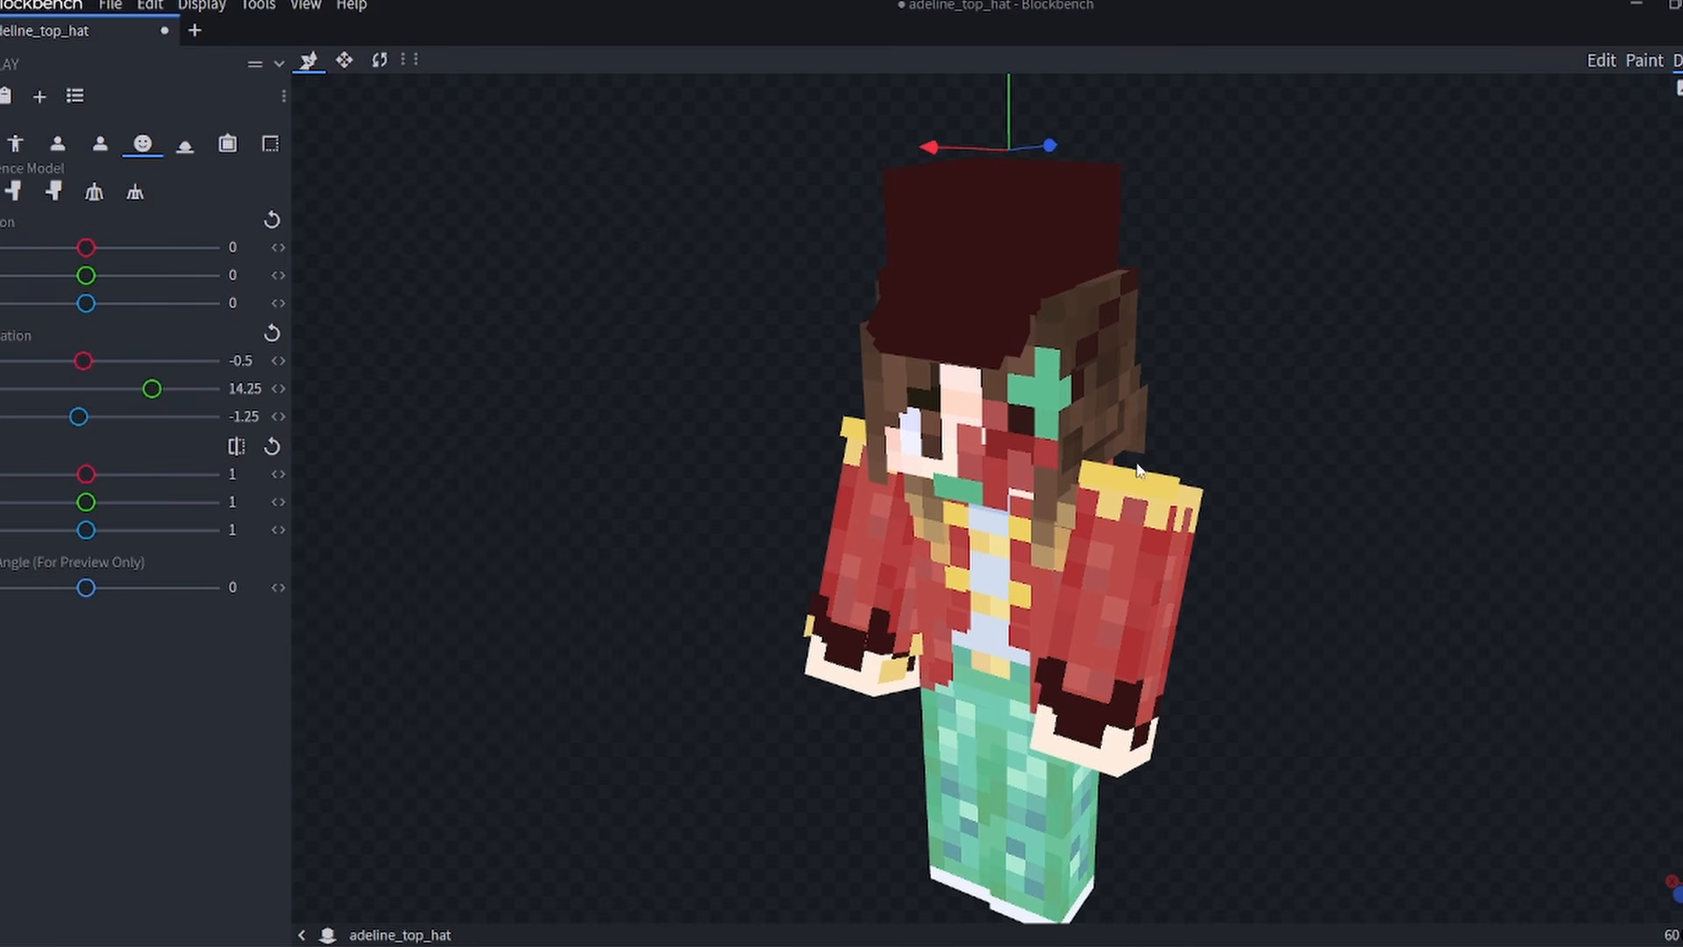
pyautogui.moveTo(1269, 504); pyautogui.dragTo(1017, 524)
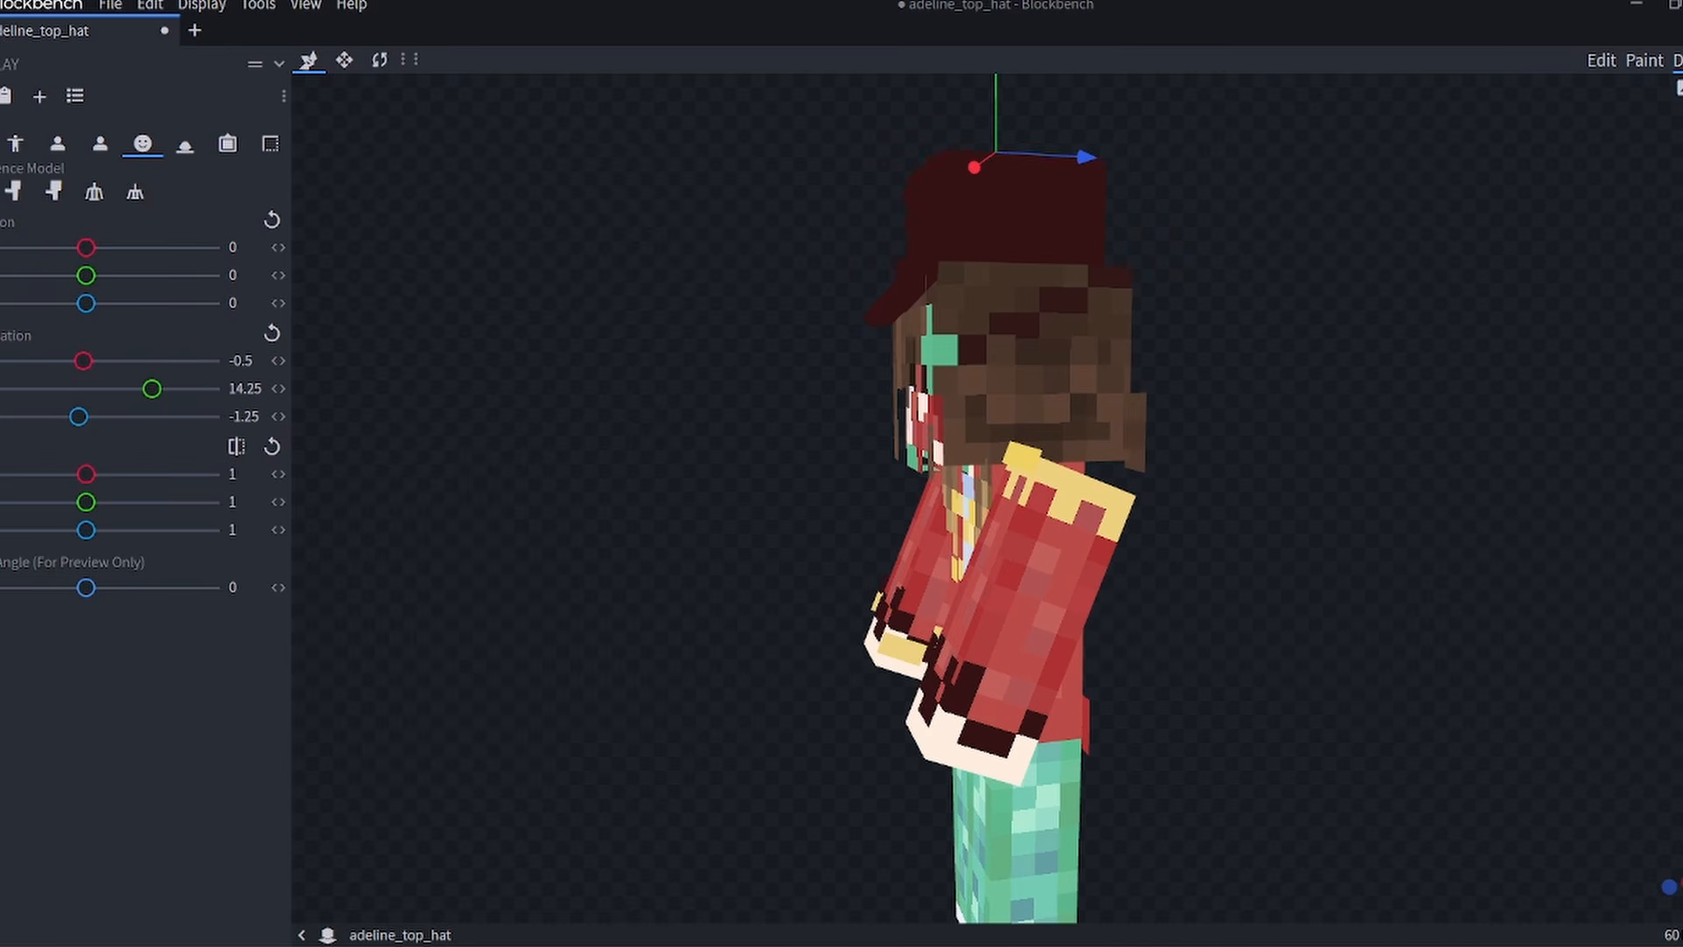
# Paint the top bar and its two studs gold #edd17e with a size 1 brush at opacity 255 and softness 0.
pyautogui.click(1645, 60)
pyautogui.click(679, 565)
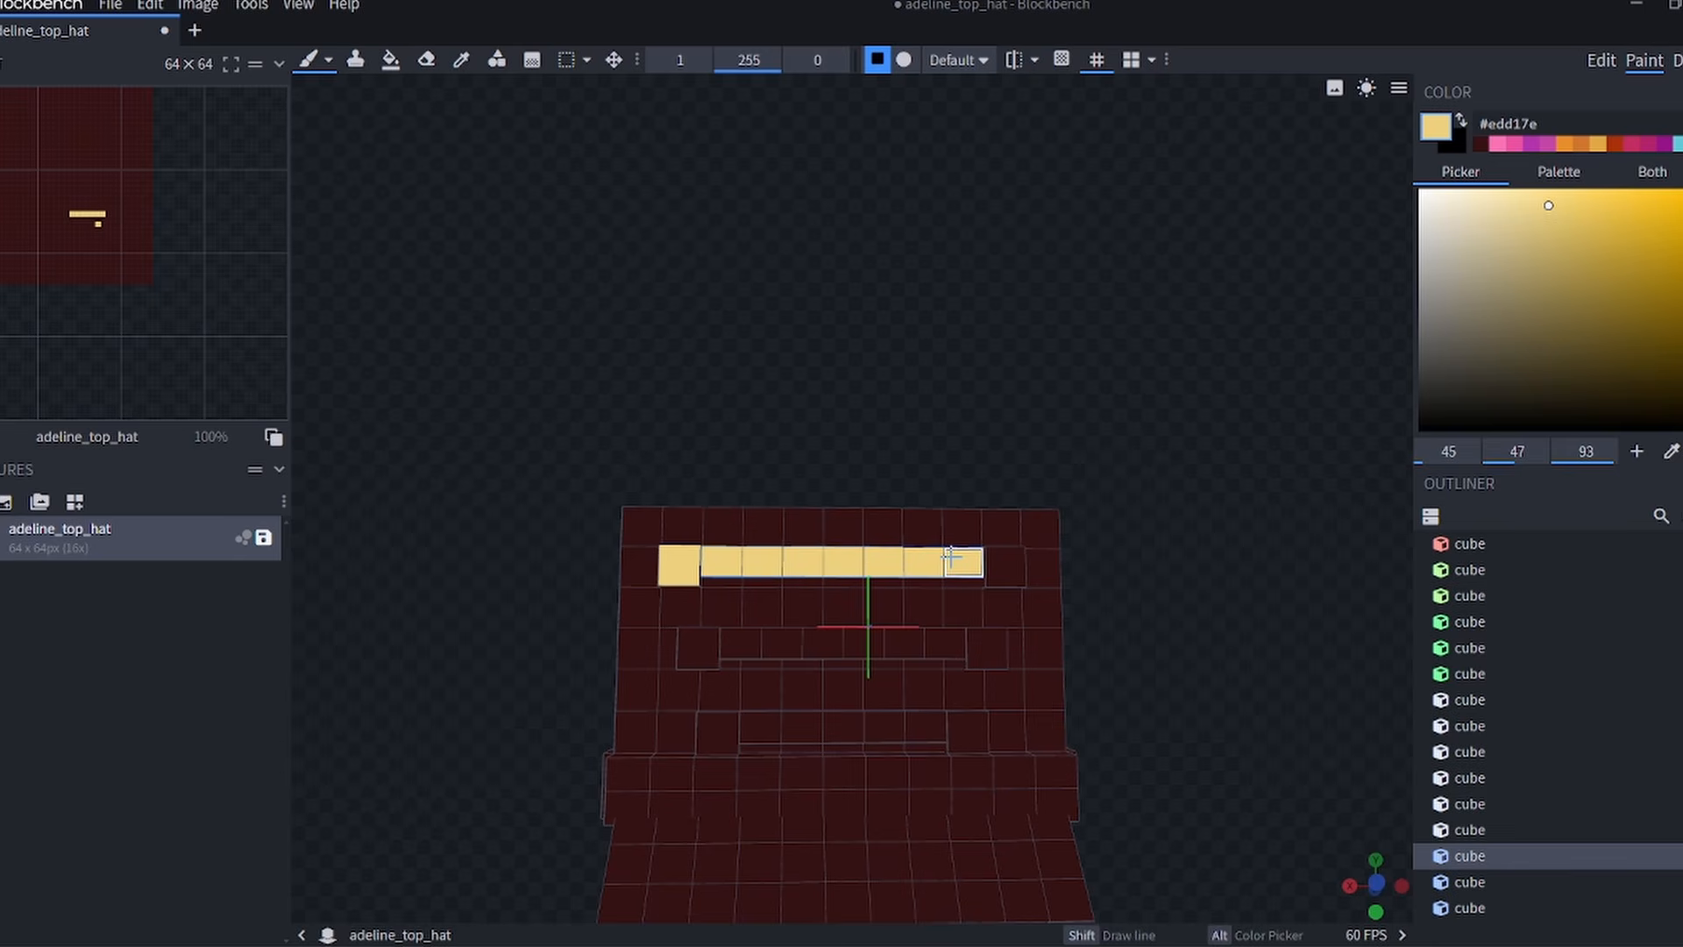
pyautogui.scroll(-3, 1000, 560)
pyautogui.moveTo(1001, 559); pyautogui.dragTo(1018, 640)
# Shade the maroon surfaces with darker #20080f using a round size 5 brush at opacity 255 and softness 70.
pyautogui.click(834, 613)
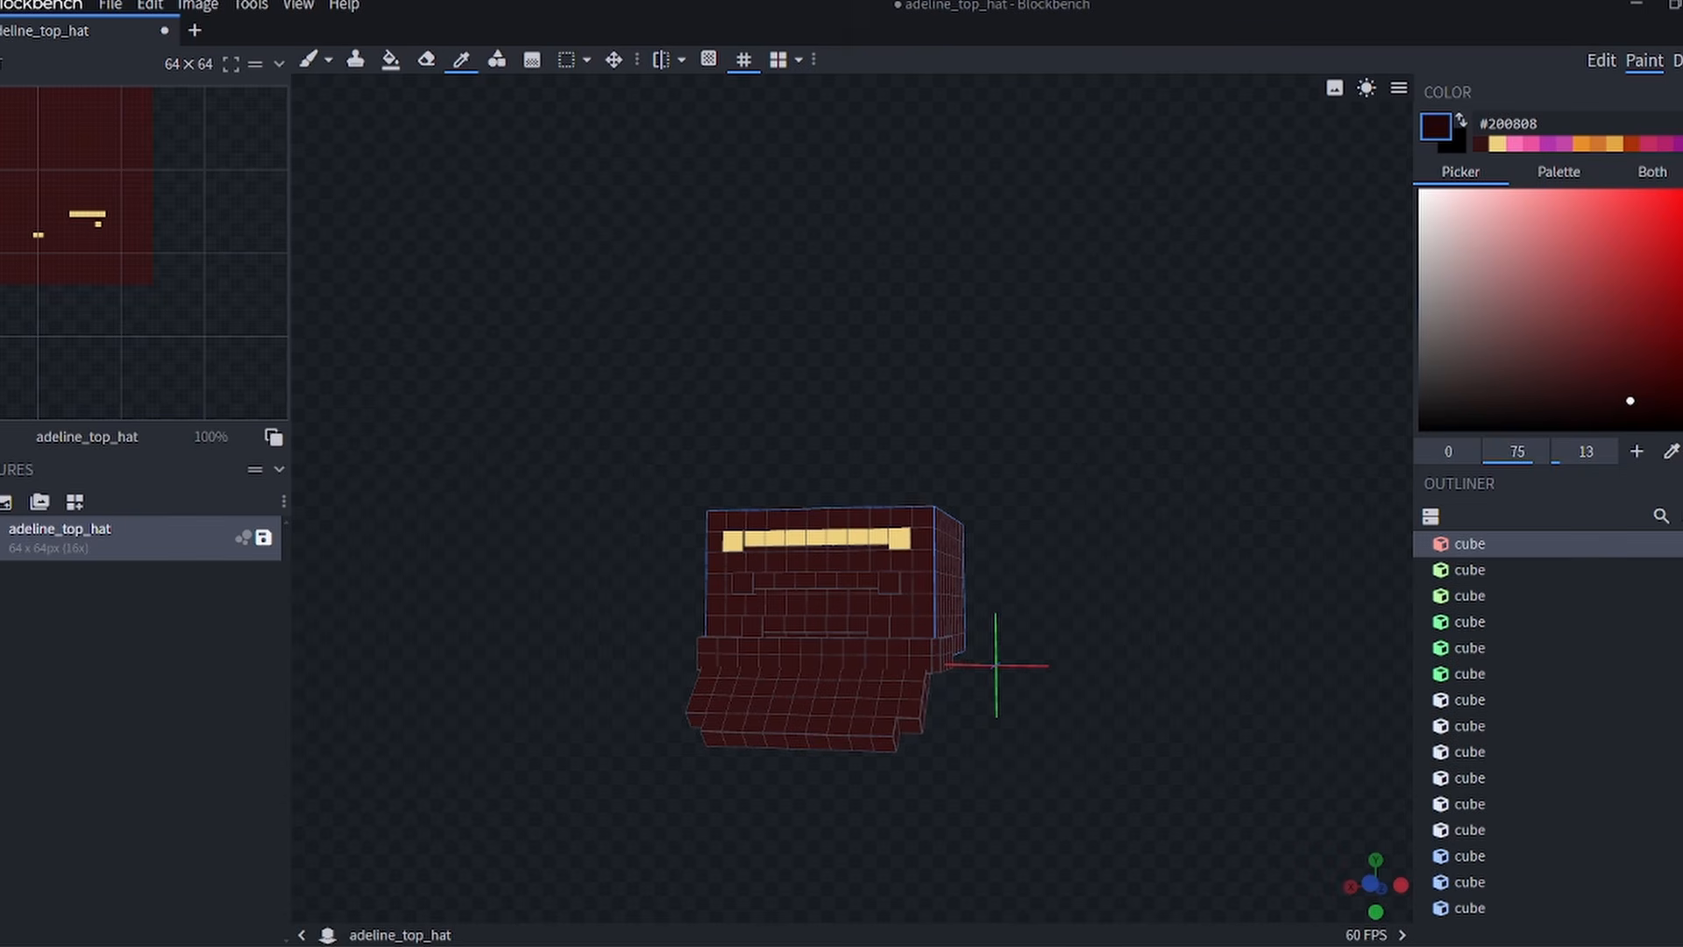
pyautogui.moveTo(921, 559)
pyautogui.mouseDown()
pyautogui.moveTo(992, 582)
pyautogui.moveTo(845, 665)
pyautogui.mouseUp()
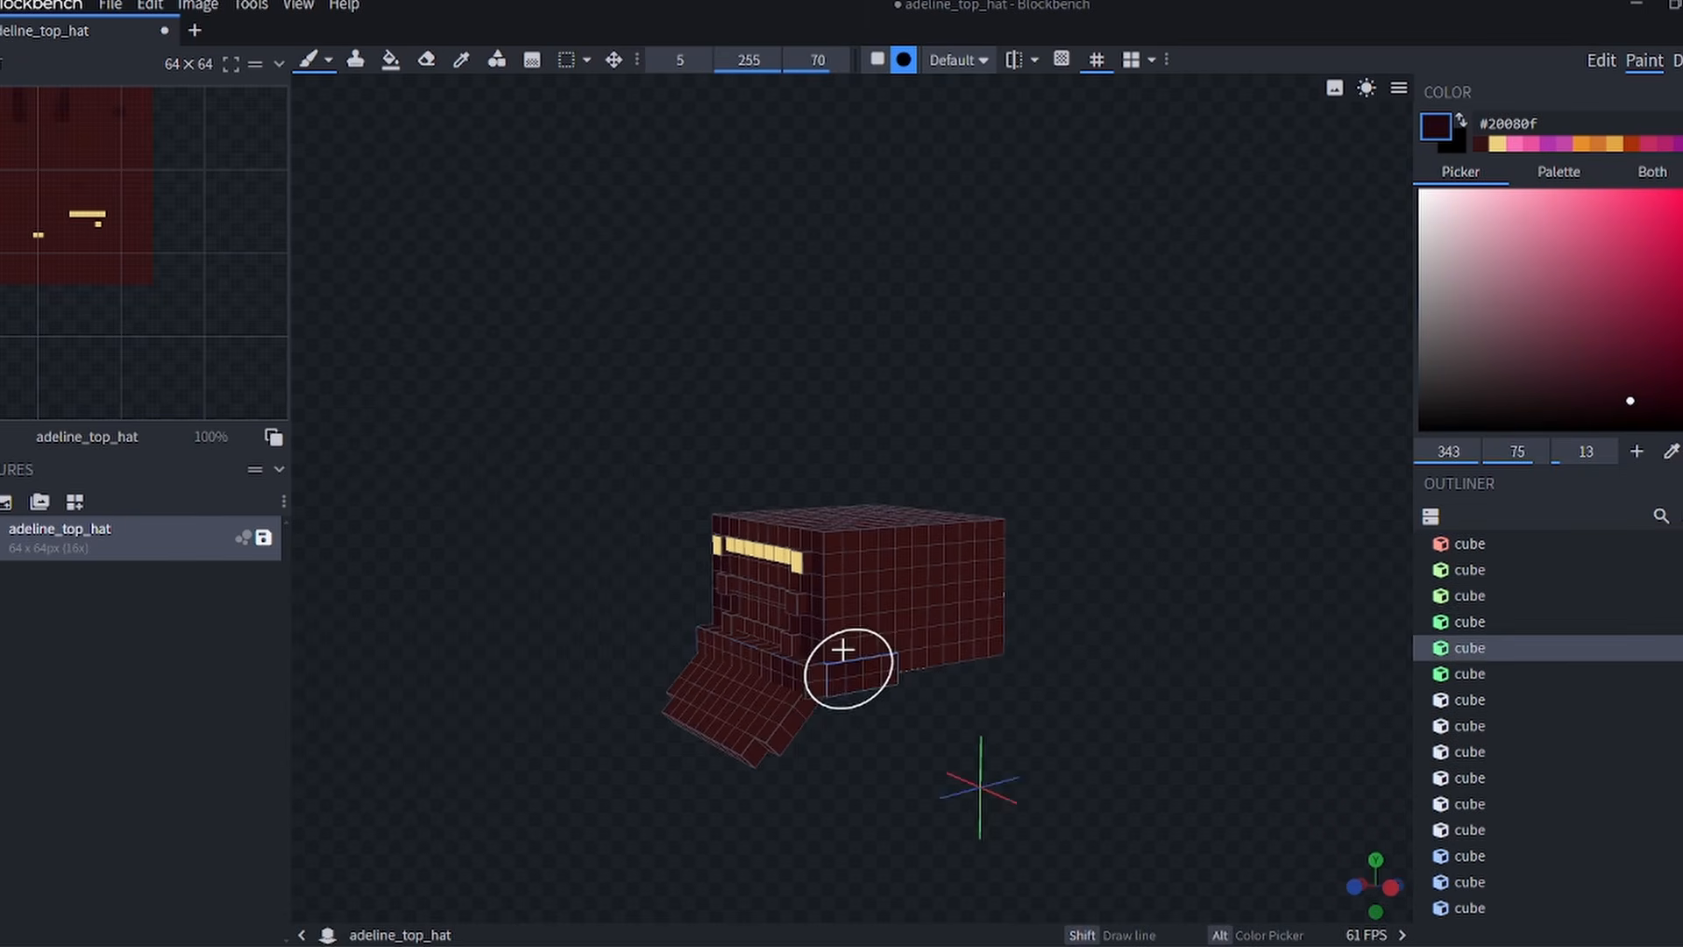
pyautogui.click(1676, 61)
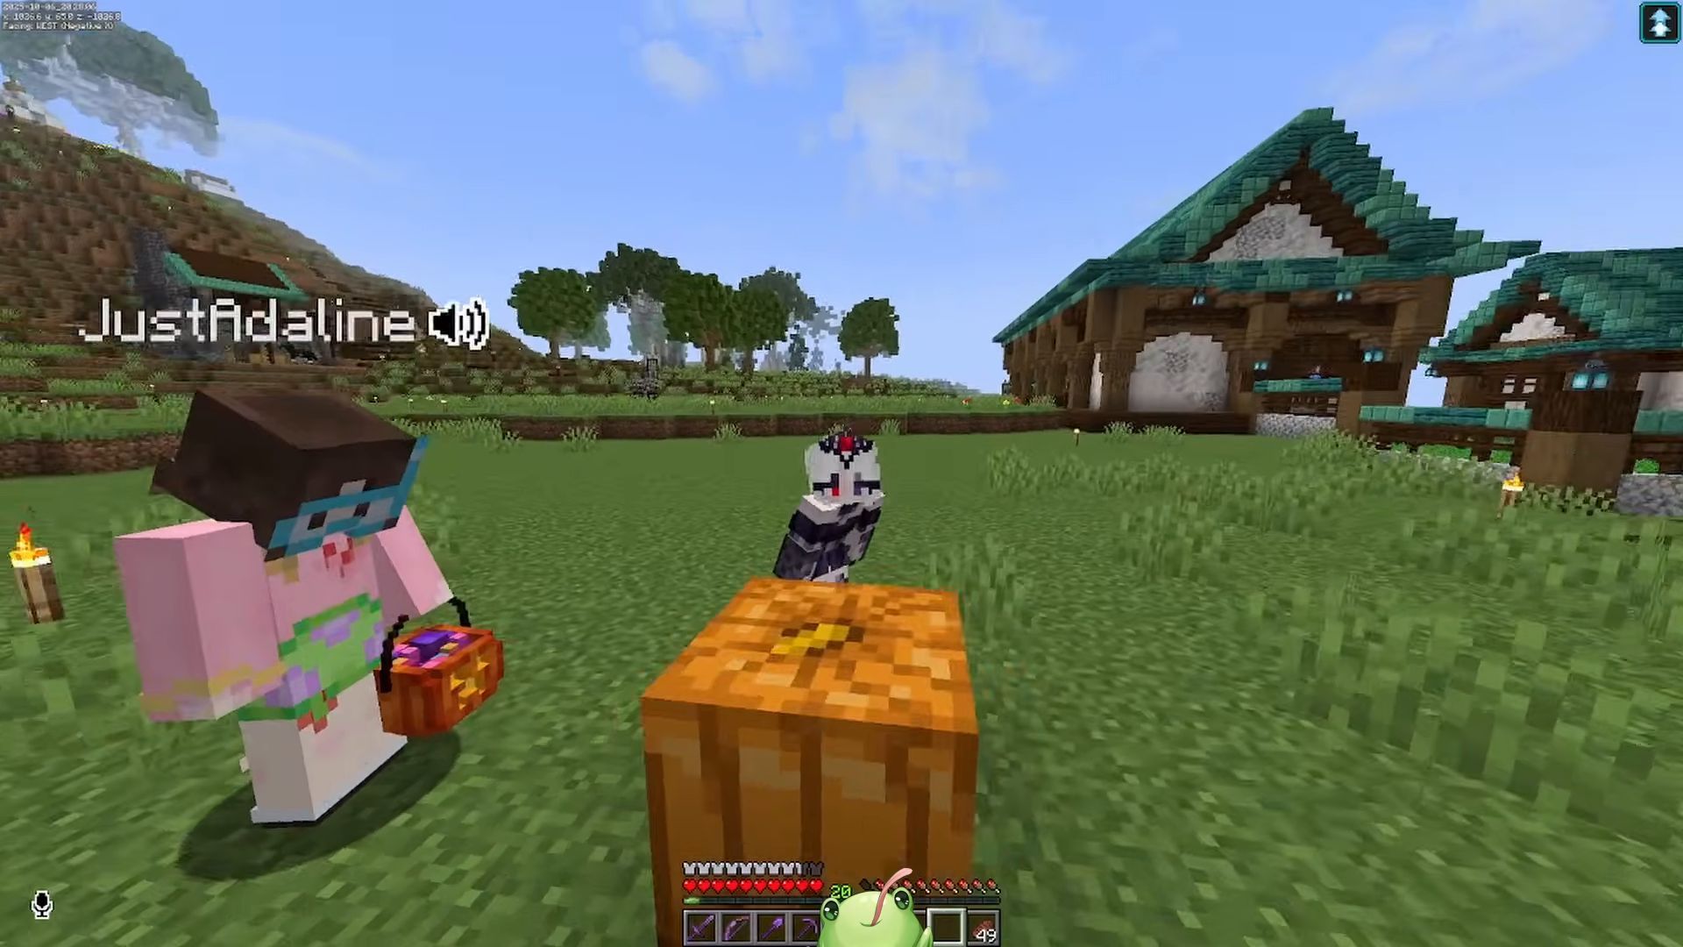
pyautogui.press('F5')
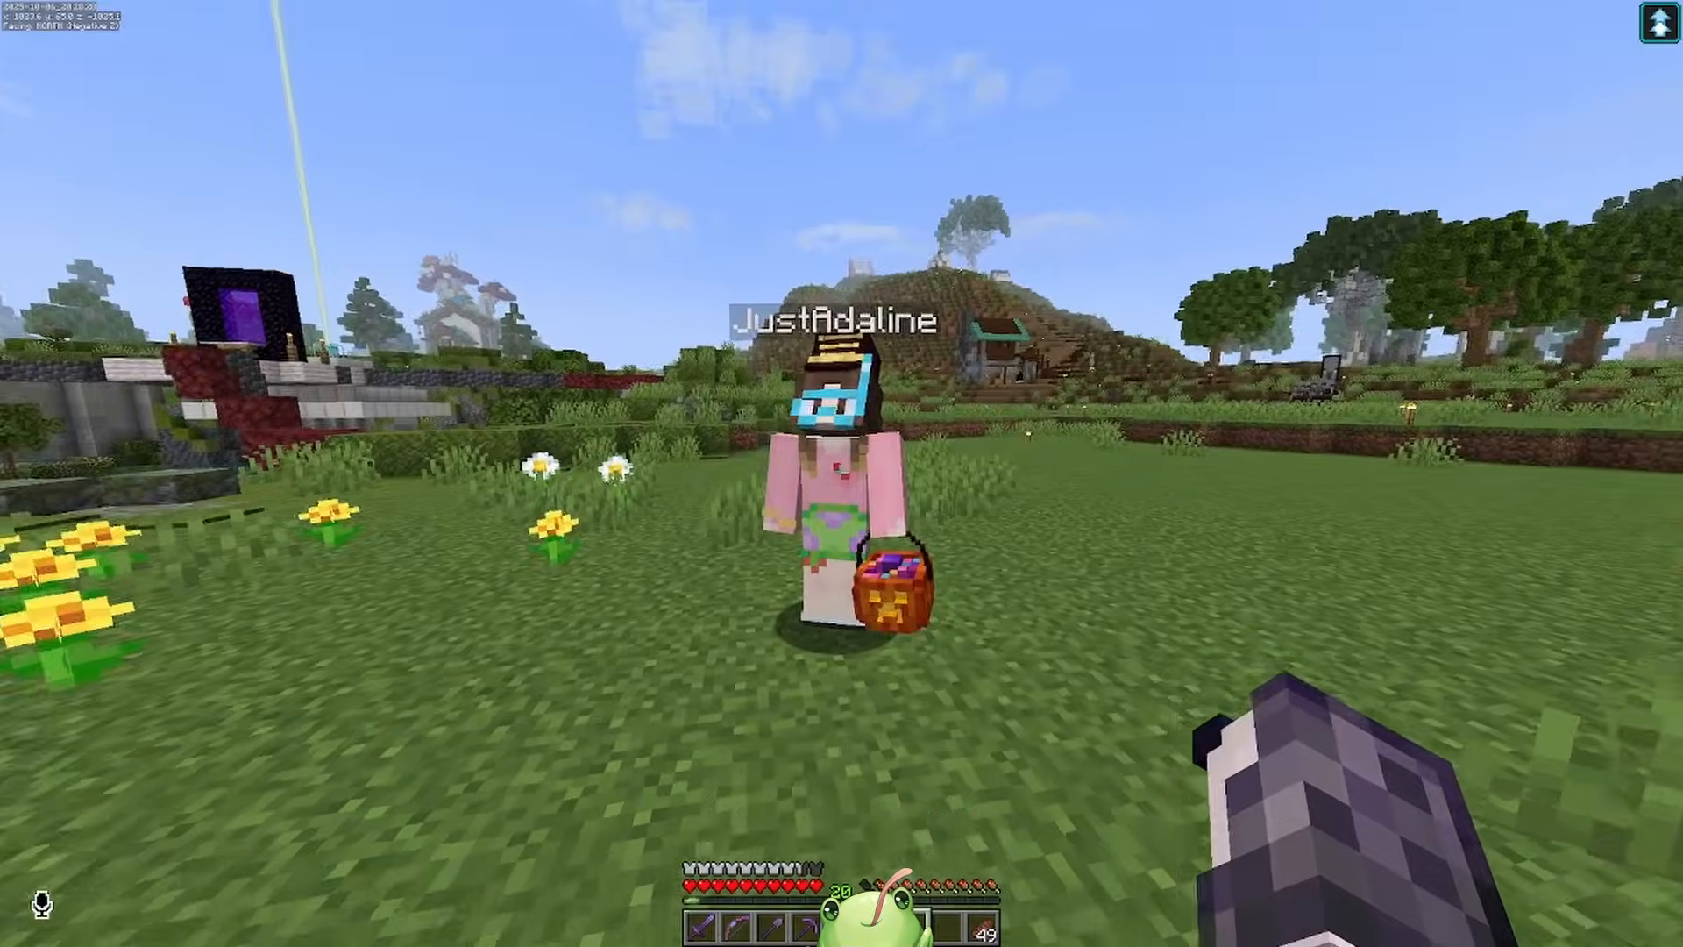
# Examine the maroon and gold hat and the pumpkin bucket on the other player in Minecraft from several sides.
pyautogui.press('w')
pyautogui.press('s')
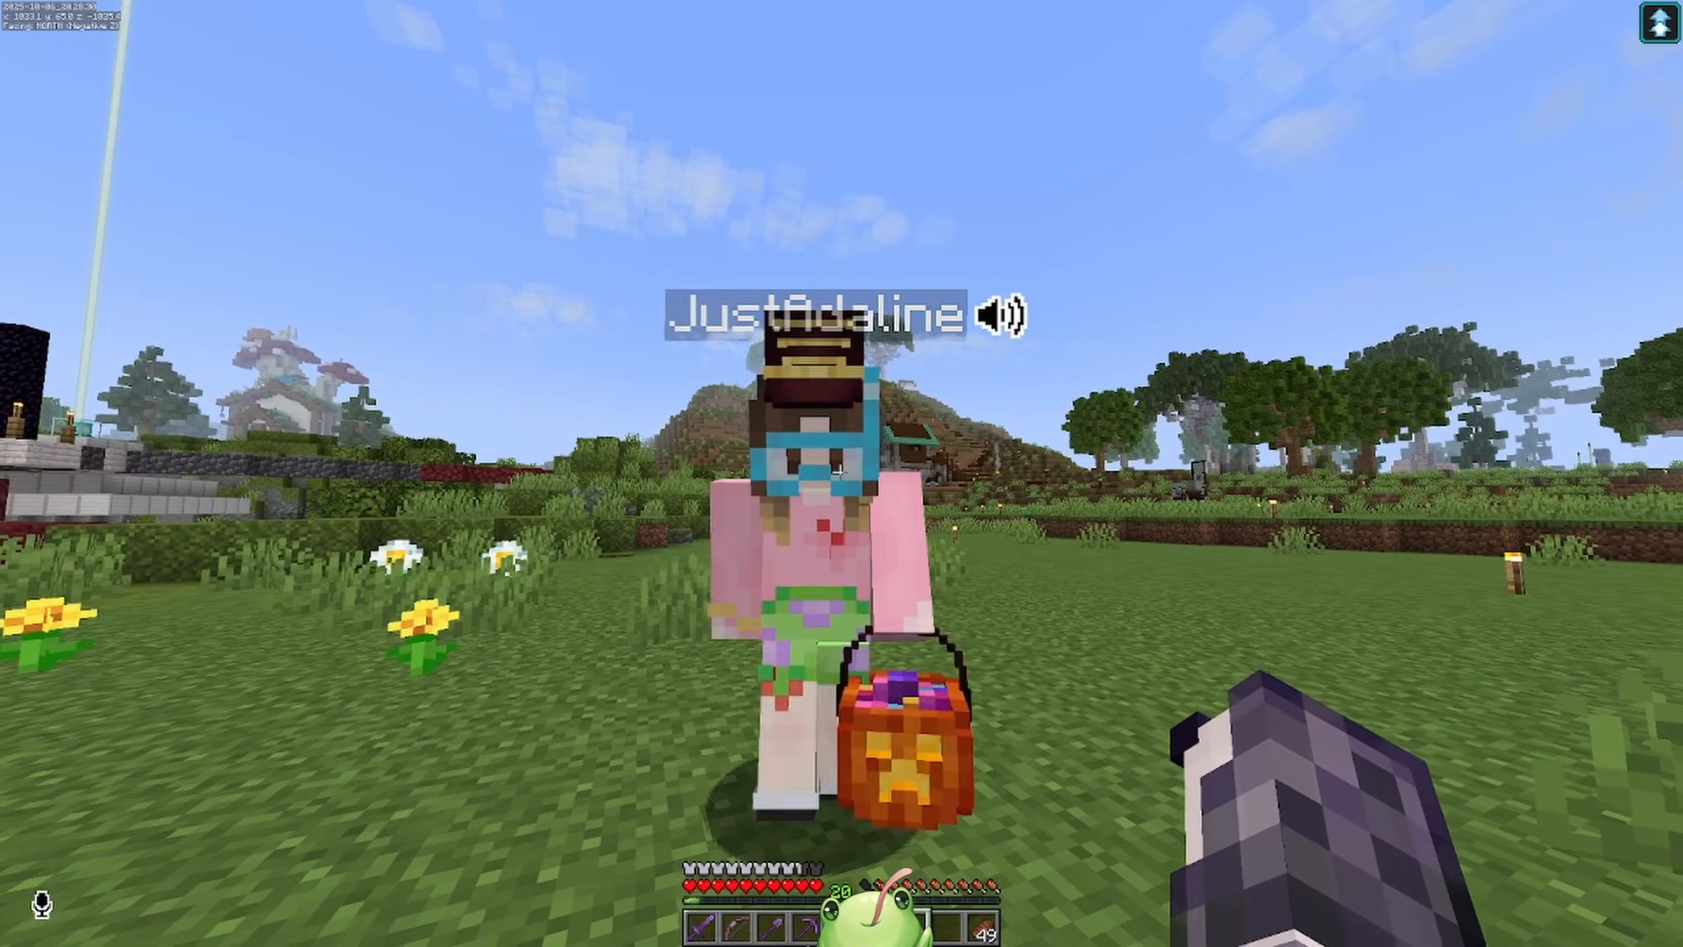
pyautogui.press('d')
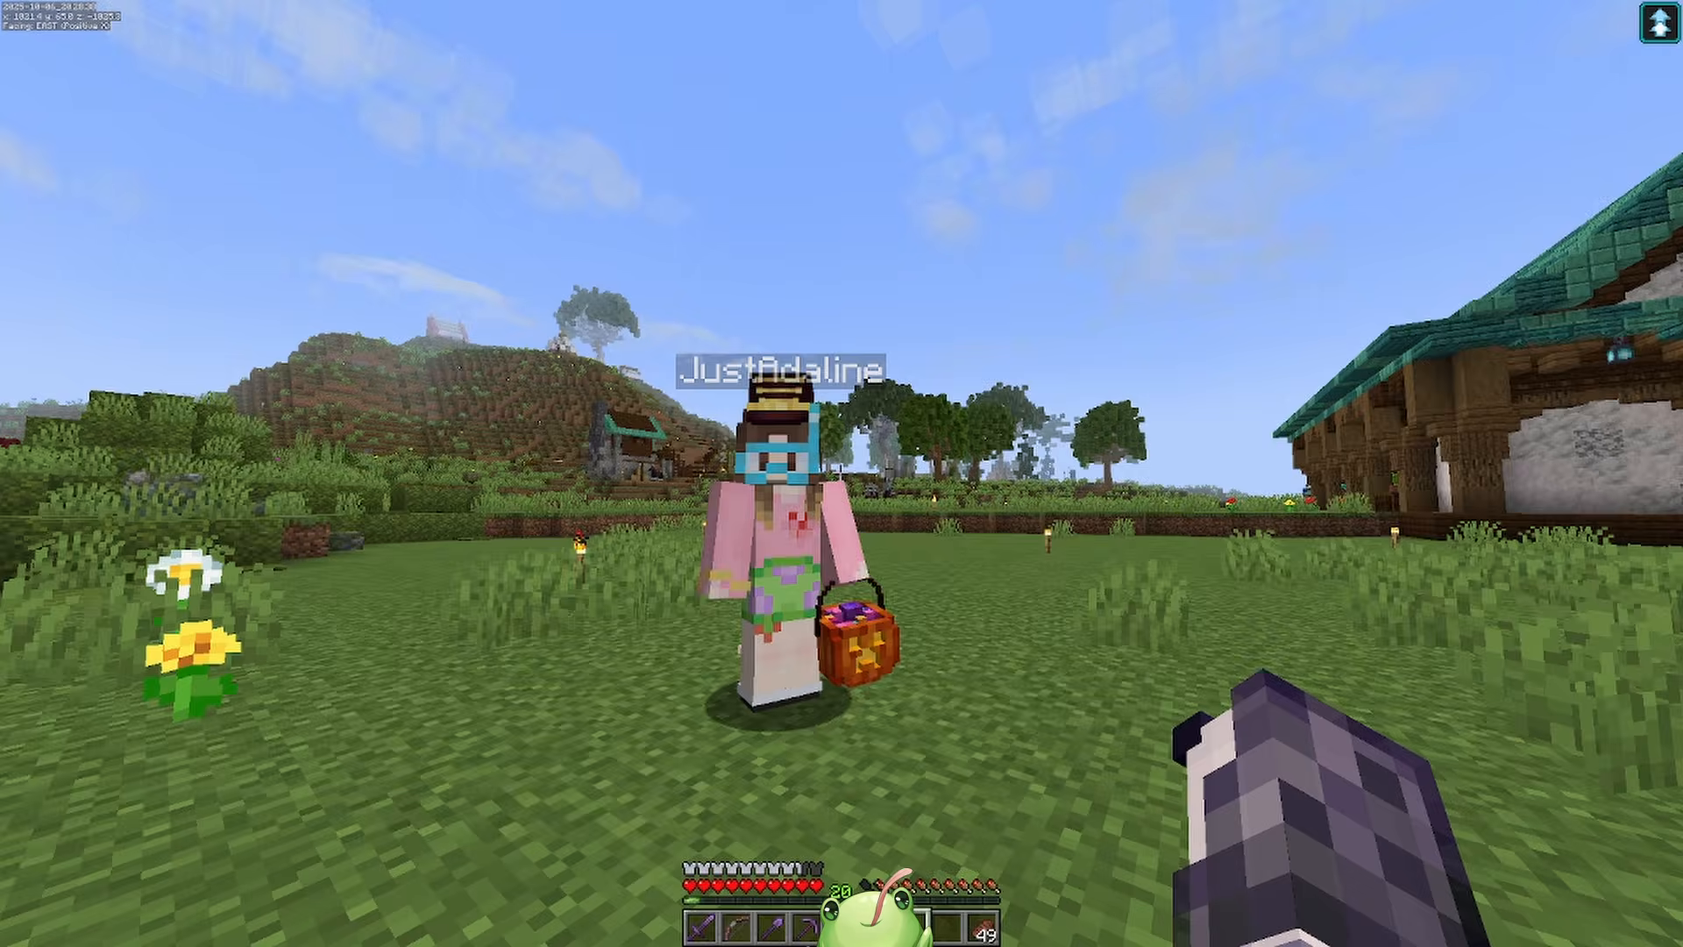
pyautogui.press('w')
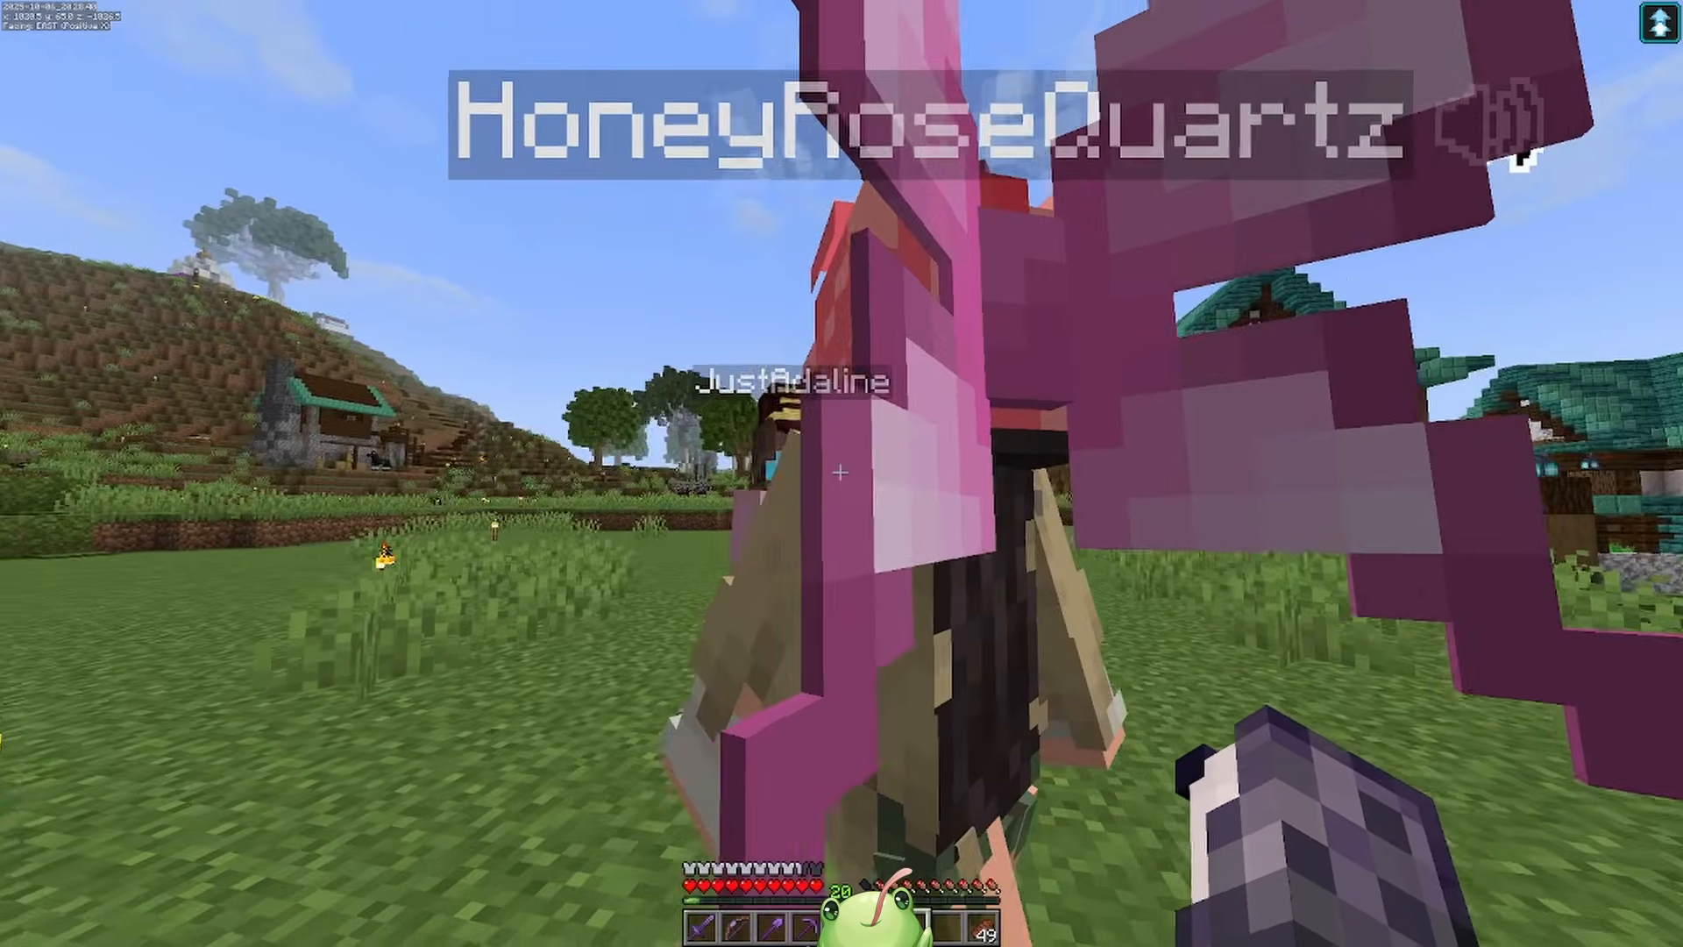
pyautogui.press('d')
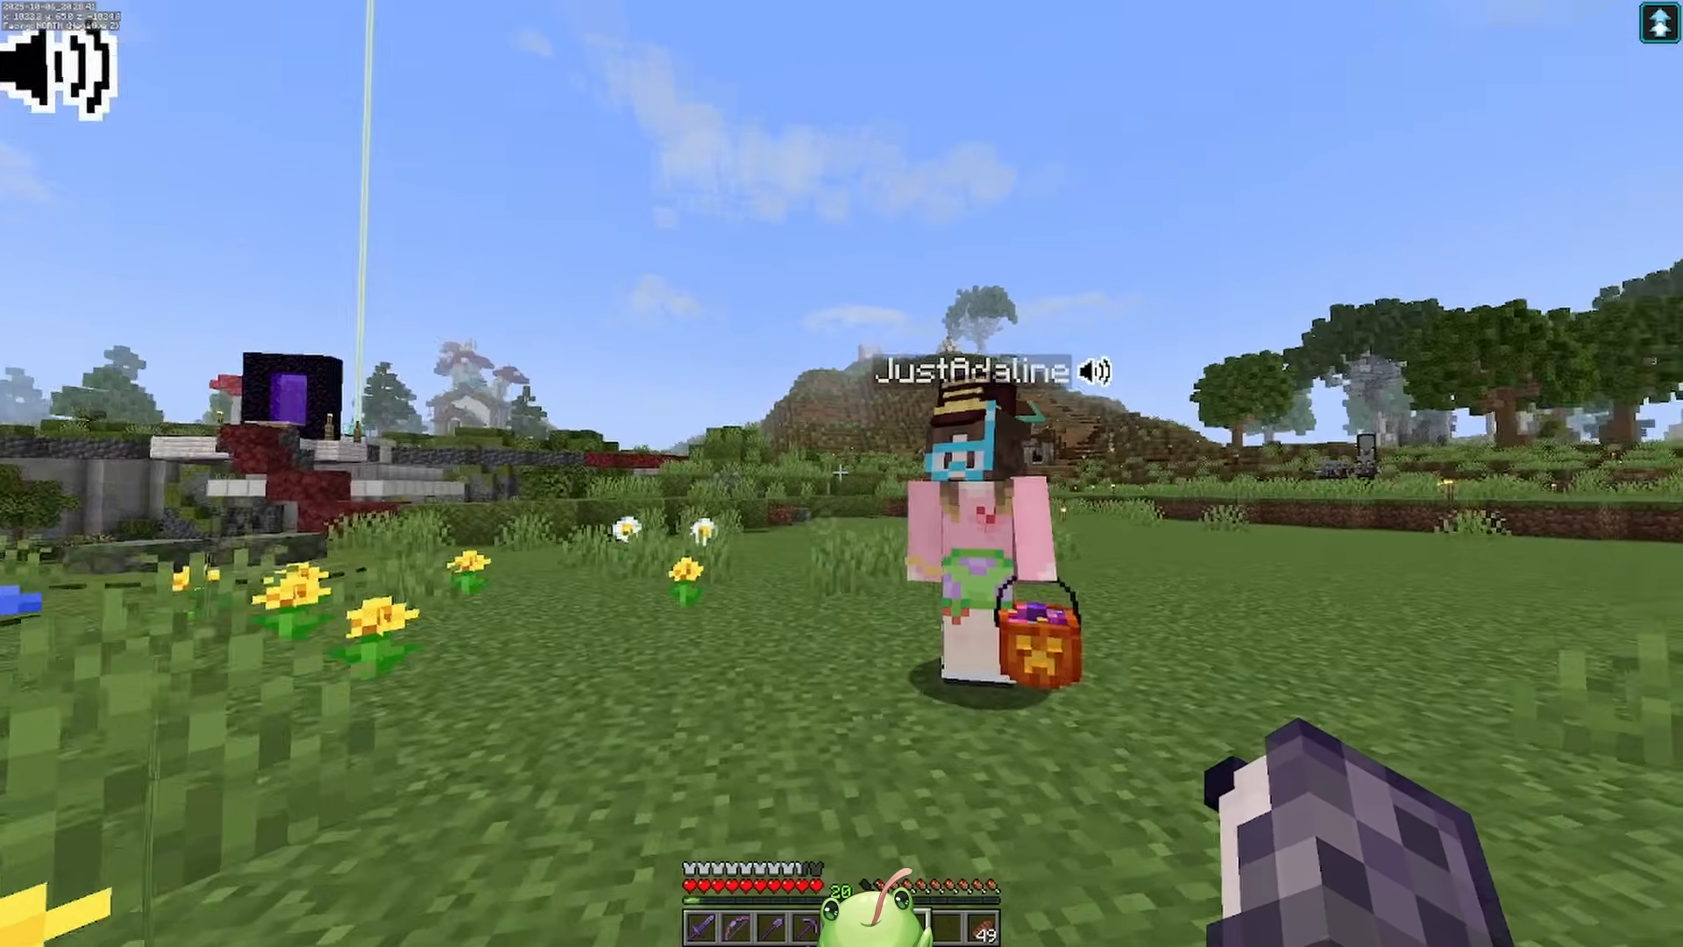
pyautogui.press('a')
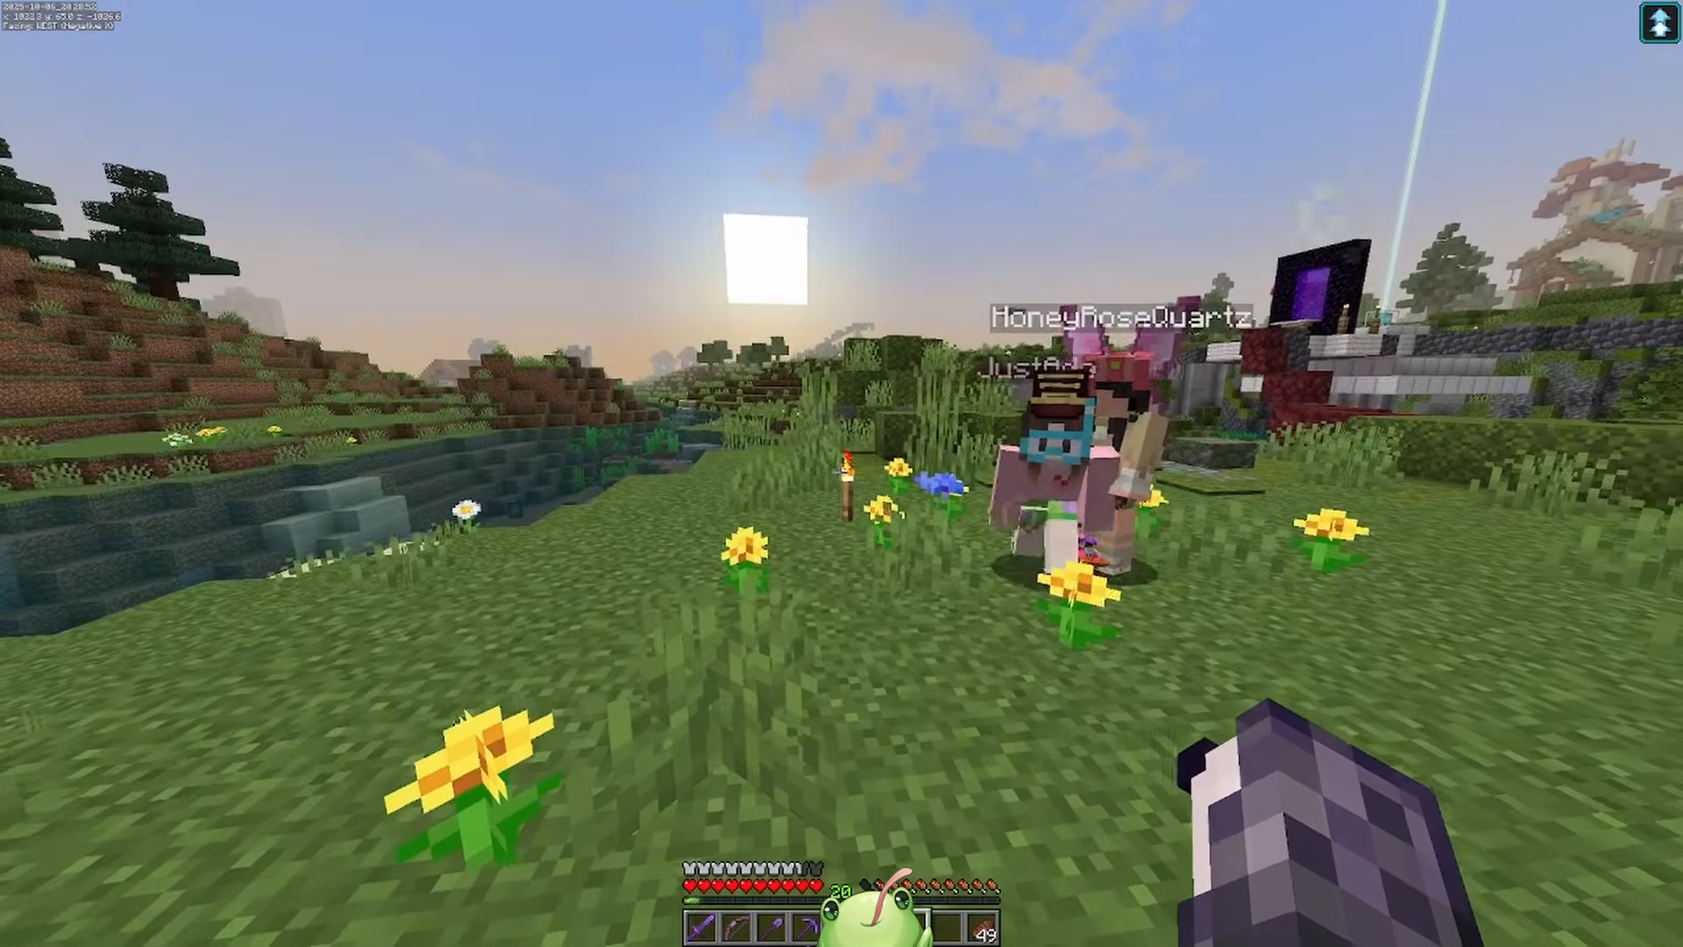
pyautogui.press('a')
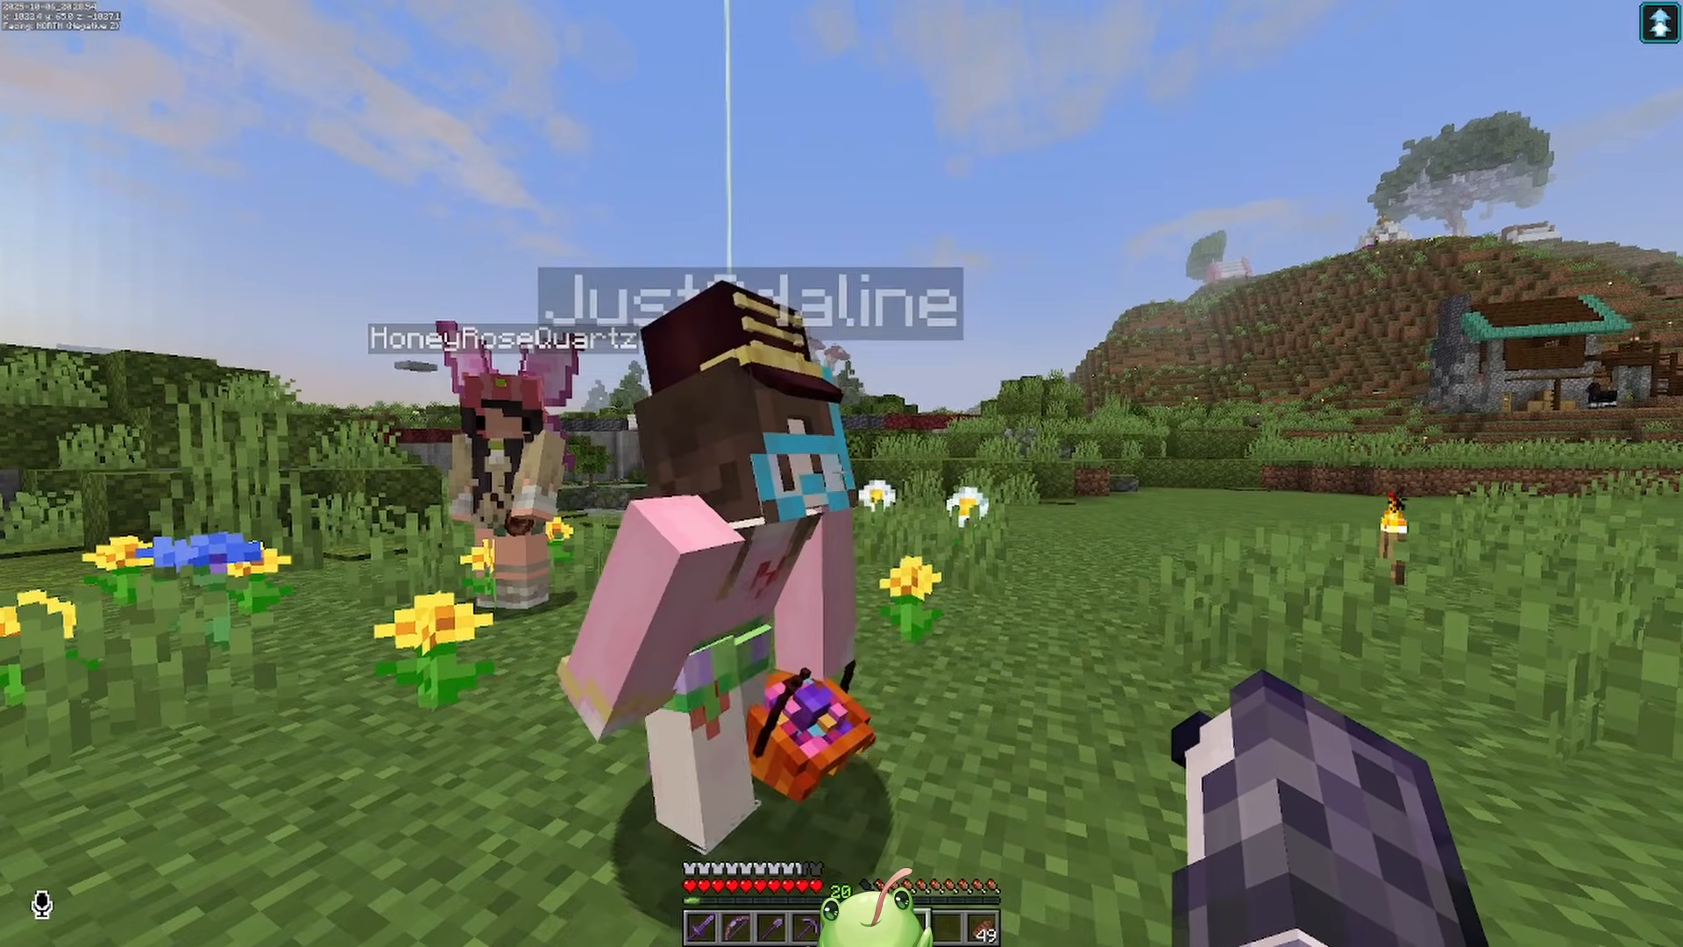
pyautogui.press('d')
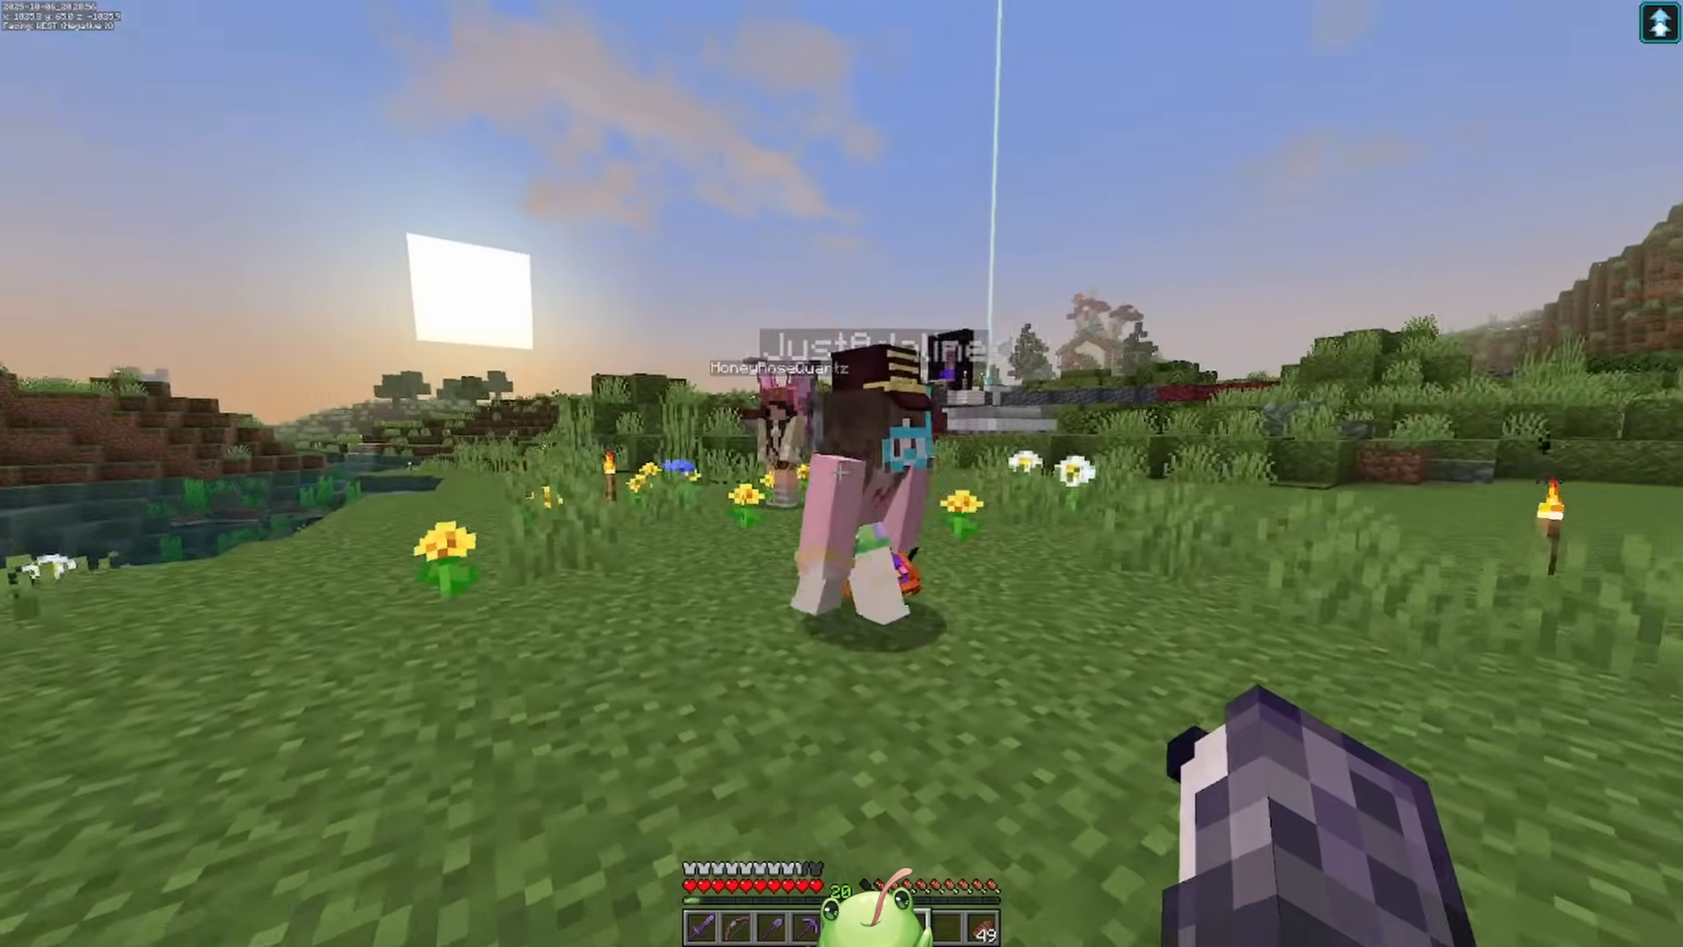
pyautogui.press('d')
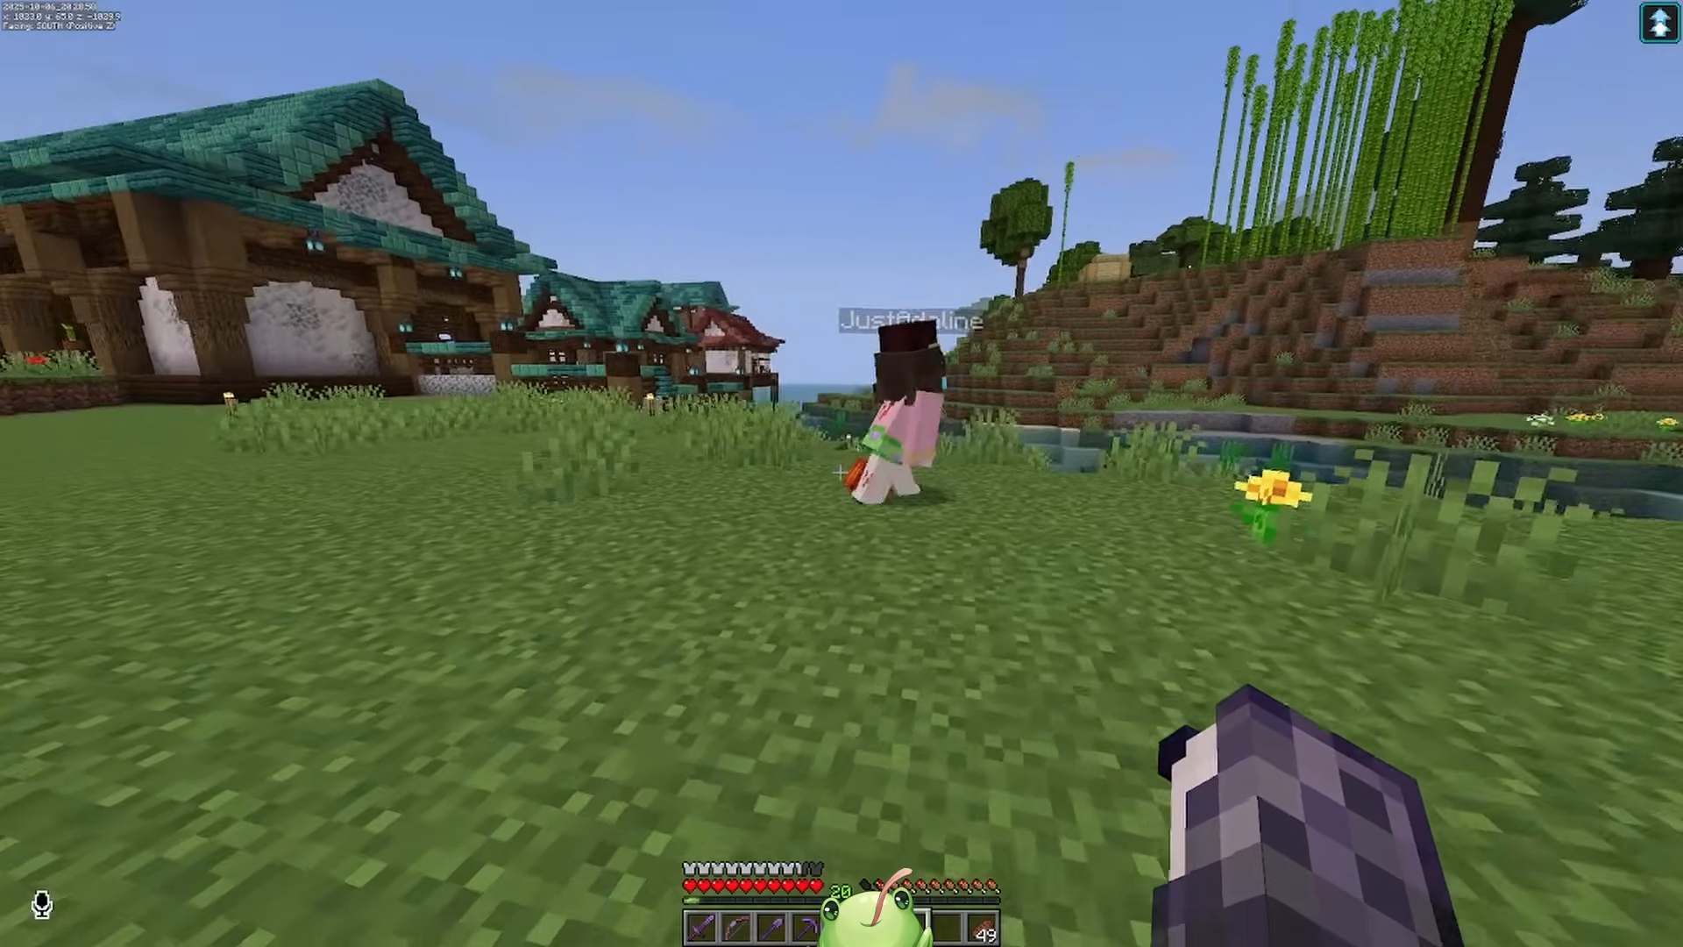
pyautogui.press('w')
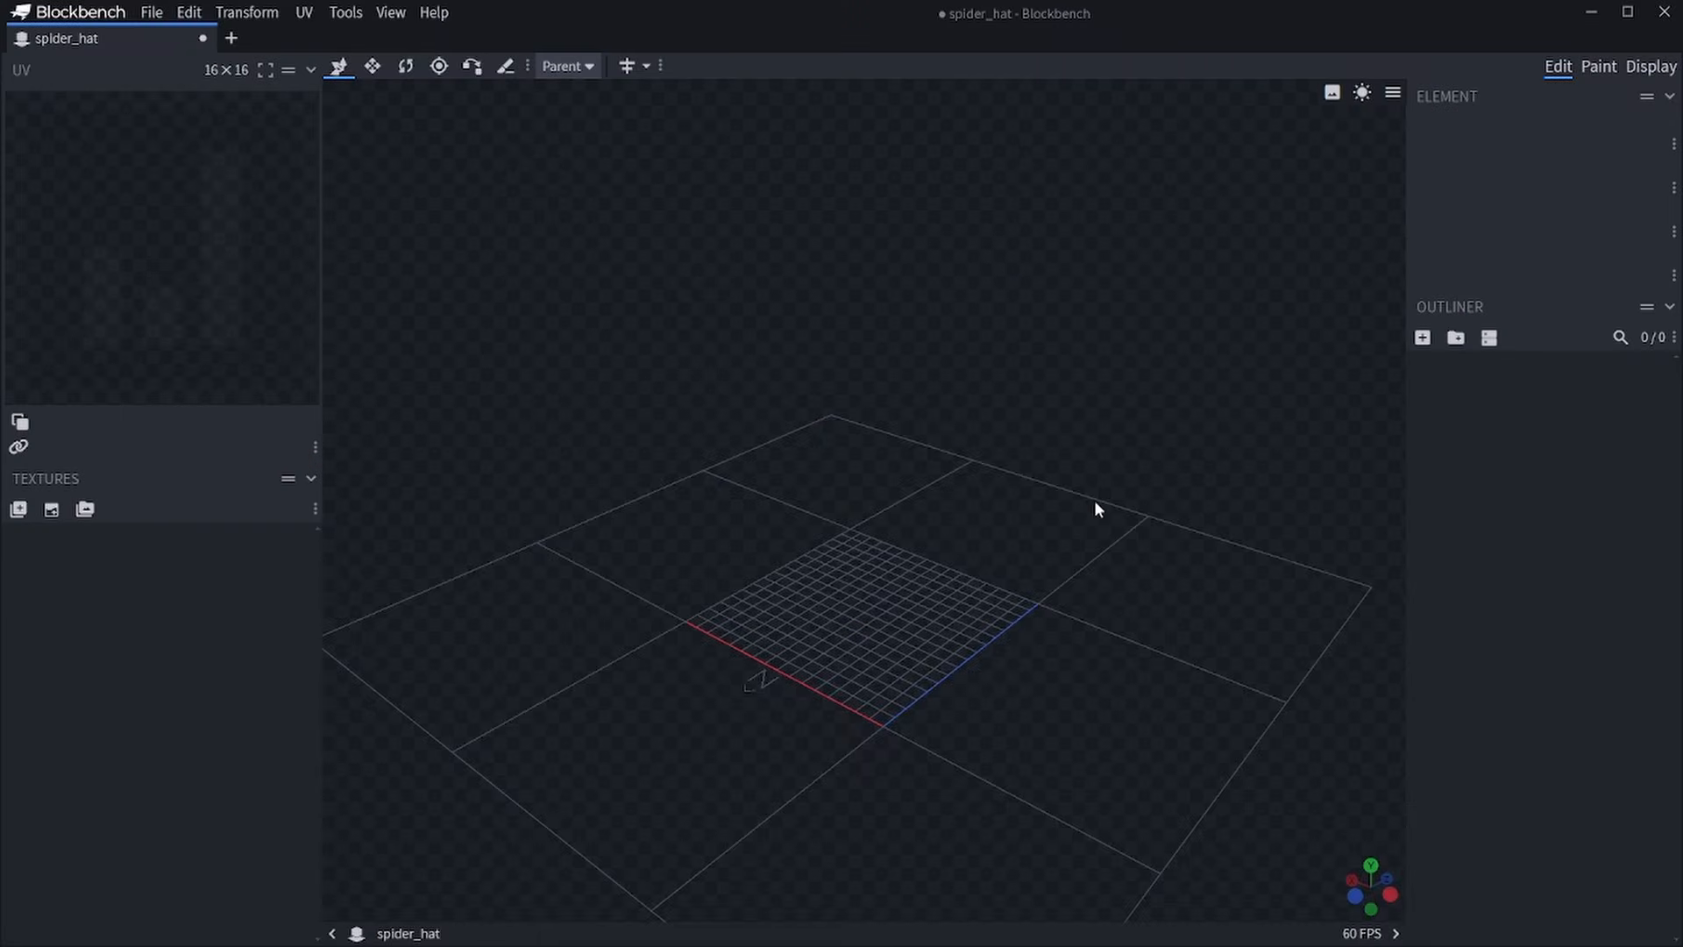
# Switch to the empty spider_hat project, add the first body cube and reshape it into a flat block about 7 × 2 × 13.
pyautogui.moveTo(1094, 500)
pyautogui.mouseDown()
pyautogui.moveTo(1187, 530)
pyautogui.moveTo(1075, 465)
pyautogui.moveTo(1107, 522)
pyautogui.mouseUp()
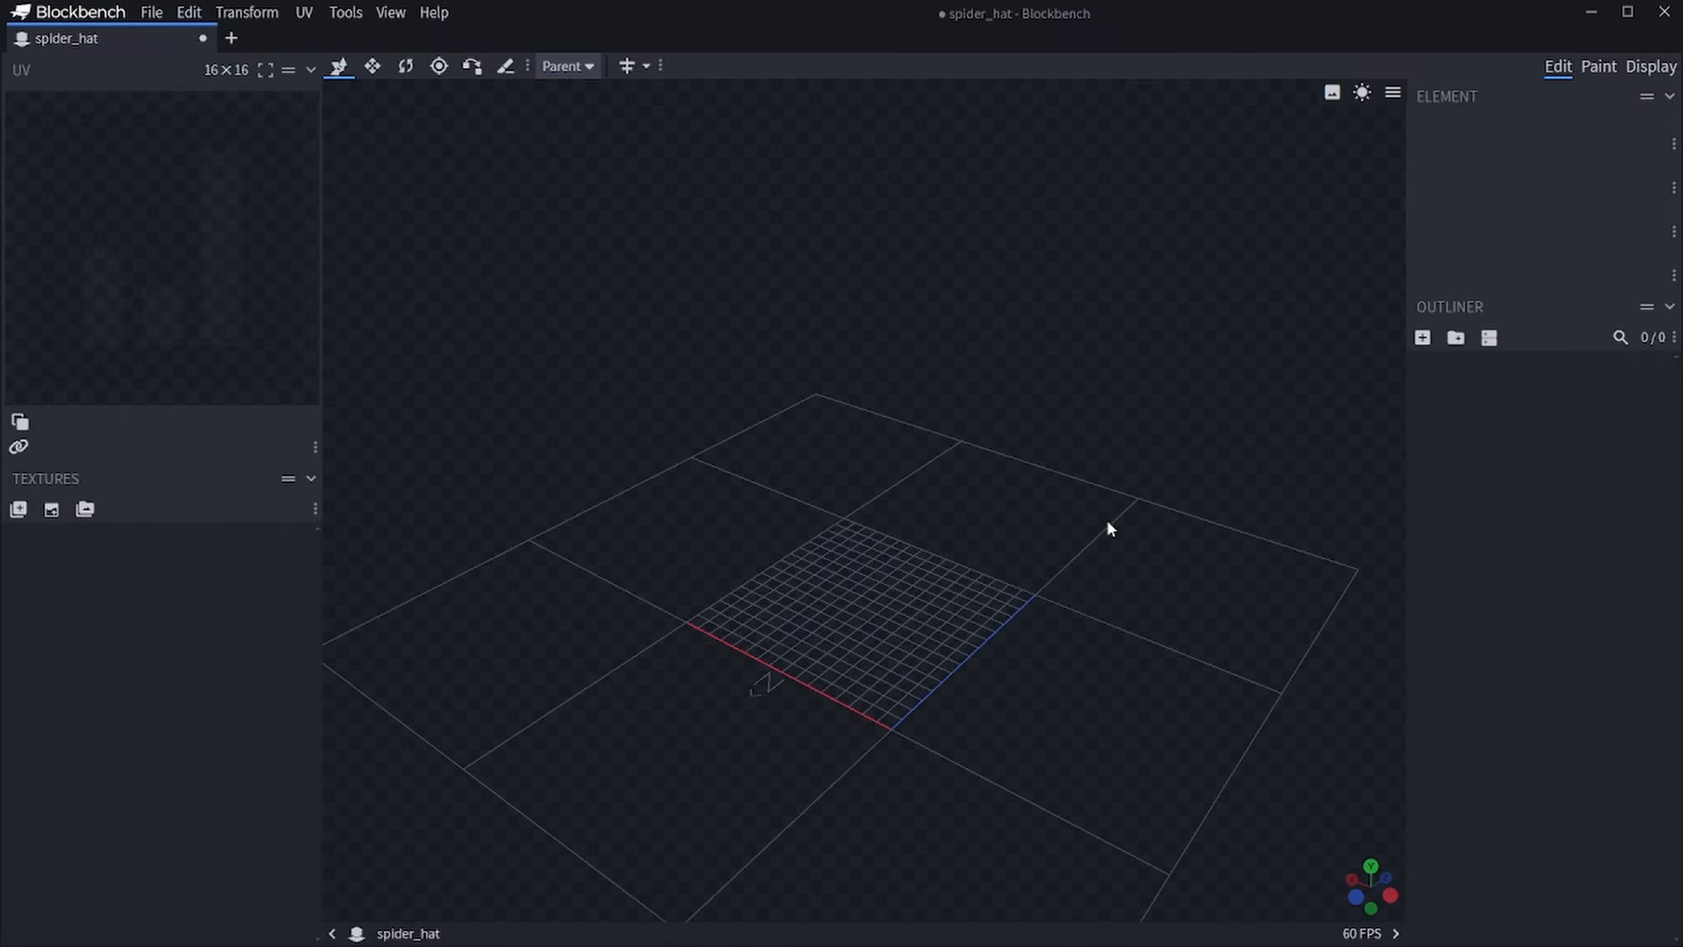
pyautogui.click(1422, 338)
pyautogui.moveTo(1056, 584); pyautogui.dragTo(1113, 636)
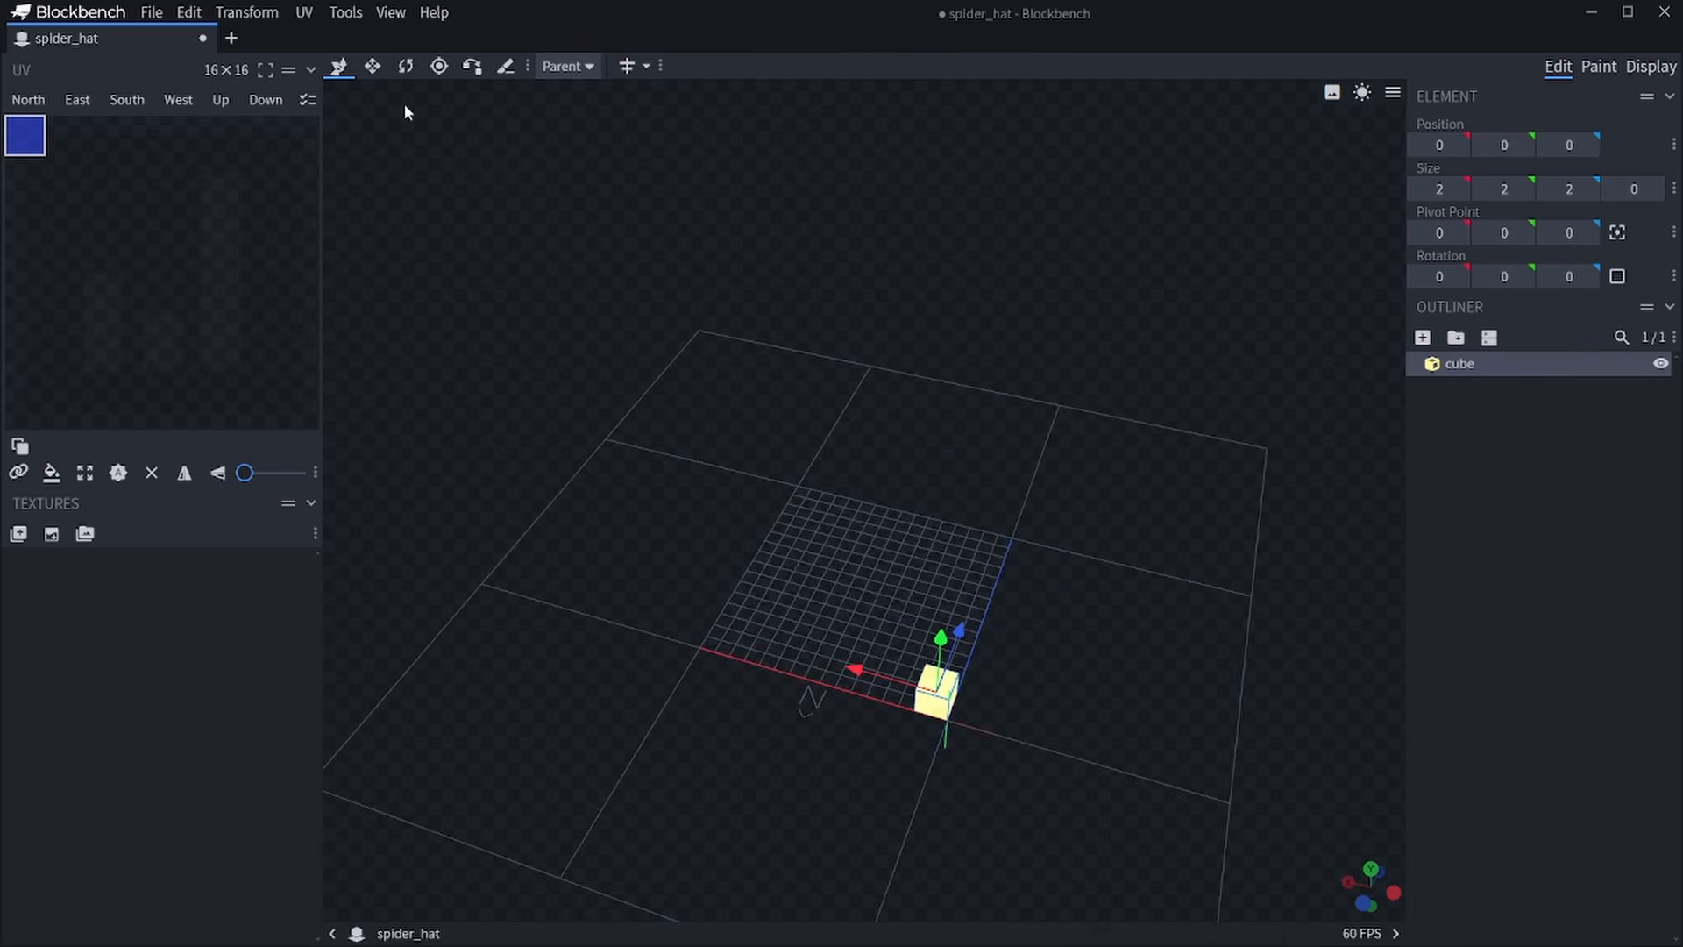
pyautogui.moveTo(854, 669); pyautogui.dragTo(647, 606)
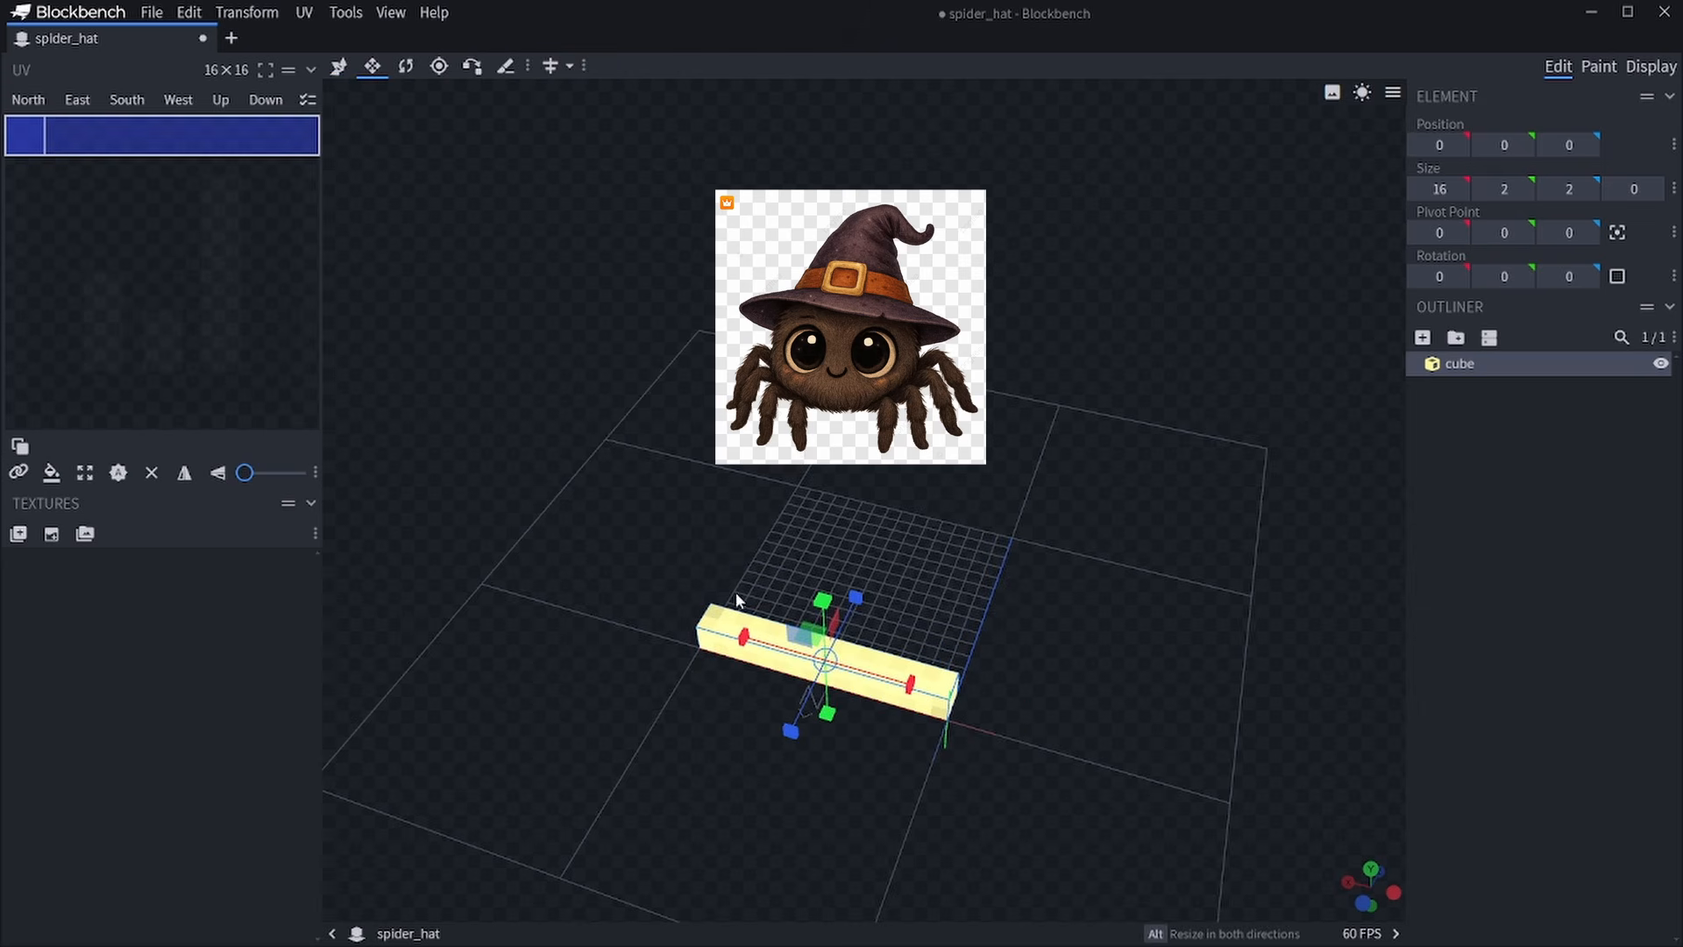
pyautogui.moveTo(853, 596); pyautogui.dragTo(871, 465)
pyautogui.moveTo(779, 577); pyautogui.dragTo(909, 614)
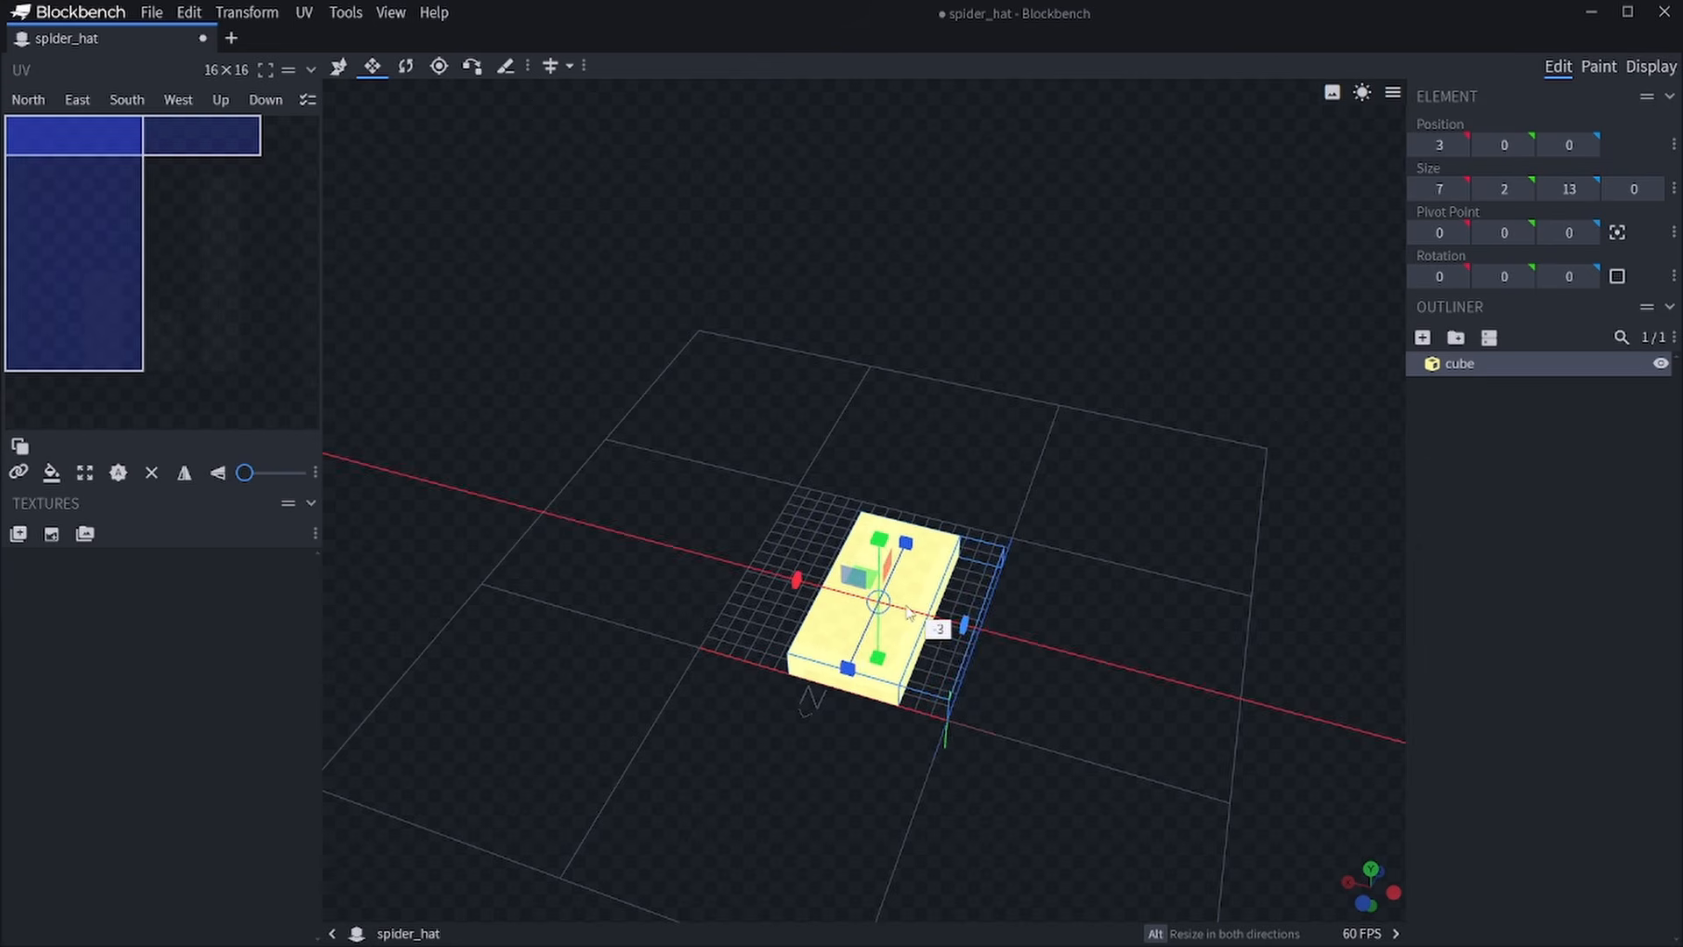
# Compare the block with the player model and resize it to 8 × 5 × 8 at position 4, 0, 4.
pyautogui.click(1633, 65)
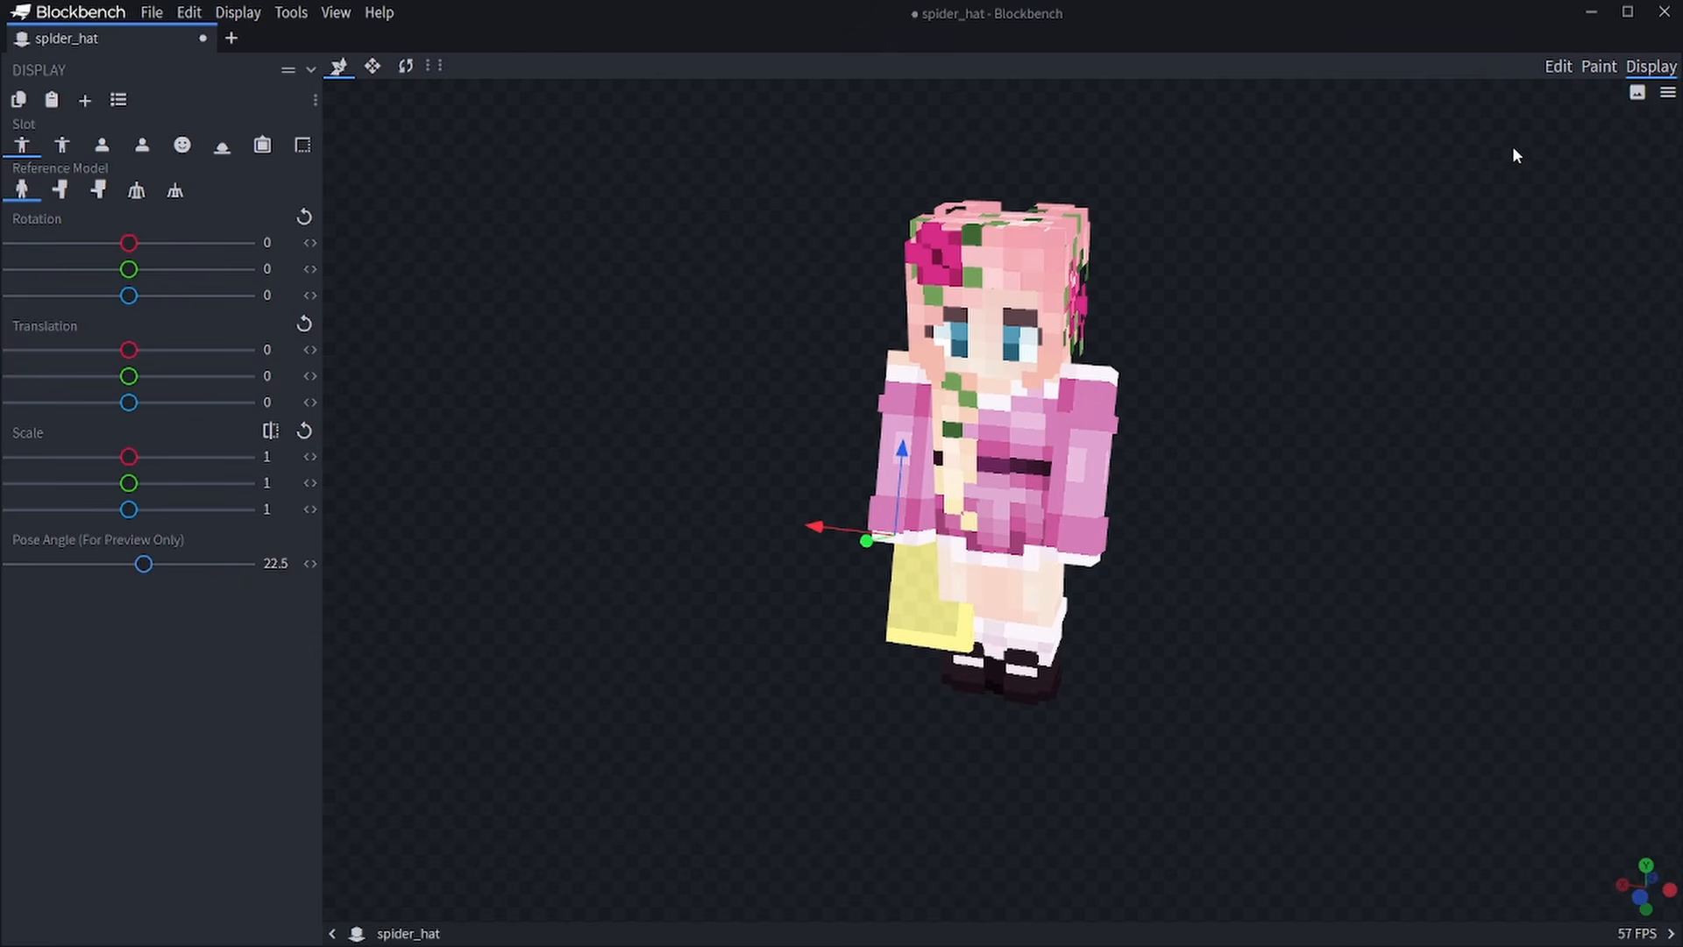
pyautogui.click(1558, 65)
pyautogui.click(936, 574)
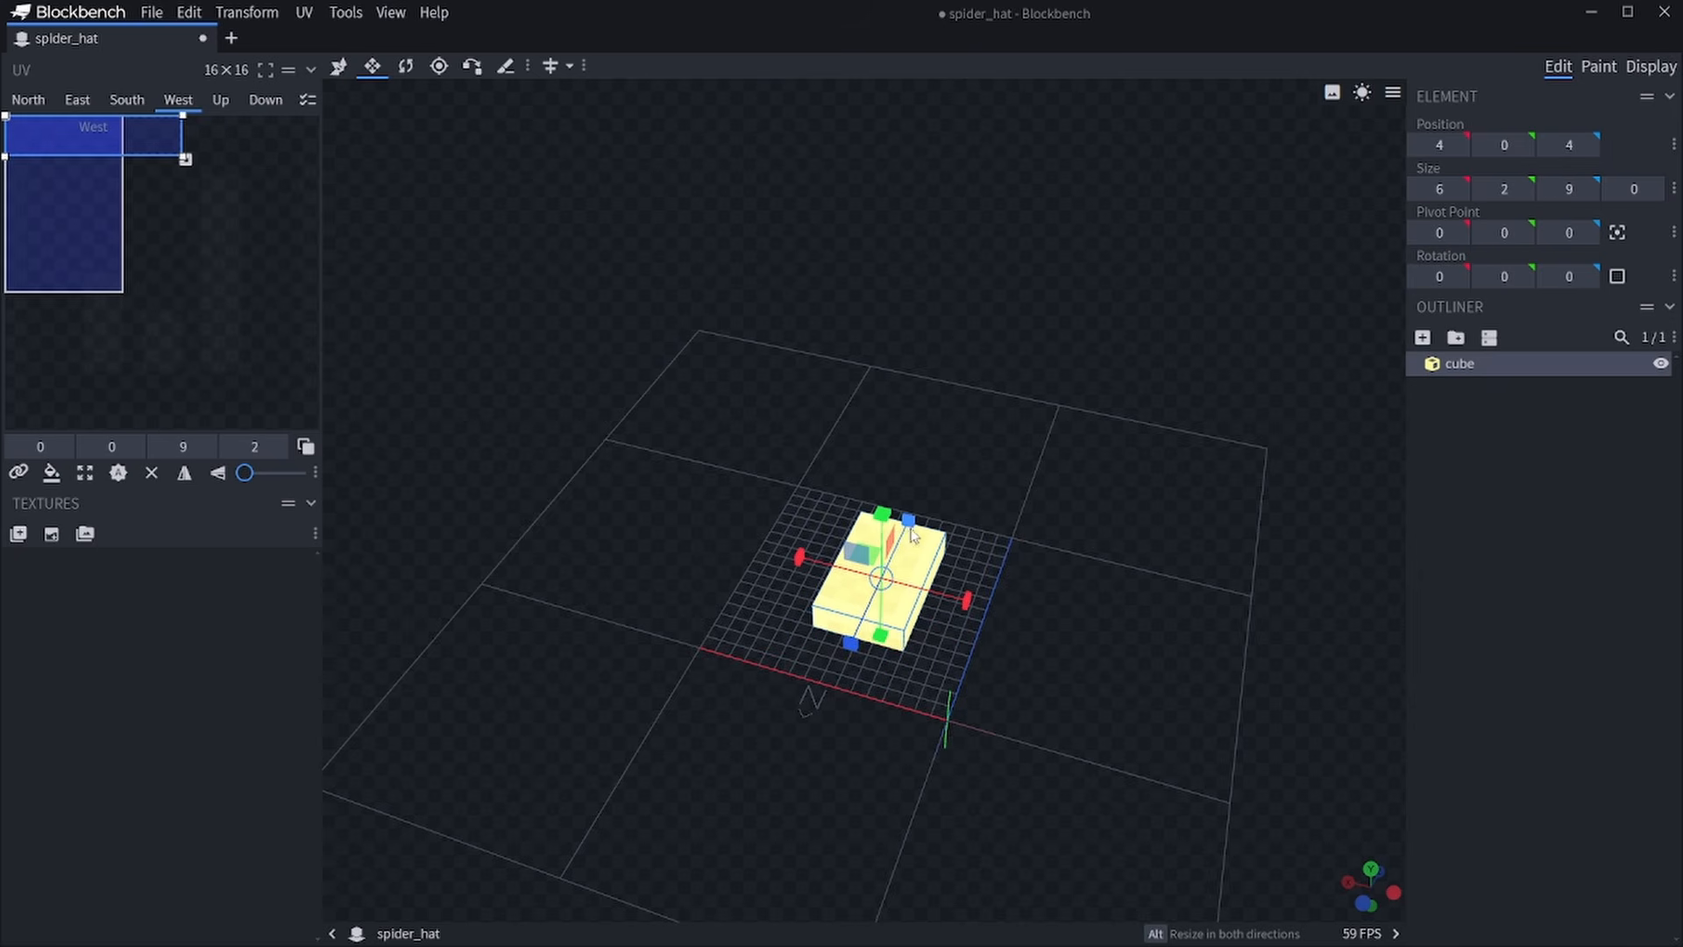
pyautogui.moveTo(974, 701); pyautogui.dragTo(746, 592)
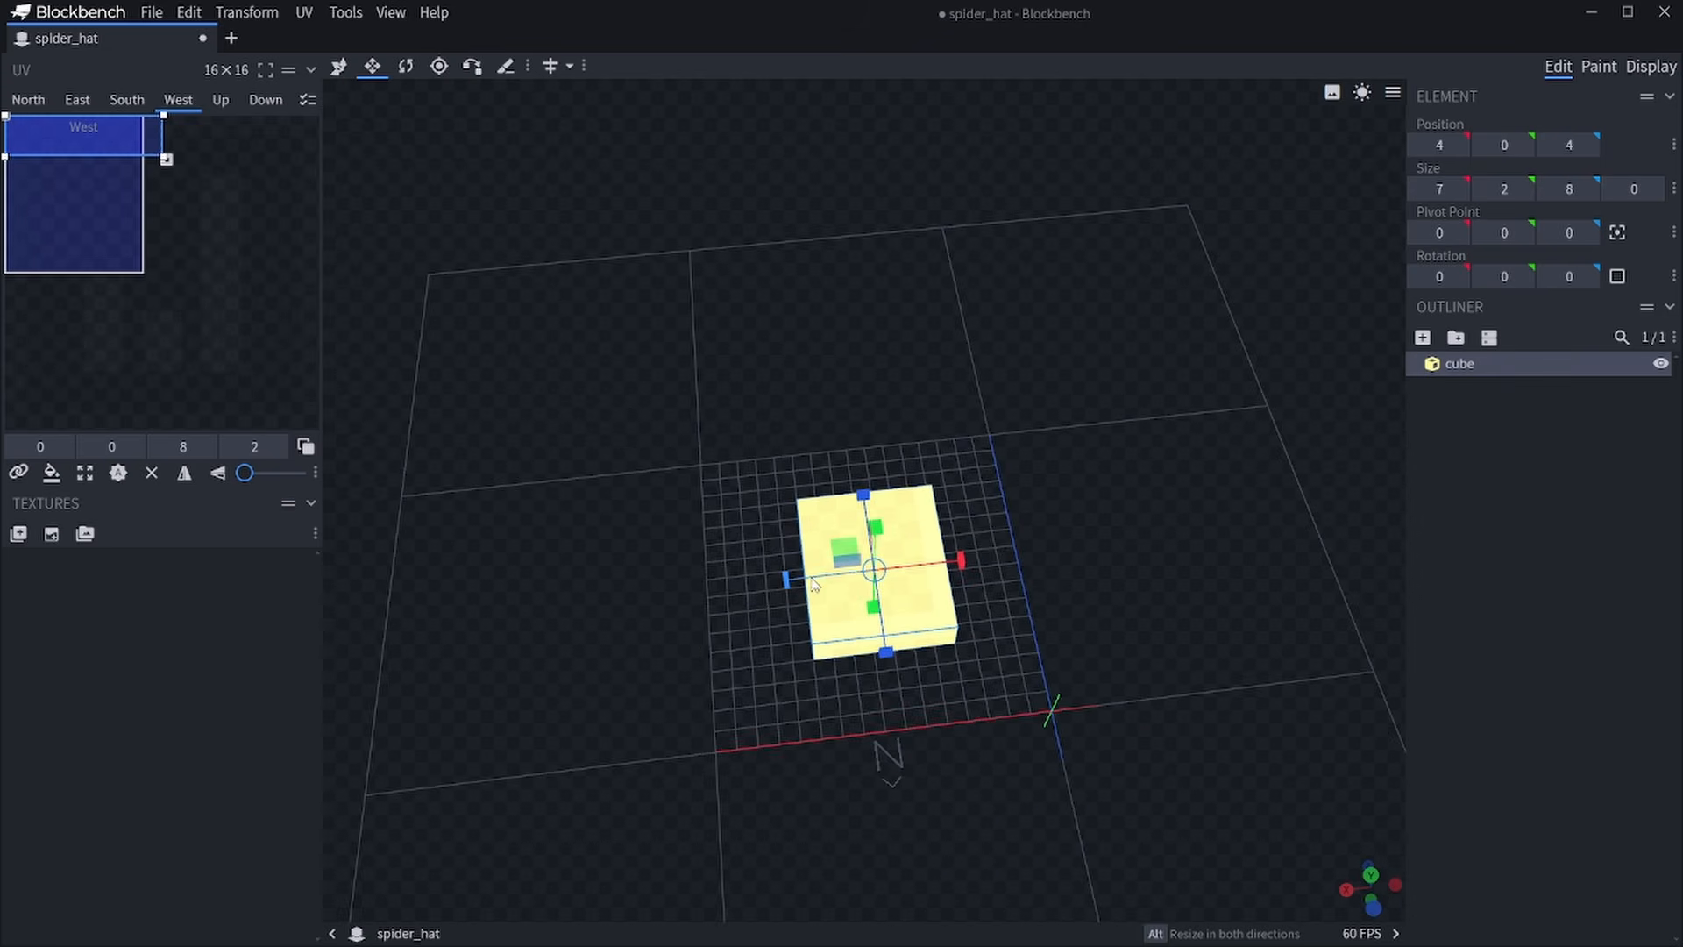
pyautogui.moveTo(1057, 565); pyautogui.dragTo(940, 493)
pyautogui.moveTo(863, 556); pyautogui.dragTo(863, 504)
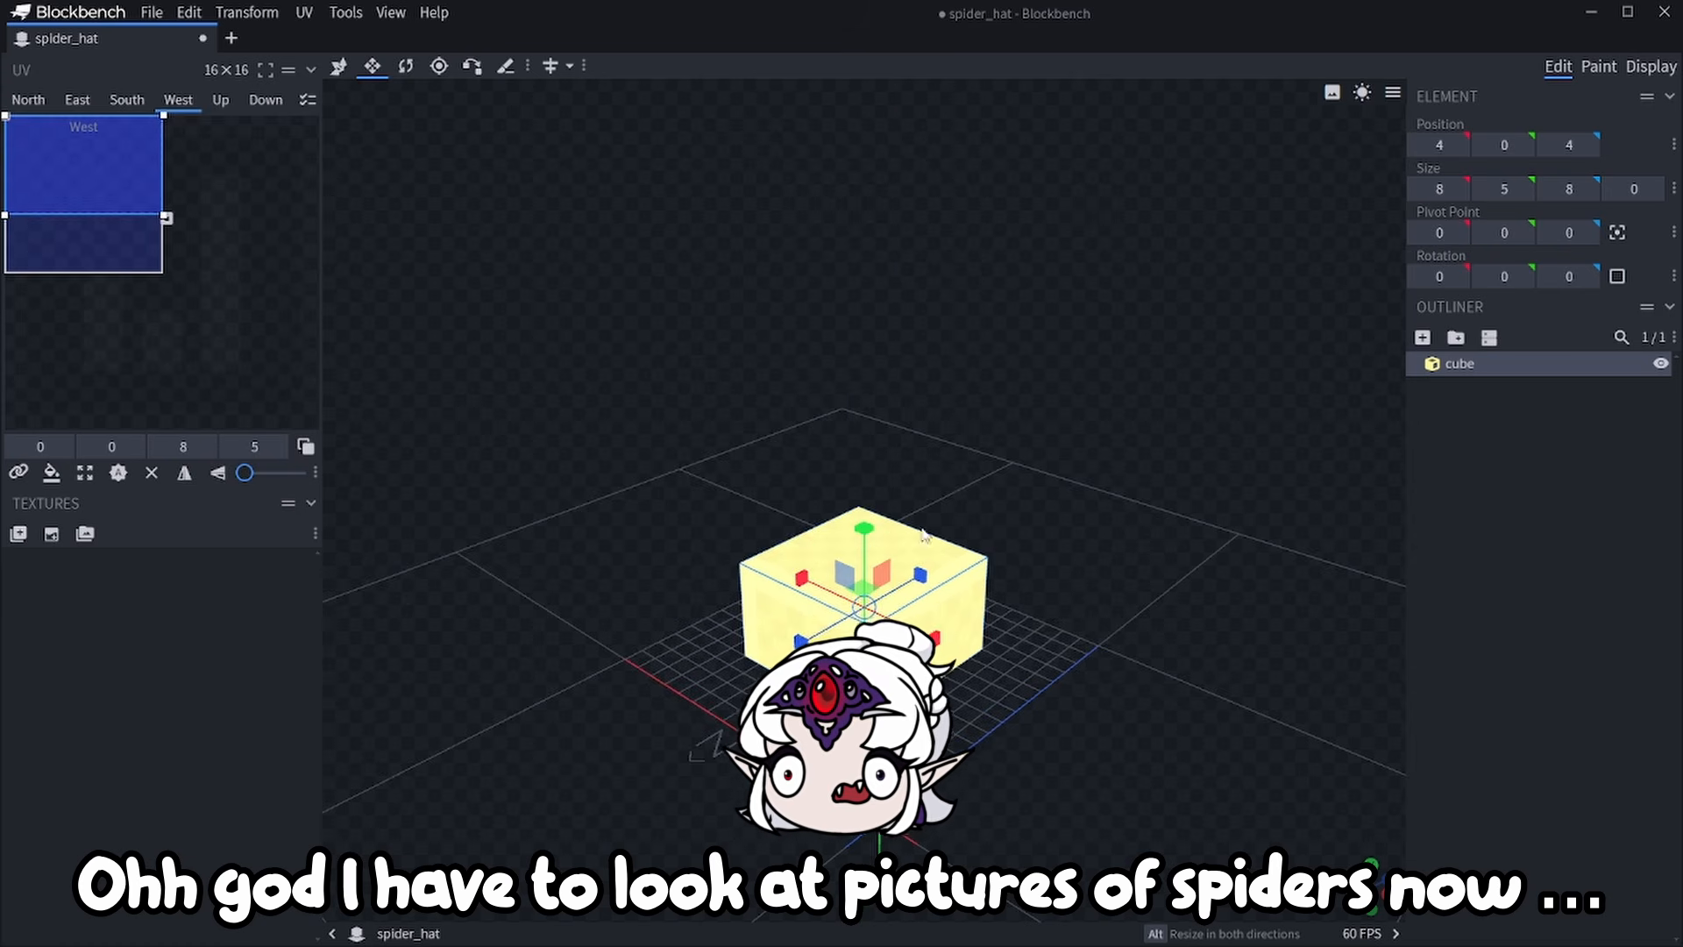
# Shorten the block's depth to 6 and move it to position 7, 0, 5.
pyautogui.moveTo(1007, 594); pyautogui.dragTo(846, 604)
pyautogui.keyDown('alt'); pyautogui.moveTo(951, 596); pyautogui.dragTo(921, 605); pyautogui.keyUp('alt')
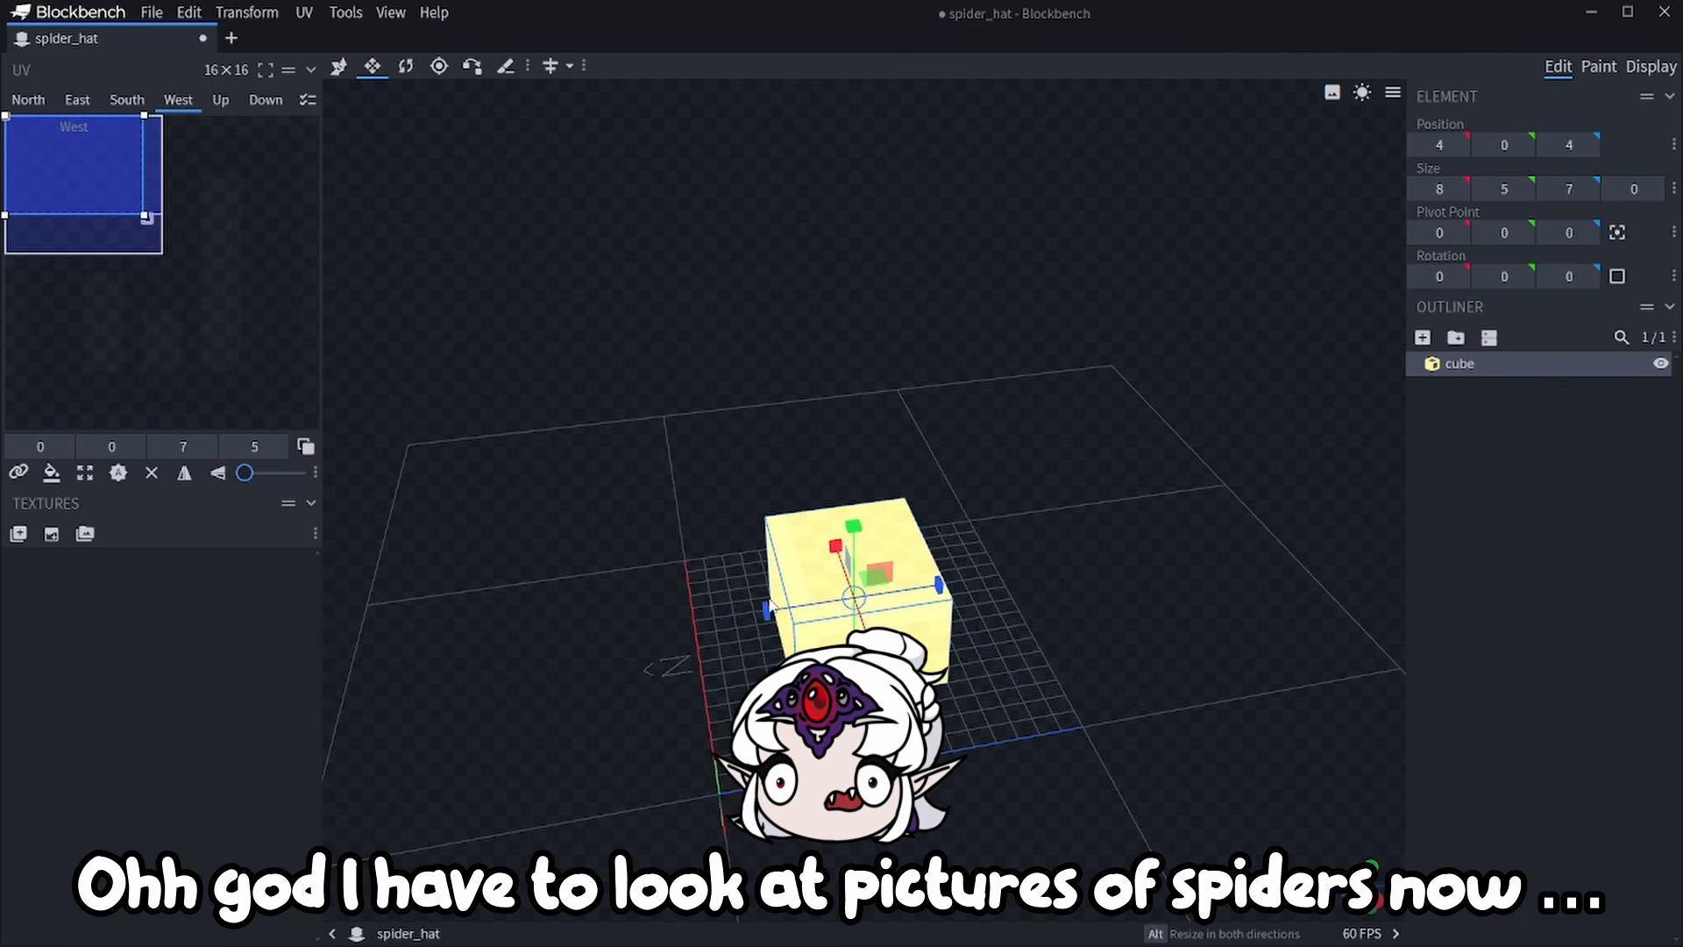
pyautogui.press('v')
pyautogui.moveTo(1052, 657); pyautogui.dragTo(1008, 439)
pyautogui.moveTo(826, 539); pyautogui.dragTo(760, 539)
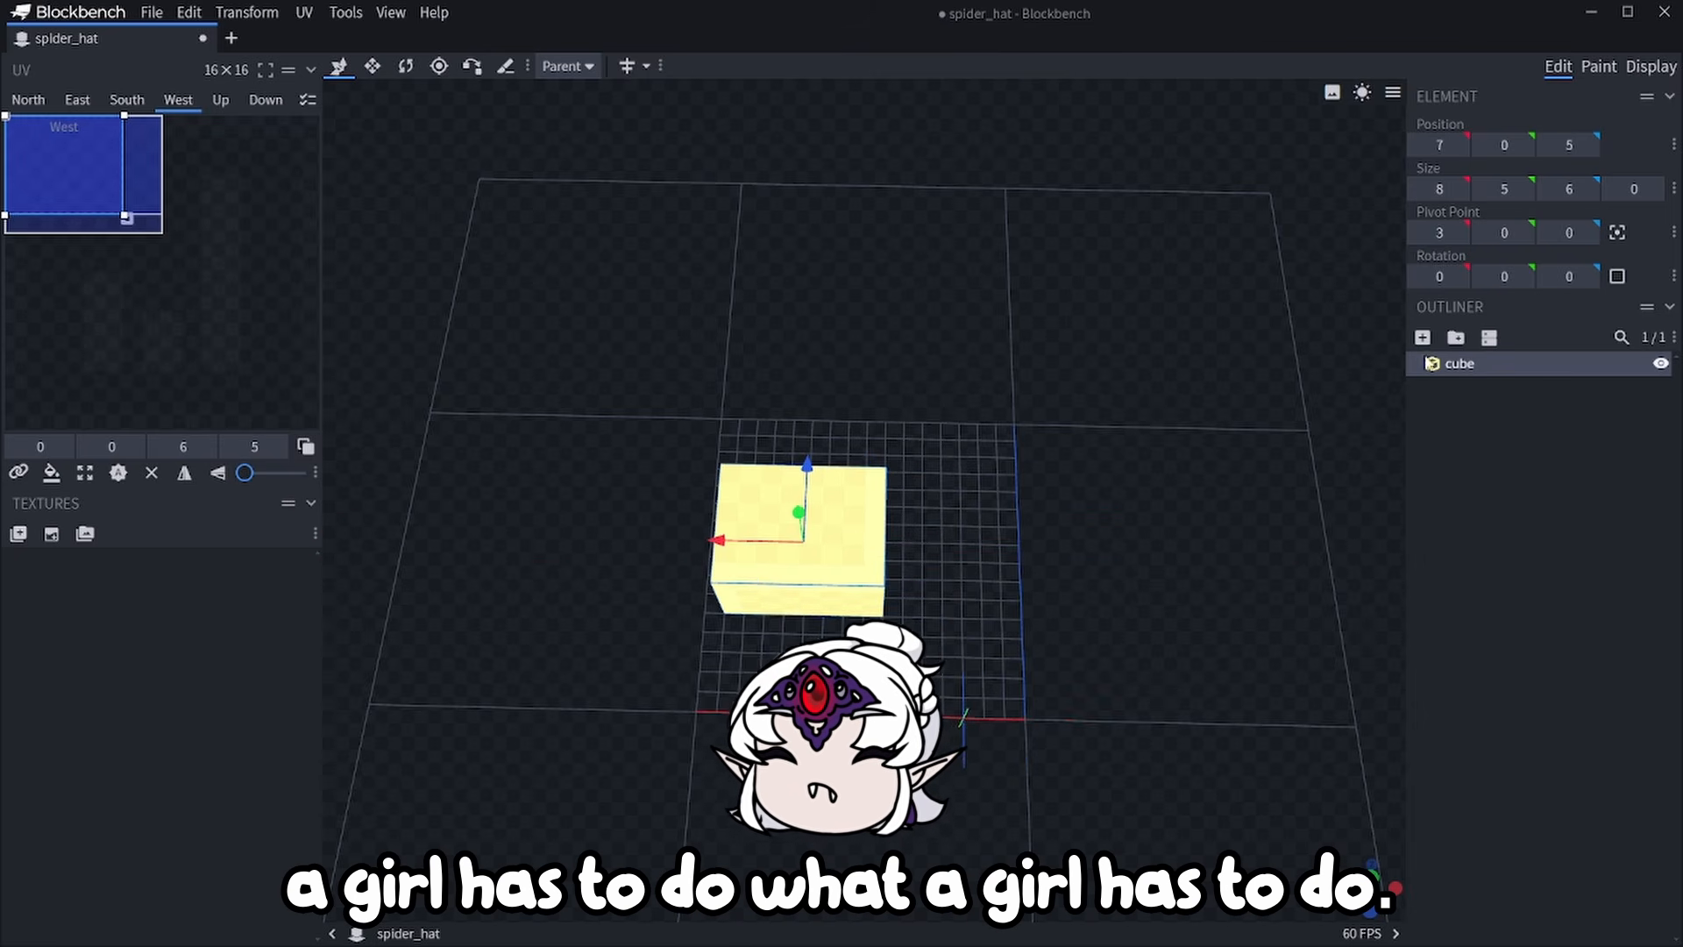
# Add a second cube next to the first block and enlarge it as the spider's abdomen.
pyautogui.hotkey('ctrl', 'n')
pyautogui.press('s')
pyautogui.moveTo(1023, 477); pyautogui.dragTo(1160, 484)
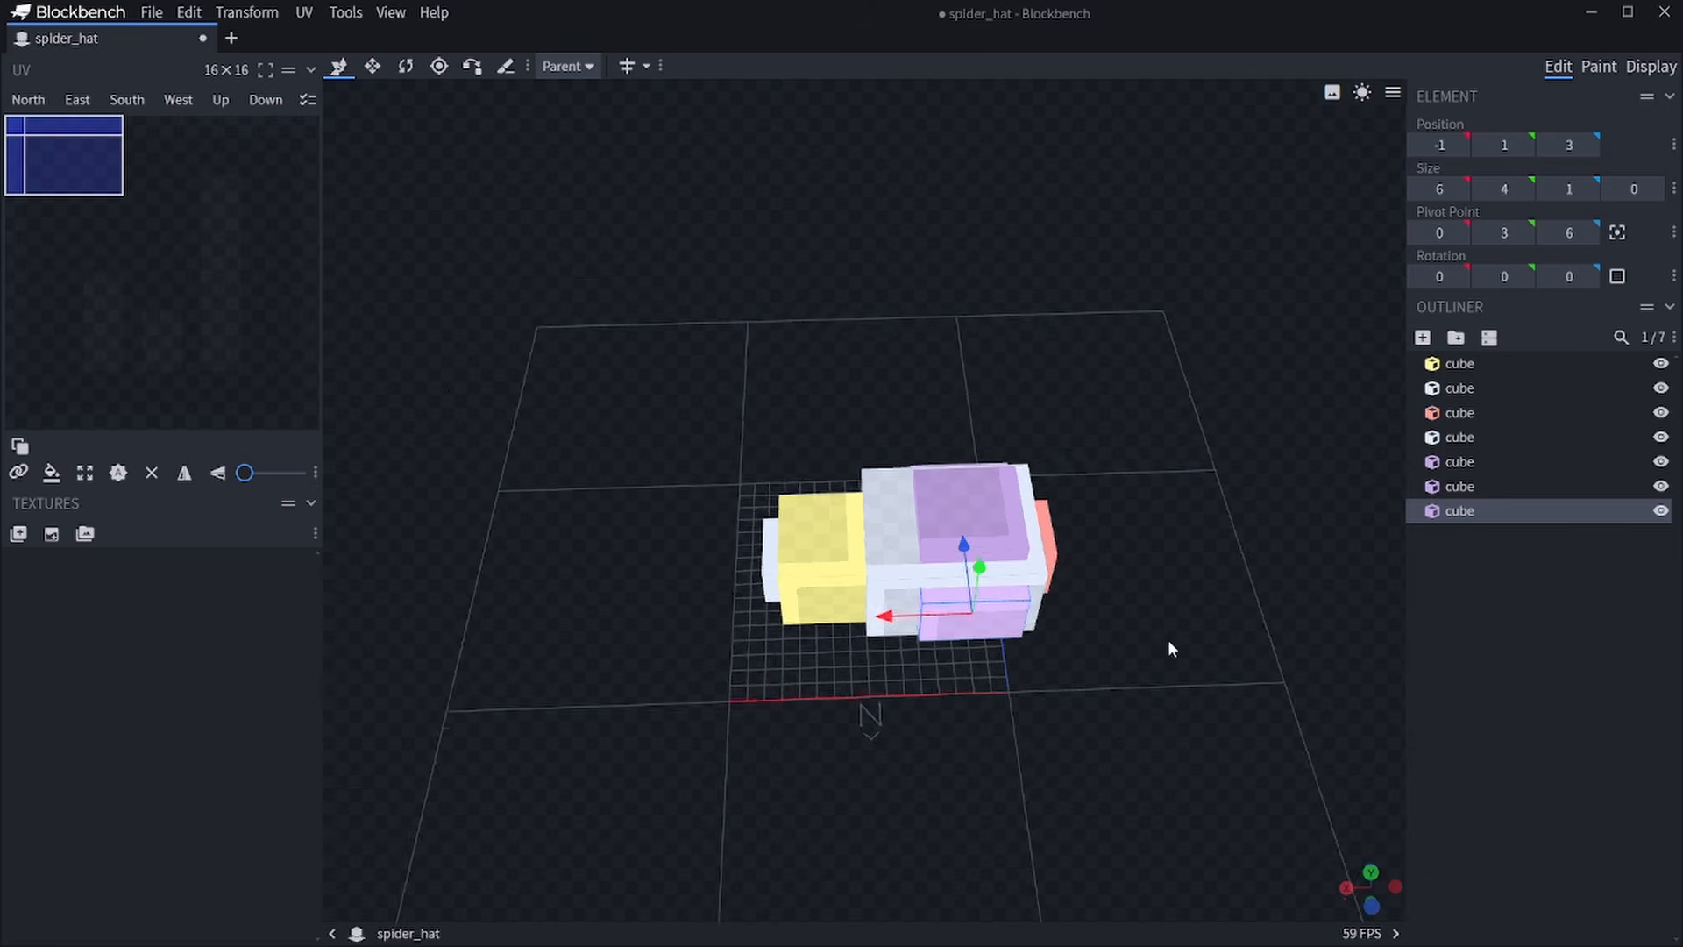
# Shorten the large abdomen cube to 9 × 6 × 8 and check the spider's fit on the player model's head.
pyautogui.moveTo(1170, 642); pyautogui.dragTo(917, 742)
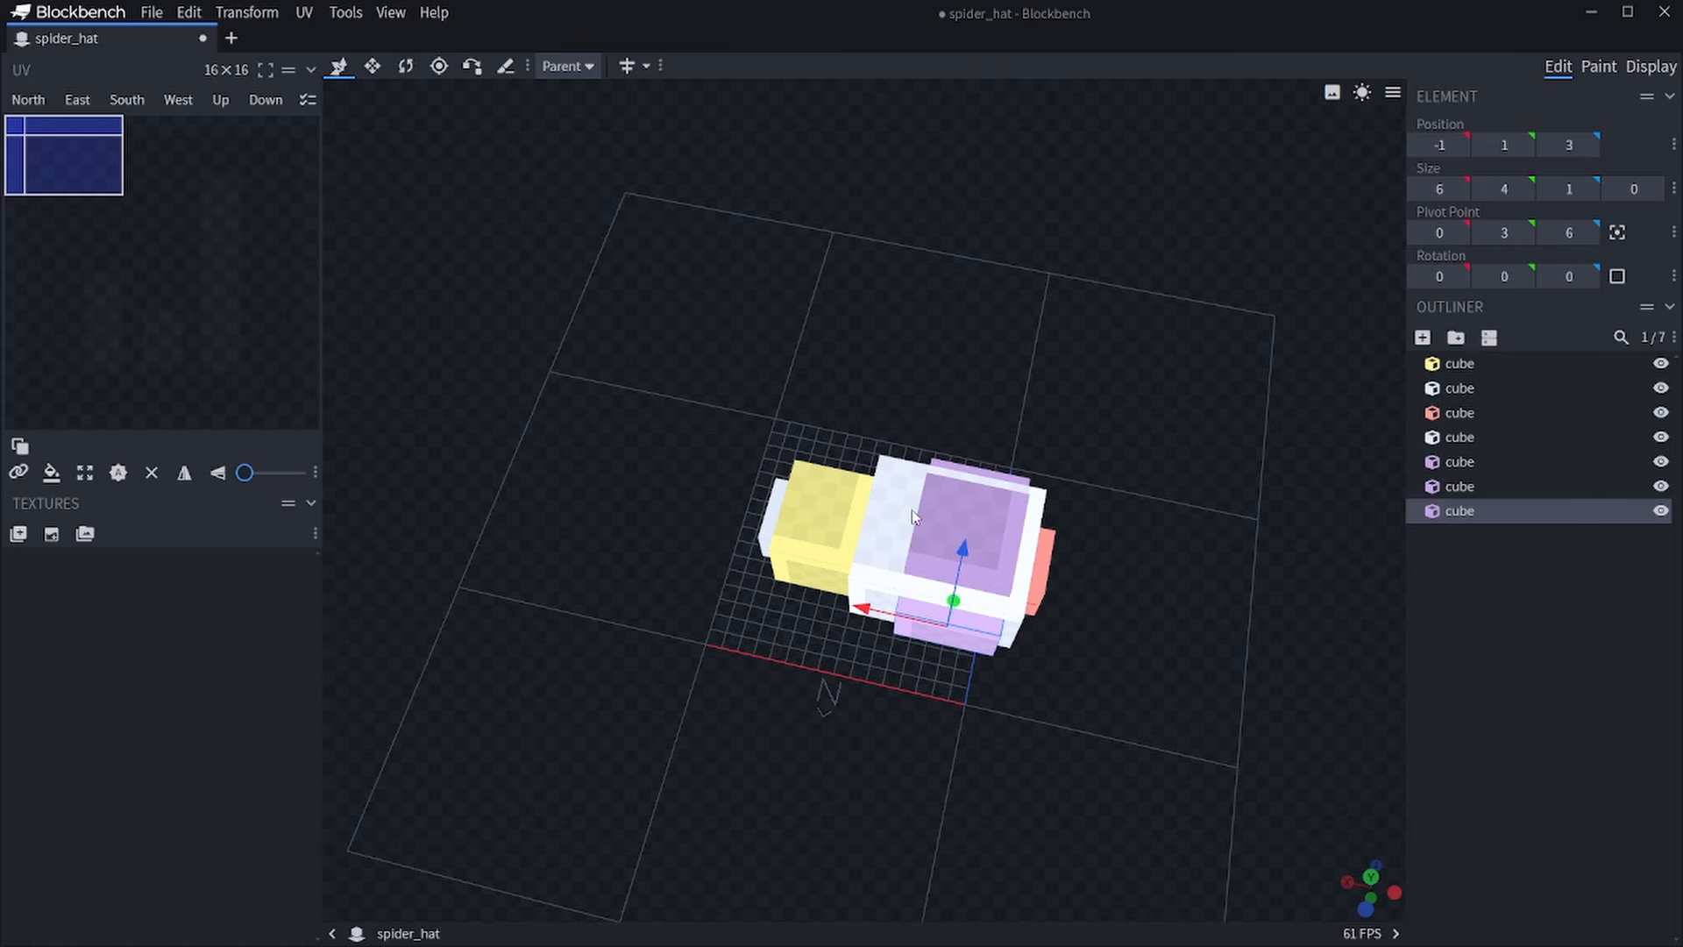
pyautogui.click(981, 576)
pyautogui.click(877, 568)
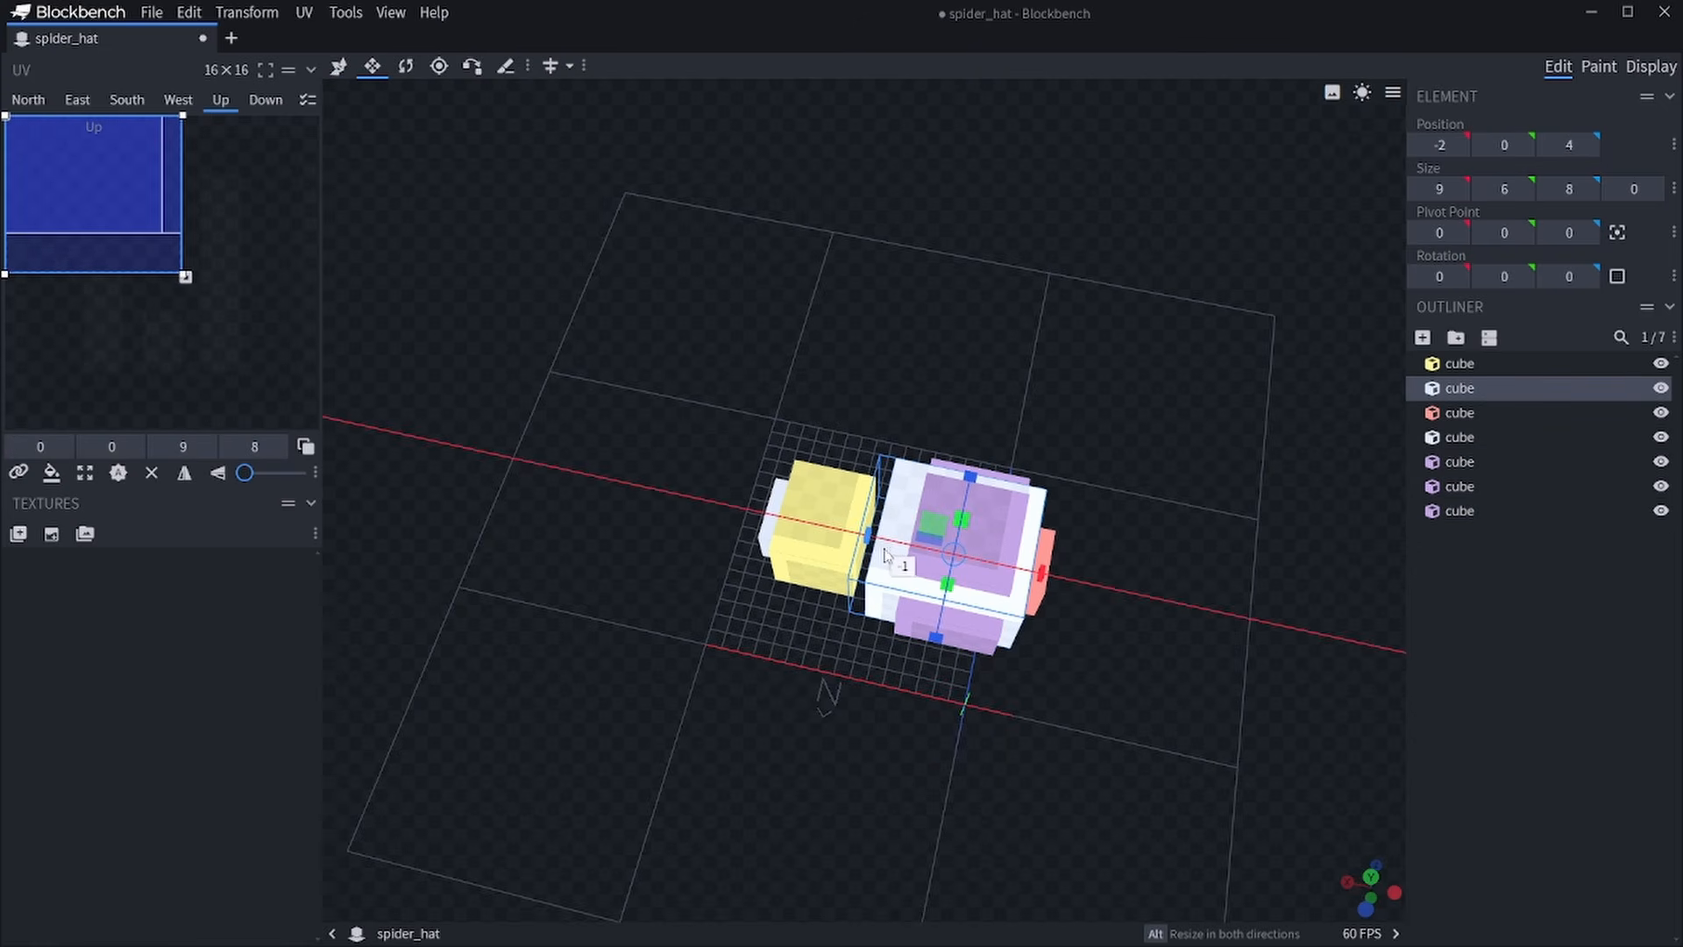
pyautogui.press('3')
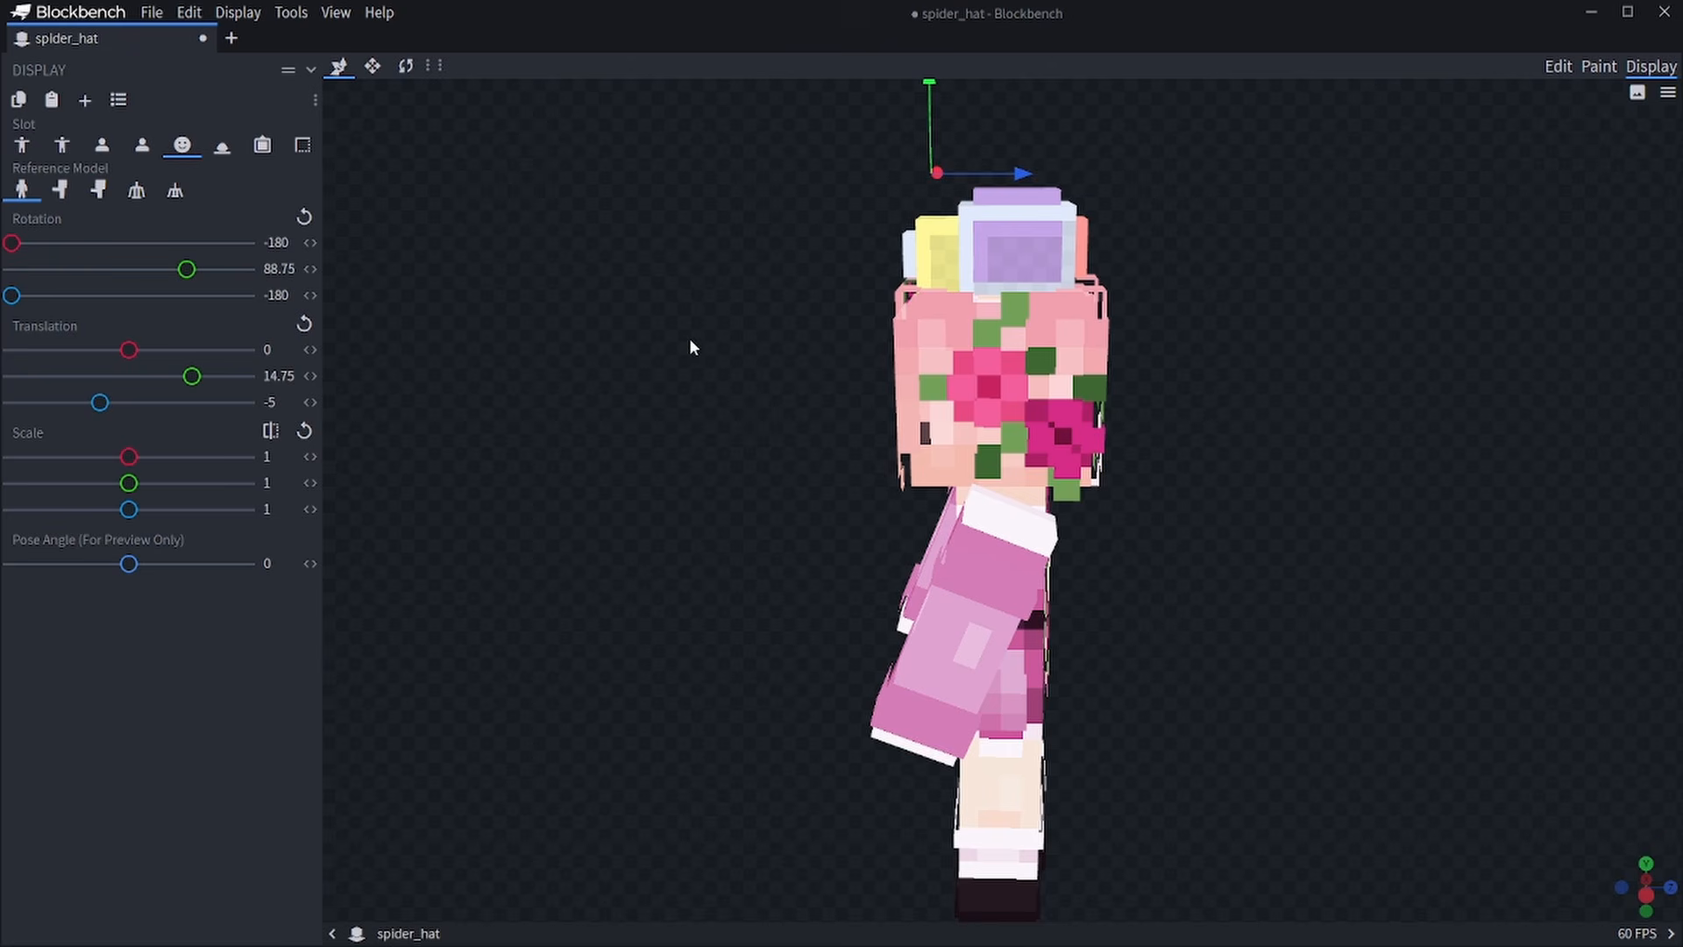
pyautogui.moveTo(689, 348); pyautogui.dragTo(1096, 316)
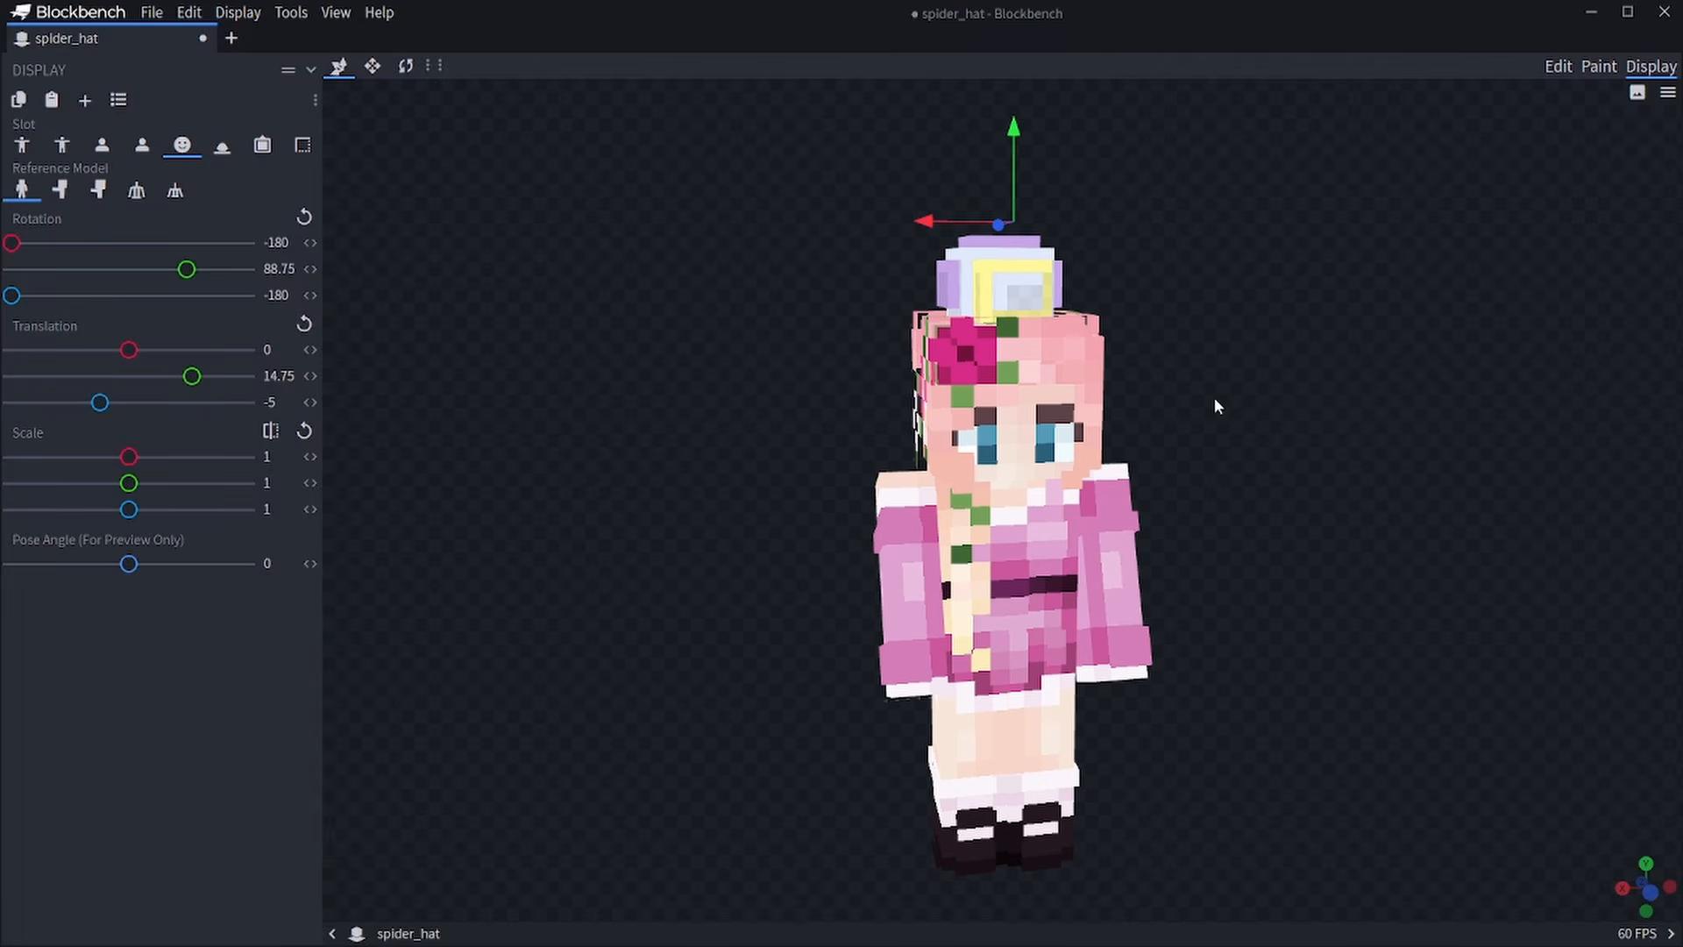
pyautogui.moveTo(1215, 405); pyautogui.dragTo(1130, 412)
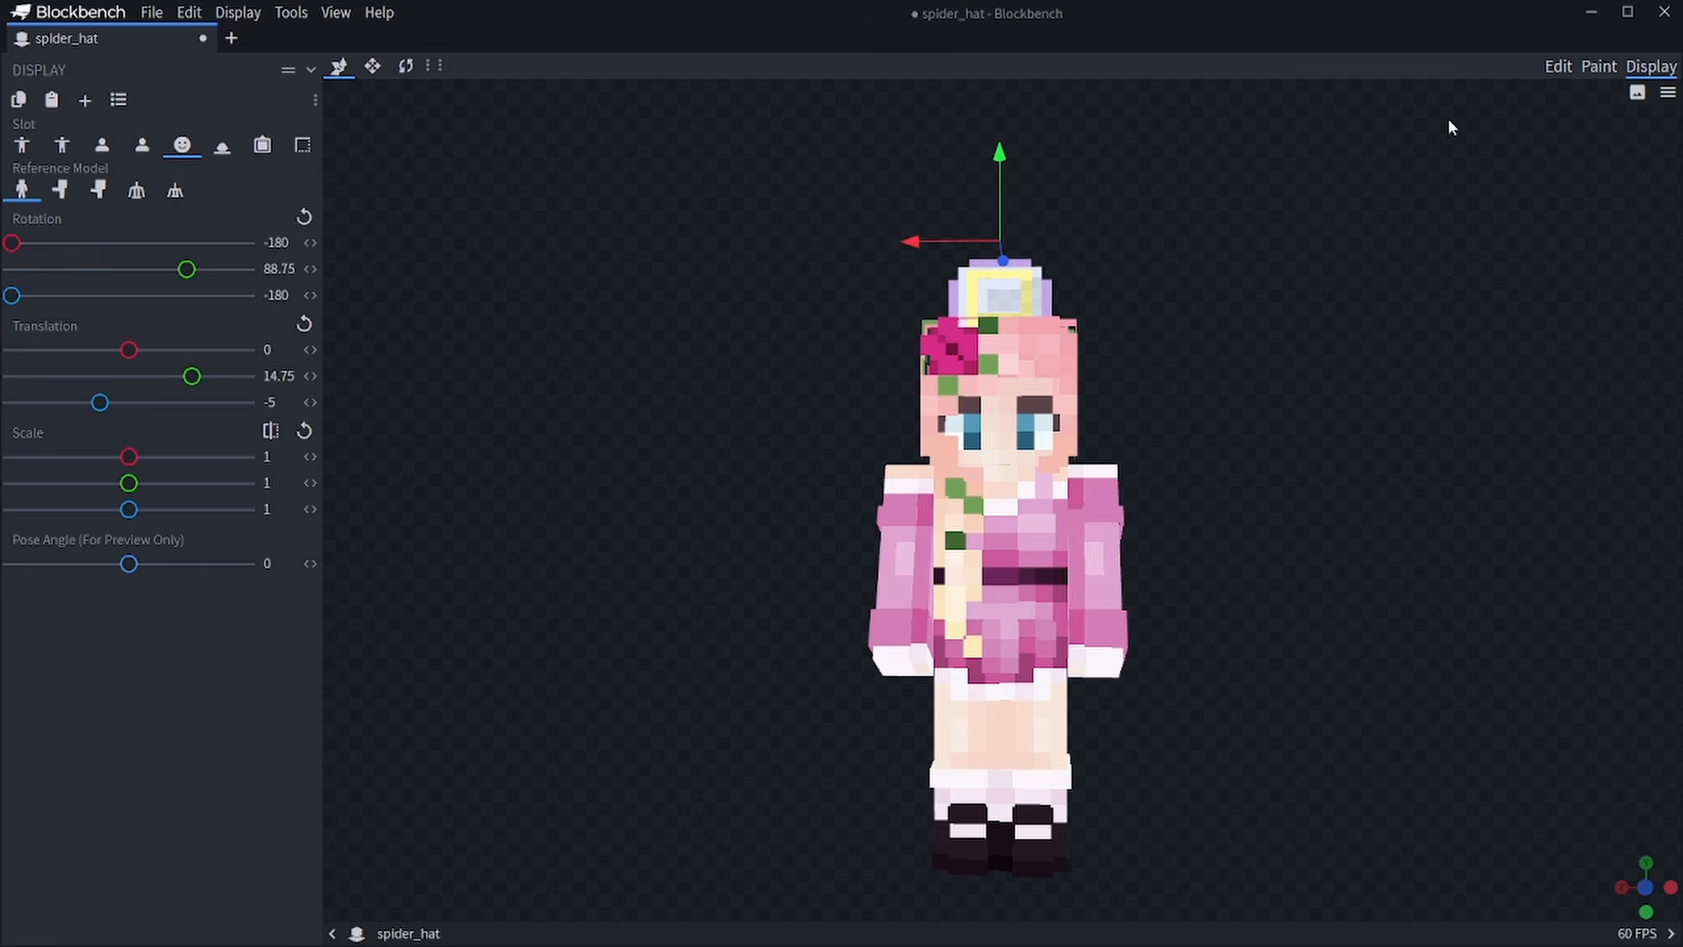
# Add a cube above the spider's head and shape it into a flat plate for the hat brim.
pyautogui.press('1')
pyautogui.click(1424, 338)
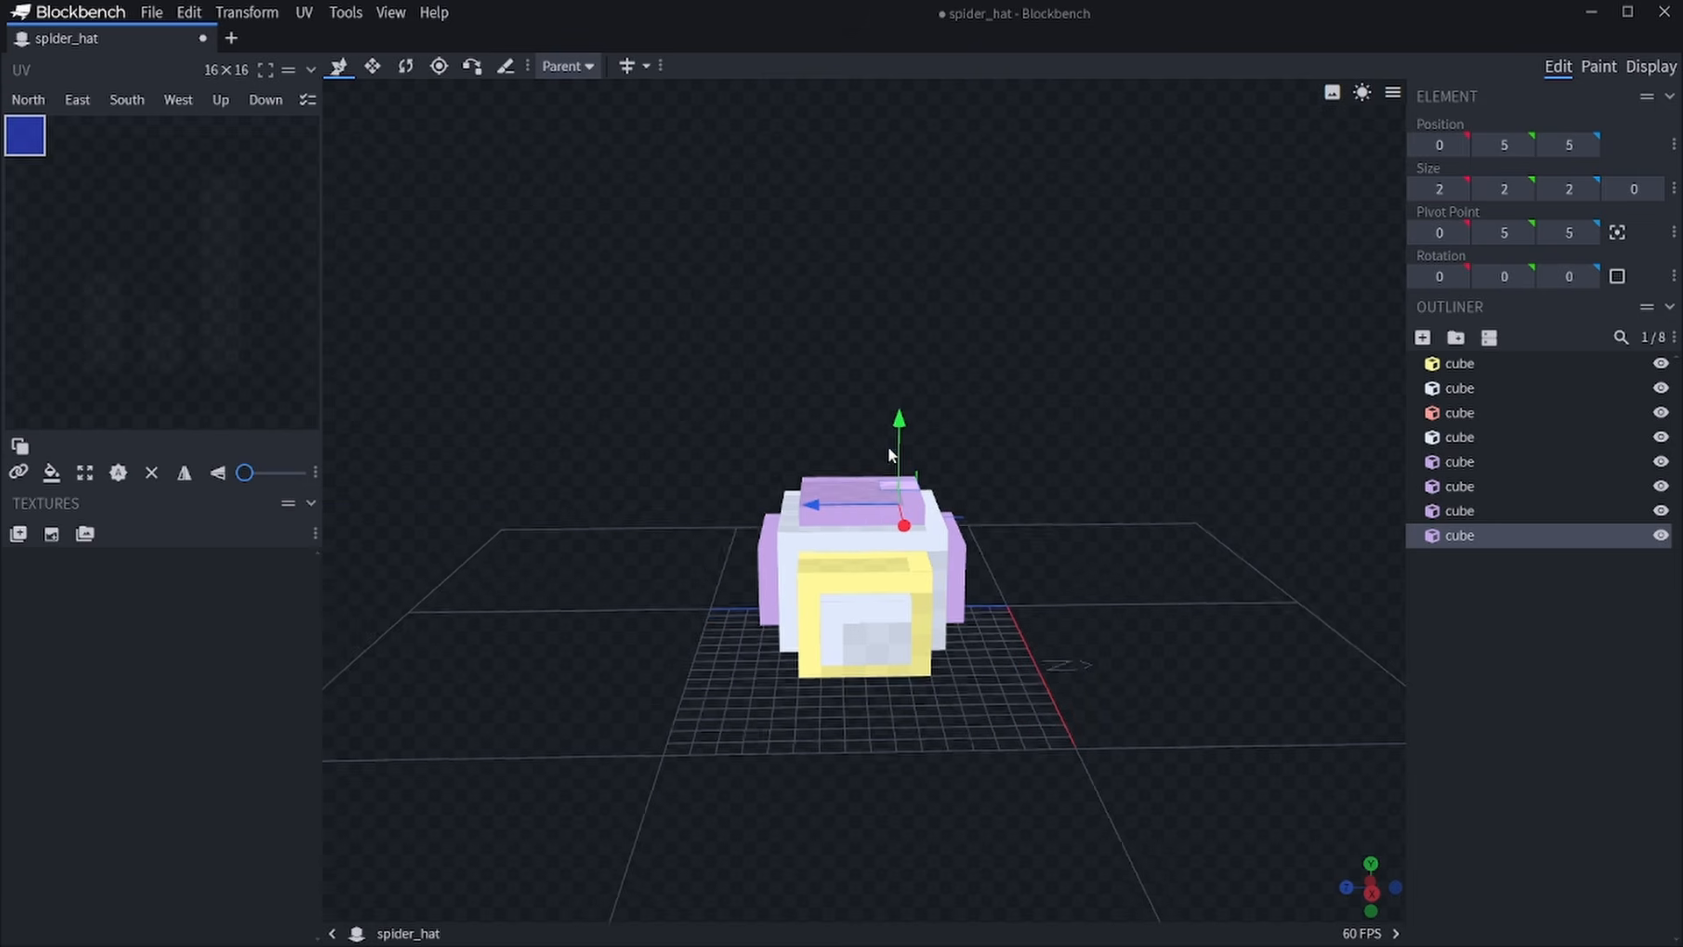
pyautogui.scroll(3, 890, 450)
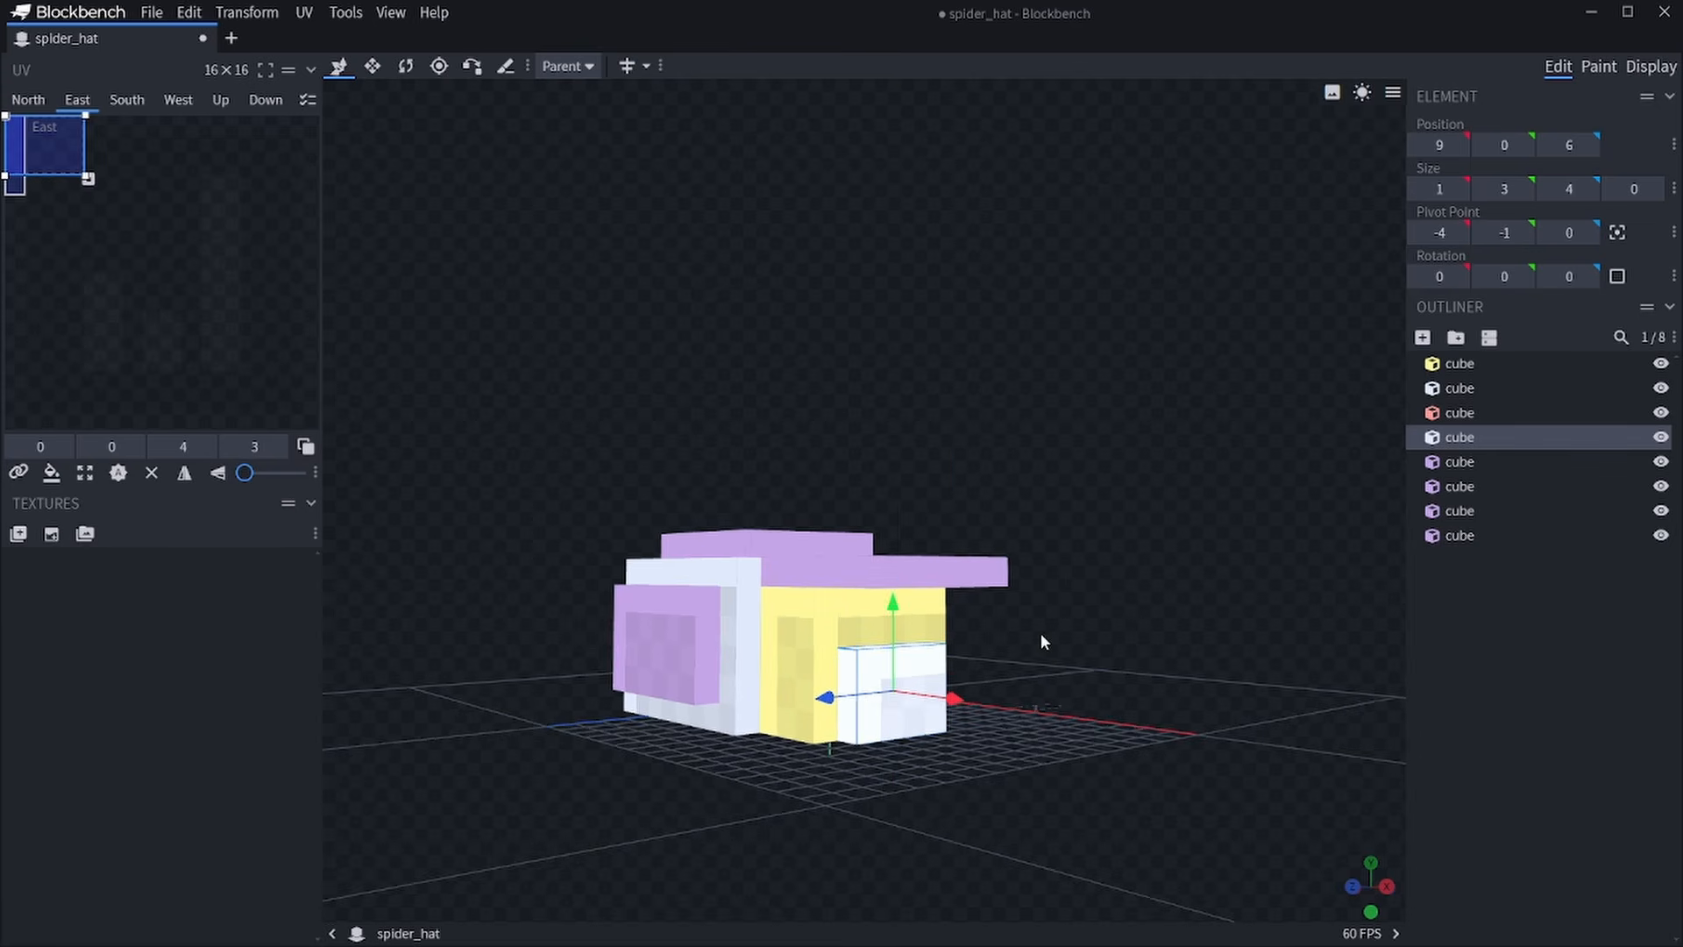
# Raise the small cube on the front of the spider's face by one unit and resize it sideways.
pyautogui.moveTo(1042, 642); pyautogui.dragTo(929, 647)
pyautogui.press('Up')
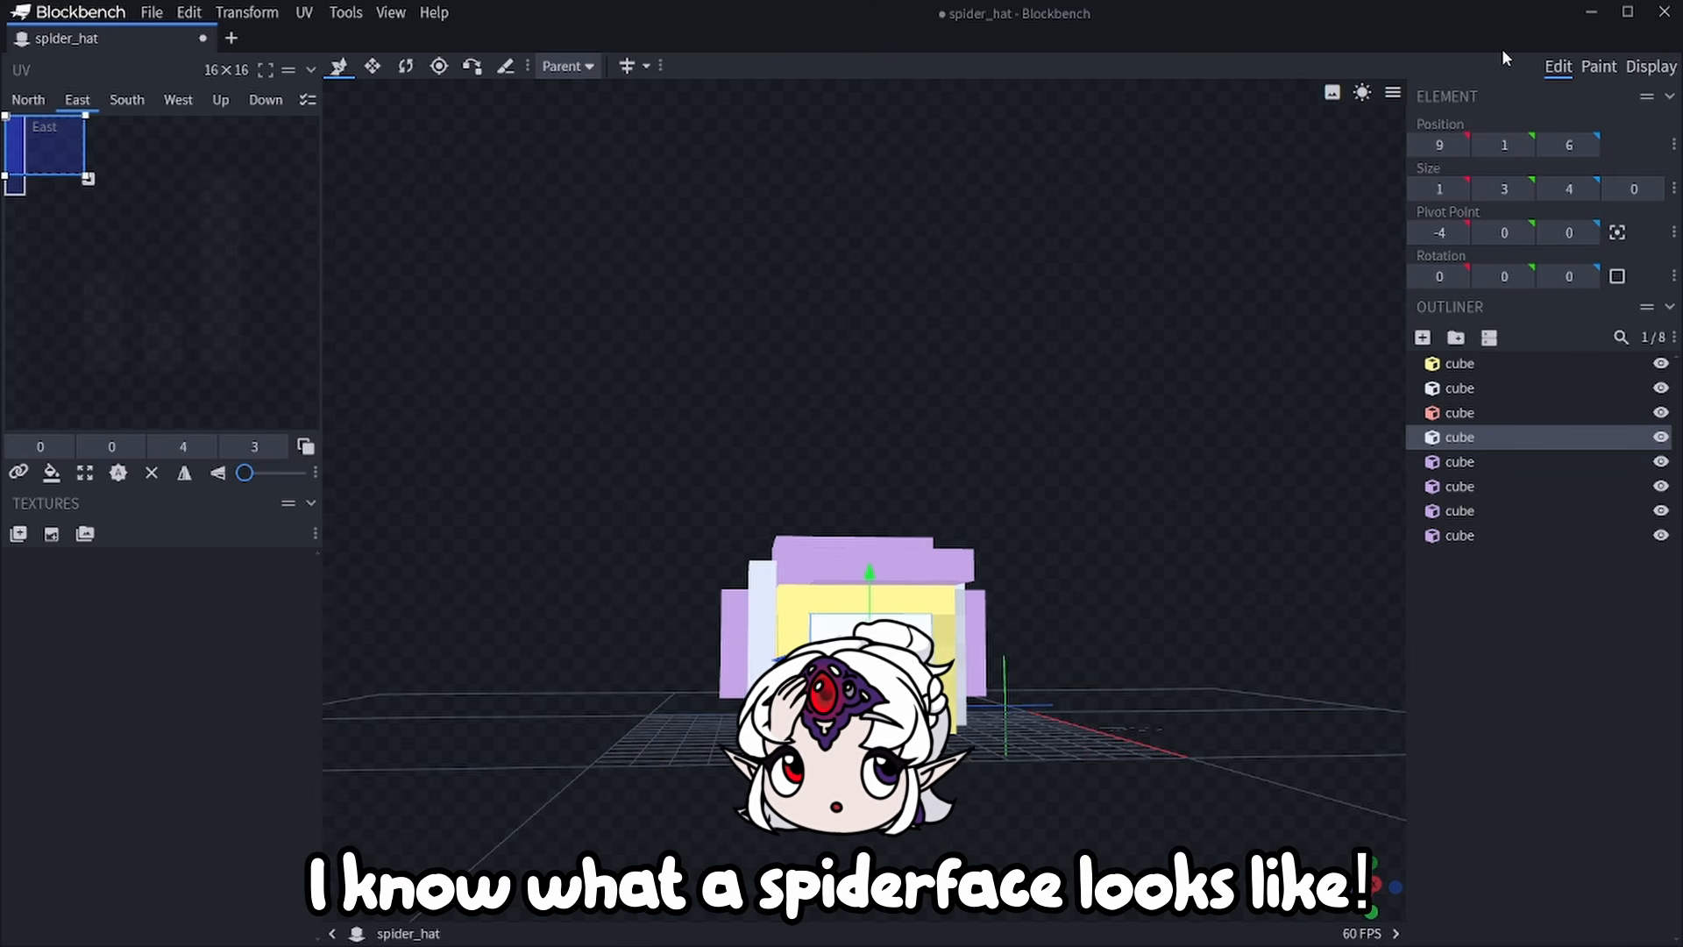
pyautogui.press('s')
pyautogui.moveTo(810, 660); pyautogui.dragTo(727, 667)
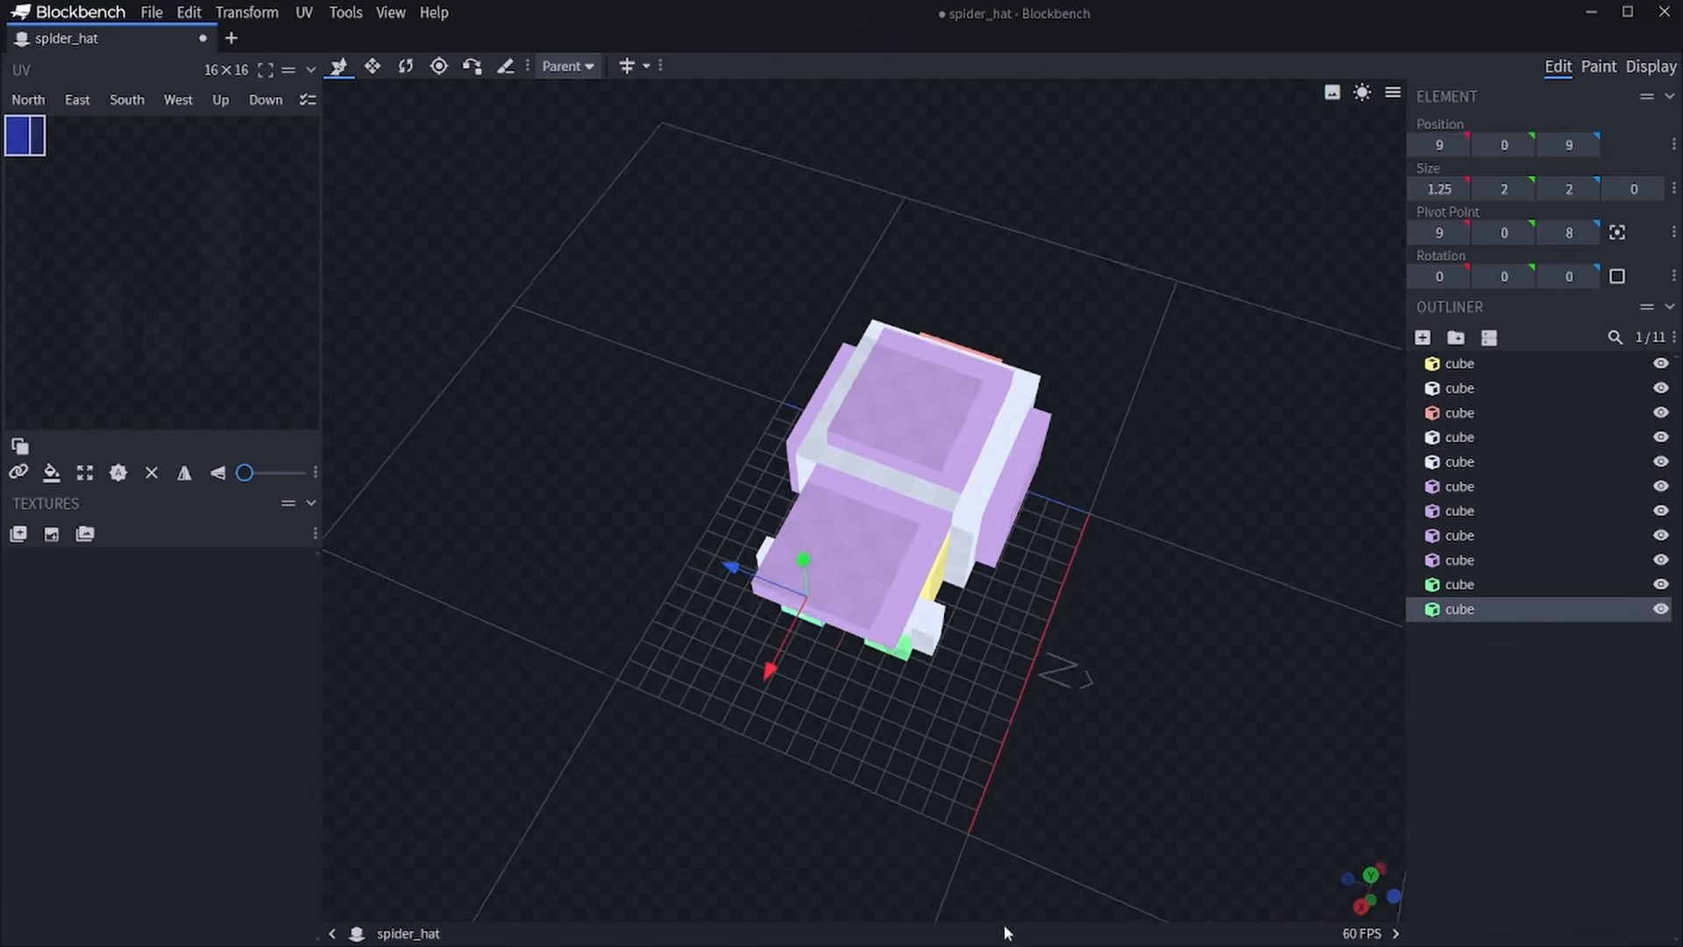
# Widen the hat's brim plate above the face to 6 × 1 × 8.
pyautogui.moveTo(1003, 922); pyautogui.dragTo(1179, 881)
pyautogui.click(934, 571)
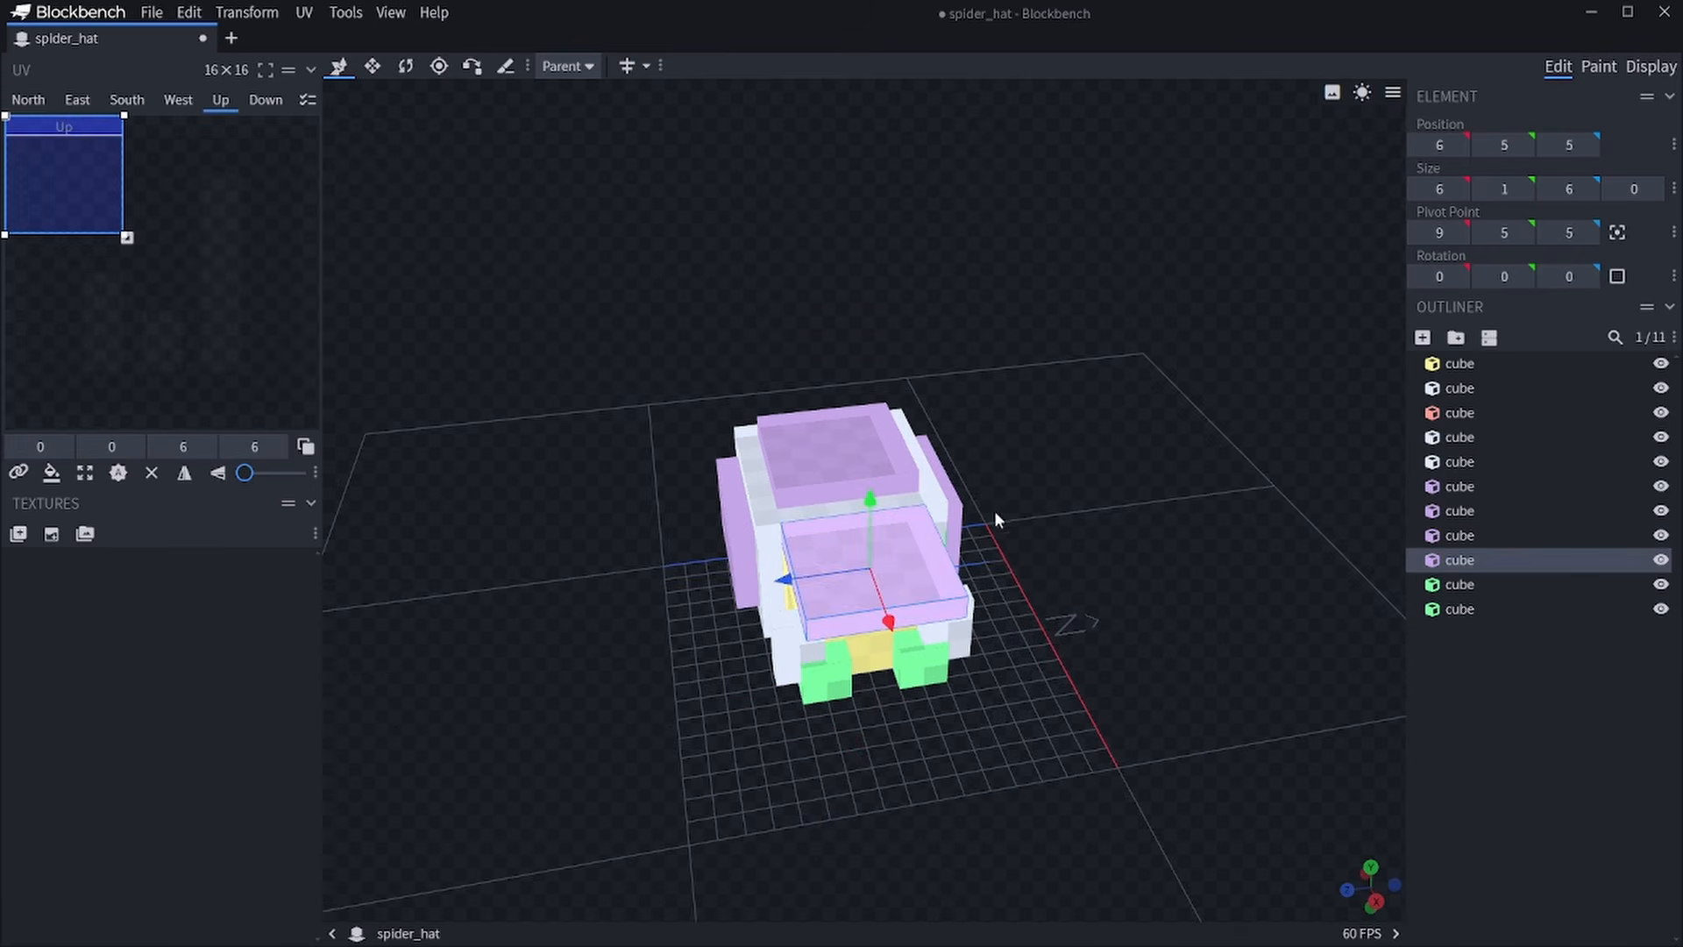
pyautogui.press('s')
pyautogui.moveTo(1004, 510); pyautogui.dragTo(1115, 370)
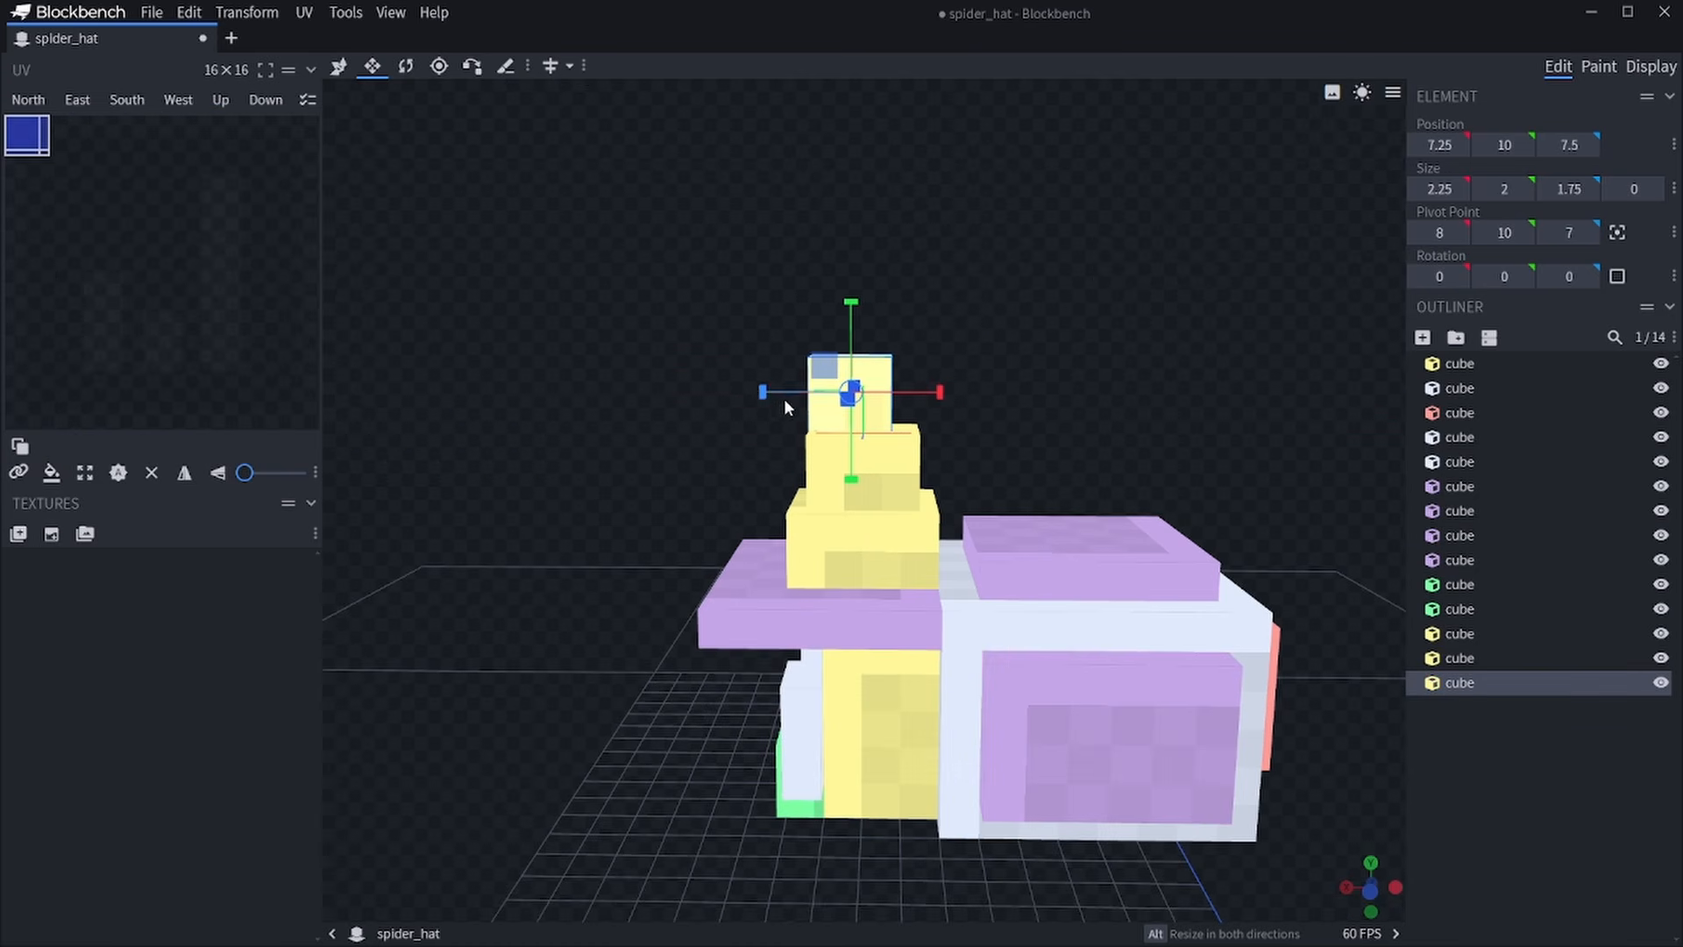
# Narrow the third tier of the pointed hat to 1.5 × 2 × 1.75.
pyautogui.moveTo(777, 404); pyautogui.dragTo(797, 402)
pyautogui.moveTo(798, 403); pyautogui.dragTo(808, 402)
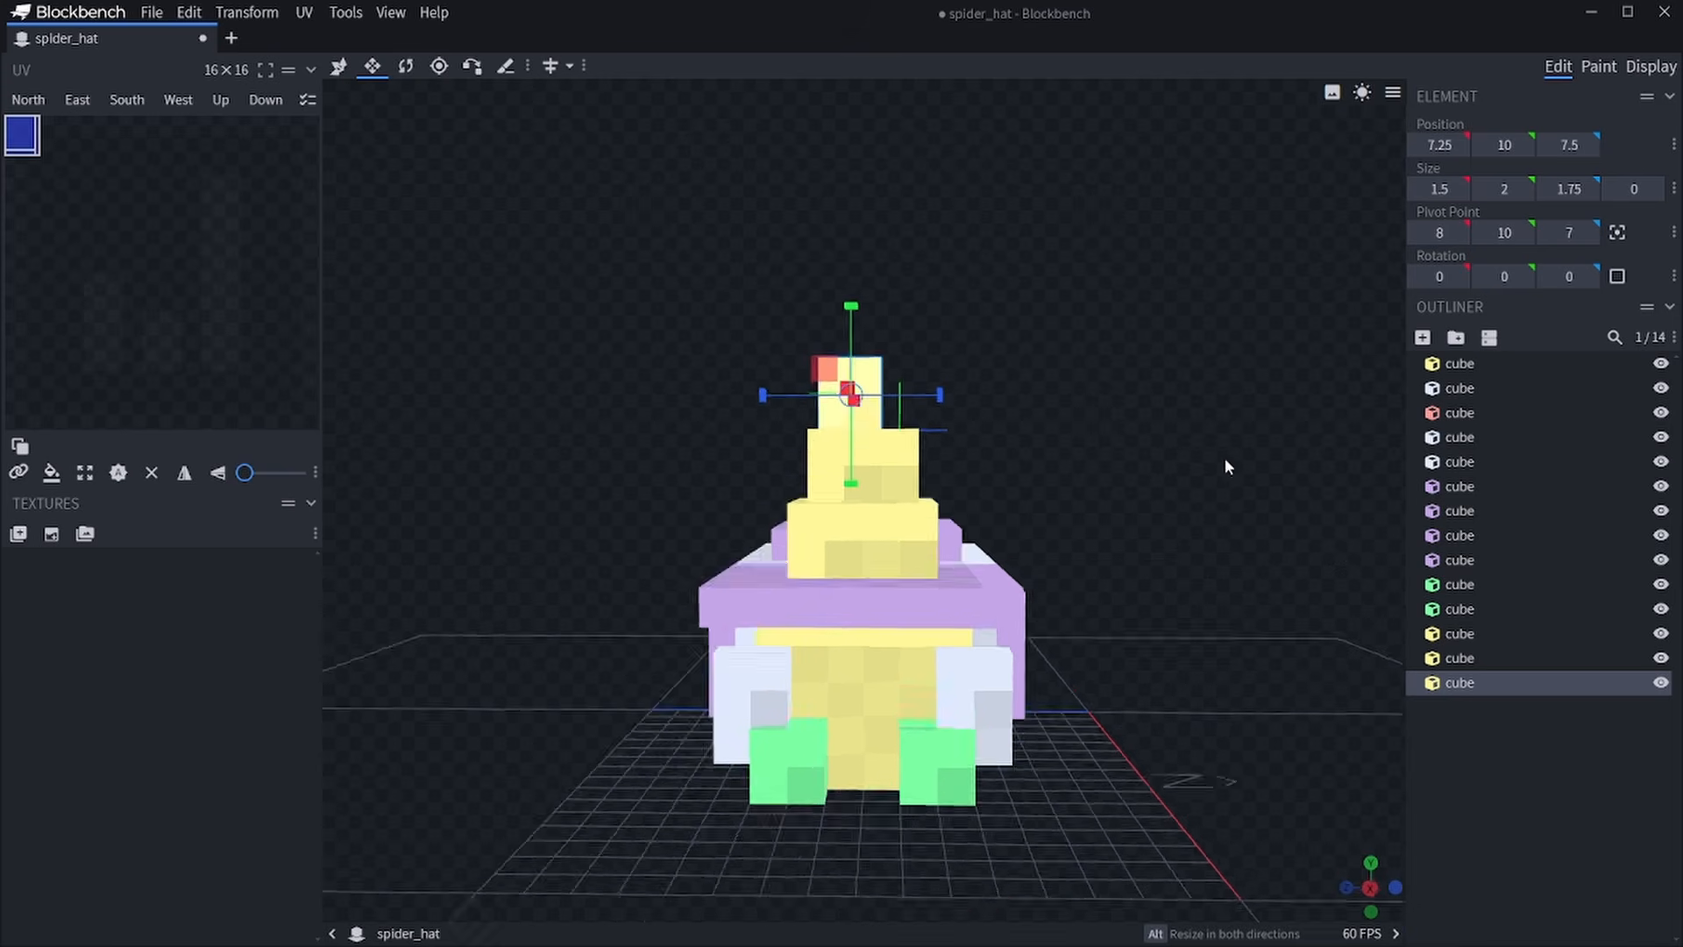
pyautogui.moveTo(1226, 466); pyautogui.dragTo(1144, 505)
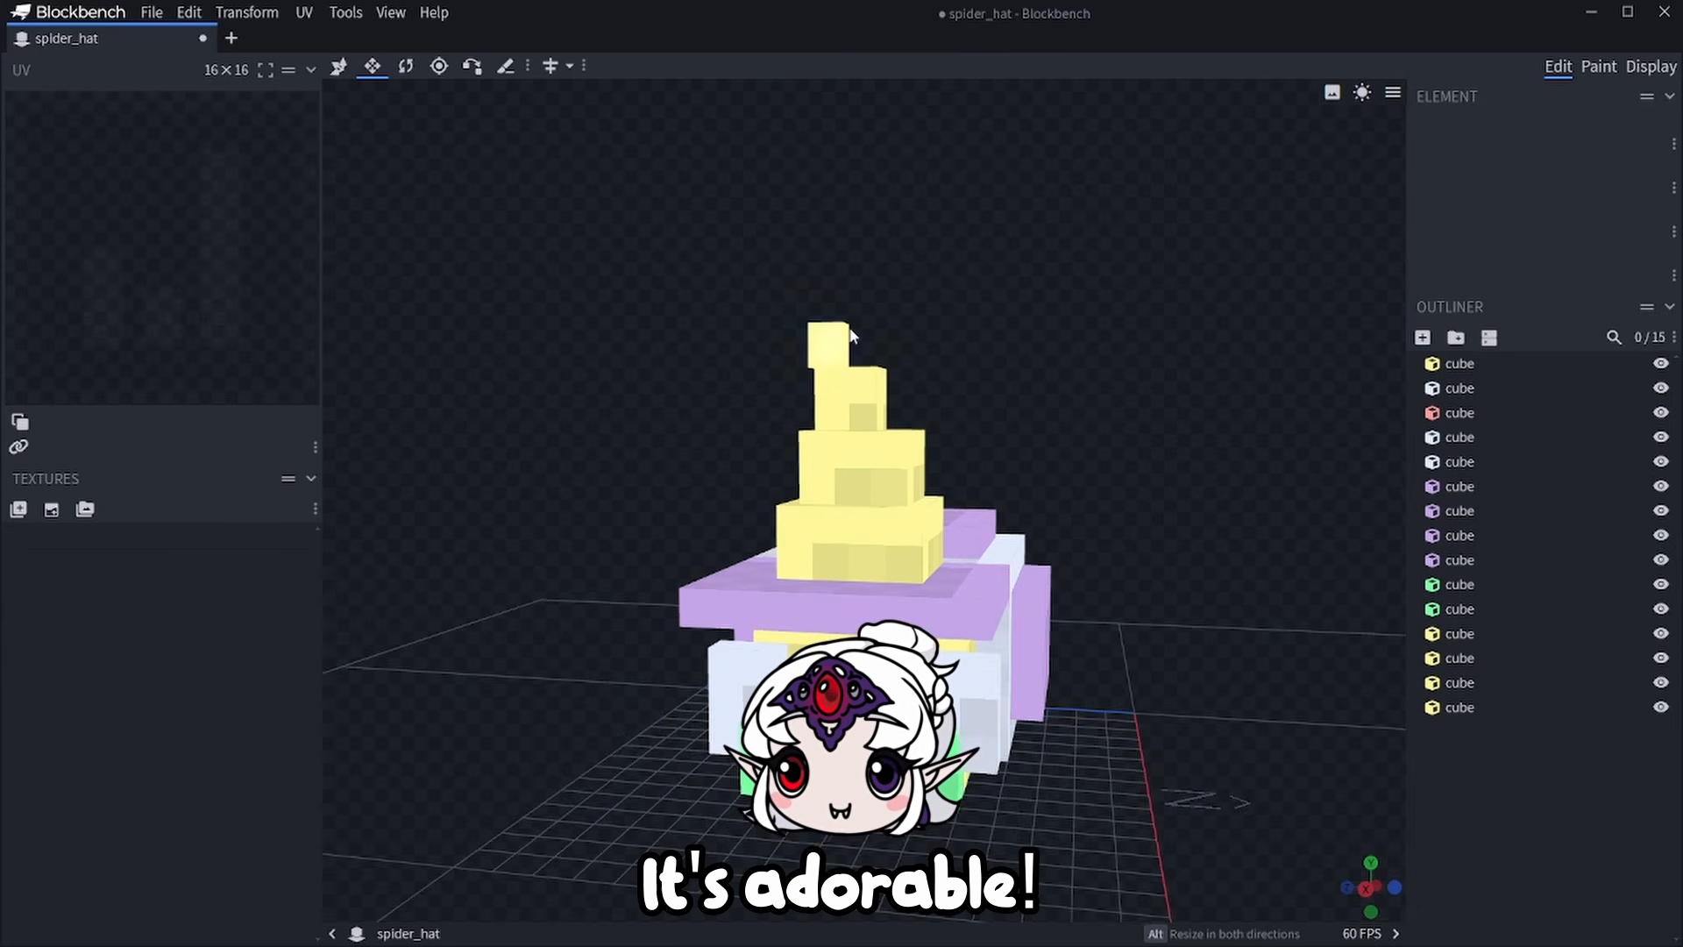
pyautogui.press('v')
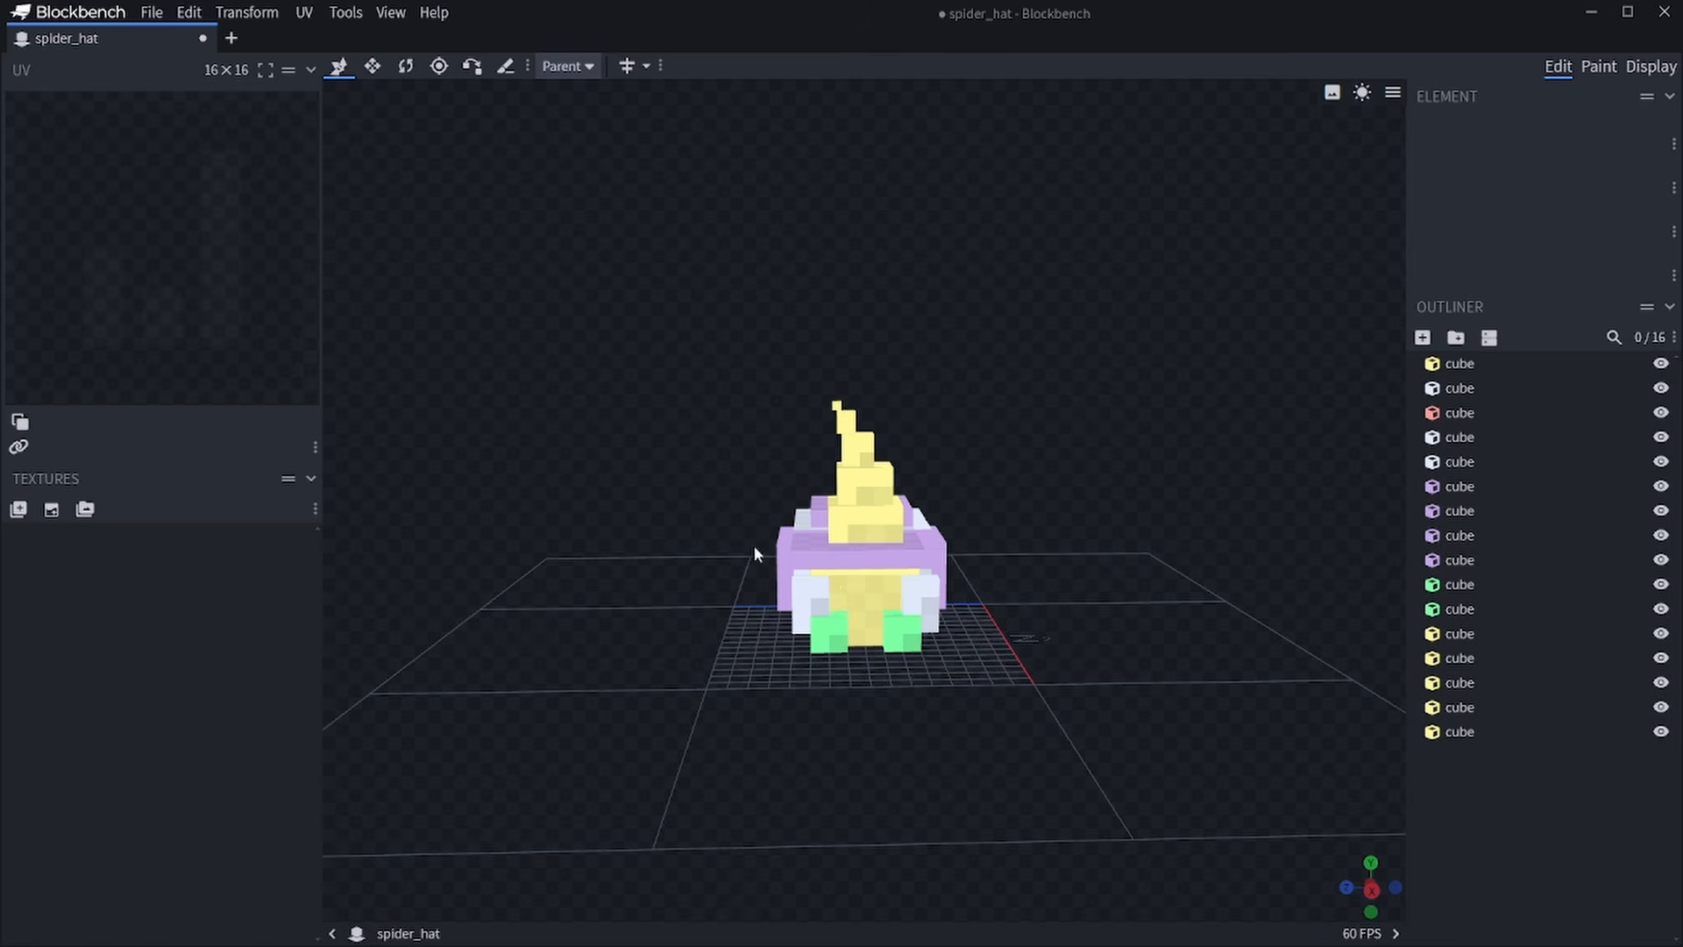
# Extend the hat brim with narrower strips along its edges, including a 4 × 1 × 1 strip at position 6, 5, 3.
pyautogui.moveTo(961, 649); pyautogui.dragTo(1071, 703)
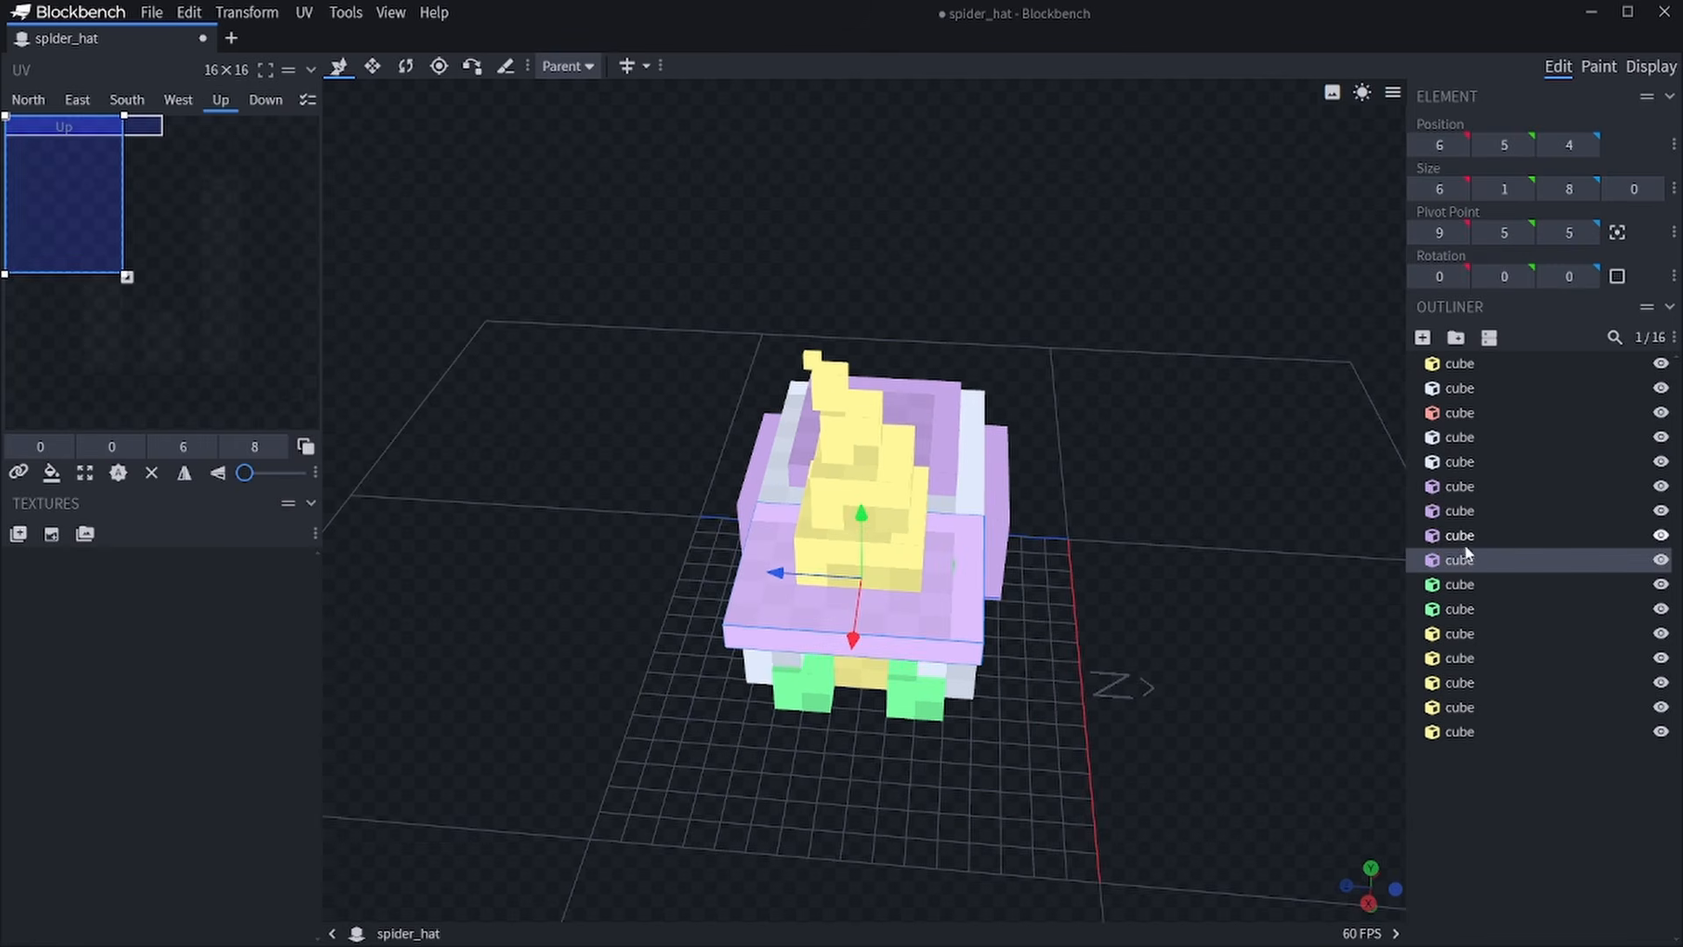
pyautogui.rightClick(1455, 559)
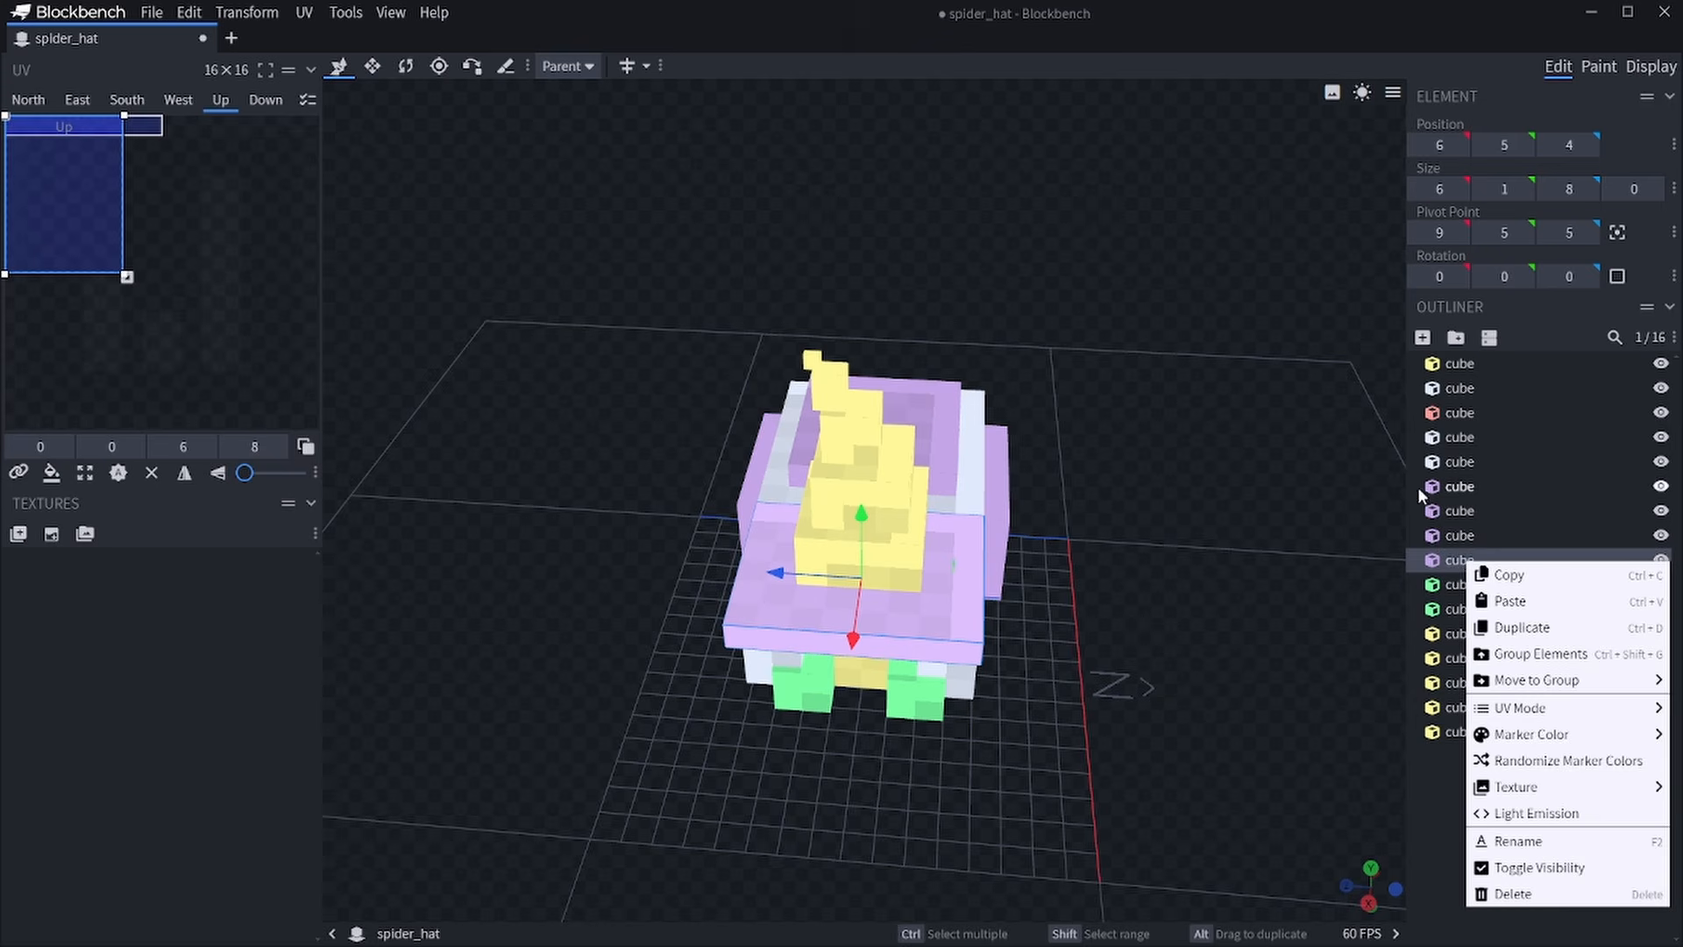
pyautogui.press('Escape')
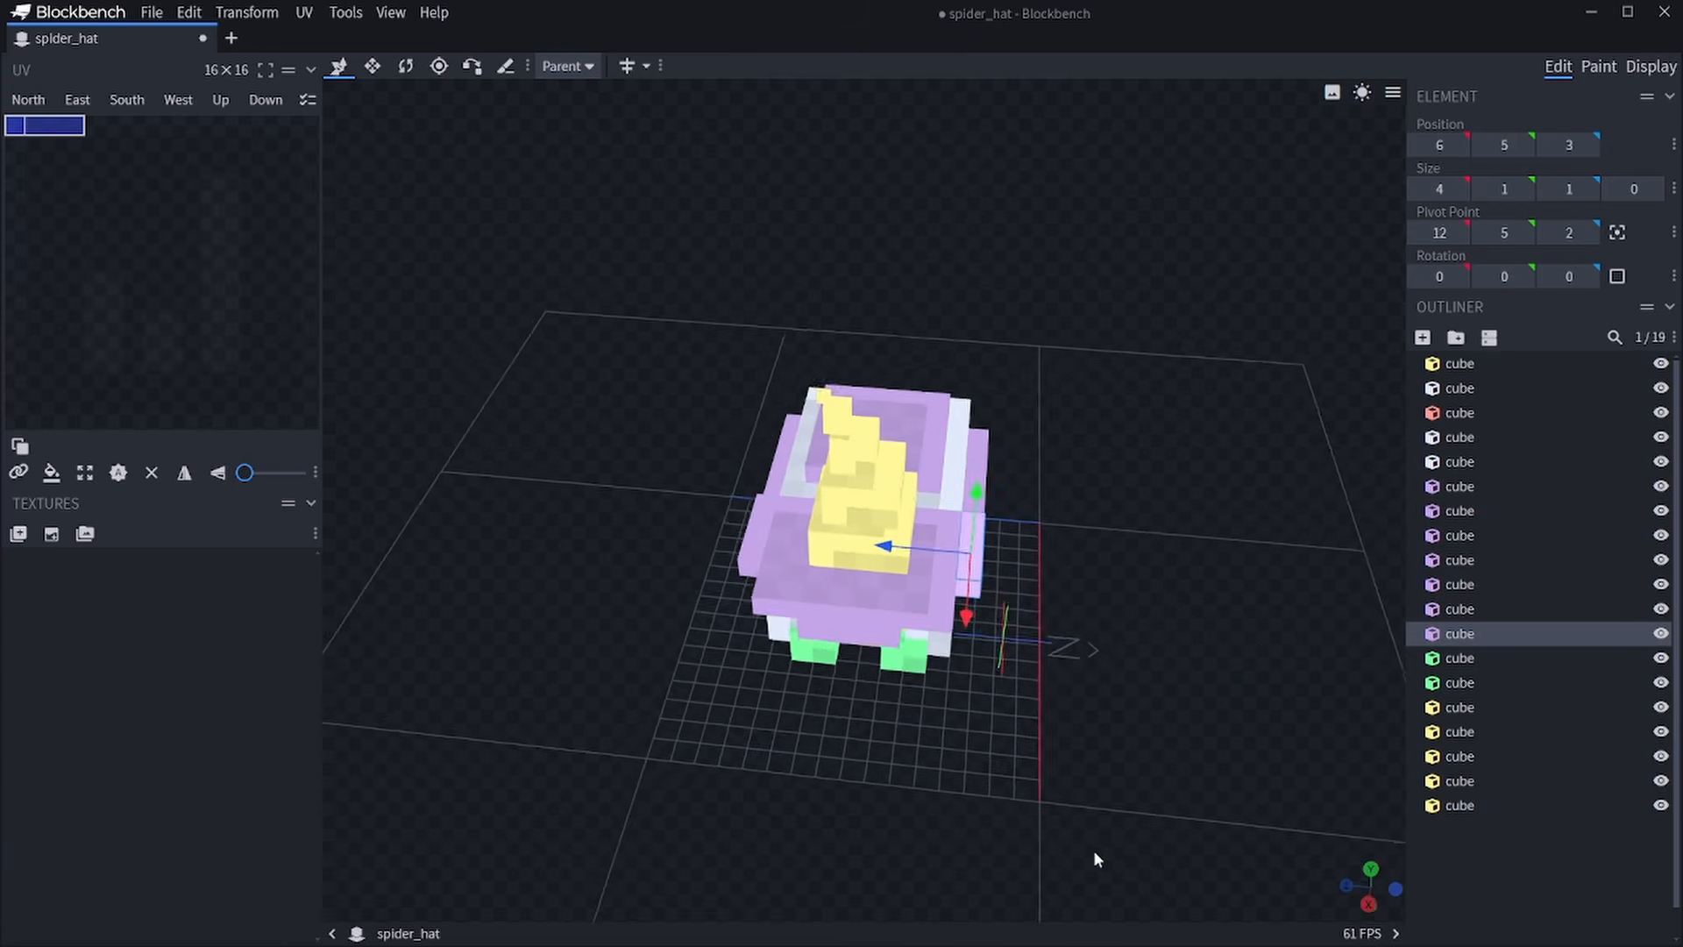
pyautogui.moveTo(1096, 859); pyautogui.dragTo(1420, 201)
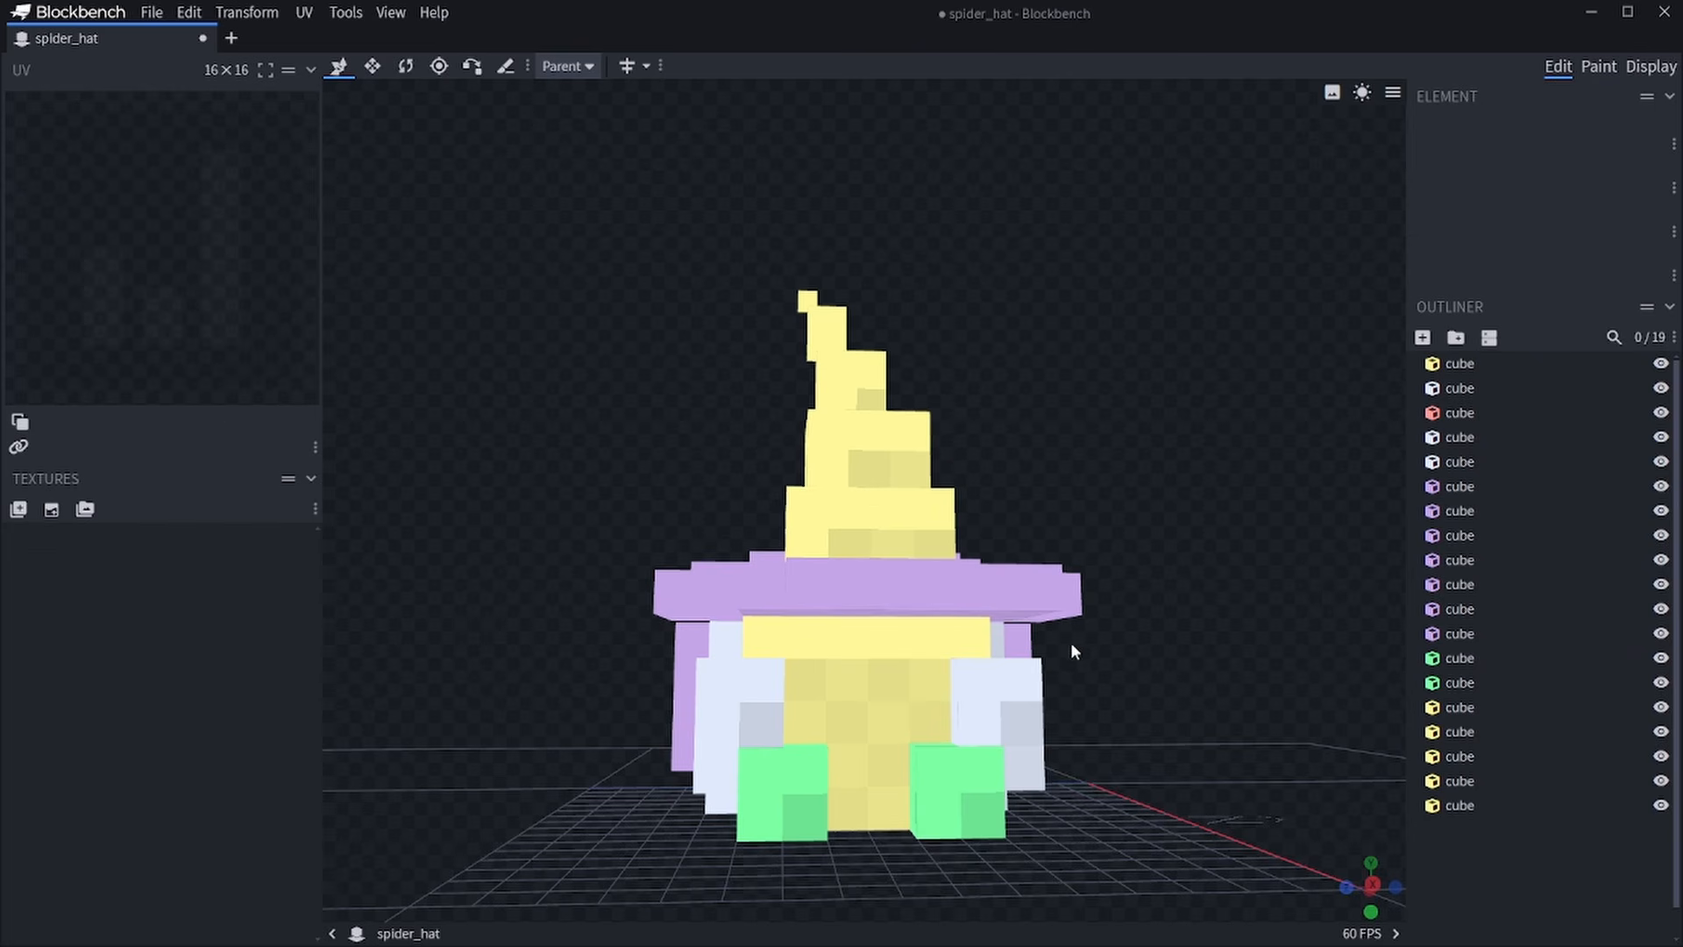
# Add a new 2 × 2 × 2 cube at the origin beside the spider's face.
pyautogui.moveTo(1073, 650); pyautogui.dragTo(1175, 596)
pyautogui.click(1423, 338)
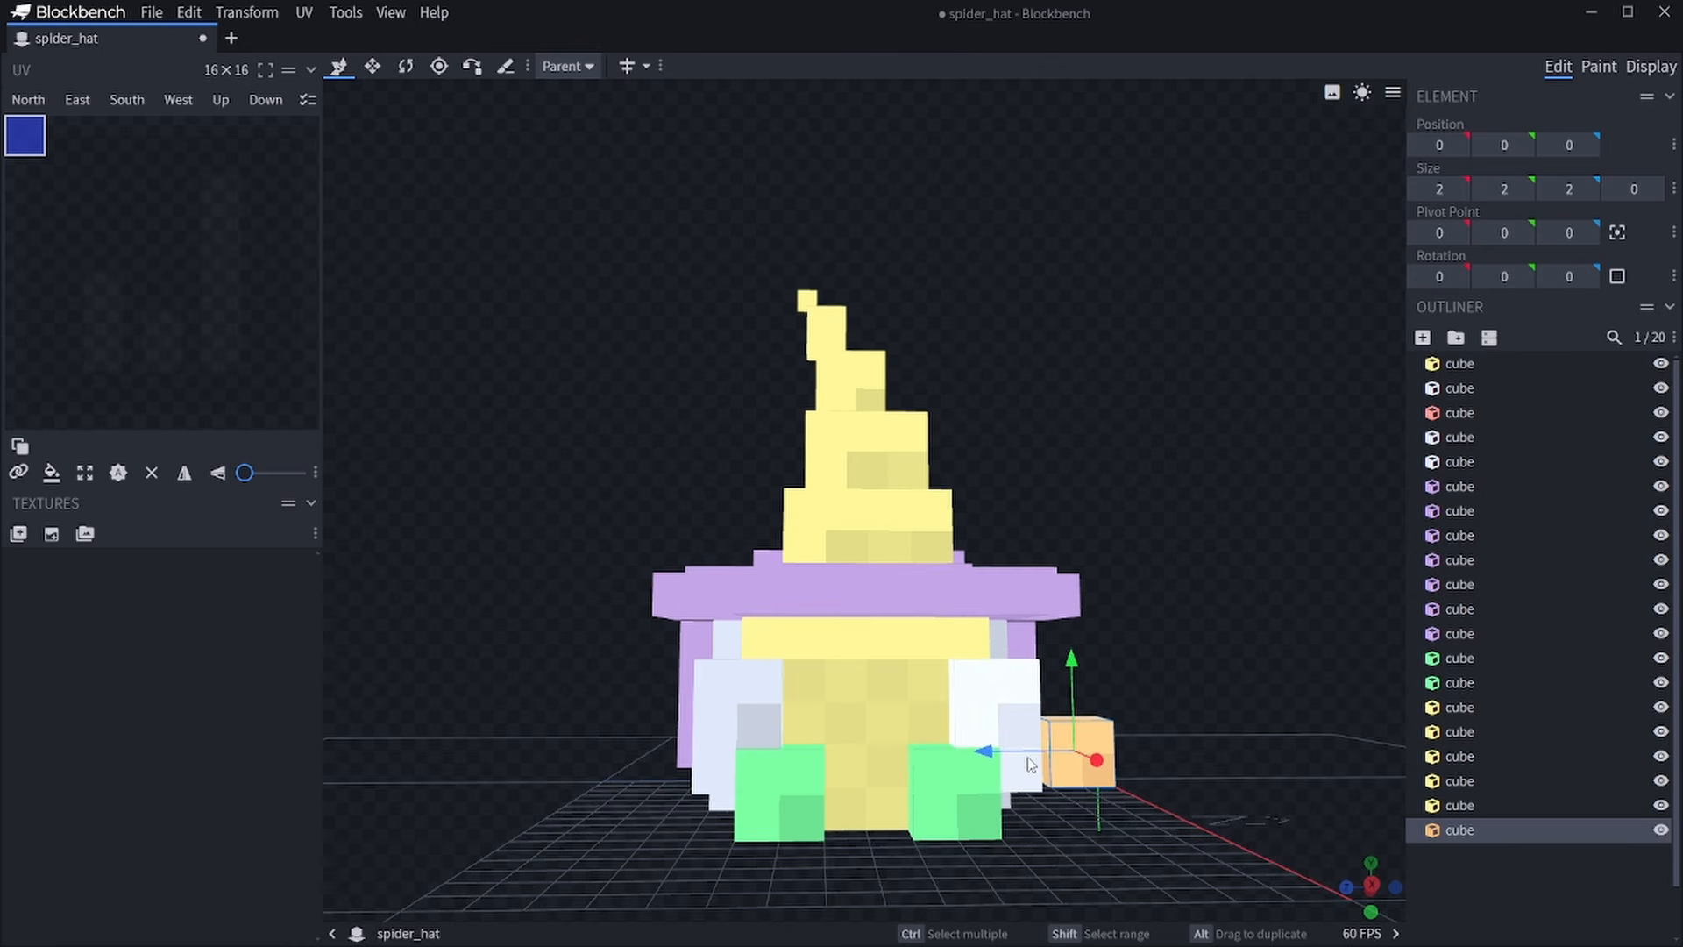
# Move the new orange cube to position 9, 3, 5 in front of the spider's face.
pyautogui.moveTo(879, 757); pyautogui.dragTo(936, 565)
pyautogui.moveTo(1170, 692); pyautogui.dragTo(1251, 718)
pyautogui.moveTo(846, 639); pyautogui.dragTo(849, 642)
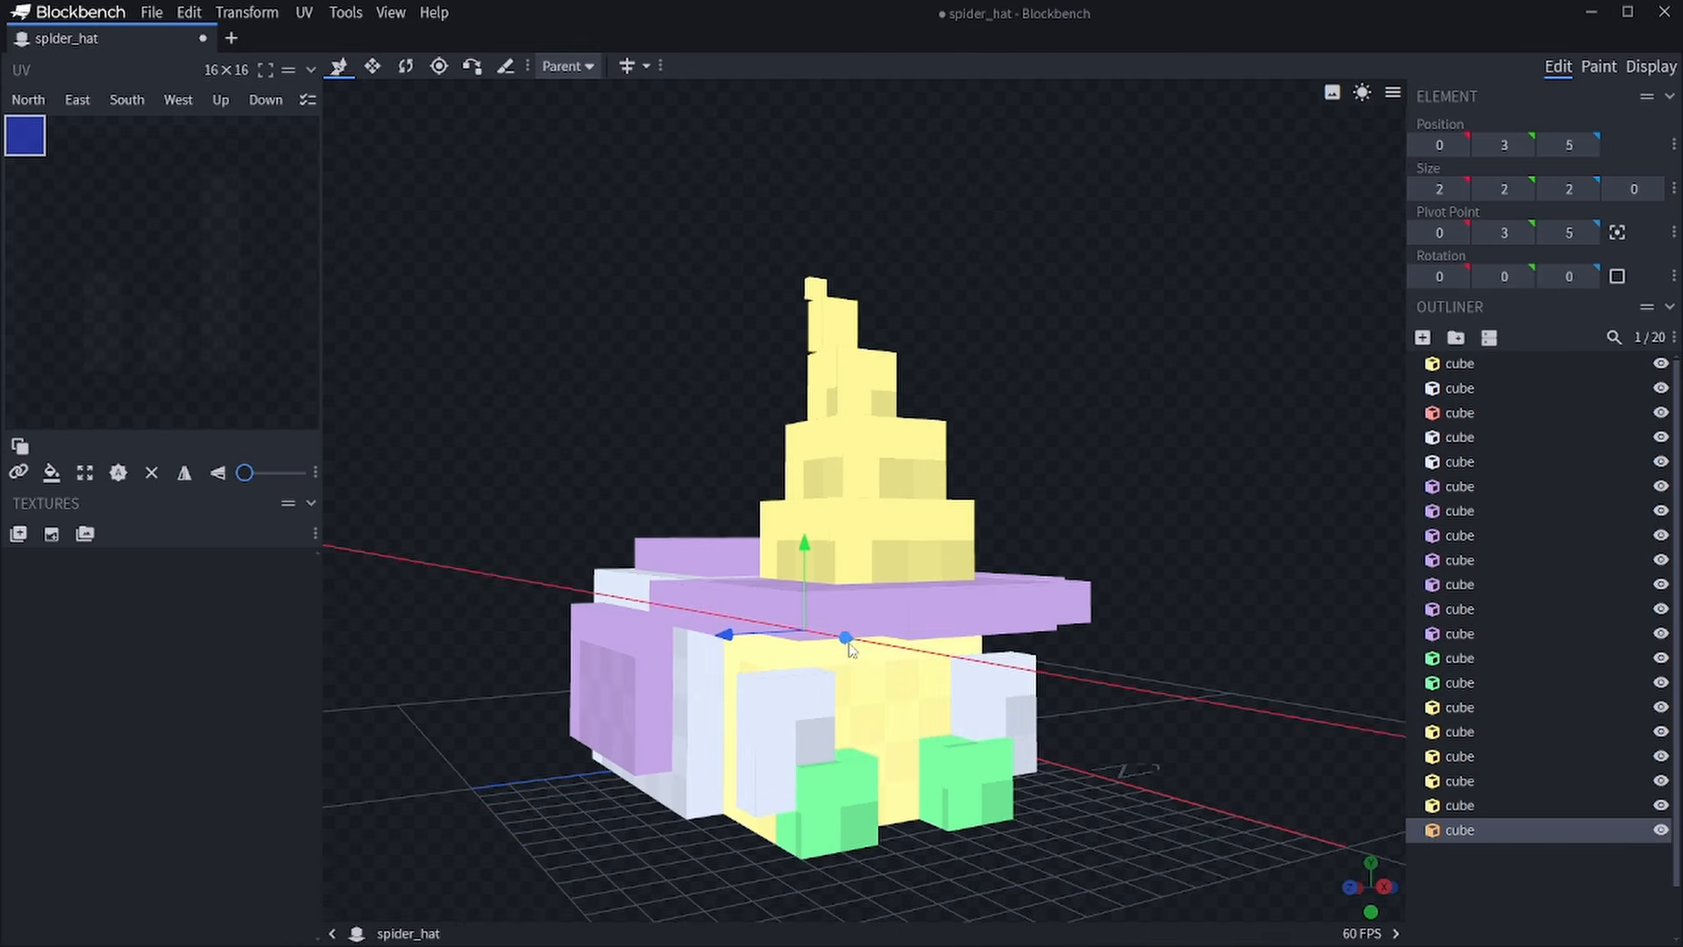
pyautogui.moveTo(1237, 727); pyautogui.dragTo(967, 464)
# Resize the orange cube to 1 unit high and 1 unit wide, then thin its depth against the face as a large eye.
pyautogui.press('s')
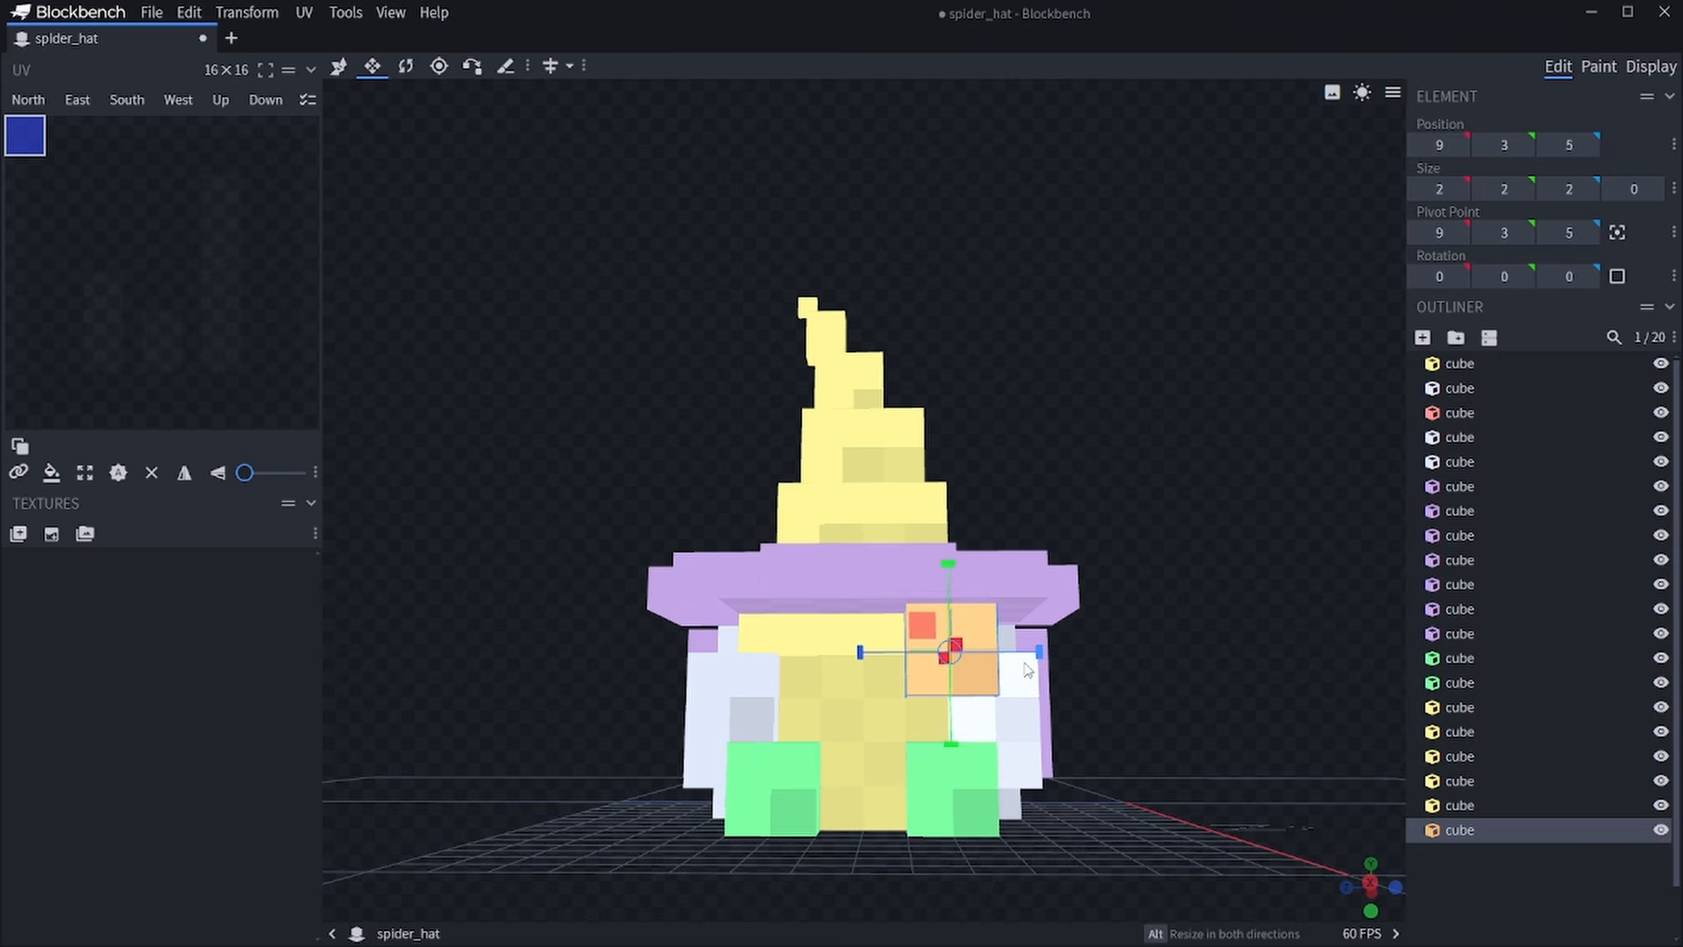
pyautogui.moveTo(930, 614); pyautogui.dragTo(931, 642)
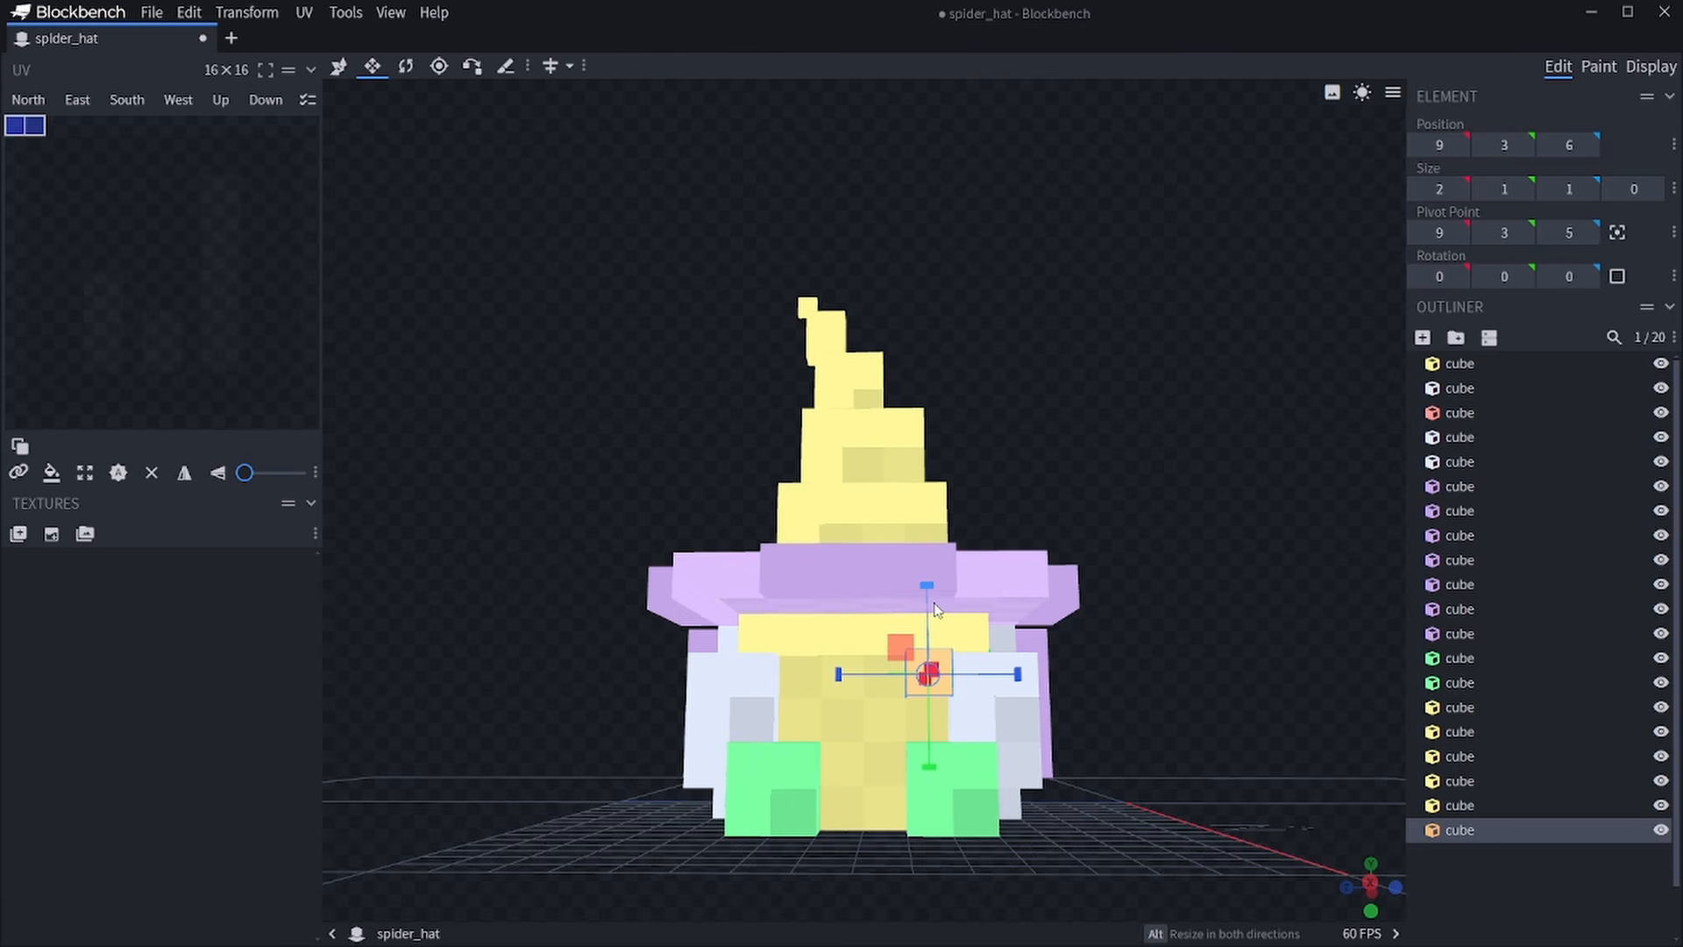
pyautogui.moveTo(1113, 608); pyautogui.dragTo(1302, 653)
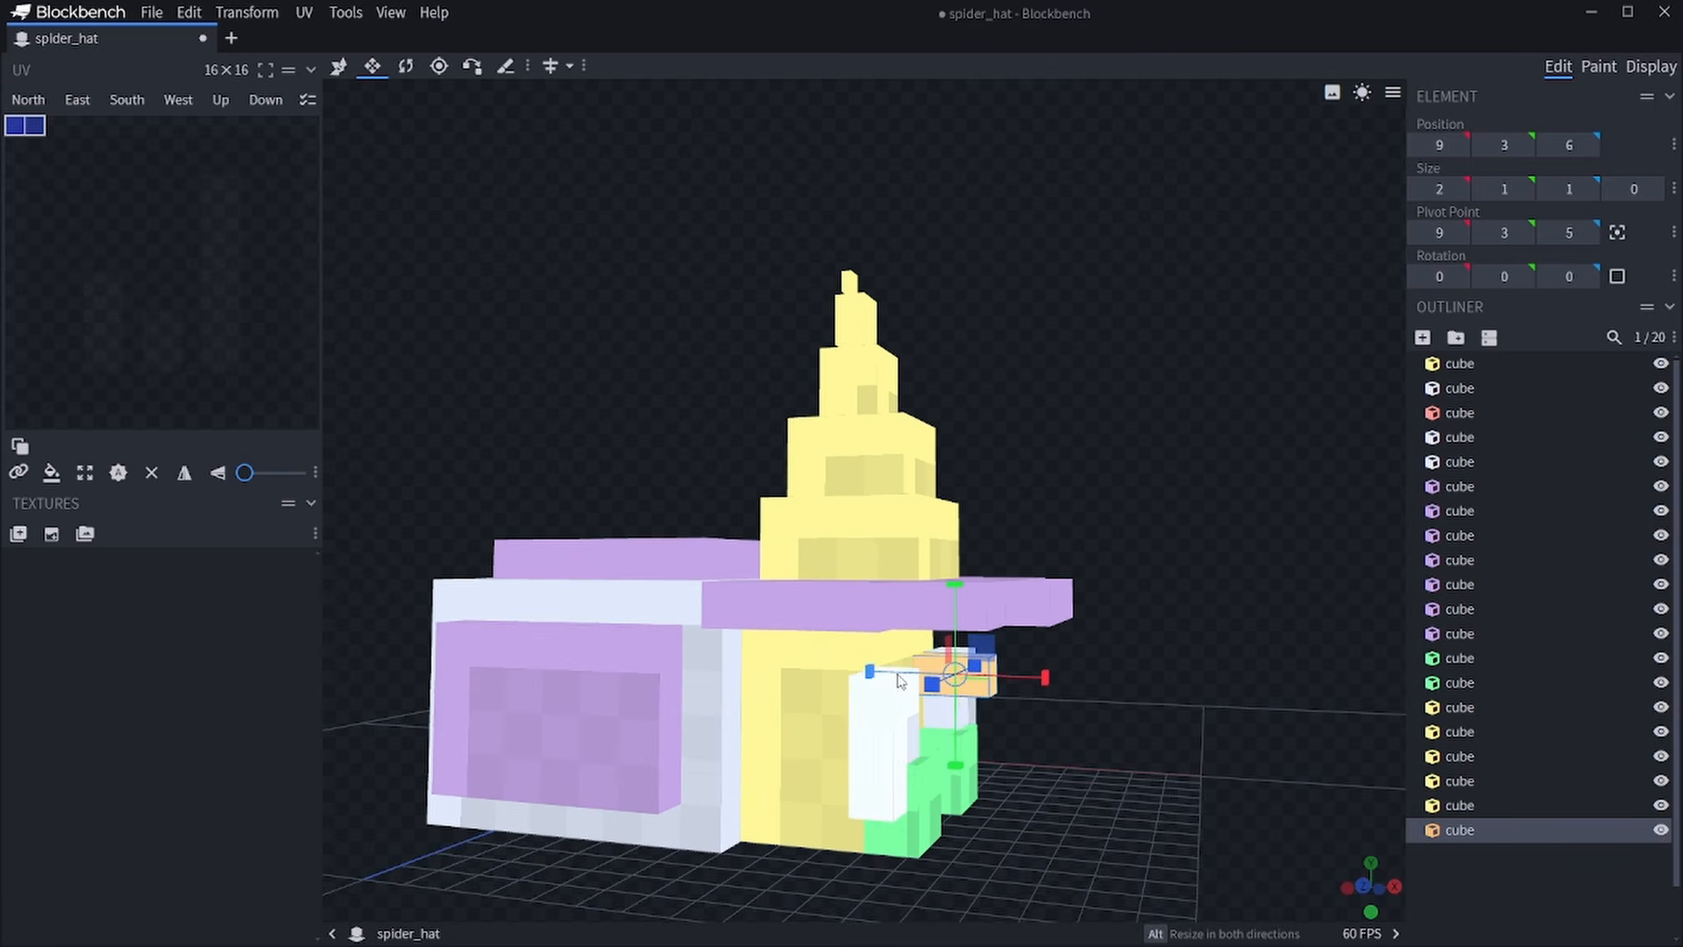
pyautogui.moveTo(1034, 681); pyautogui.dragTo(972, 682)
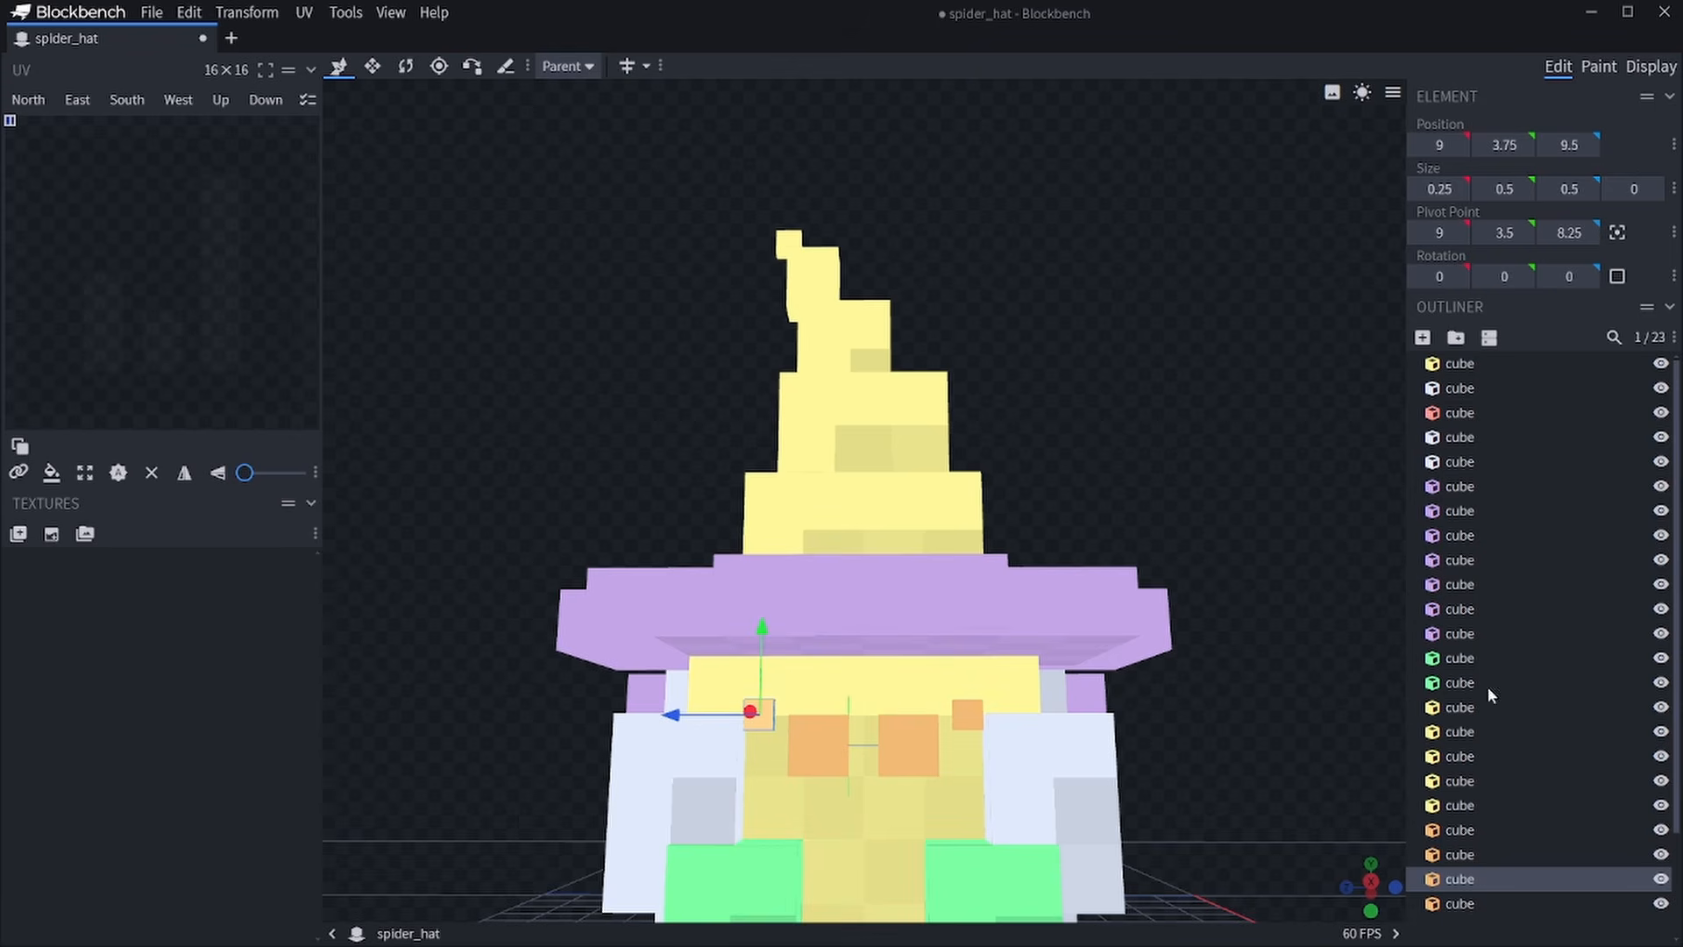
# Duplicate the outer small eye cube at Z 6 and move the copy up and inward above the large eye.
pyautogui.click(1492, 854)
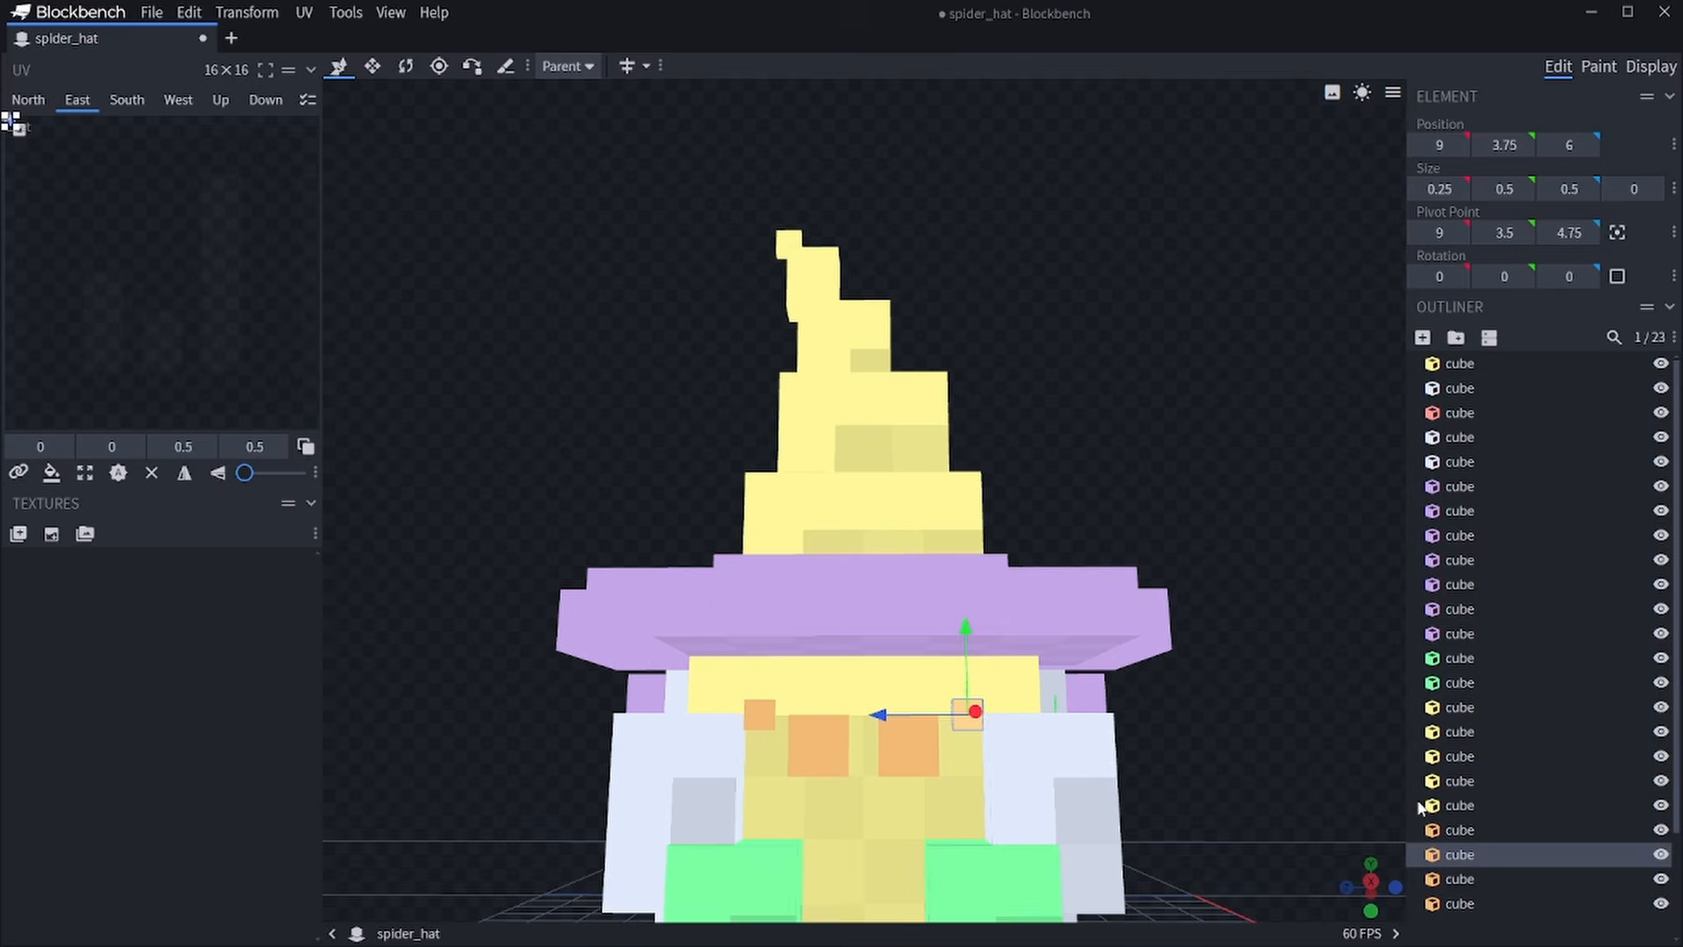
pyautogui.rightClick(1492, 848)
pyautogui.click(1358, 572)
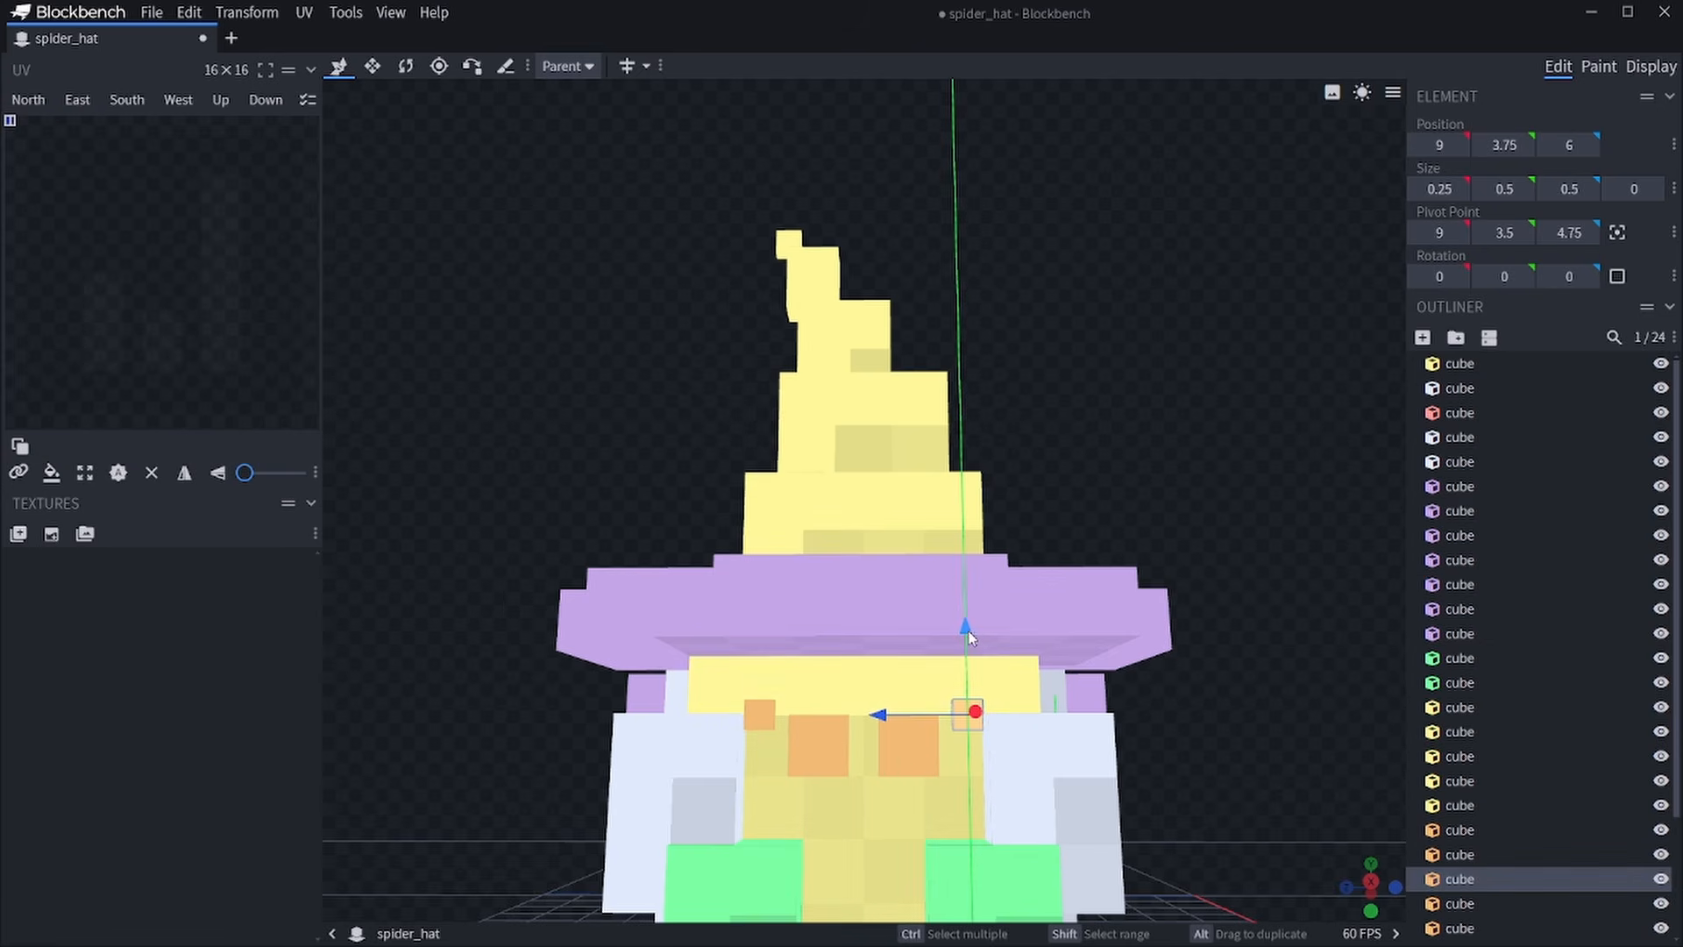
pyautogui.moveTo(968, 625); pyautogui.dragTo(917, 607)
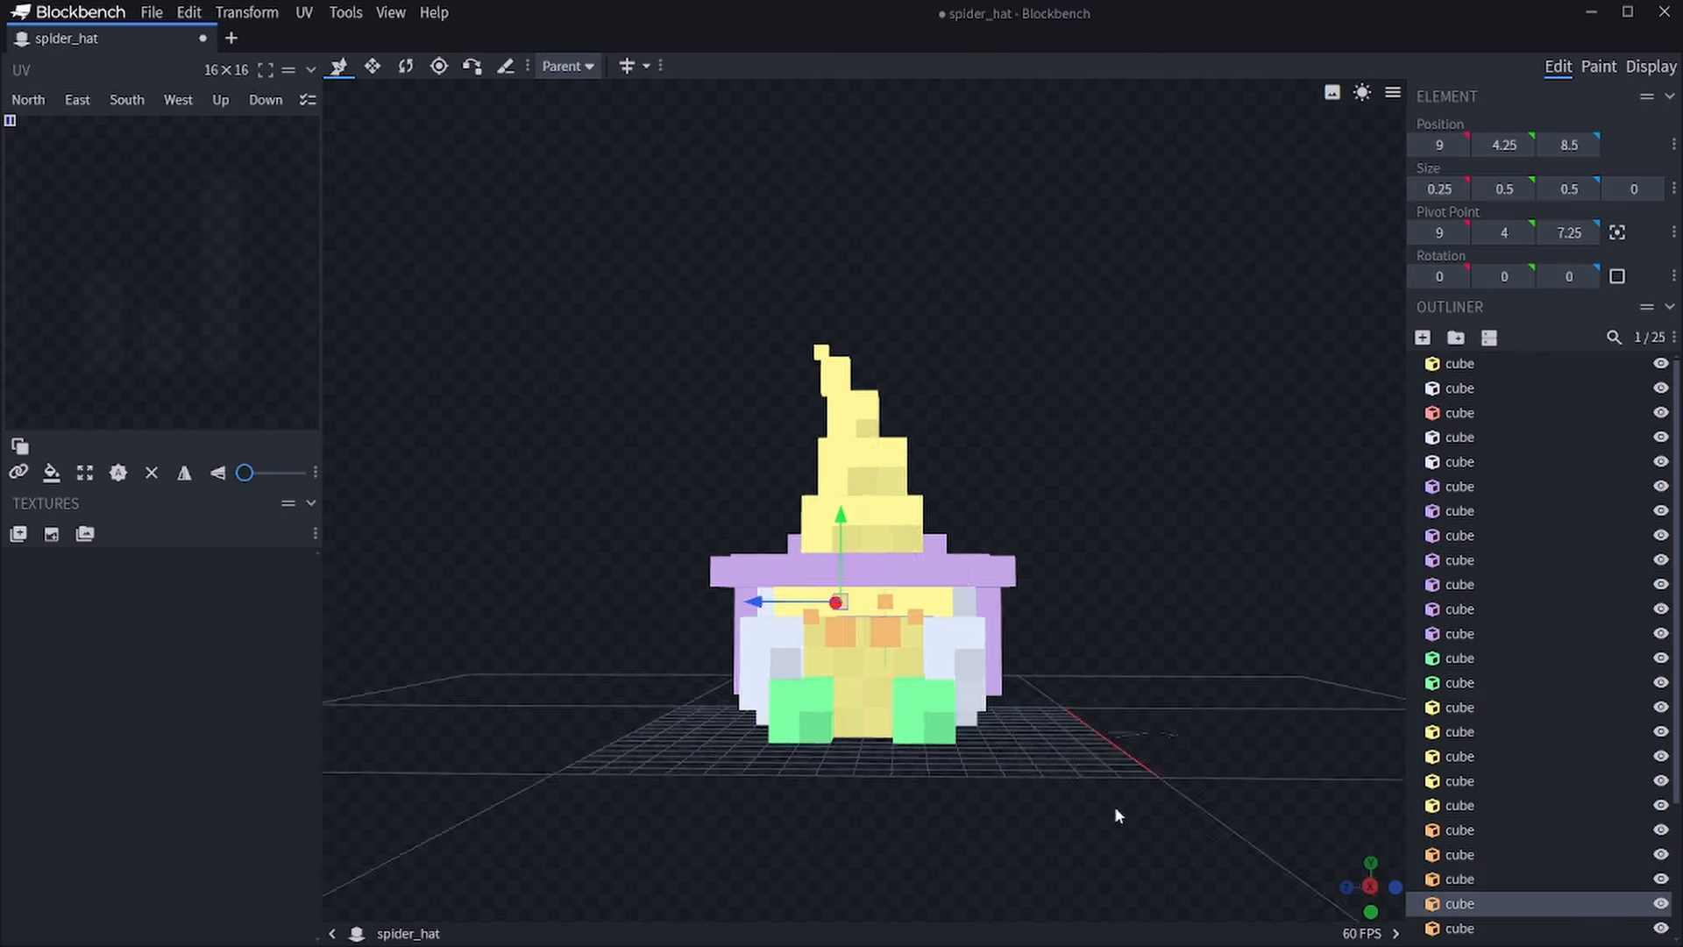
# Duplicate the upper small eye cube at position 9, 4.25, 8.5.
pyautogui.moveTo(1113, 807); pyautogui.dragTo(1050, 796)
pyautogui.moveTo(972, 662); pyautogui.dragTo(1101, 666)
pyautogui.scroll(5, 1138, 708)
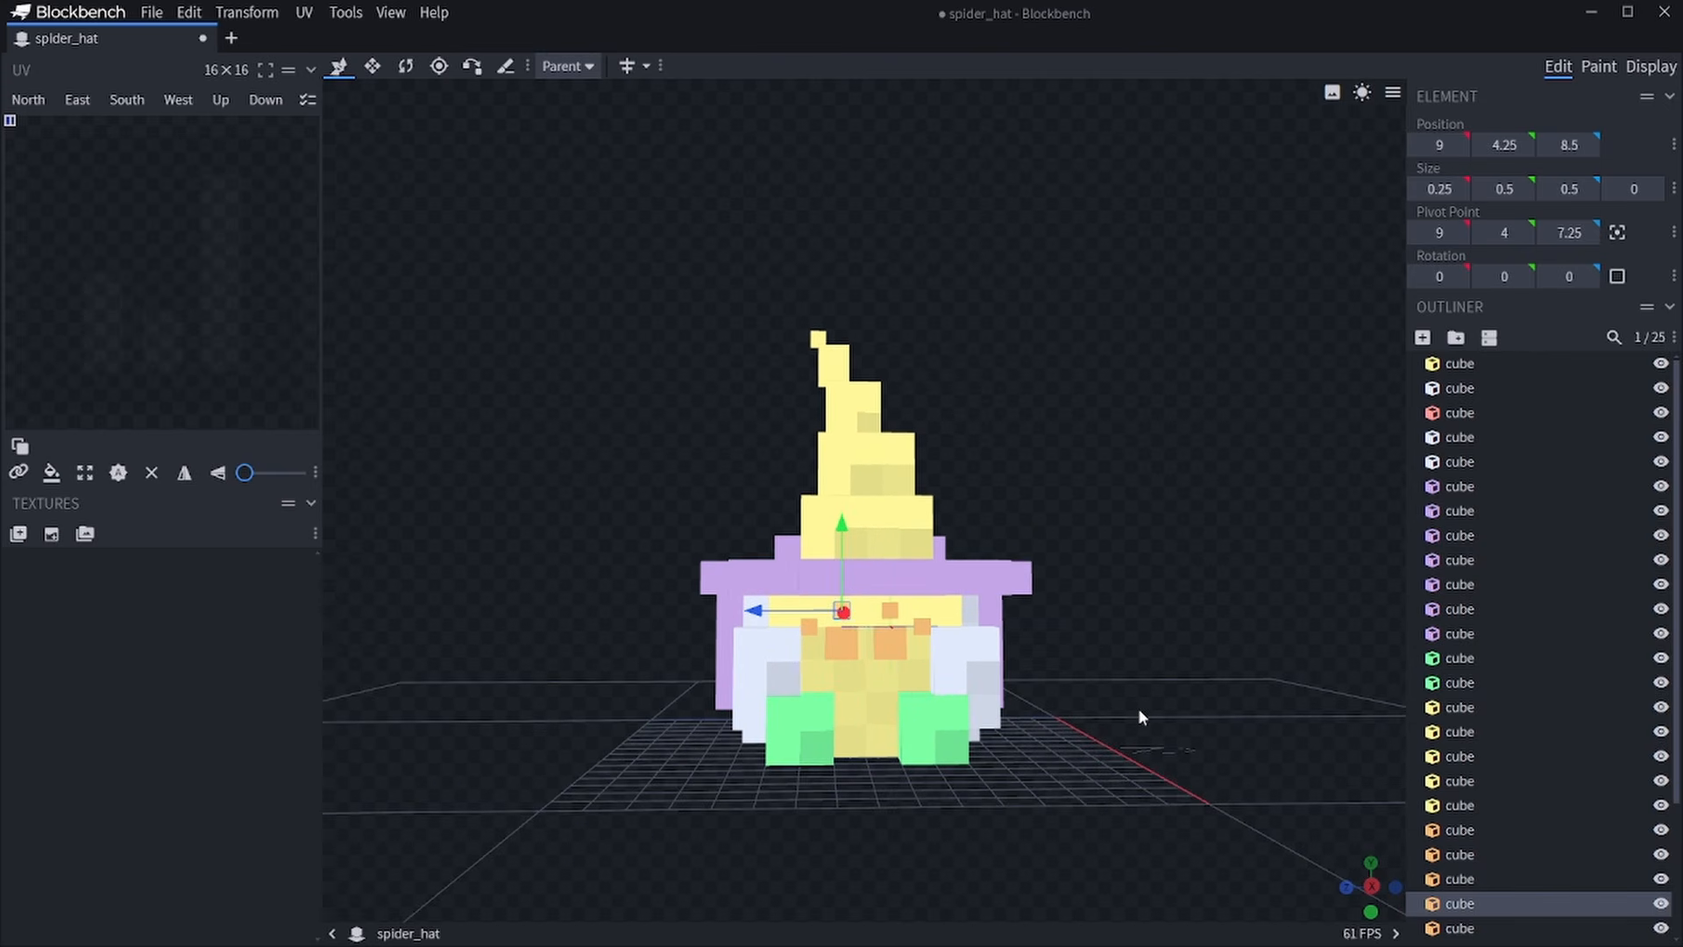
pyautogui.moveTo(1052, 758); pyautogui.dragTo(1210, 795)
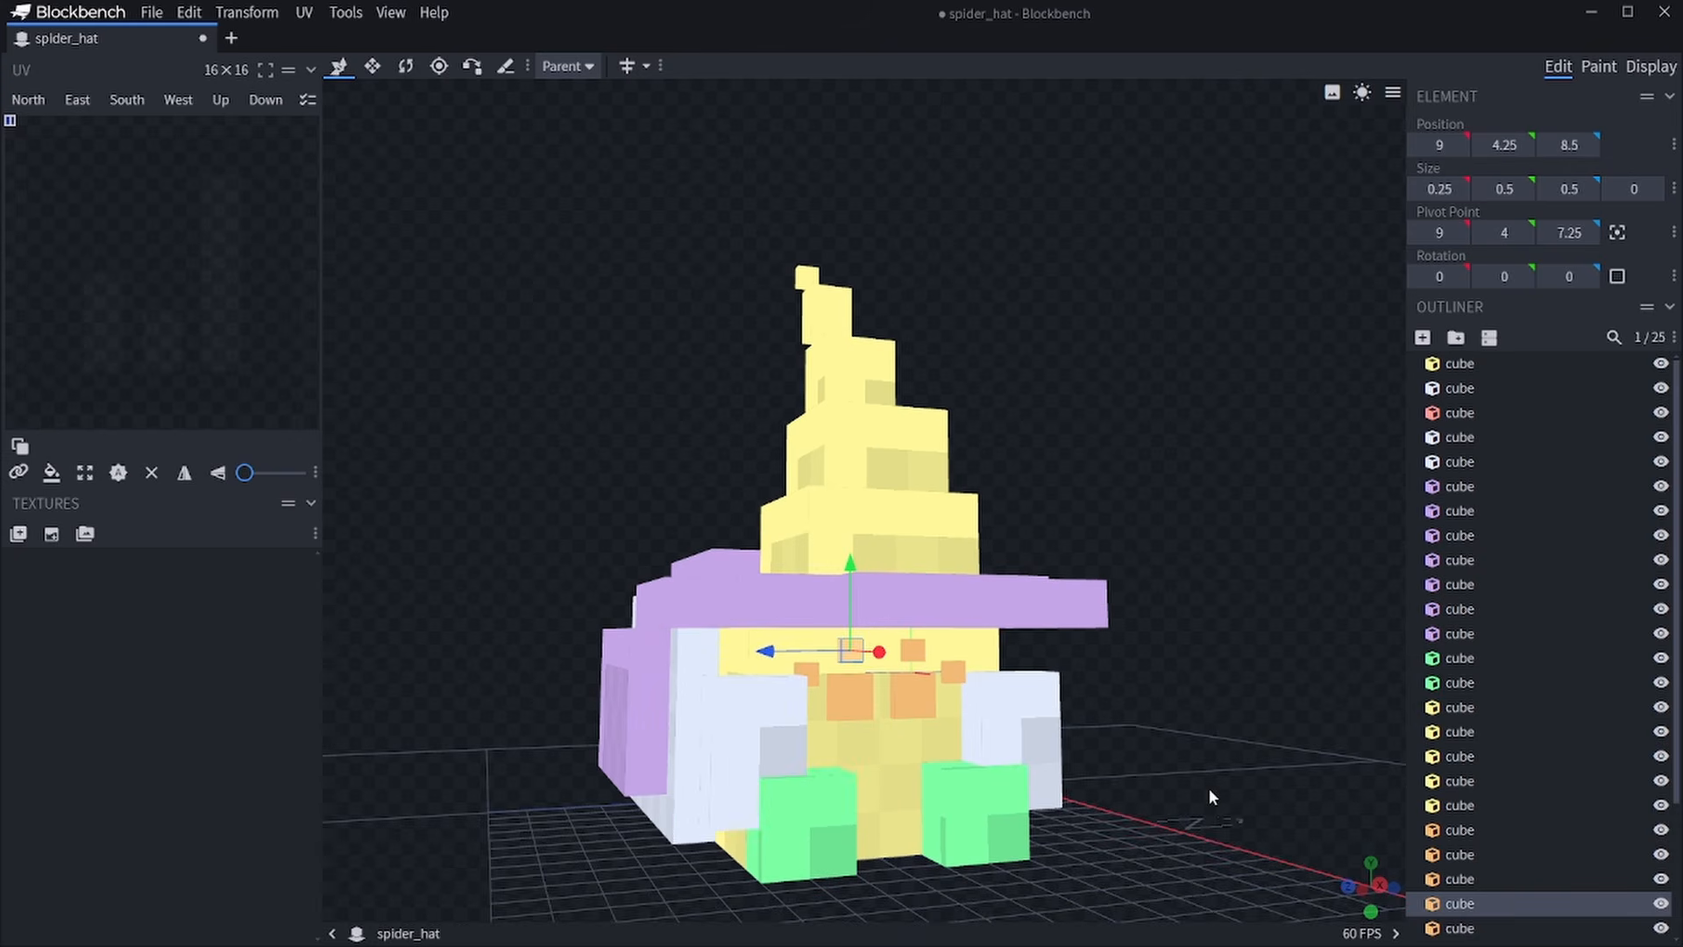
pyautogui.rightClick(1510, 903)
pyautogui.click(1374, 616)
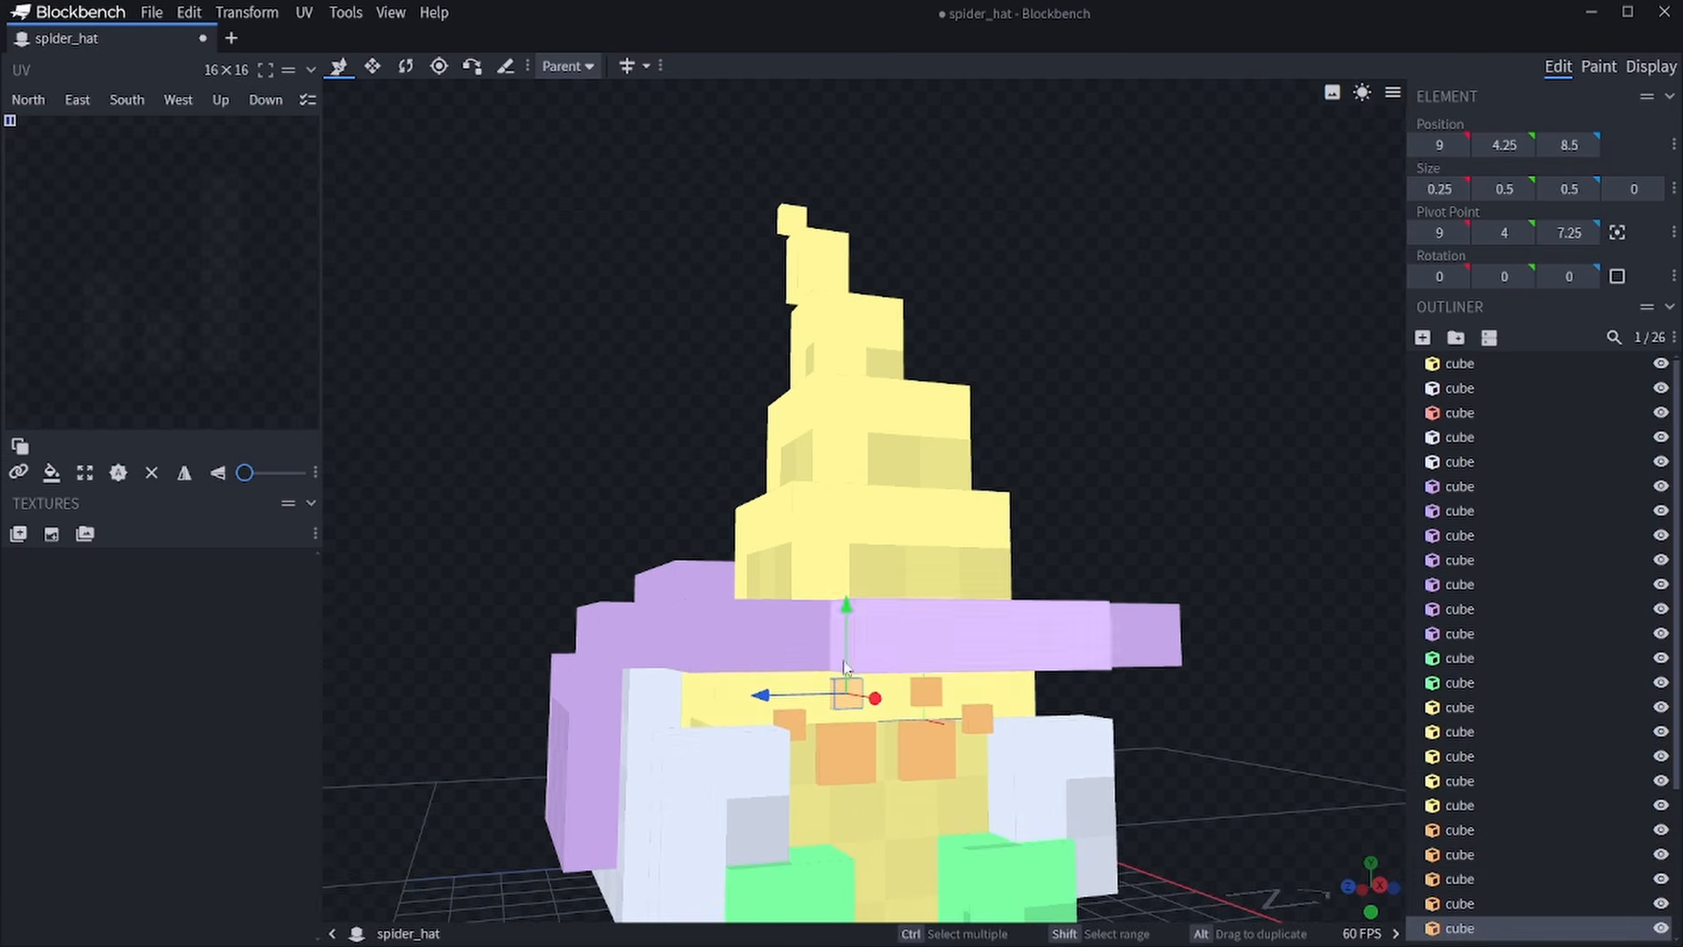
# Move the copied small eye forward to X 9.25 and flatten its depth to 0.
pyautogui.moveTo(1224, 852); pyautogui.dragTo(1101, 759)
pyautogui.scroll(5, 968, 699)
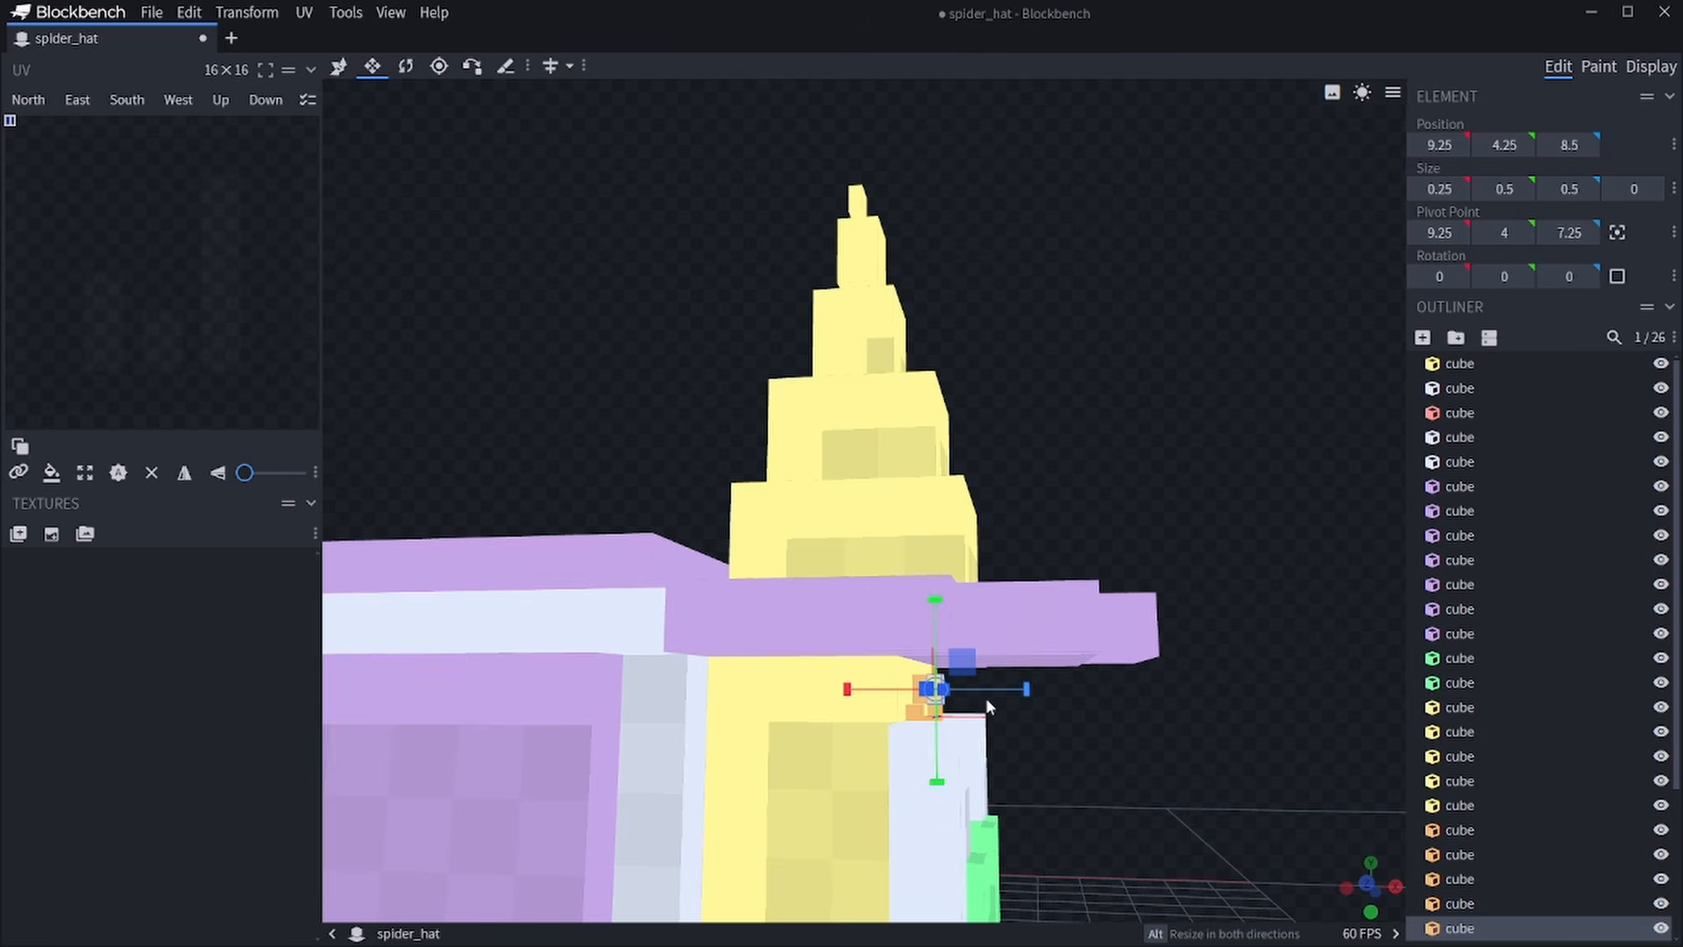
pyautogui.moveTo(992, 700); pyautogui.dragTo(974, 702)
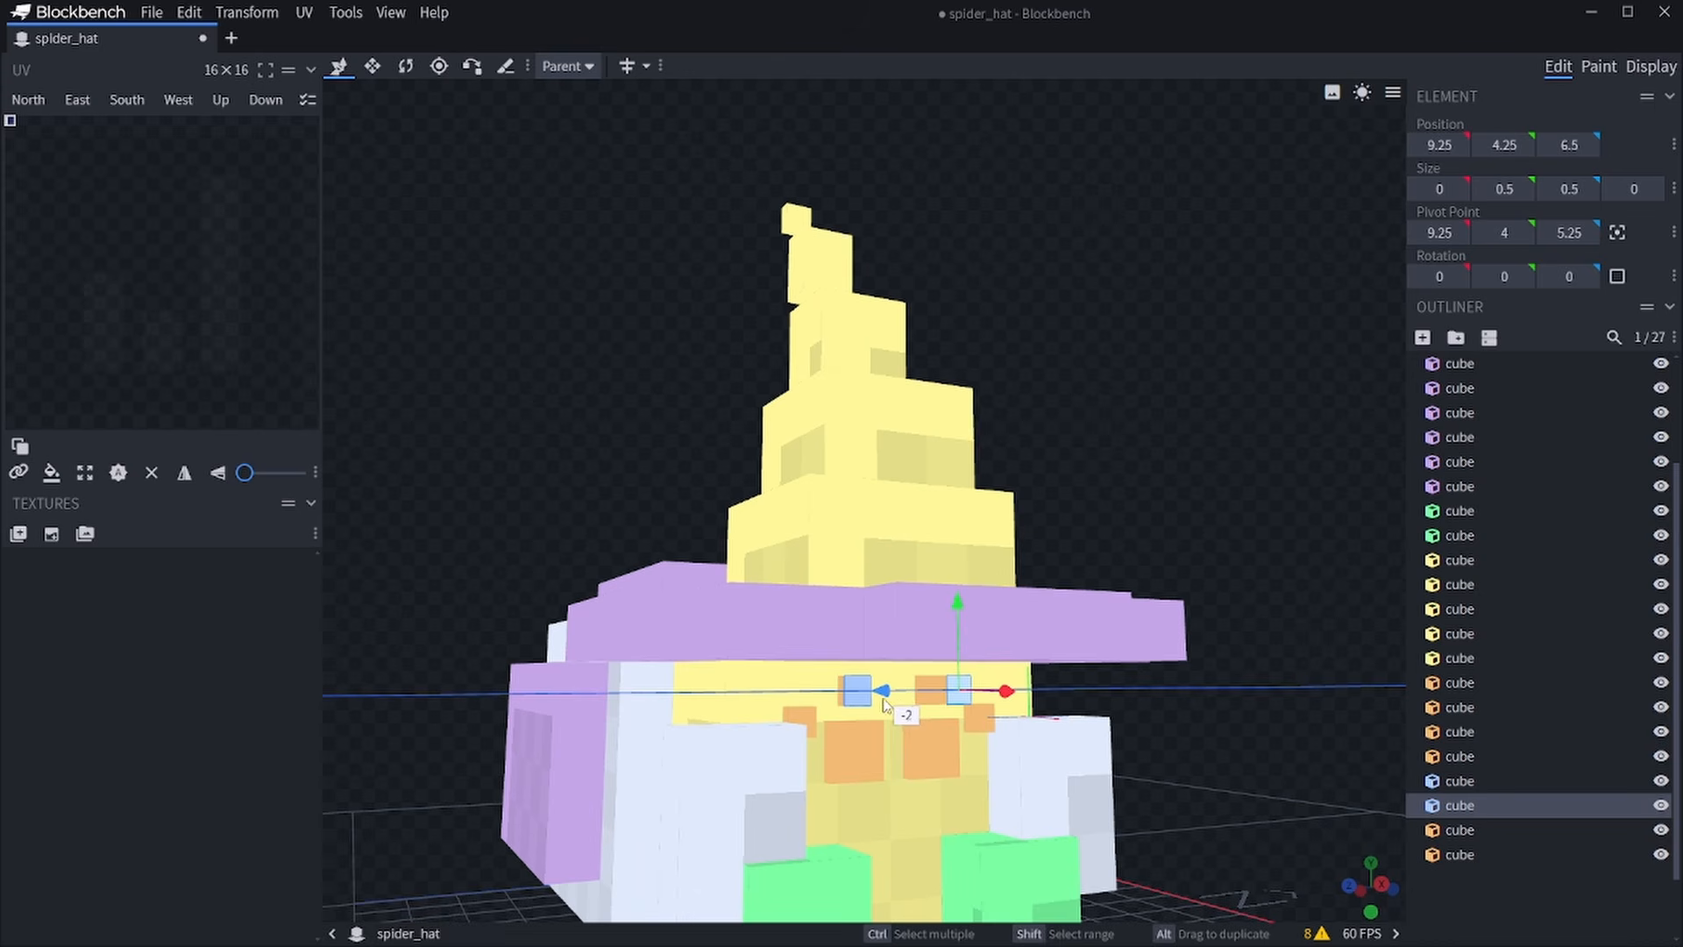
# Move a flat small overlay along Z onto the opposite outer small eye at height 3.75, and duplicate the overlay.
pyautogui.moveTo(1194, 772); pyautogui.dragTo(1171, 717)
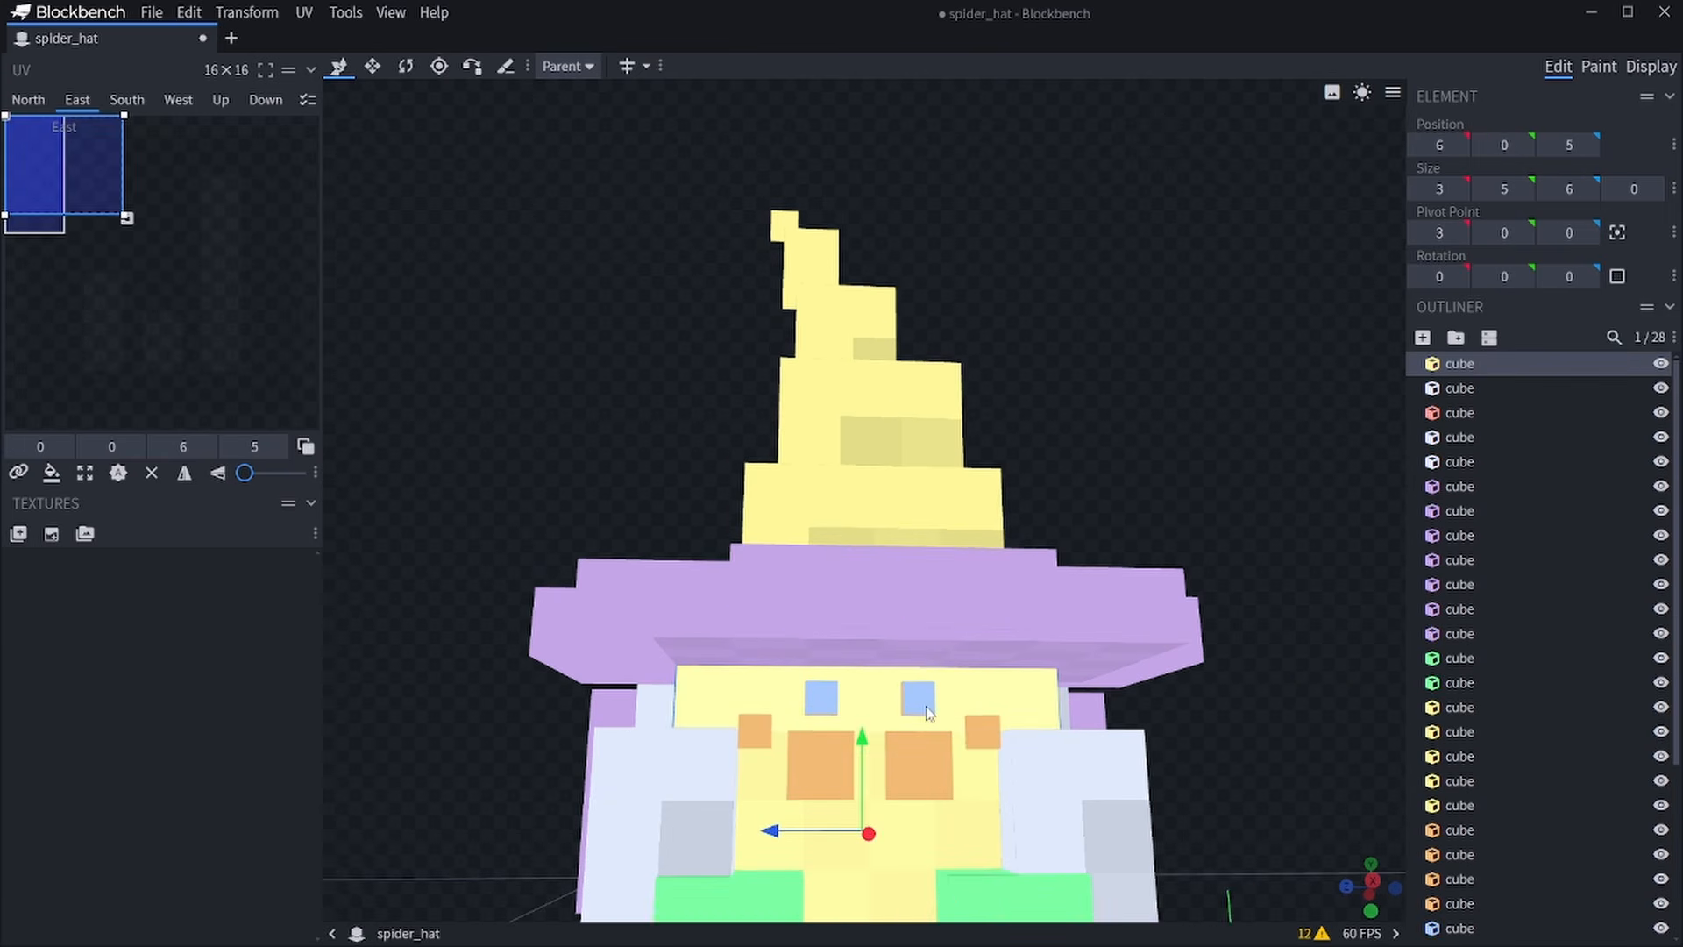
pyautogui.click(929, 713)
pyautogui.moveTo(888, 735); pyautogui.dragTo(714, 739)
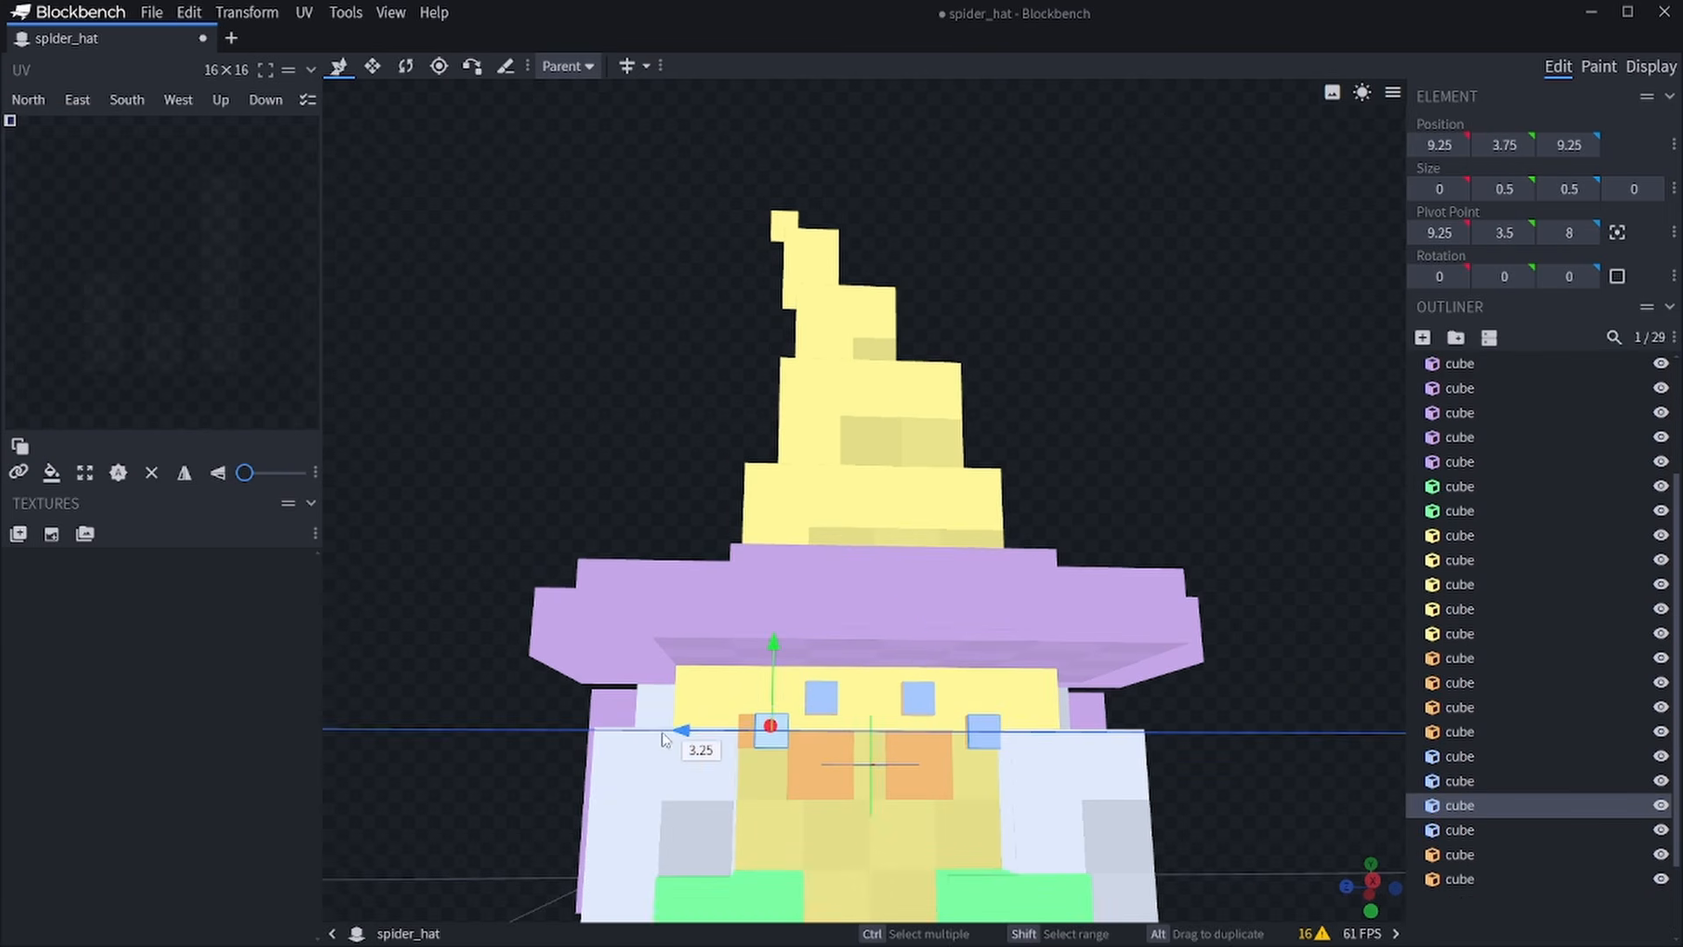
pyautogui.rightClick(1502, 805)
pyautogui.click(1315, 562)
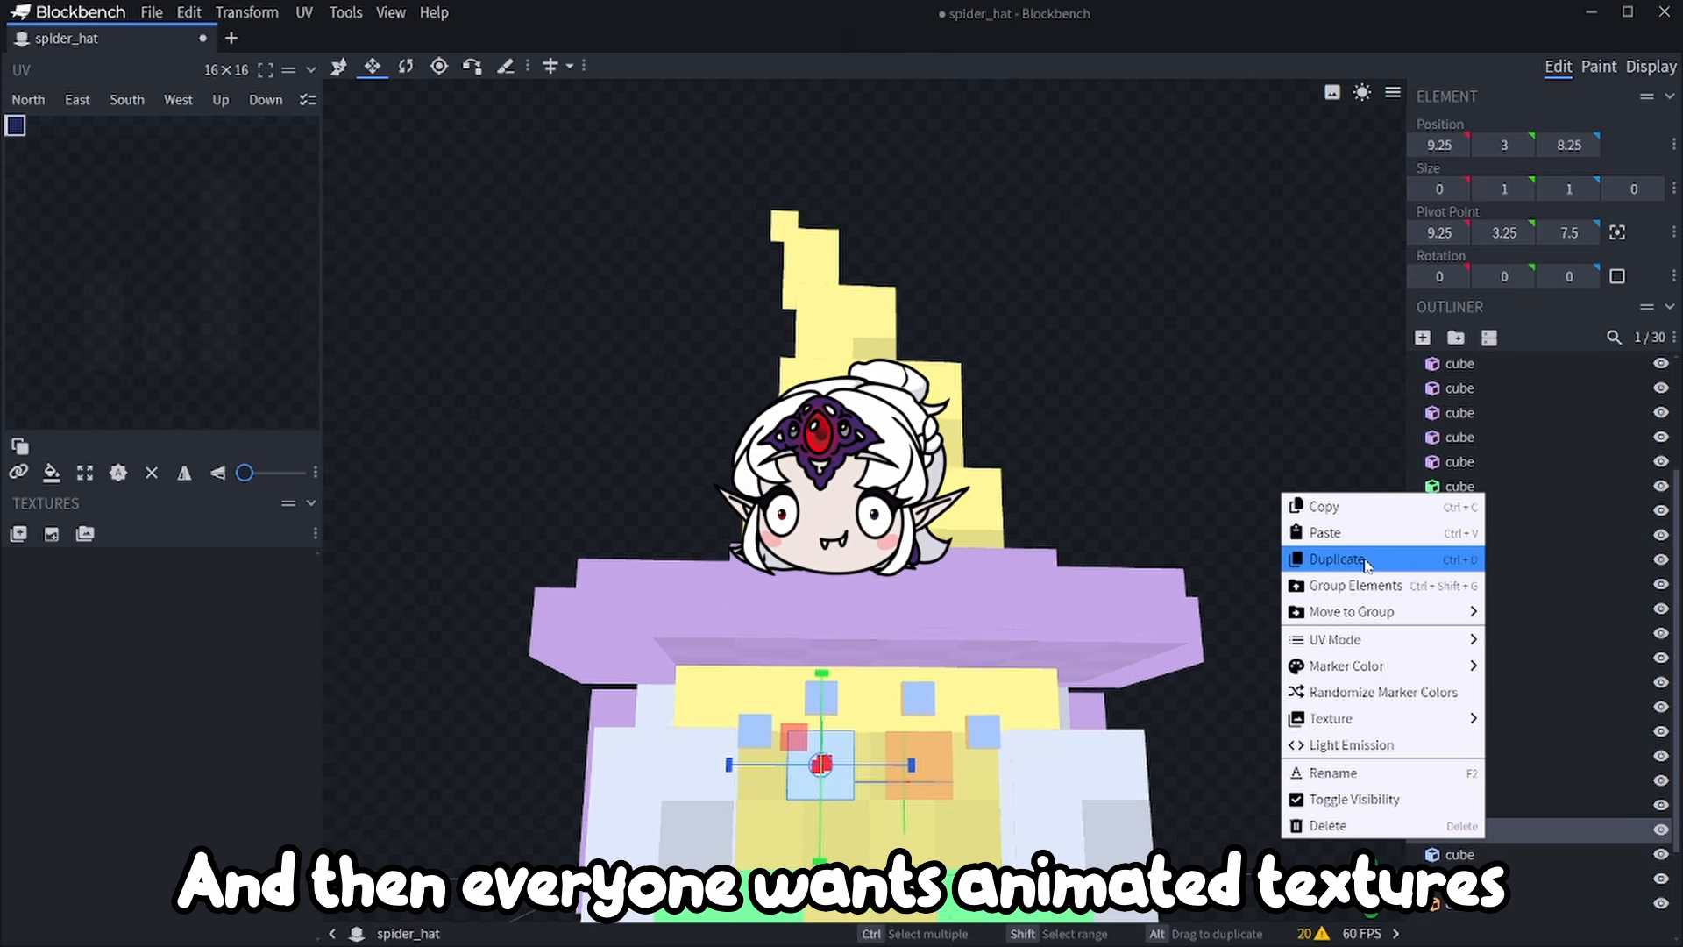
# Duplicate the large flat eye overlay and move the copy to Z 6.75 over the other large eye.
pyautogui.click(1336, 559)
pyautogui.press('v')
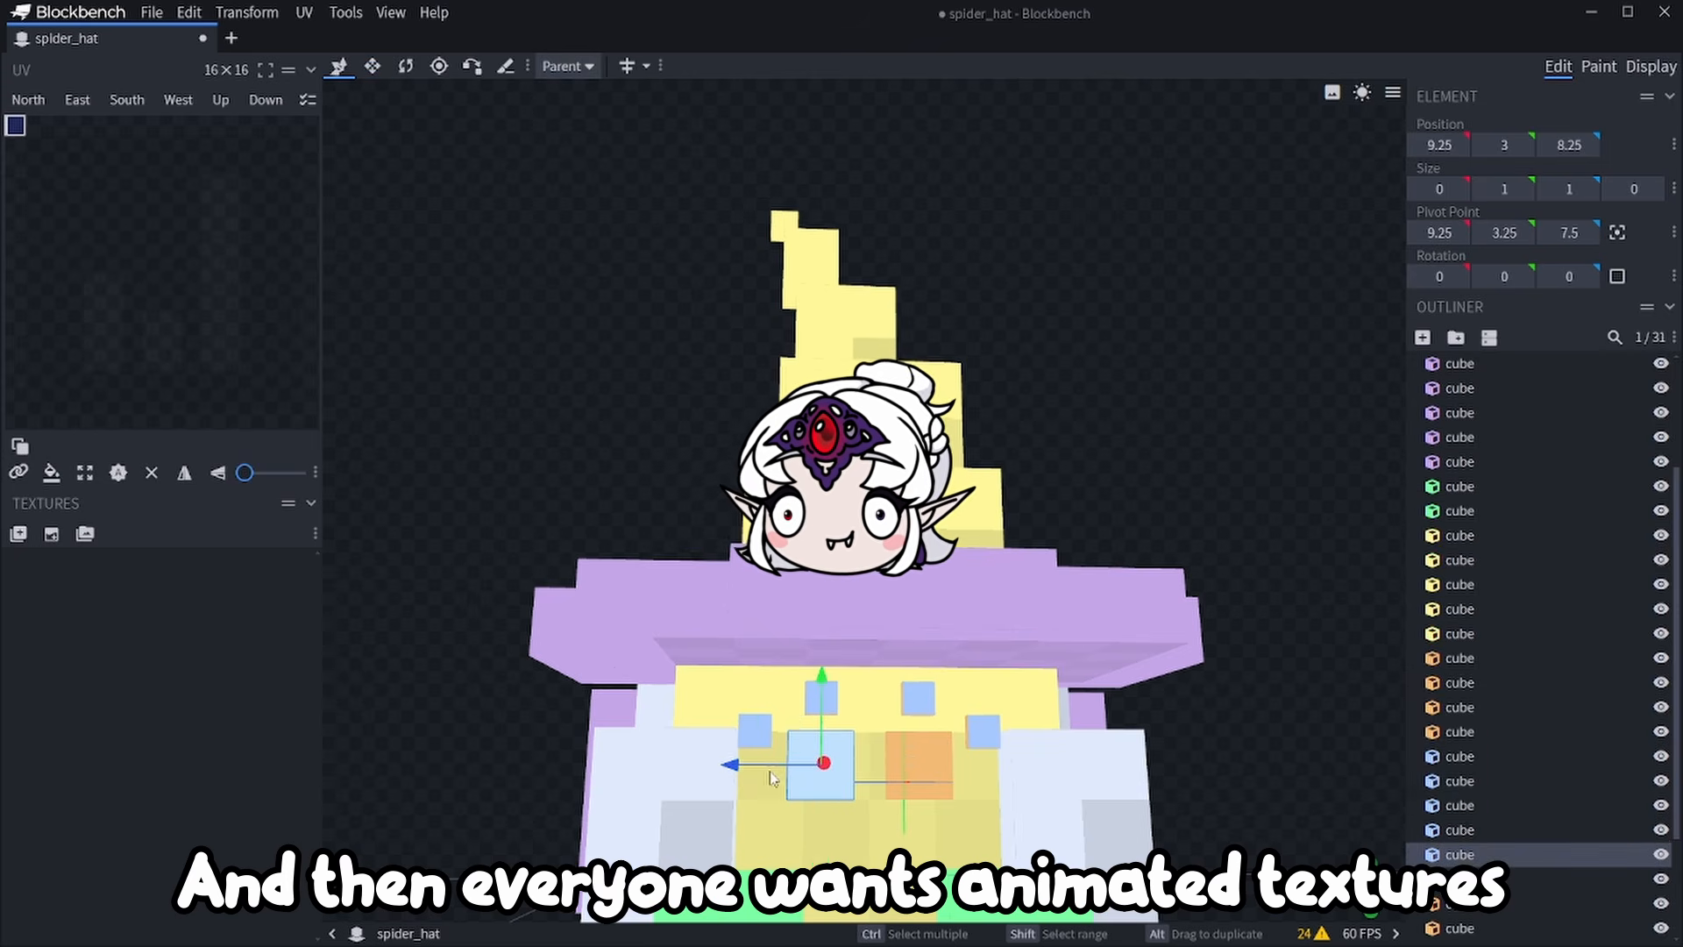
pyautogui.moveTo(715, 767); pyautogui.dragTo(848, 786)
# Examine the face from the front and preview the hat on the player's head in Display mode.
pyautogui.scroll(-5, 1037, 777)
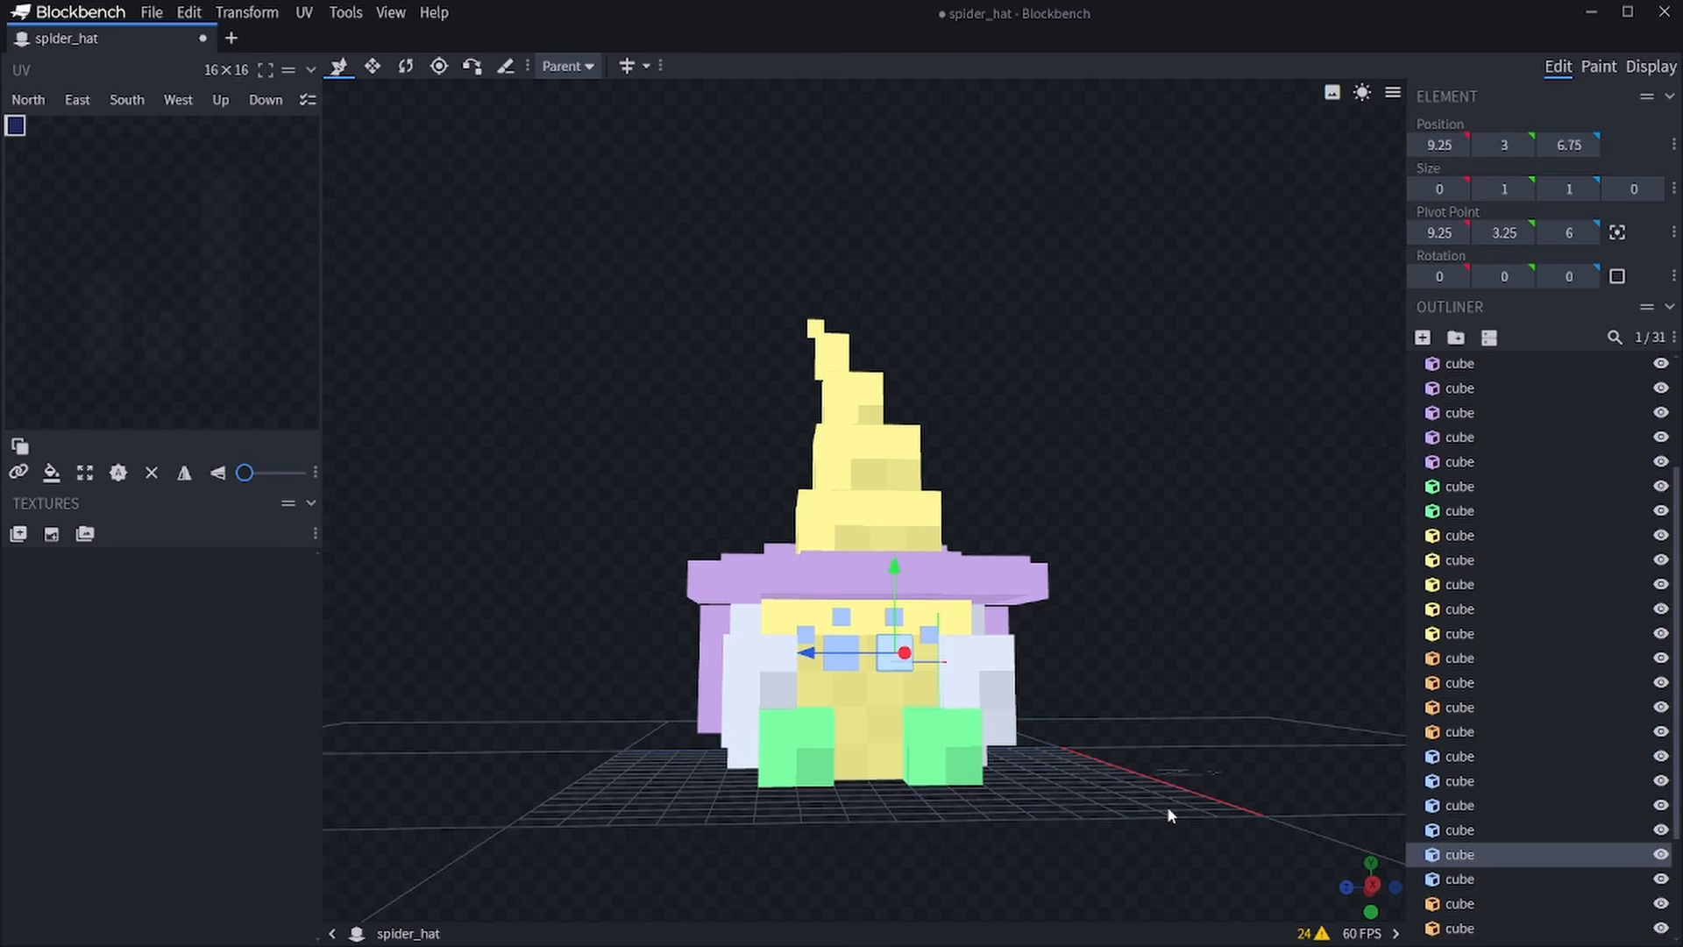
pyautogui.click(975, 659)
pyautogui.moveTo(1168, 809); pyautogui.dragTo(1175, 737)
pyautogui.scroll(-3, 1174, 737)
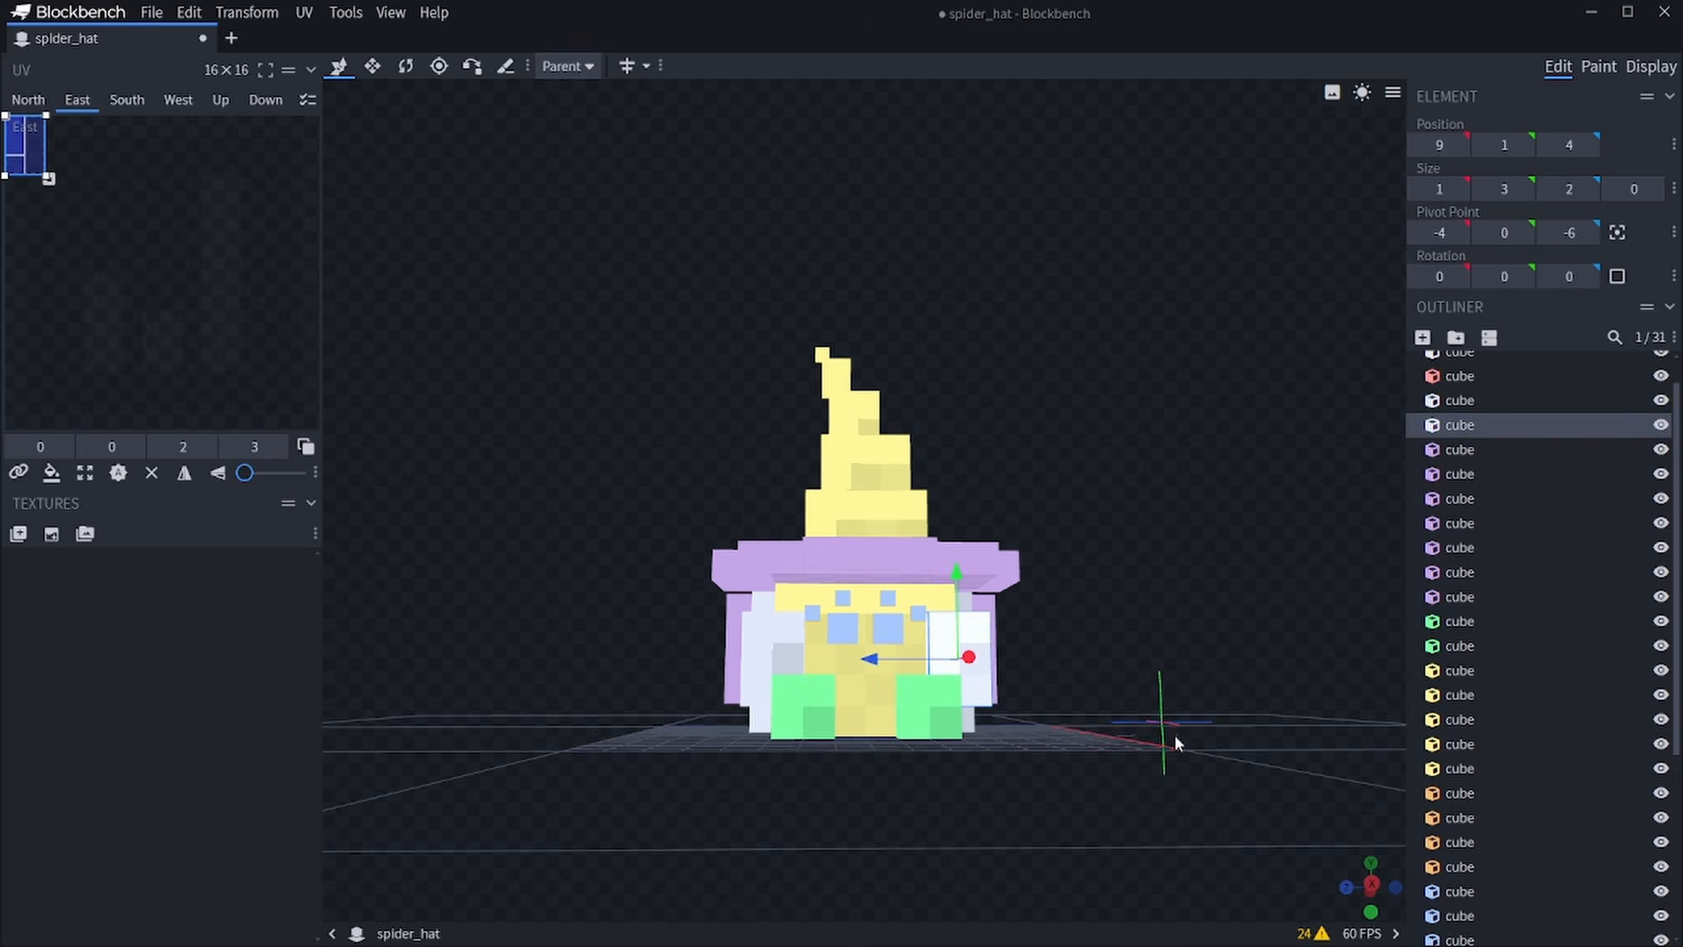
pyautogui.click(1651, 66)
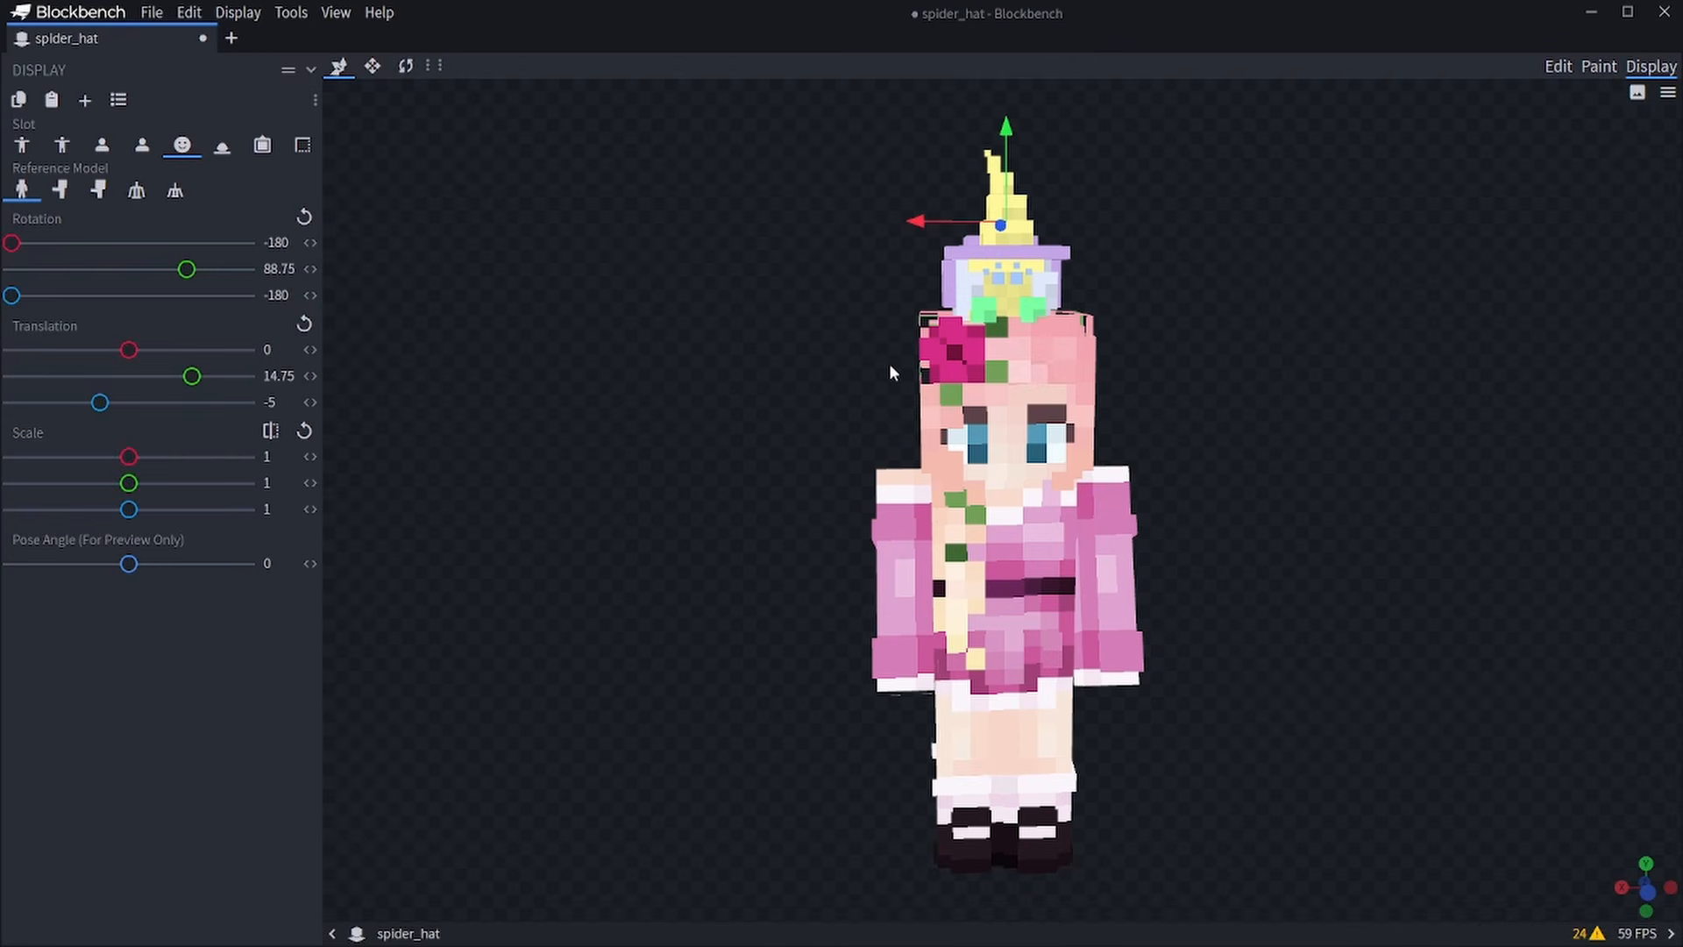
pyautogui.moveTo(889, 363); pyautogui.dragTo(1175, 344)
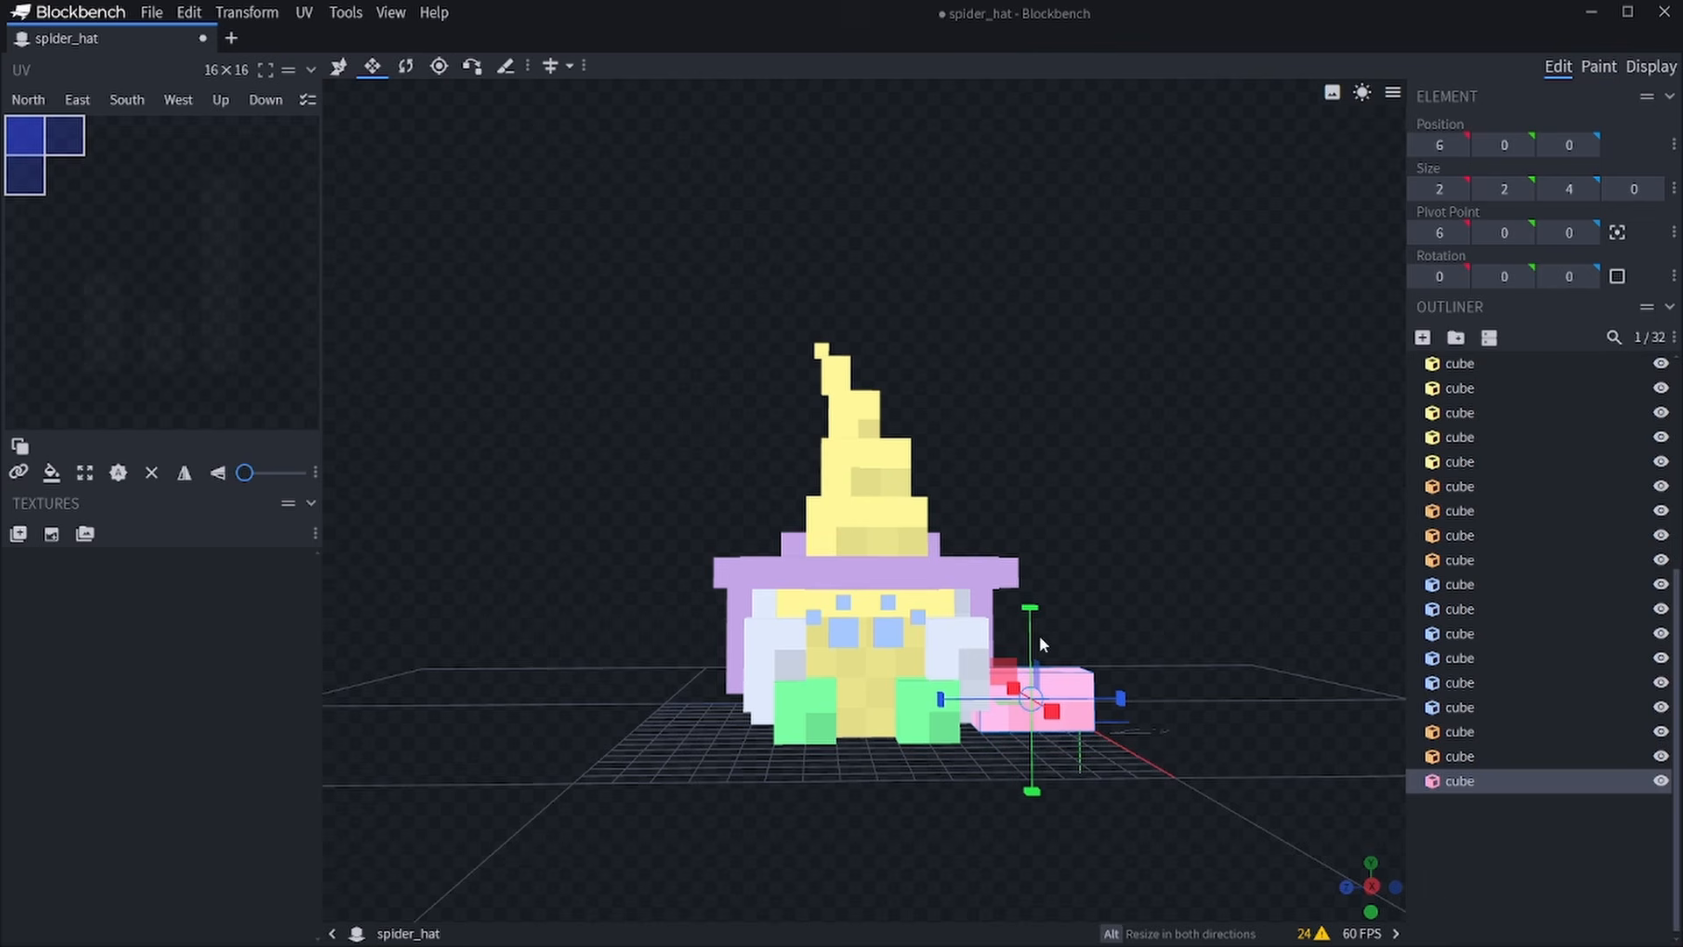
# Resize the pink cube beside the body to a 1.5 × 1.5 × 4 leg segment at position 6.5, 2.5, 0.
pyautogui.moveTo(1039, 635)
pyautogui.mouseDown()
pyautogui.moveTo(1039, 733)
pyautogui.moveTo(1058, 664)
pyautogui.mouseUp()
pyautogui.moveTo(1149, 731); pyautogui.dragTo(909, 759)
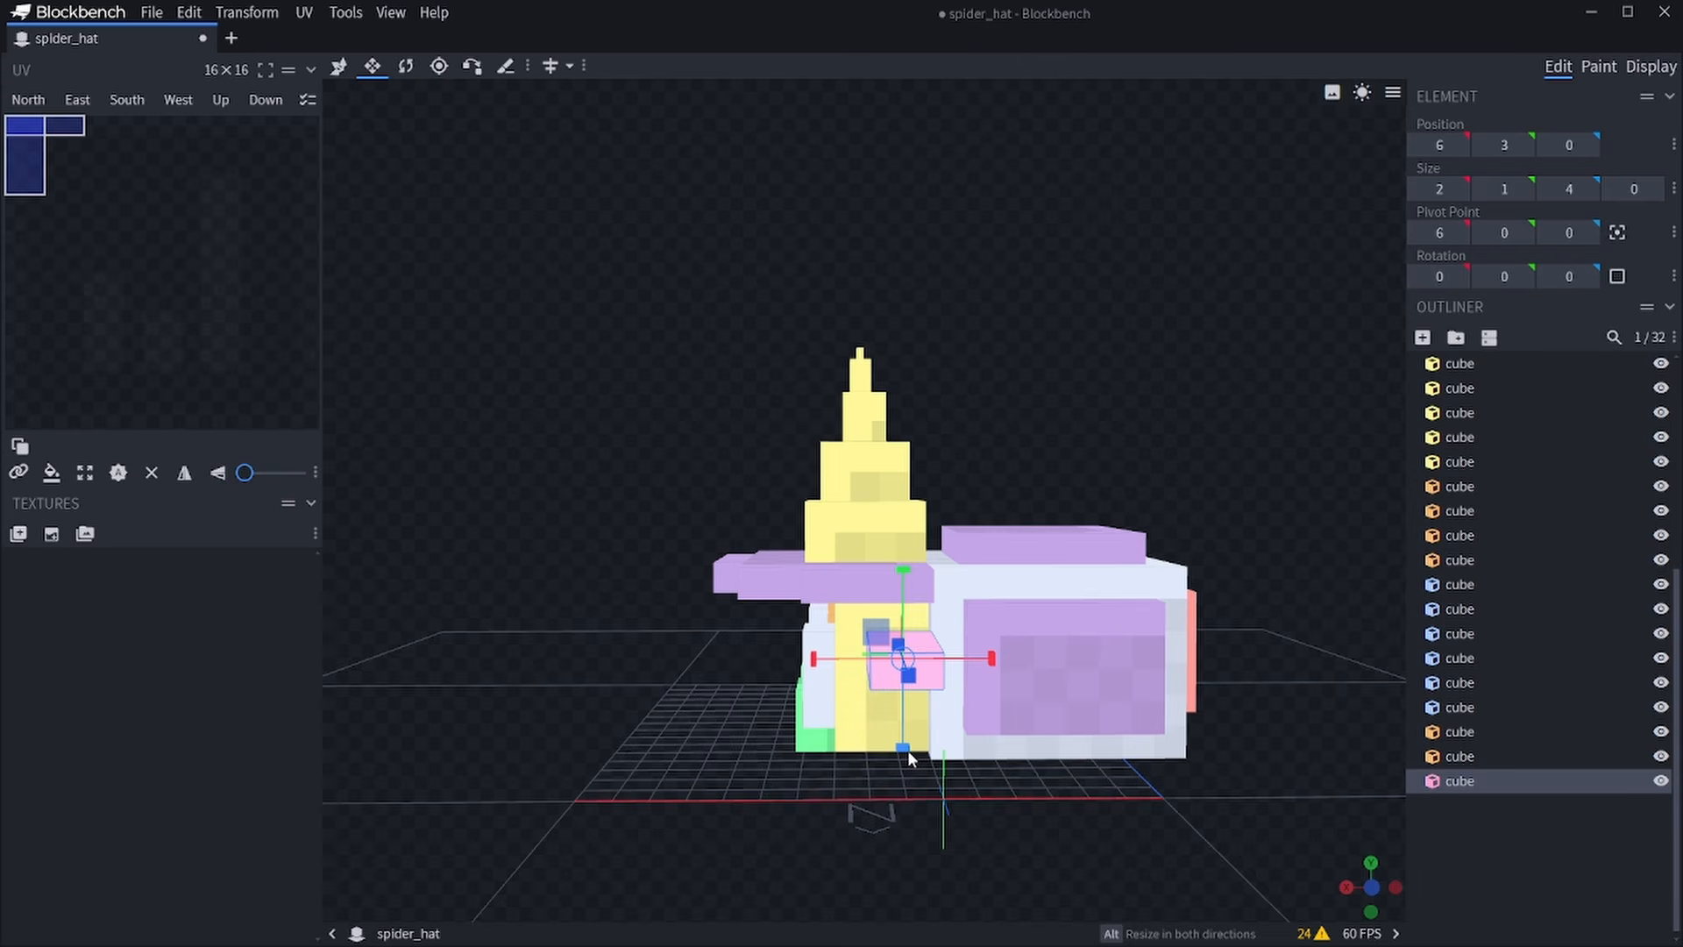
pyautogui.moveTo(905, 755); pyautogui.dragTo(905, 780)
pyautogui.moveTo(863, 791); pyautogui.dragTo(1043, 703)
pyautogui.moveTo(1133, 738)
pyautogui.mouseDown()
pyautogui.moveTo(827, 771)
pyautogui.moveTo(1152, 742)
pyautogui.mouseUp()
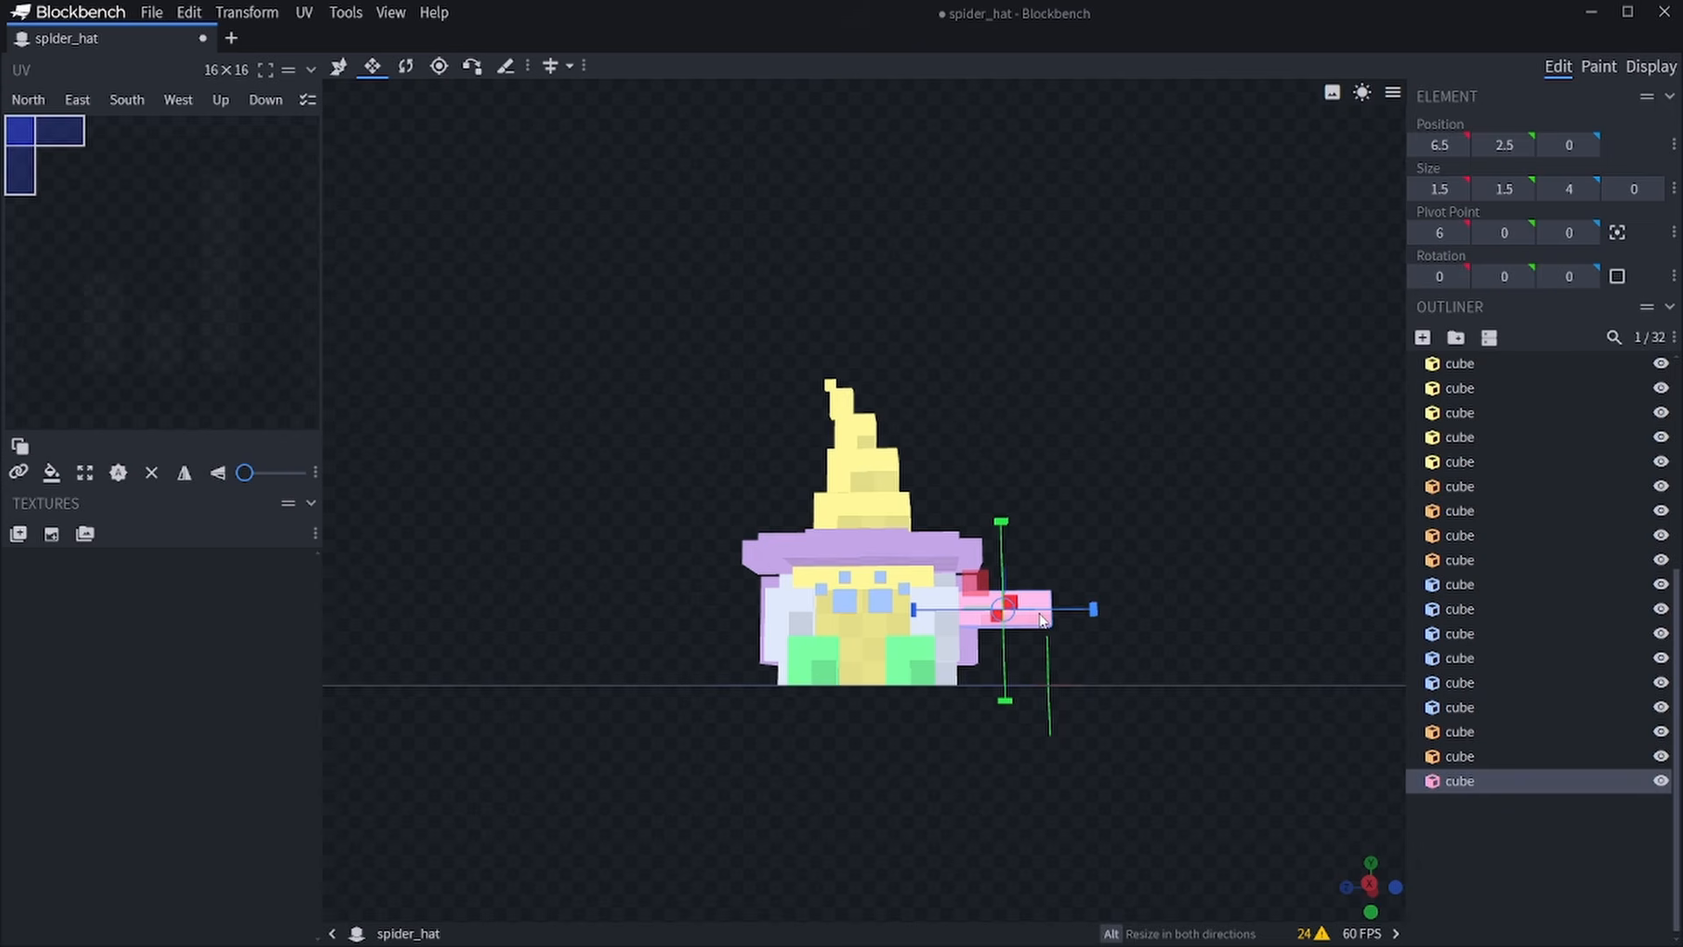
# Duplicate the pink leg segment and move the copy outward to Z -4.
pyautogui.rightClick(1440, 777)
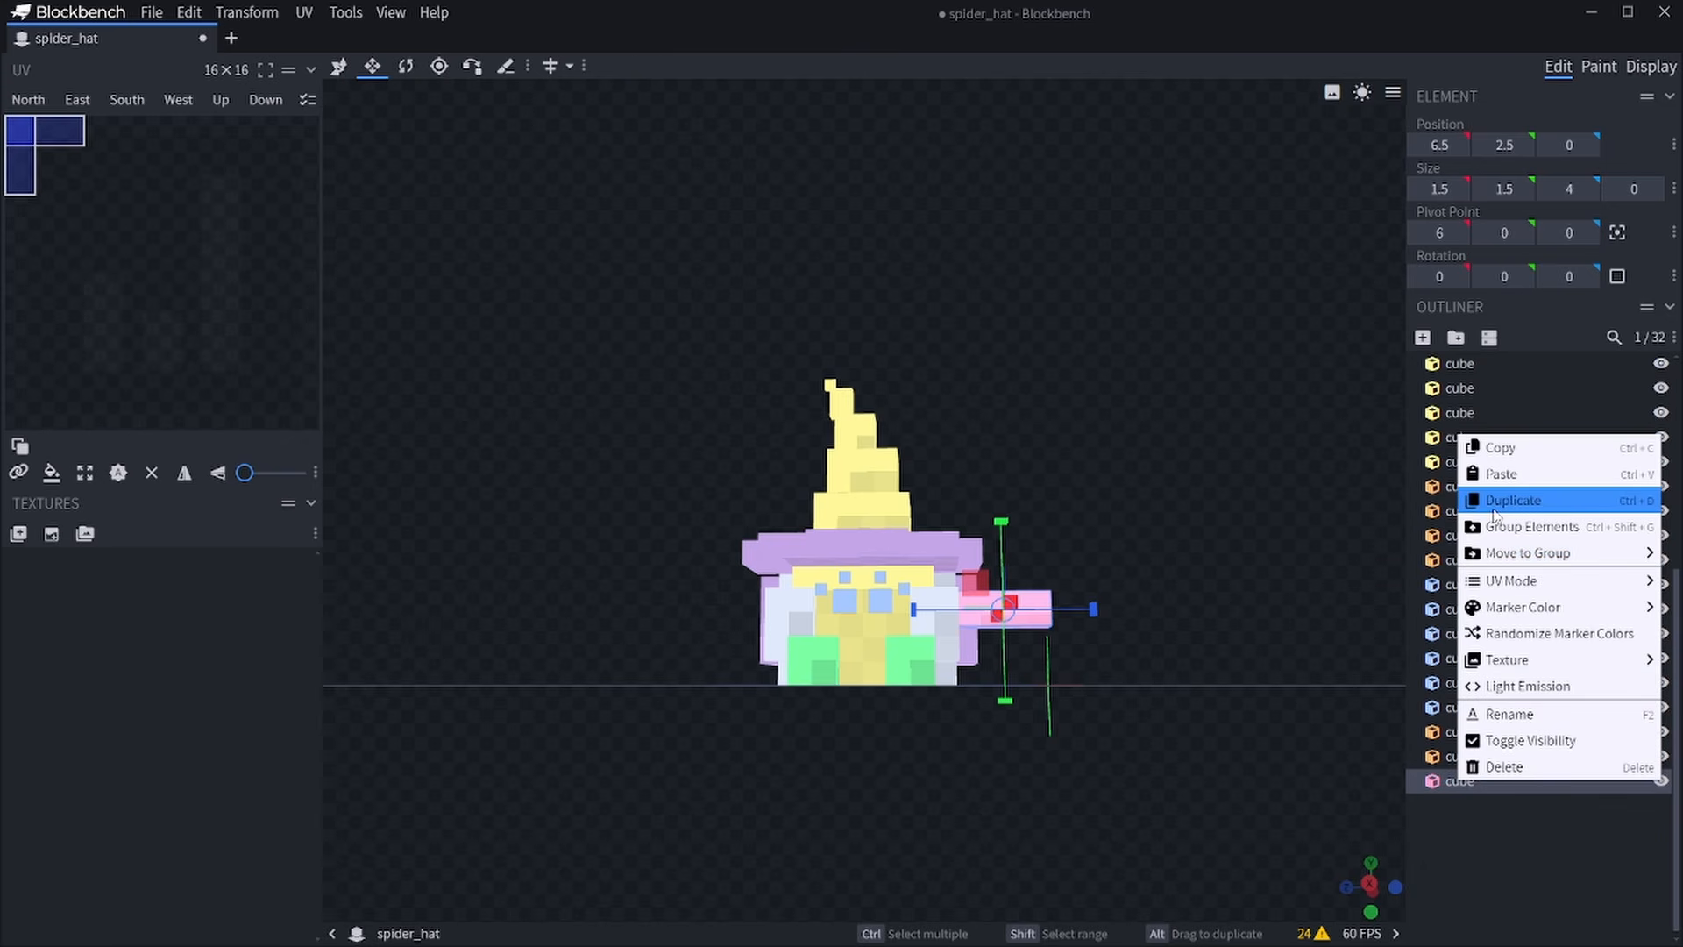
pyautogui.click(1490, 498)
pyautogui.moveTo(1028, 562); pyautogui.dragTo(1087, 639)
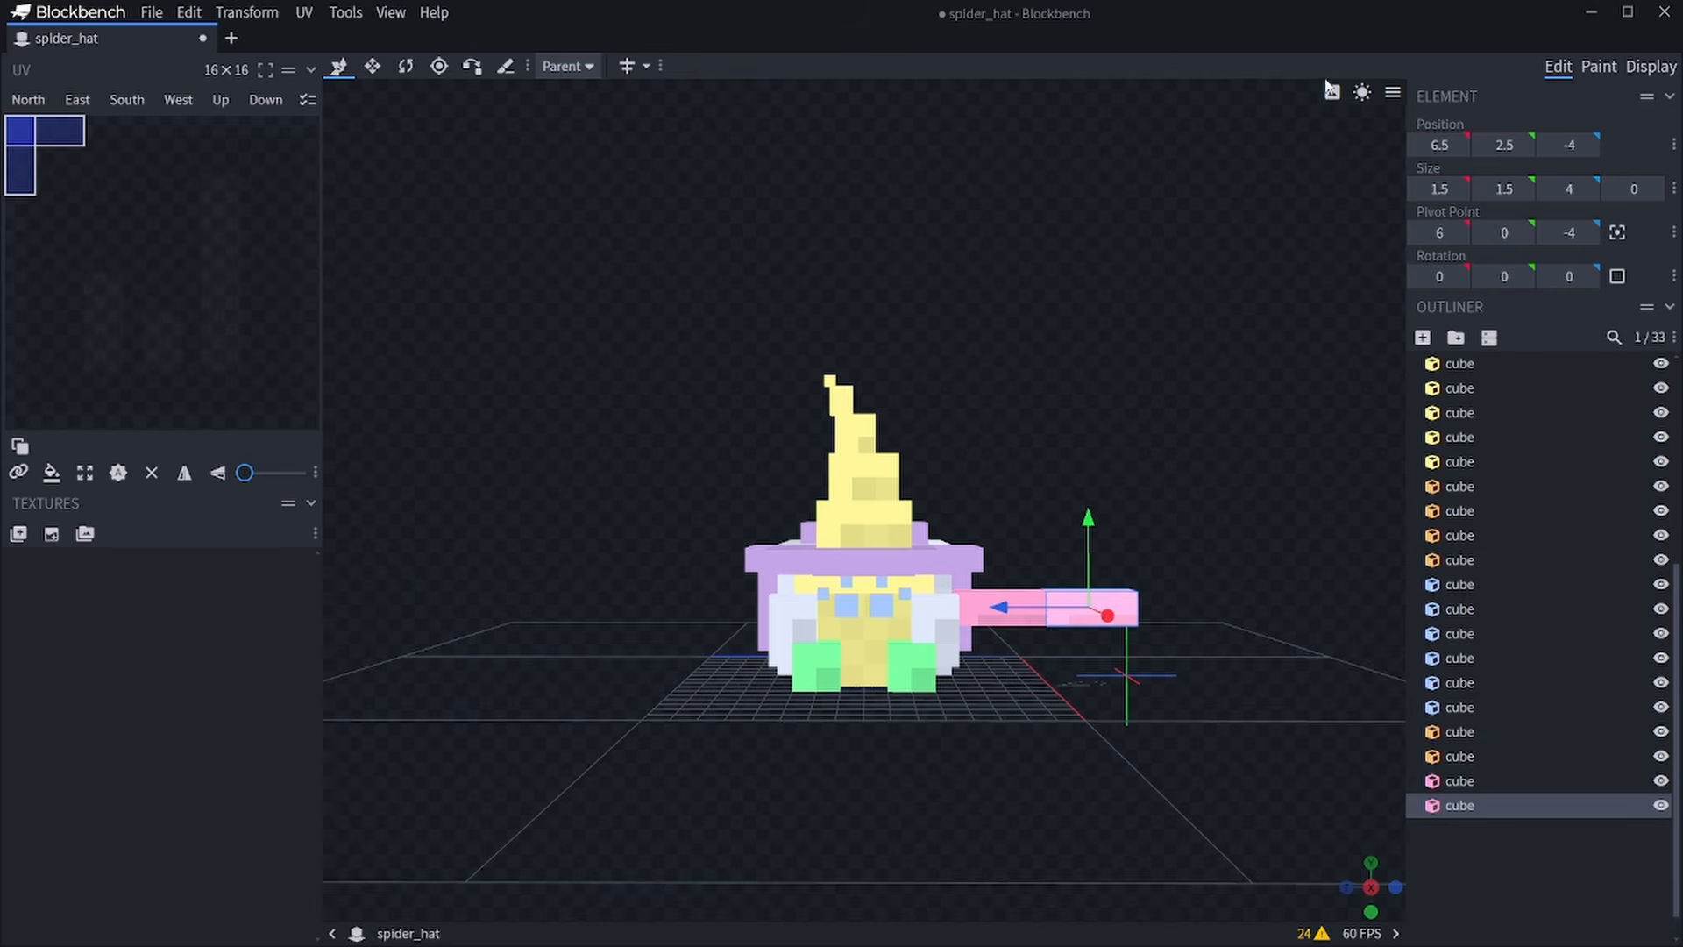
# Rotate the outer leg segment -22.5° on the X axis and move it toward the end of the inner segment.
pyautogui.click(406, 66)
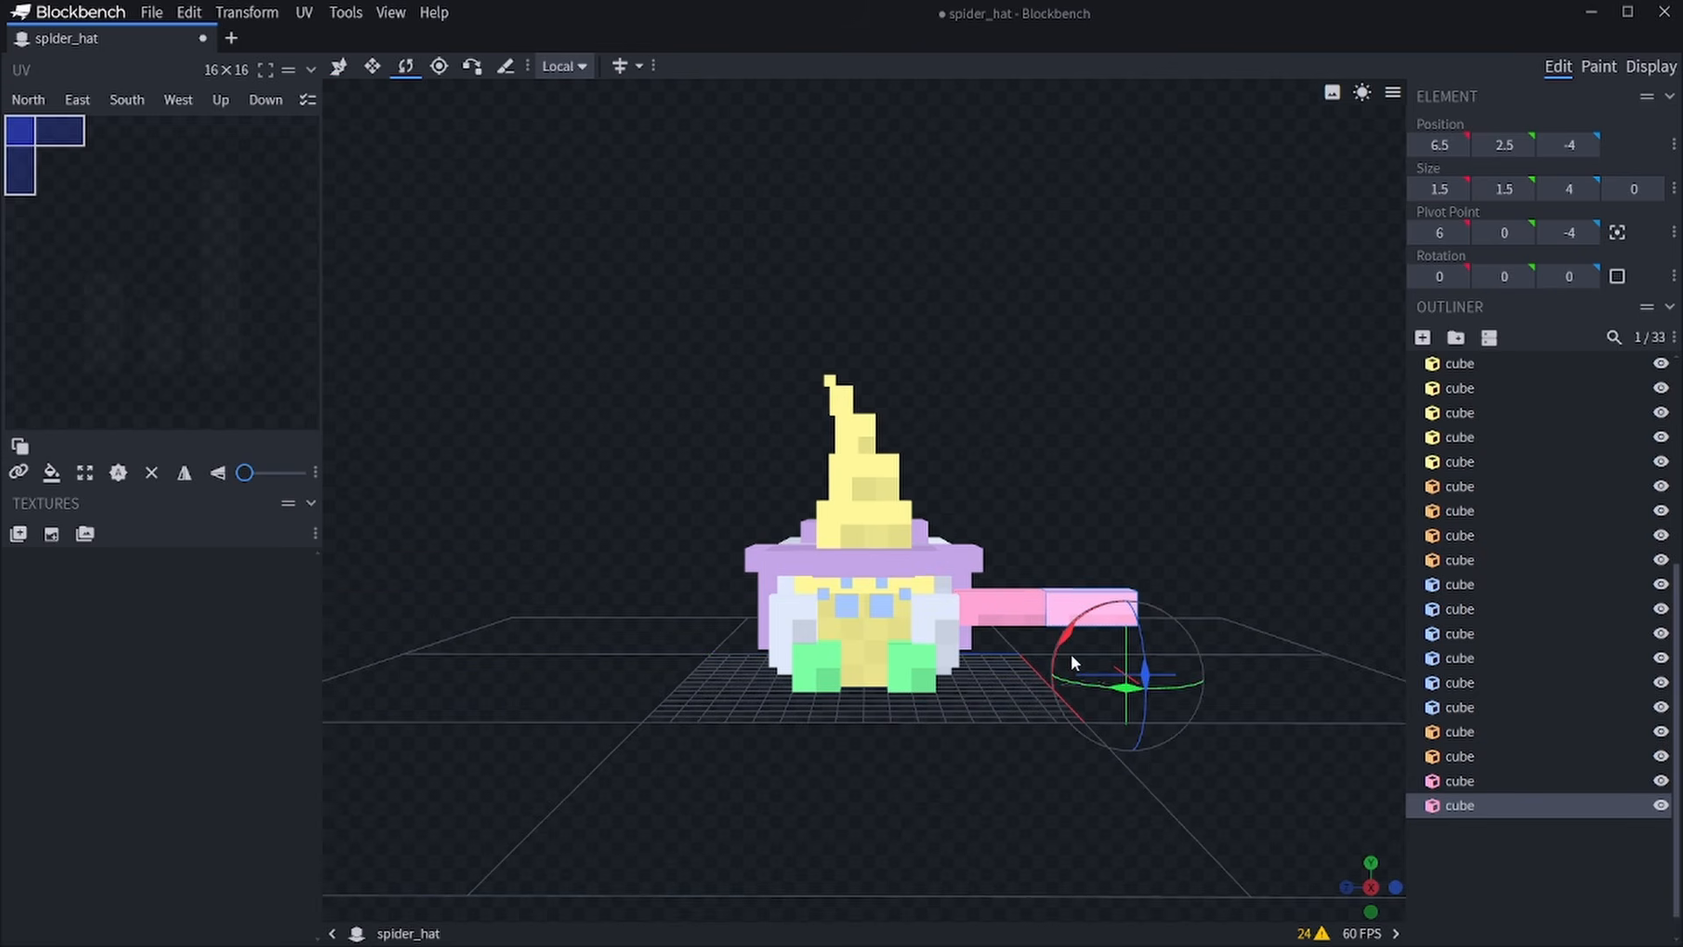
pyautogui.moveTo(1068, 639); pyautogui.dragTo(1083, 625)
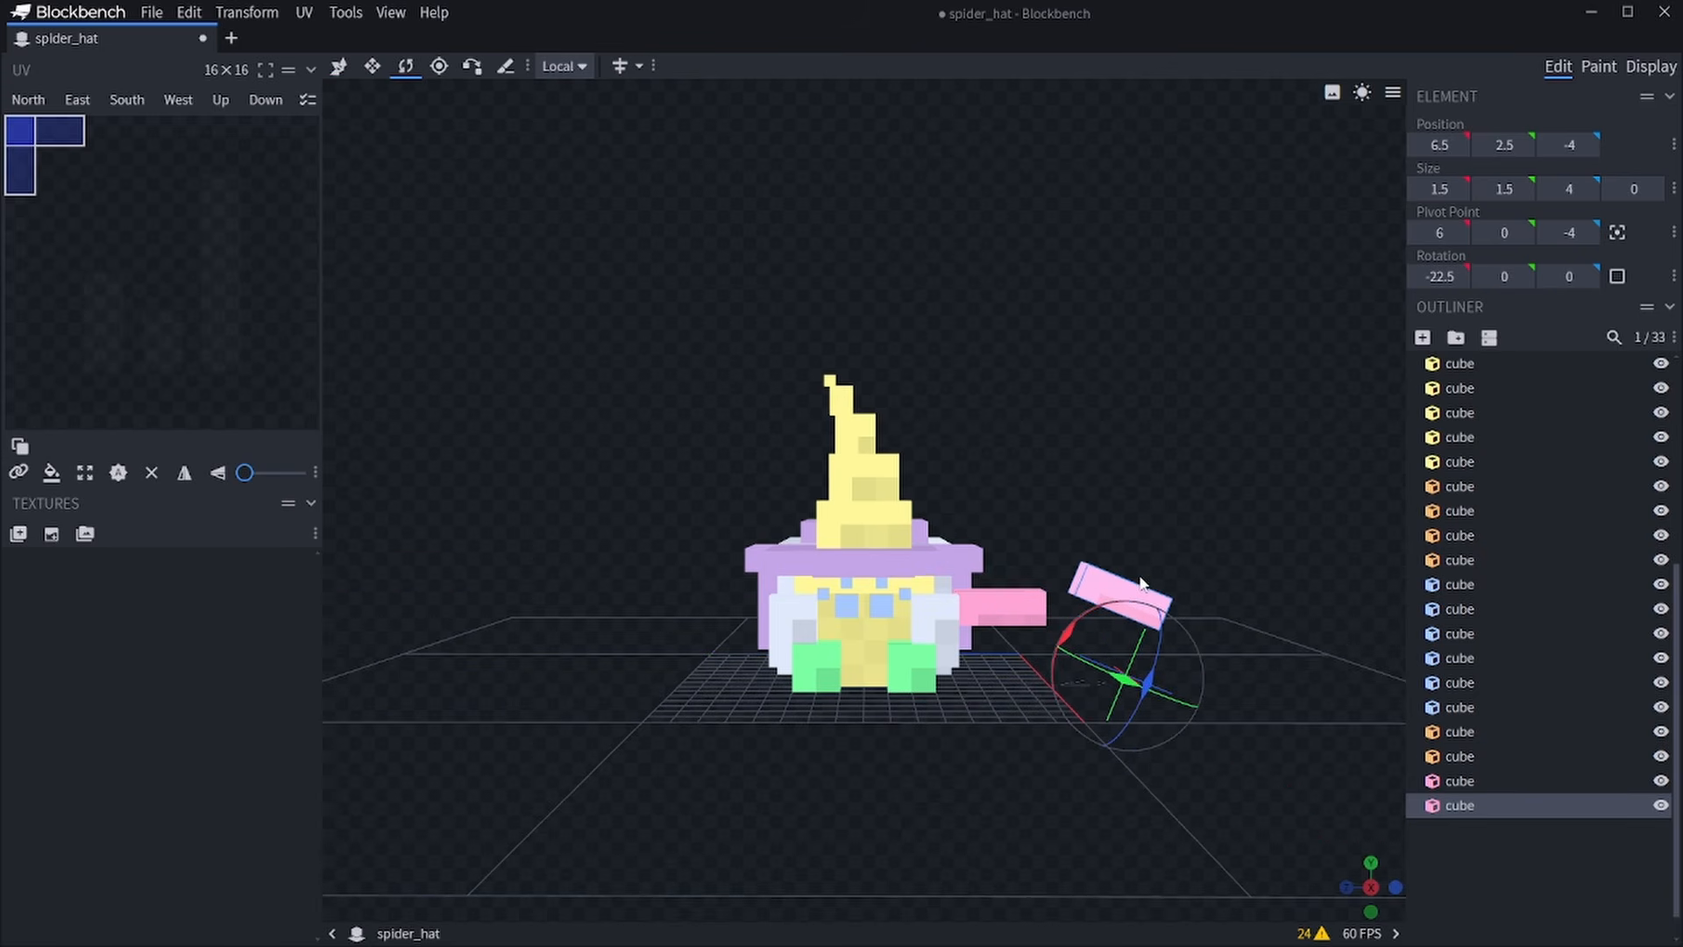
pyautogui.click(340, 76)
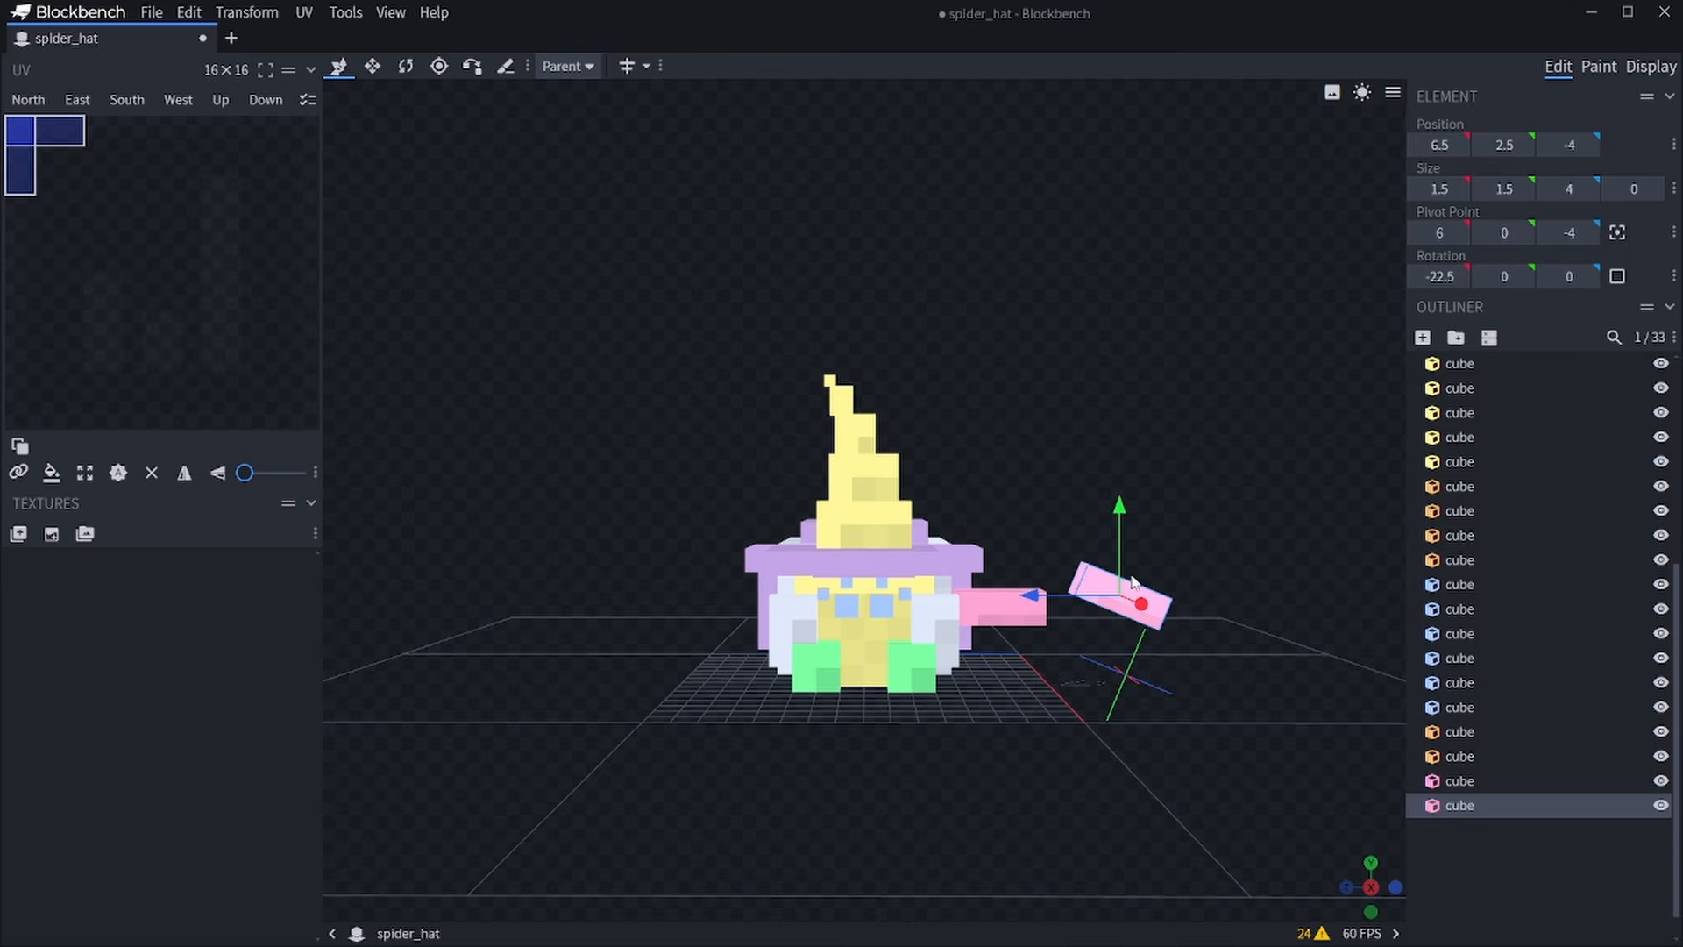
pyautogui.moveTo(1124, 565); pyautogui.dragTo(1096, 580)
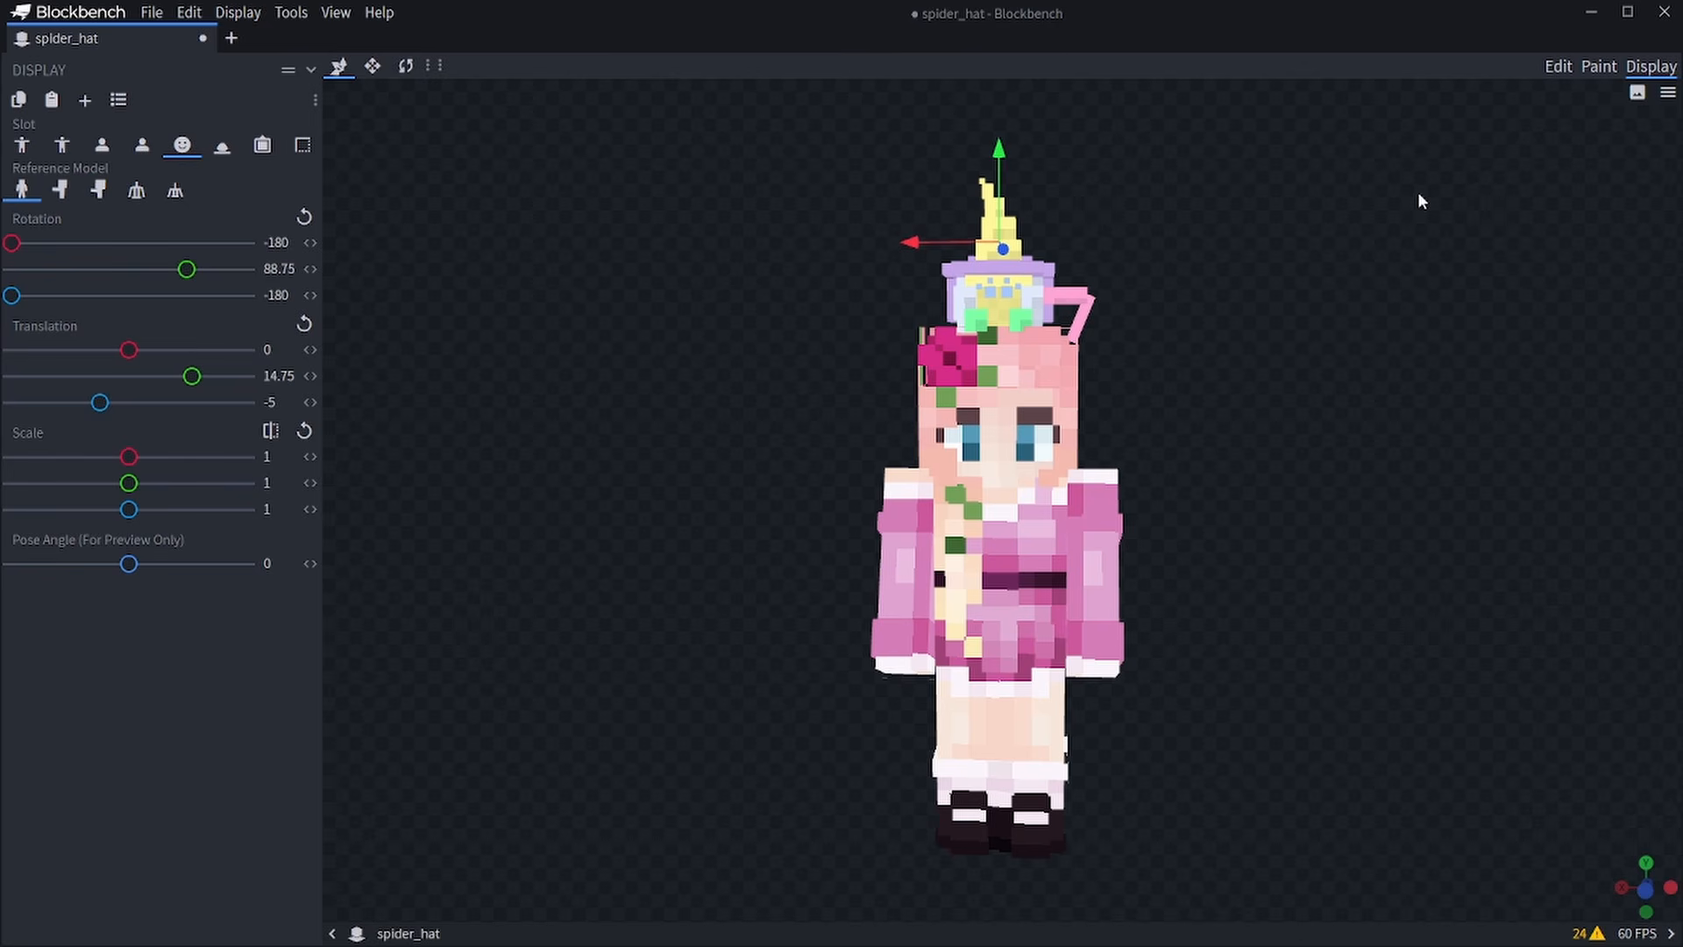
# Create a 16x template texture named spider_hat for the selected body, hat and leg cubes, and inspect it on the model.
pyautogui.moveTo(1417, 201); pyautogui.dragTo(1475, 491)
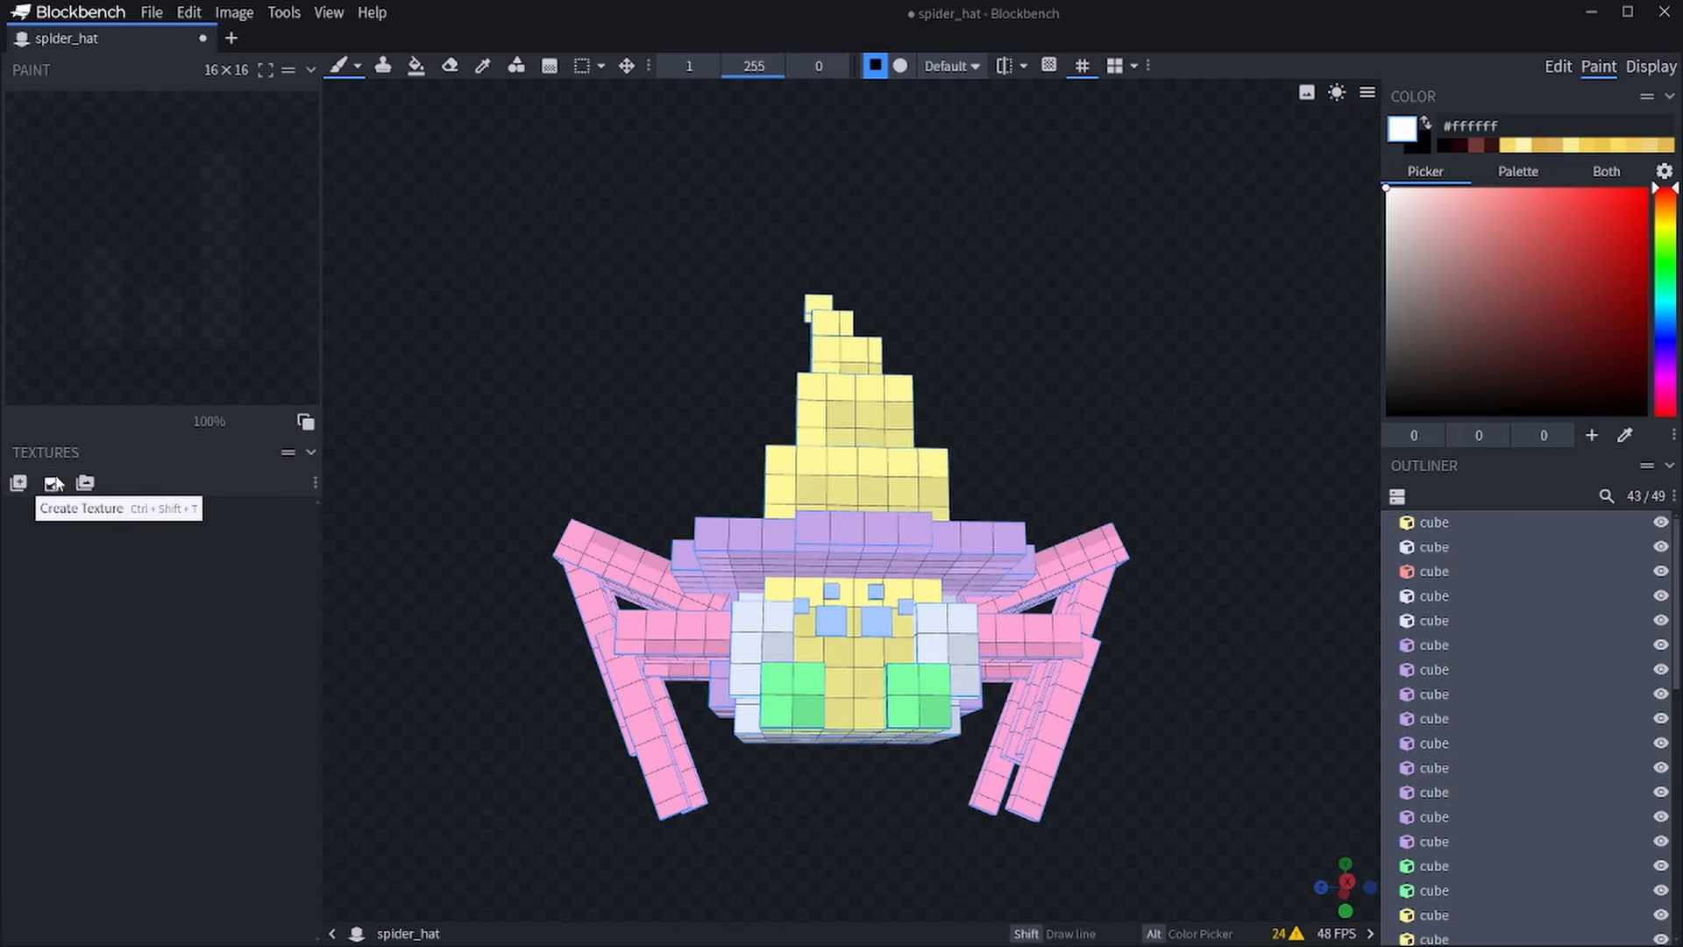
pyautogui.click(52, 483)
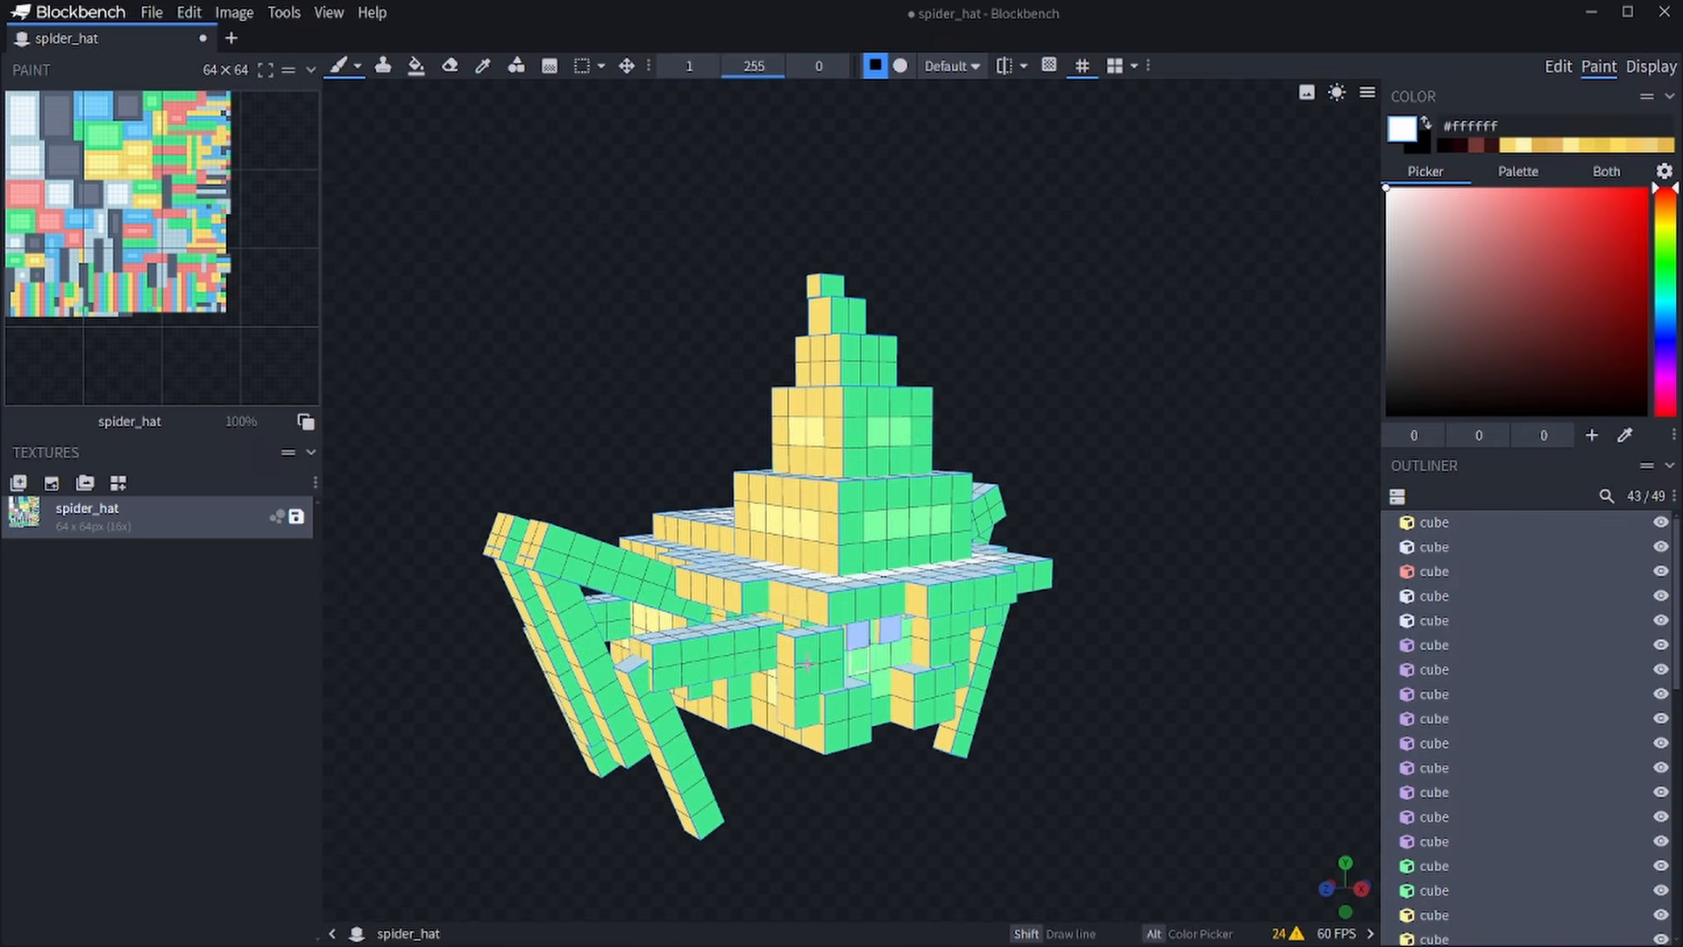
pyautogui.scroll(1, 996, 695)
pyautogui.moveTo(1123, 690); pyautogui.dragTo(1042, 645)
pyautogui.scroll(3, 842, 650)
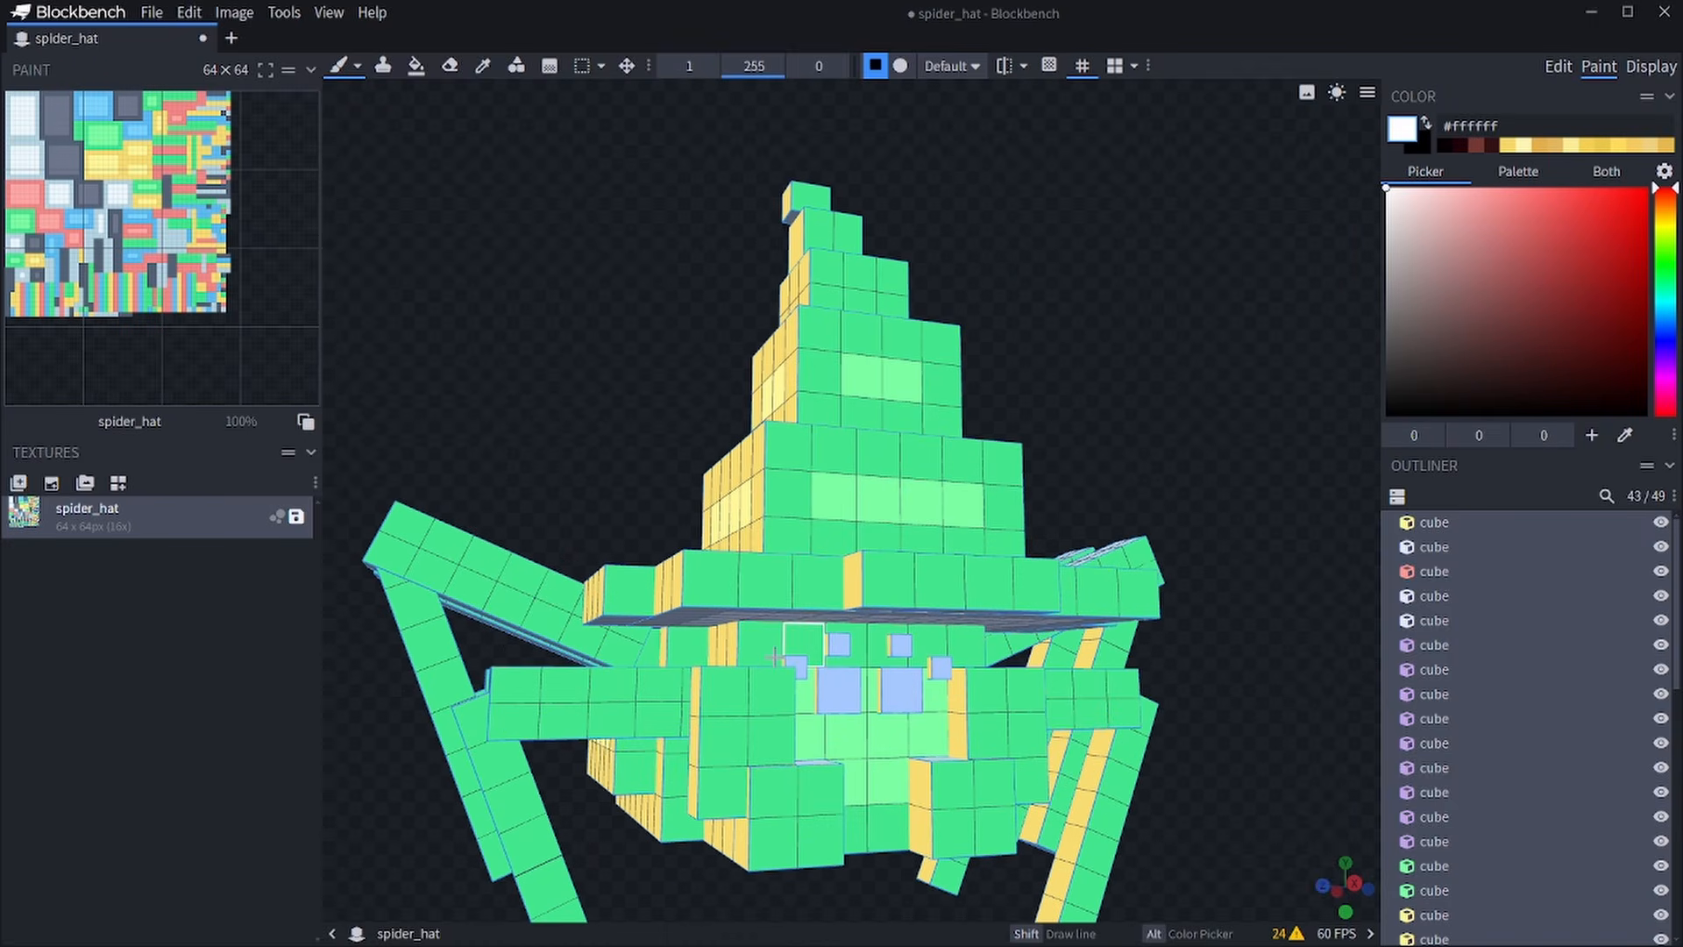
pyautogui.moveTo(1290, 721); pyautogui.dragTo(1241, 723)
pyautogui.scroll(-4, 1241, 724)
# Create a blank 16 × 160 texture for the eye overlay planes and select planes over the spider's eyes.
pyautogui.scroll(-8, 1457, 739)
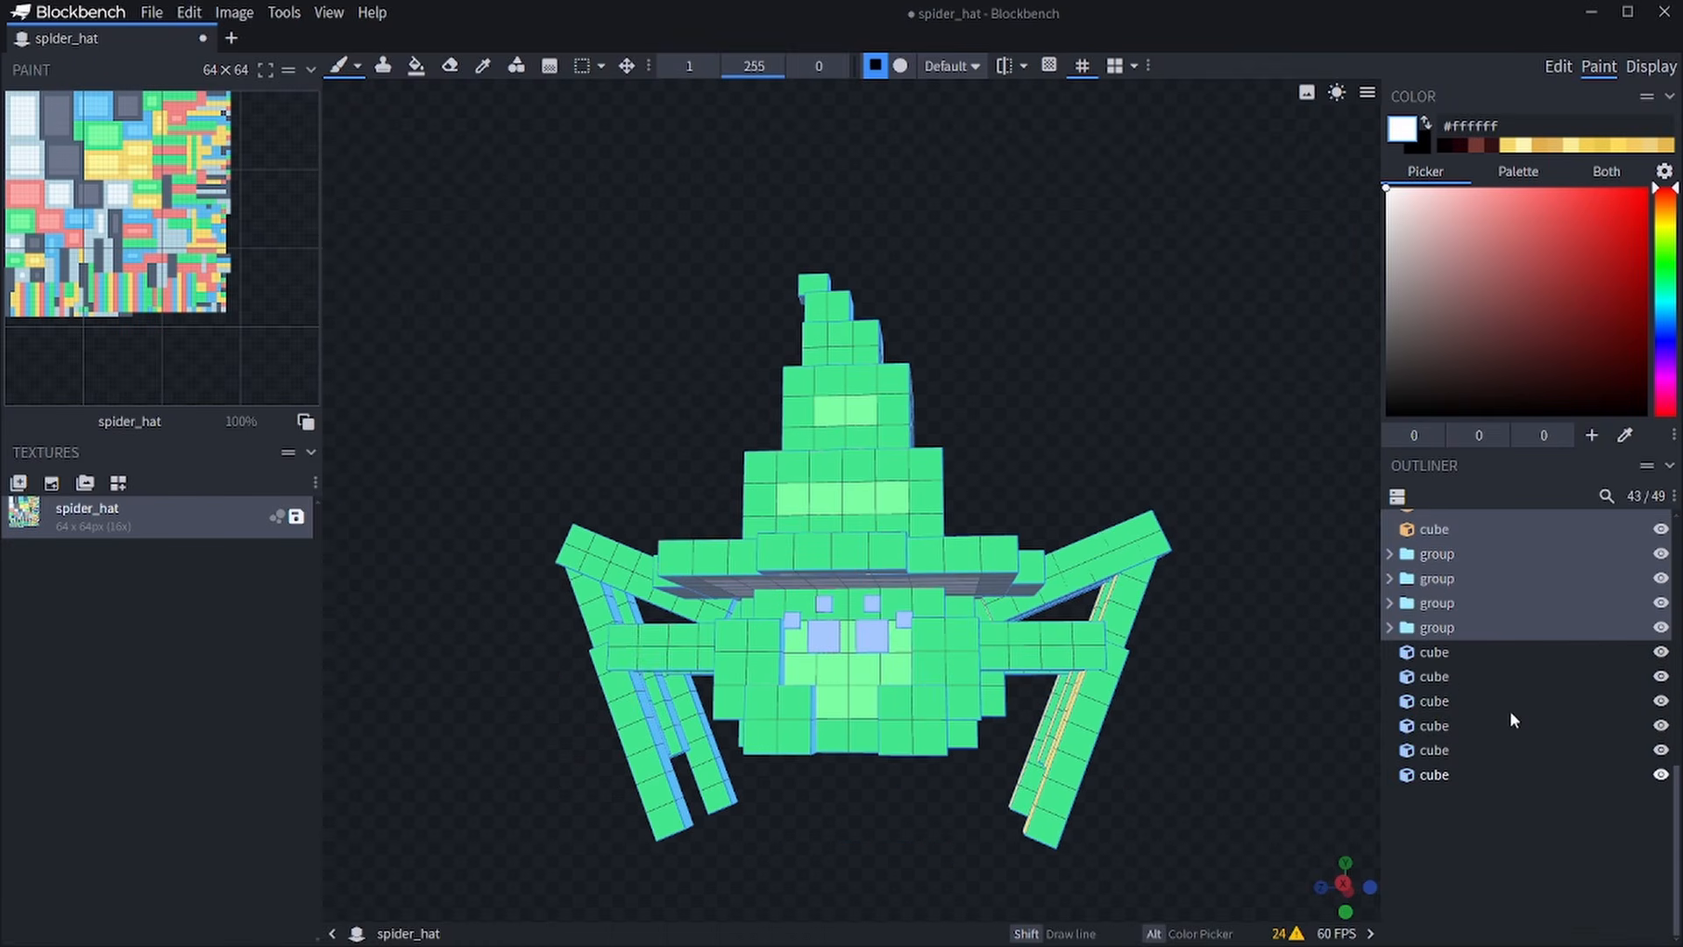
pyautogui.click(1512, 652)
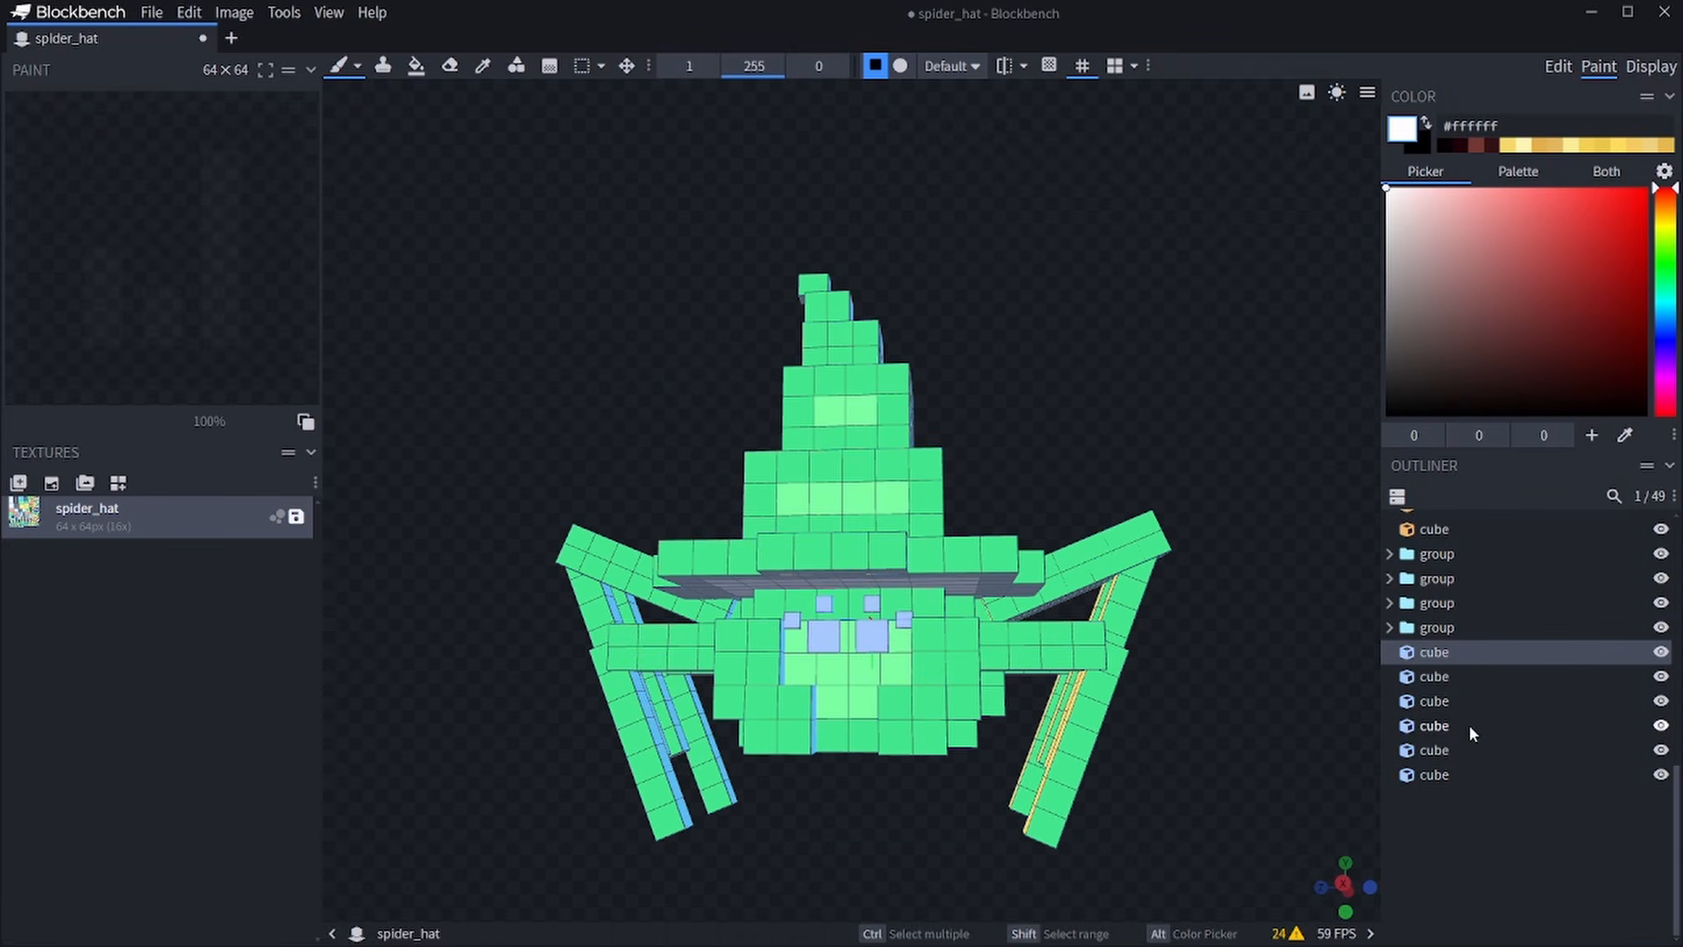
pyautogui.click(1457, 772)
pyautogui.click(1456, 651)
pyautogui.click(52, 483)
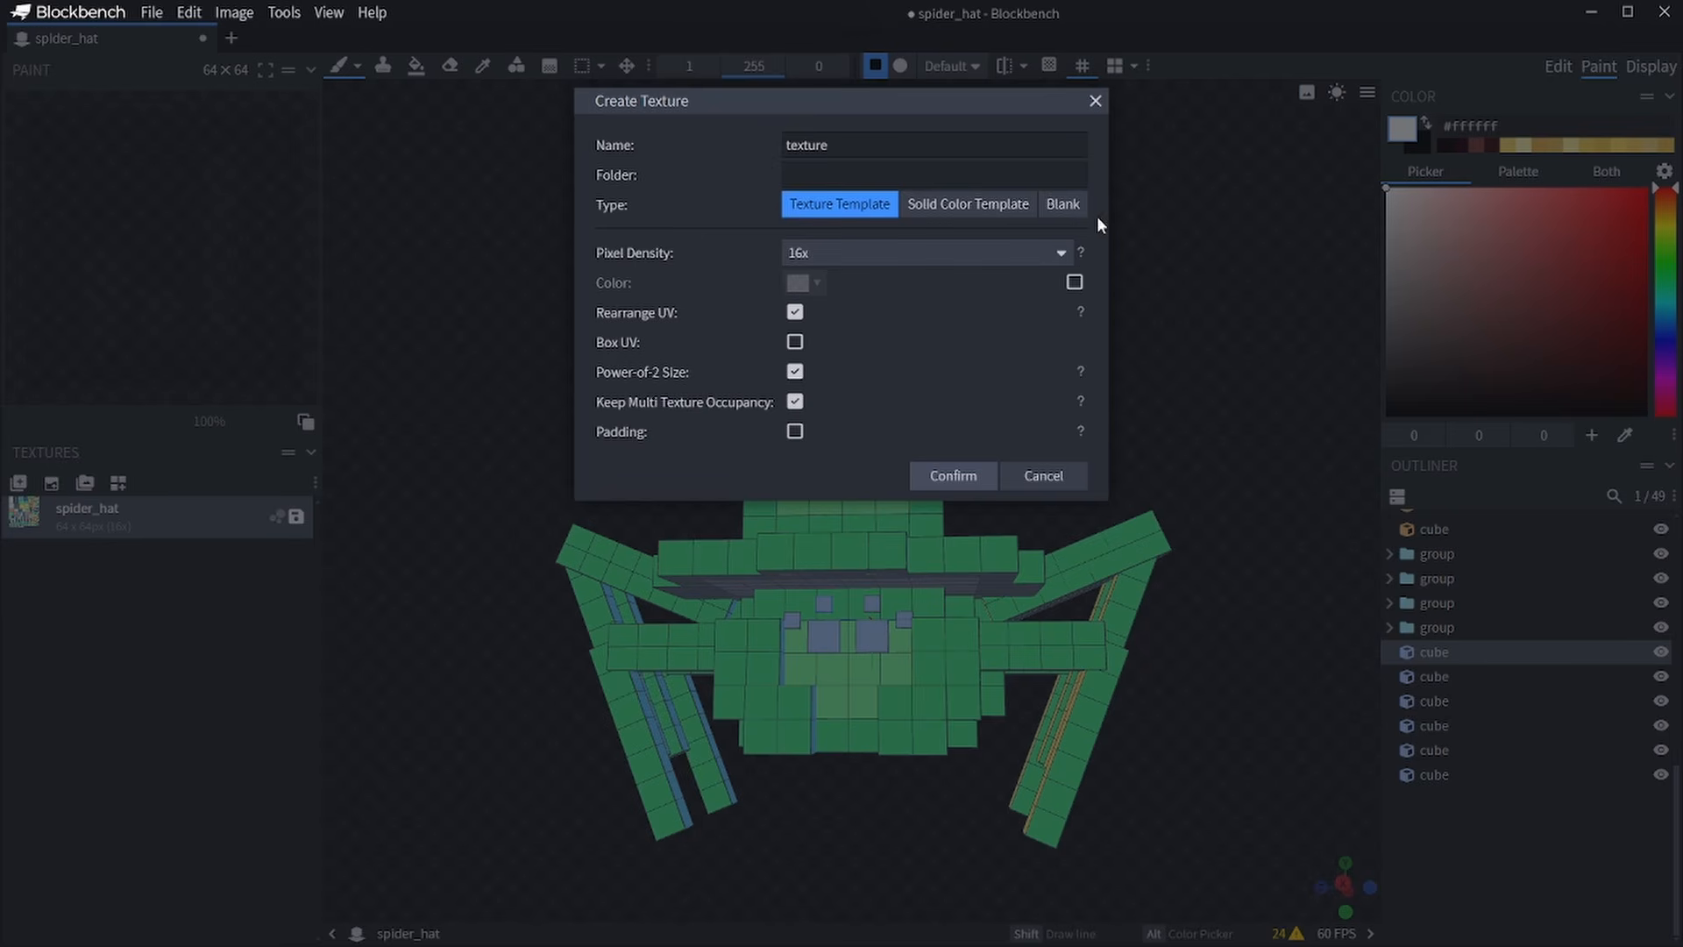
pyautogui.click(1064, 206)
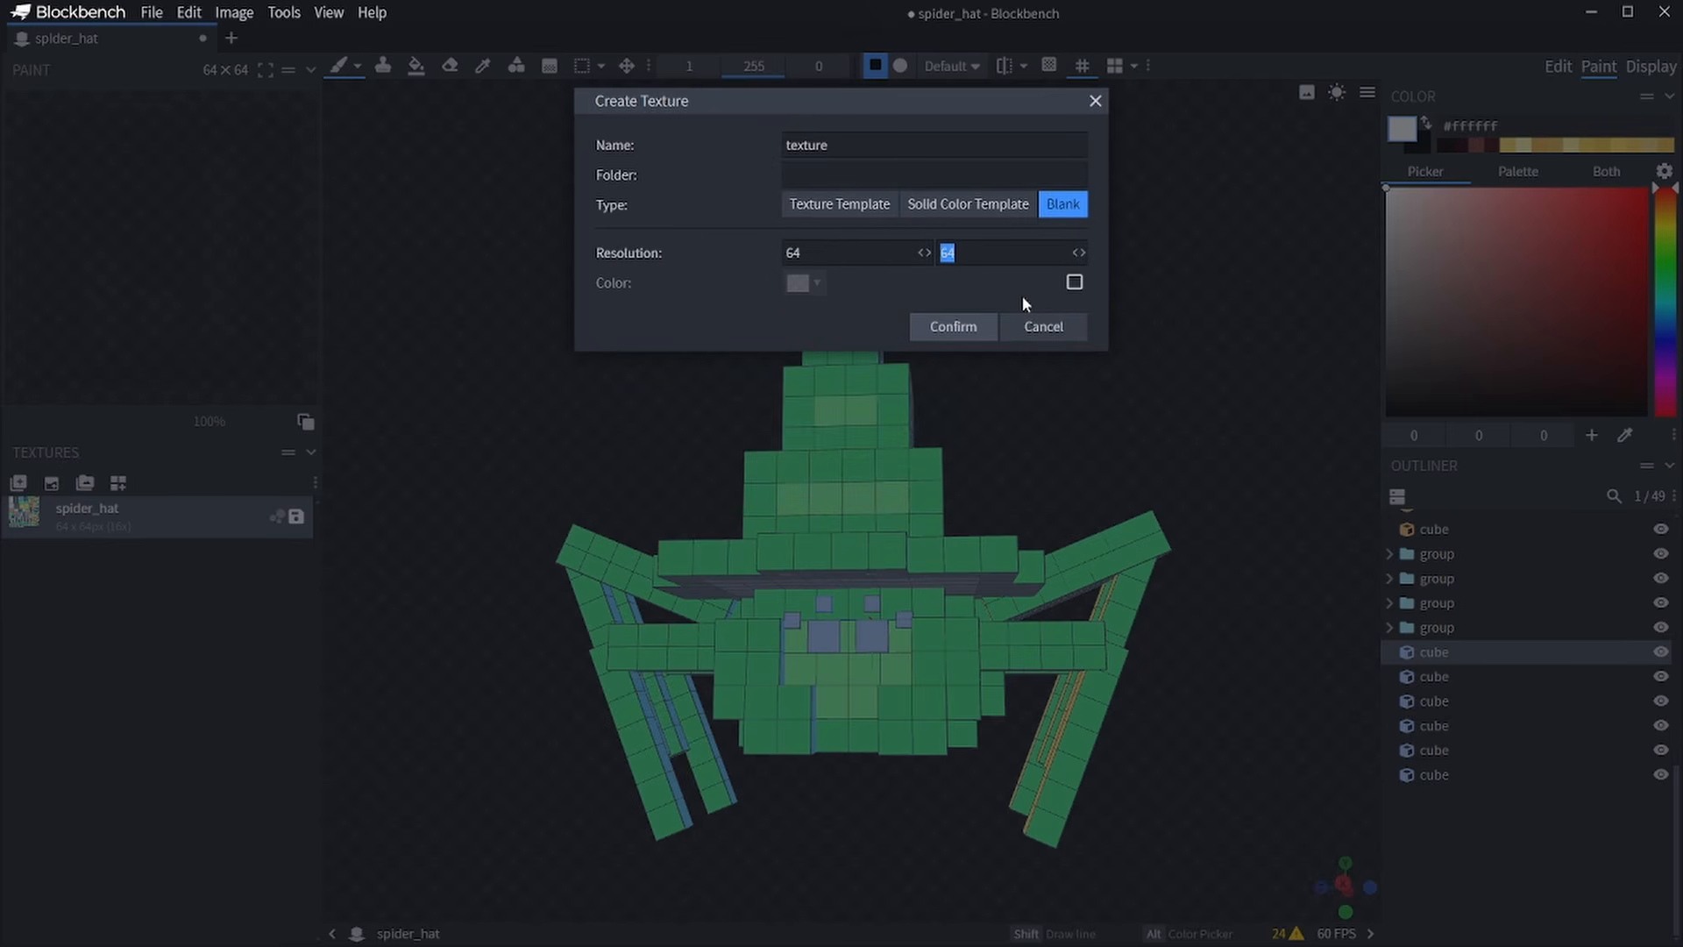
pyautogui.click(845, 254)
pyautogui.write('1')
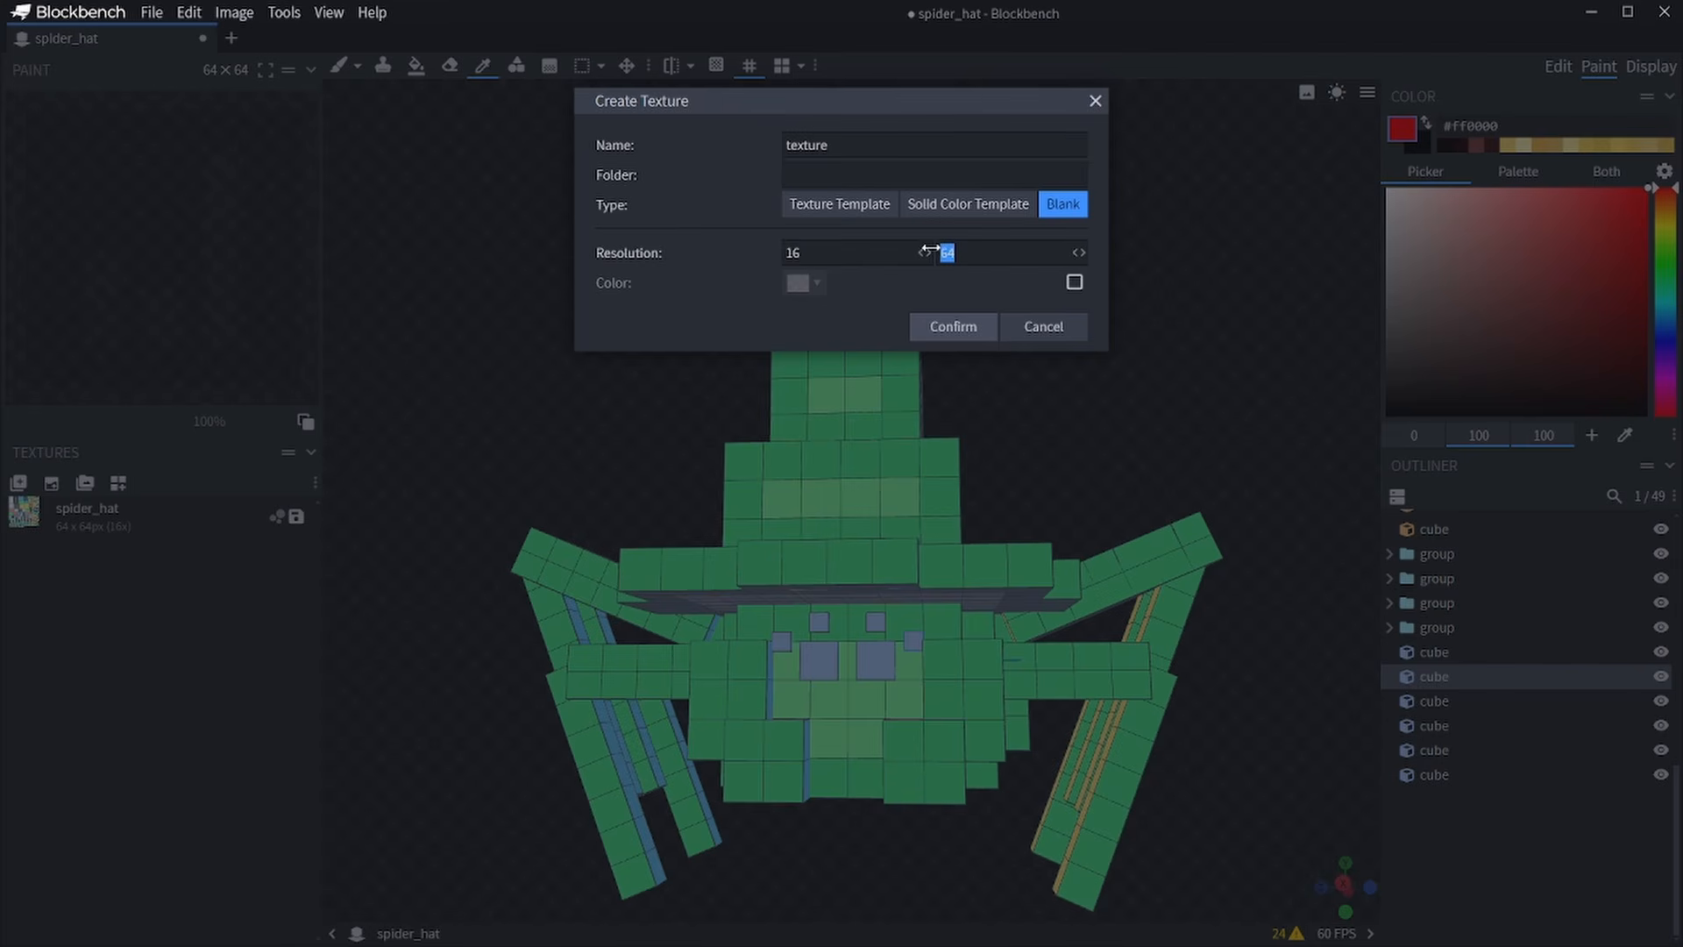
pyautogui.write('160')
pyautogui.click(986, 328)
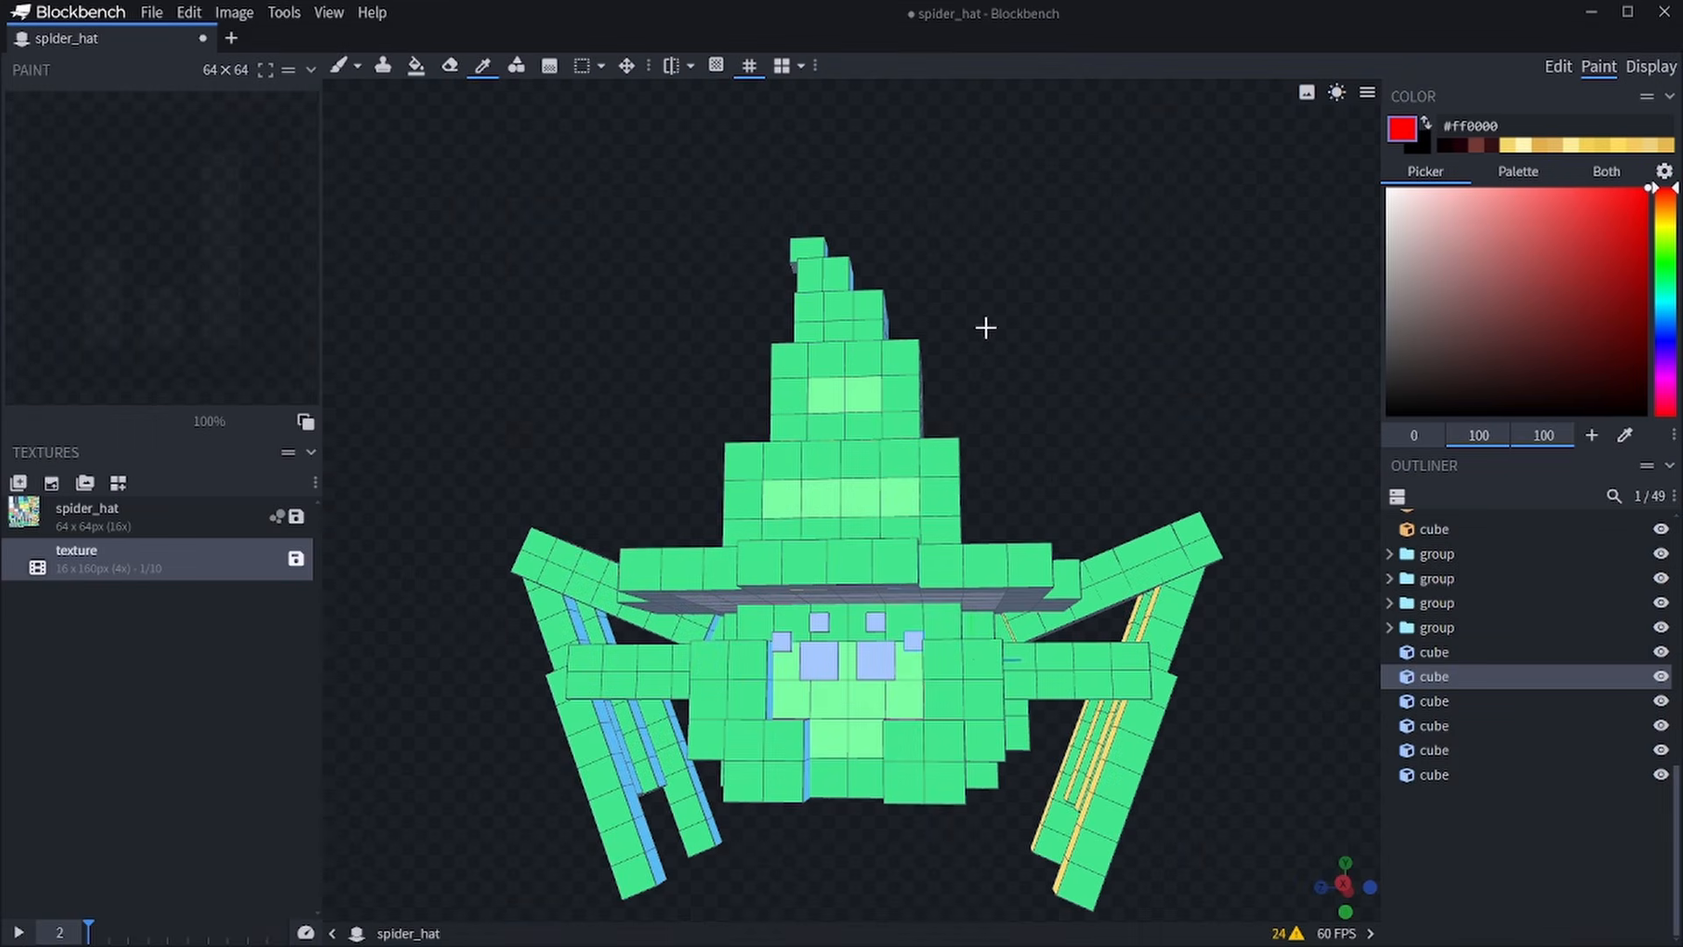
pyautogui.click(822, 655)
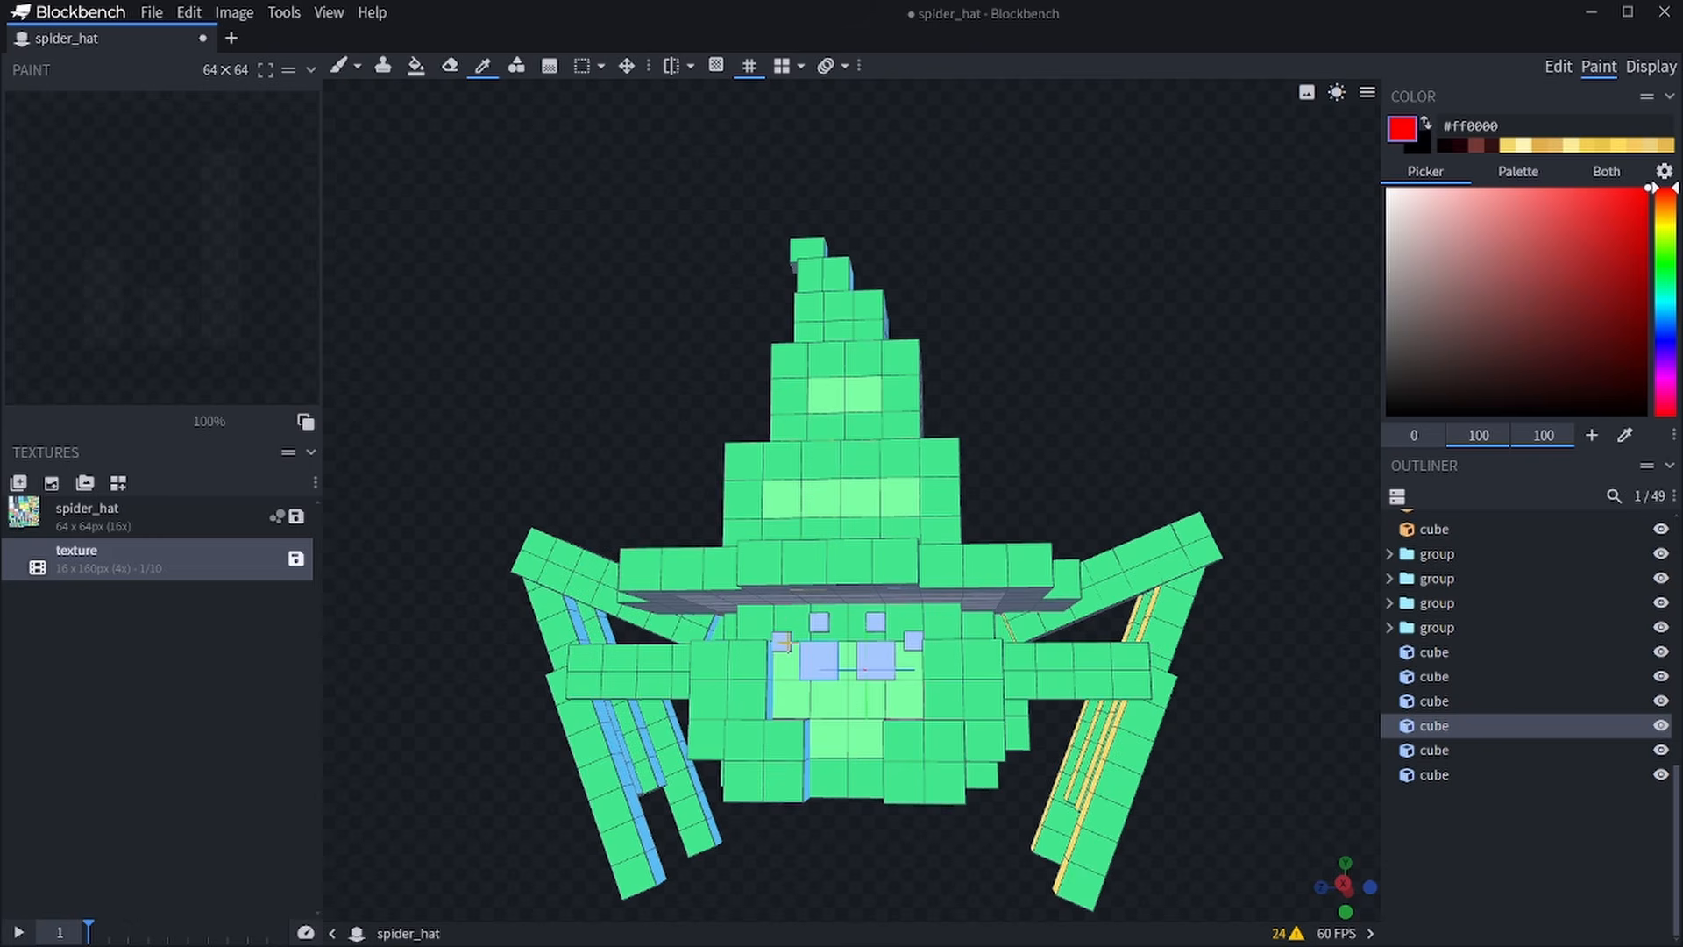
pyautogui.click(784, 641)
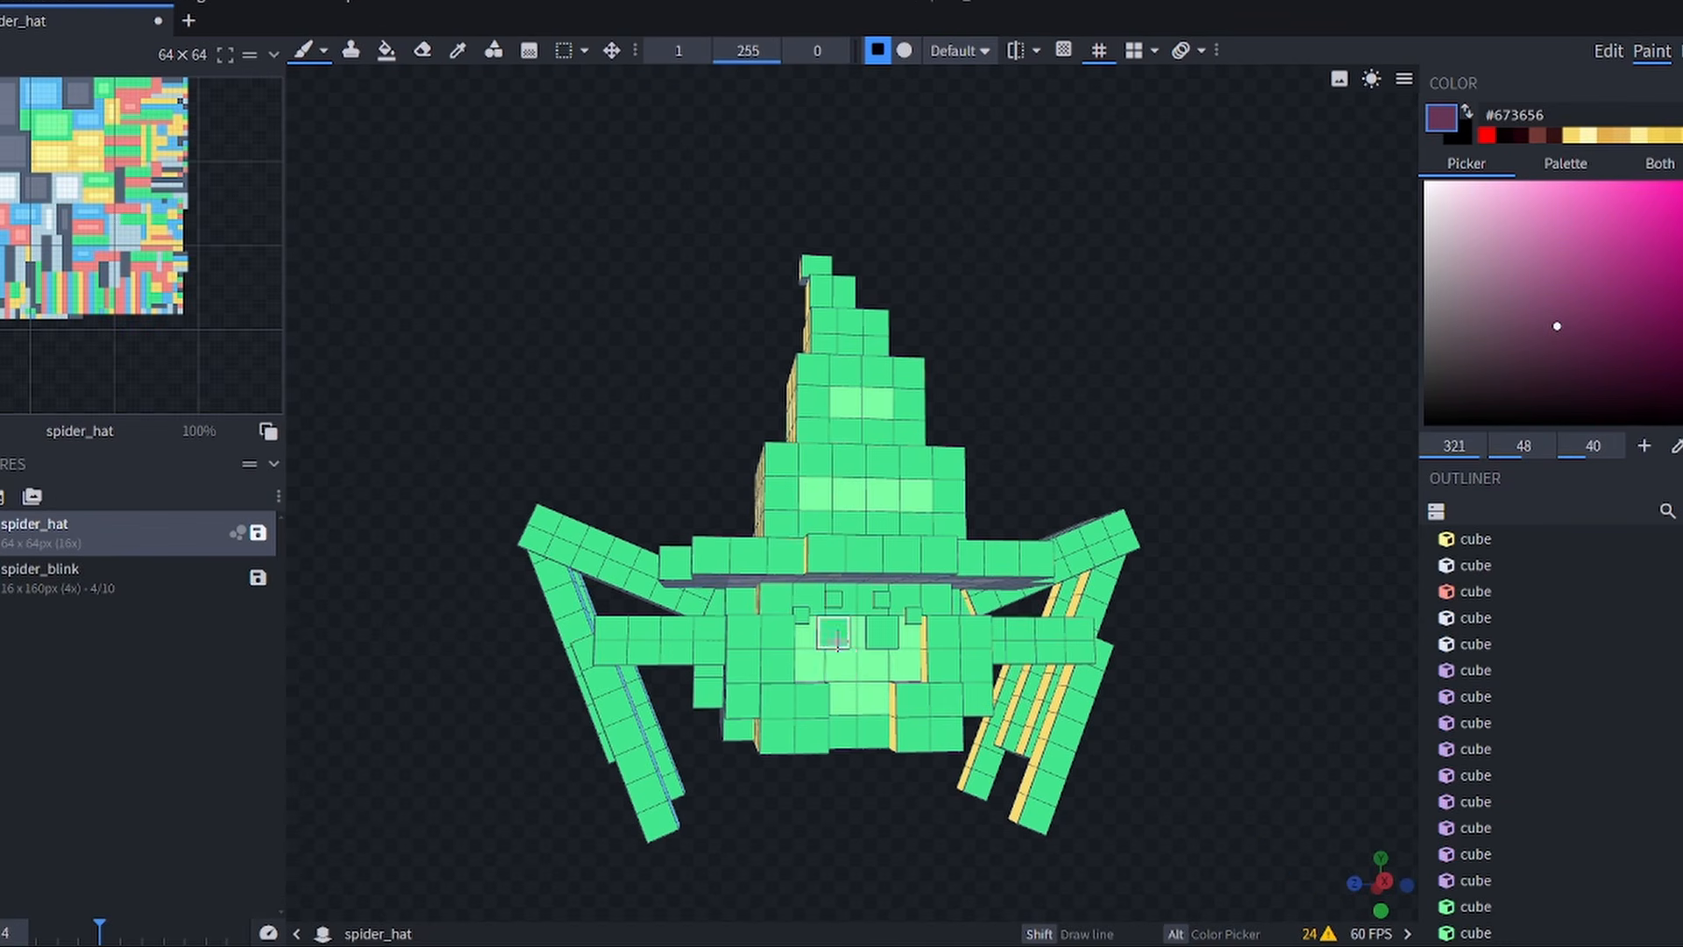
# Paint patches of the spider's front body and hat brim in #673656, checking the model on the player figure.
pyautogui.moveTo(820, 596)
pyautogui.mouseDown()
pyautogui.moveTo(824, 719)
pyautogui.moveTo(879, 695)
pyautogui.moveTo(868, 745)
pyautogui.moveTo(977, 701)
pyautogui.mouseUp()
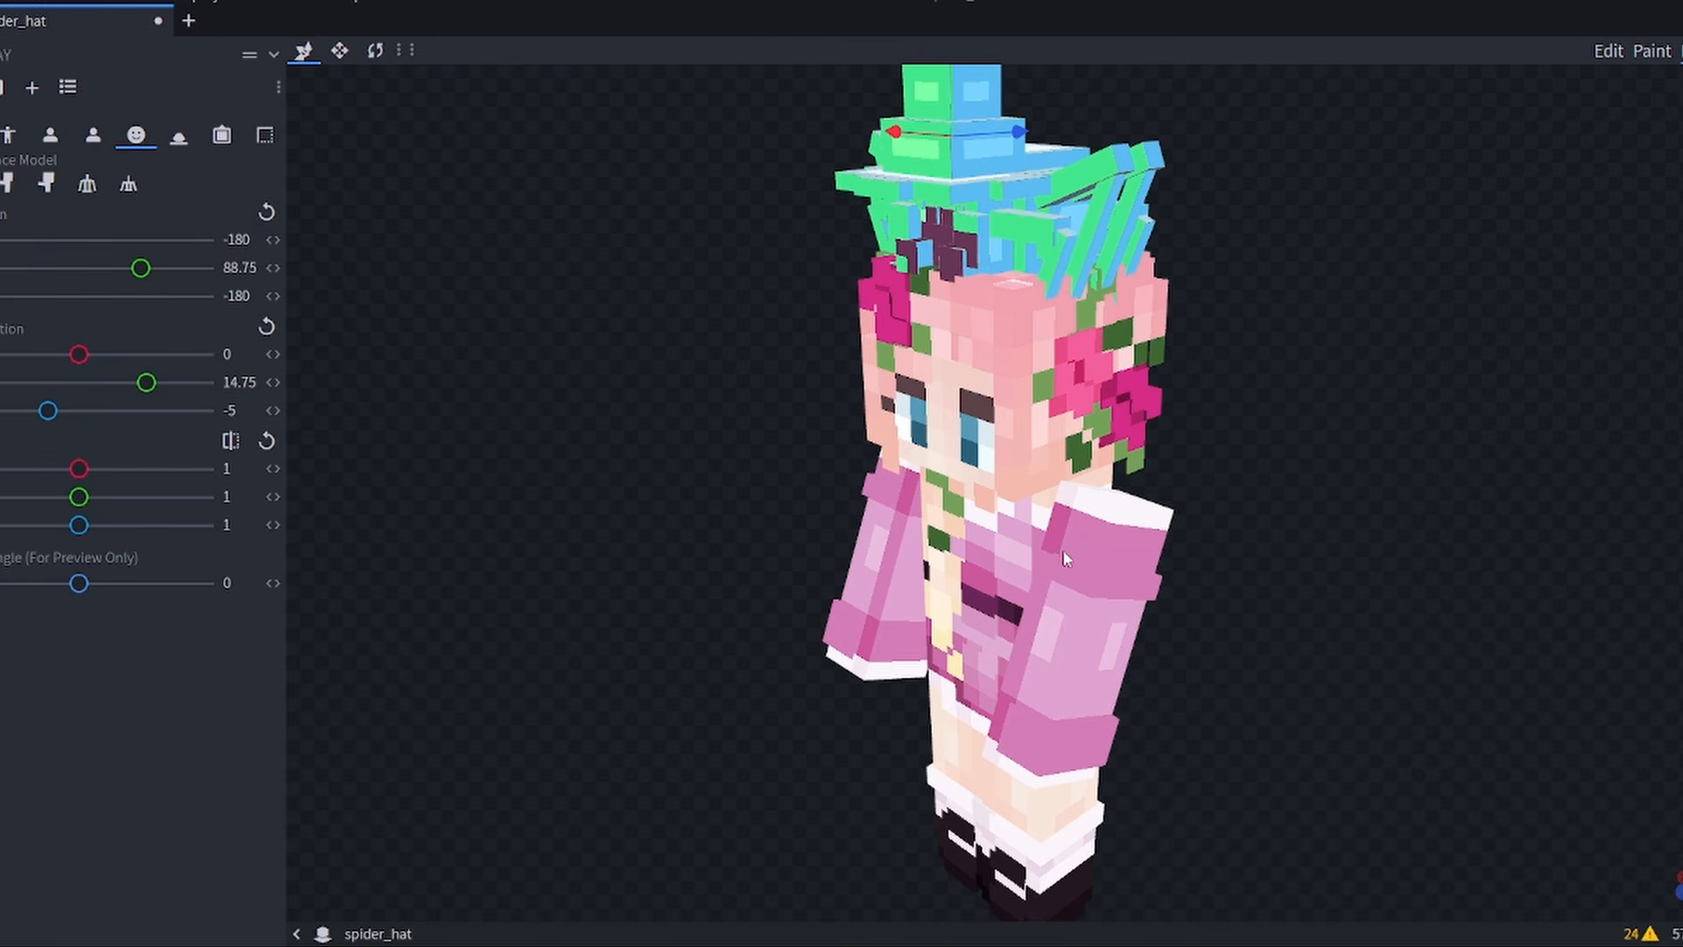
pyautogui.moveTo(1266, 612)
pyautogui.mouseDown()
pyautogui.moveTo(1049, 664)
pyautogui.moveTo(1416, 657)
pyautogui.mouseUp()
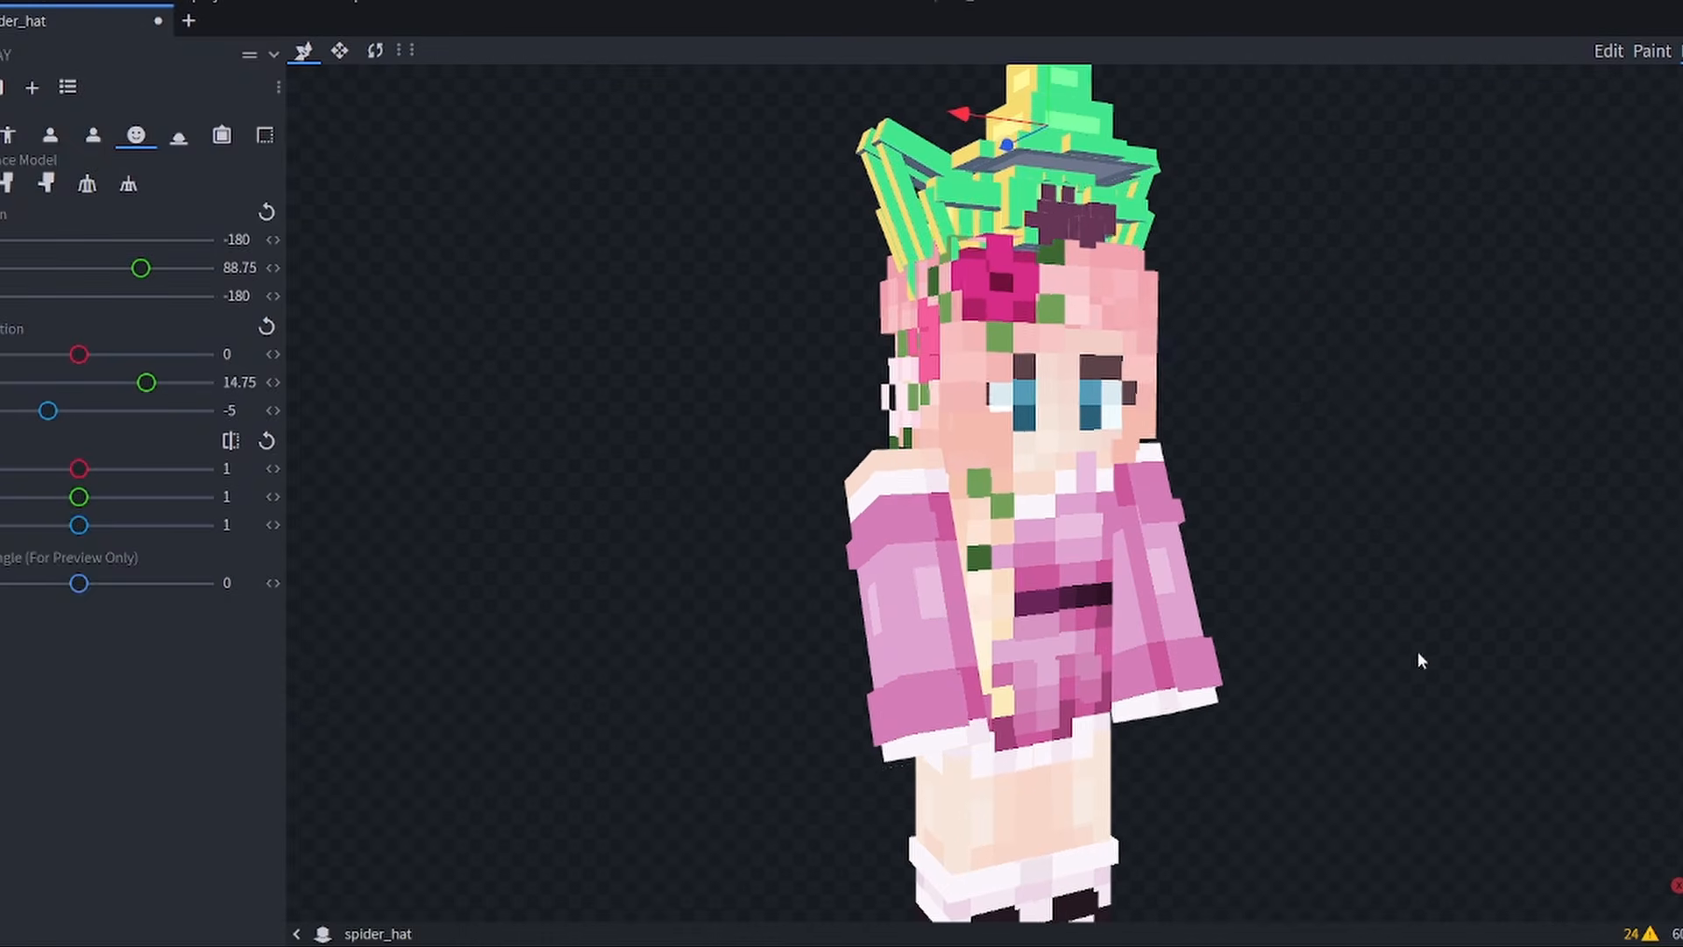
pyautogui.moveTo(1334, 602); pyautogui.dragTo(1097, 570)
pyautogui.click(1597, 50)
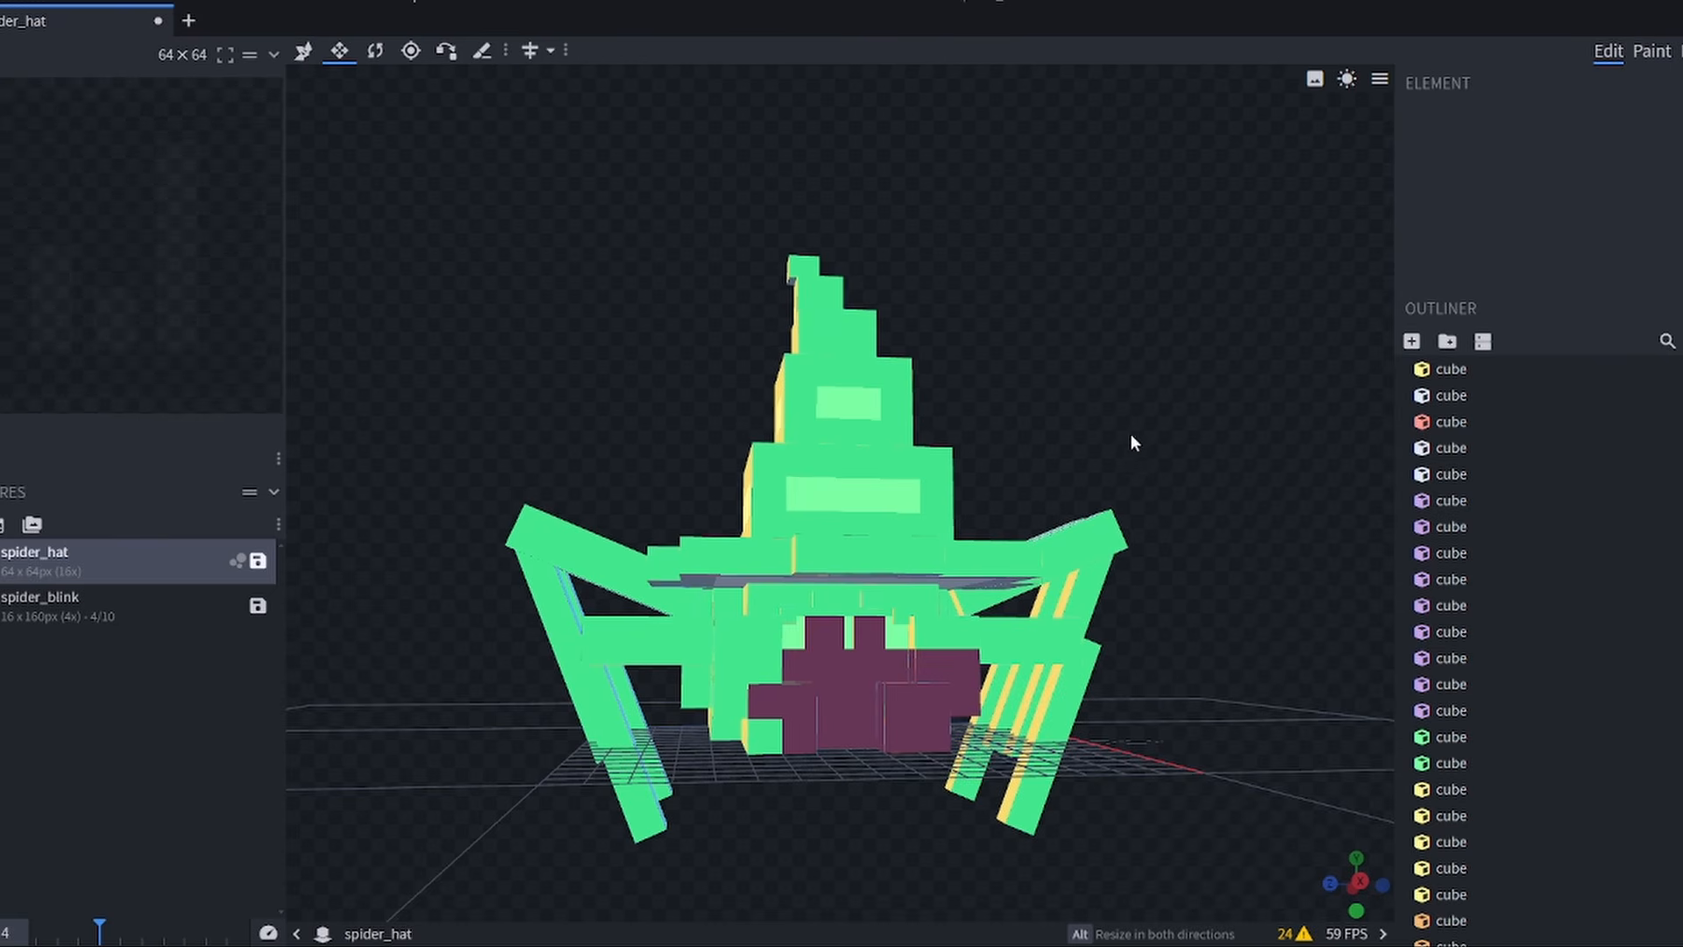
pyautogui.moveTo(1129, 433); pyautogui.dragTo(1055, 509)
pyautogui.click(811, 640)
pyautogui.moveTo(1108, 561); pyautogui.dragTo(1070, 565)
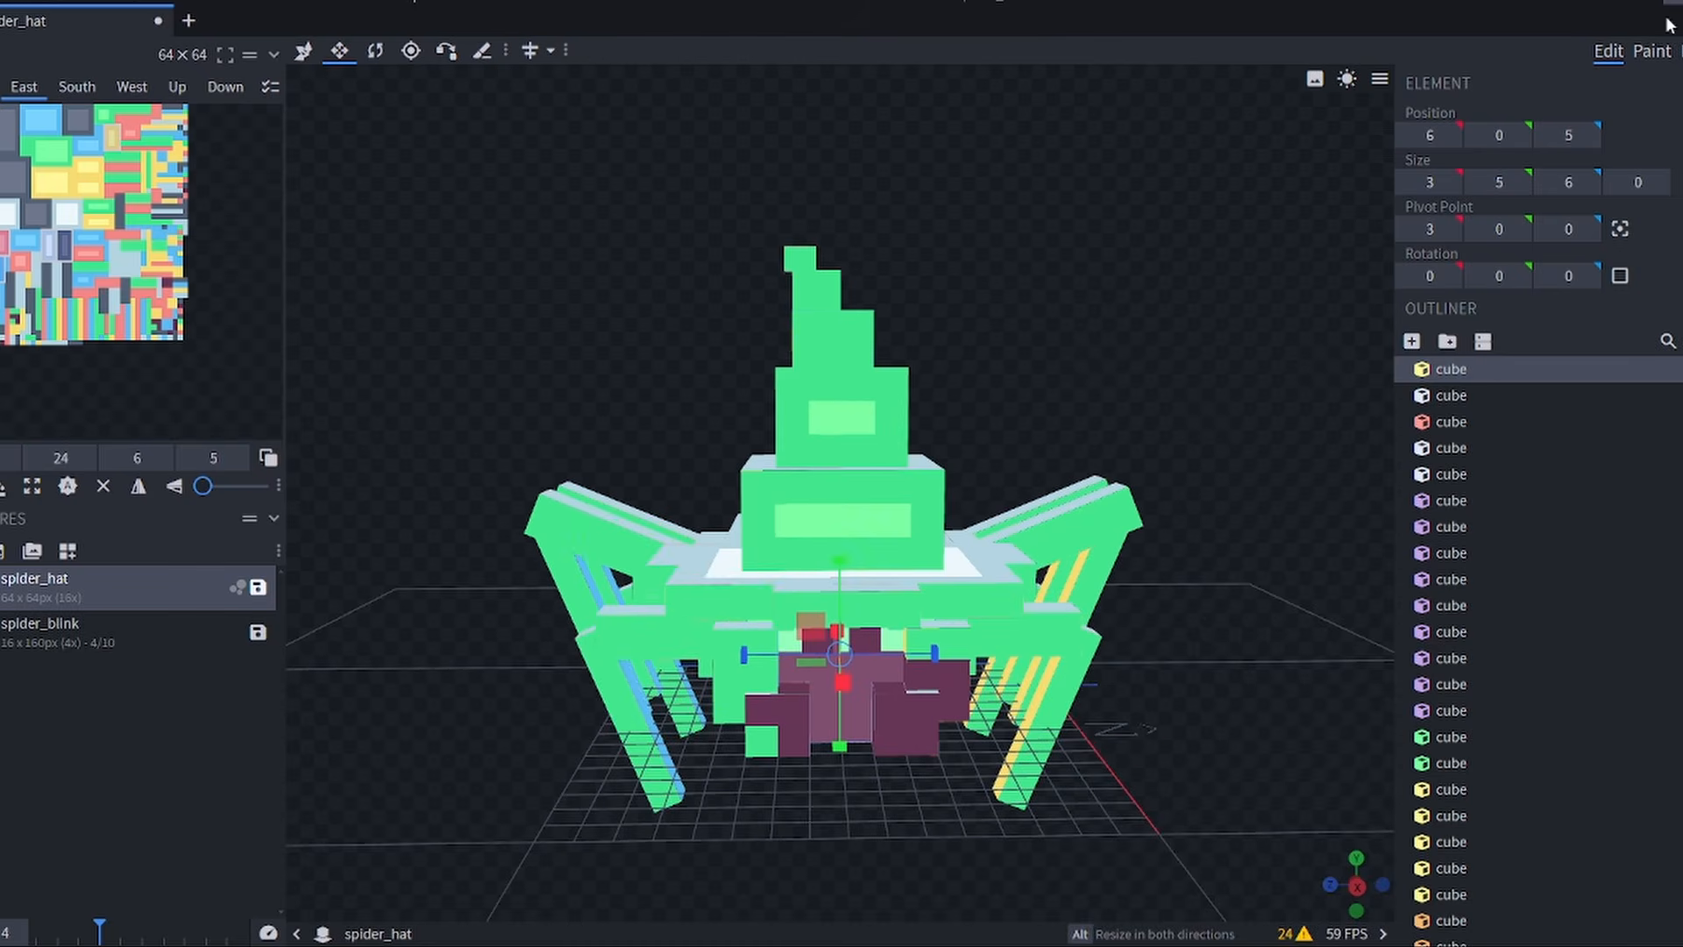
pyautogui.press('2')
pyautogui.moveTo(741, 675)
pyautogui.mouseDown()
pyautogui.moveTo(631, 605)
pyautogui.moveTo(771, 644)
pyautogui.mouseUp()
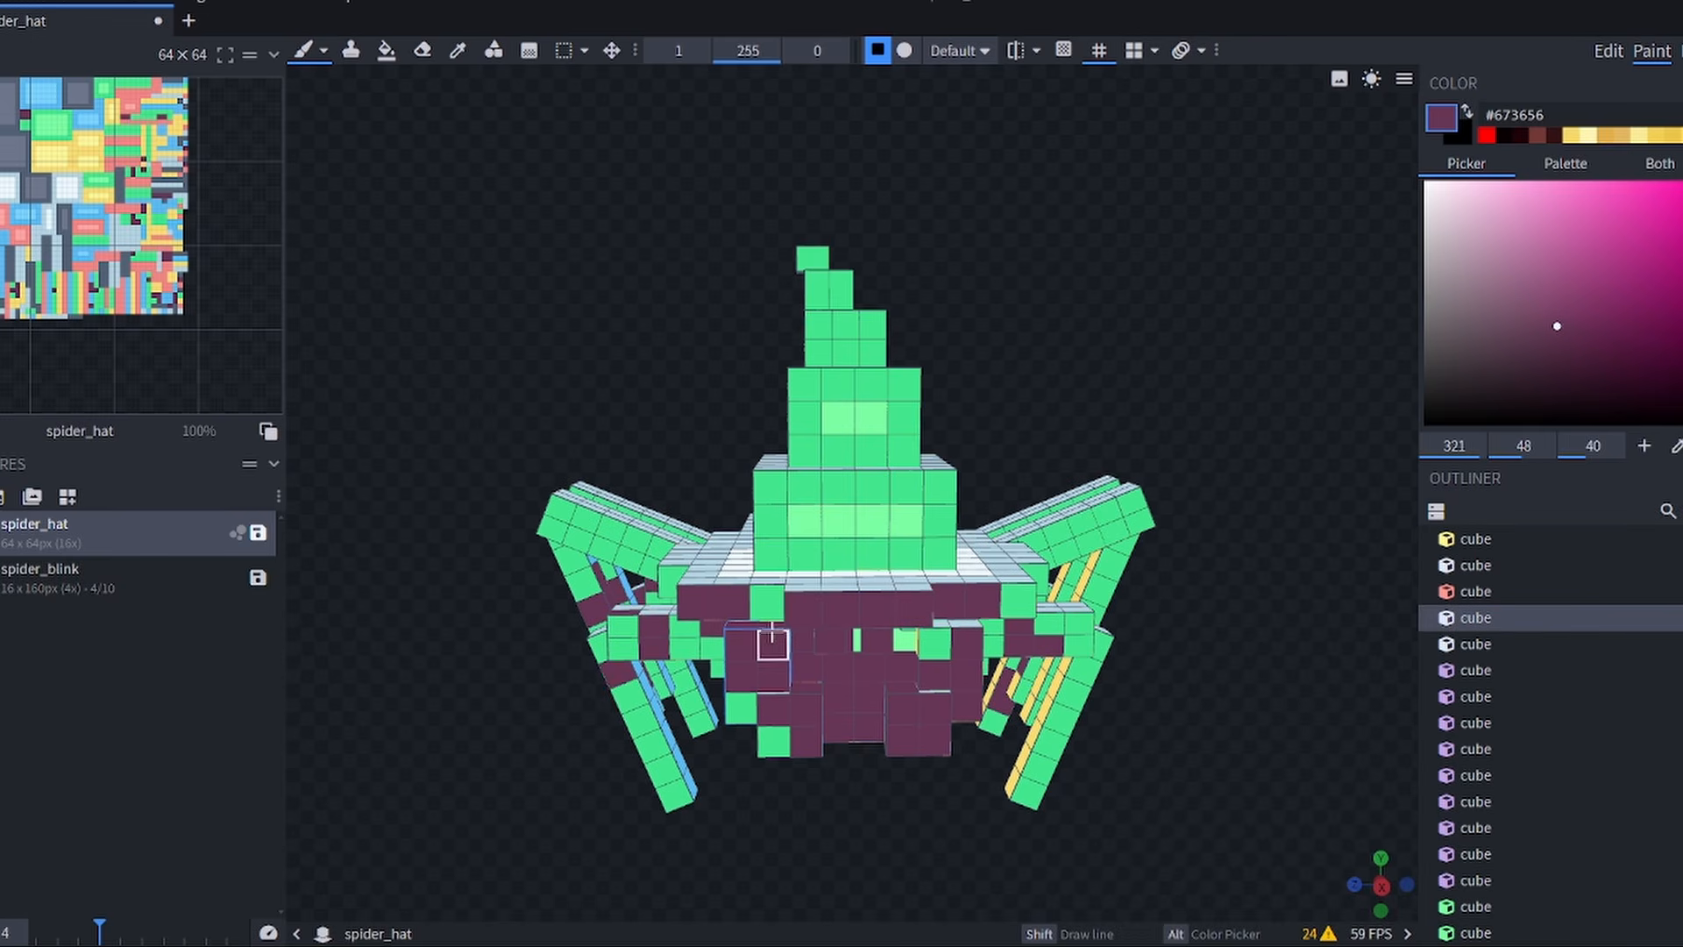
# Cover the whole spider and hat in #673656 with a square brush of size 36.
pyautogui.click(324, 50)
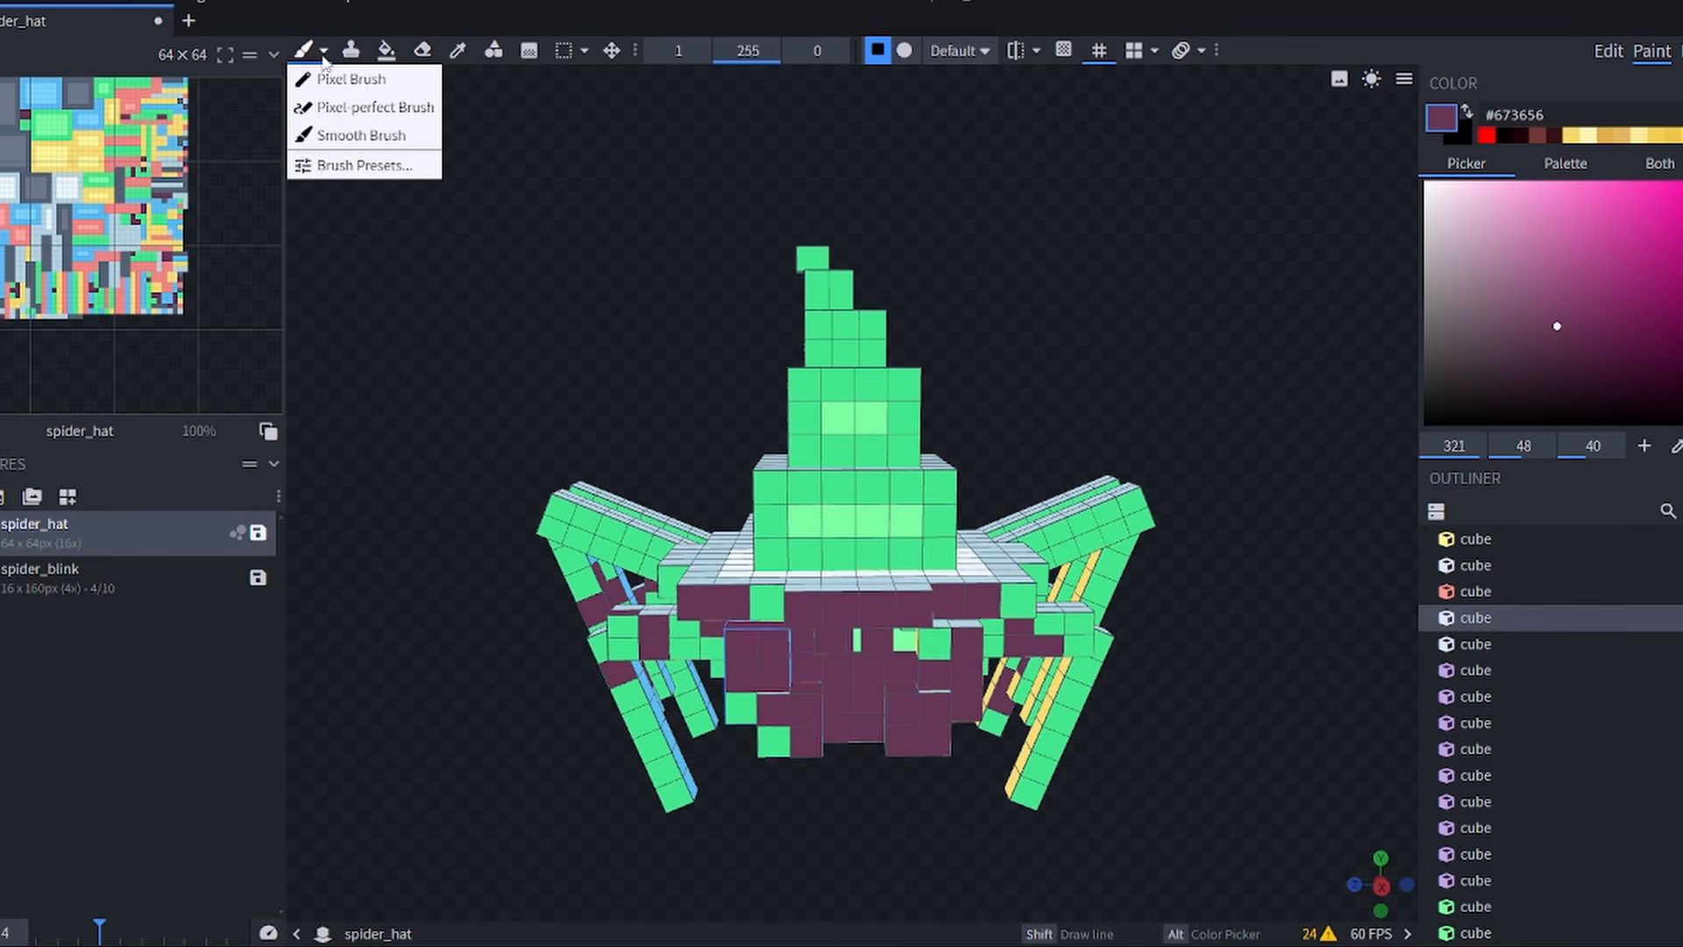
pyautogui.click(359, 131)
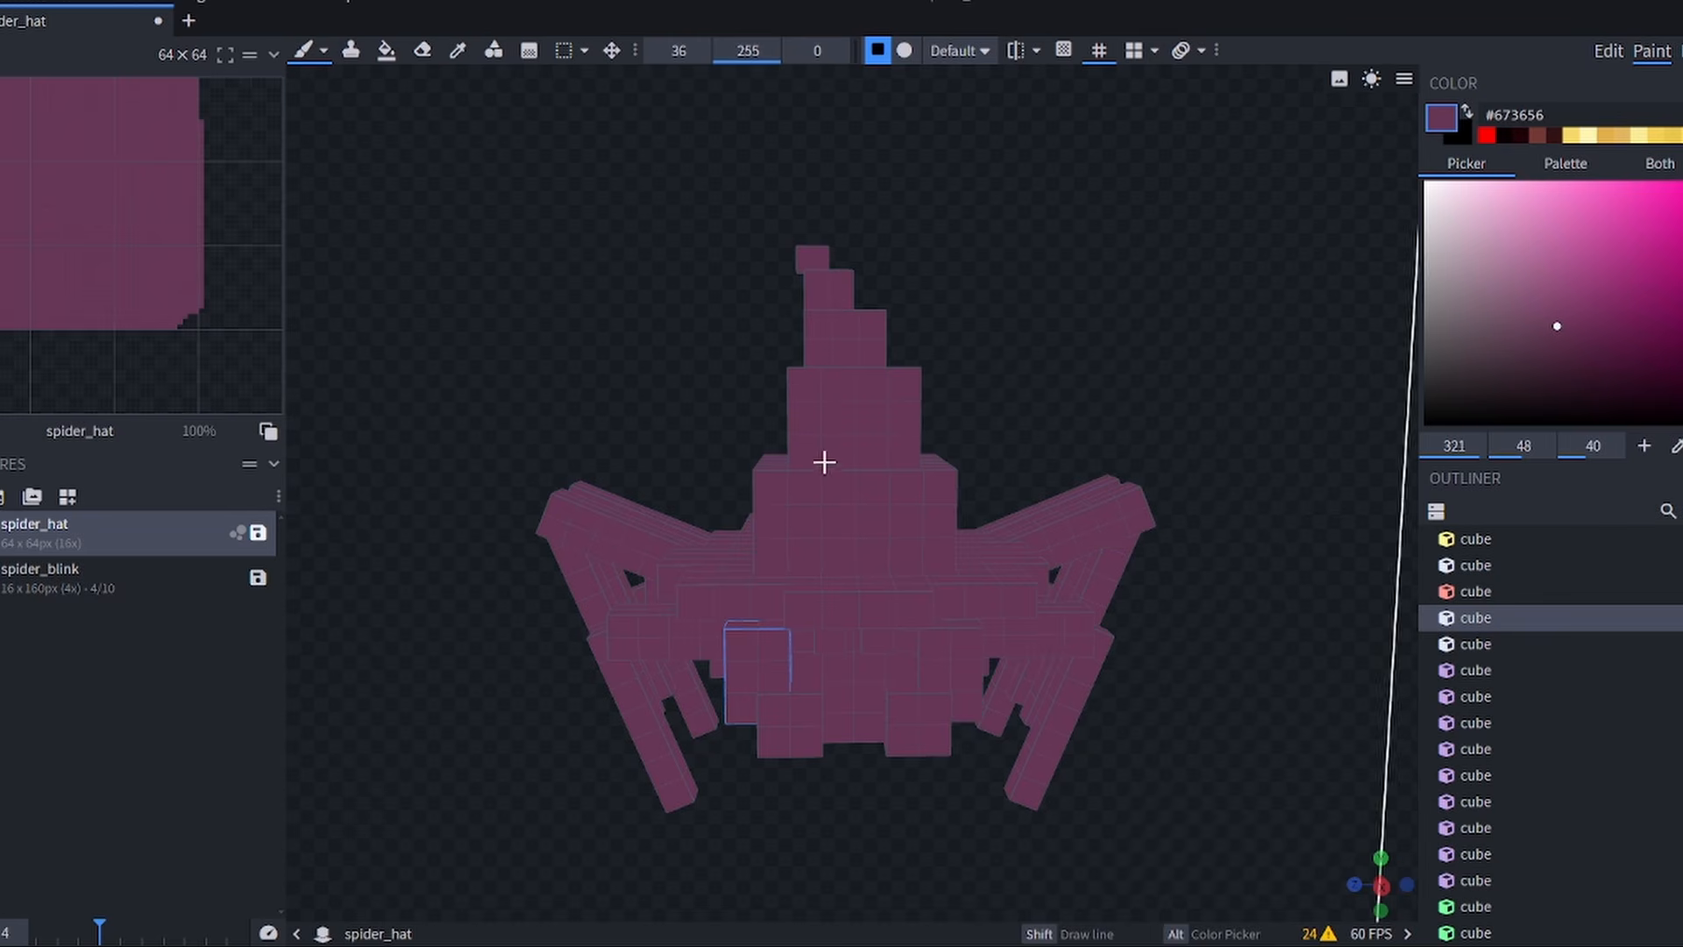
pyautogui.moveTo(819, 462)
pyautogui.mouseDown()
pyautogui.moveTo(988, 506)
pyautogui.moveTo(1108, 416)
pyautogui.moveTo(1123, 477)
pyautogui.moveTo(1292, 455)
pyautogui.moveTo(955, 477)
pyautogui.moveTo(485, 786)
pyautogui.mouseUp()
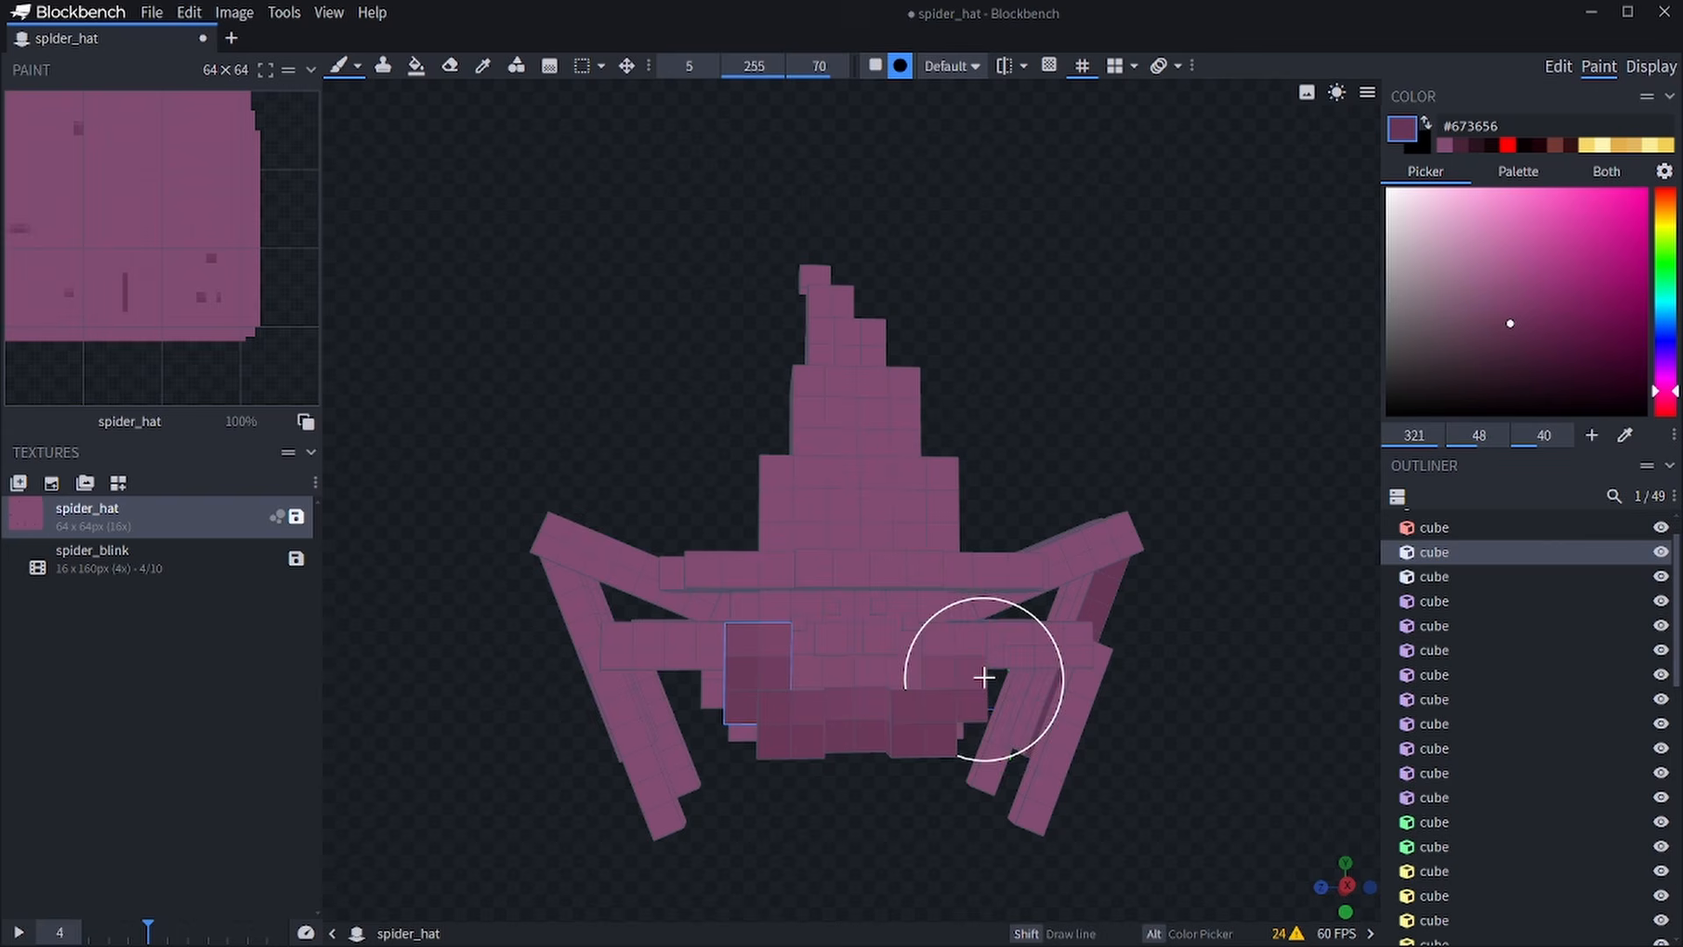
# Shade the spider's face and underside with #673656 using a round size 5 brush at softness 70, and preview it on the player.
pyautogui.moveTo(983, 677)
pyautogui.mouseDown()
pyautogui.moveTo(939, 601)
pyautogui.moveTo(736, 609)
pyautogui.mouseUp()
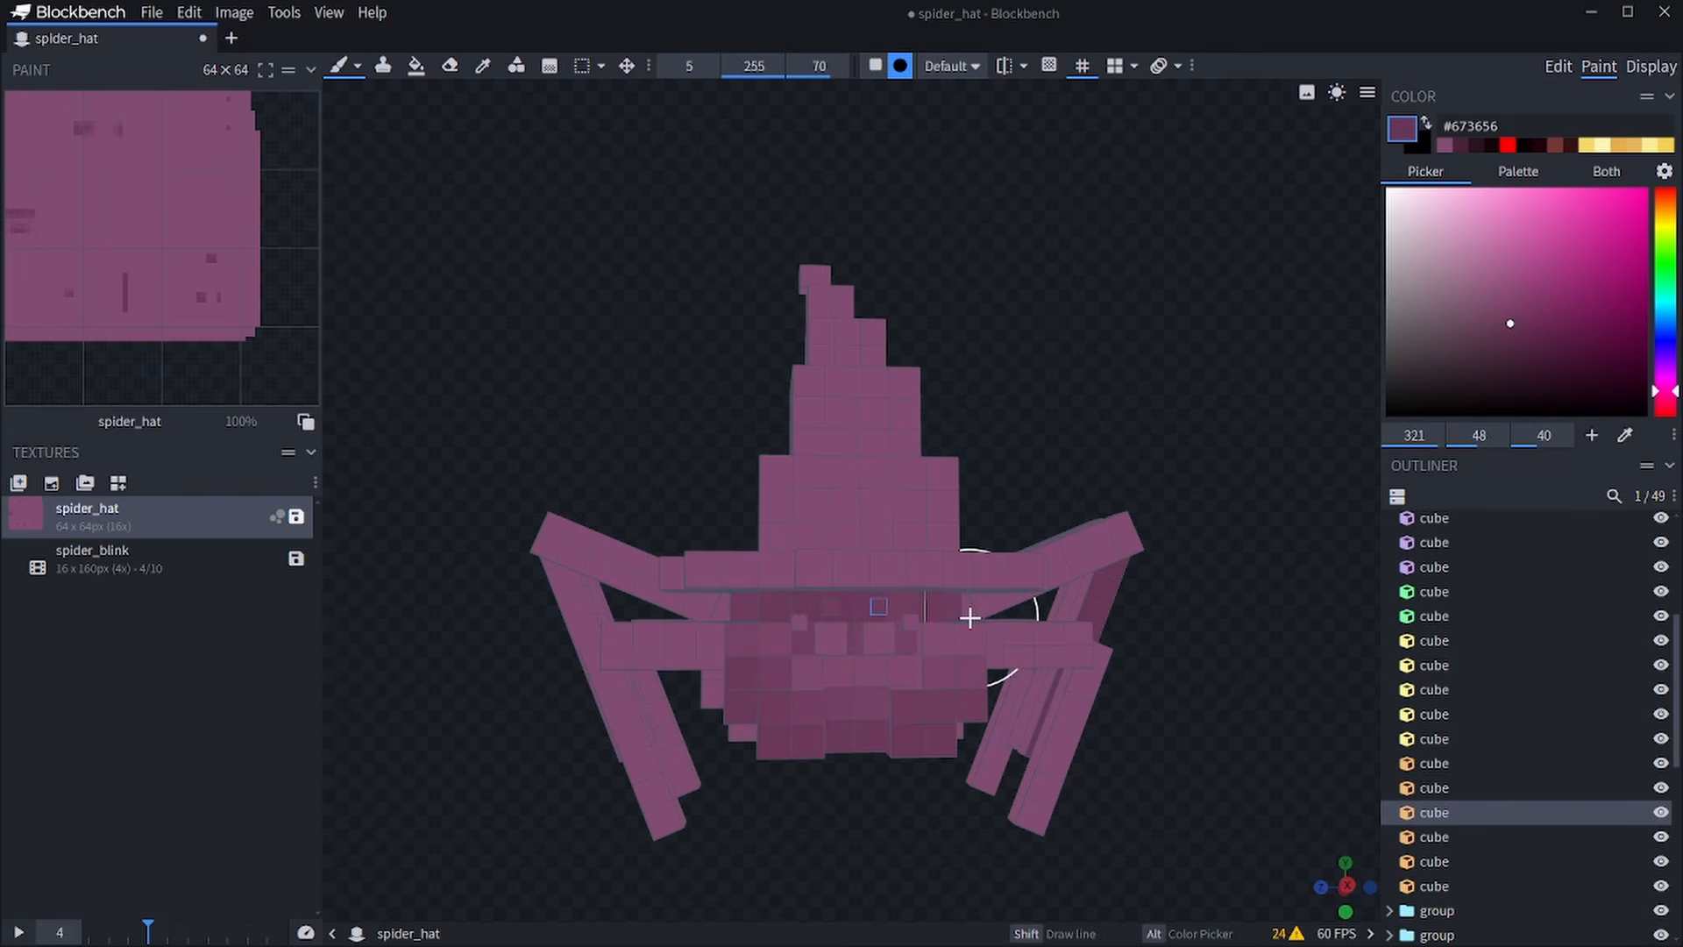
pyautogui.moveTo(970, 618); pyautogui.dragTo(744, 593)
pyautogui.moveTo(777, 676)
pyautogui.mouseDown()
pyautogui.moveTo(955, 795)
pyautogui.moveTo(860, 602)
pyautogui.moveTo(920, 744)
pyautogui.moveTo(898, 744)
pyautogui.moveTo(722, 455)
pyautogui.moveTo(831, 631)
pyautogui.moveTo(538, 345)
pyautogui.moveTo(995, 661)
pyautogui.mouseUp()
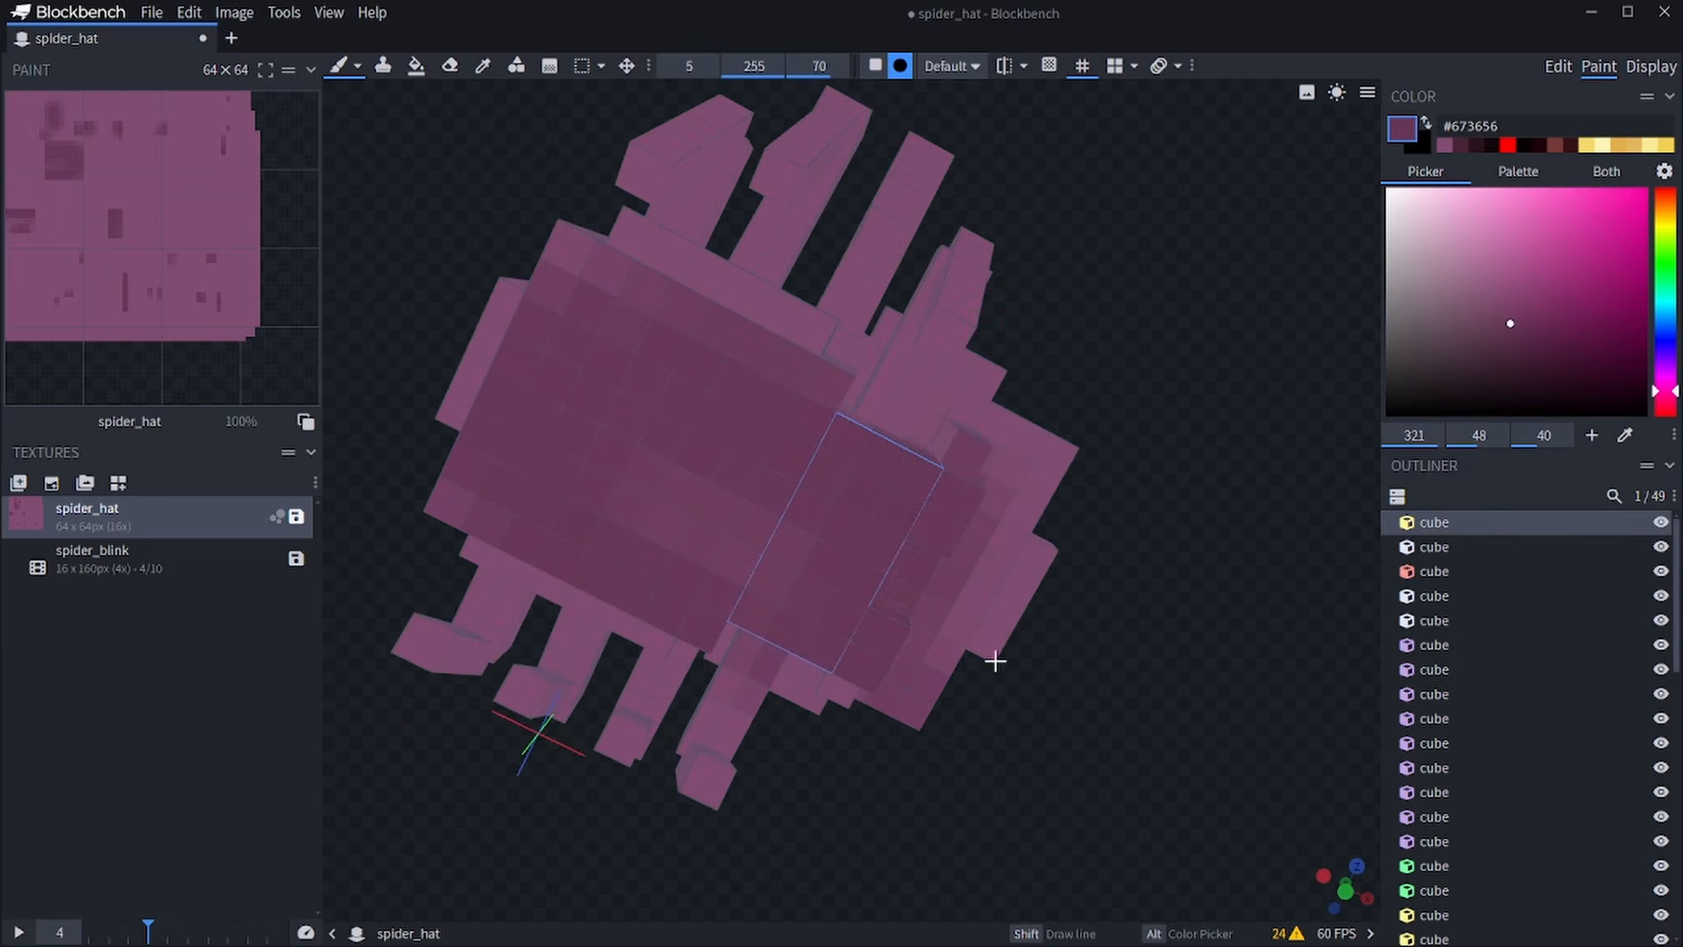
pyautogui.click(1650, 66)
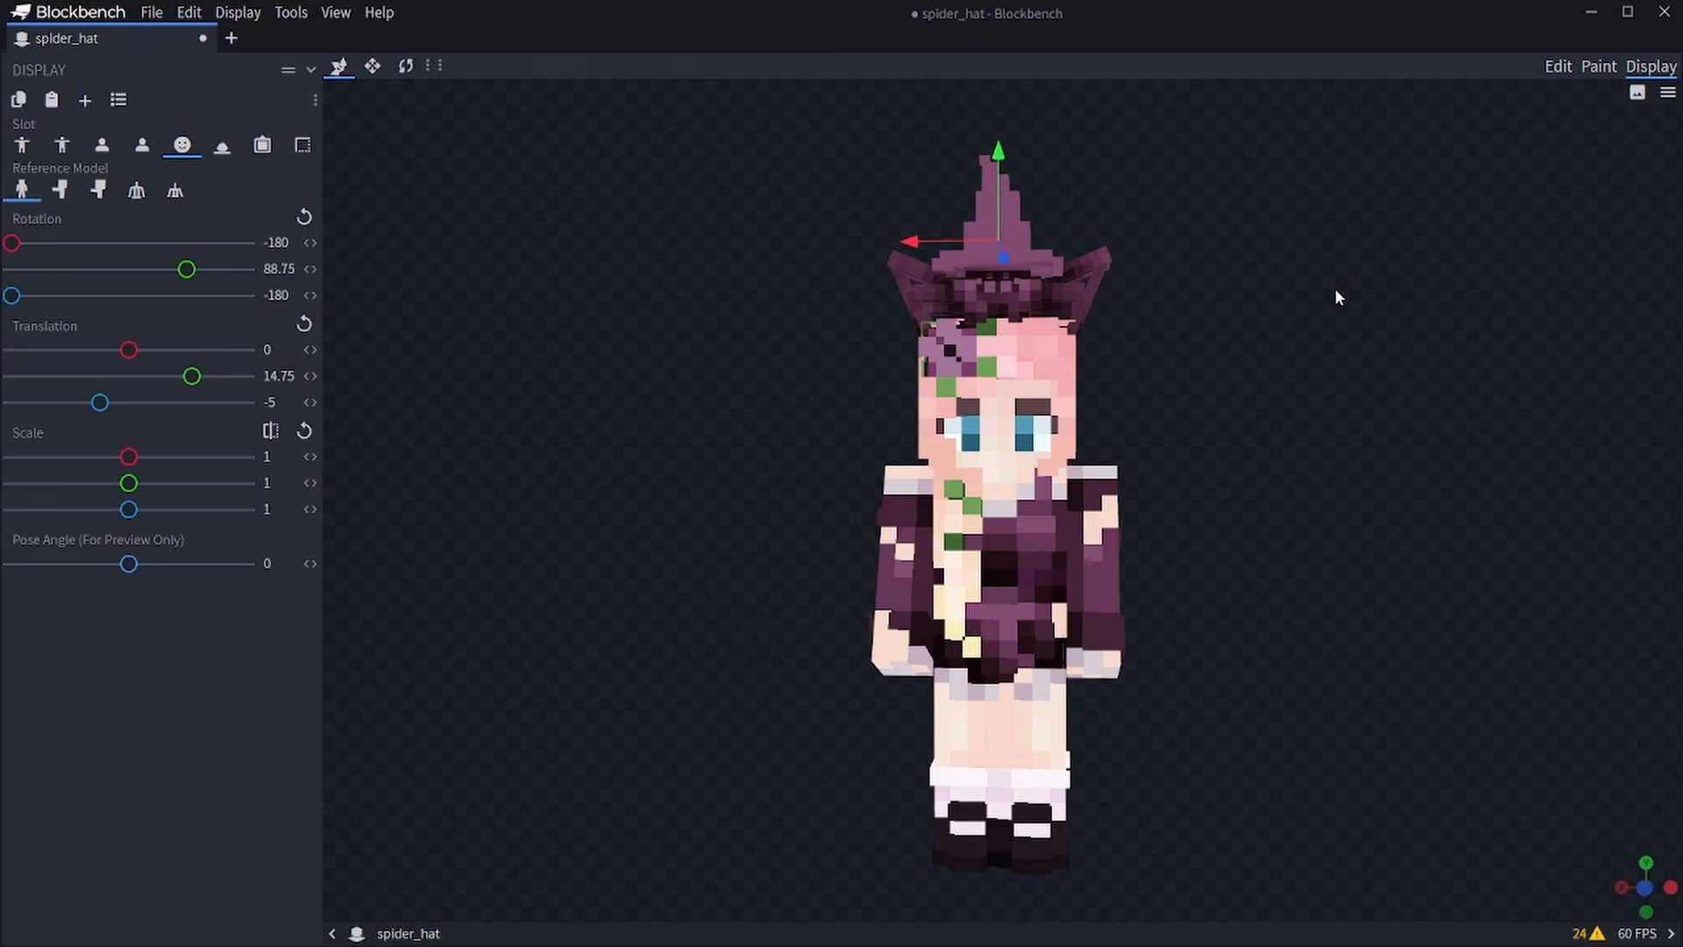
pyautogui.scroll(1, 1007, 624)
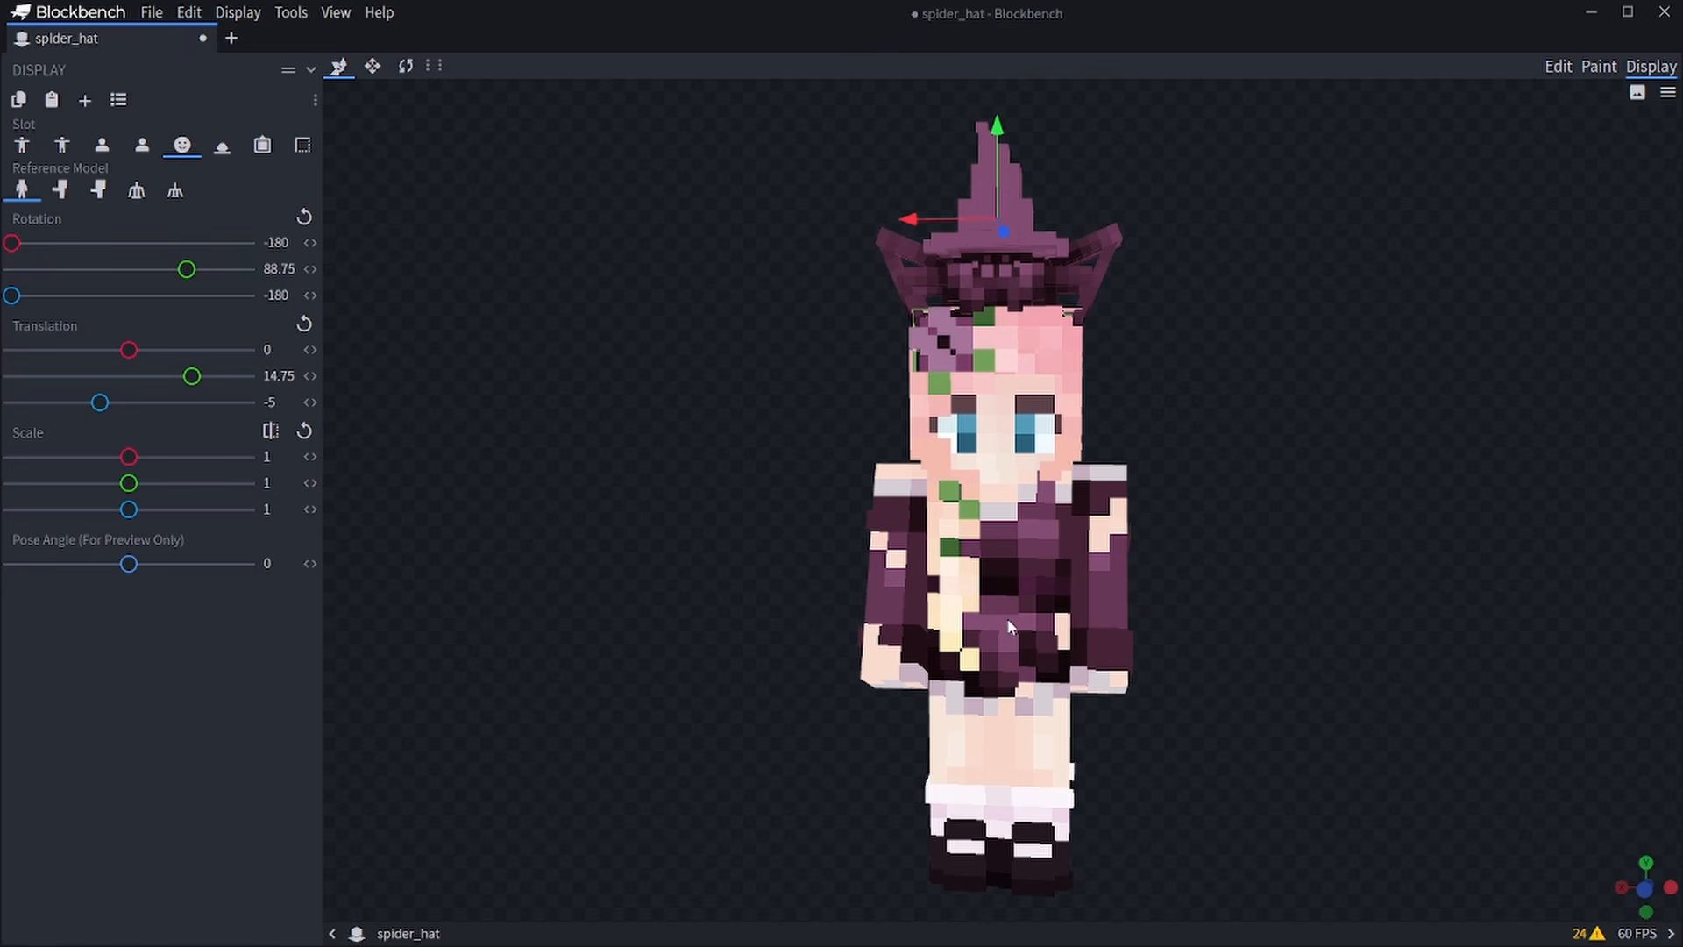
# Paint the front faces of all six eyes #fbf5fa with a size 1 brush and preview them on the player figure.
pyautogui.click(1598, 77)
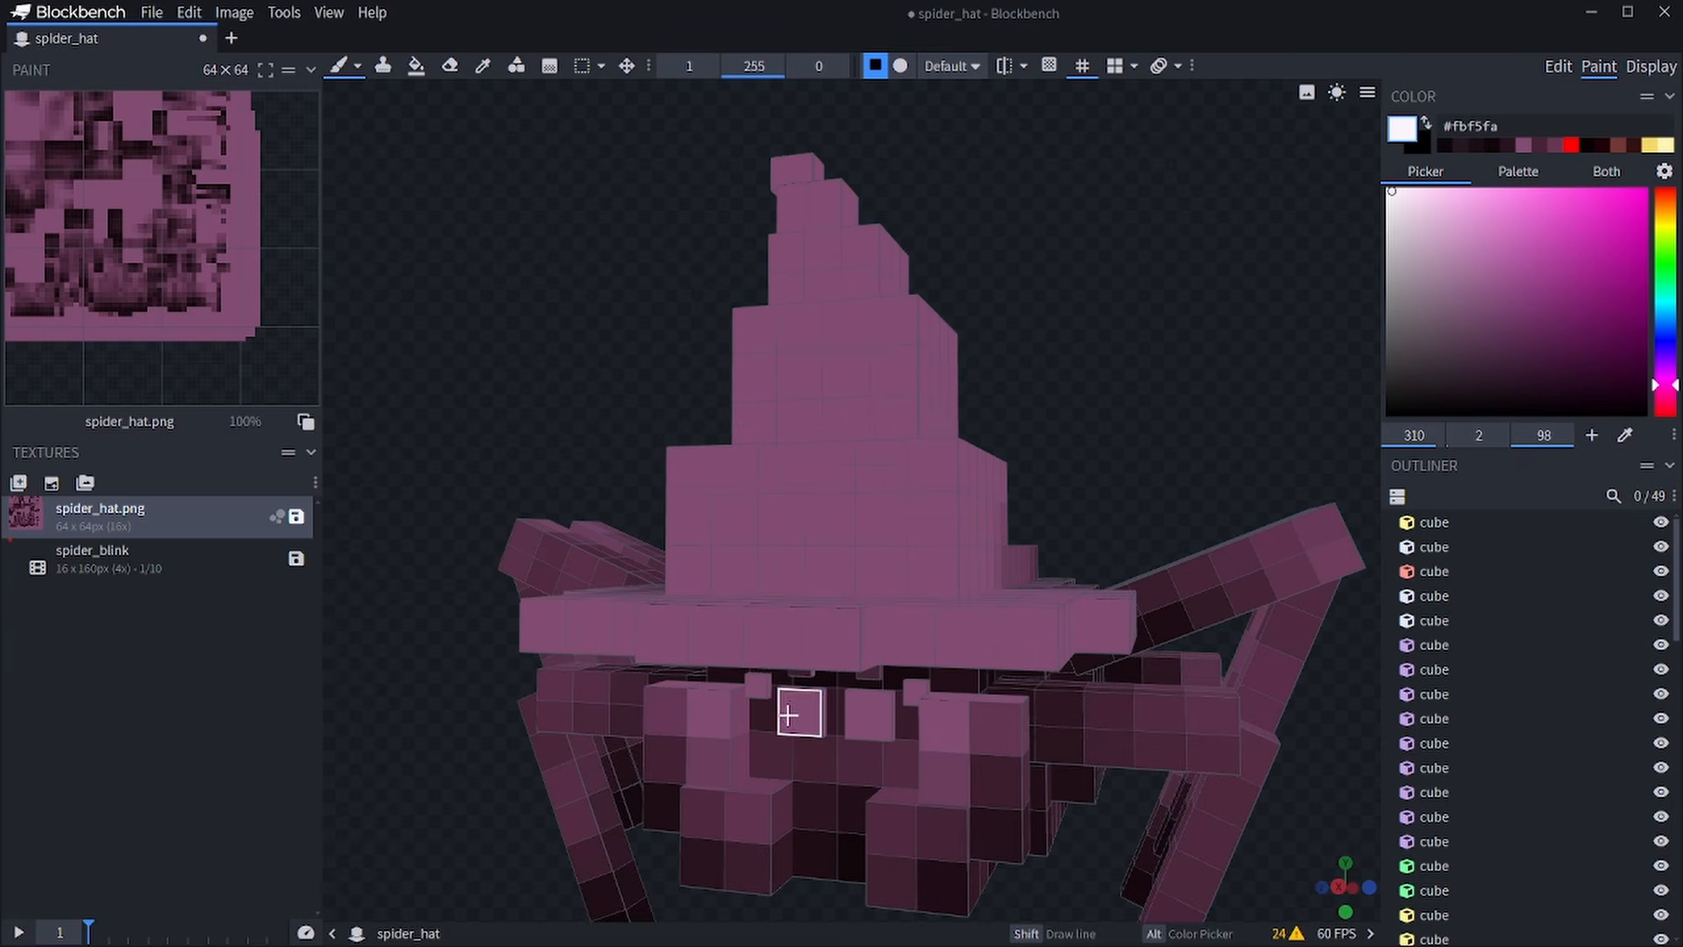
pyautogui.click(789, 714)
pyautogui.click(865, 608)
pyautogui.scroll(-3, 1082, 676)
pyautogui.scroll(4, 866, 642)
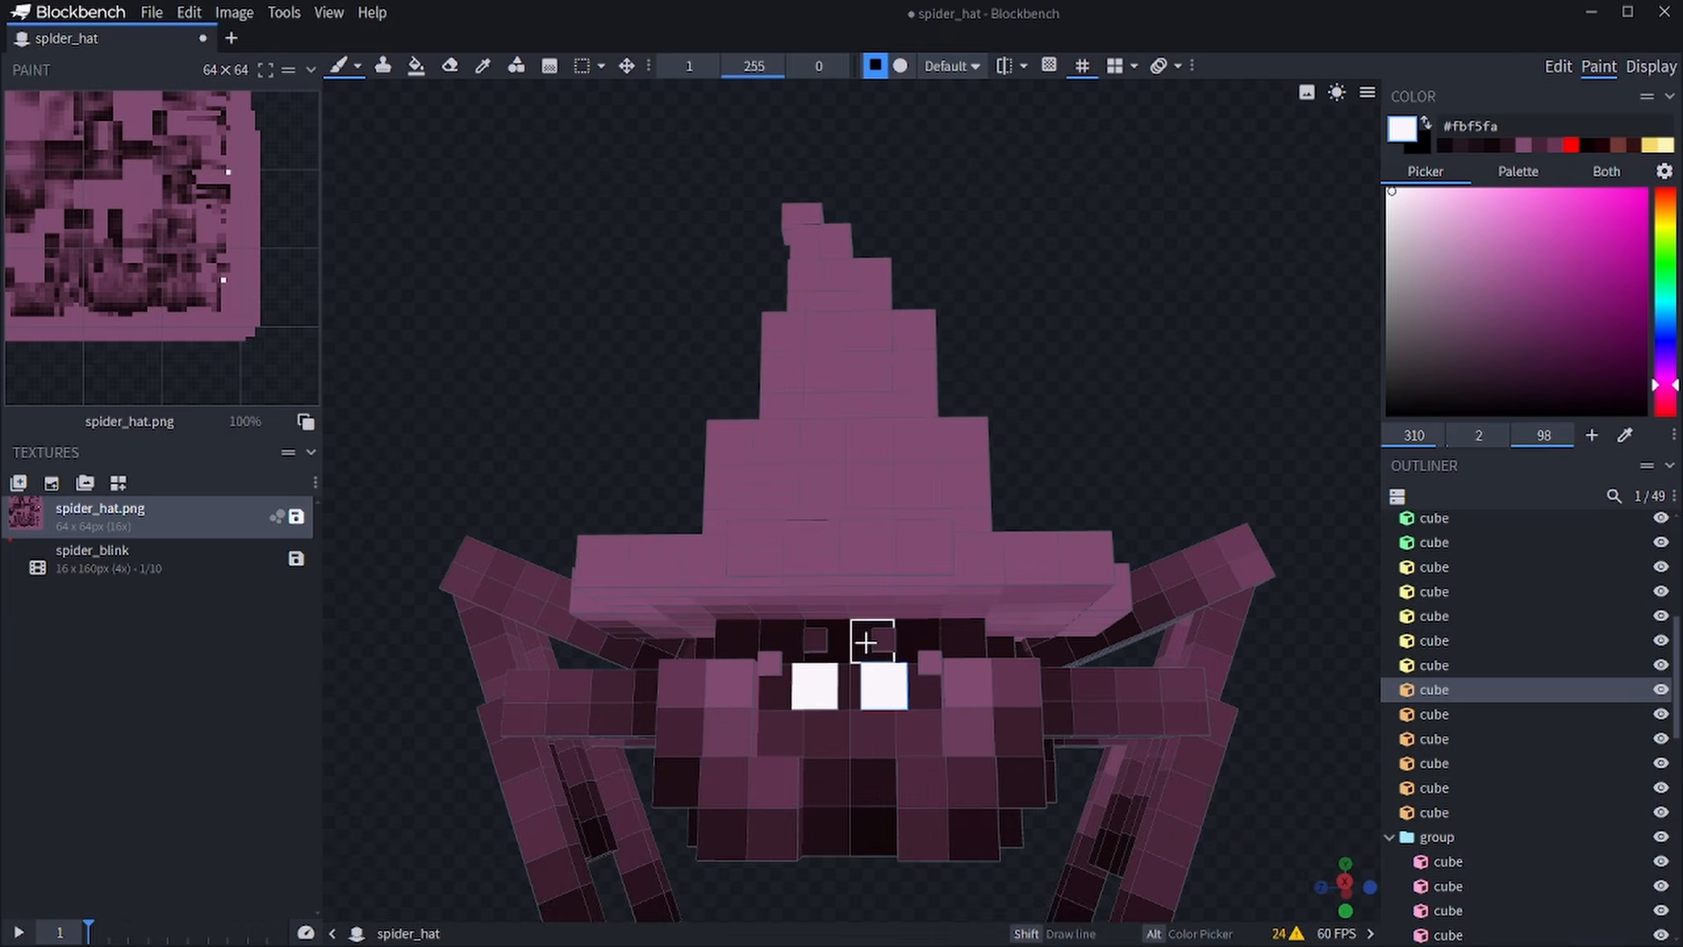
pyautogui.click(882, 640)
pyautogui.click(816, 639)
pyautogui.click(770, 663)
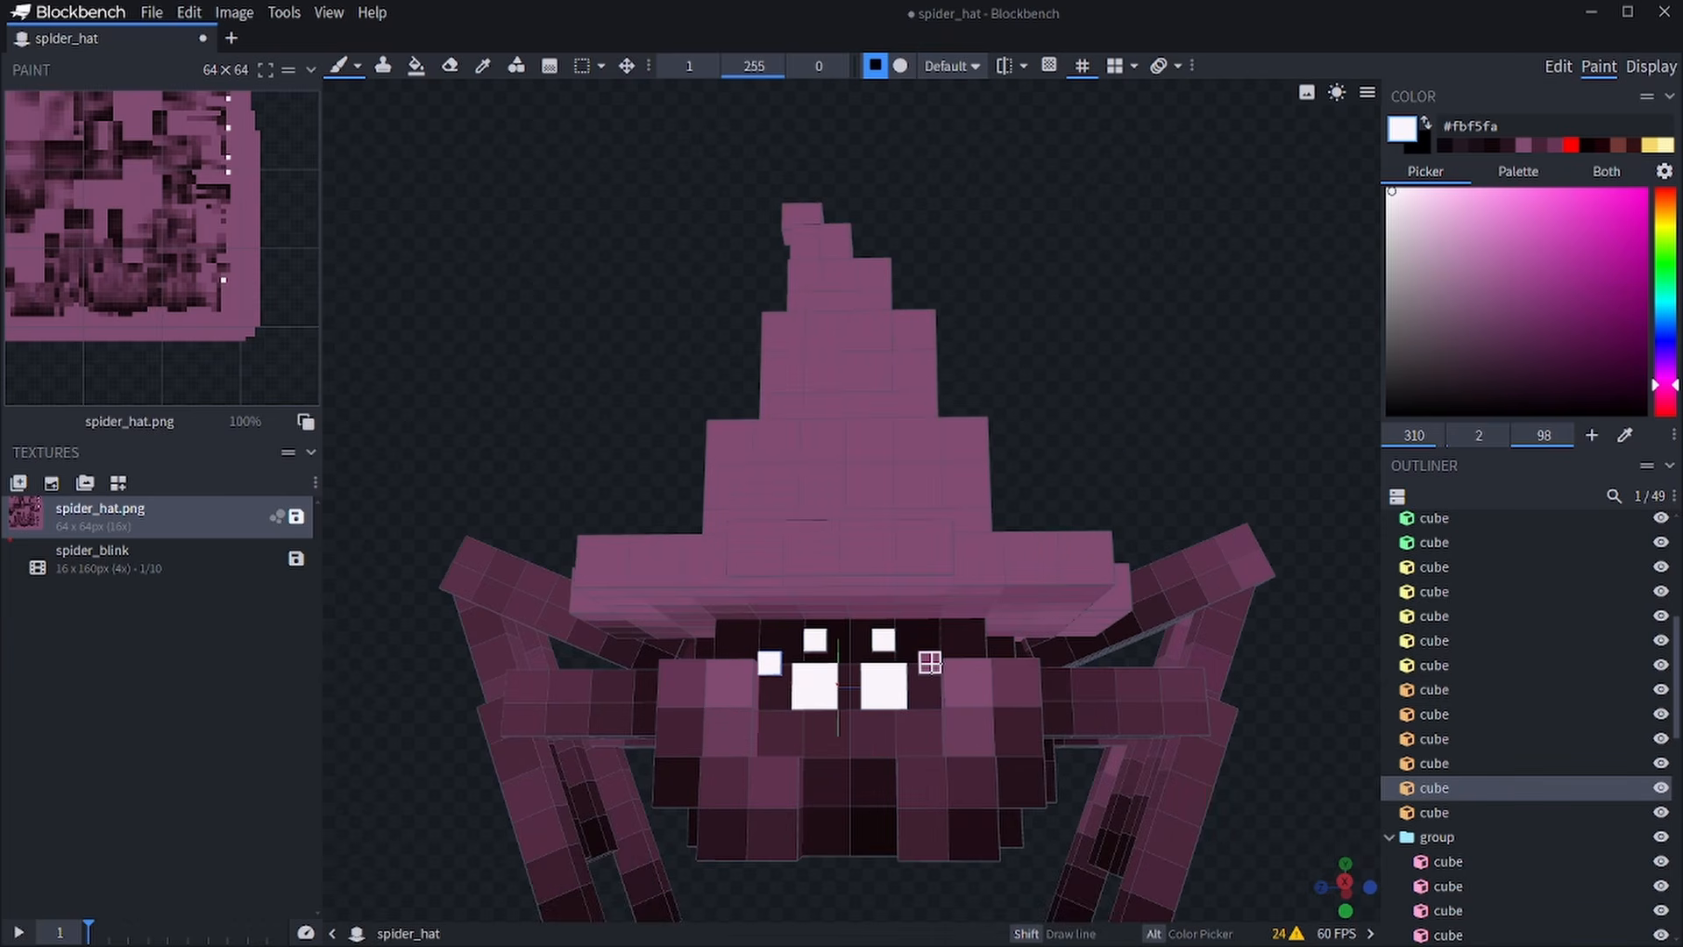
pyautogui.click(930, 663)
pyautogui.click(1650, 67)
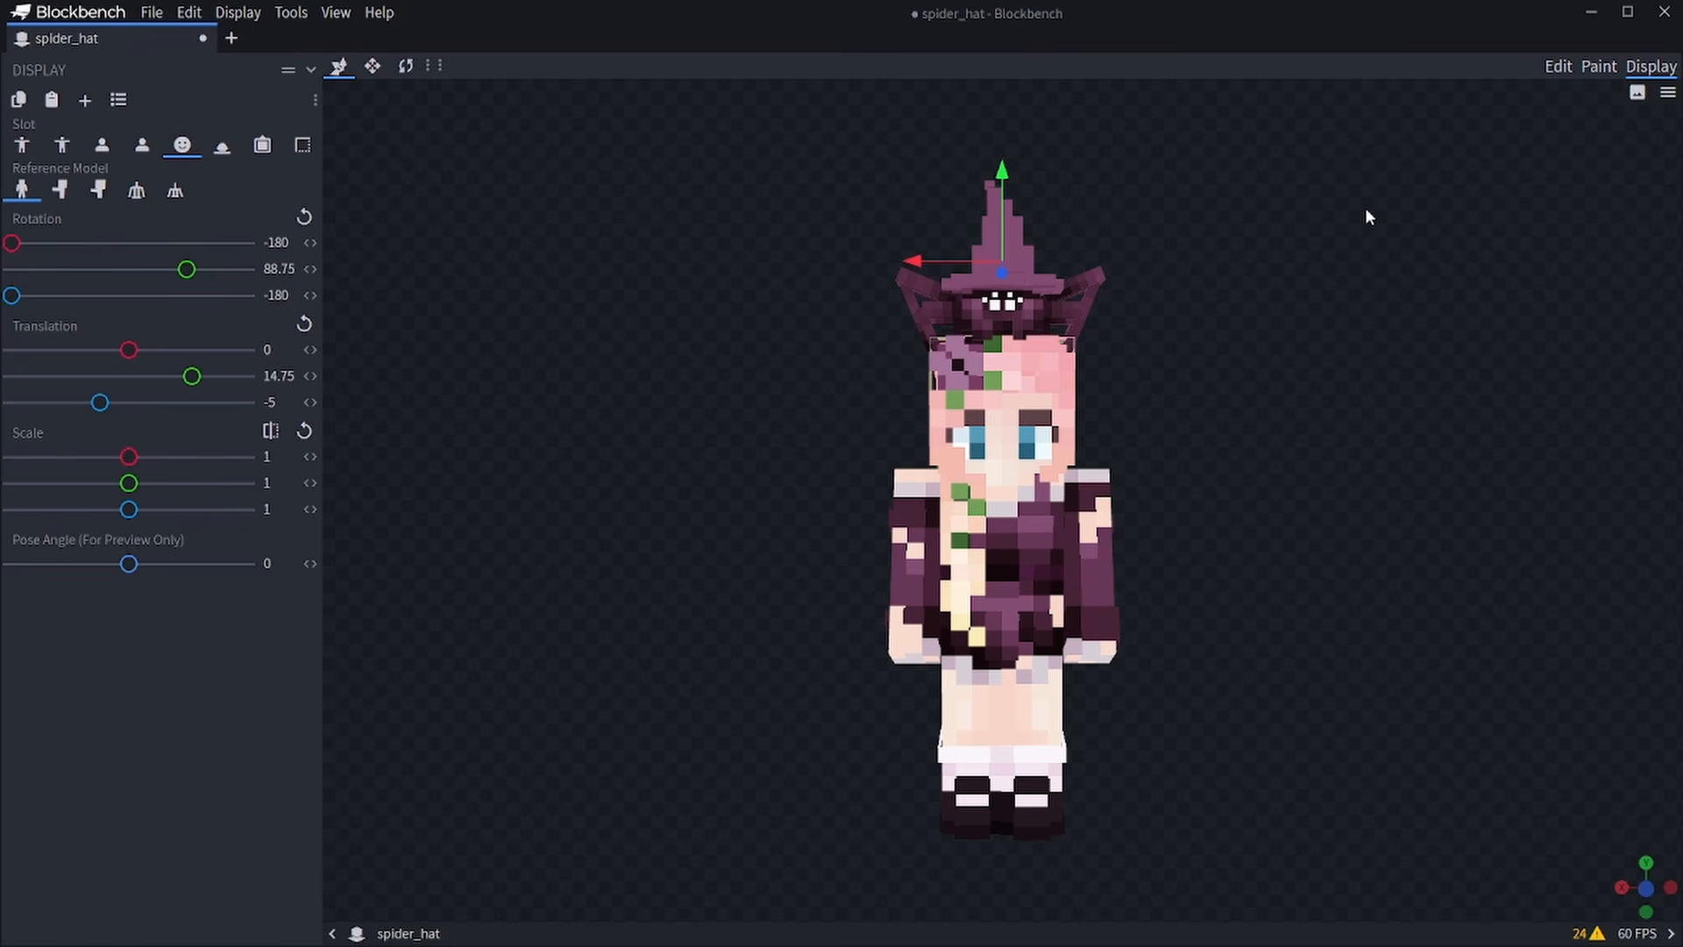
pyautogui.scroll(2, 1366, 209)
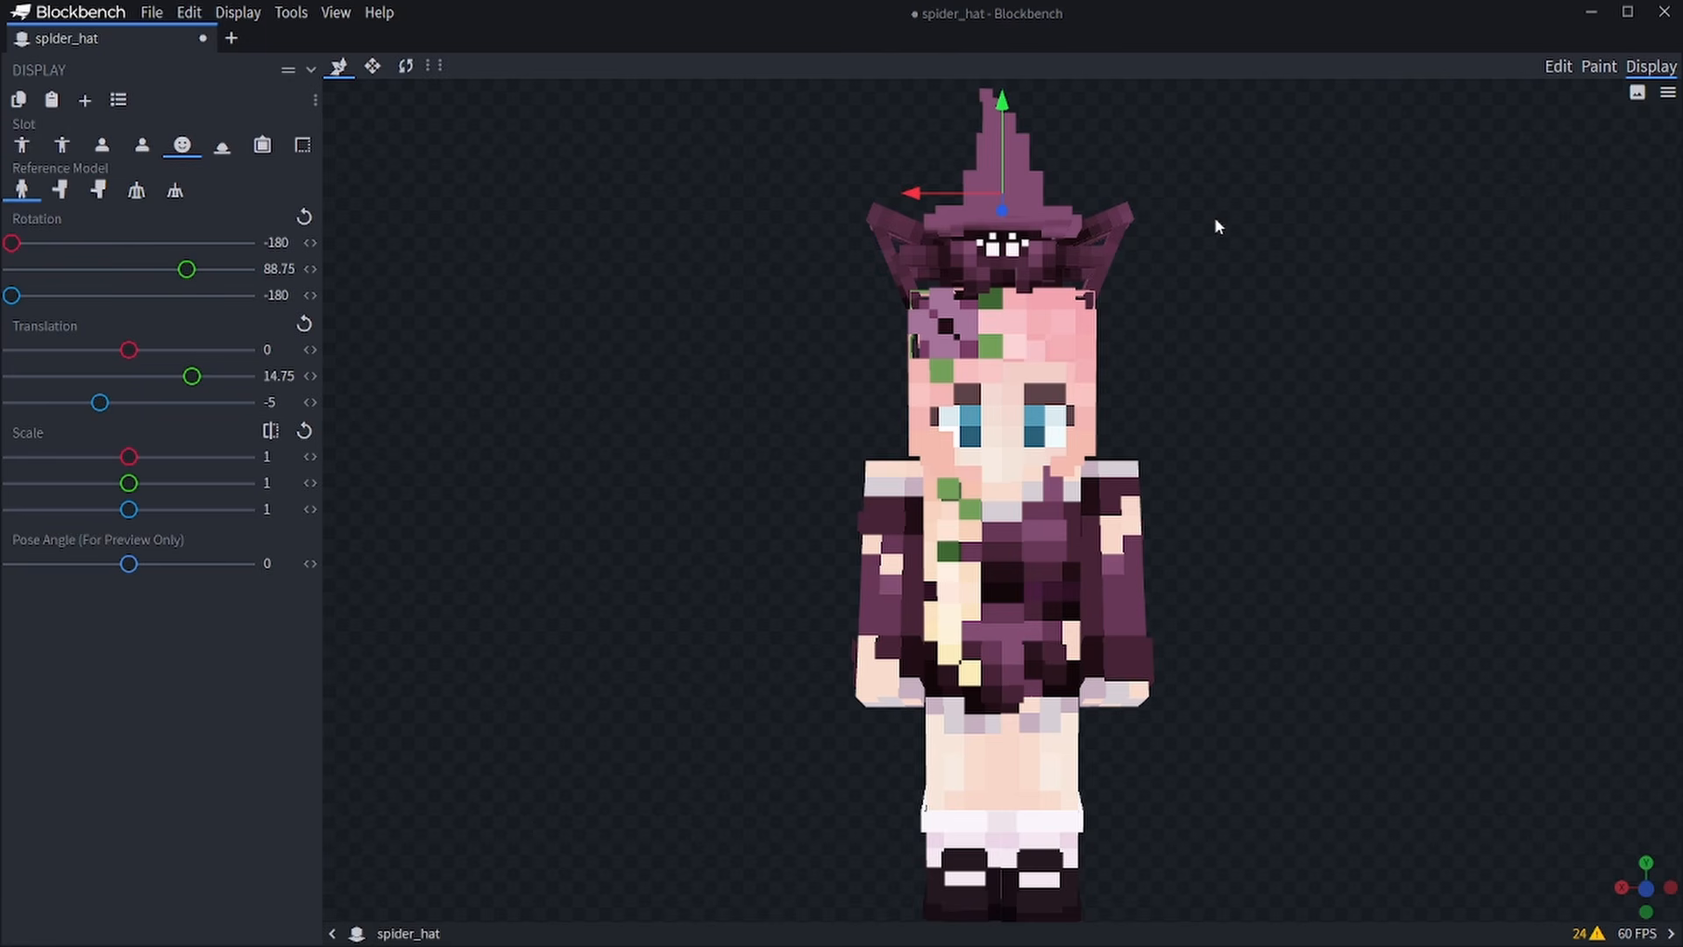
pyautogui.scroll(2, 1215, 219)
pyautogui.scroll(-2, 1215, 219)
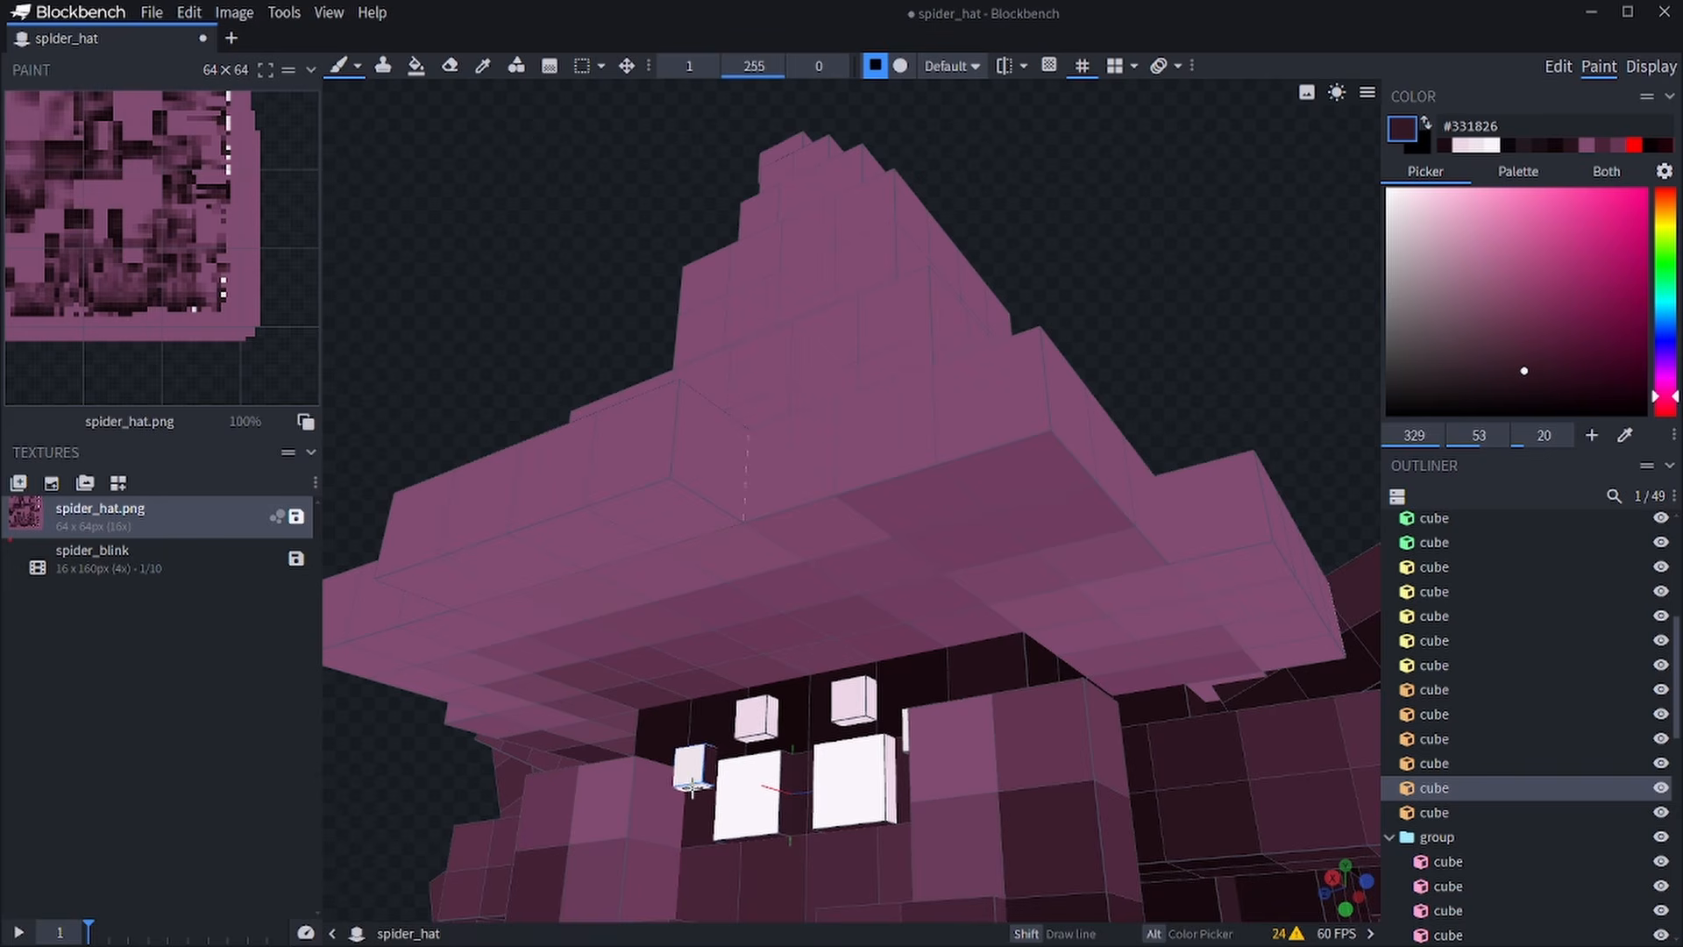
# Paint the side faces of the small and large eyes #331826.
pyautogui.click(765, 727)
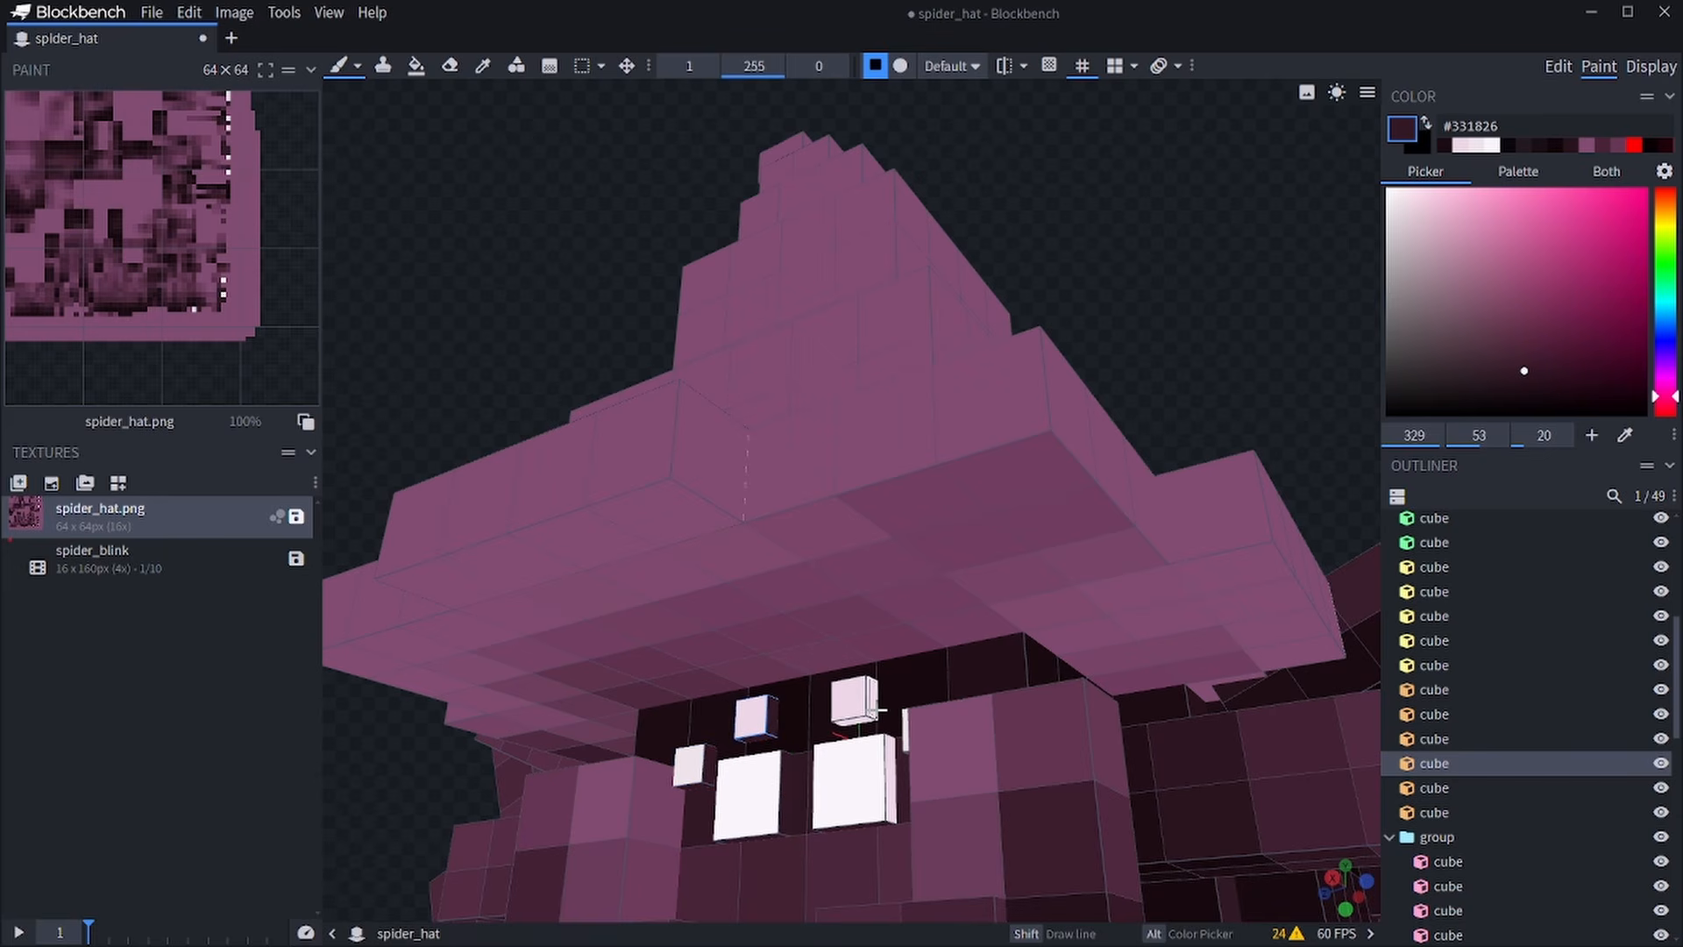
pyautogui.click(871, 706)
pyautogui.hotkey('ctrl', 'z')
pyautogui.click(864, 720)
pyautogui.click(891, 776)
pyautogui.moveTo(1243, 365)
pyautogui.mouseDown()
pyautogui.moveTo(1304, 368)
pyautogui.moveTo(1309, 345)
pyautogui.mouseUp()
pyautogui.click(980, 722)
pyautogui.moveTo(1119, 287); pyautogui.dragTo(1016, 409)
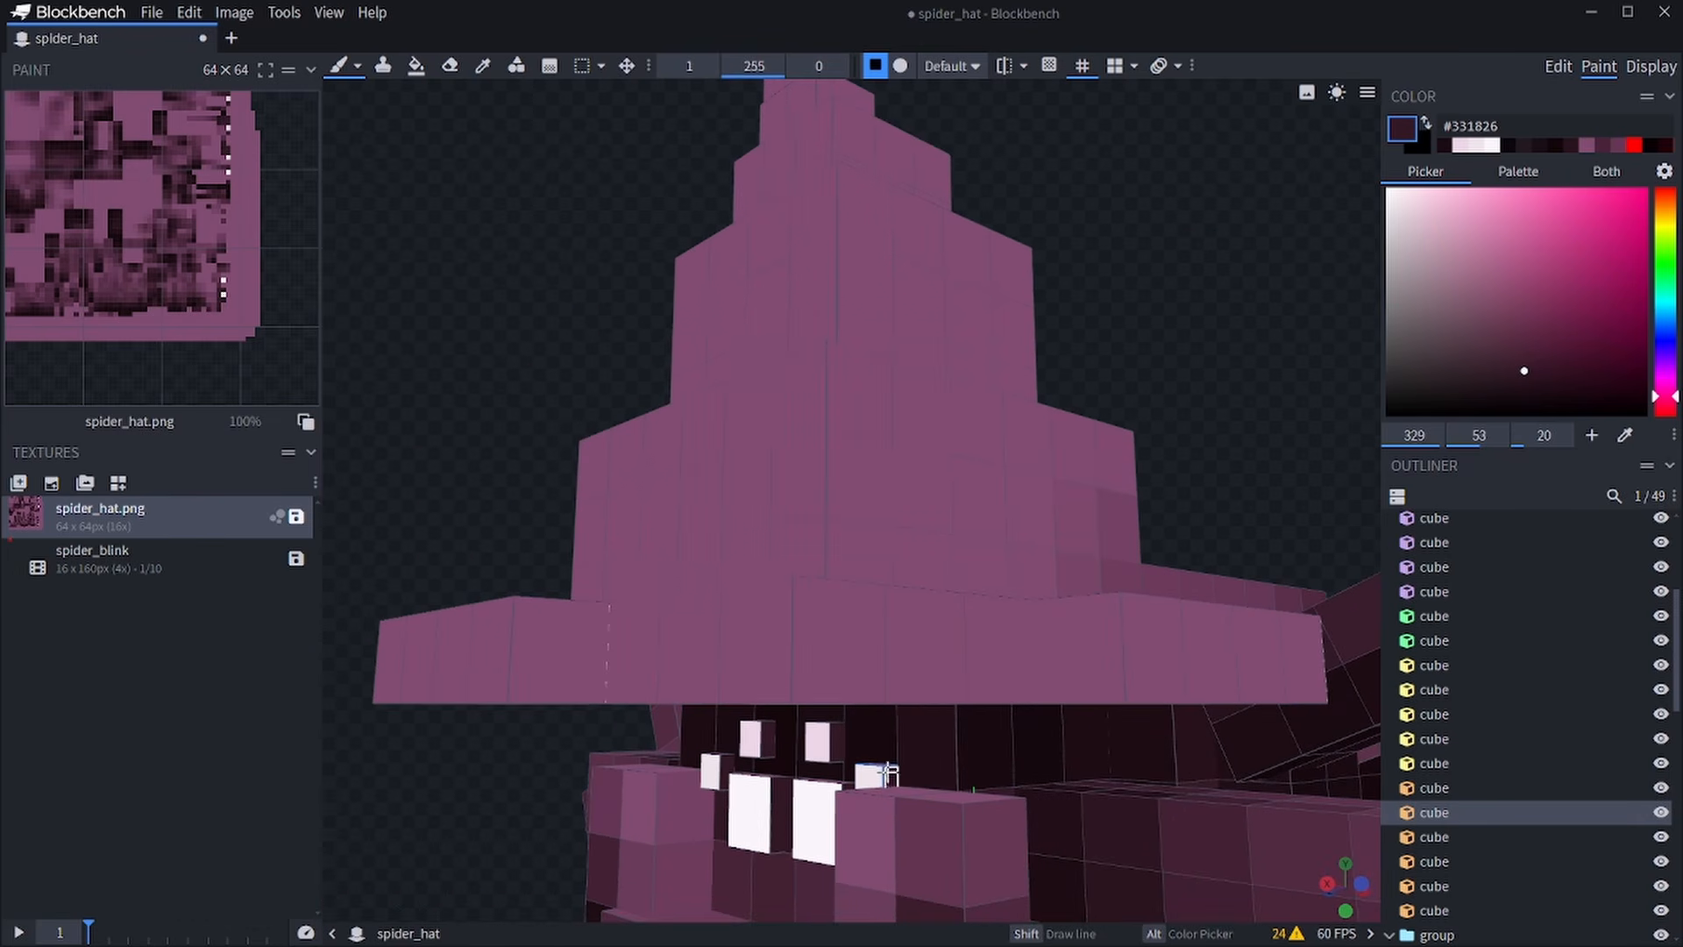
pyautogui.moveTo(1245, 400); pyautogui.dragTo(1297, 377)
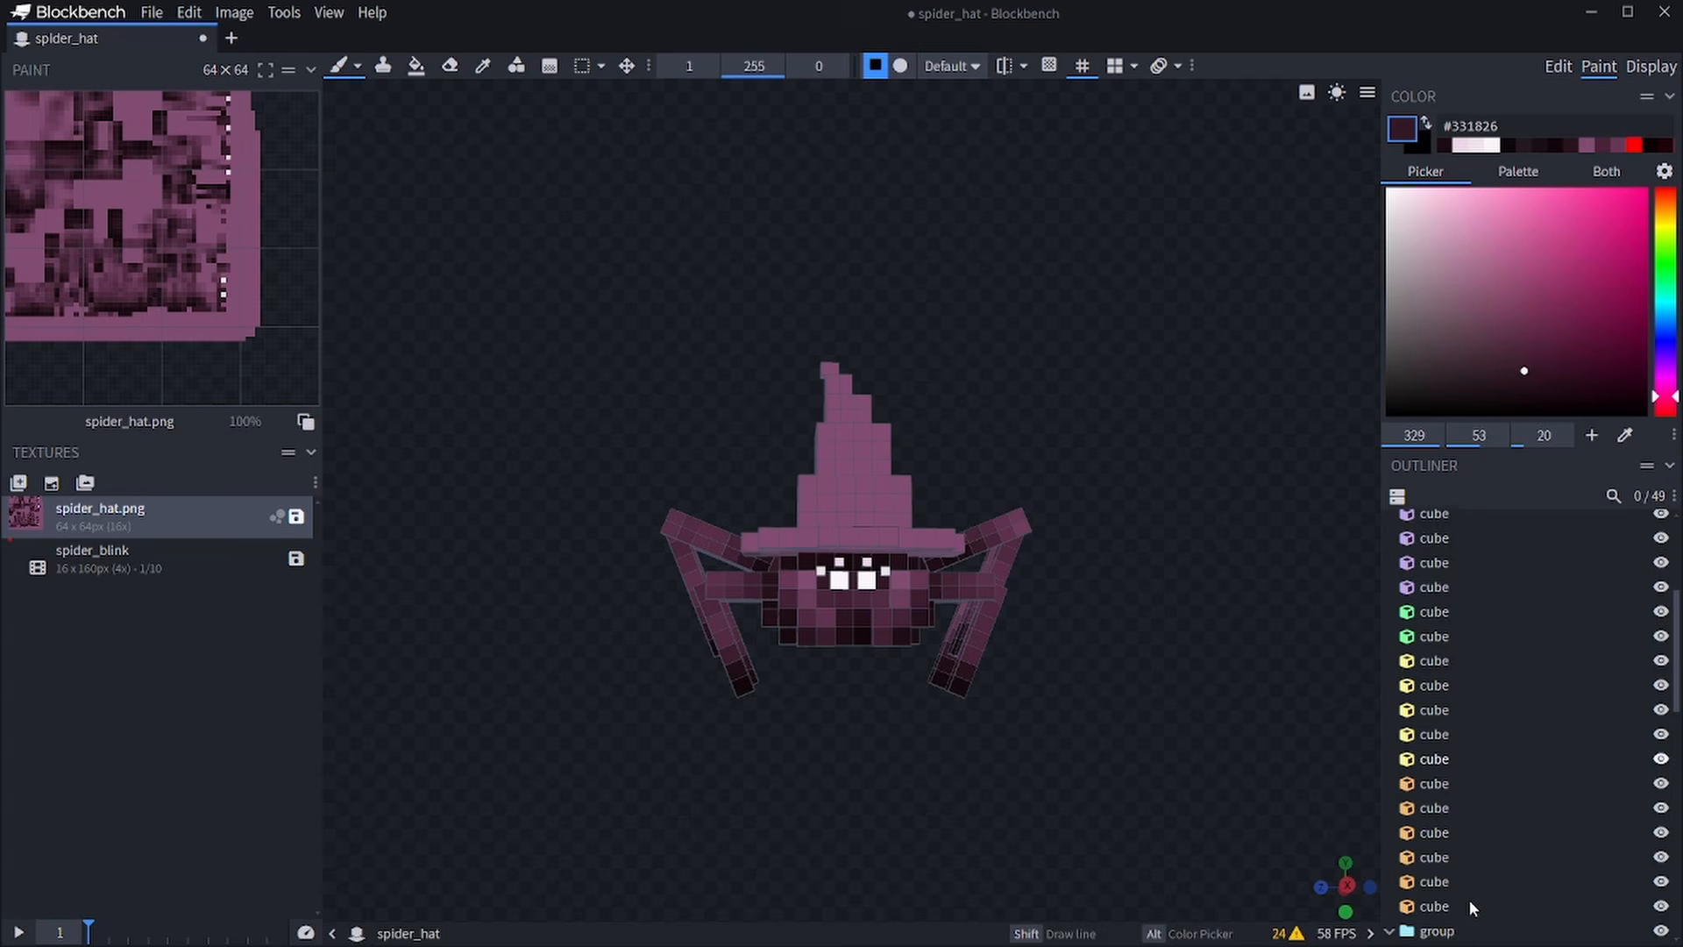
# Make the group of eye overlay planes visible and check it over the spider's eyes.
pyautogui.scroll(-3, 1469, 899)
pyautogui.scroll(-5, 1474, 887)
pyautogui.click(1661, 627)
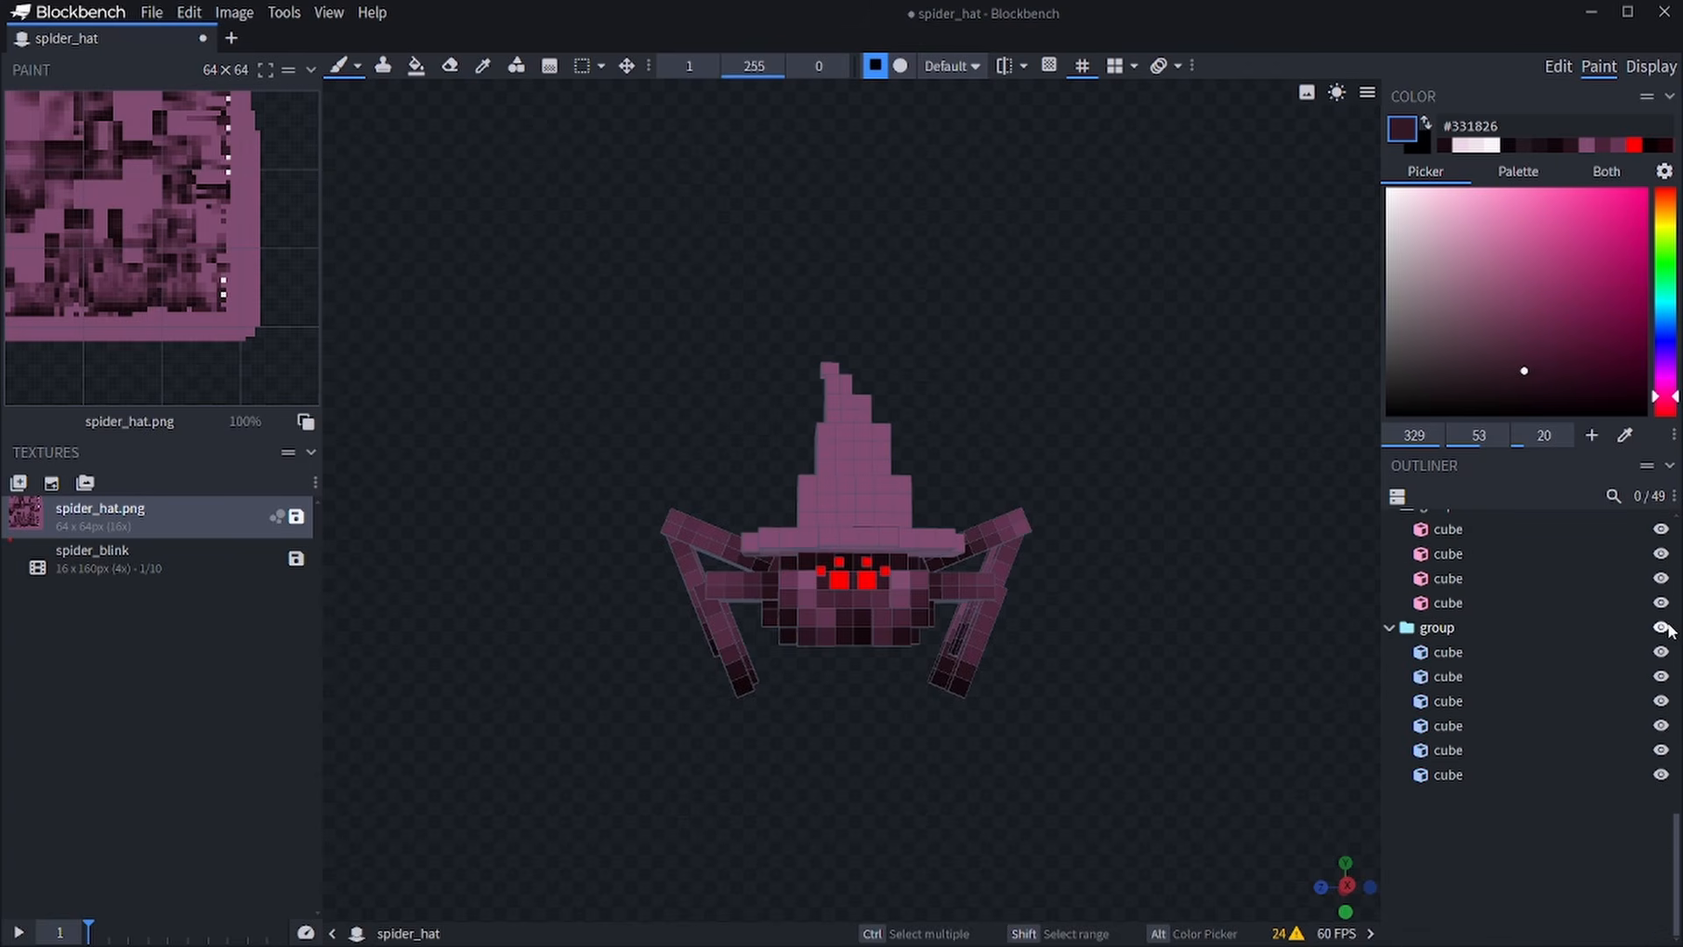
pyautogui.scroll(10, 977, 669)
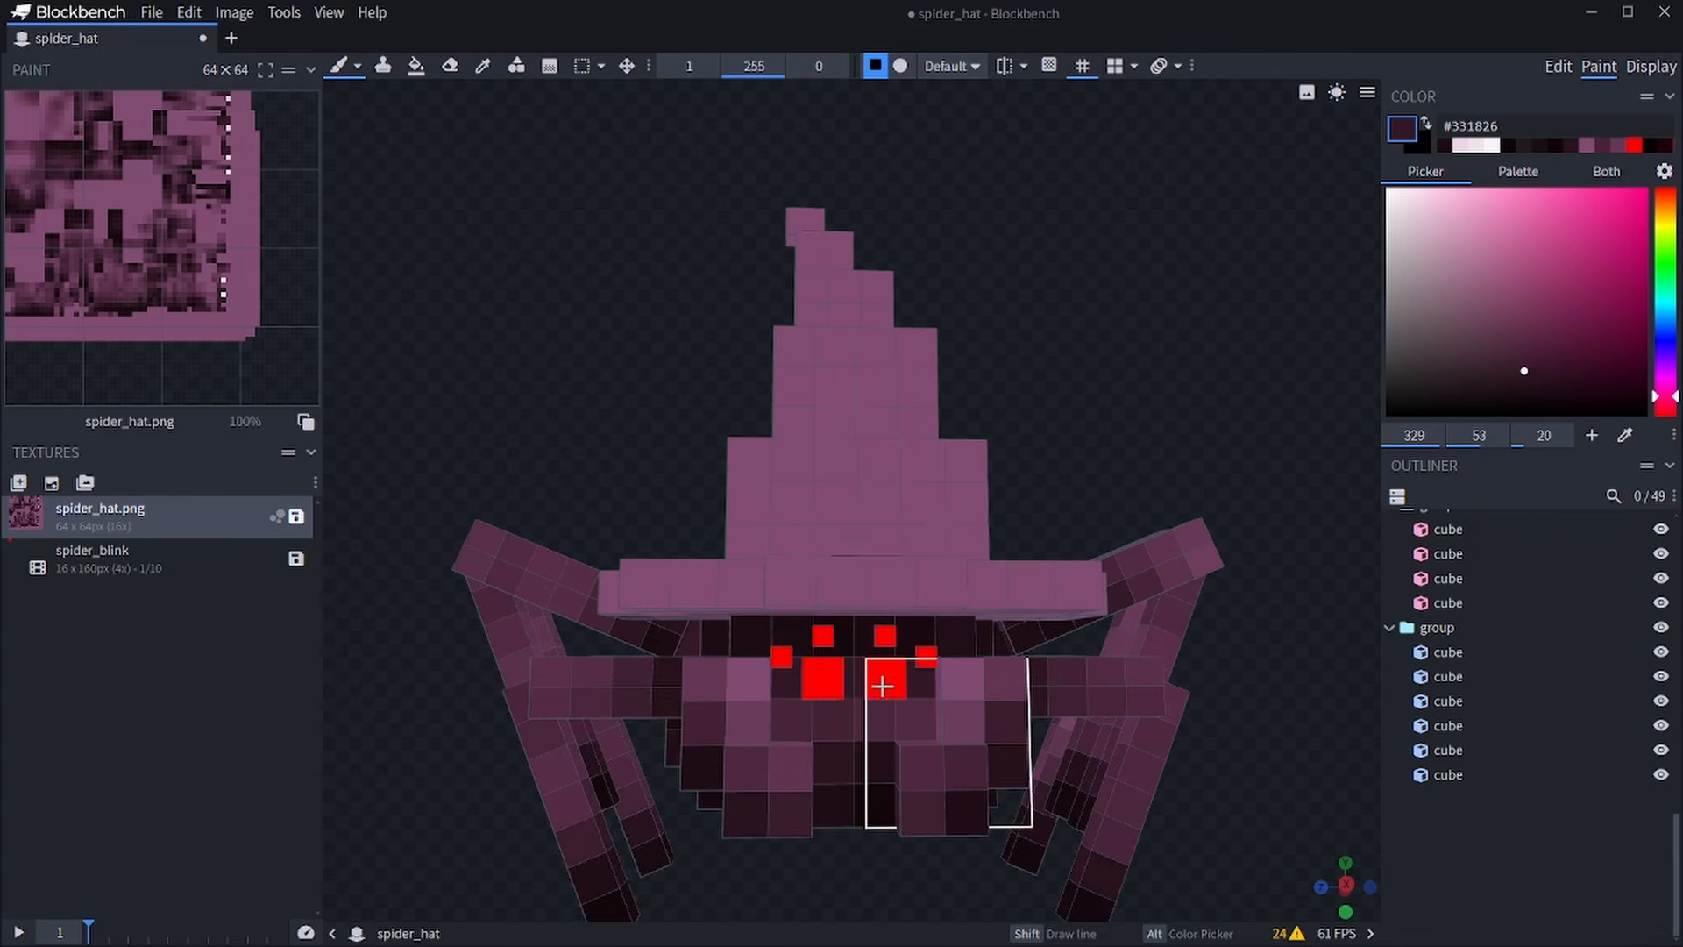
pyautogui.click(803, 688)
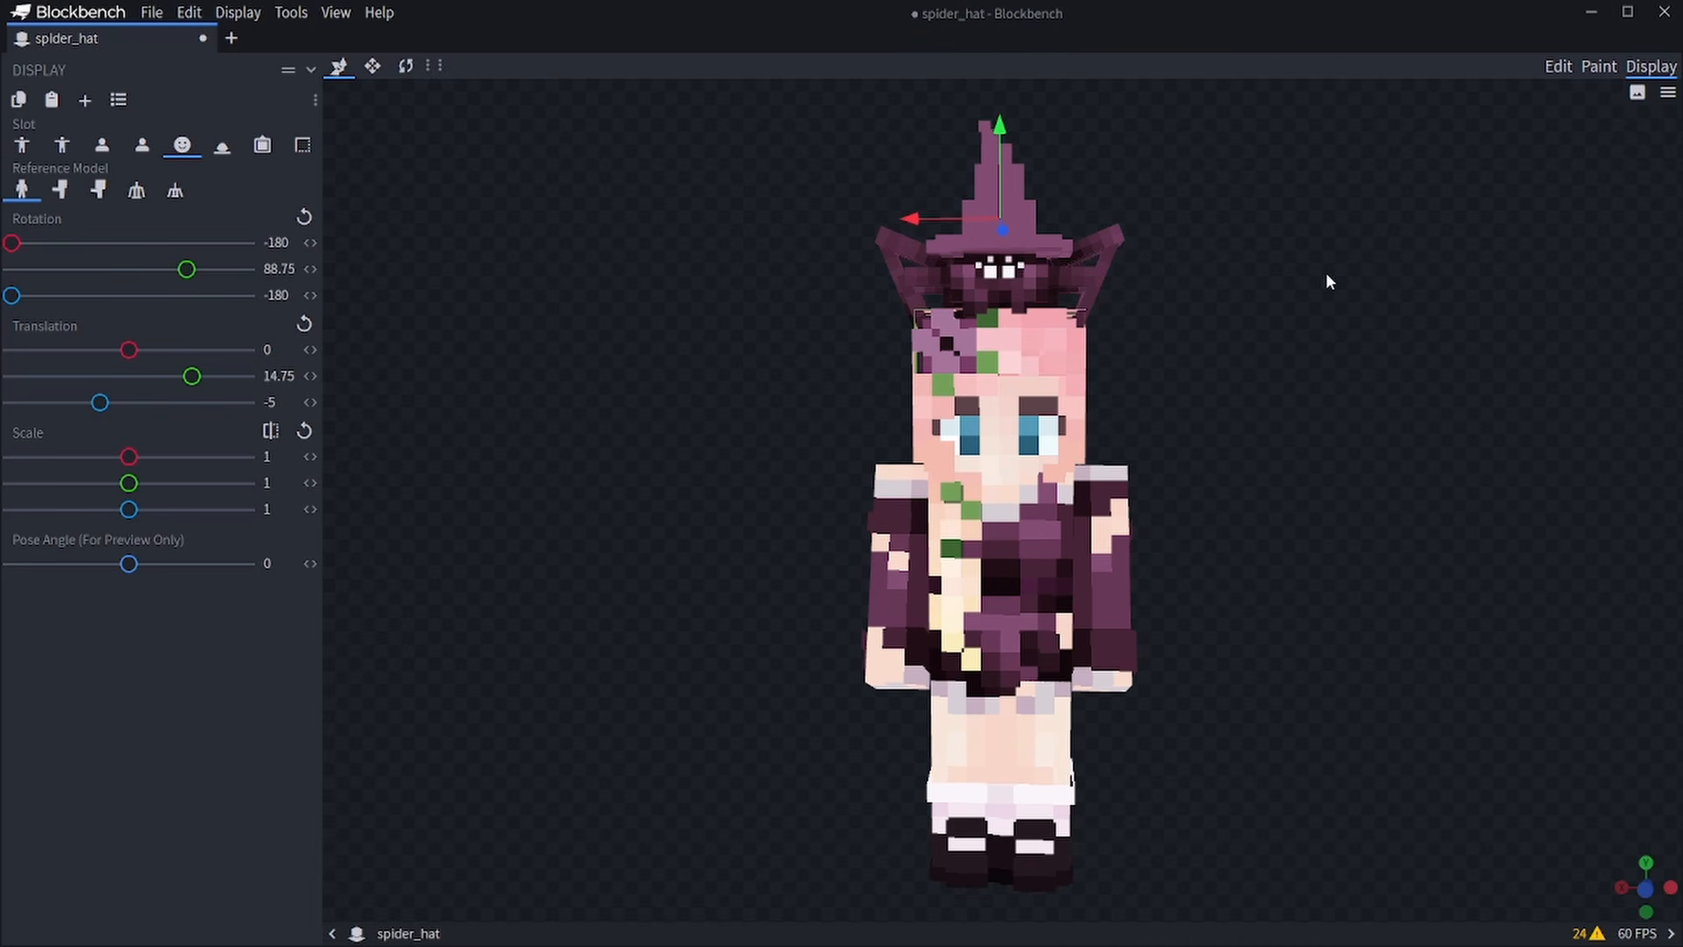
# Examine the black-painted hat on the player figure from the front, side and above, and return to painting.
pyautogui.scroll(-2, 1327, 274)
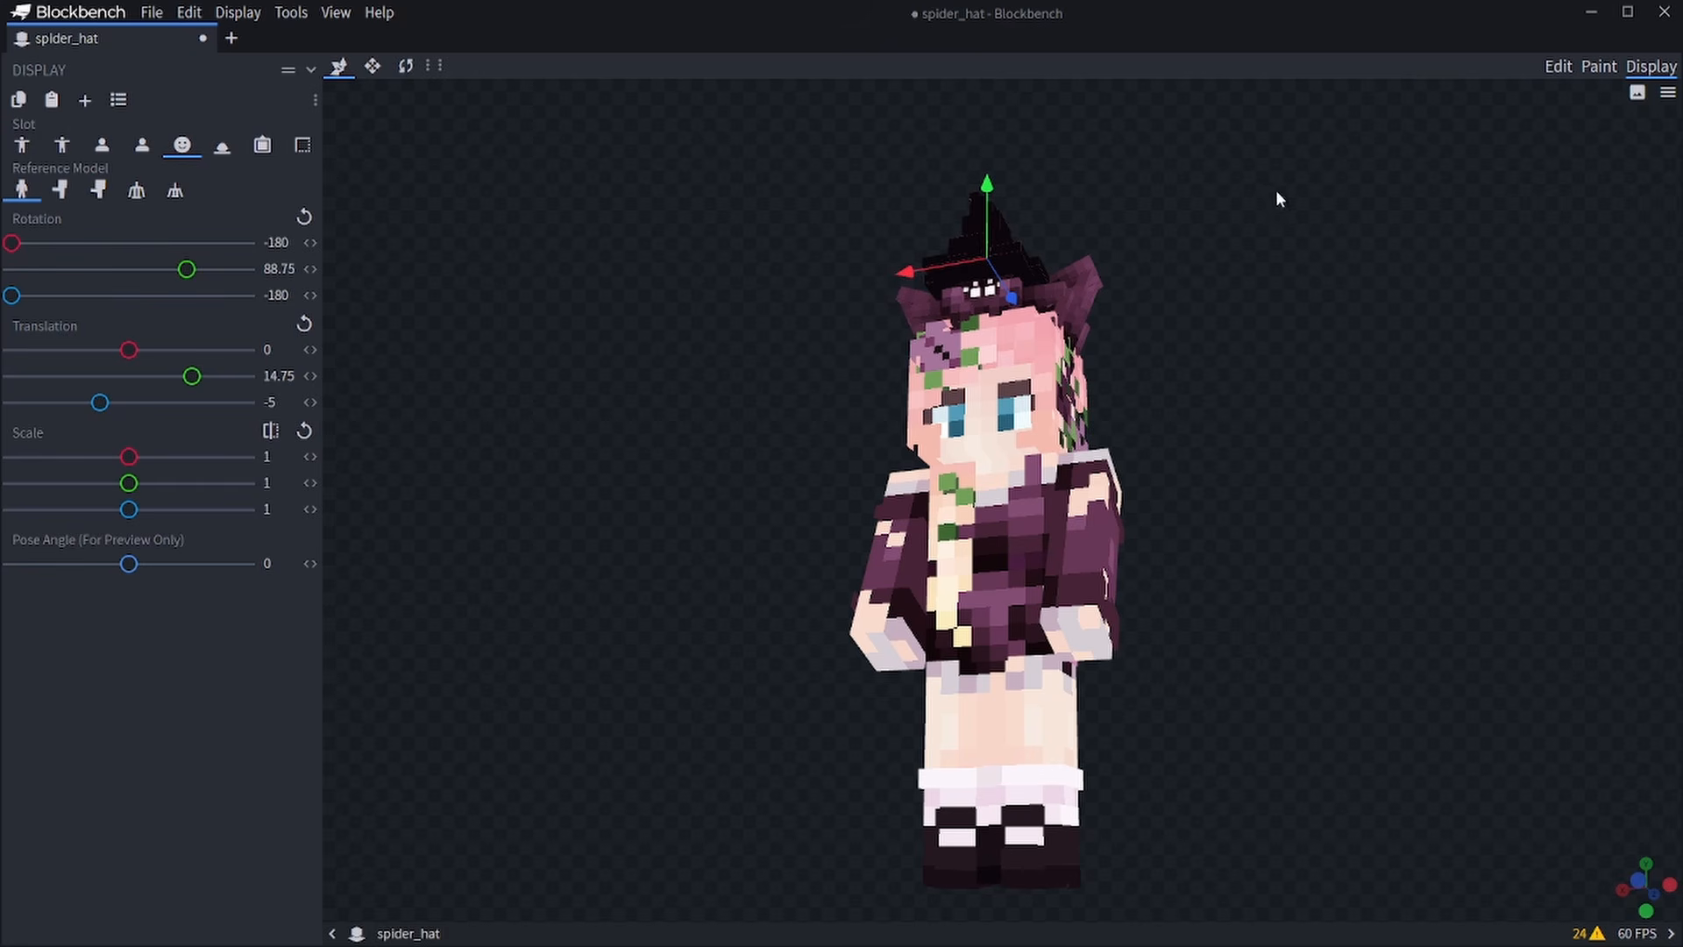
pyautogui.moveTo(1278, 199); pyautogui.dragTo(1324, 261)
pyautogui.moveTo(1020, 831); pyautogui.dragTo(1034, 193)
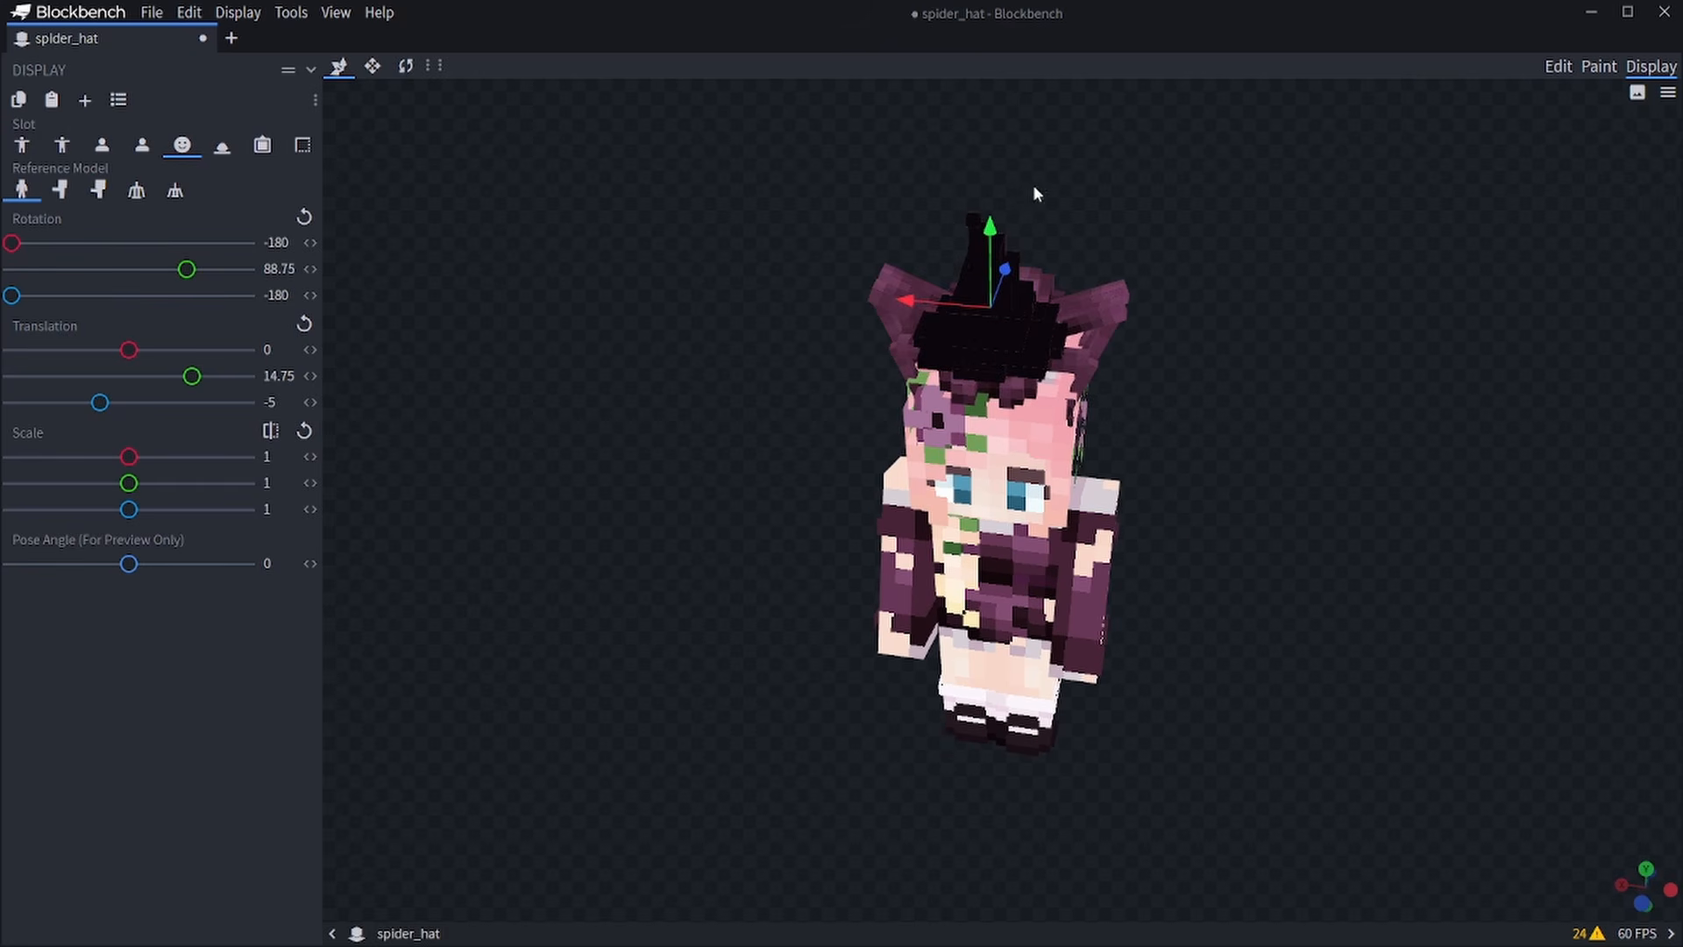
pyautogui.click(1598, 67)
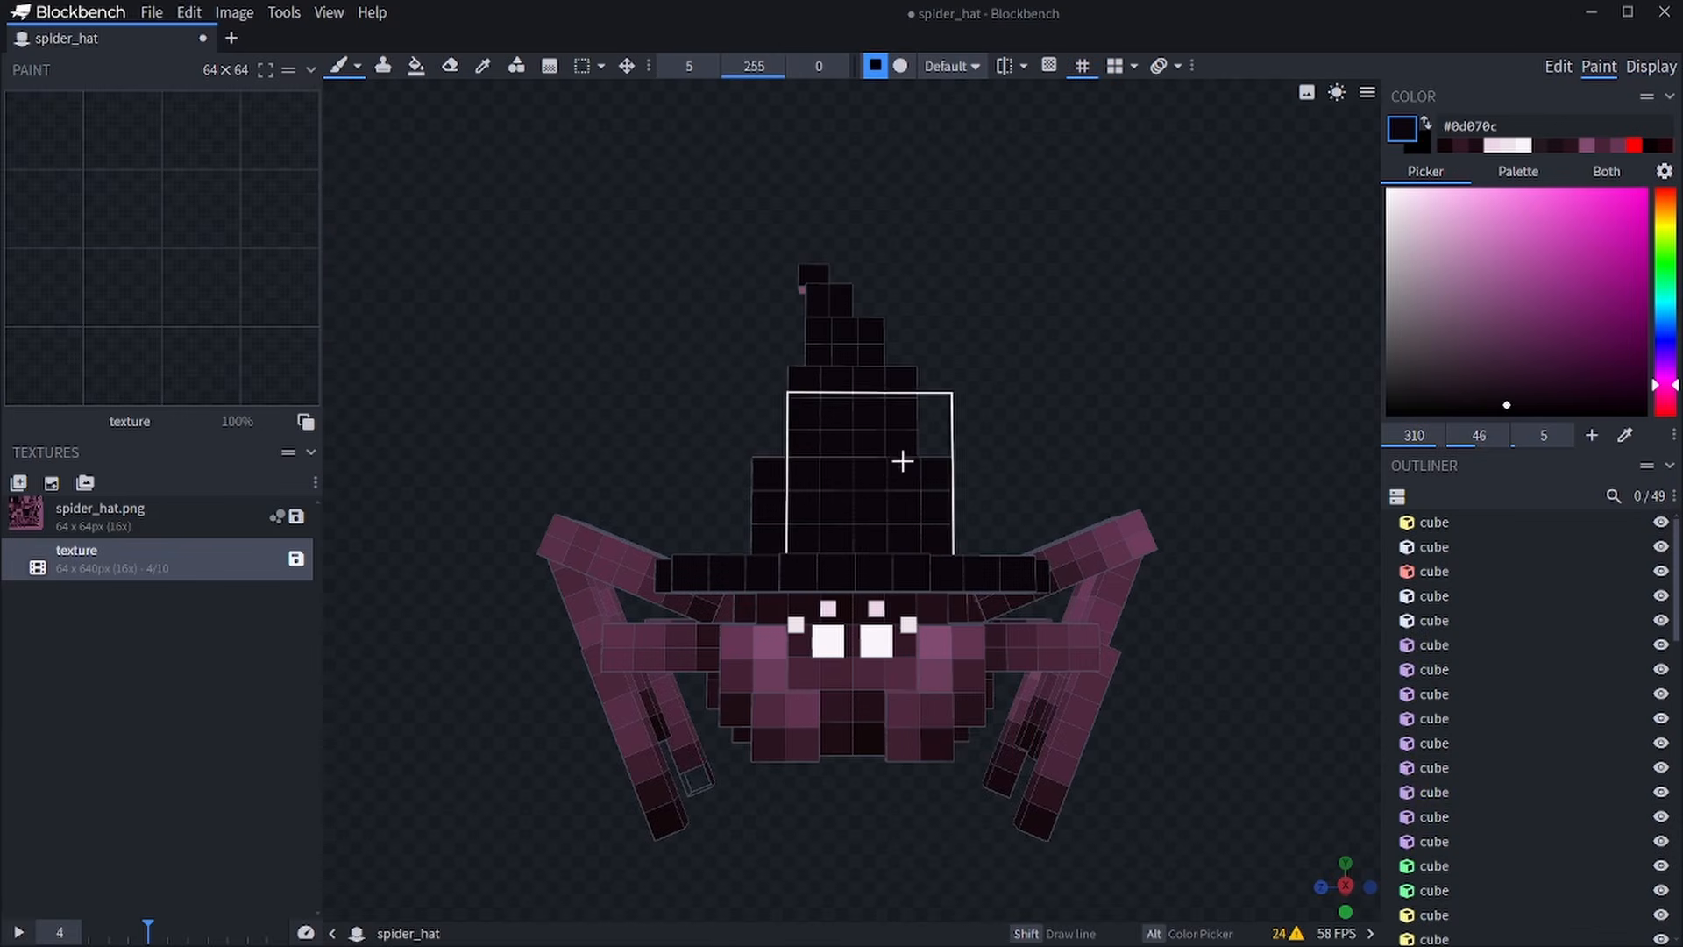
# Shade the sides of the hat cone's tiers with #241920 using a round size 5 brush with softness 70.
pyautogui.write('241920')
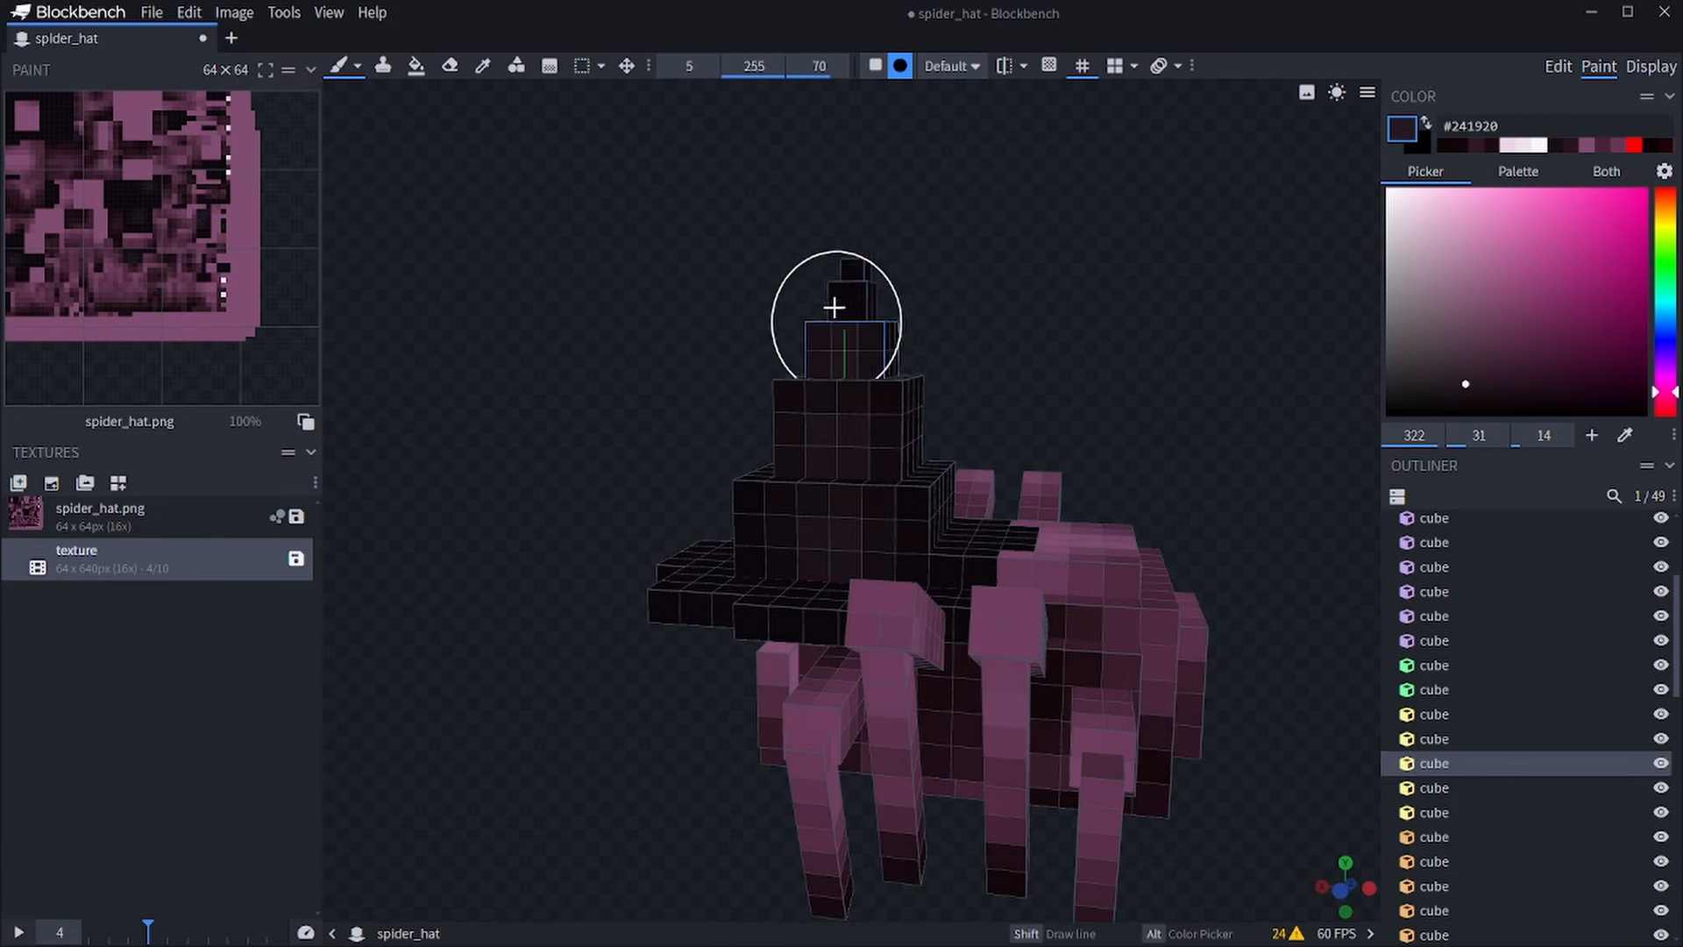
pyautogui.click(848, 302)
pyautogui.moveTo(901, 286)
pyautogui.mouseDown()
pyautogui.moveTo(912, 304)
pyautogui.moveTo(890, 338)
pyautogui.mouseUp()
pyautogui.click(866, 272)
pyautogui.click(883, 319)
pyautogui.click(895, 541)
pyautogui.moveTo(1030, 424); pyautogui.dragTo(740, 417)
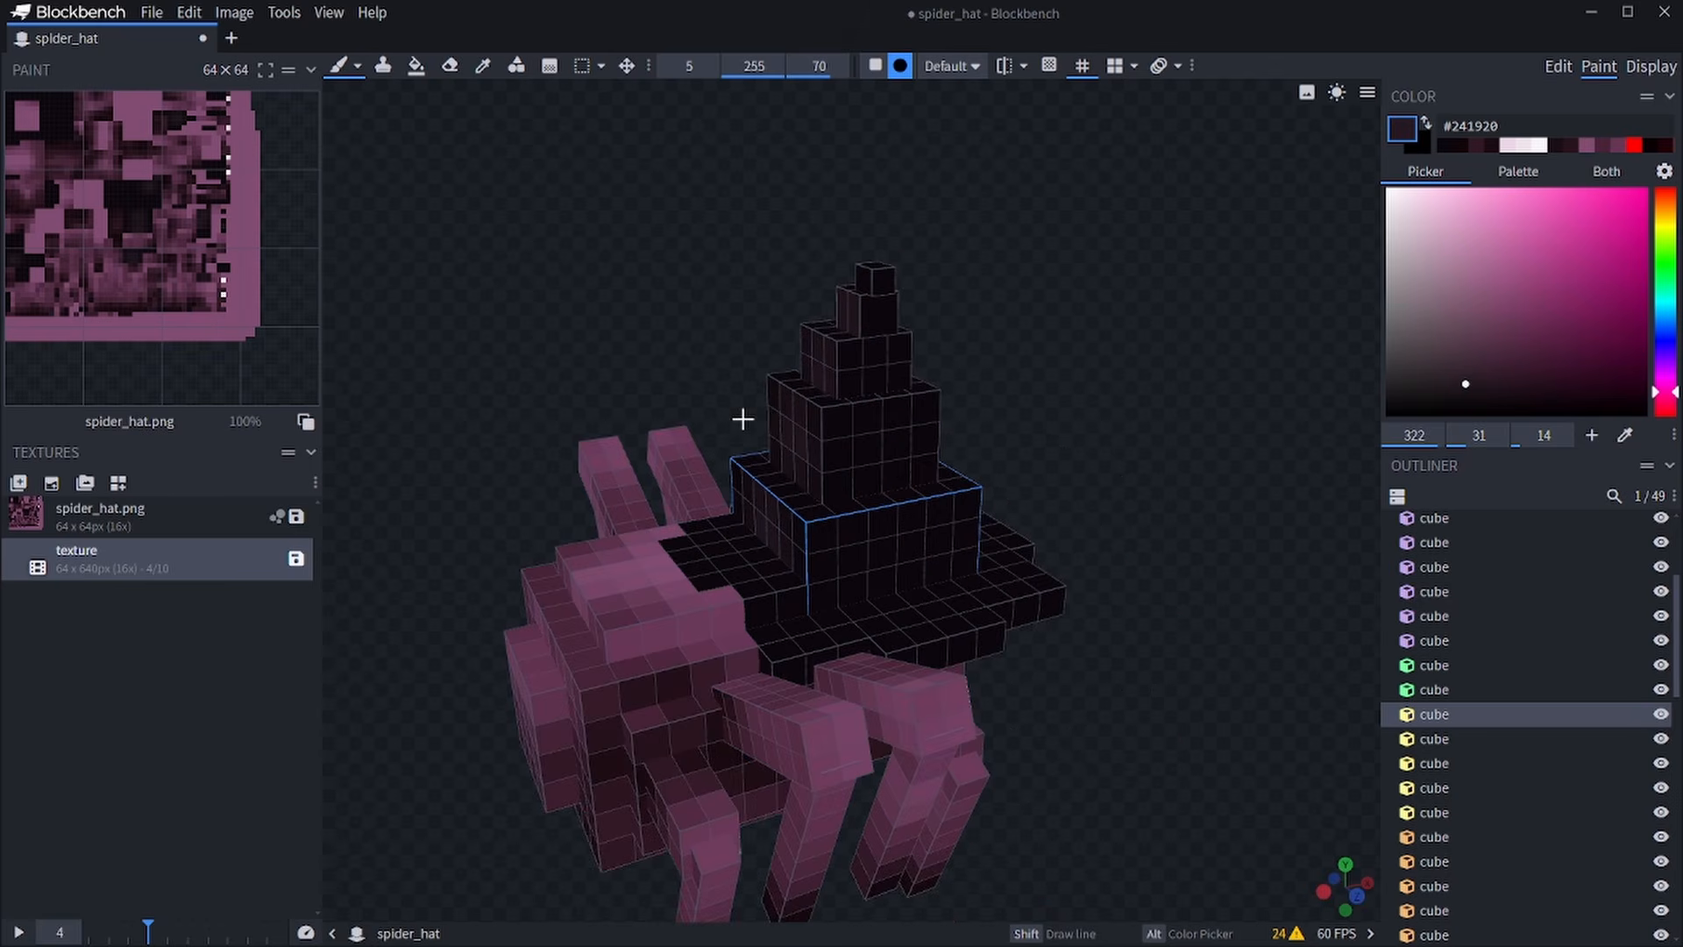
pyautogui.click(888, 569)
pyautogui.click(888, 467)
pyautogui.click(890, 327)
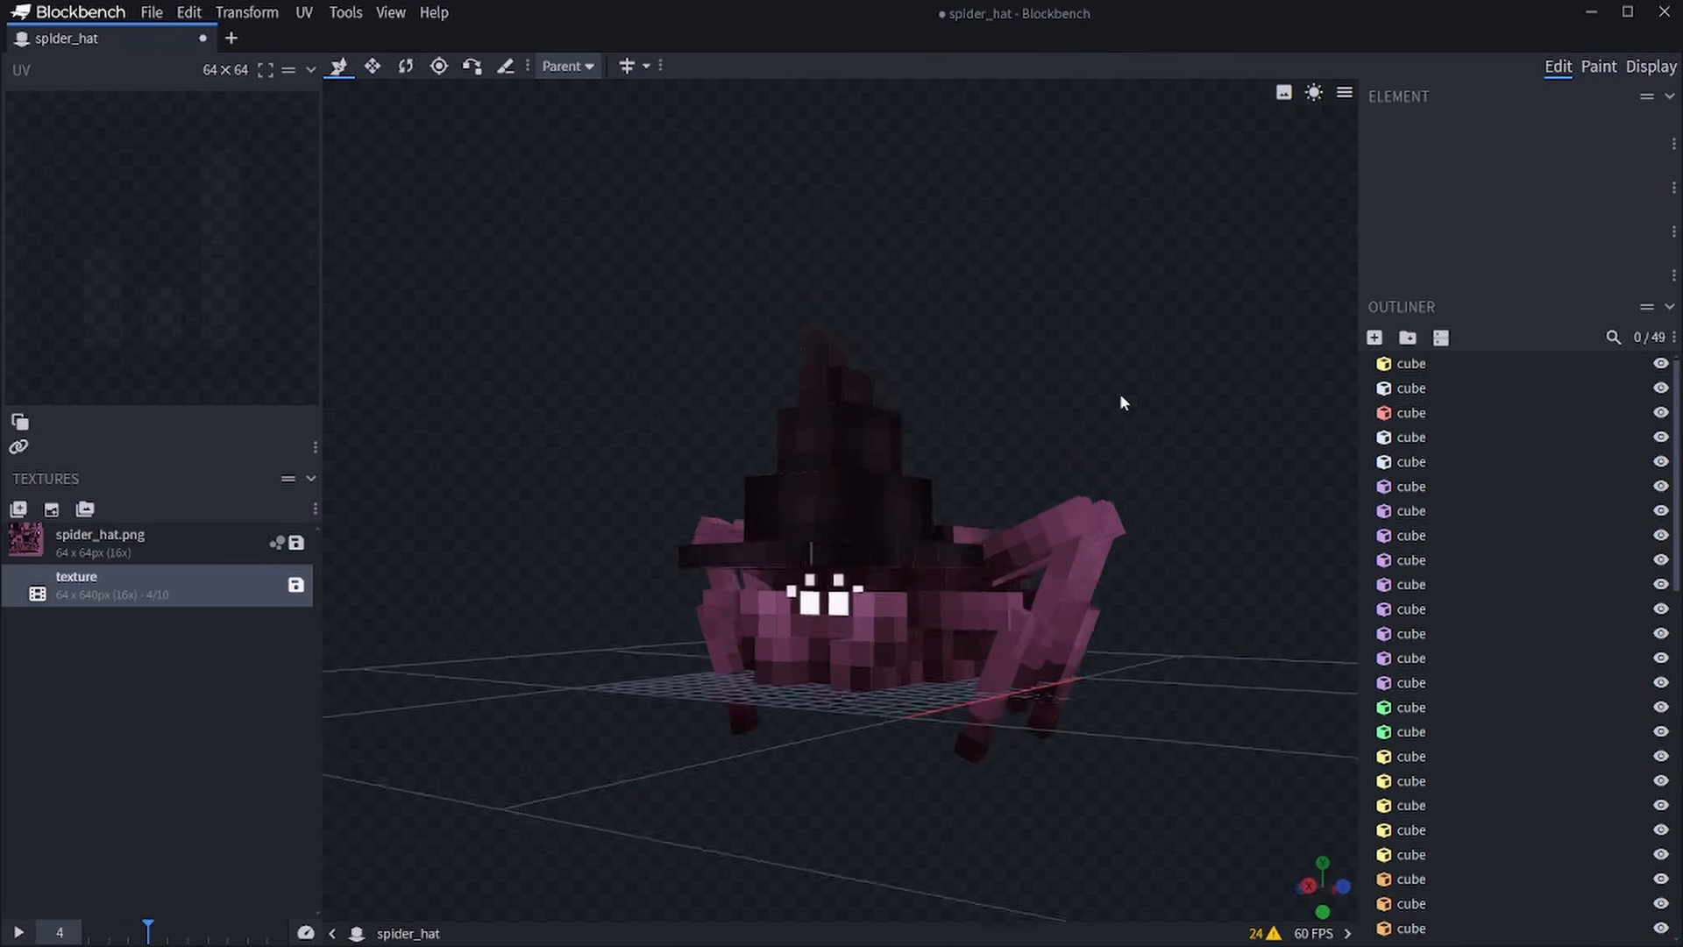
# Examine the shaded hat and spider from several angles in the model view and on the player figure.
pyautogui.moveTo(1121, 396); pyautogui.dragTo(356, 368)
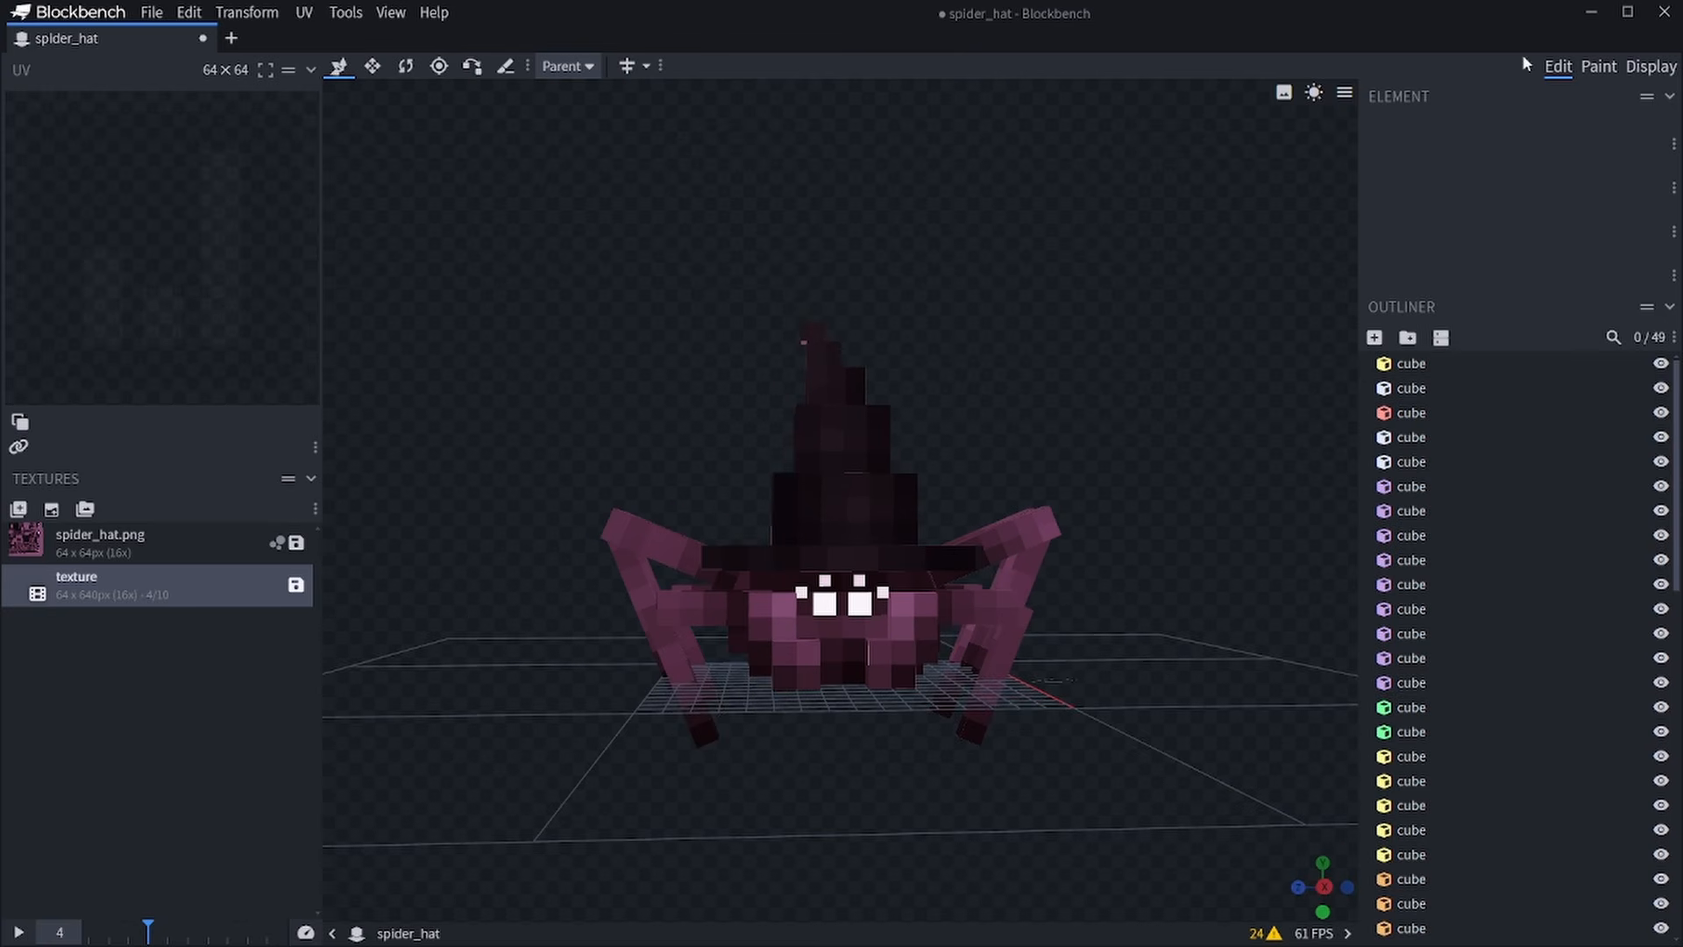
pyautogui.click(1598, 66)
pyautogui.scroll(2, 1240, 199)
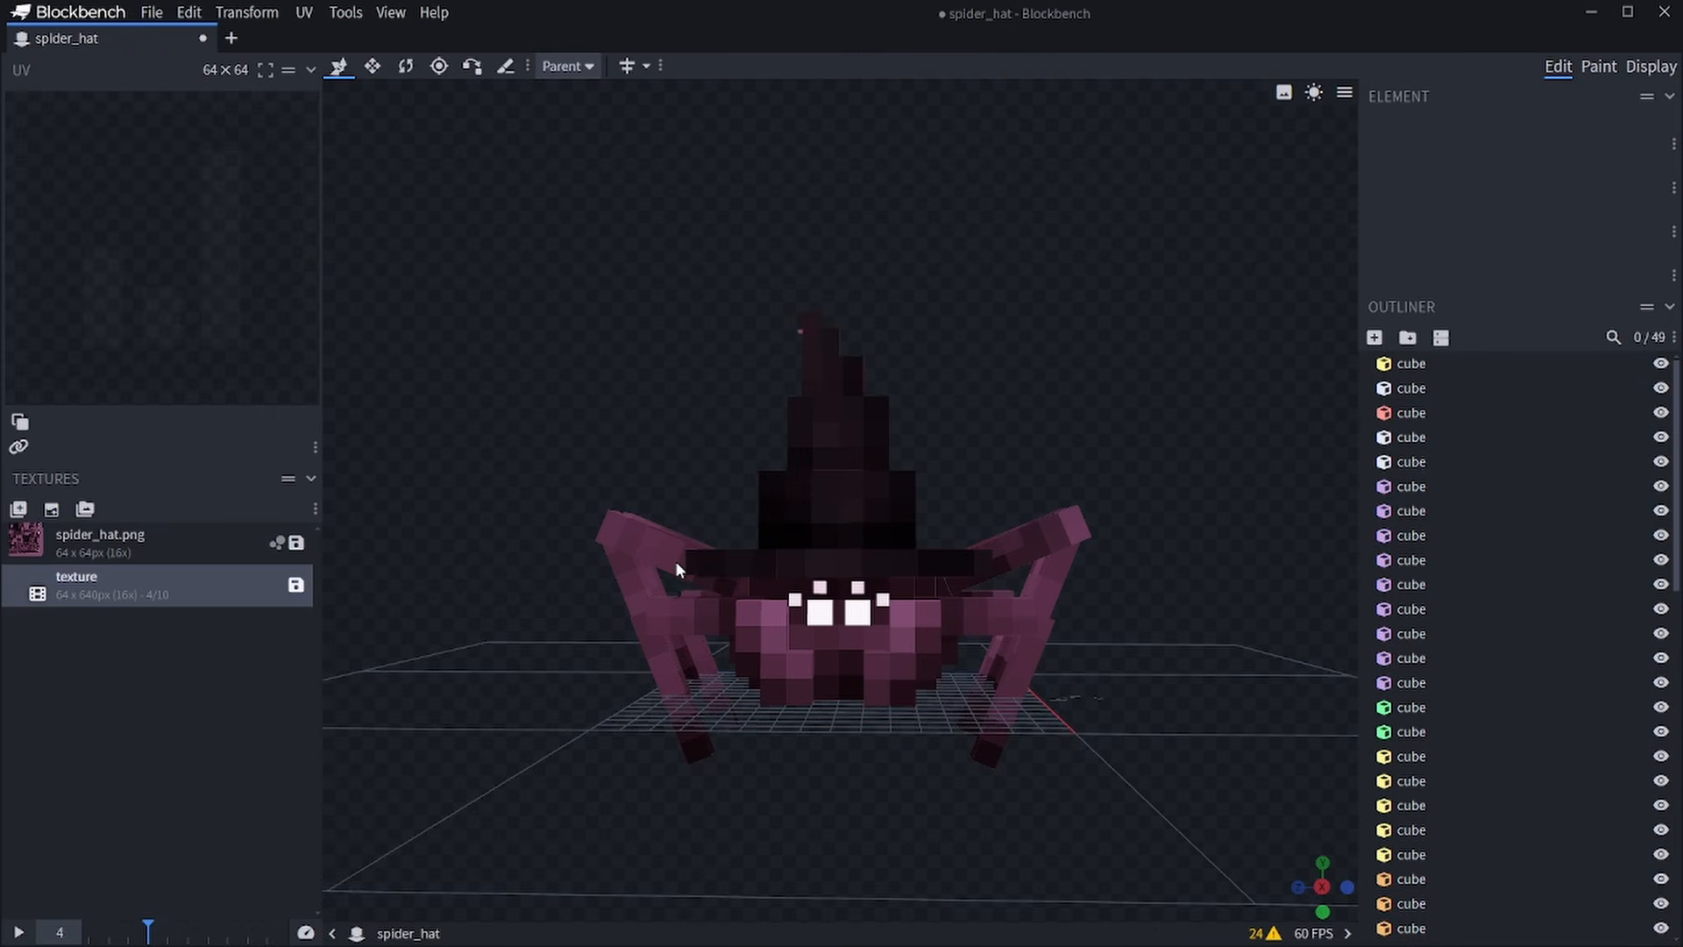
pyautogui.scroll(-4, 1148, 452)
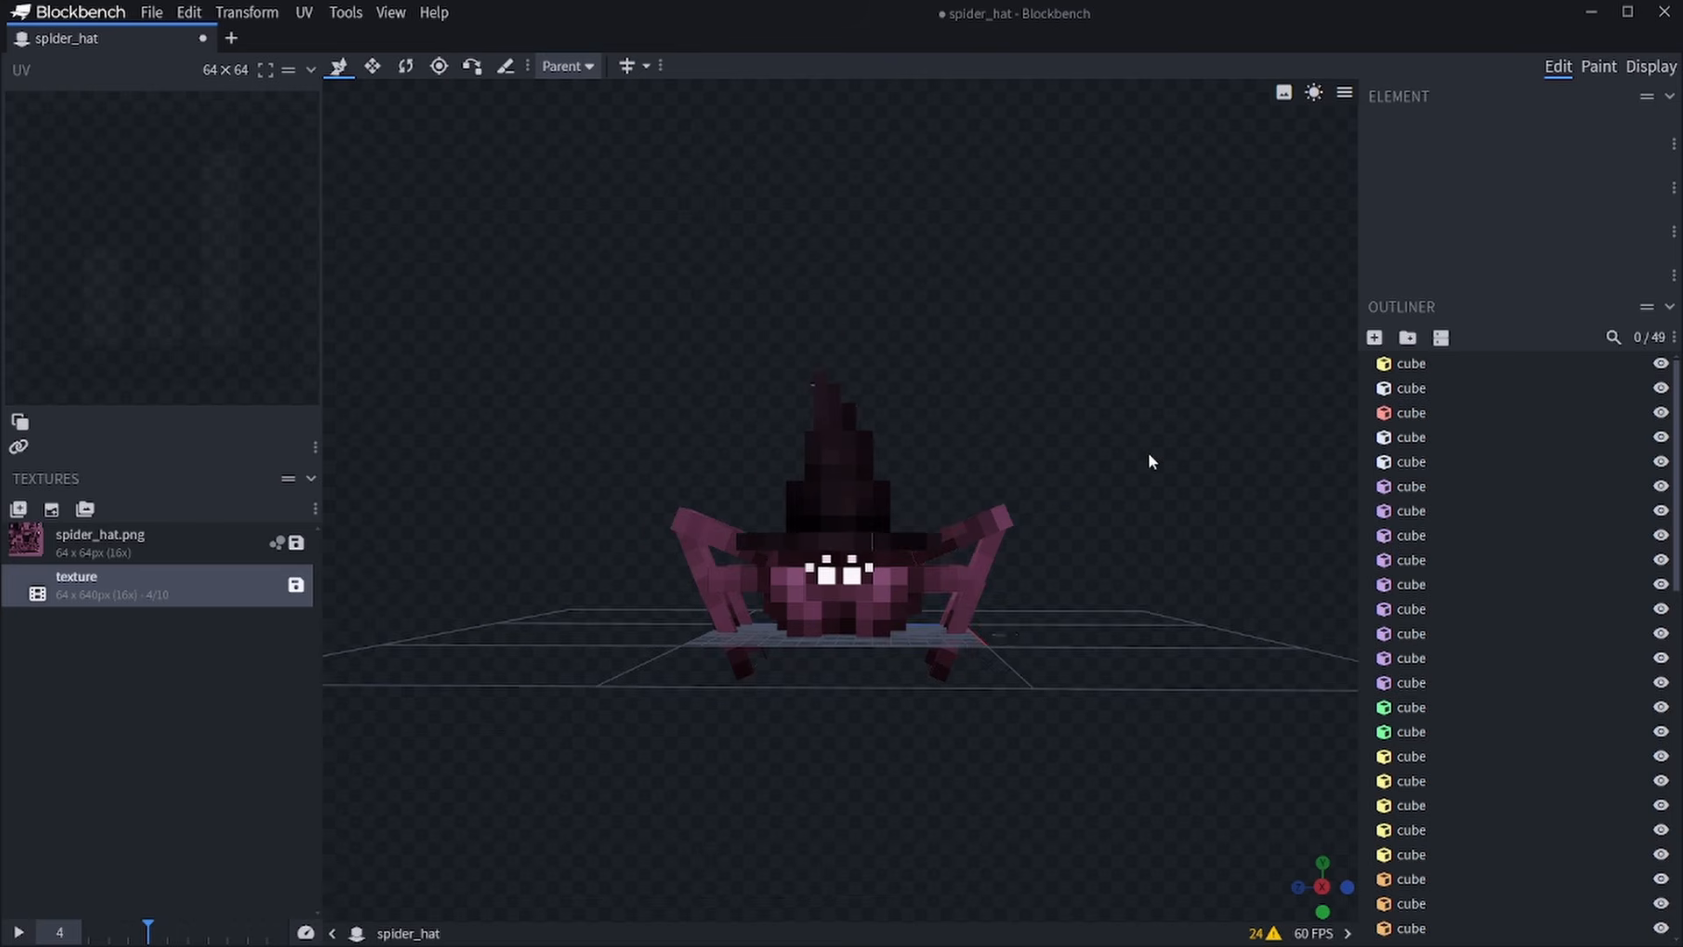
pyautogui.moveTo(1149, 453); pyautogui.dragTo(1110, 495)
pyautogui.click(1651, 68)
pyautogui.scroll(-3, 1131, 464)
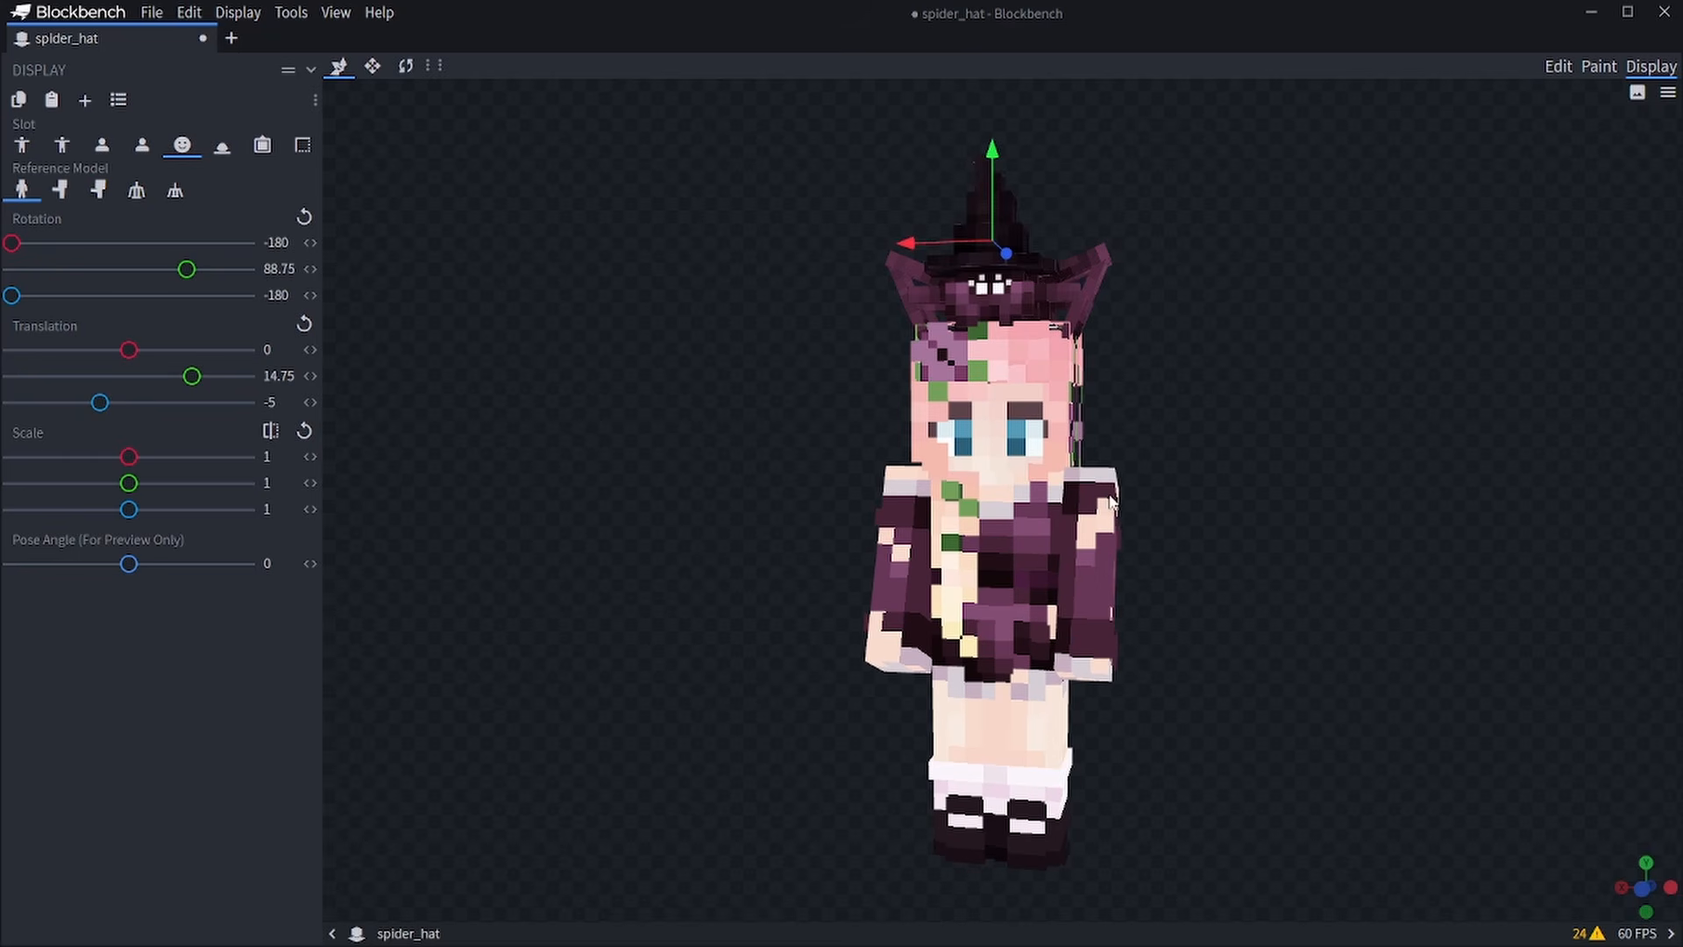
pyautogui.moveTo(1260, 491); pyautogui.dragTo(1268, 491)
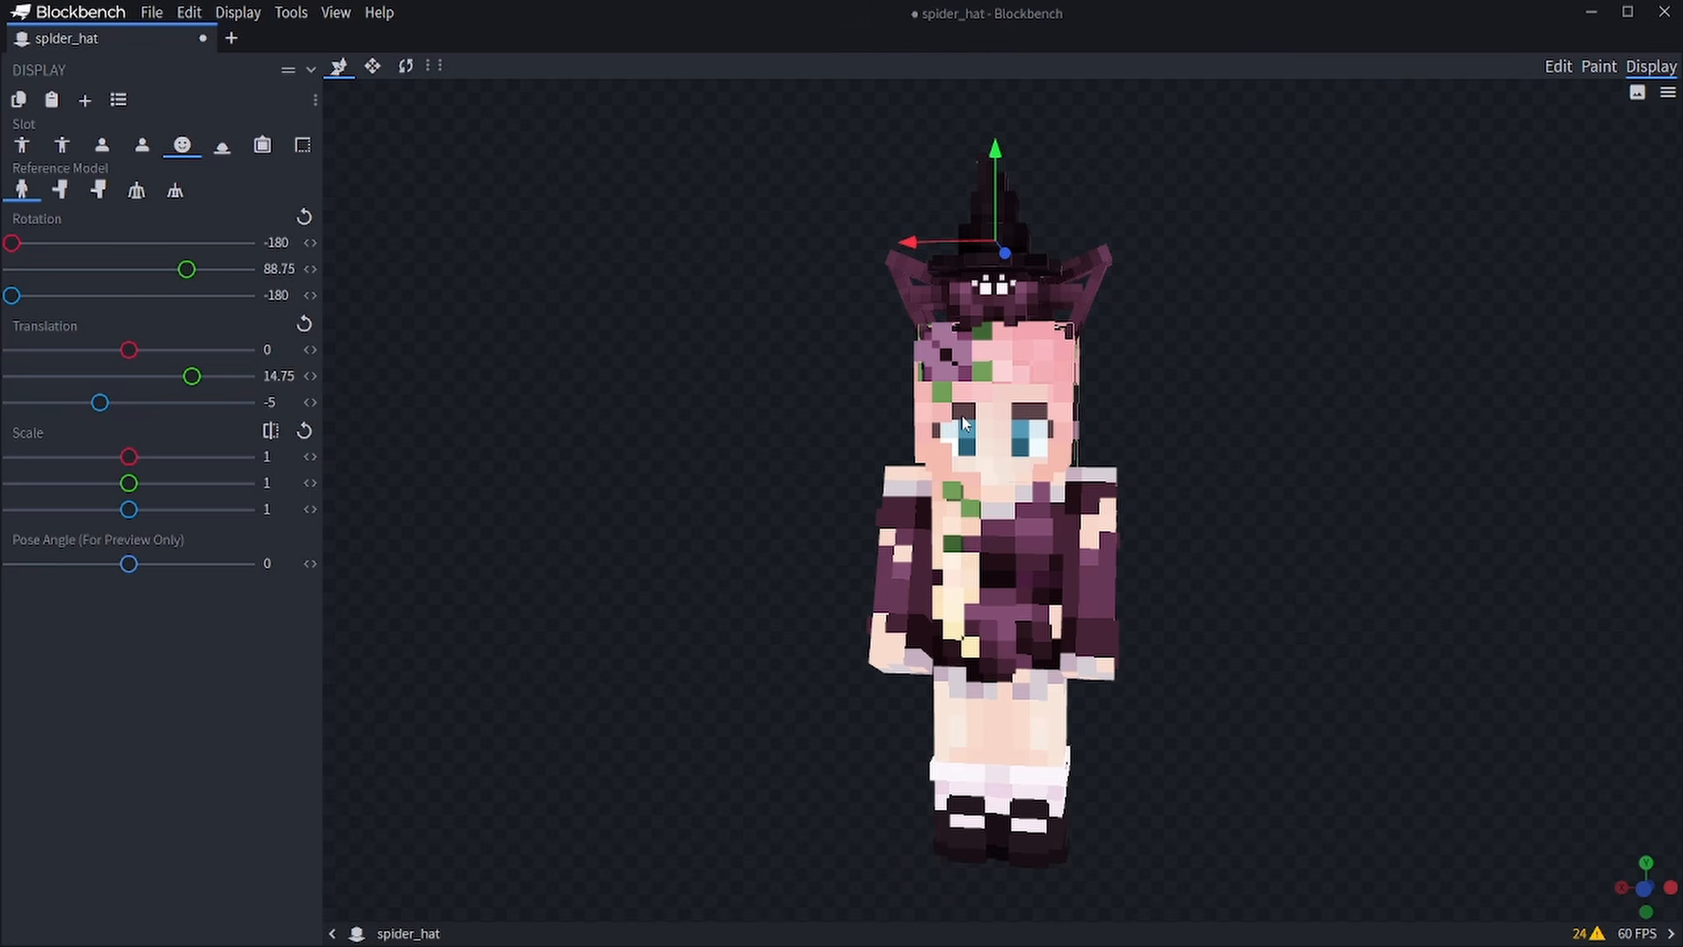
pyautogui.moveTo(963, 424); pyautogui.dragTo(842, 425)
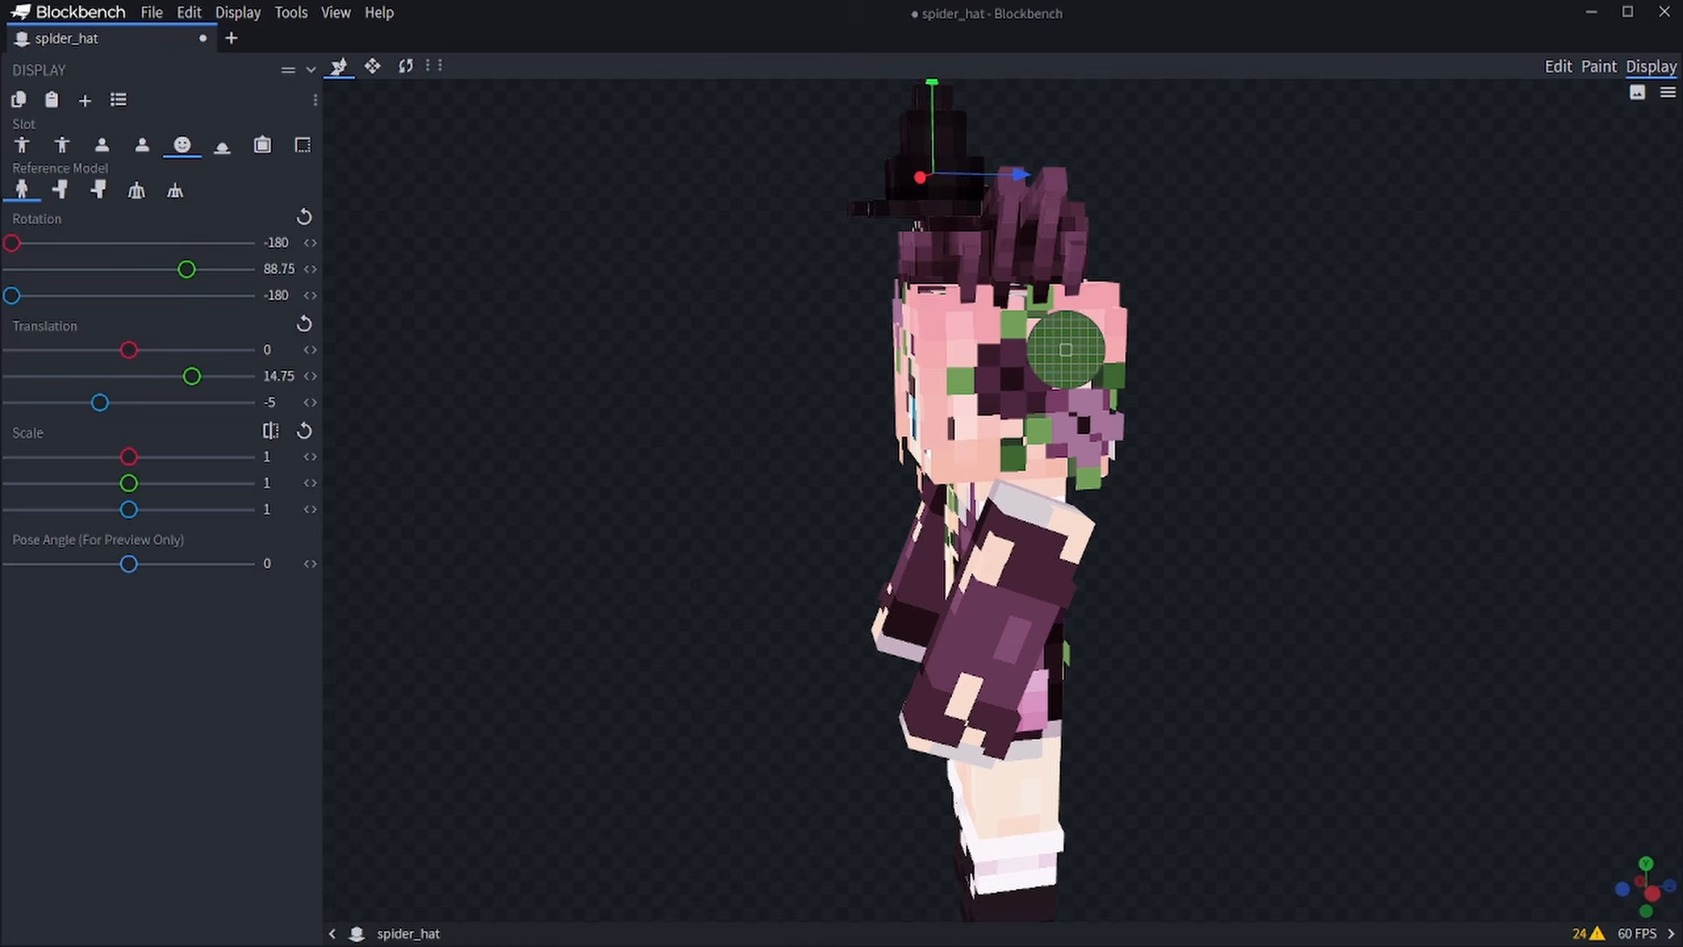
pyautogui.moveTo(1265, 427)
pyautogui.mouseDown()
pyautogui.moveTo(1014, 241)
pyautogui.moveTo(754, 337)
pyautogui.mouseUp()
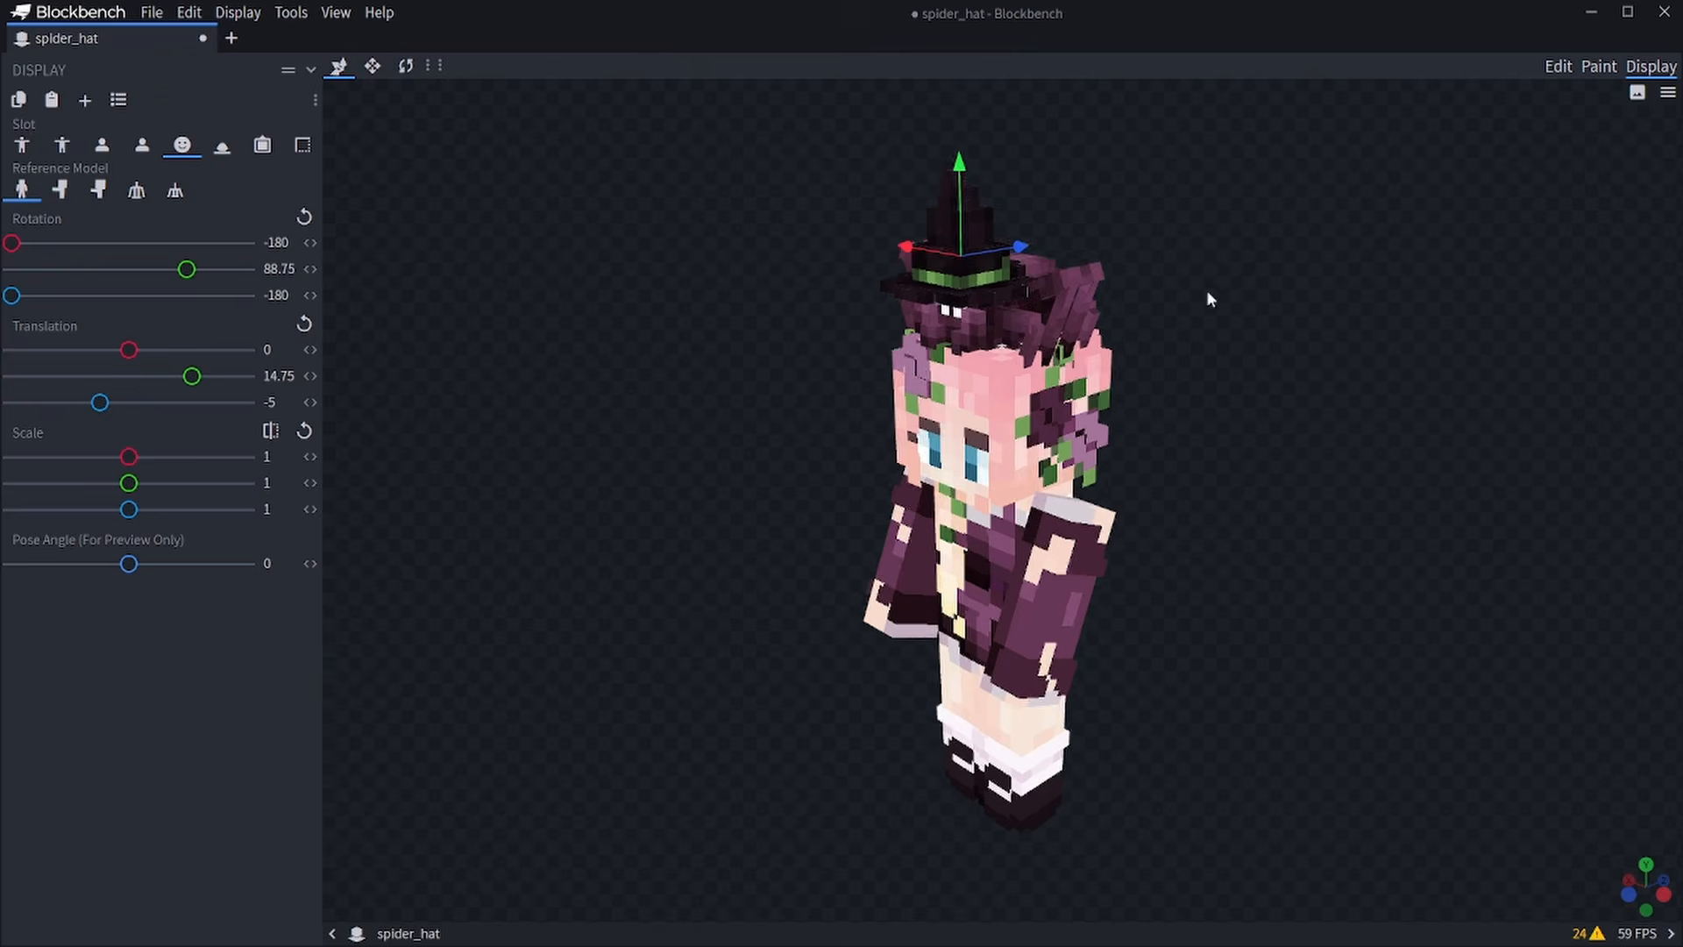
# Inspect the hat with its green band on the player figure from the front, close up and from farther away.
pyautogui.moveTo(1192, 267); pyautogui.dragTo(1387, 313)
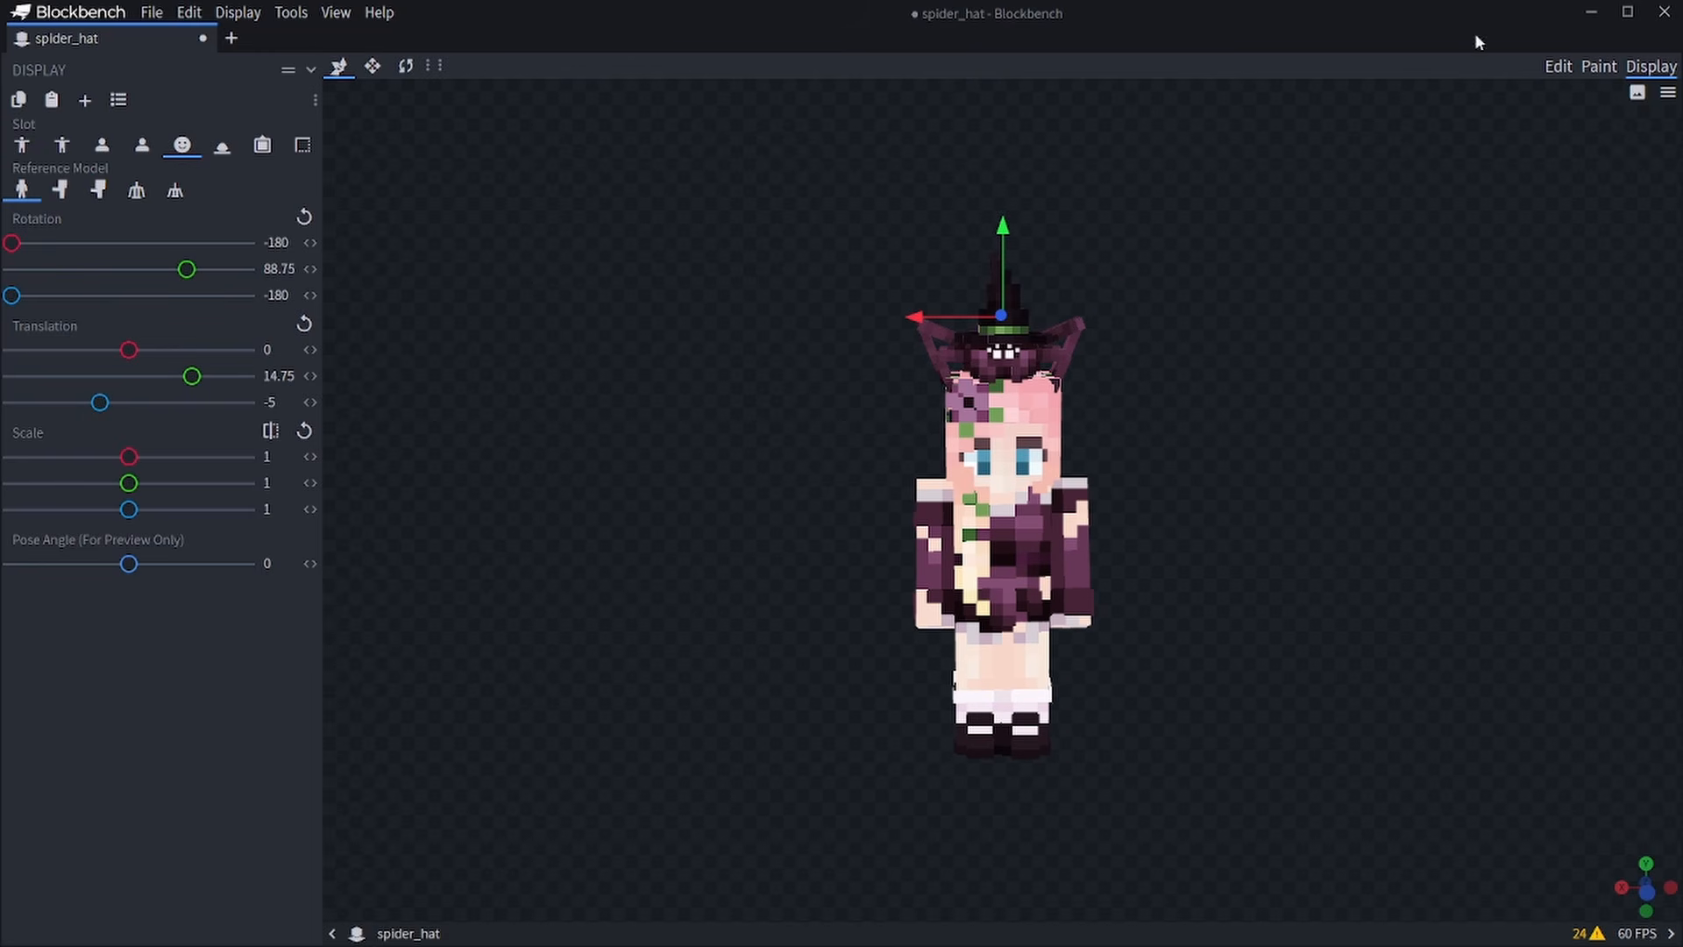
pyautogui.scroll(2, 1545, 208)
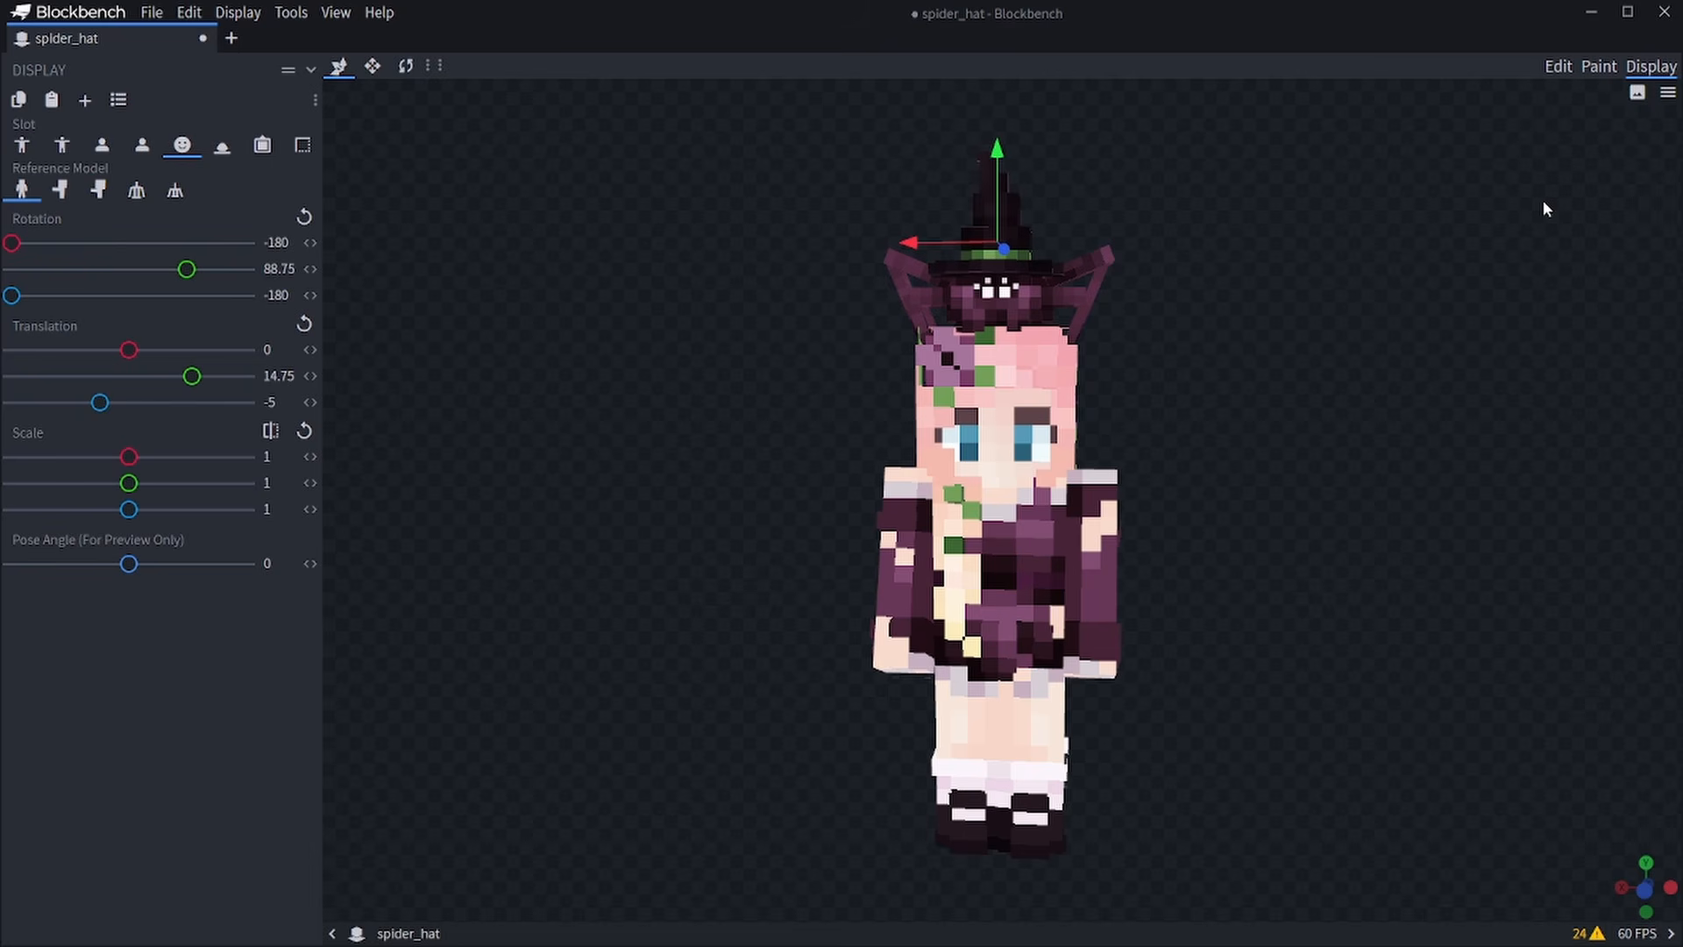
pyautogui.scroll(4, 1175, 390)
pyautogui.scroll(-3, 1180, 393)
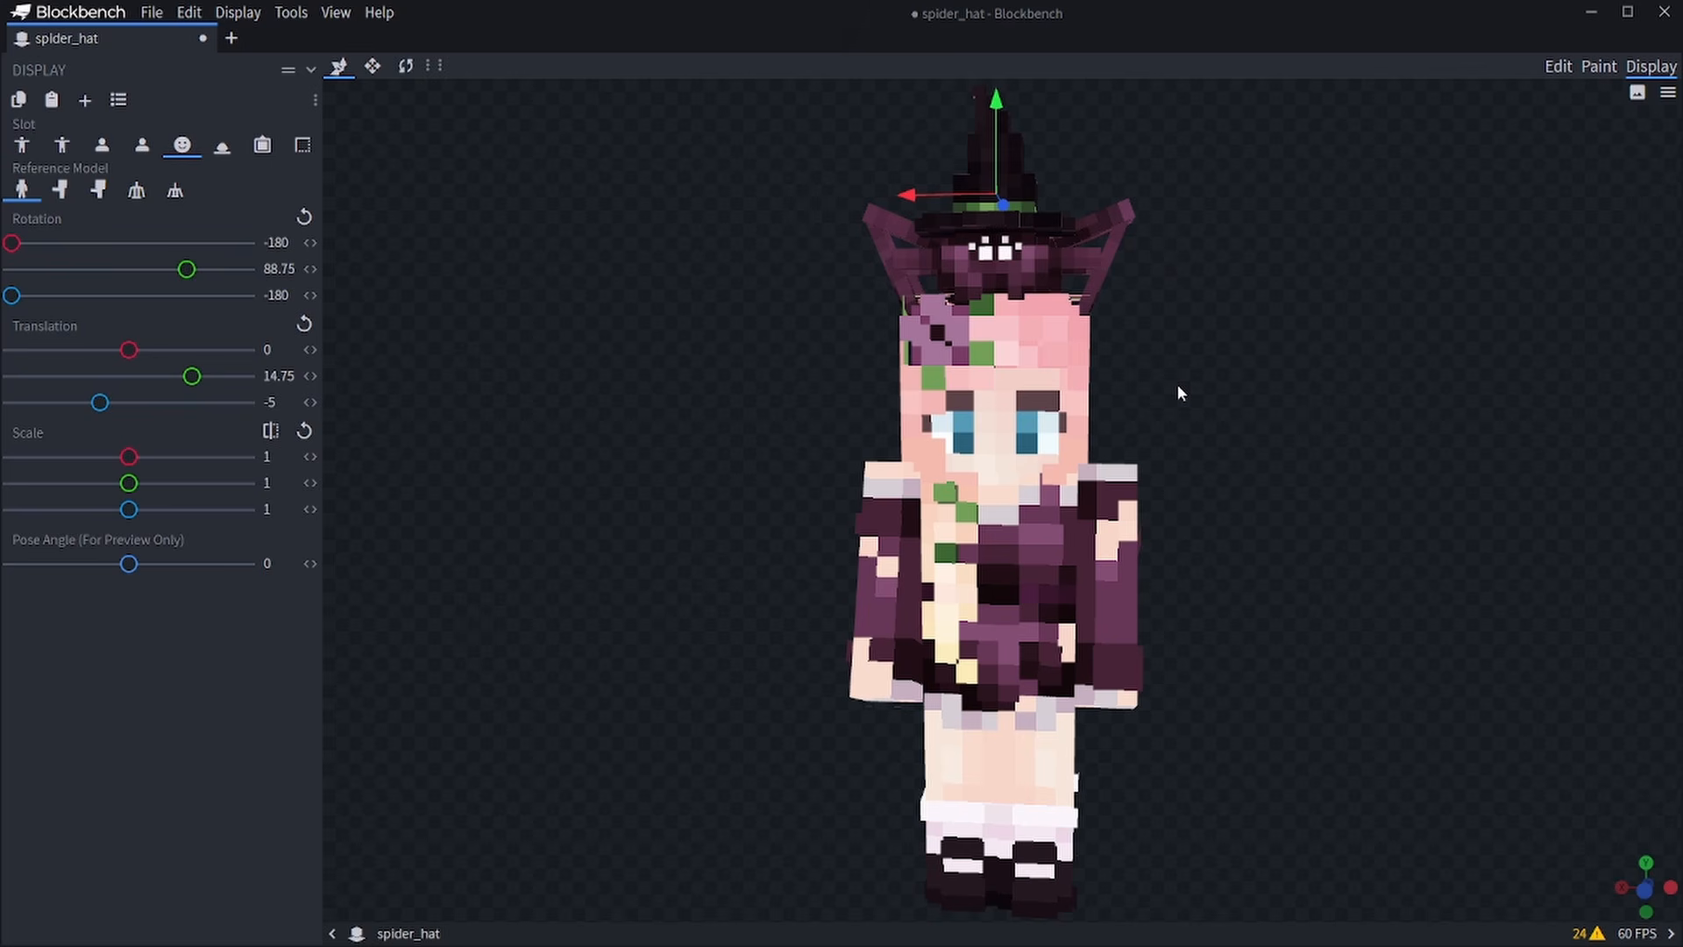
pyautogui.scroll(-2, 1176, 384)
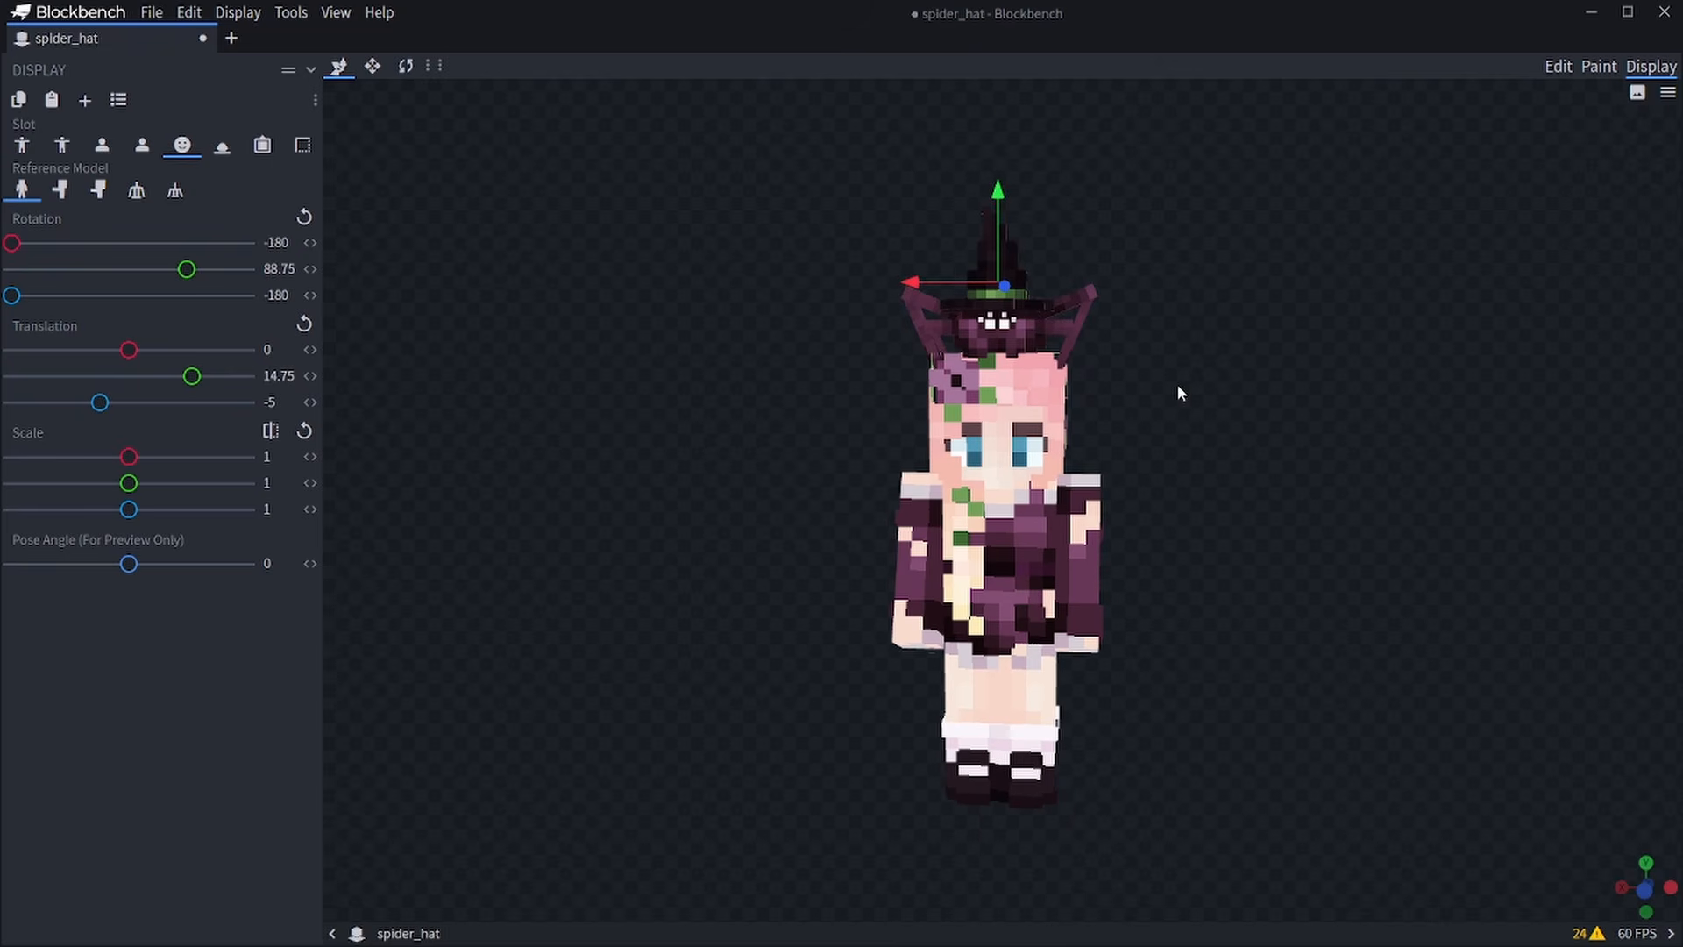
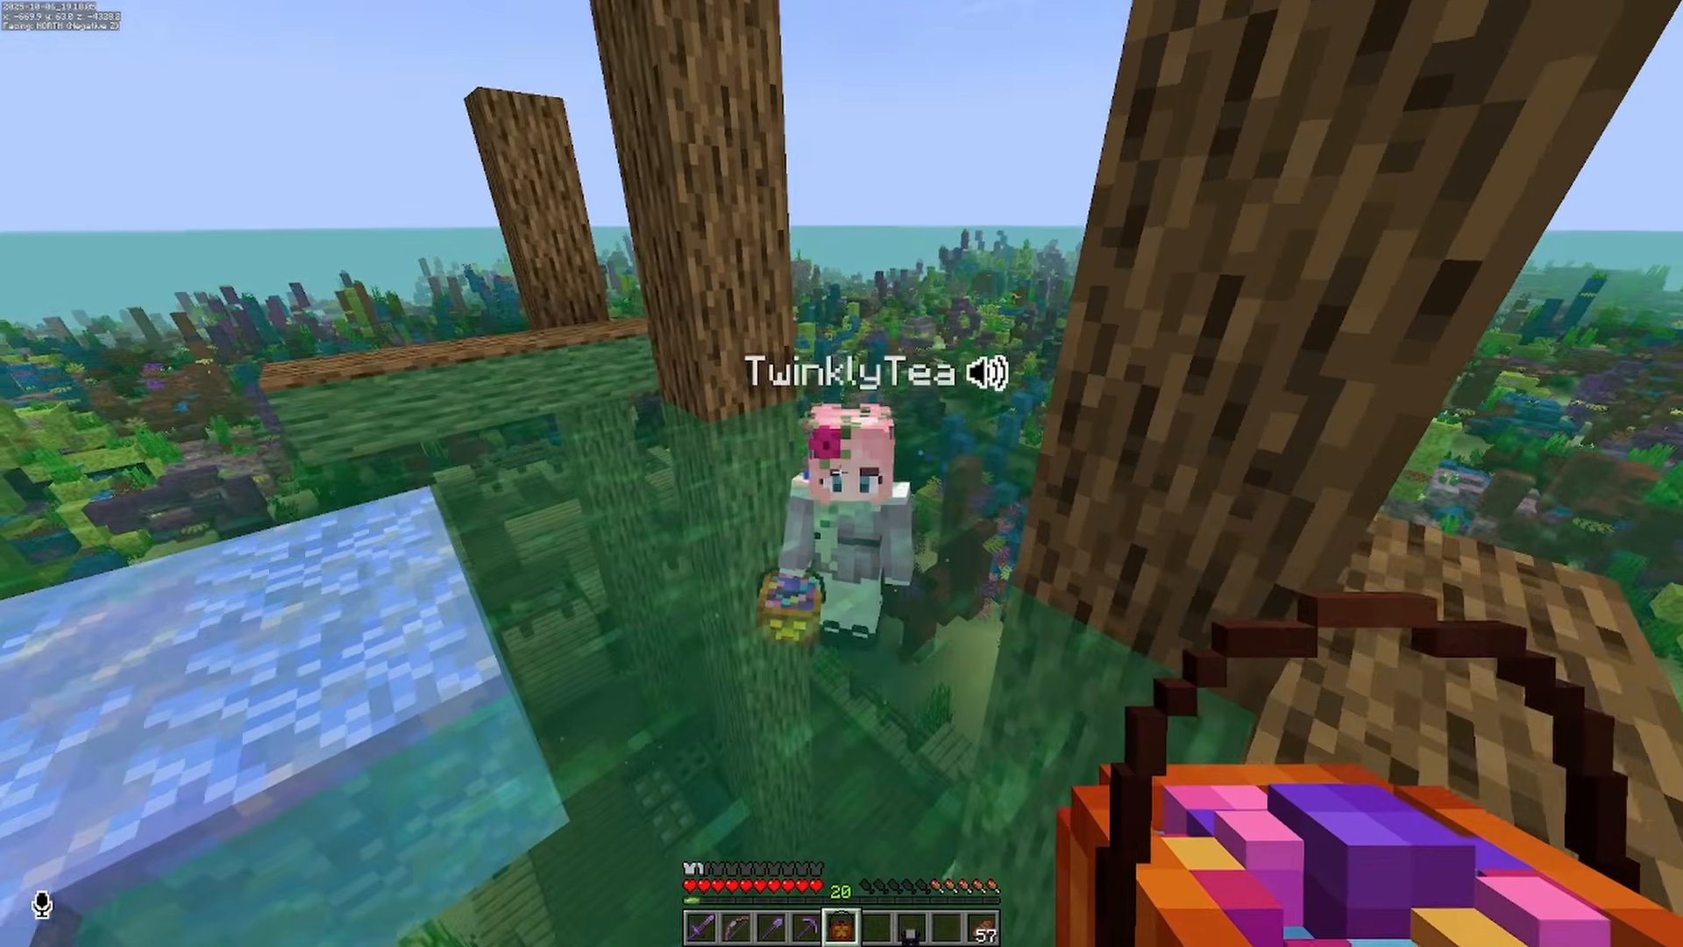
pyautogui.press('e')
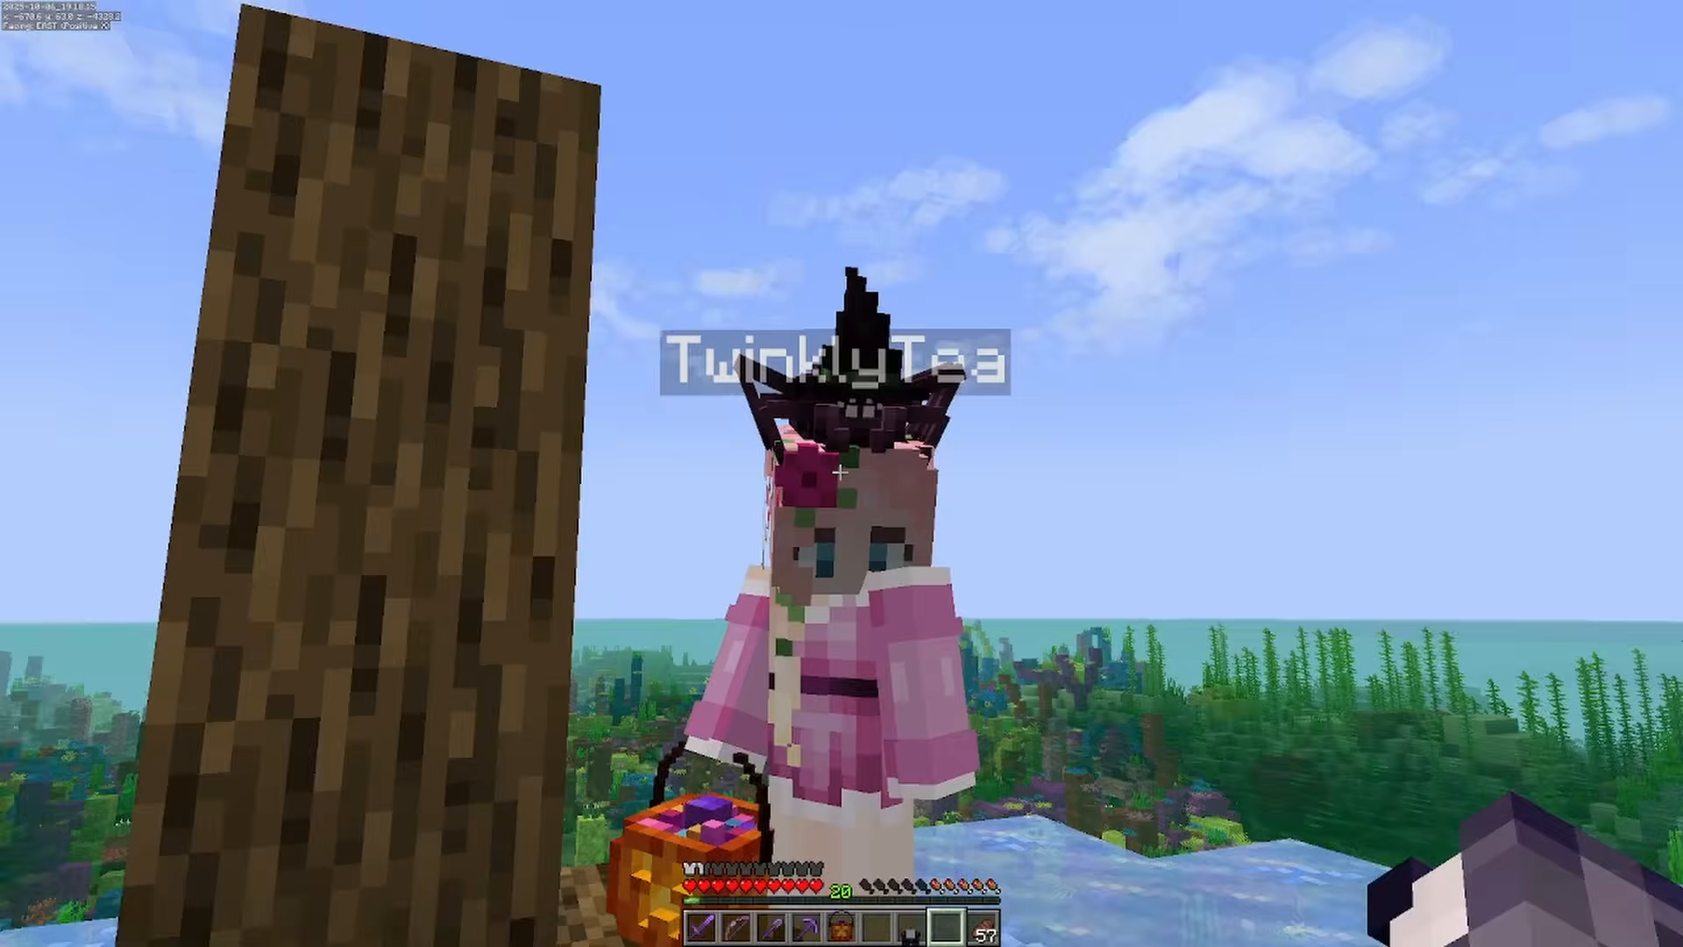
pyautogui.press('c')
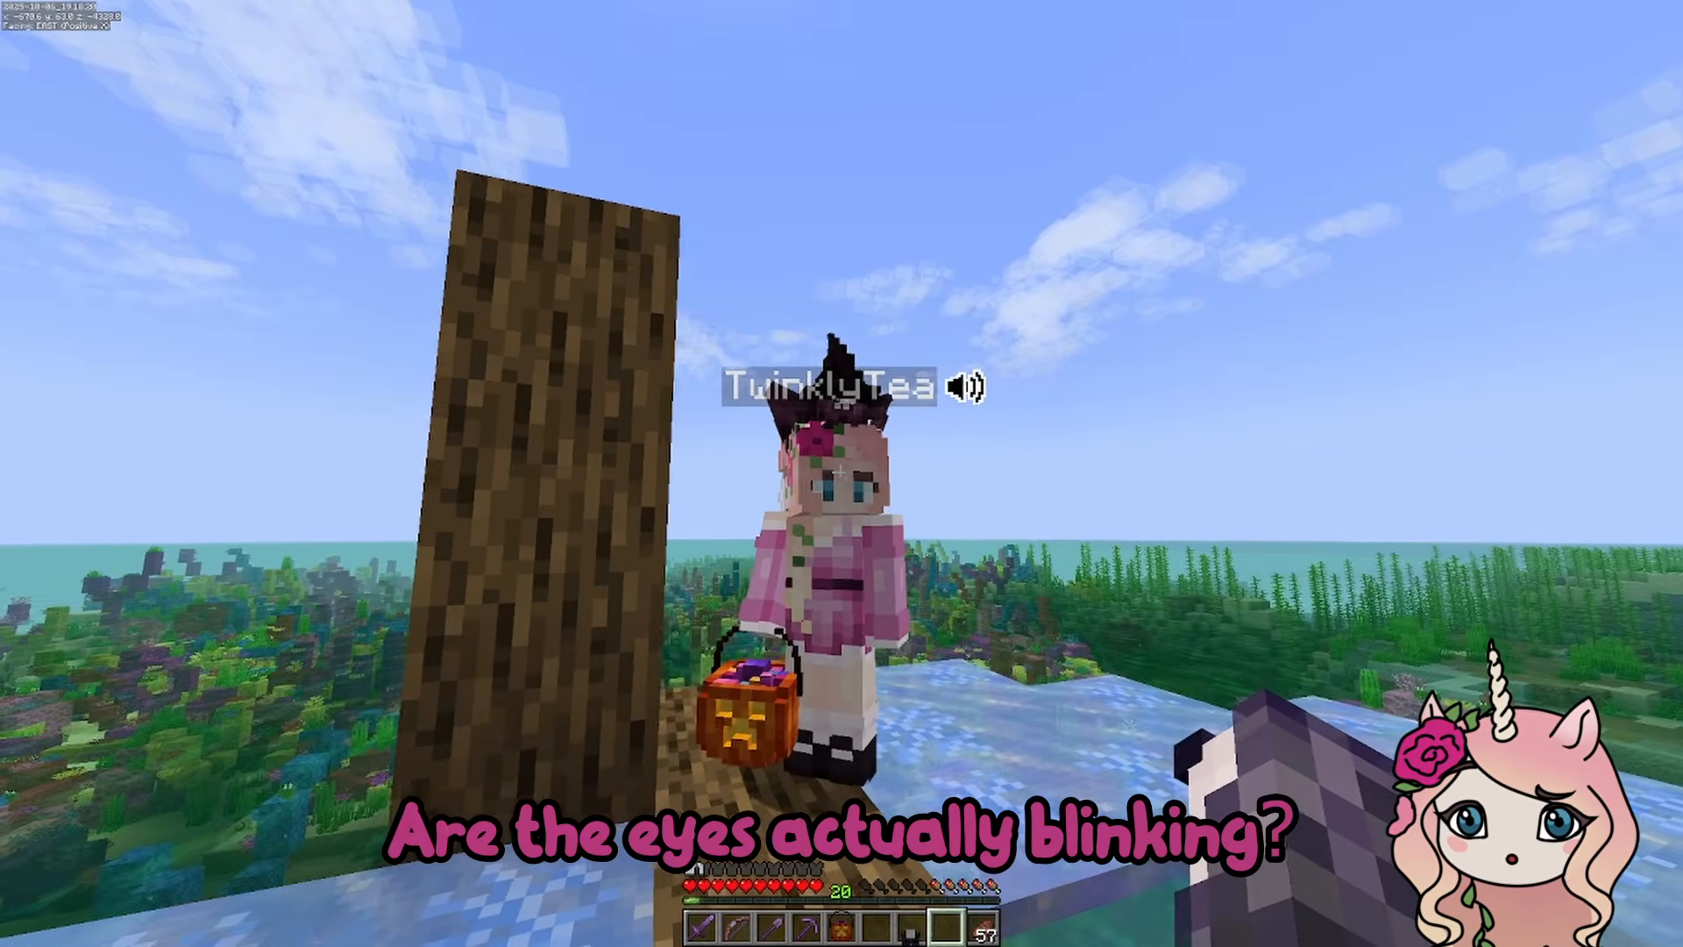
pyautogui.press('c')
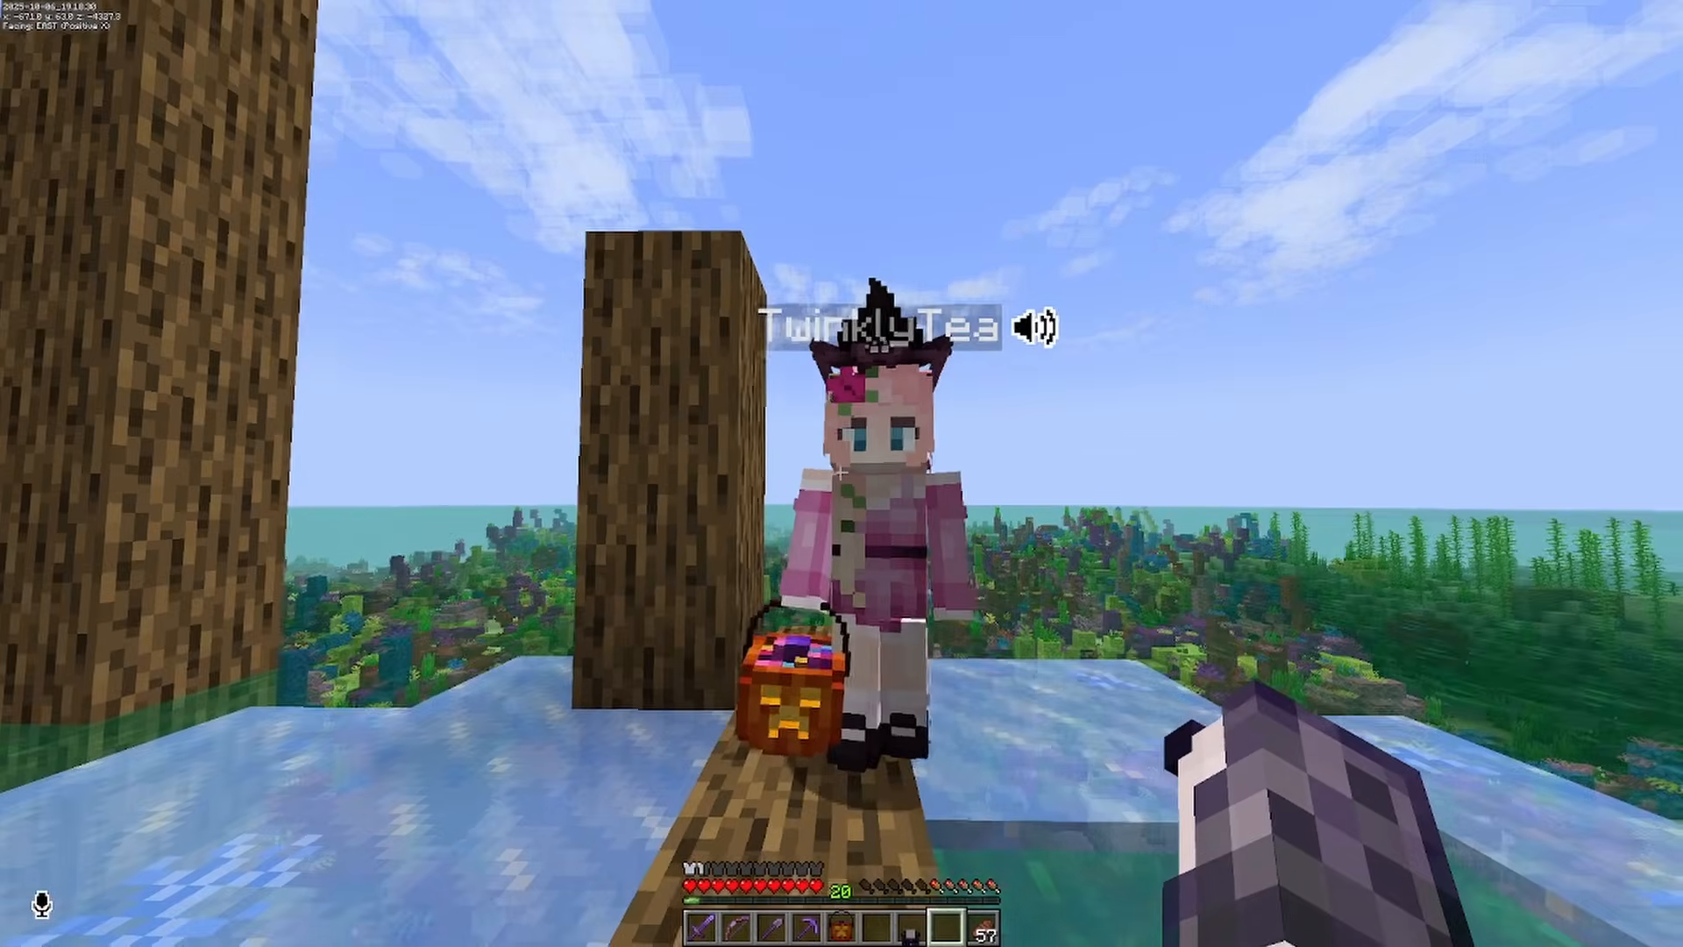
pyautogui.press('e')
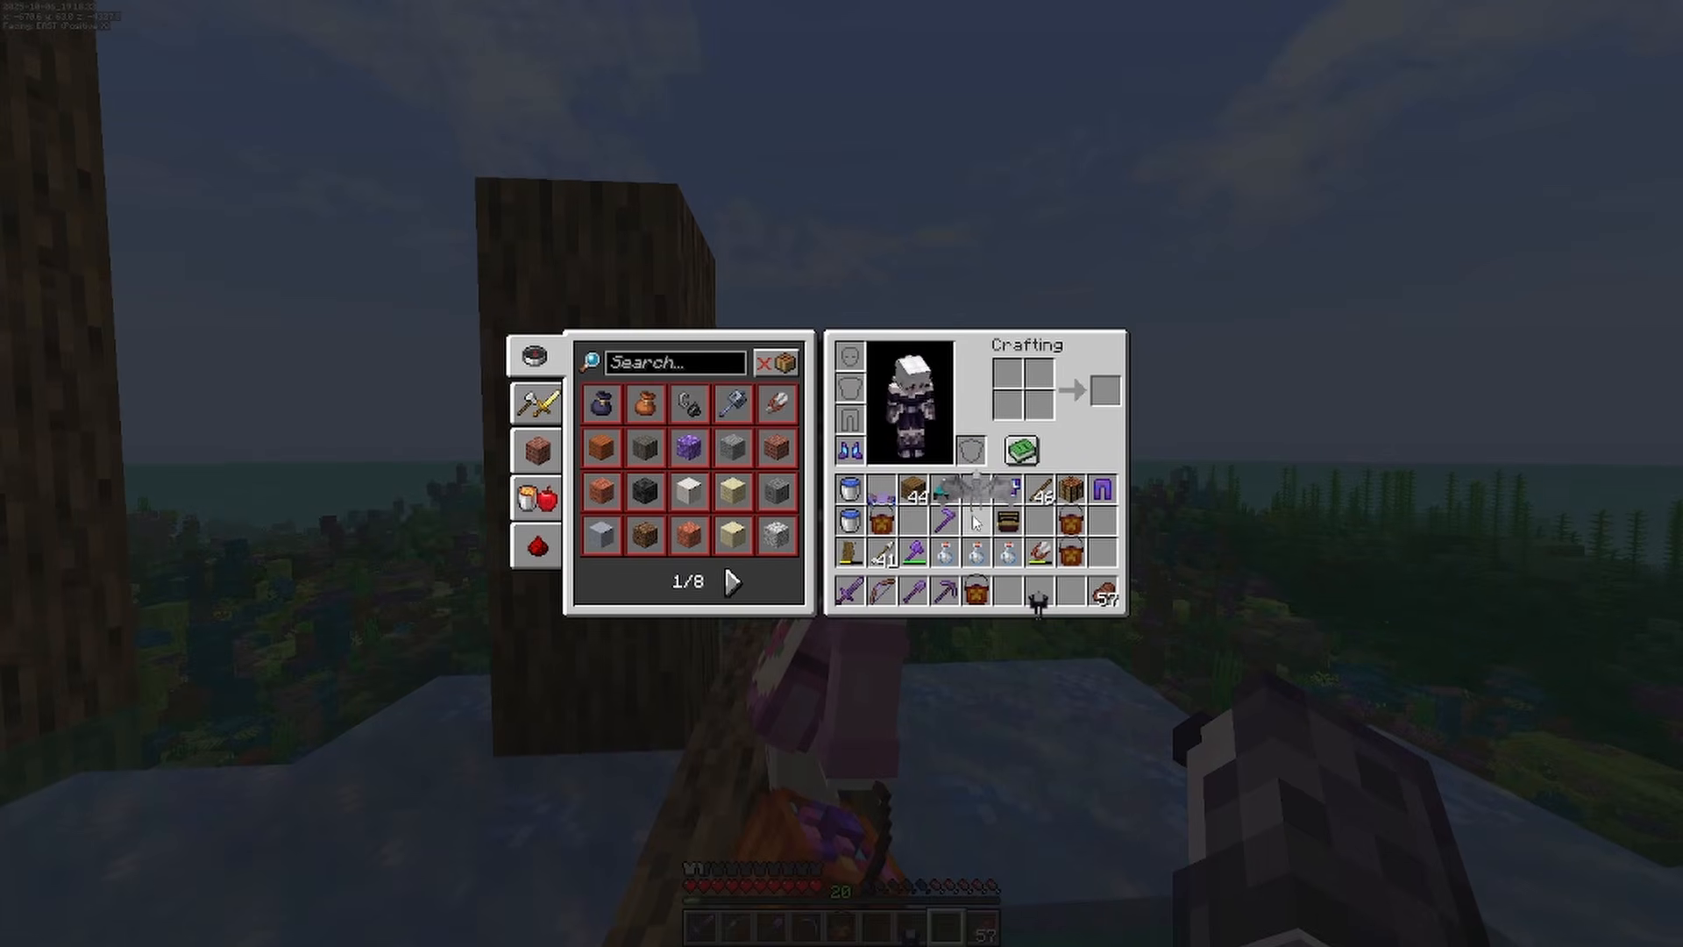
pyautogui.press('e')
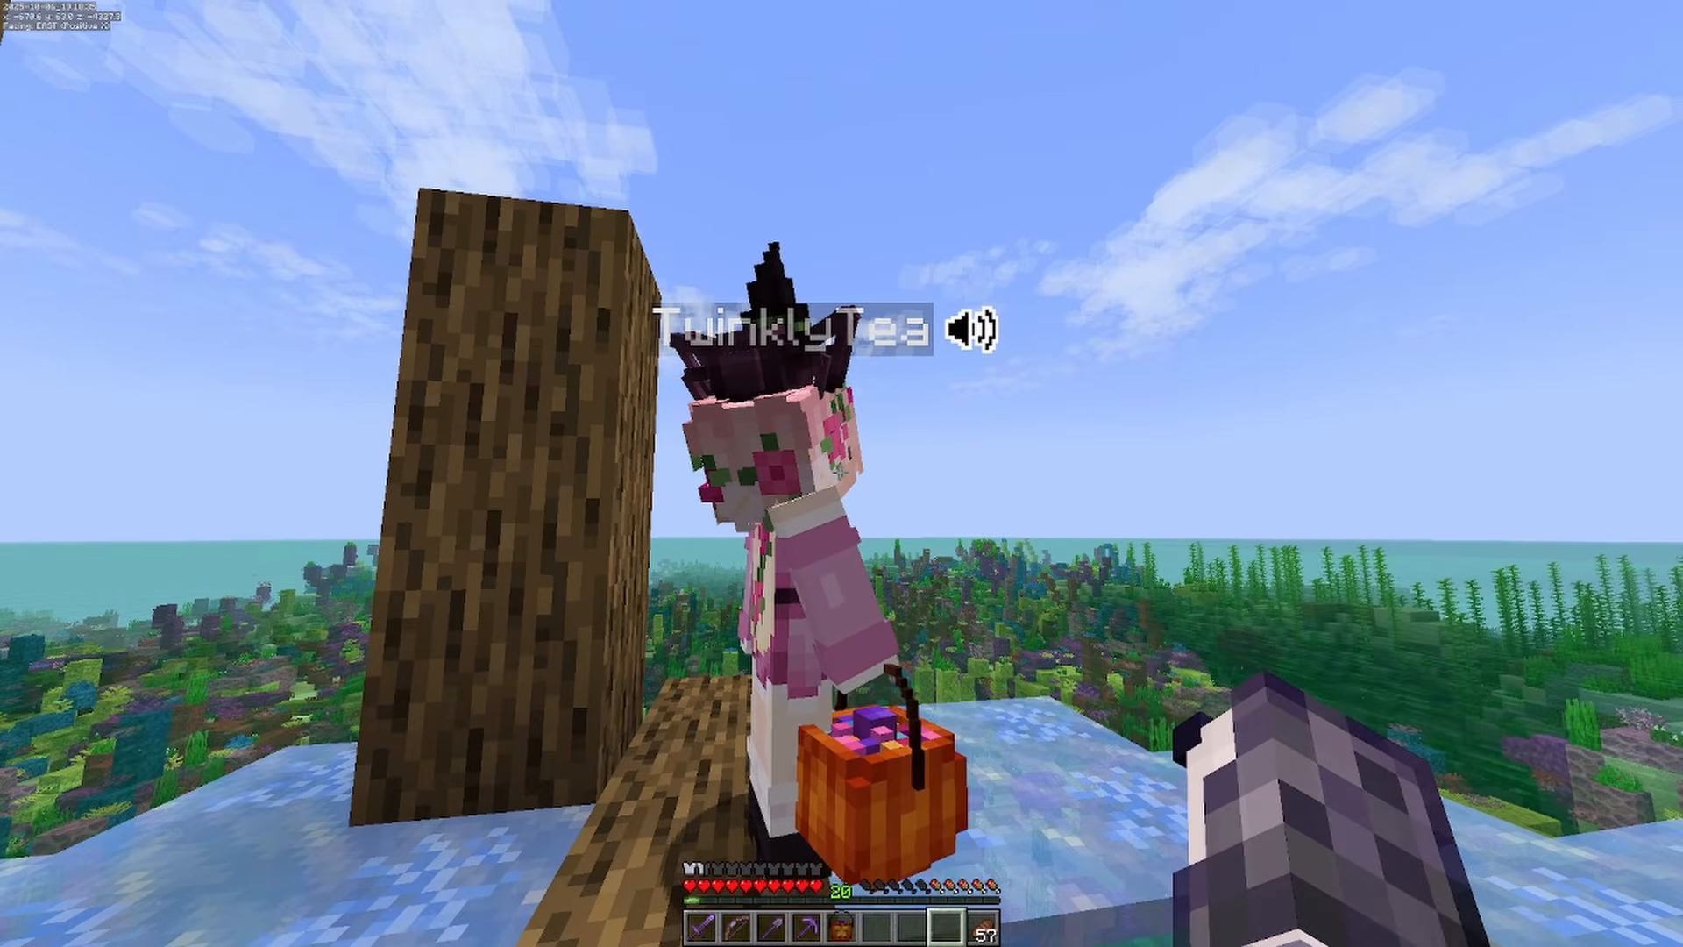
pyautogui.press('w')
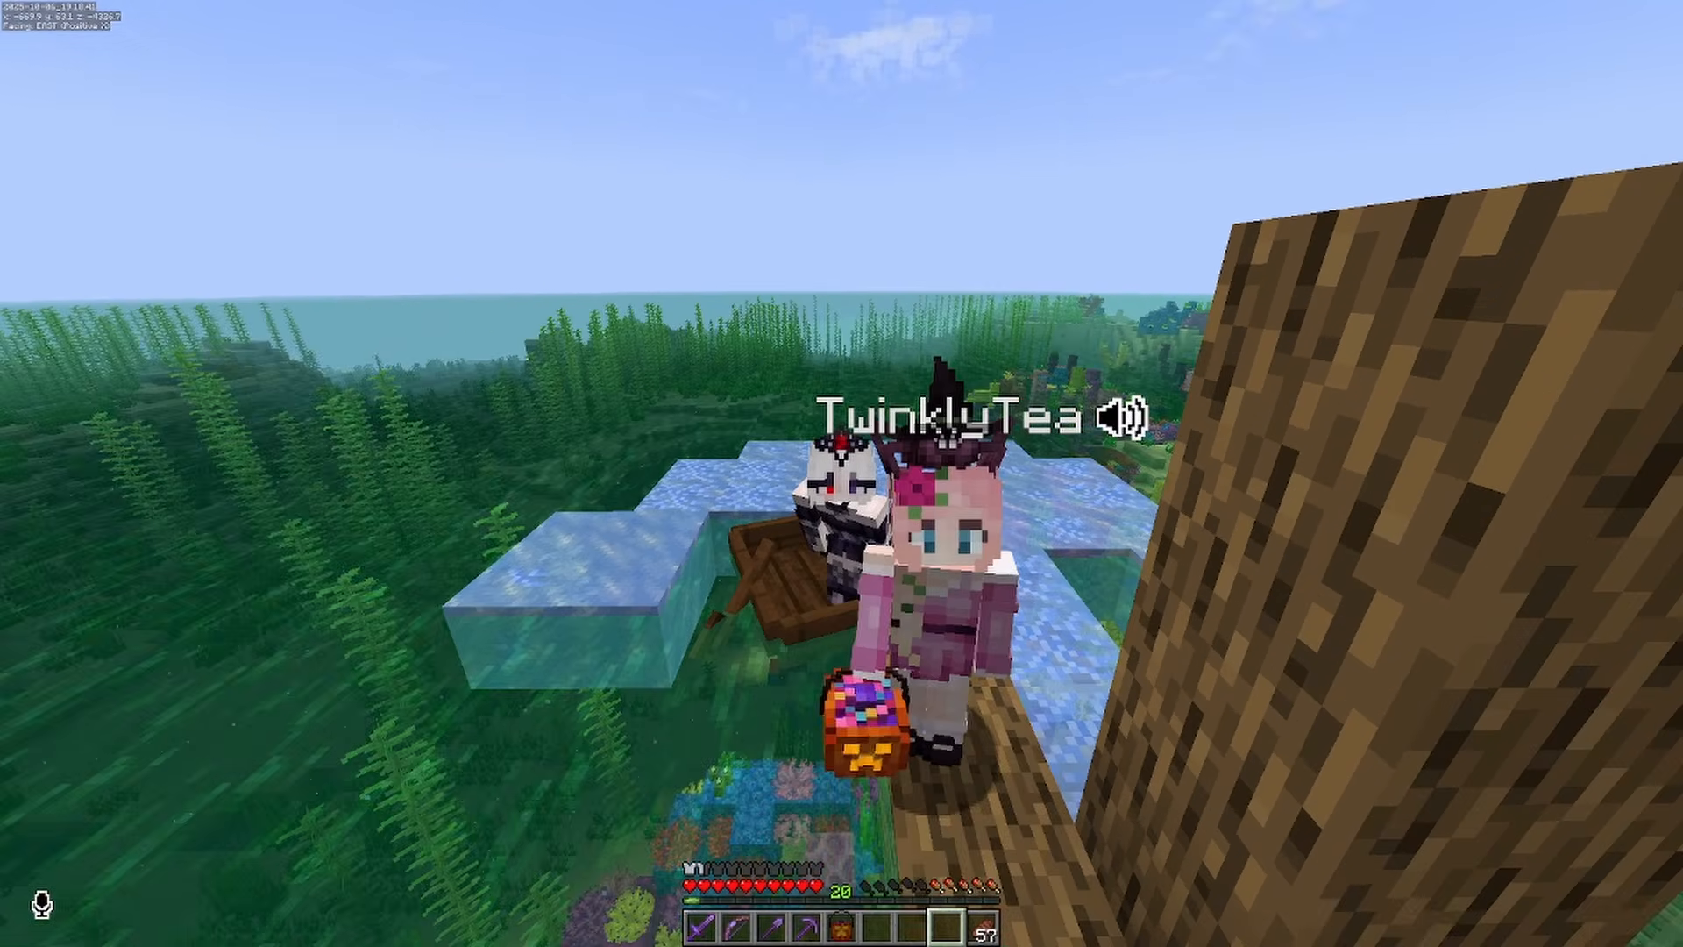
pyautogui.press('c')
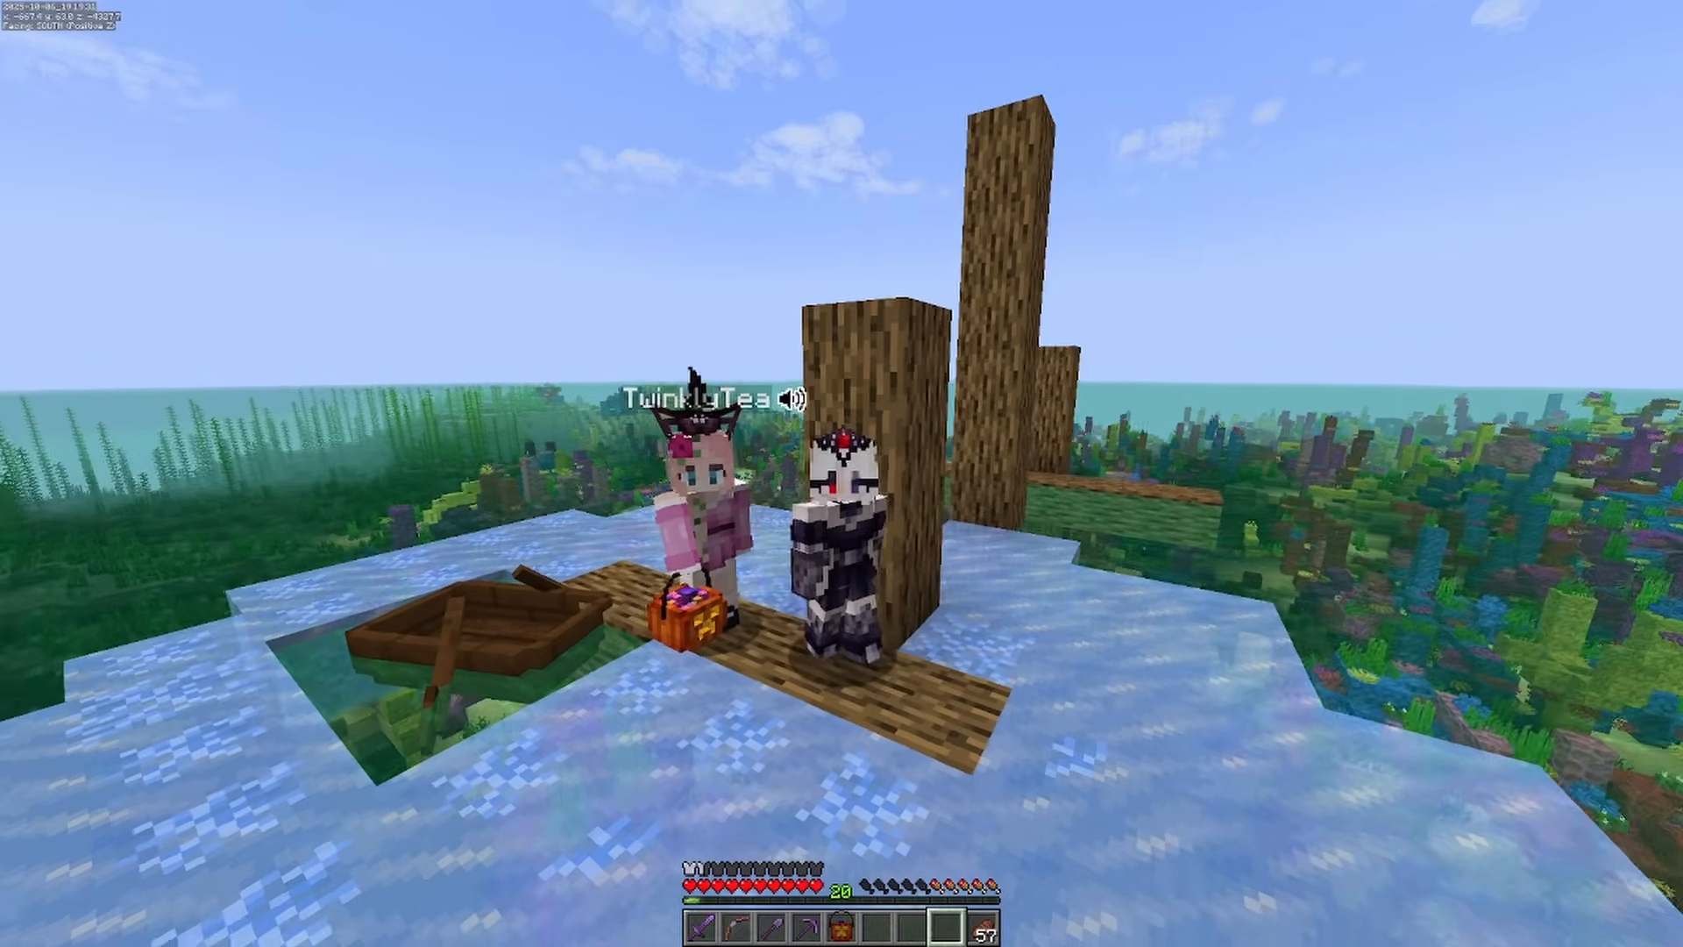
pyautogui.press('shift')
pyautogui.press('c')
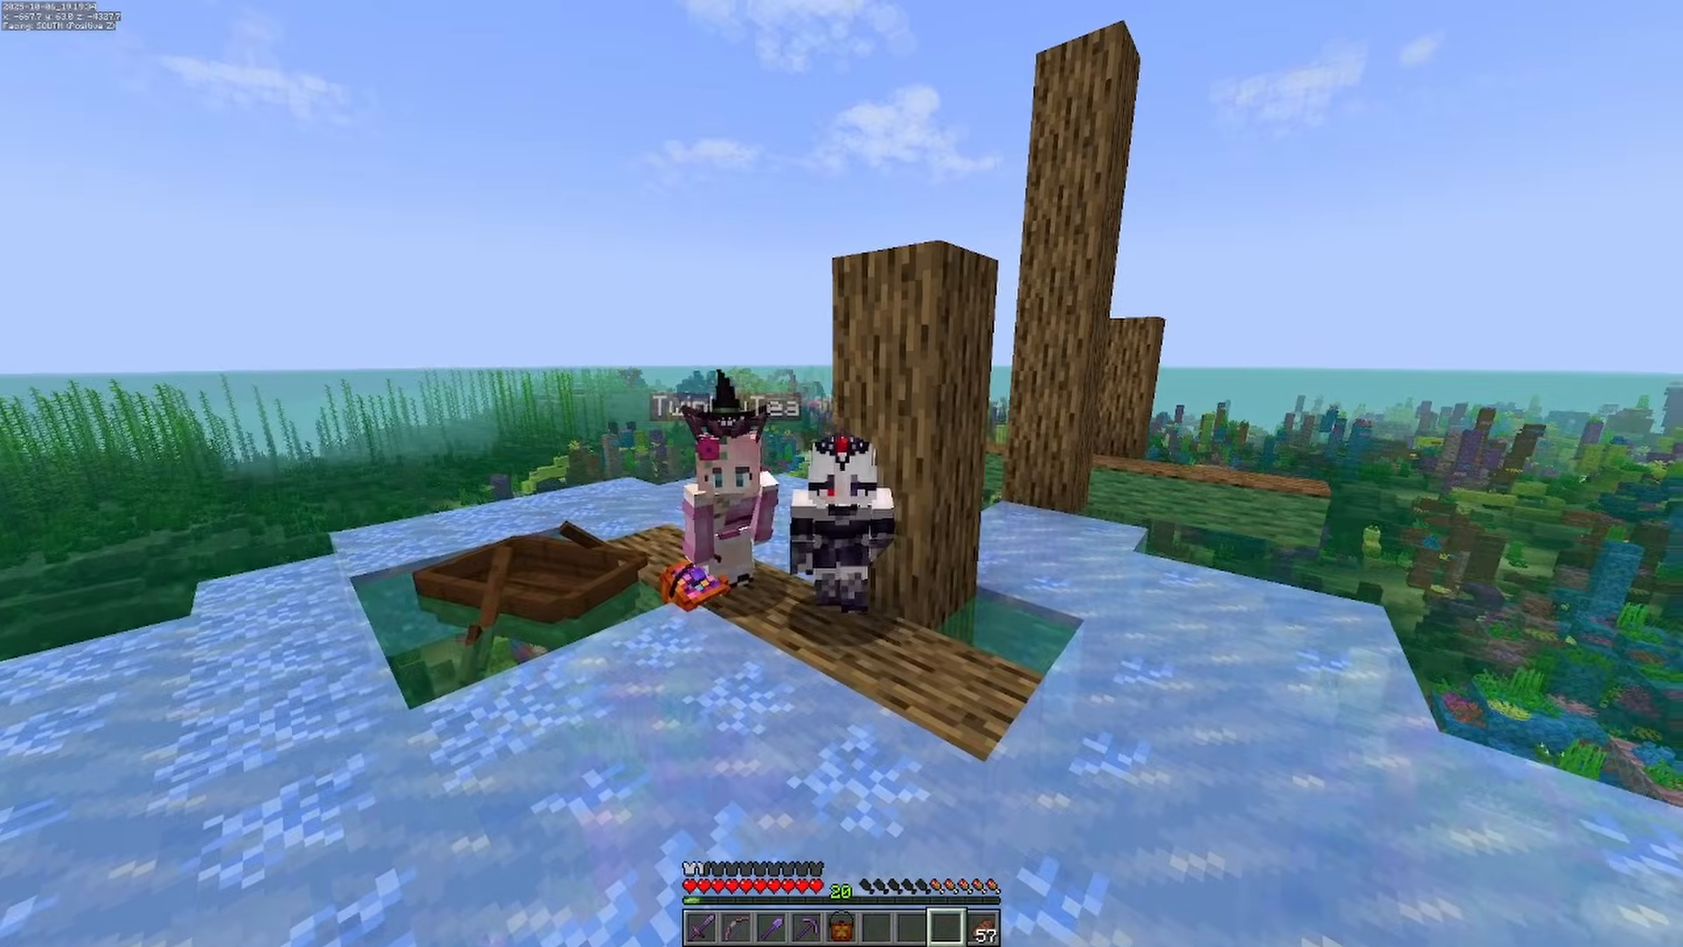
pyautogui.press('c')
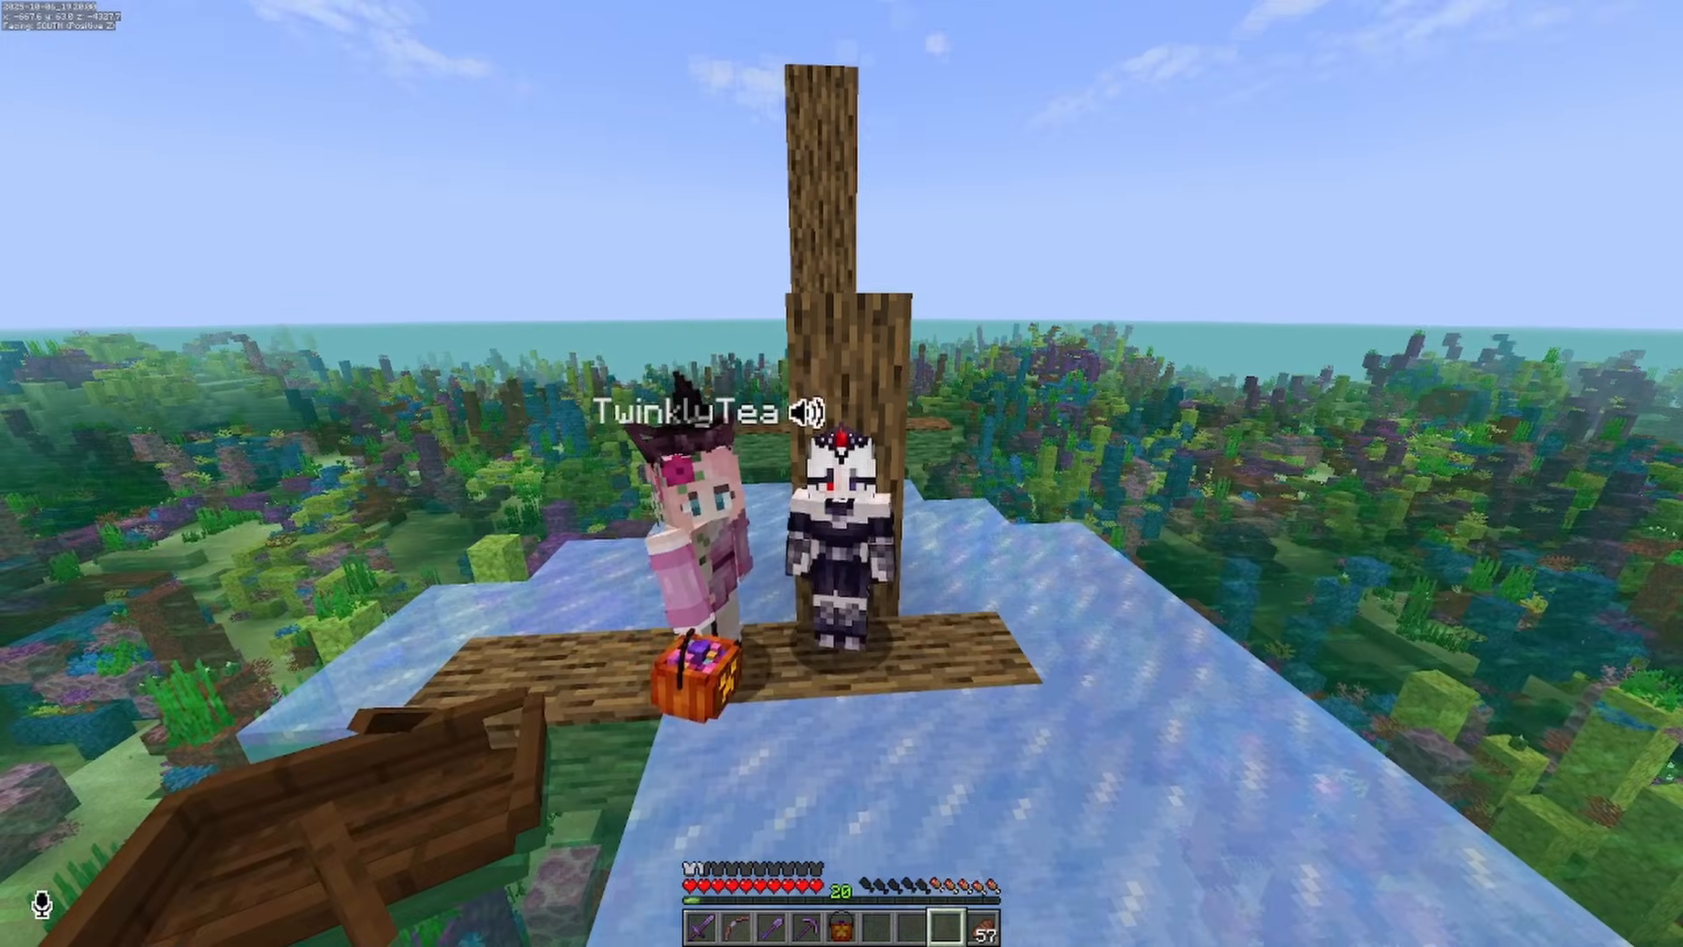
pyautogui.press('9')
pyautogui.rightClick(842, 473)
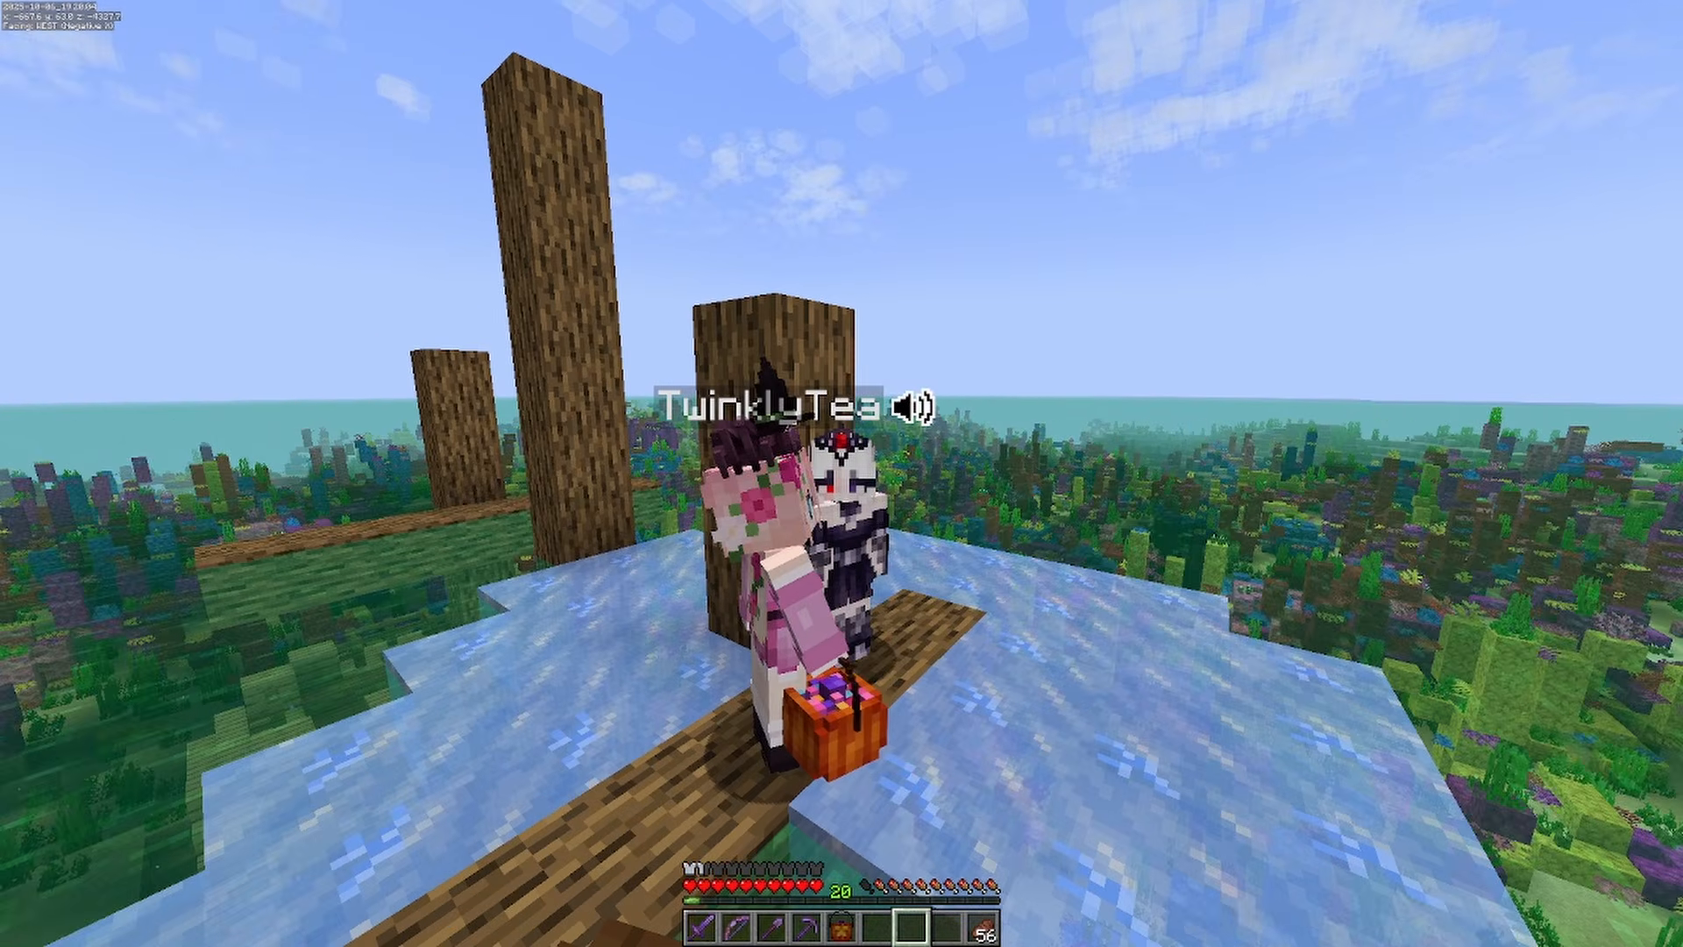
pyautogui.press('F5')
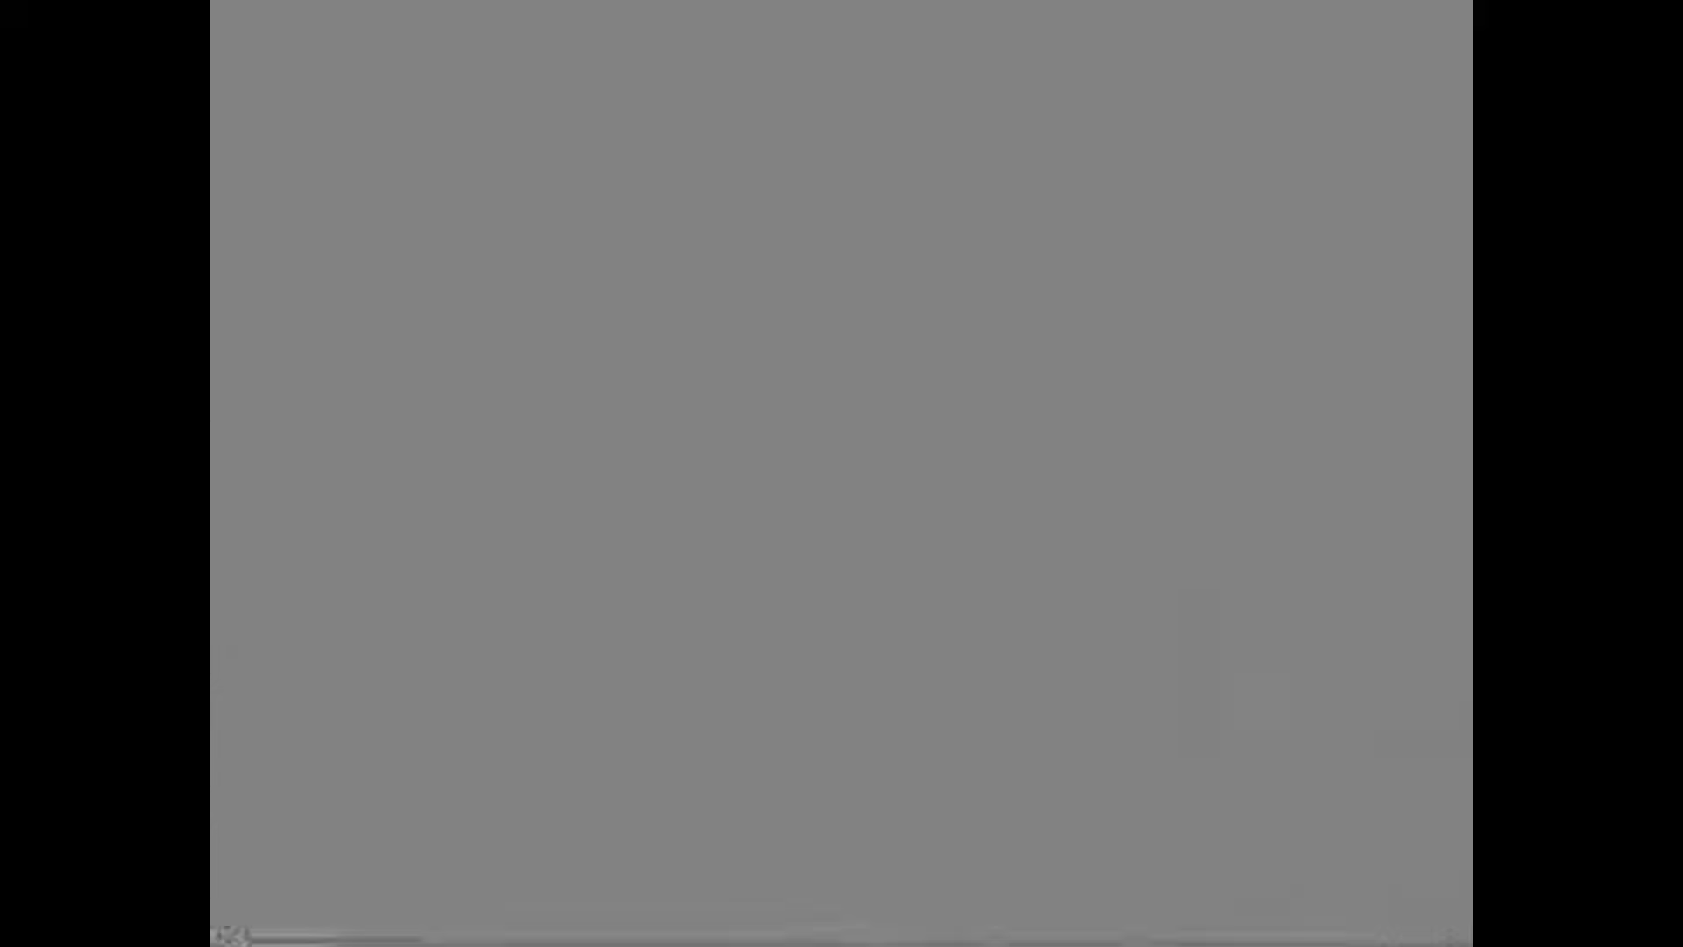
pyautogui.press('s')
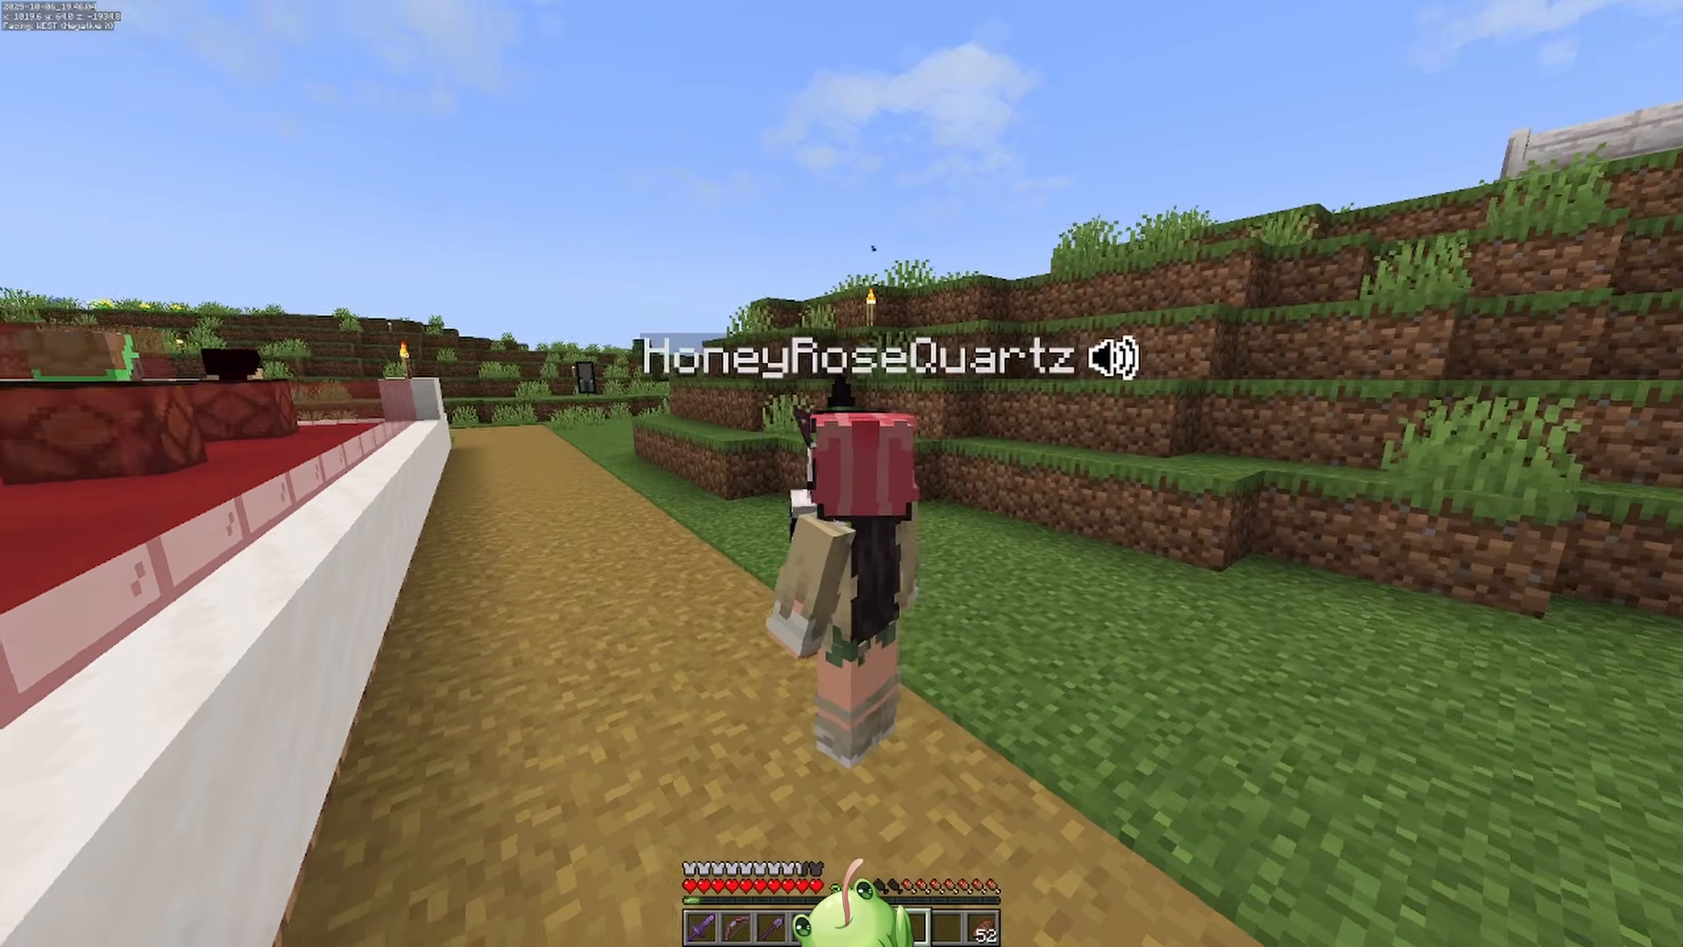
pyautogui.press('s')
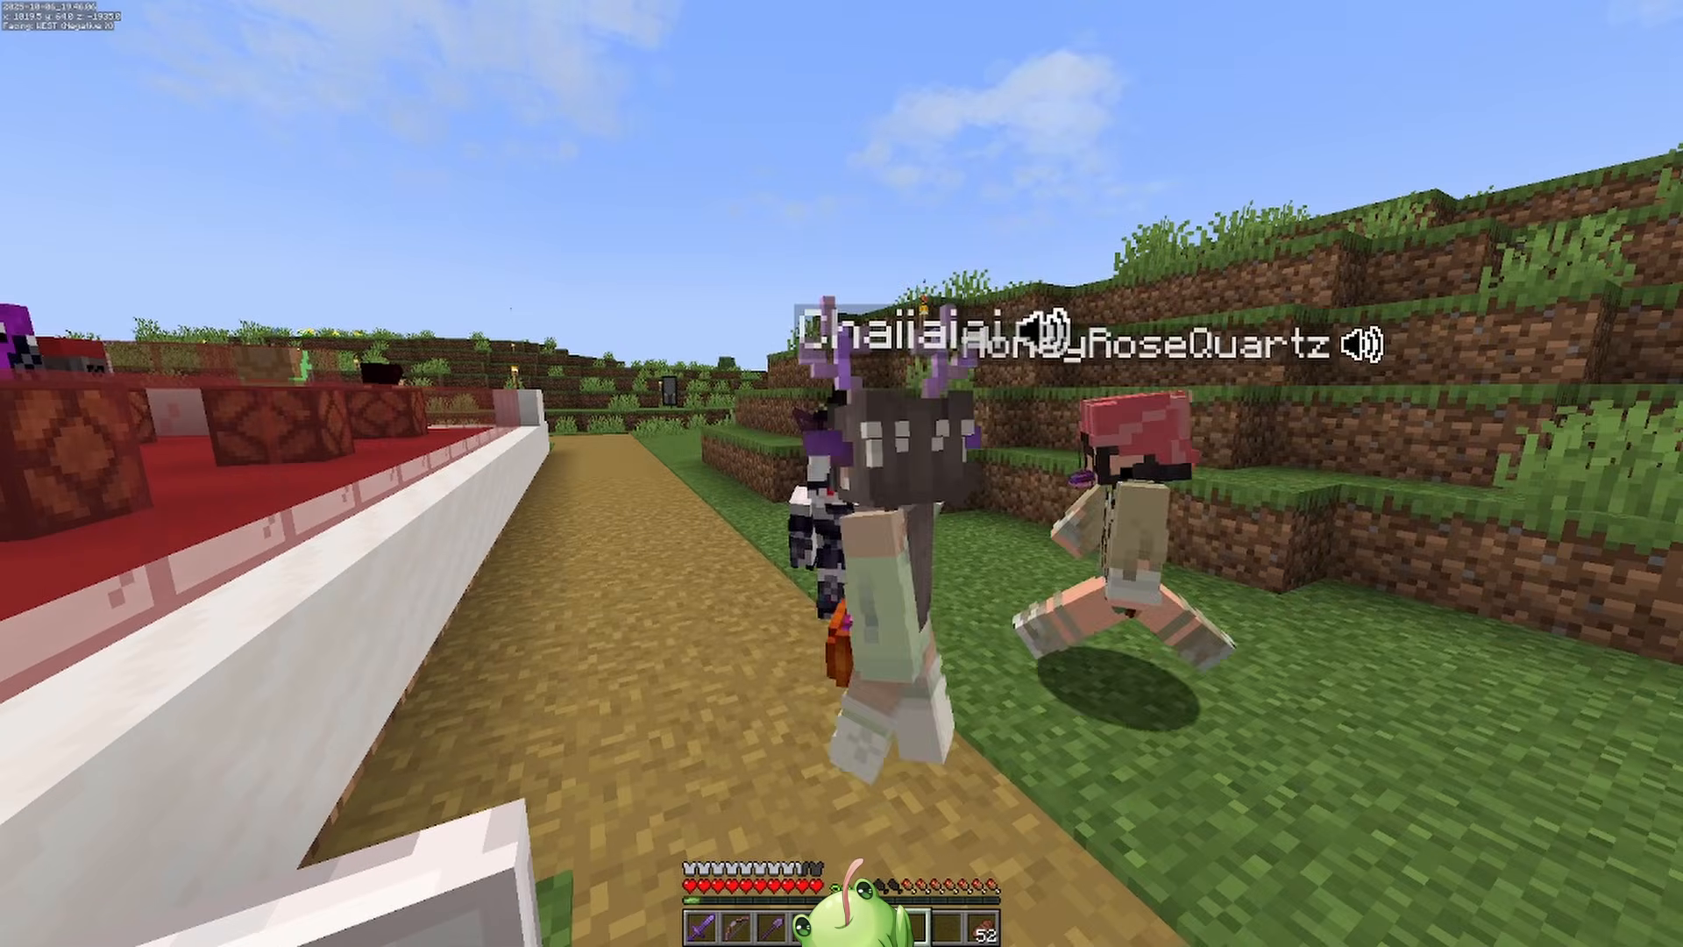
pyautogui.press('s')
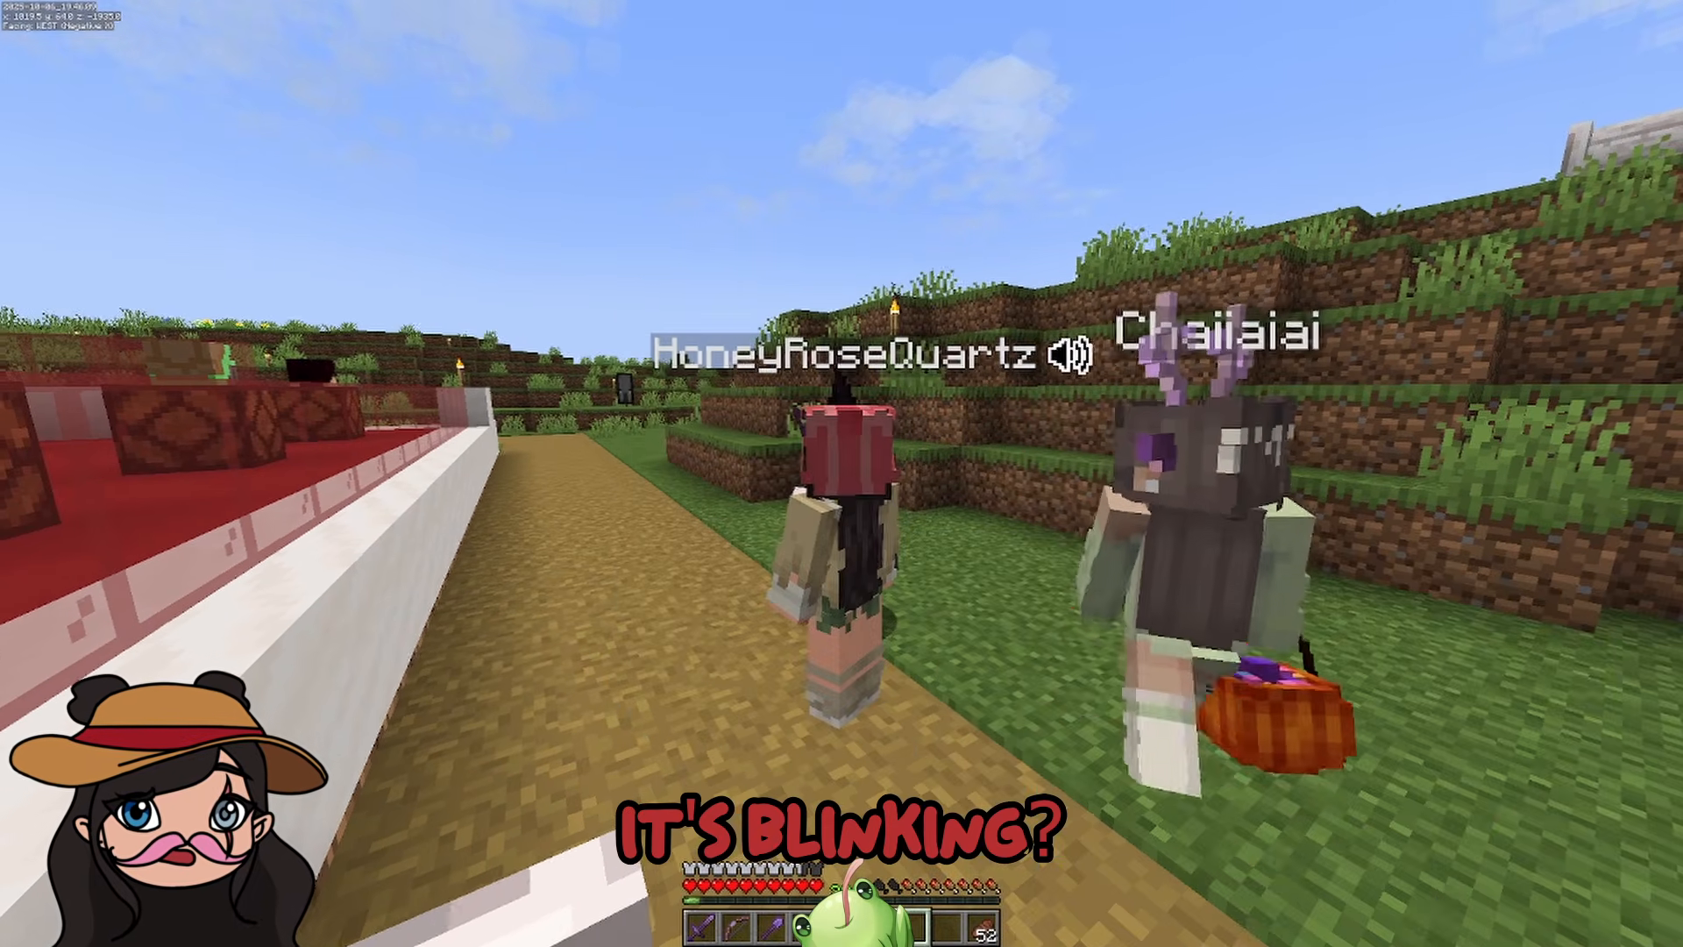
pyautogui.press('s')
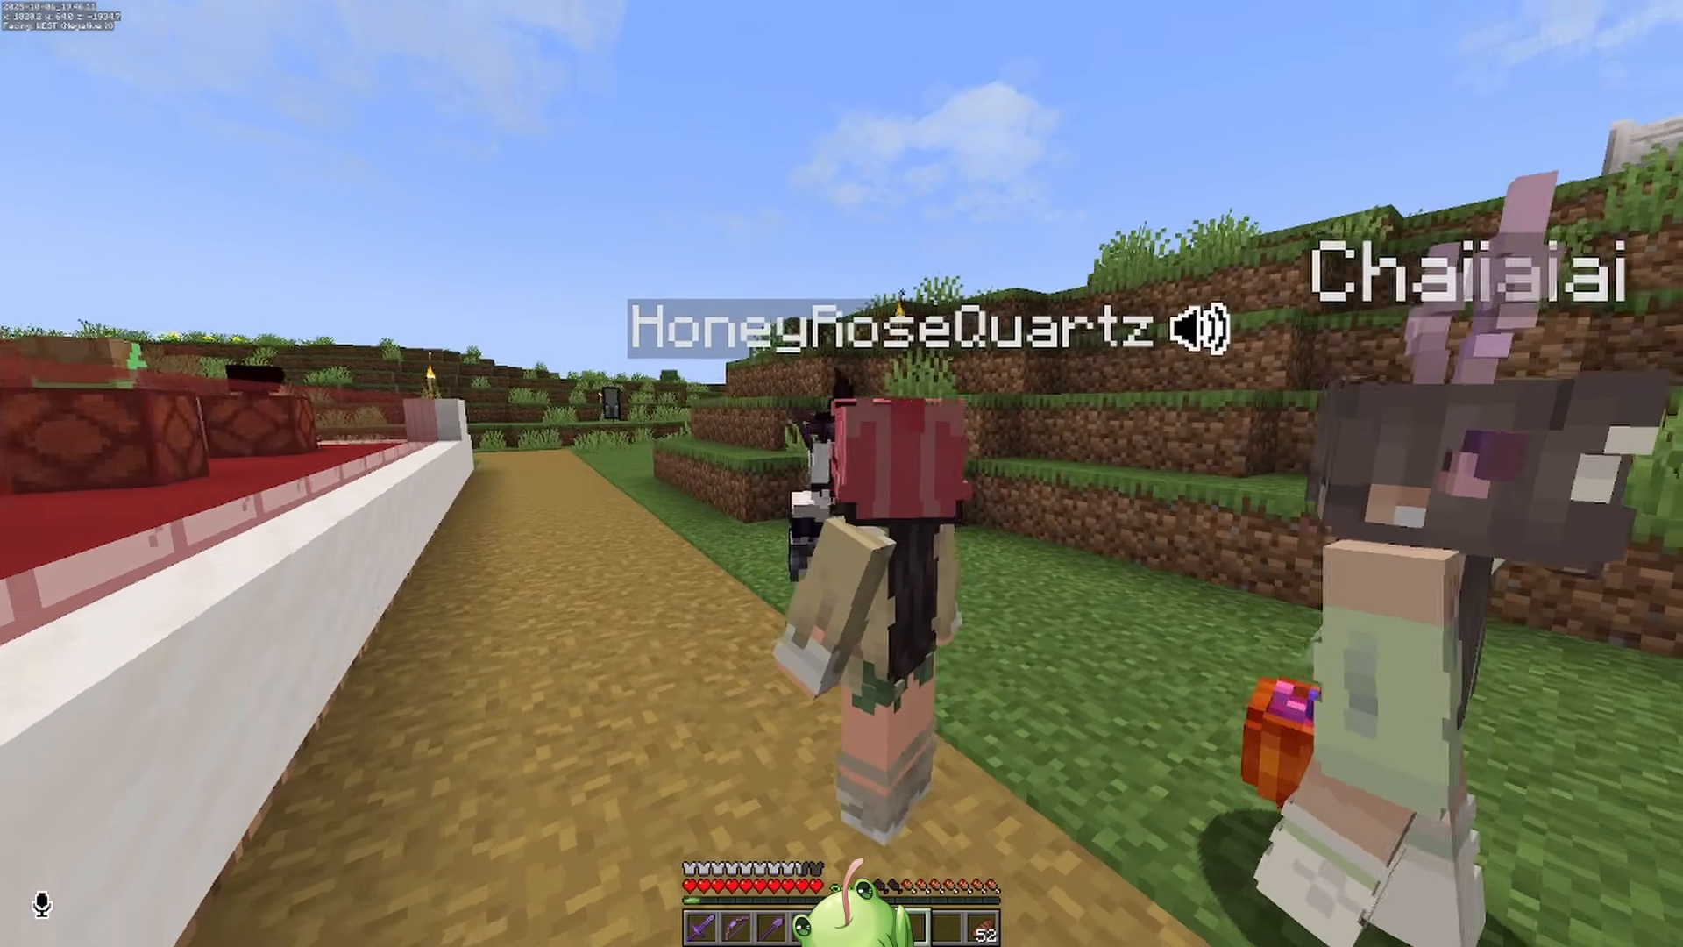
pyautogui.press('s')
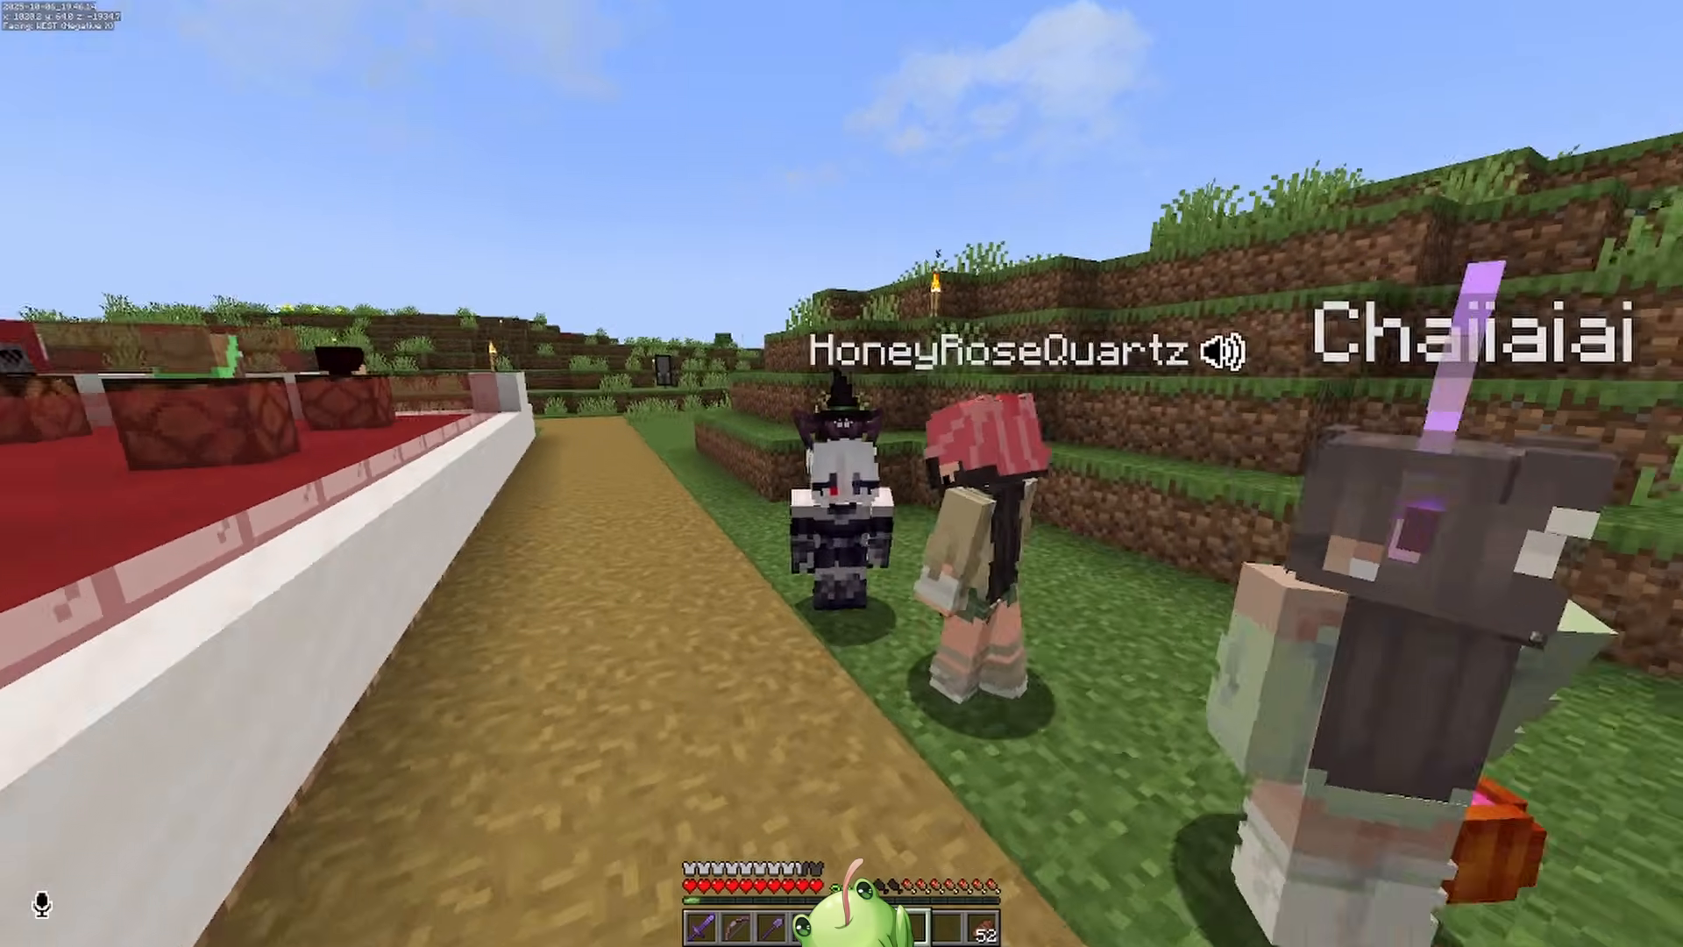
pyautogui.press('a')
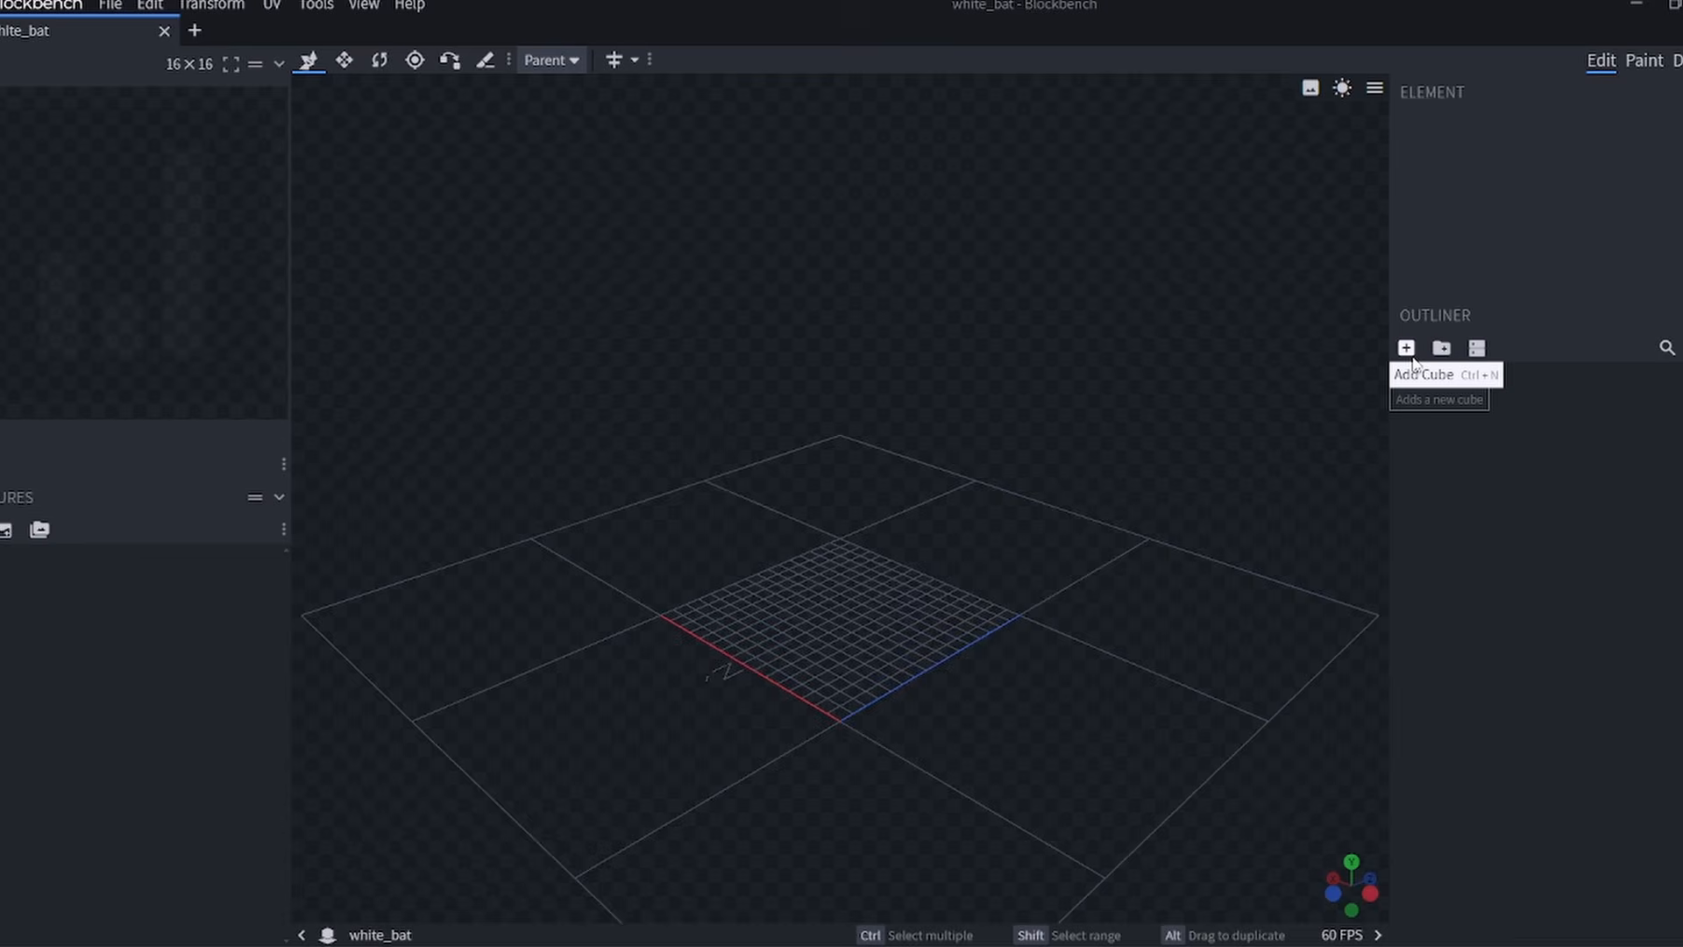
# Add a cube to the empty white_bat model and move it to position 7, 0, 7.
pyautogui.click(1406, 348)
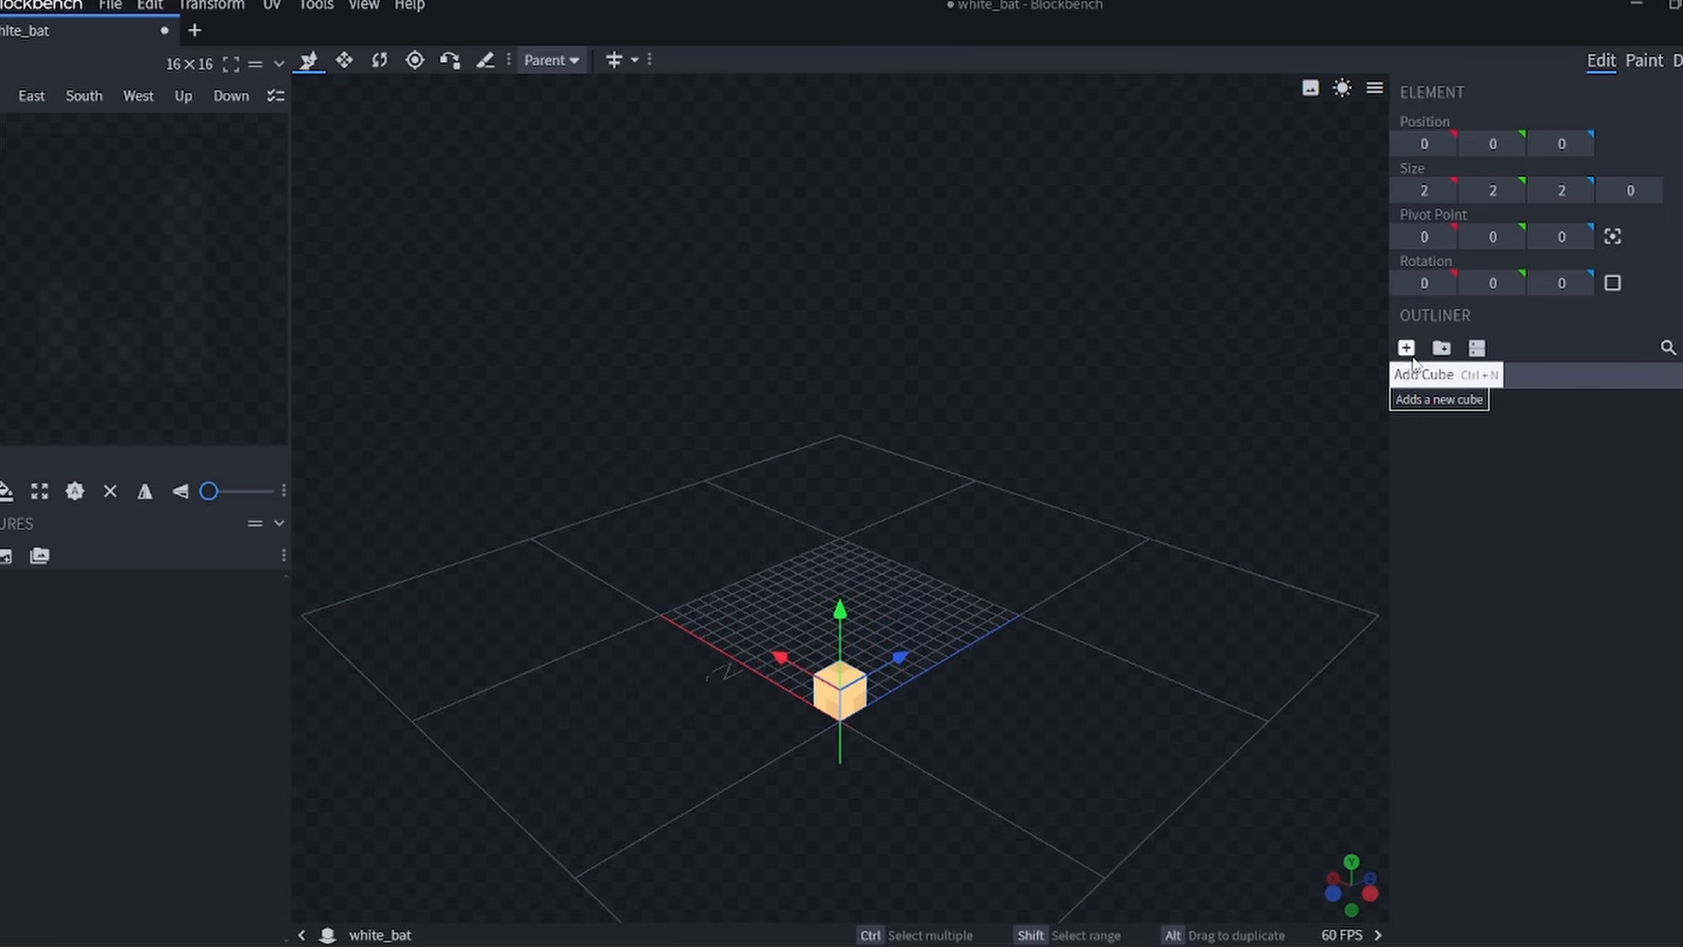
pyautogui.moveTo(1008, 604); pyautogui.dragTo(864, 614)
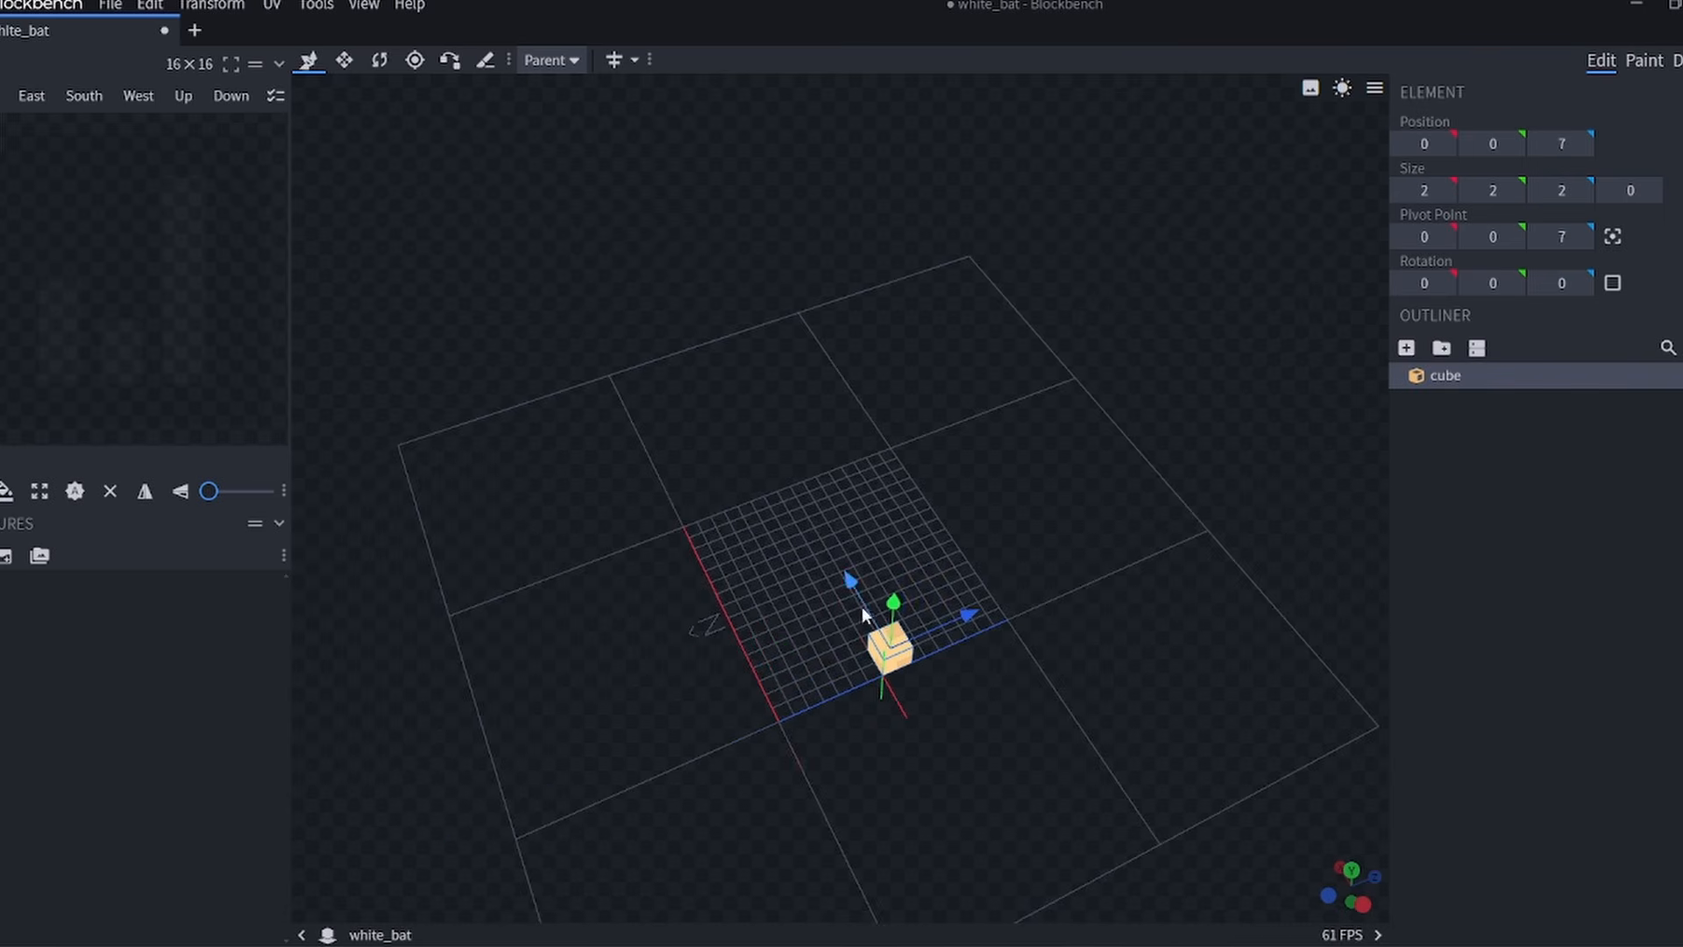
pyautogui.moveTo(824, 524); pyautogui.dragTo(824, 524)
pyautogui.moveTo(772, 473); pyautogui.dragTo(791, 488)
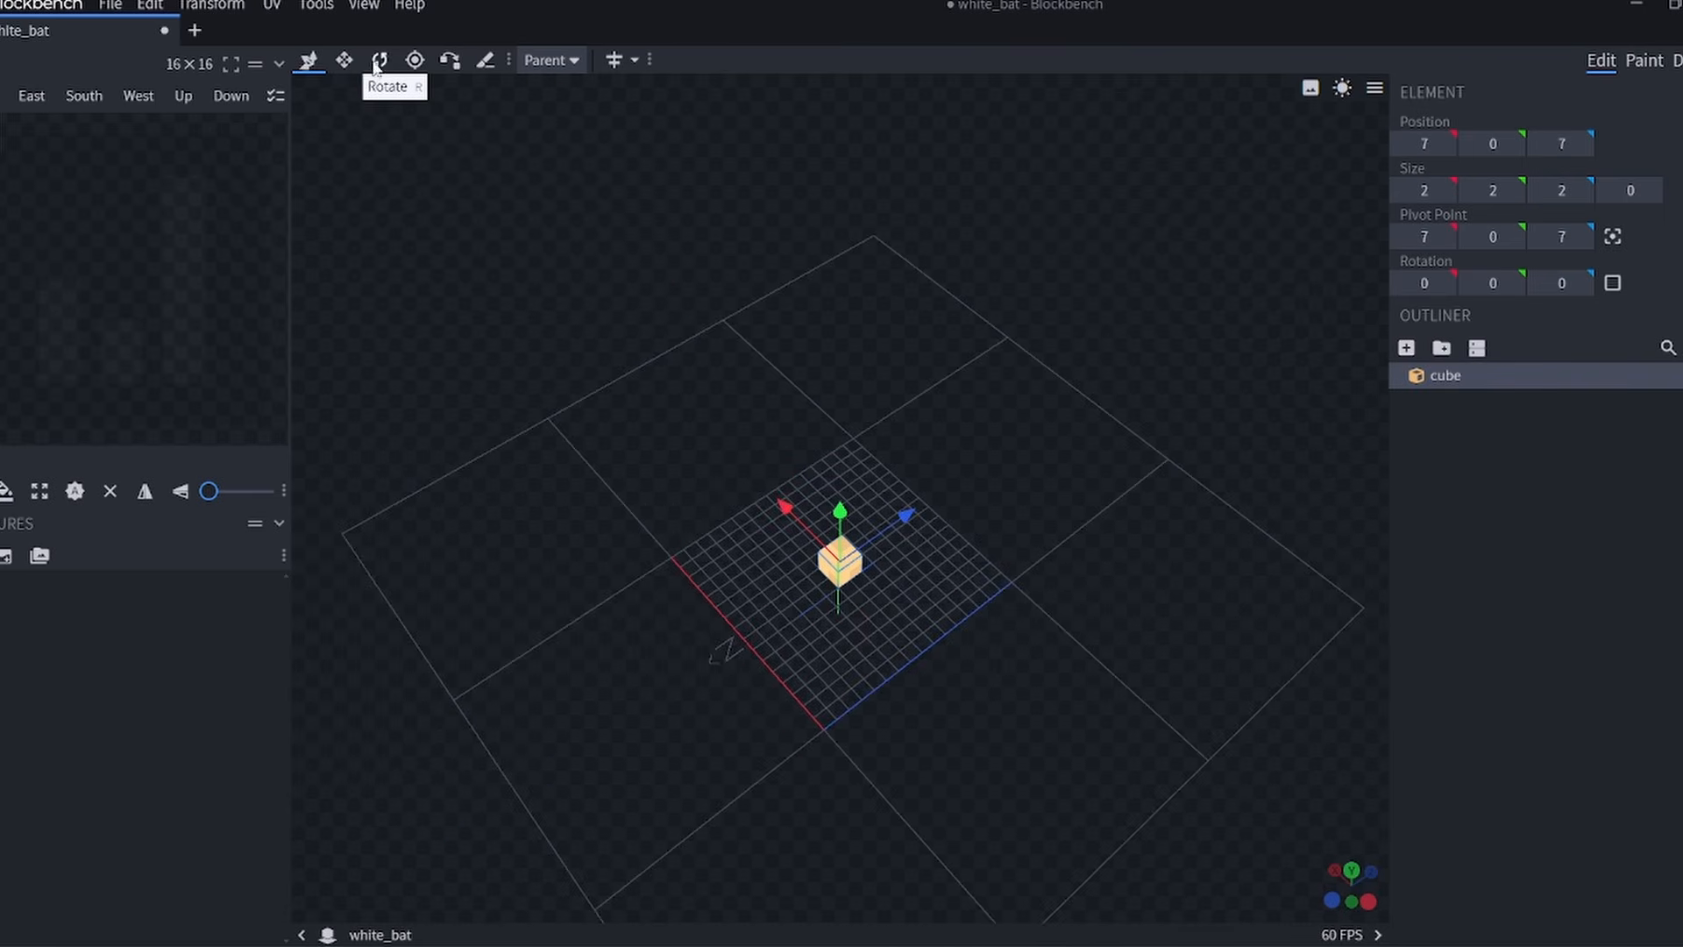
# Resize the cube to 4 × 7 × 2 and raise it above the grid to position 6, 6, 7.
pyautogui.click(344, 60)
pyautogui.moveTo(763, 561); pyautogui.dragTo(956, 608)
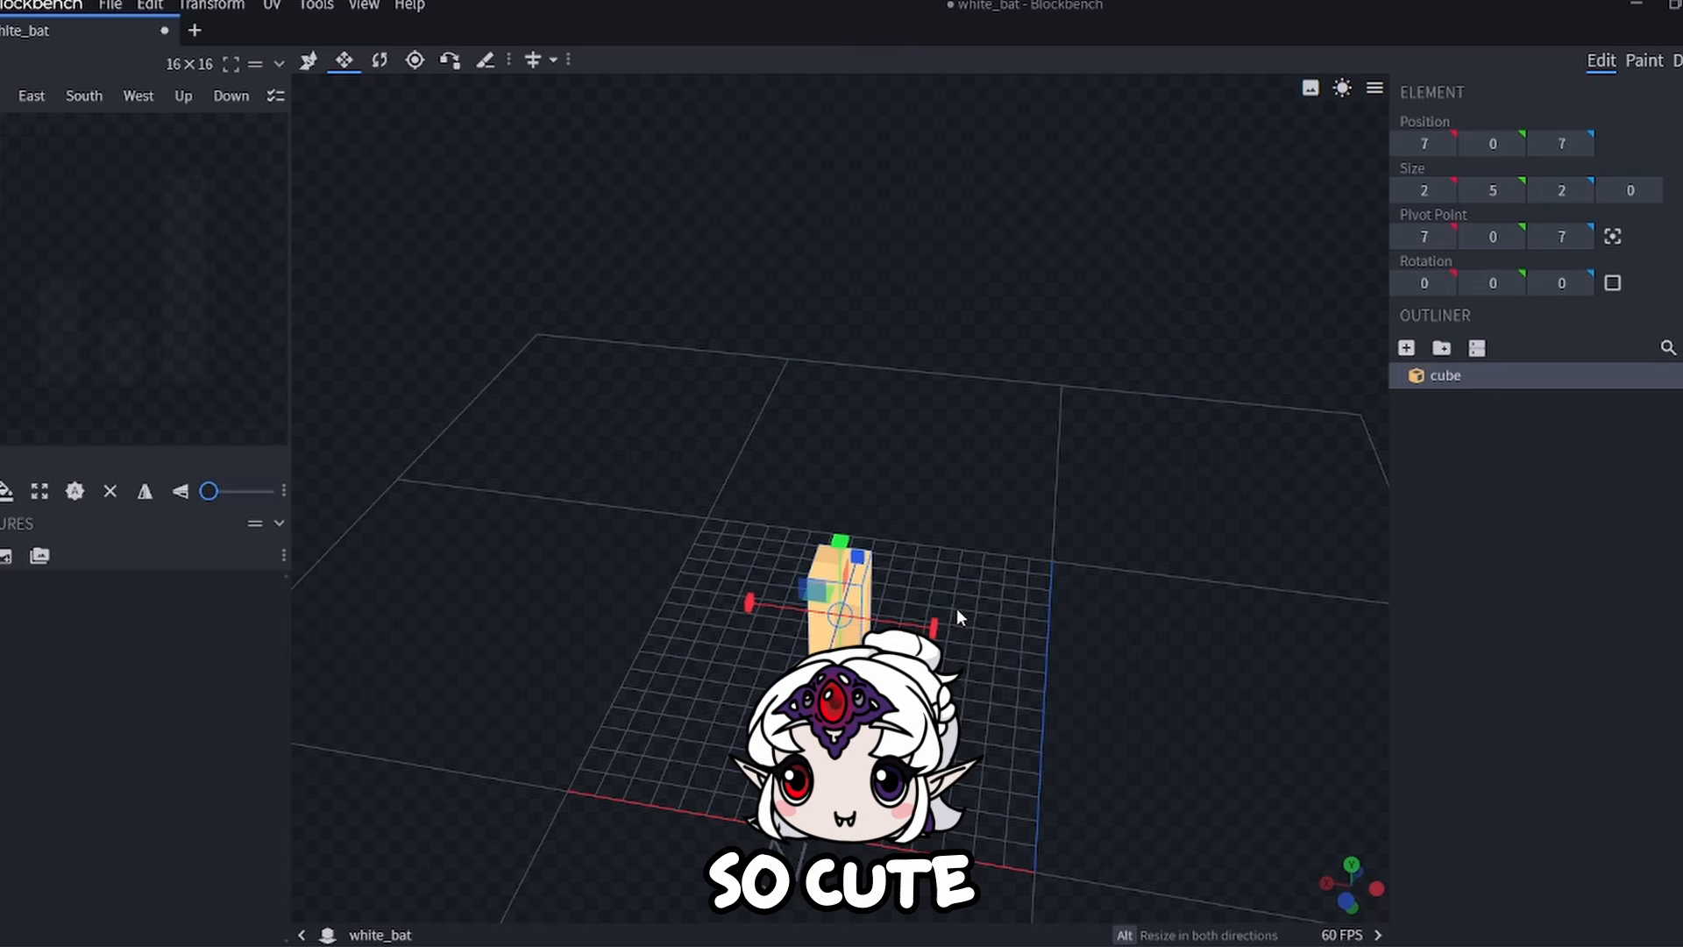
pyautogui.moveTo(920, 548); pyautogui.dragTo(973, 499)
pyautogui.moveTo(936, 697); pyautogui.dragTo(907, 668)
pyautogui.moveTo(842, 574); pyautogui.dragTo(839, 512)
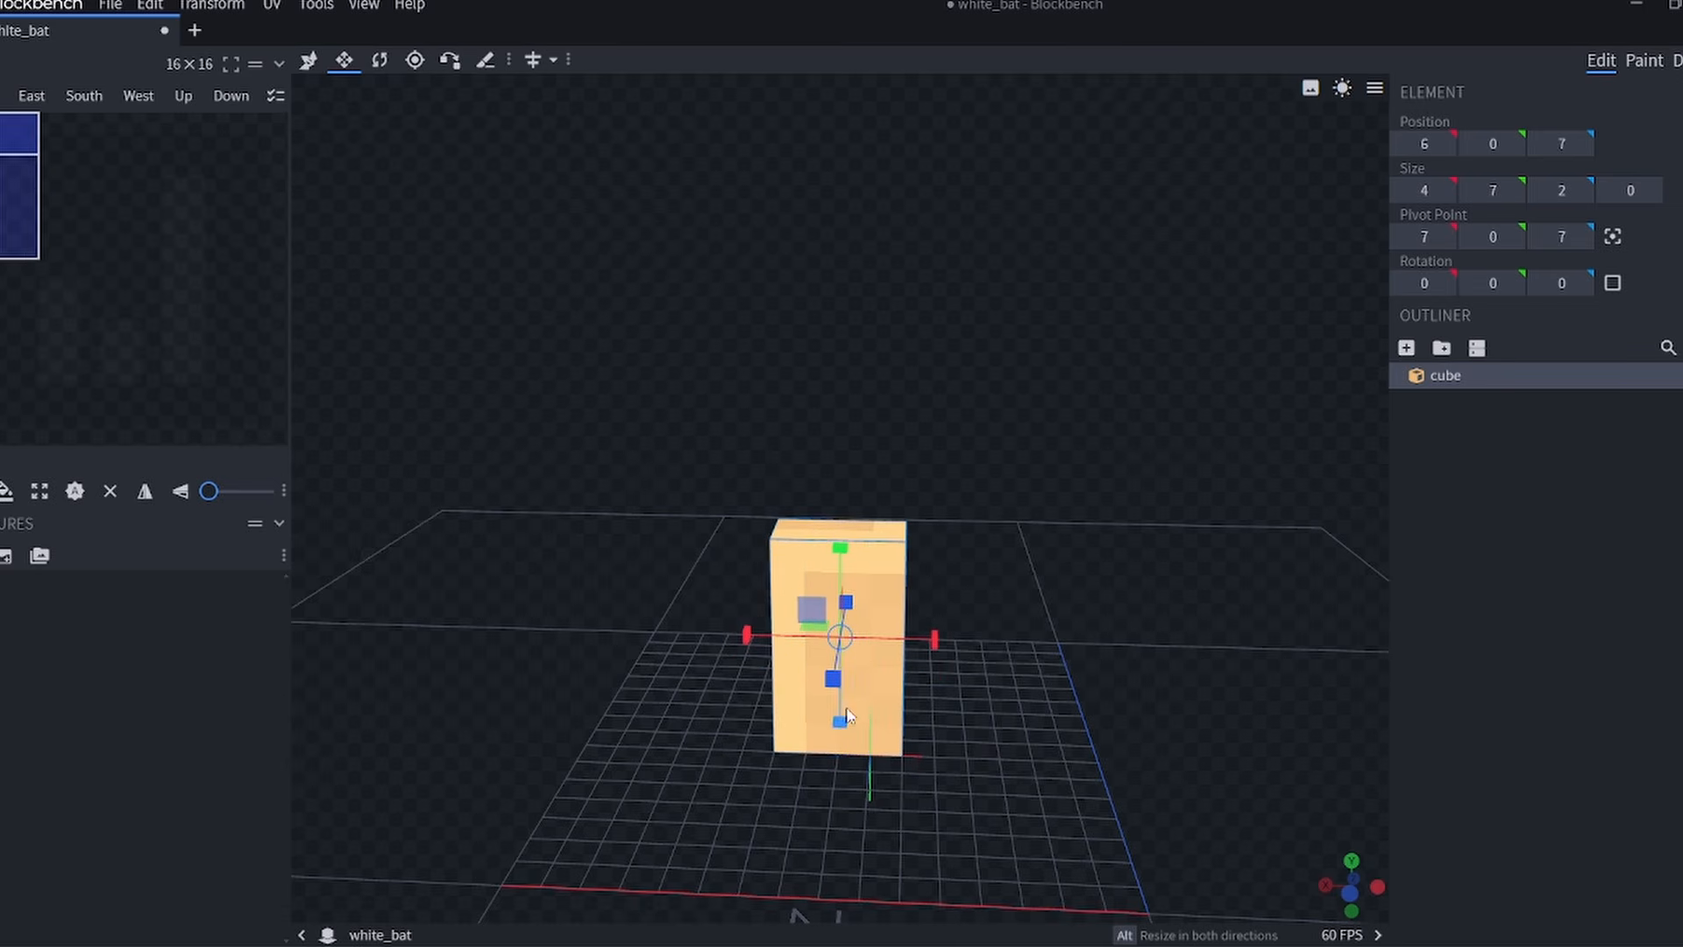
pyautogui.moveTo(917, 689); pyautogui.dragTo(879, 580)
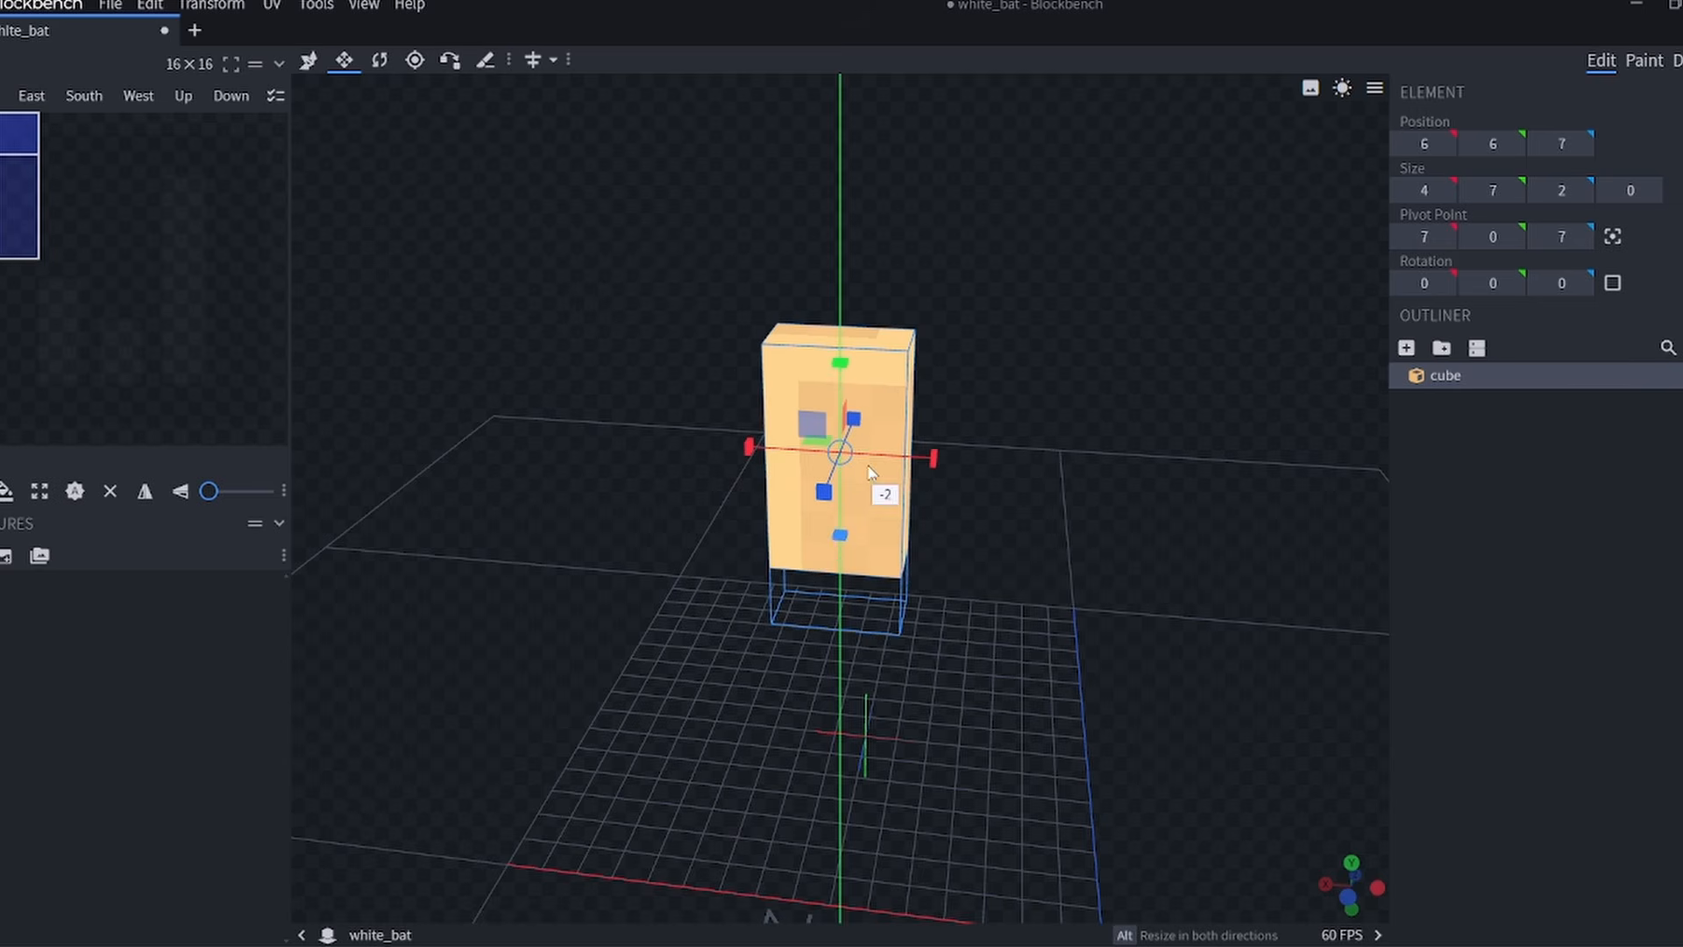
pyautogui.moveTo(969, 624); pyautogui.dragTo(855, 455)
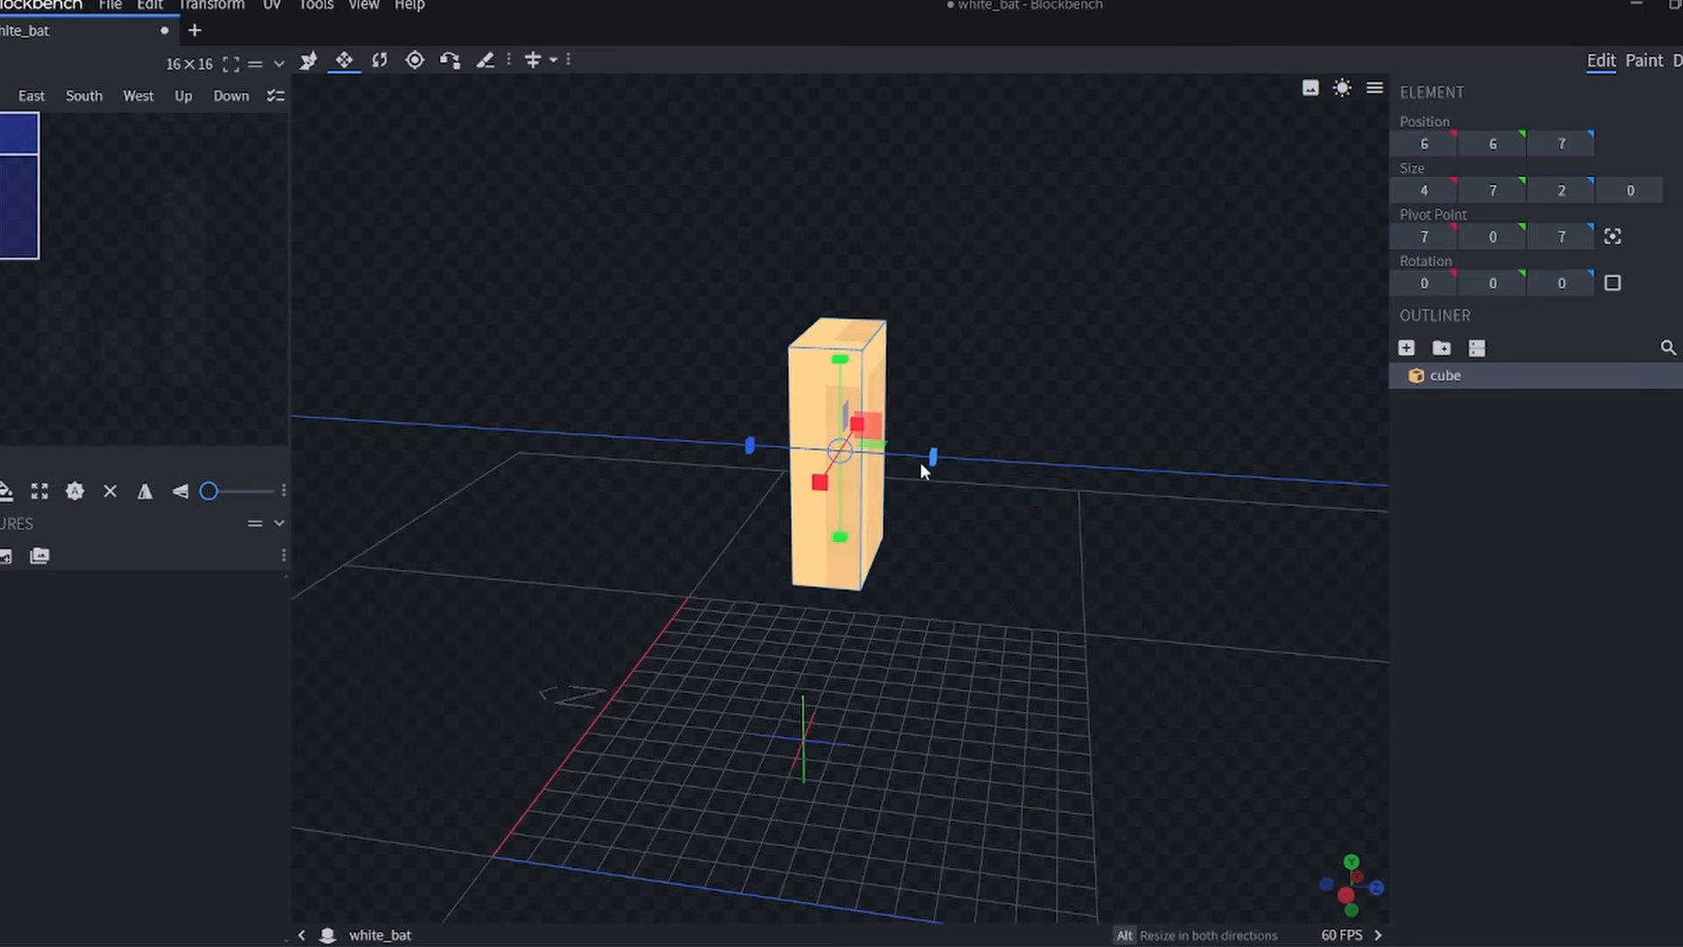
pyautogui.moveTo(1308, 485); pyautogui.dragTo(1153, 602)
pyautogui.click(1154, 602)
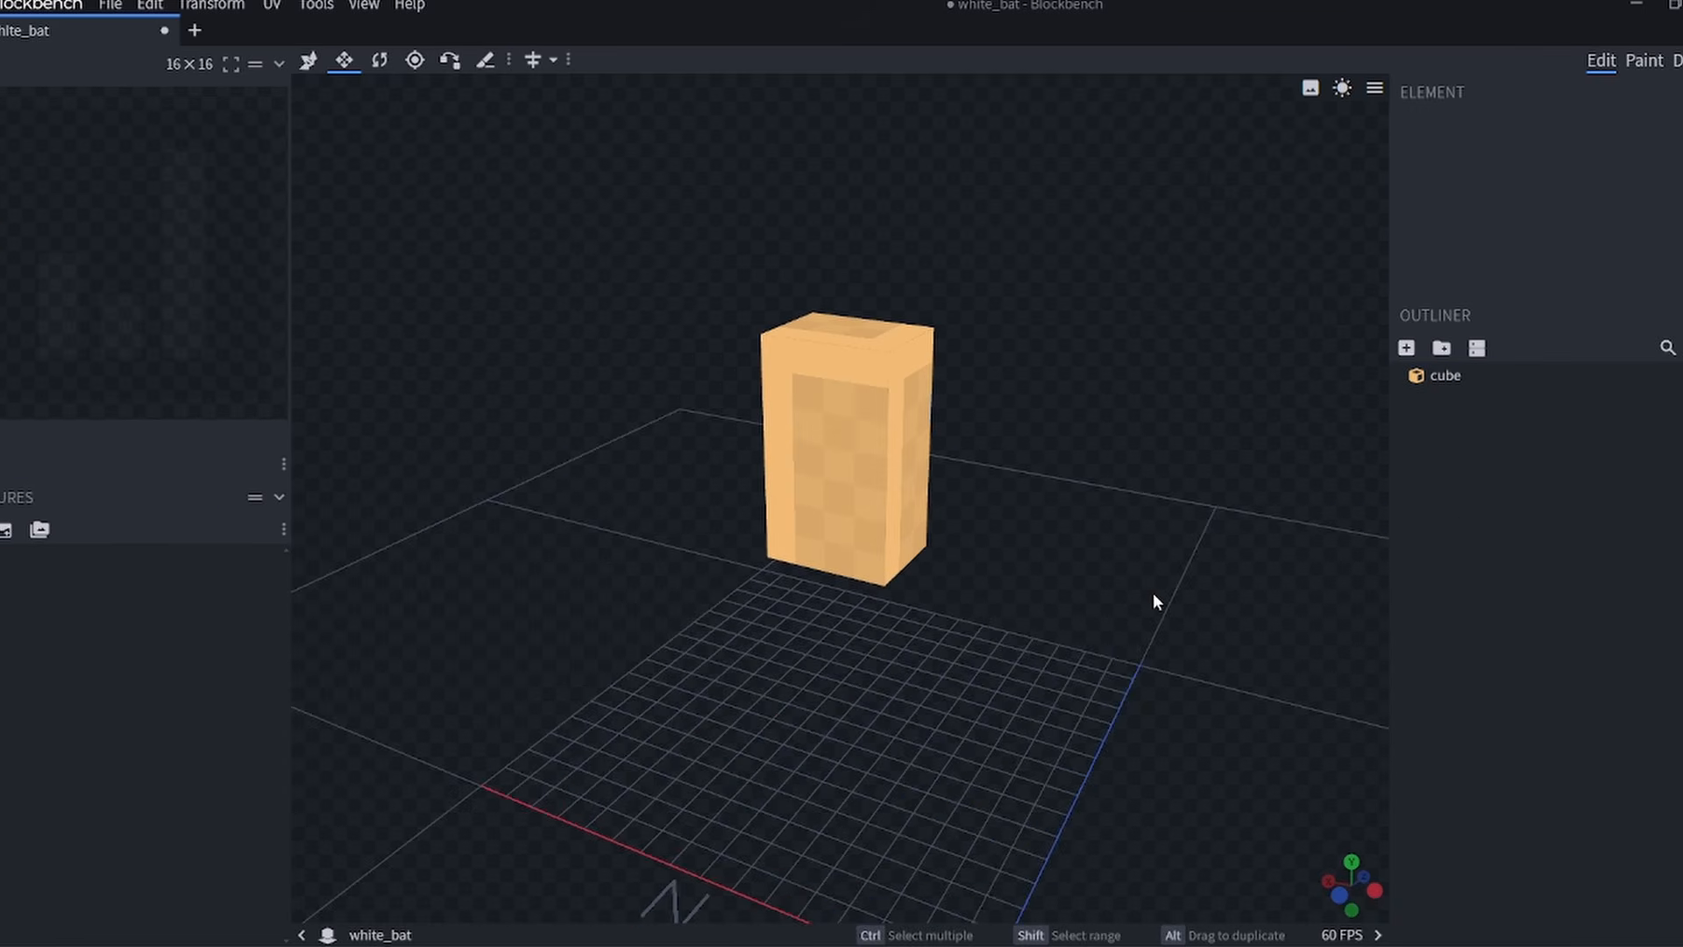
# Build up the bat from cubes with a stacked torso, four yellow leg segments, a pink head and a blue 2 × 8 × 6 snout.
pyautogui.moveTo(1008, 530); pyautogui.dragTo(1152, 508)
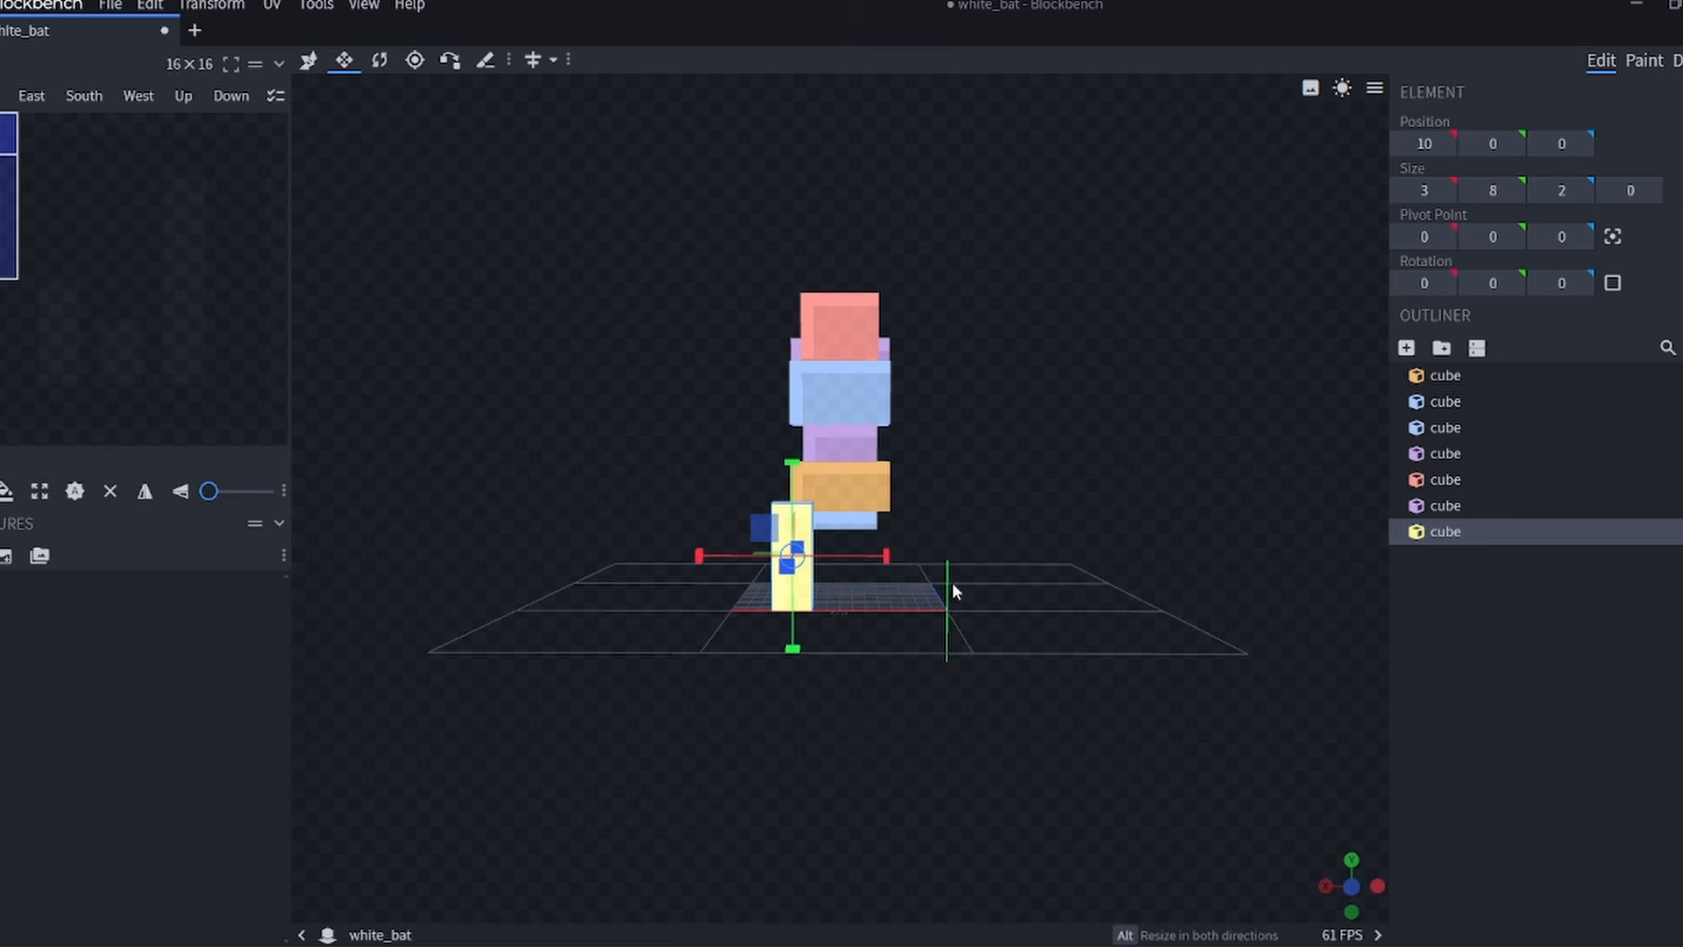
pyautogui.moveTo(952, 582); pyautogui.dragTo(855, 570)
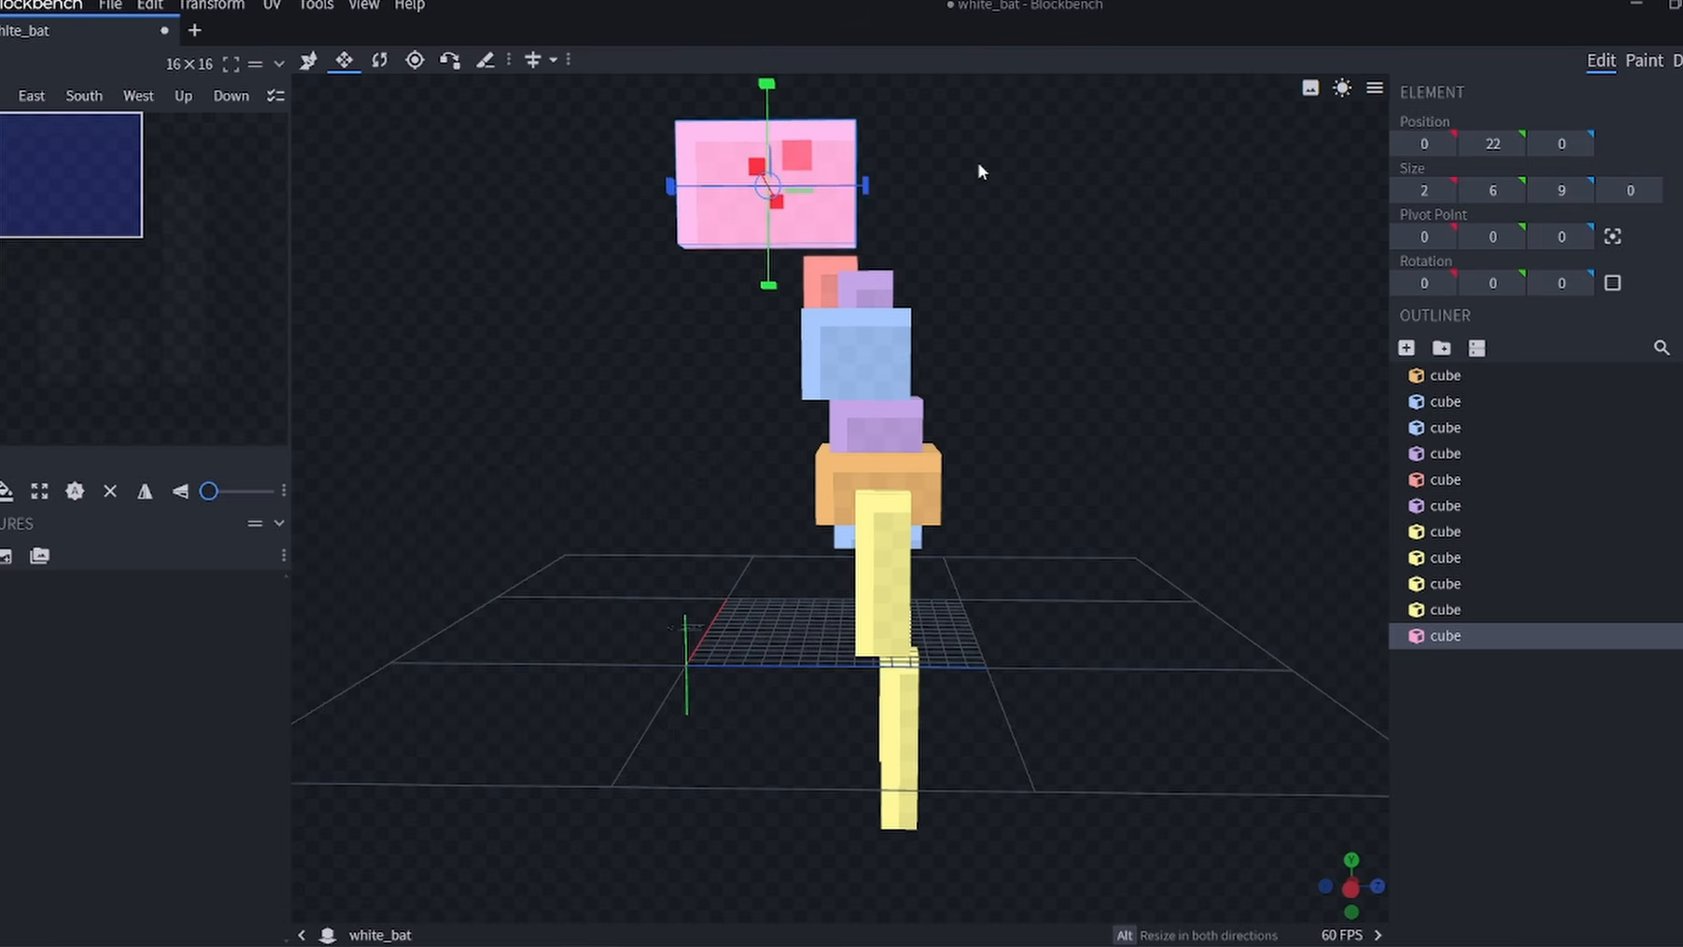
pyautogui.moveTo(978, 161); pyautogui.dragTo(922, 196)
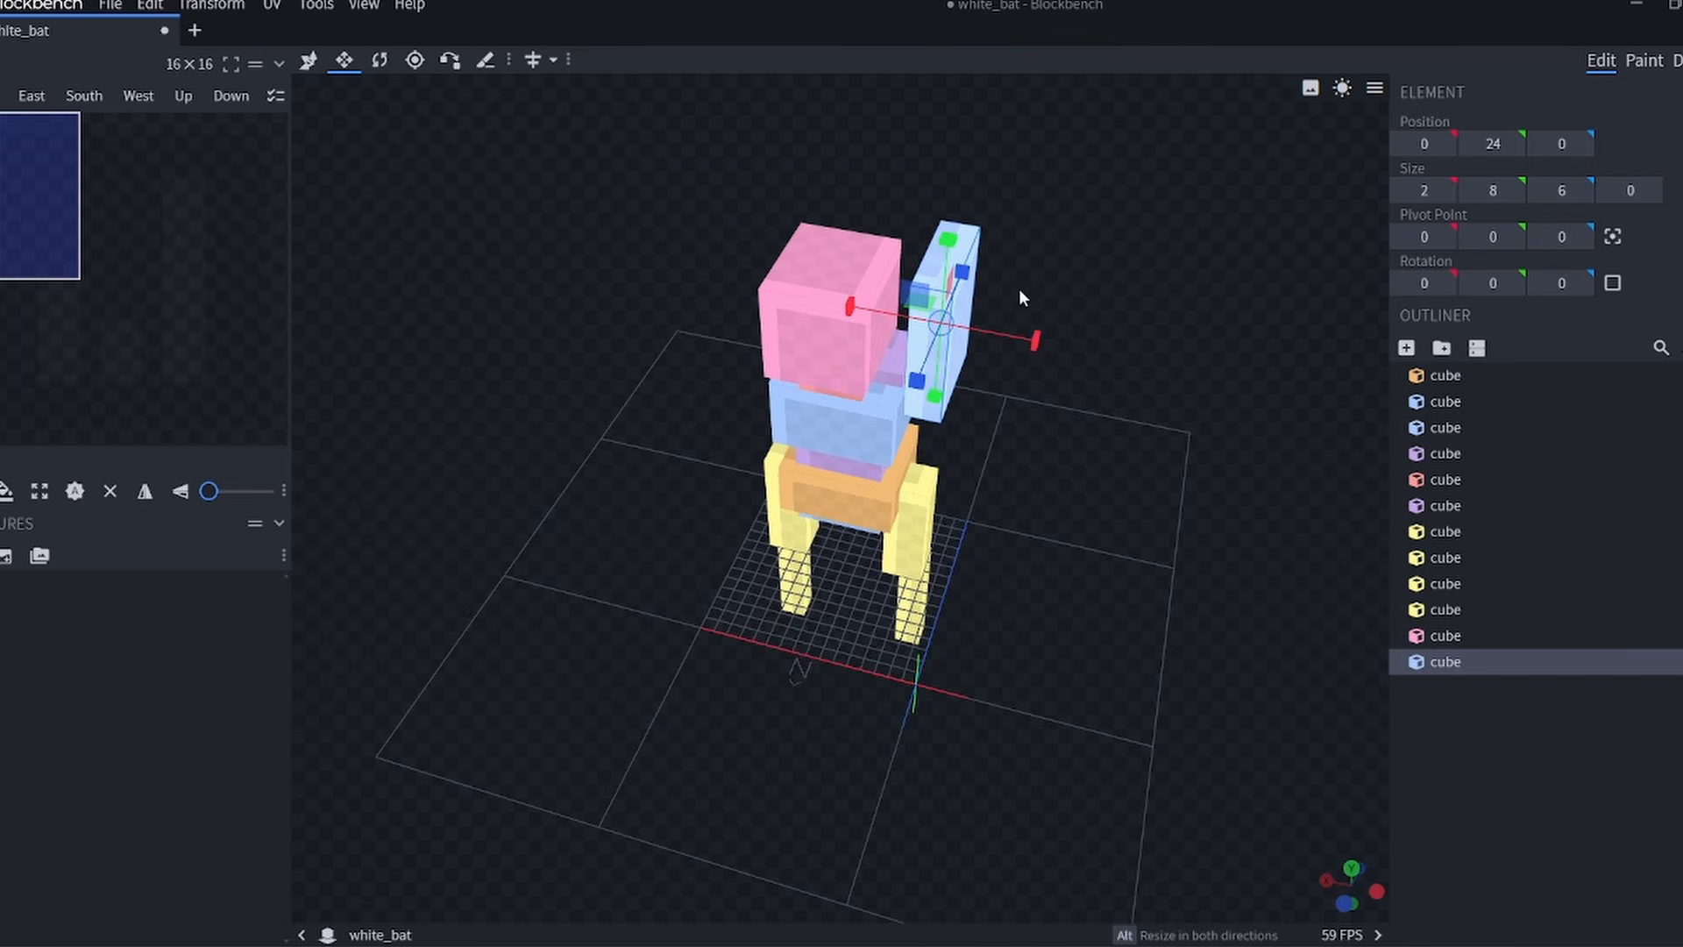
pyautogui.moveTo(858, 317); pyautogui.dragTo(719, 275)
pyautogui.moveTo(938, 328); pyautogui.dragTo(867, 307)
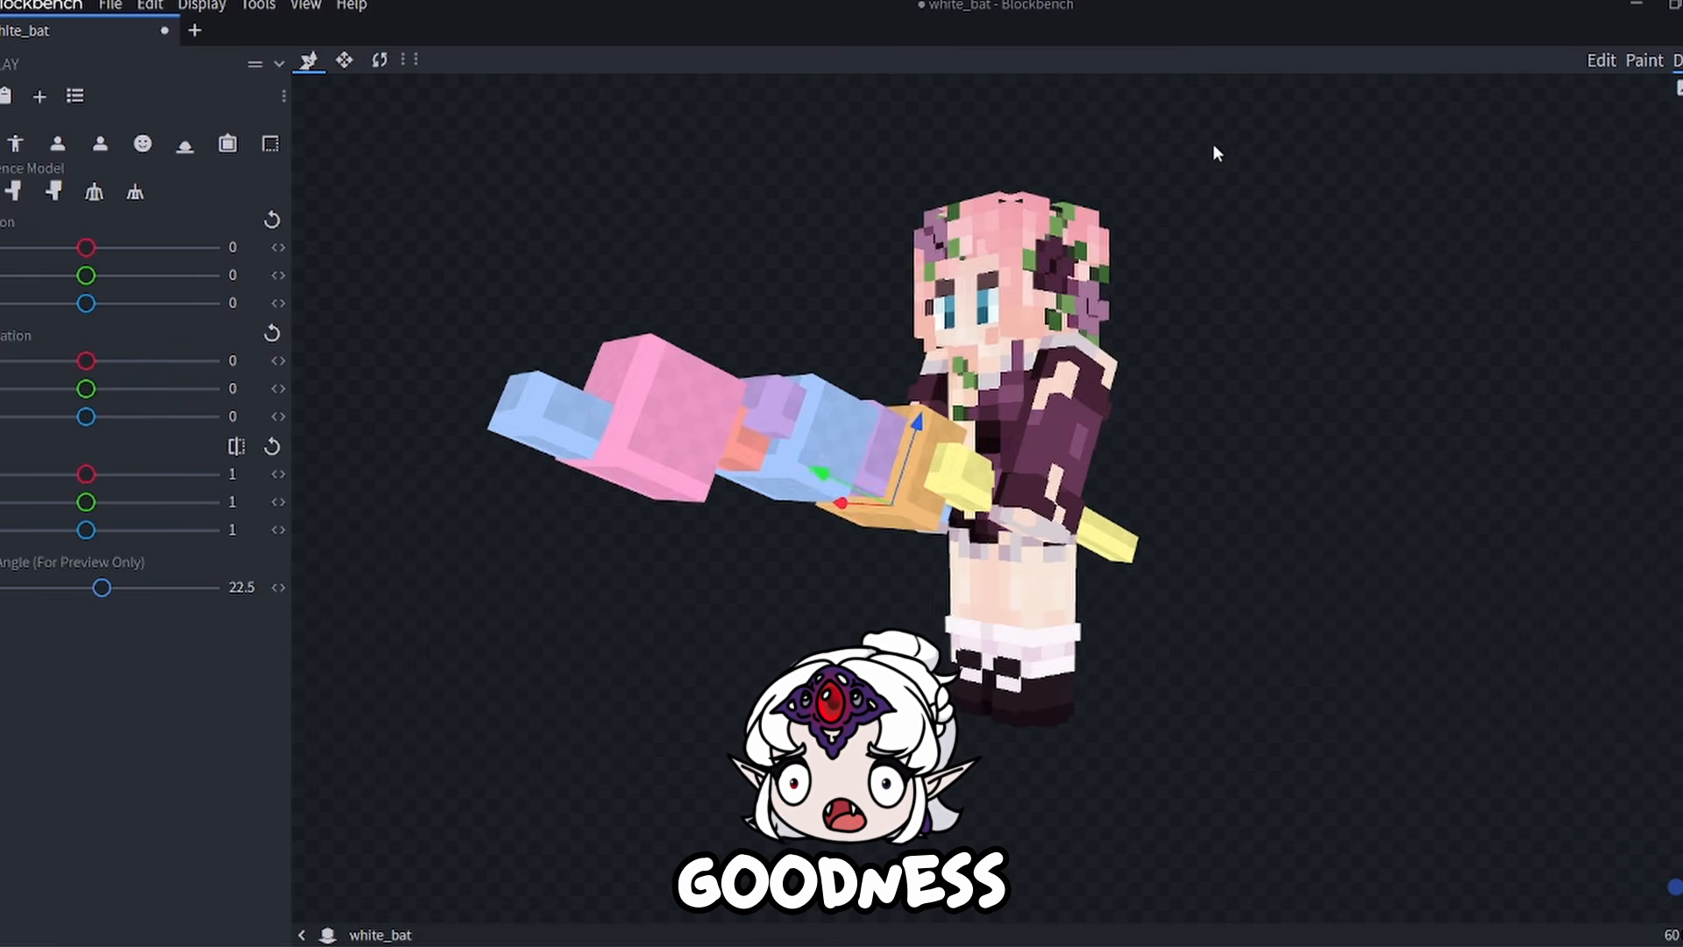
# Apply another Minecraft skin to the reference player and set the bat's head-slot X rotation to -87.75.
pyautogui.moveTo(1008, 186); pyautogui.dragTo(1107, 336)
pyautogui.rightClick(1059, 359)
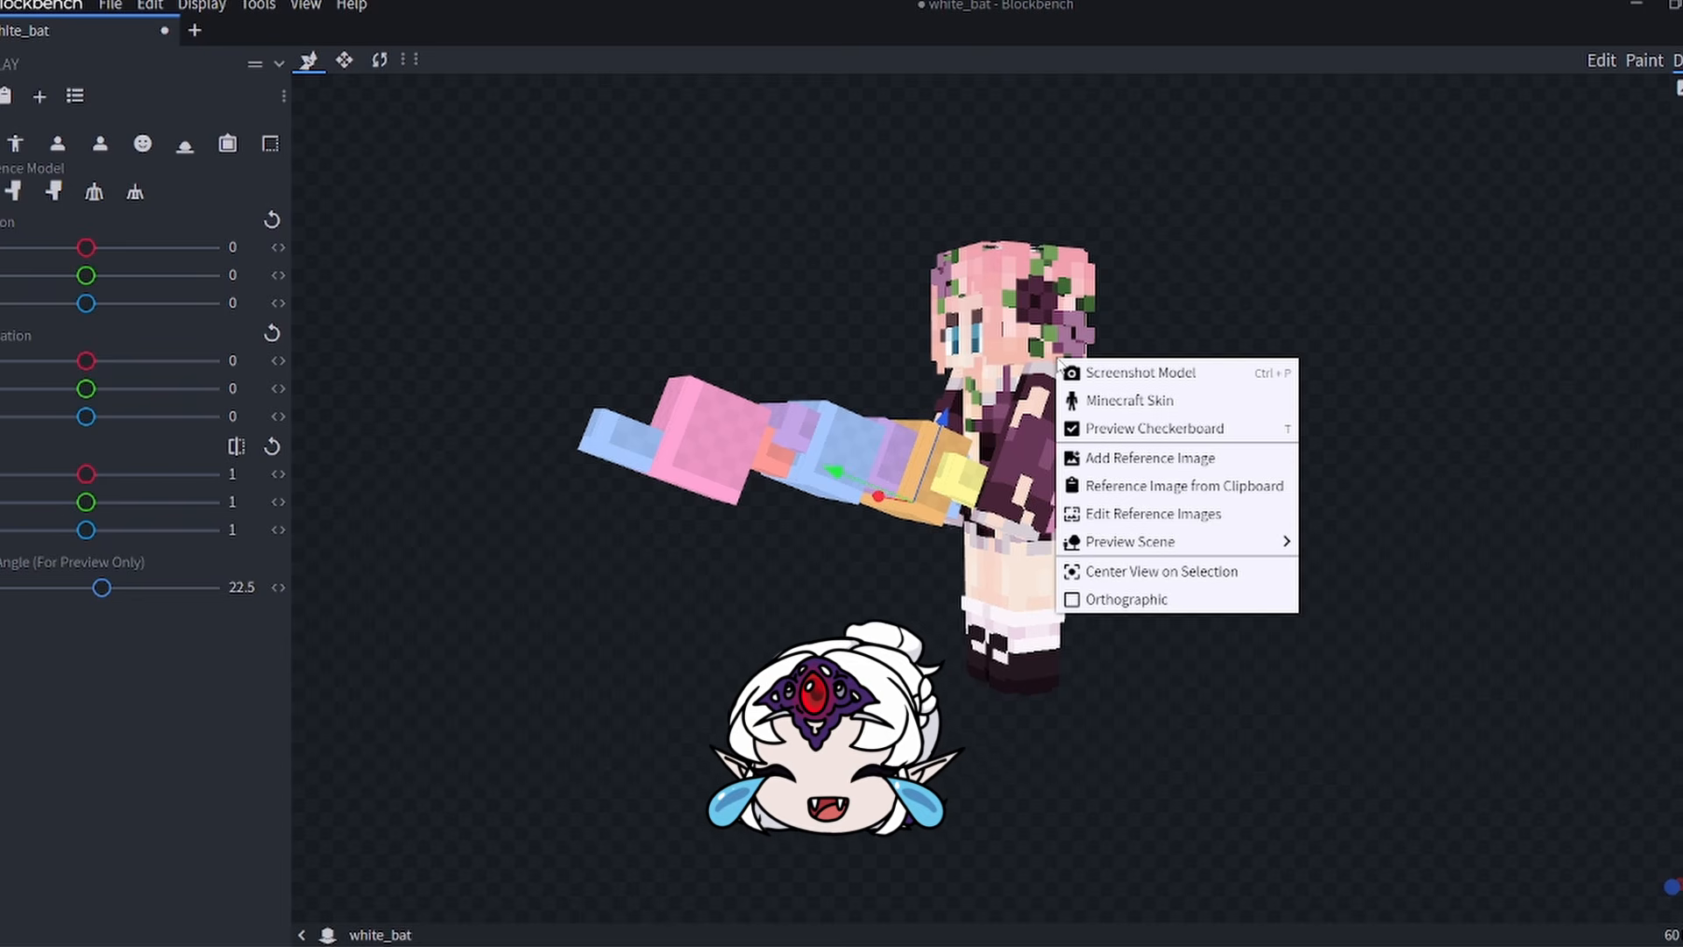
pyautogui.click(1139, 401)
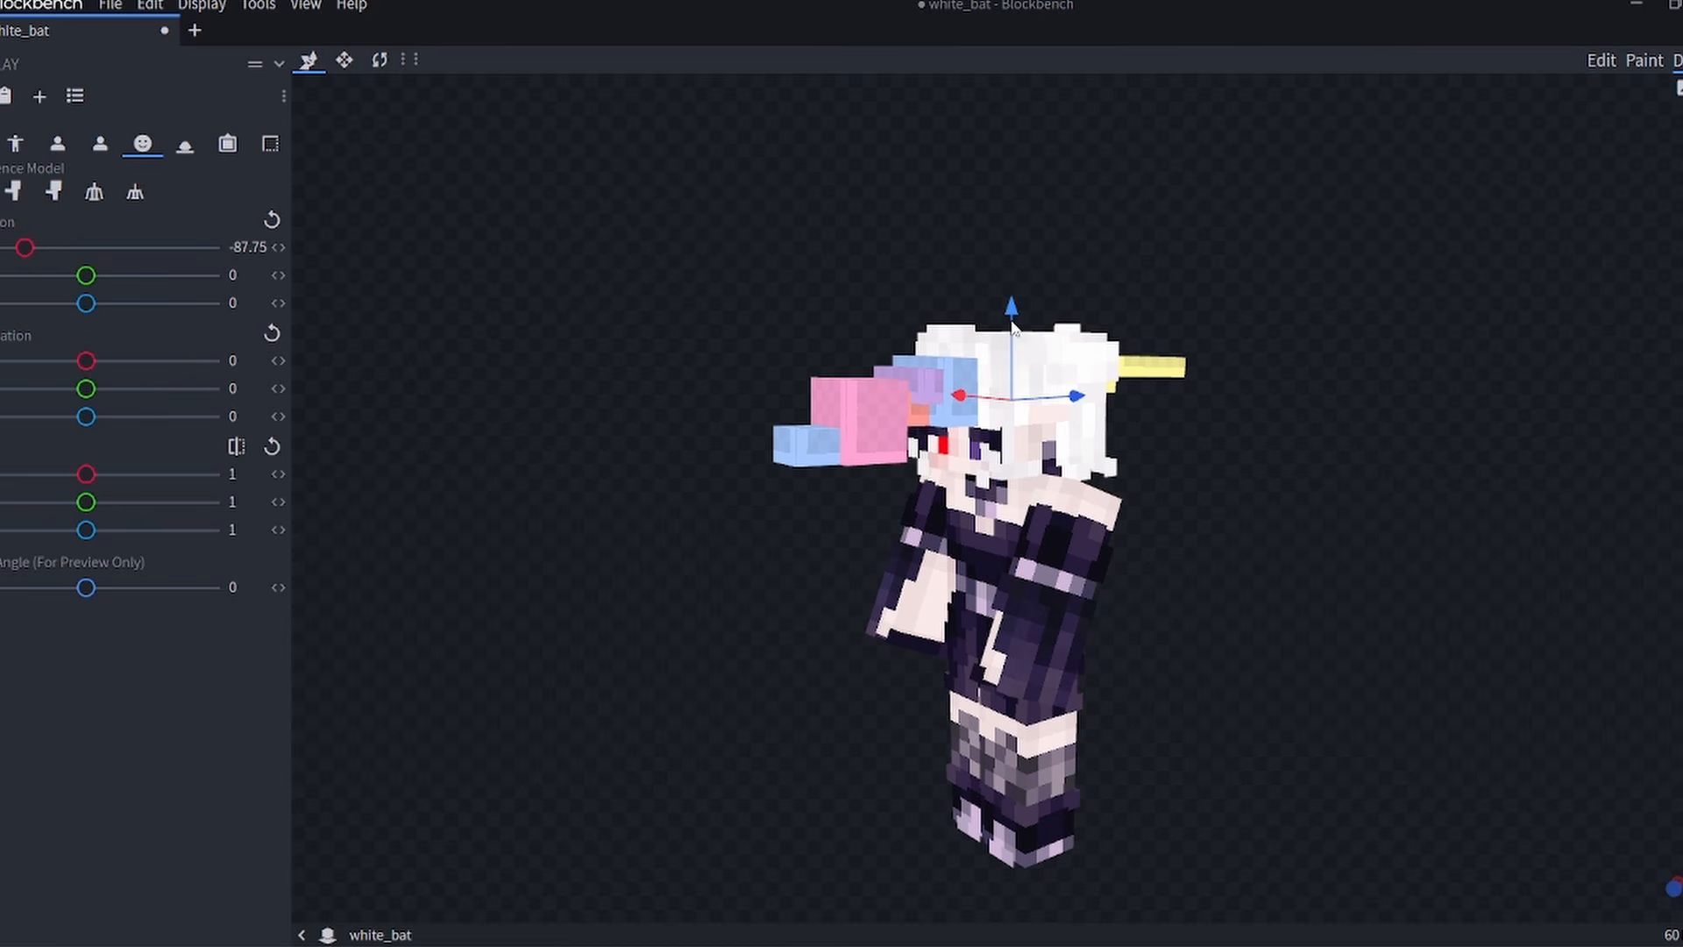
pyautogui.moveTo(973, 98); pyautogui.dragTo(1492, 263)
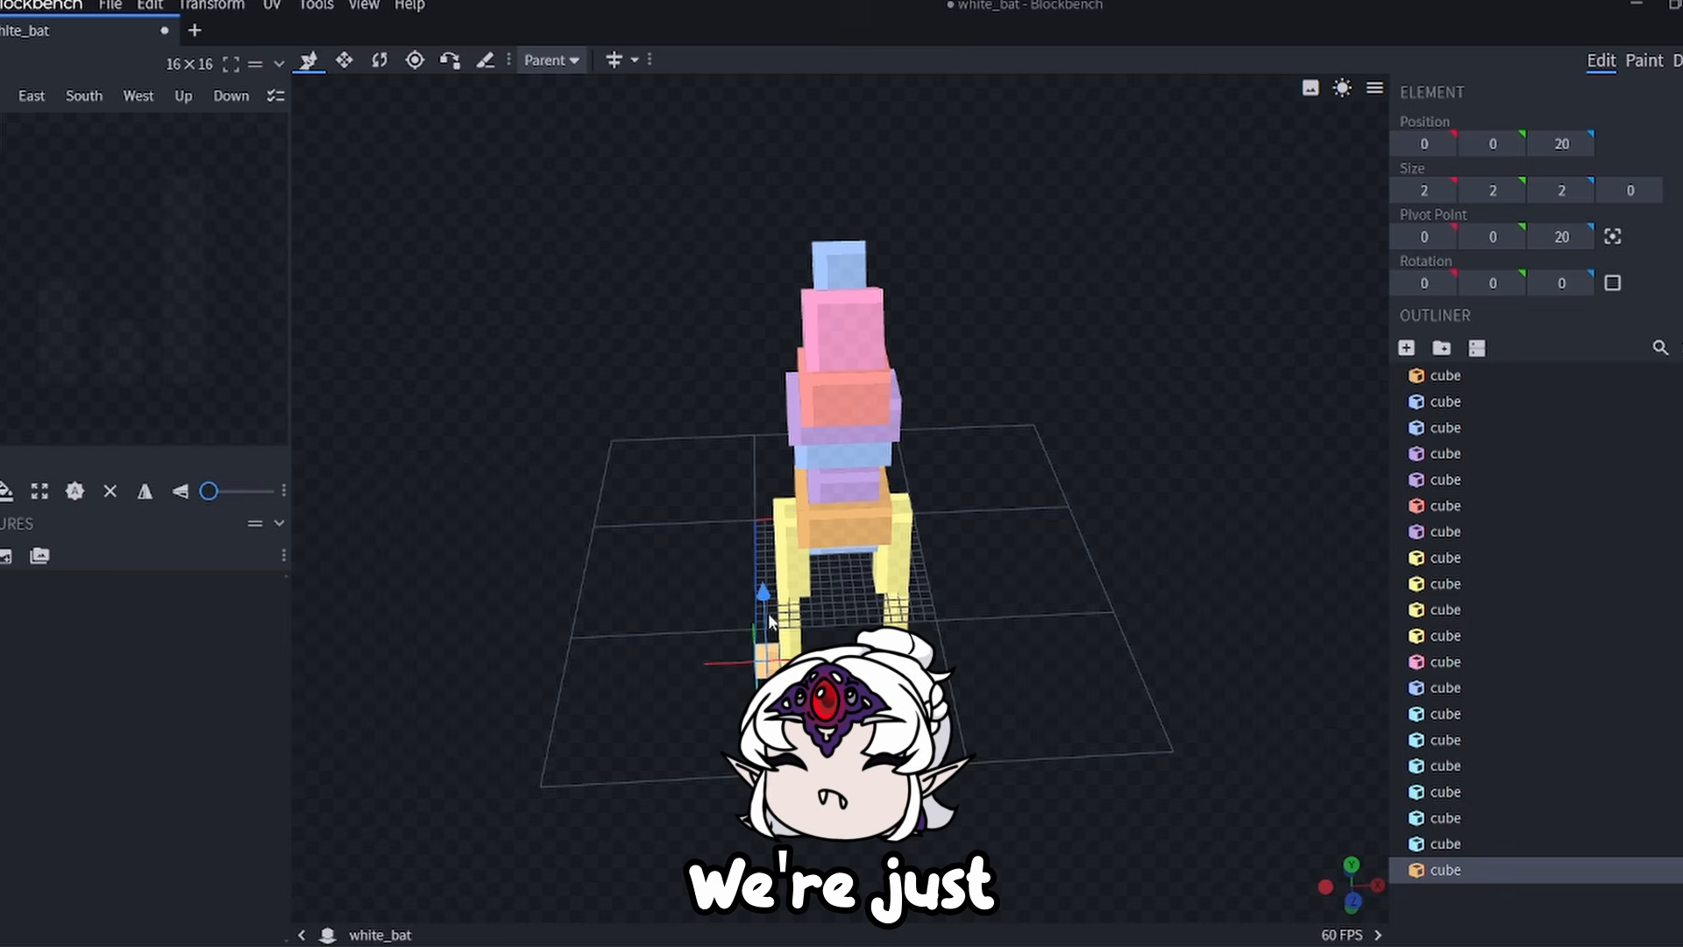
# Place small orange cubes, including a 2 × 1 × 2 one at 11, 24, 14, as ears on both sides of the head.
pyautogui.moveTo(768, 613); pyautogui.dragTo(819, 230)
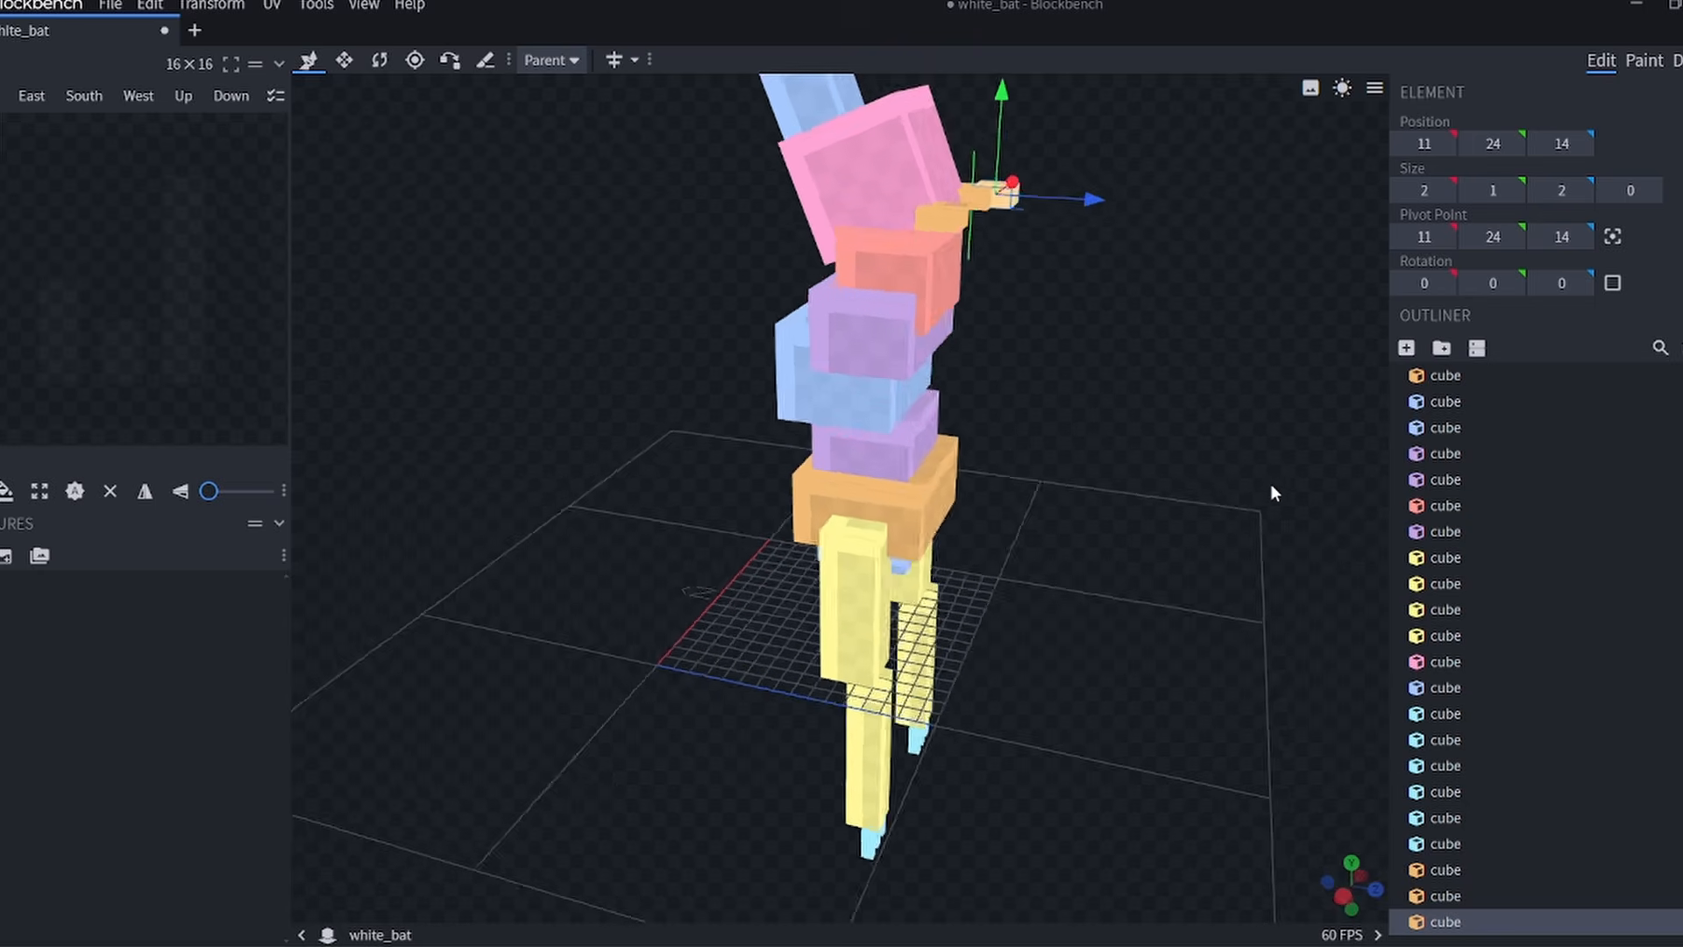
pyautogui.moveTo(1270, 488); pyautogui.dragTo(976, 370)
pyautogui.moveTo(1043, 317); pyautogui.dragTo(1189, 359)
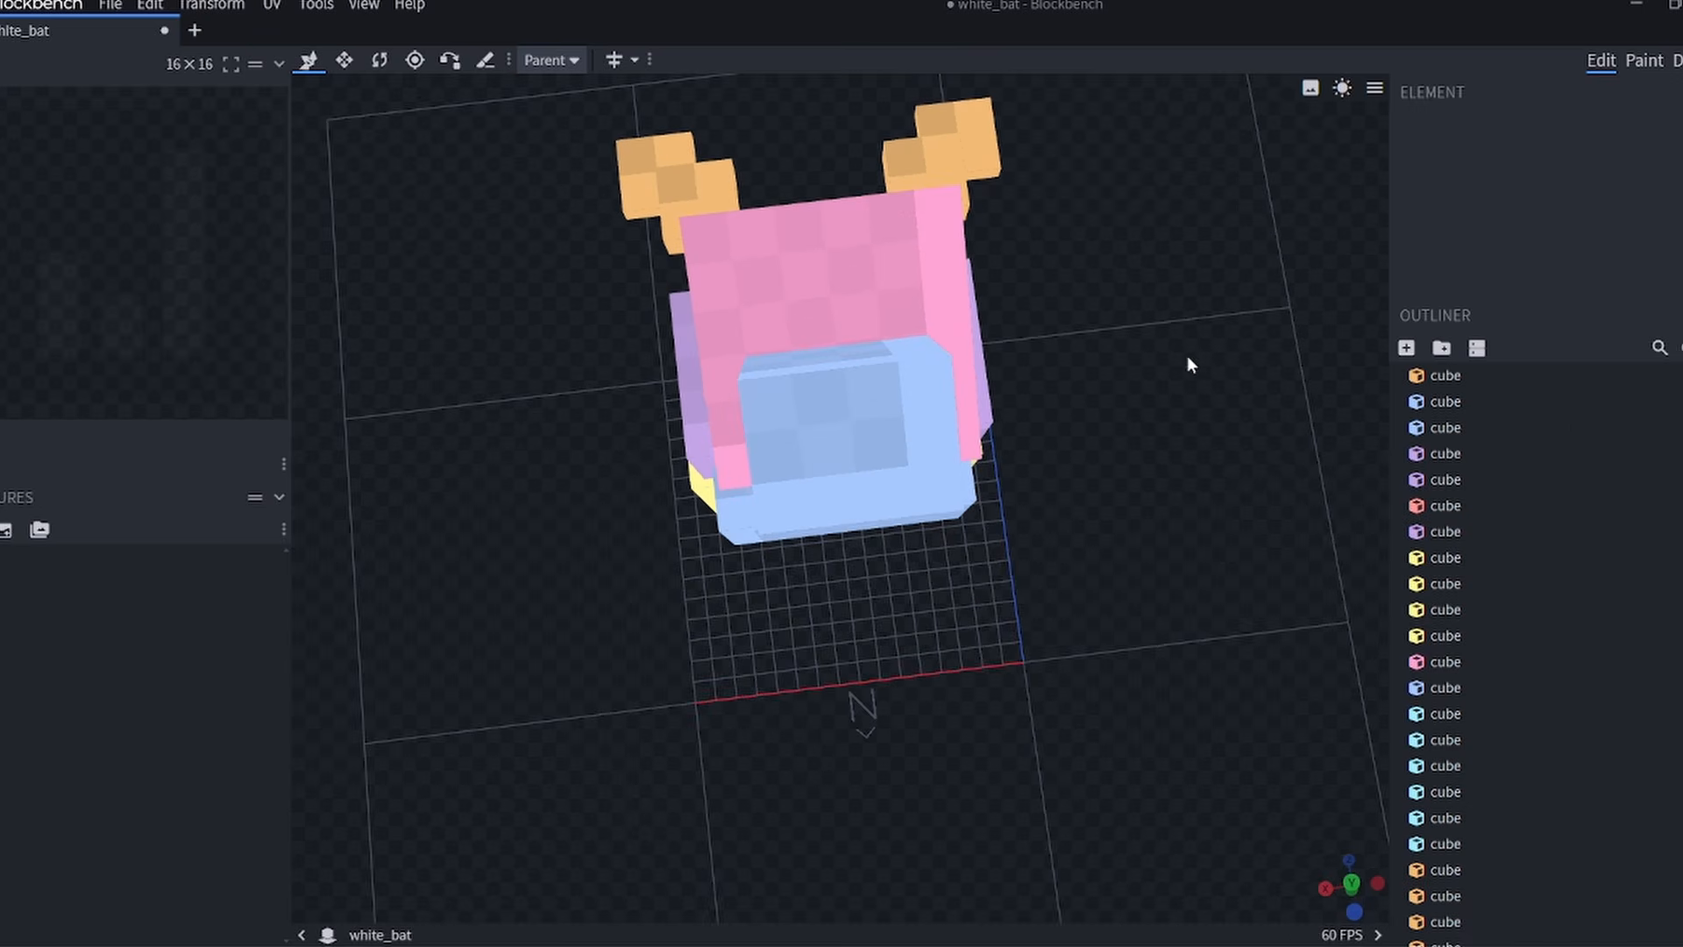
# Add two 1.5 × 2 × 1.5 eye cubes on the pink head, with one at 5.25, 26.75, 9.5 tilted -22.5 on X.
pyautogui.click(1406, 349)
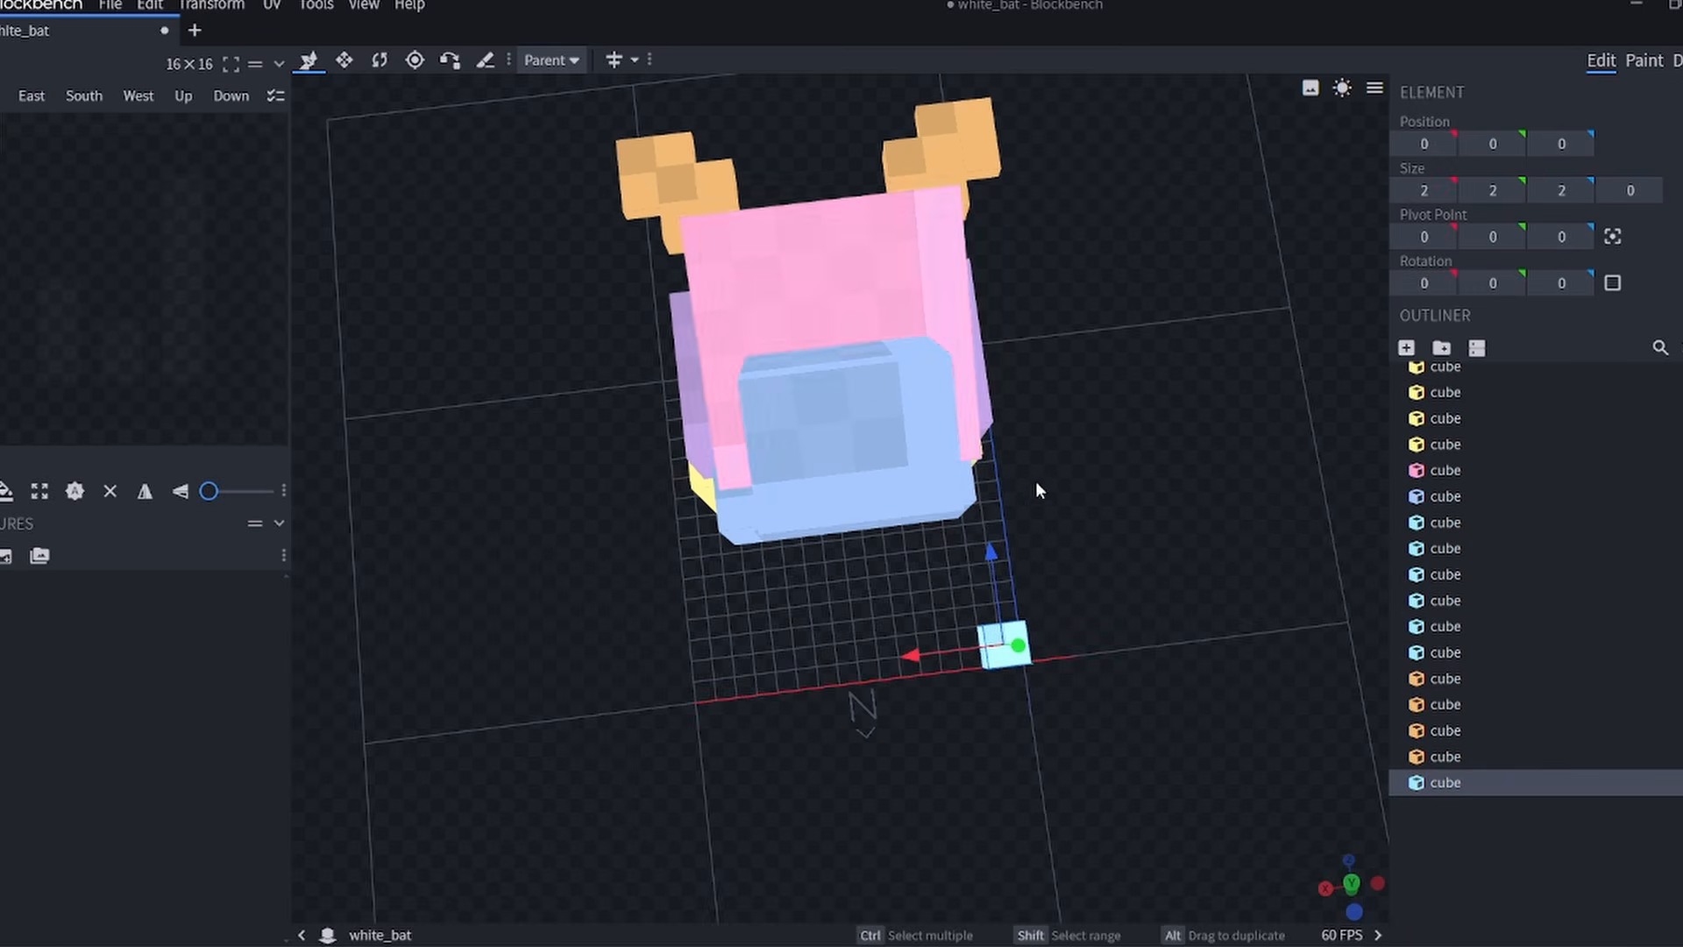
pyautogui.moveTo(1034, 388); pyautogui.dragTo(1222, 455)
pyautogui.moveTo(1047, 433); pyautogui.dragTo(1106, 263)
pyautogui.moveTo(1000, 228); pyautogui.dragTo(864, 176)
pyautogui.moveTo(1166, 268); pyautogui.dragTo(1036, 220)
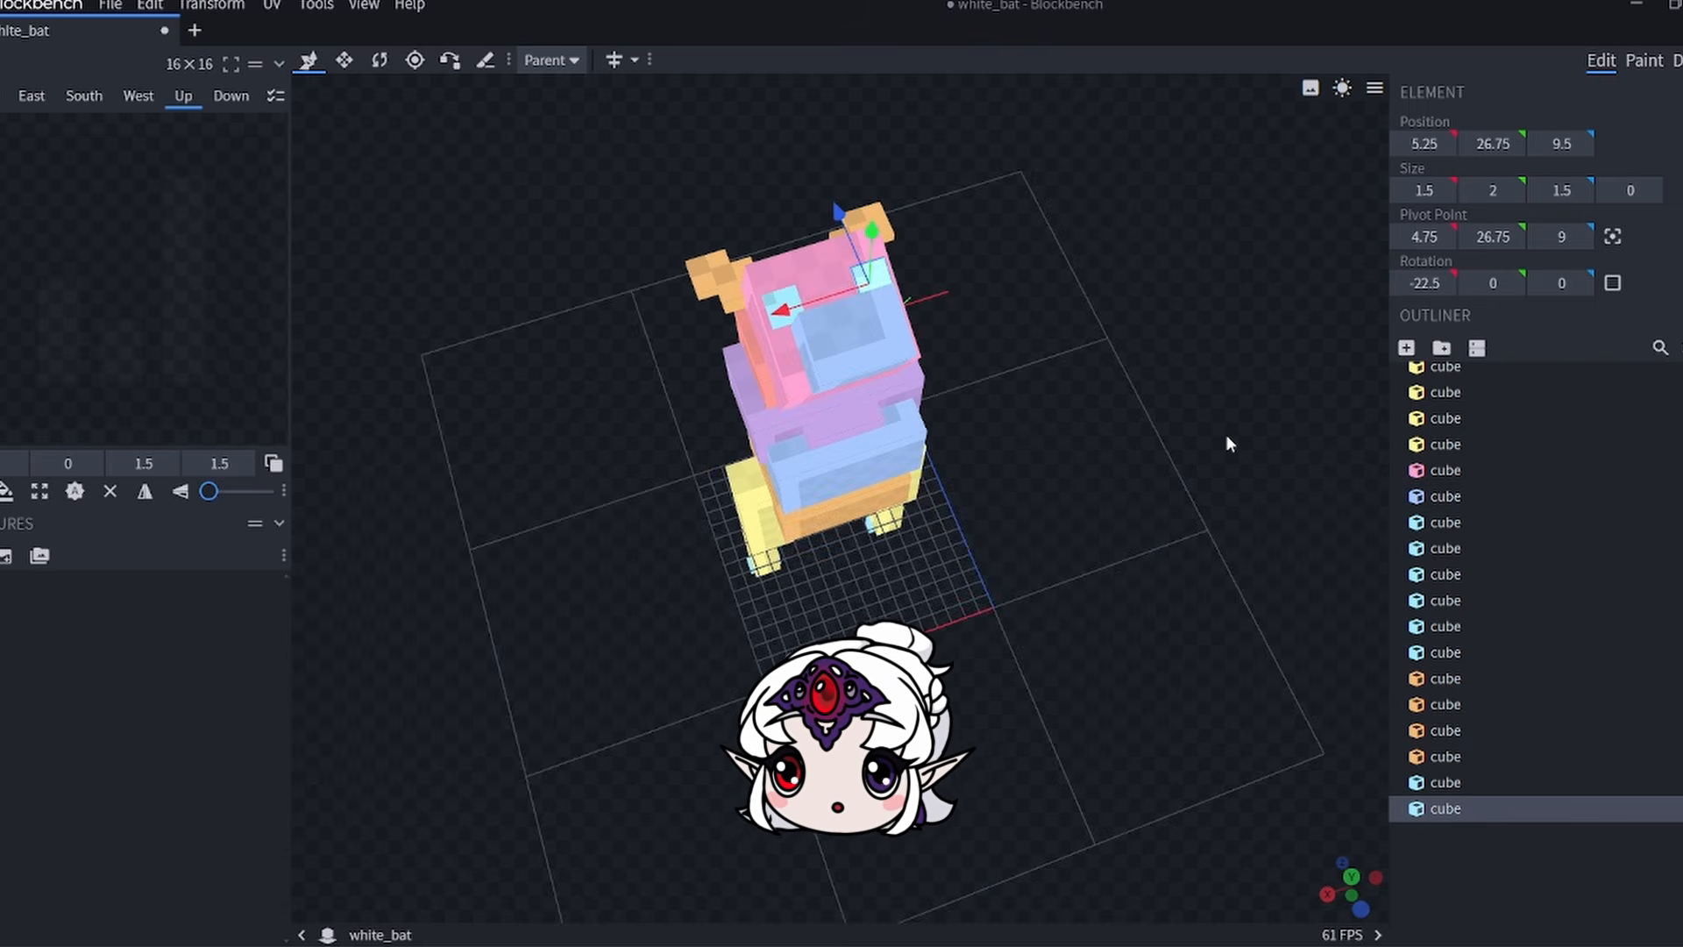
pyautogui.moveTo(1226, 434); pyautogui.dragTo(1171, 456)
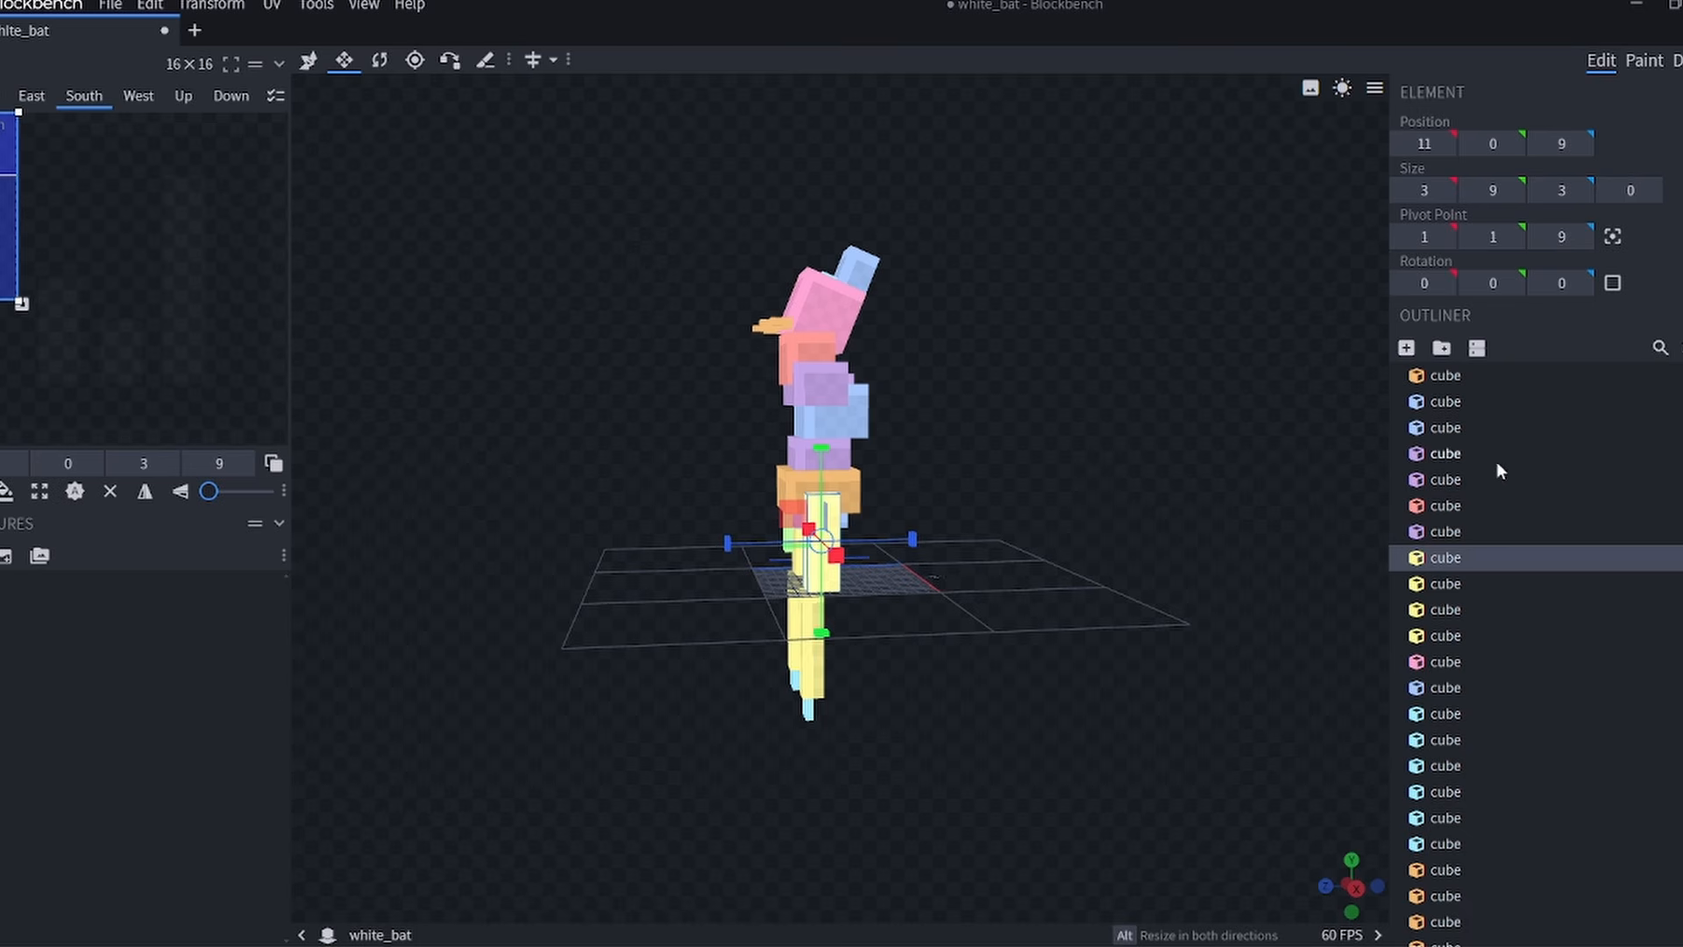
# Add a green cube between the legs and a flat 32 × 8 × 0 wing plane behind the torso, lowered to Y position 12.
pyautogui.click(1406, 353)
pyautogui.moveTo(1154, 468); pyautogui.dragTo(1008, 486)
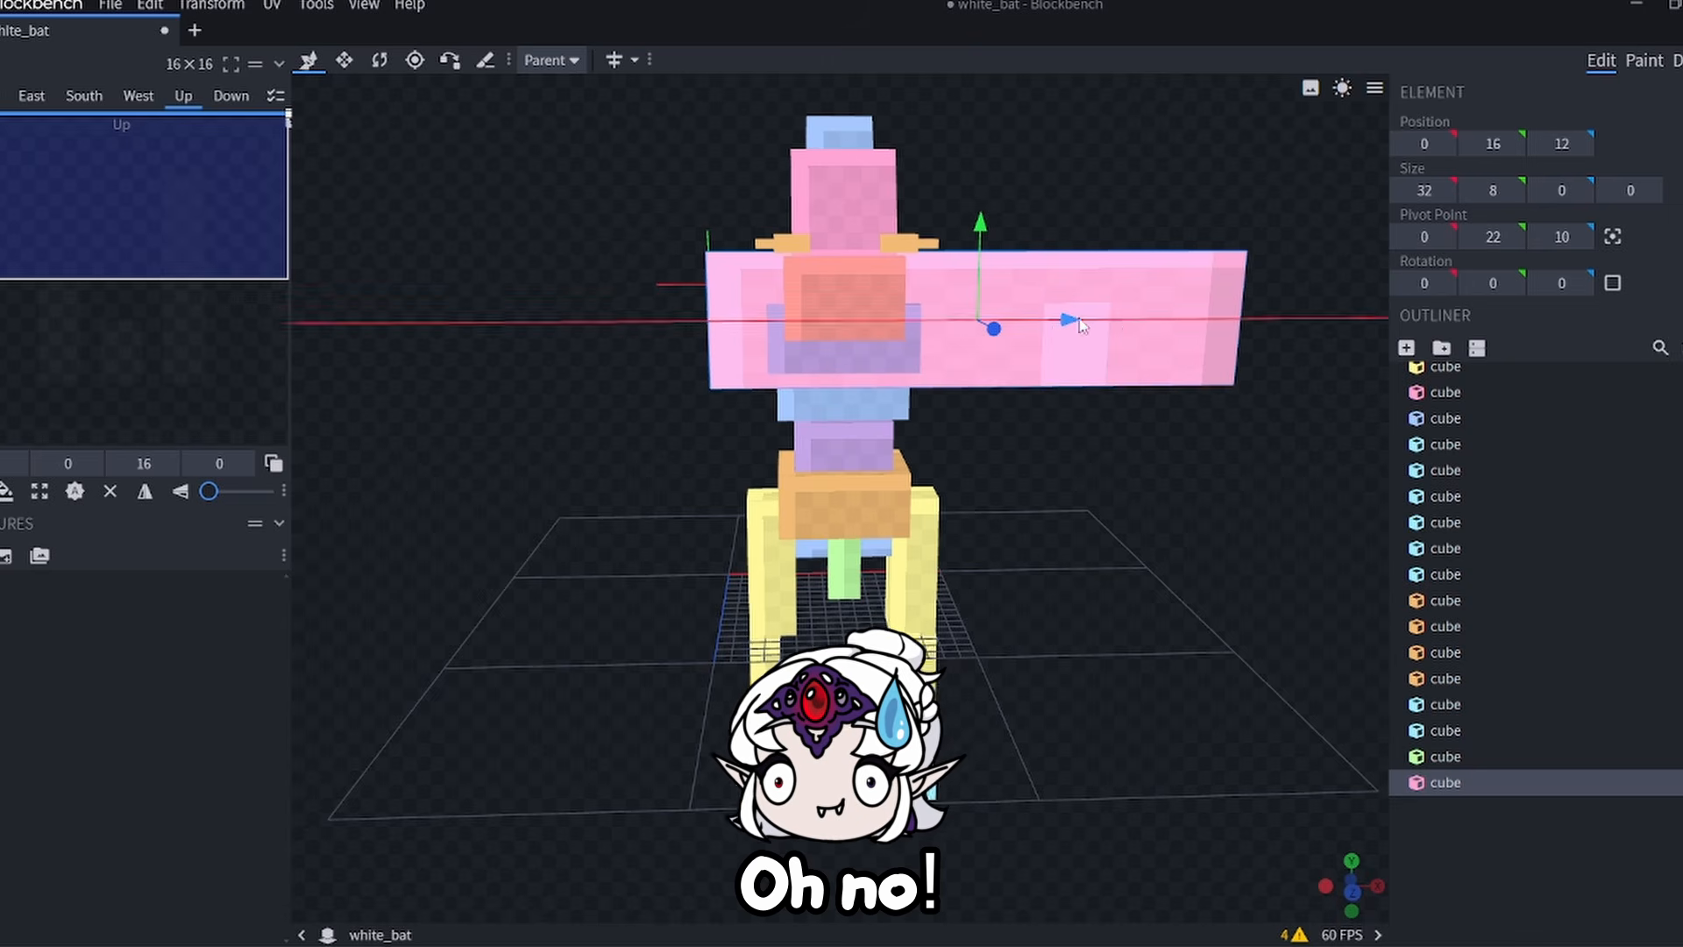
pyautogui.moveTo(982, 250); pyautogui.dragTo(985, 321)
pyautogui.scroll(-5, 1188, 444)
pyautogui.moveTo(1185, 441); pyautogui.dragTo(708, 504)
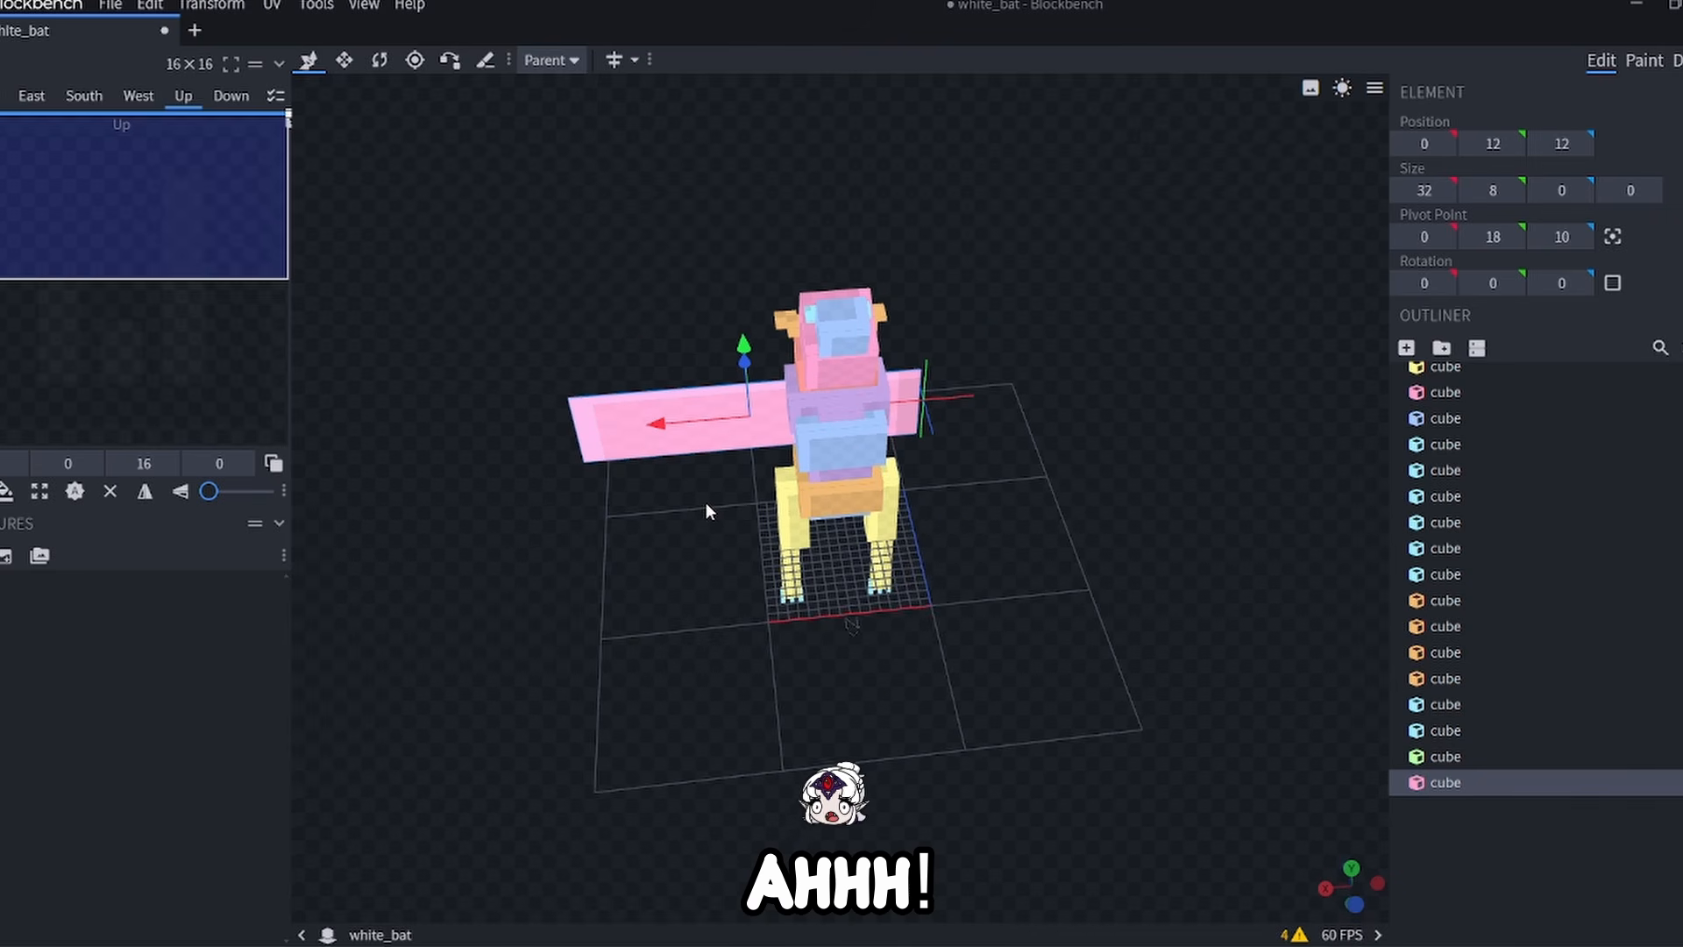
# Build three pairs of flat wing planes sized 24 × 19.75 × 0, fanning the outer ones by 22.5 degrees around Y.
pyautogui.scroll(2, 988, 332)
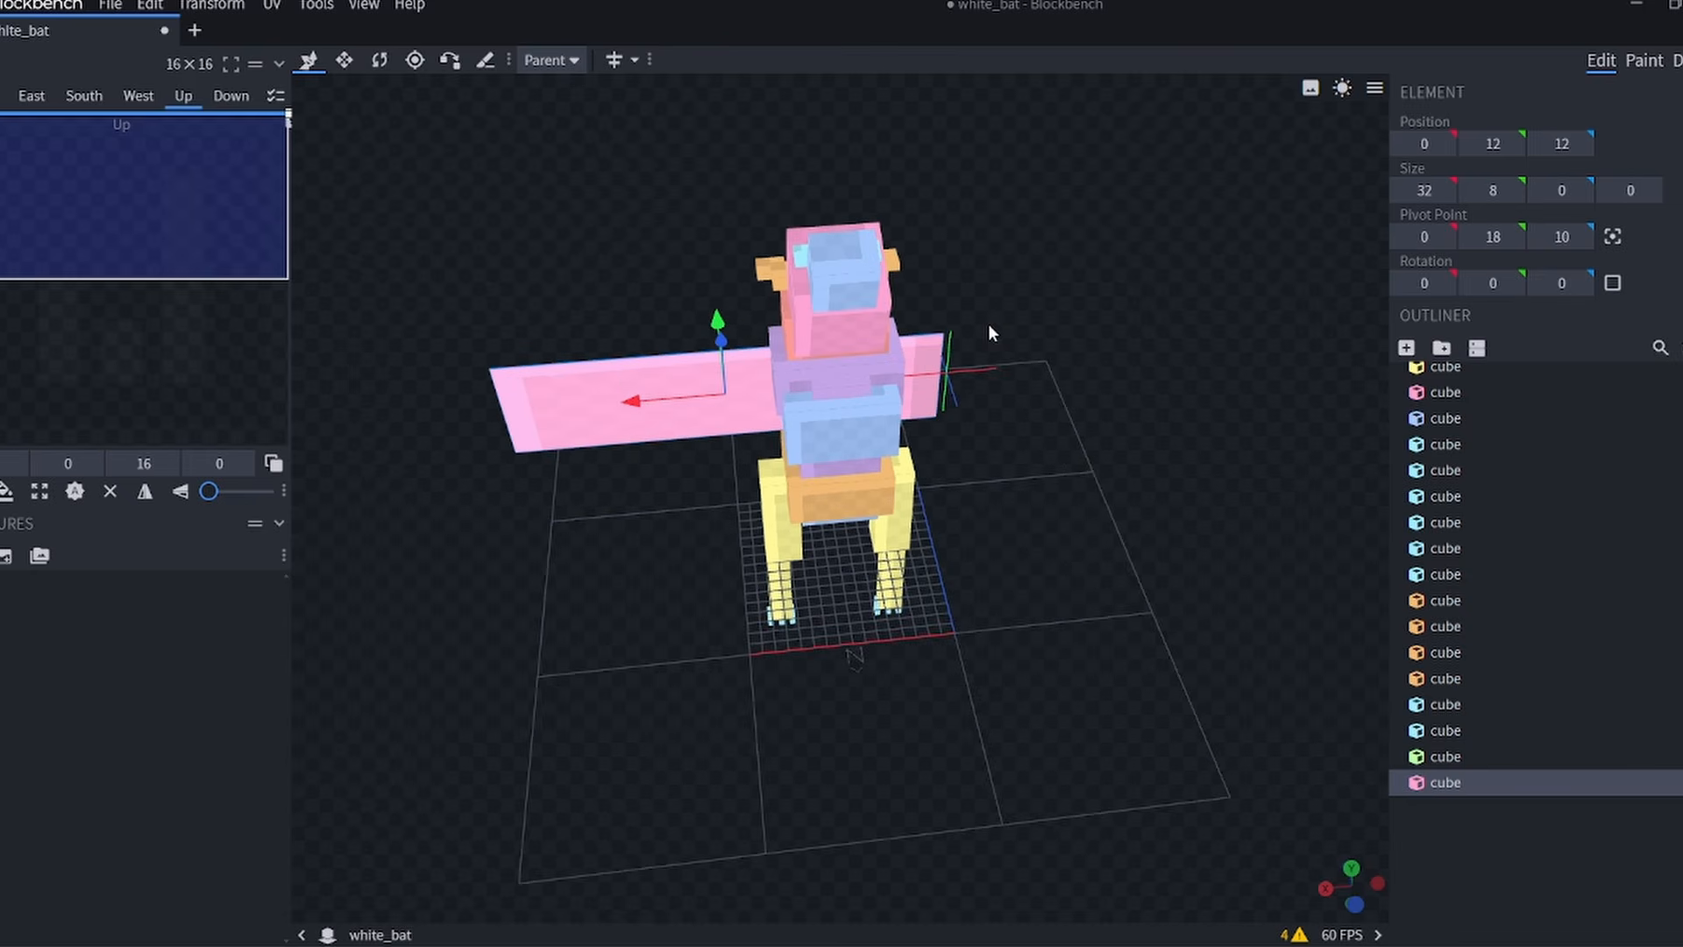
pyautogui.moveTo(996, 318); pyautogui.dragTo(1056, 337)
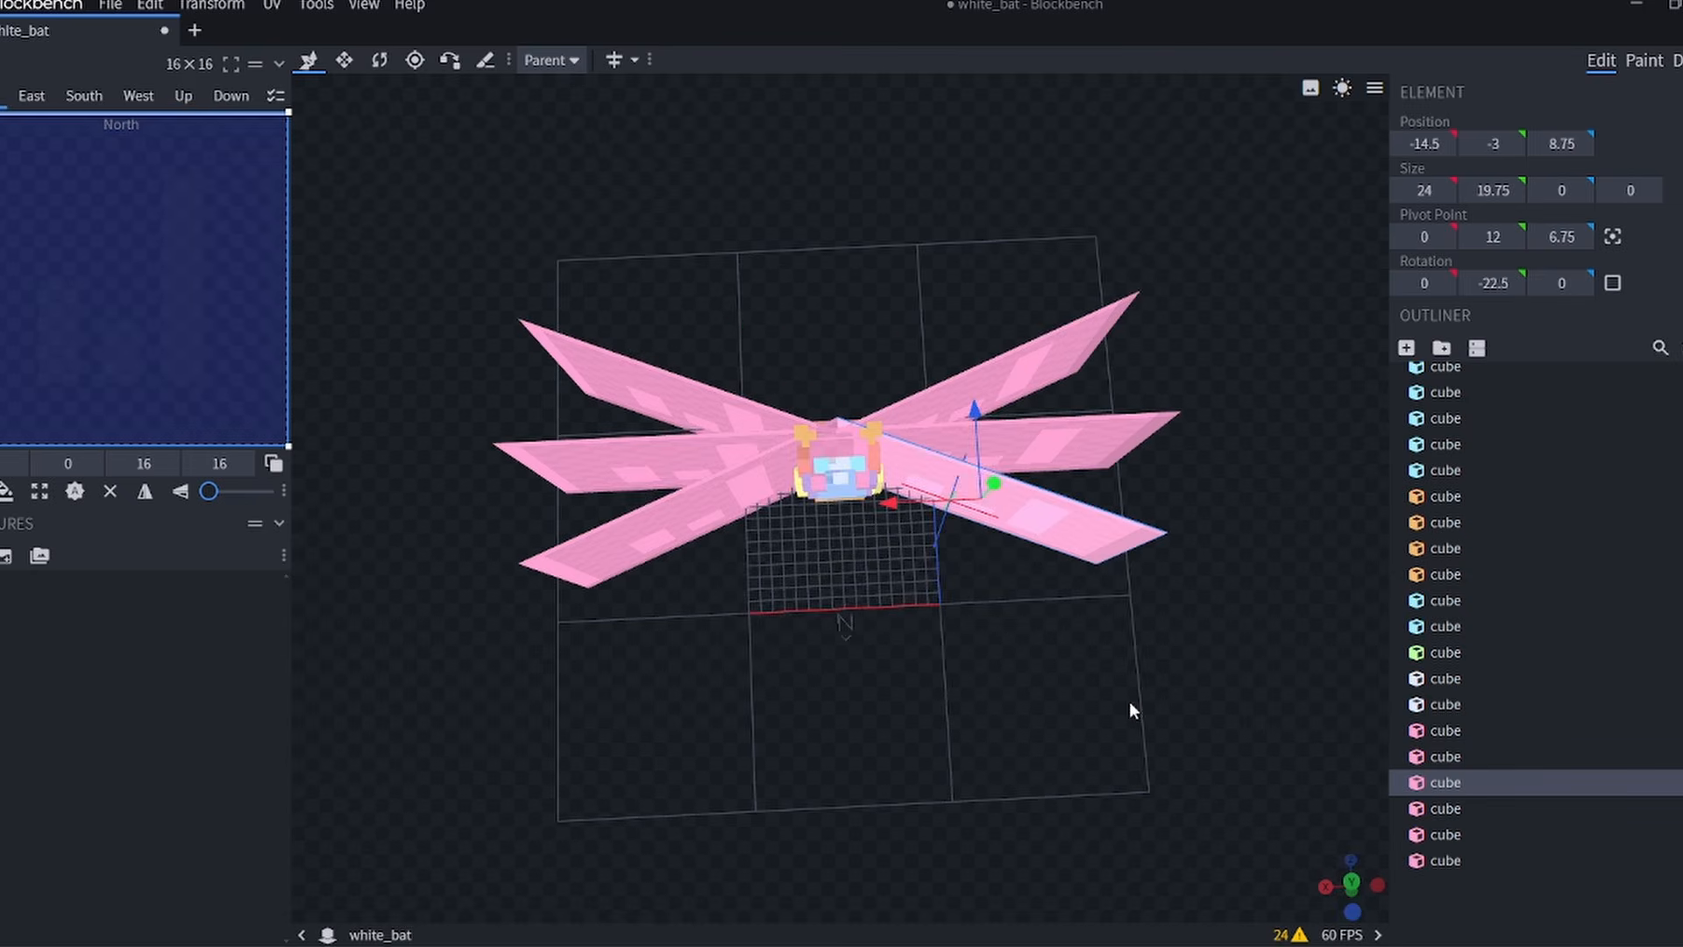
pyautogui.moveTo(1127, 702); pyautogui.dragTo(1204, 658)
# Set the bat's head-slot display to X rotation -64.75 and Y translation 12 above the player's head.
pyautogui.click(1677, 59)
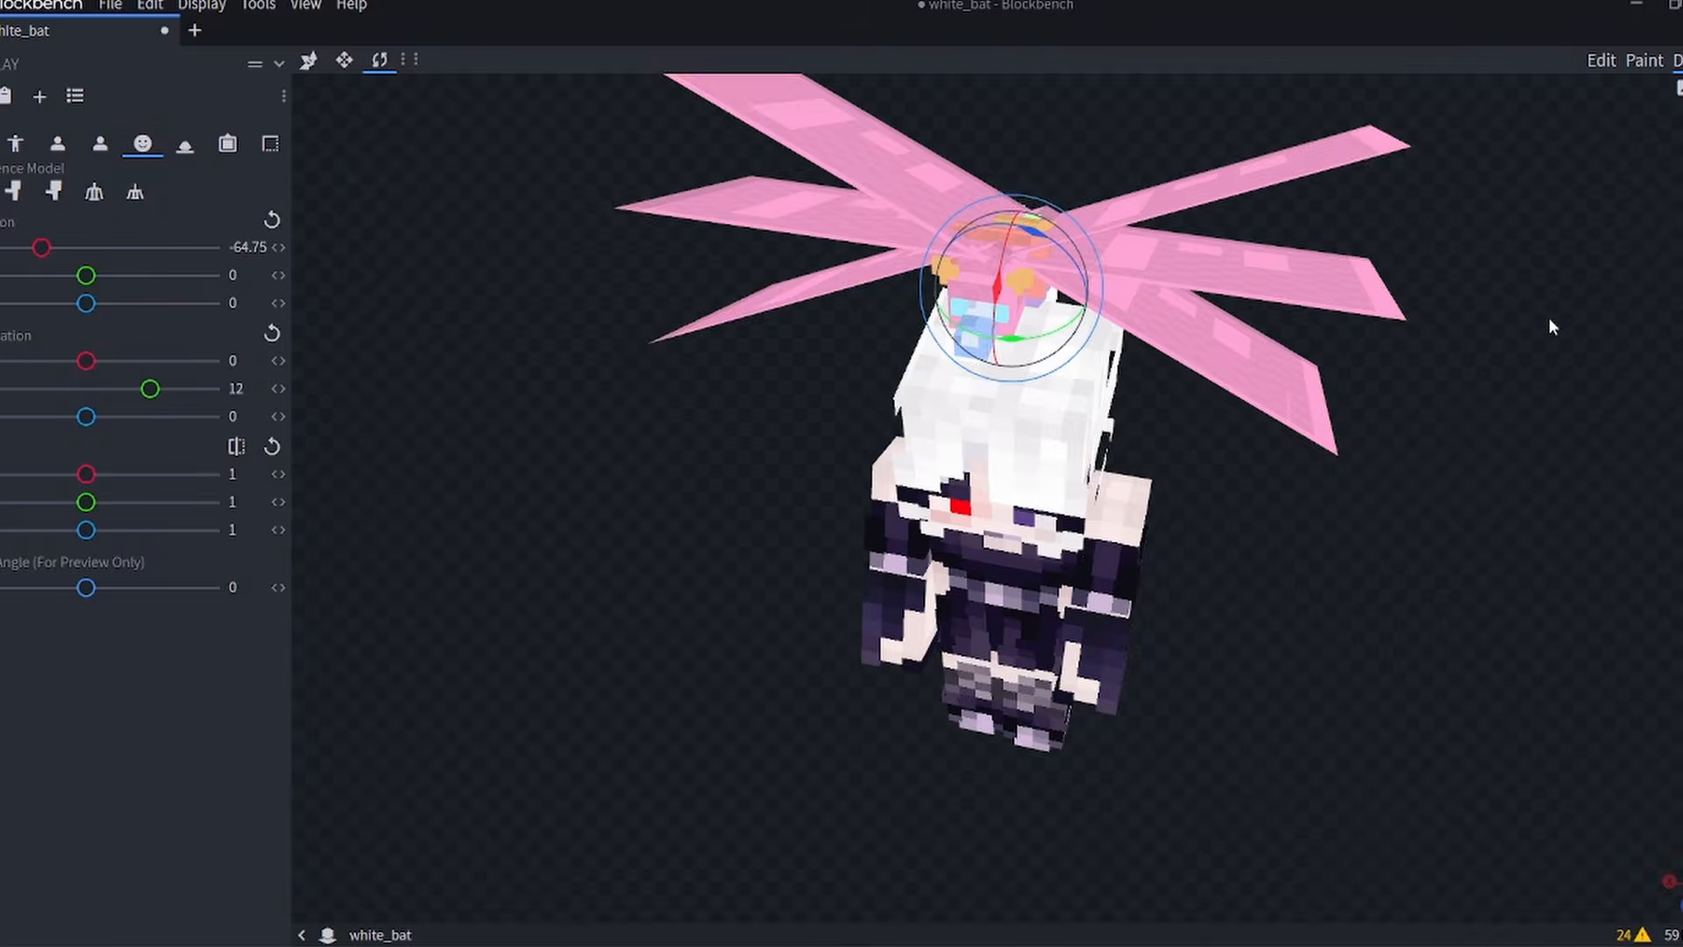
pyautogui.moveTo(1536, 269); pyautogui.dragTo(1466, 249)
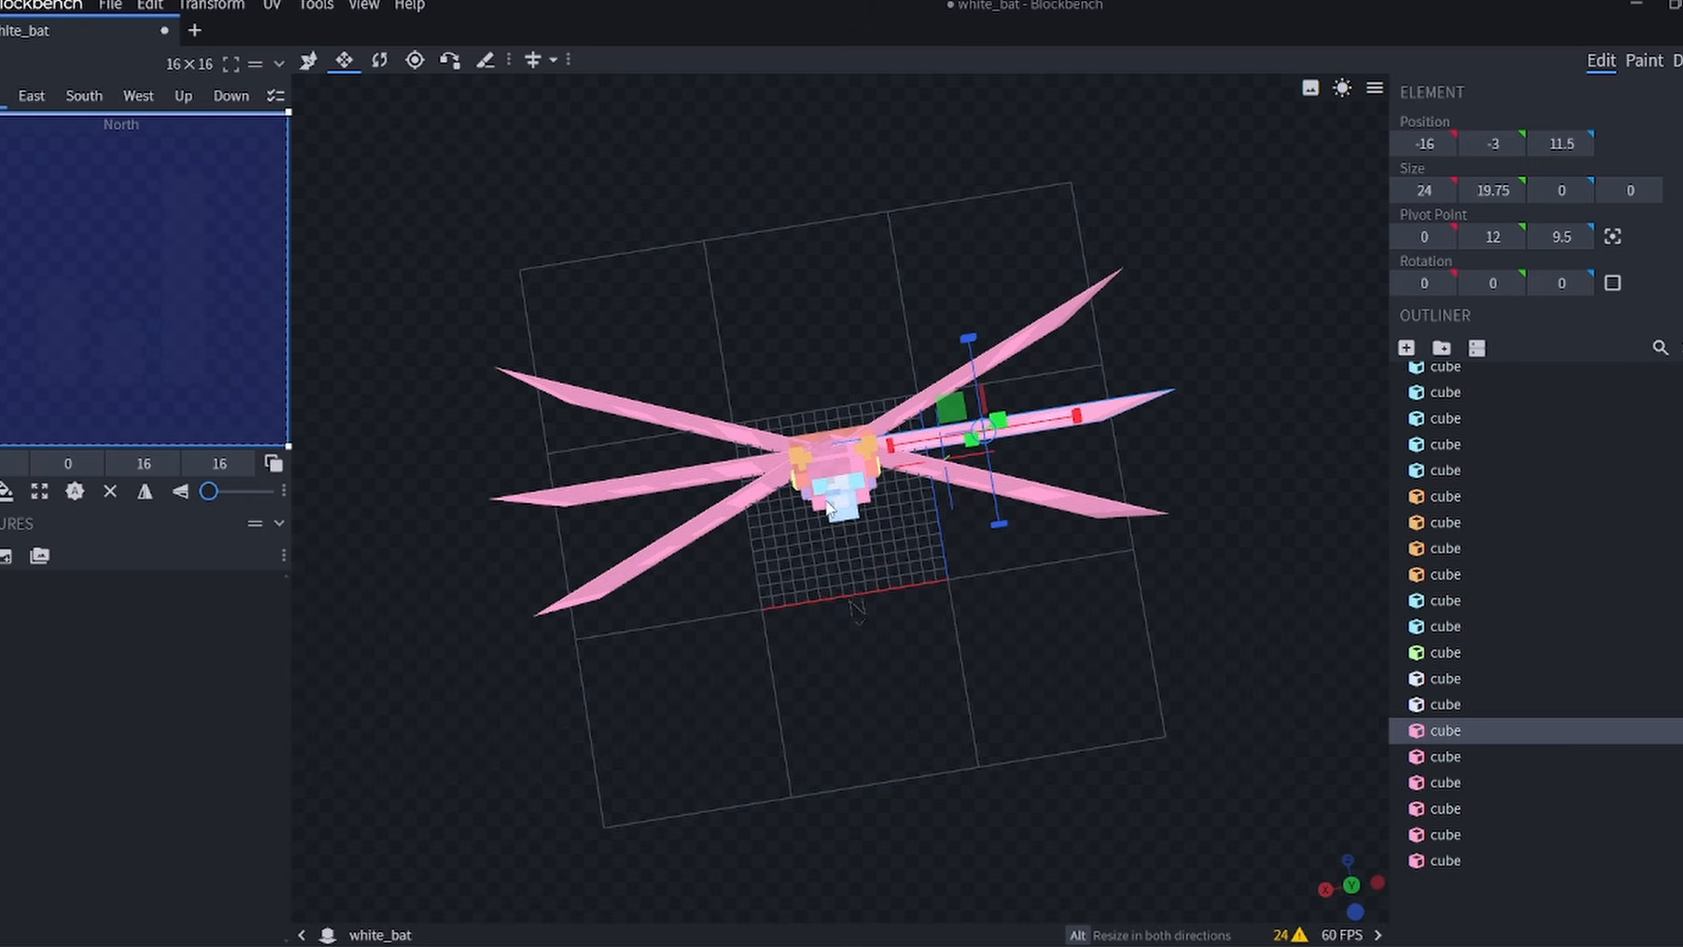
# Examine the six wing planes from several angles in the model view, on the player figure and with the paint grid.
pyautogui.scroll(5, 877, 534)
pyautogui.moveTo(926, 570); pyautogui.dragTo(942, 496)
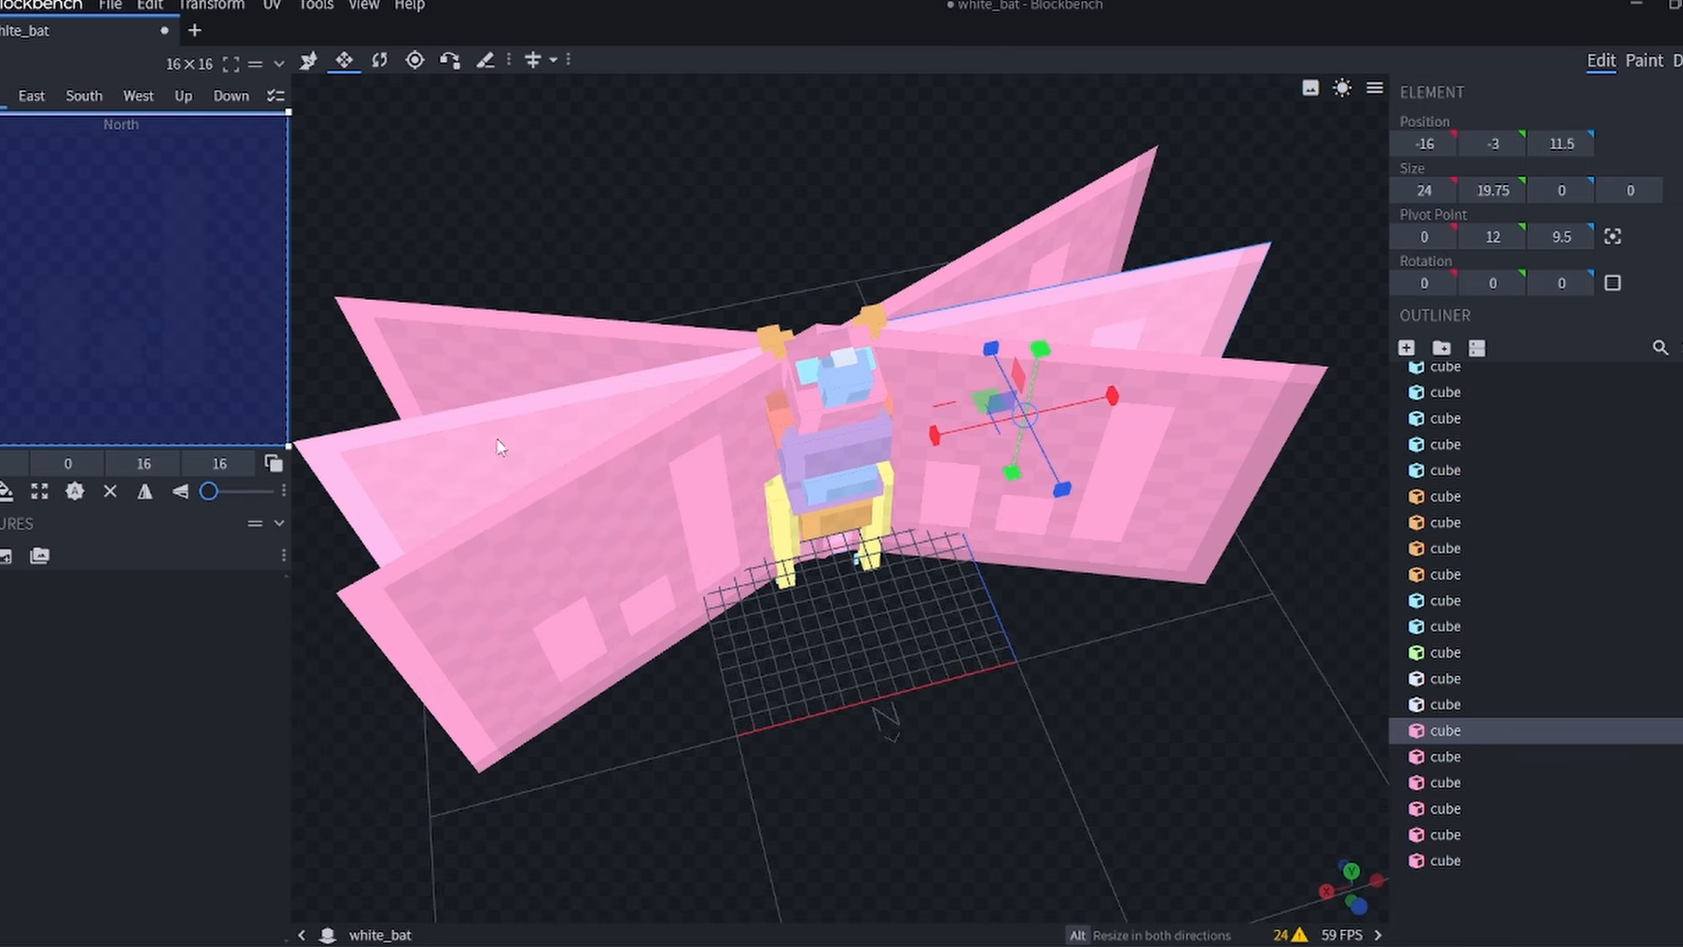
pyautogui.moveTo(498, 401); pyautogui.dragTo(496, 482)
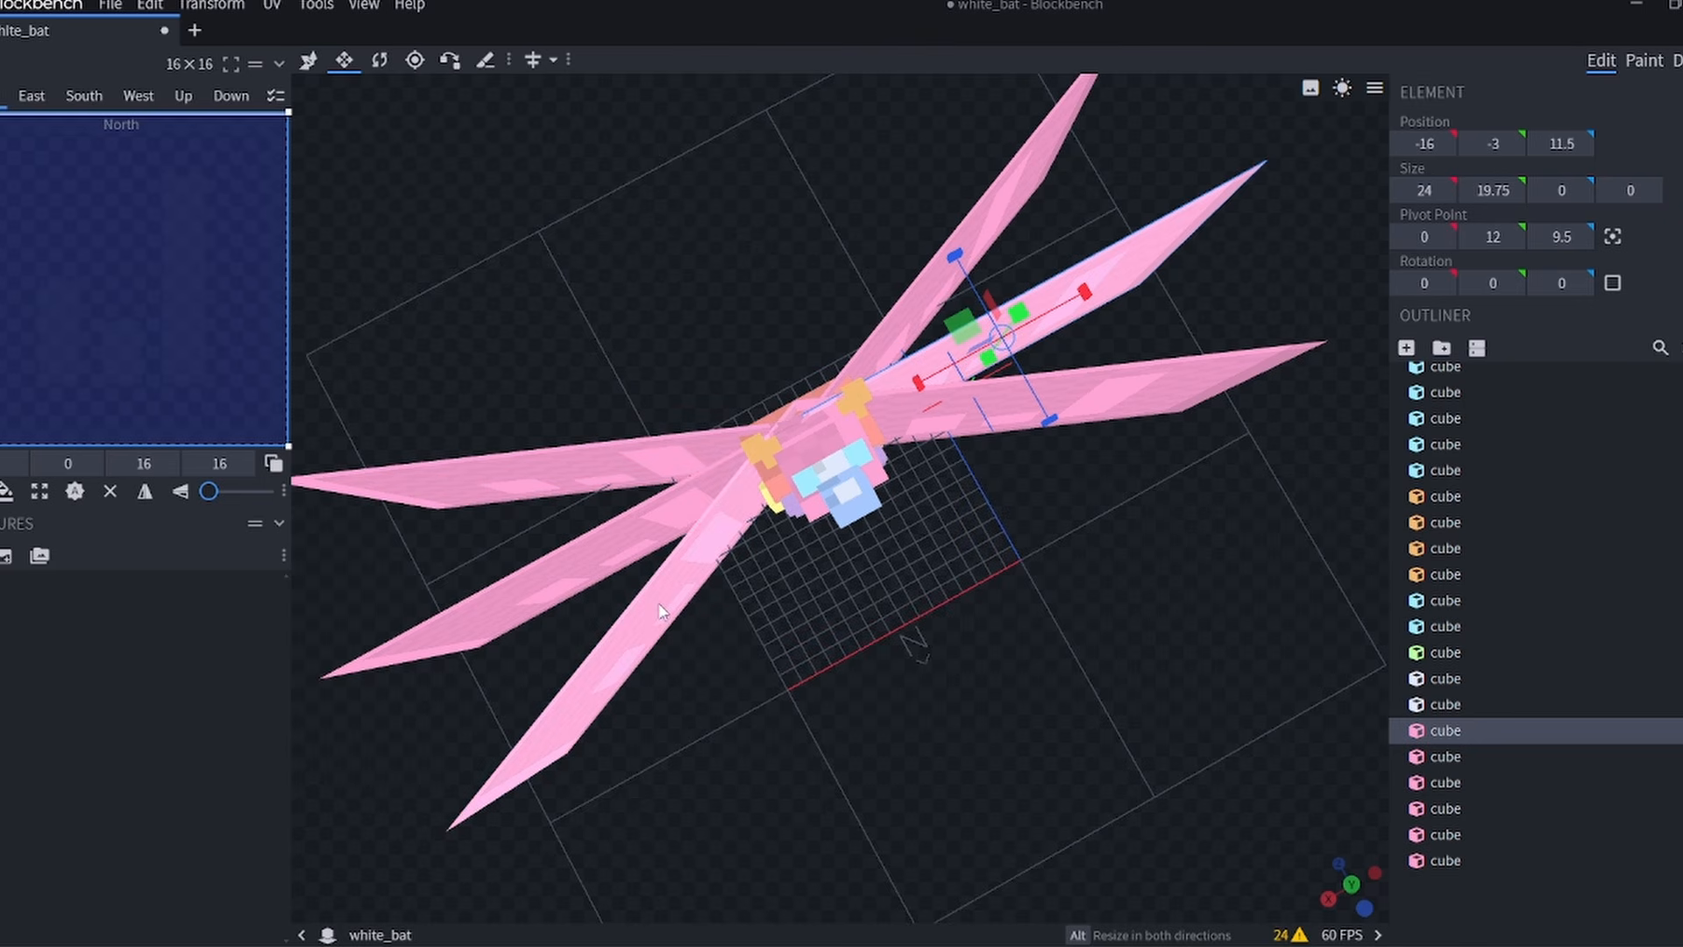
pyautogui.moveTo(816, 712); pyautogui.dragTo(1067, 822)
pyautogui.moveTo(1068, 822); pyautogui.dragTo(1022, 797)
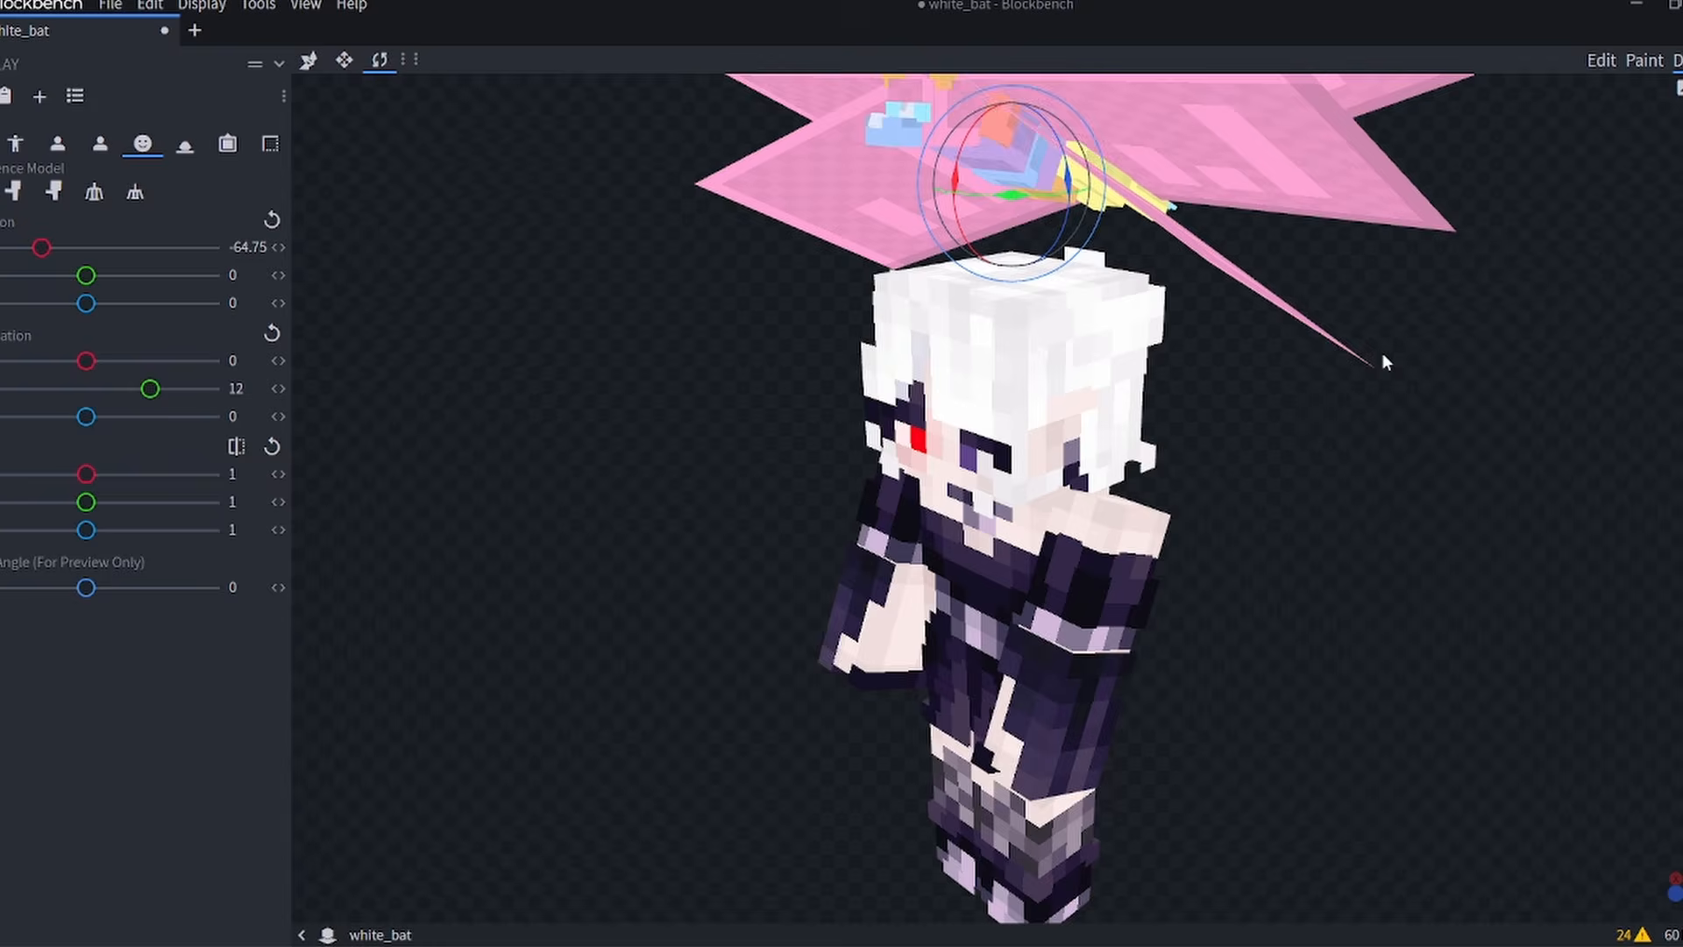
pyautogui.scroll(-5, 1382, 352)
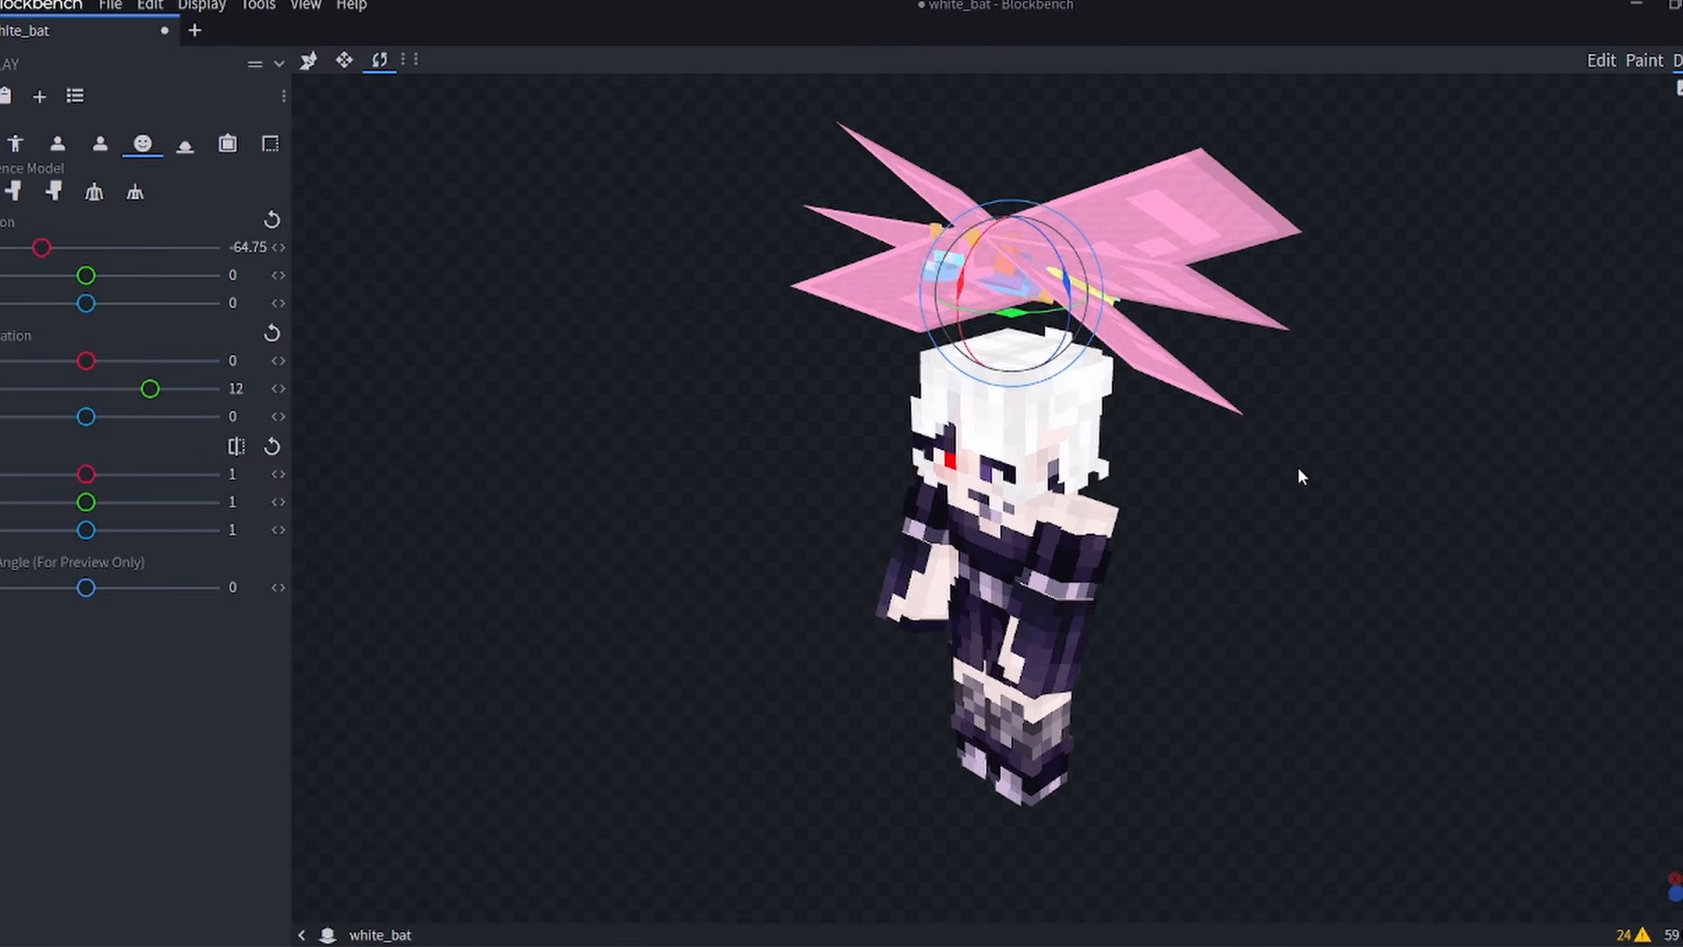
pyautogui.moveTo(1297, 466); pyautogui.dragTo(1453, 440)
pyautogui.scroll(-4, 1441, 424)
pyautogui.click(1644, 62)
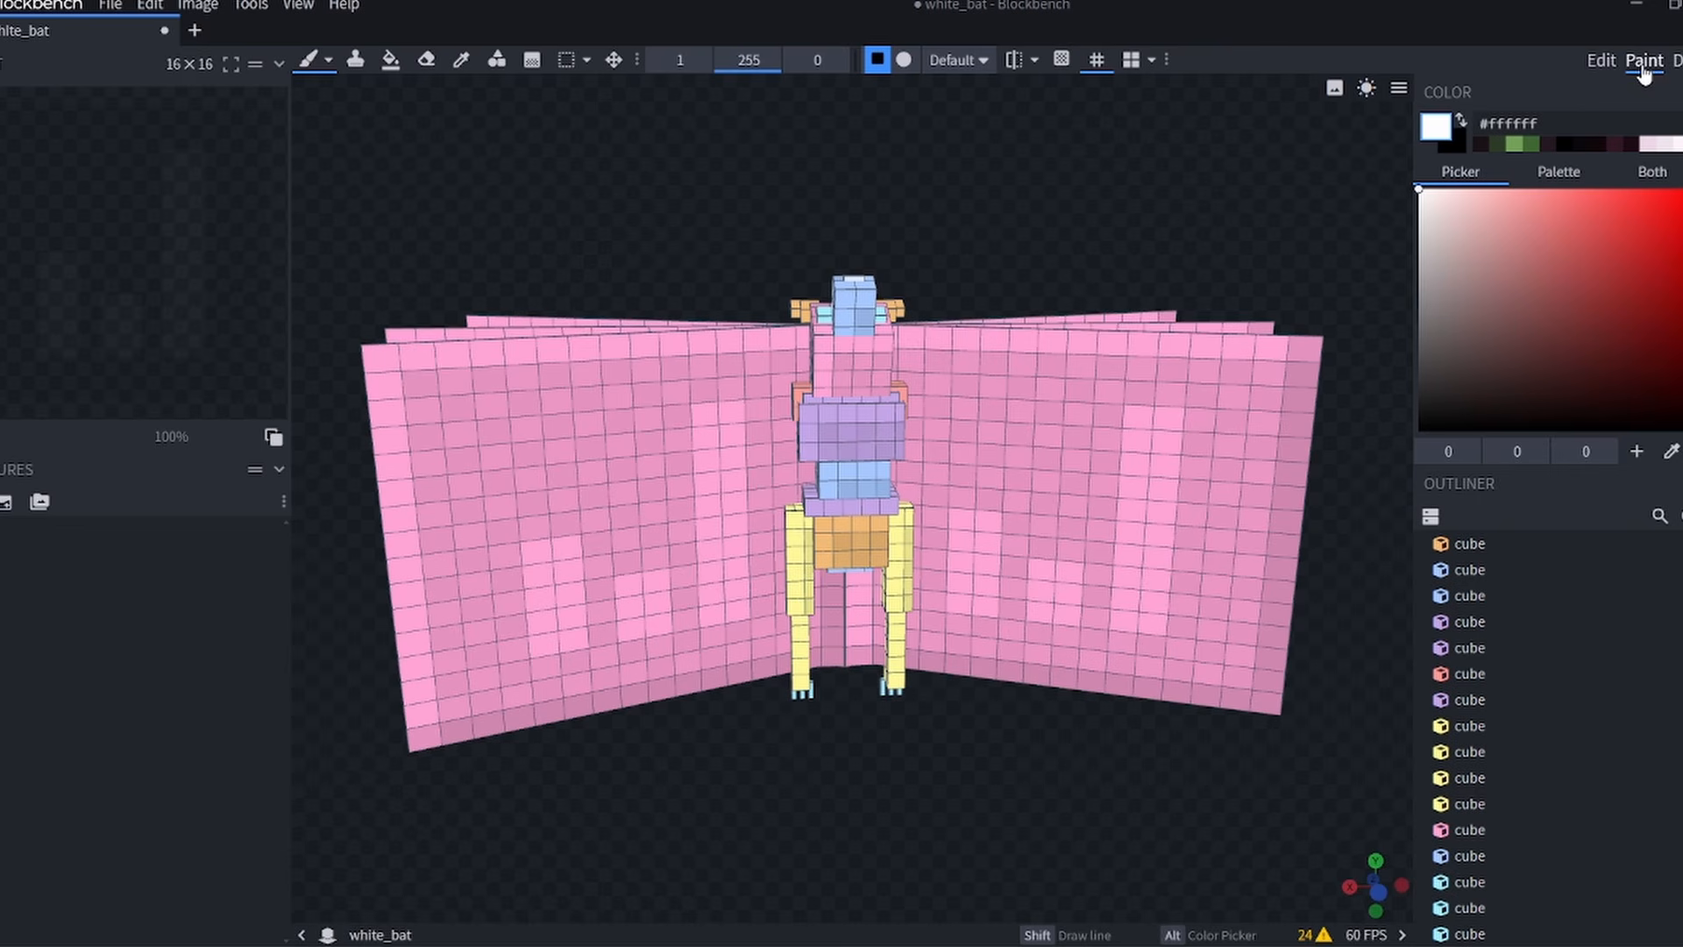
pyautogui.moveTo(1261, 229); pyautogui.dragTo(1247, 348)
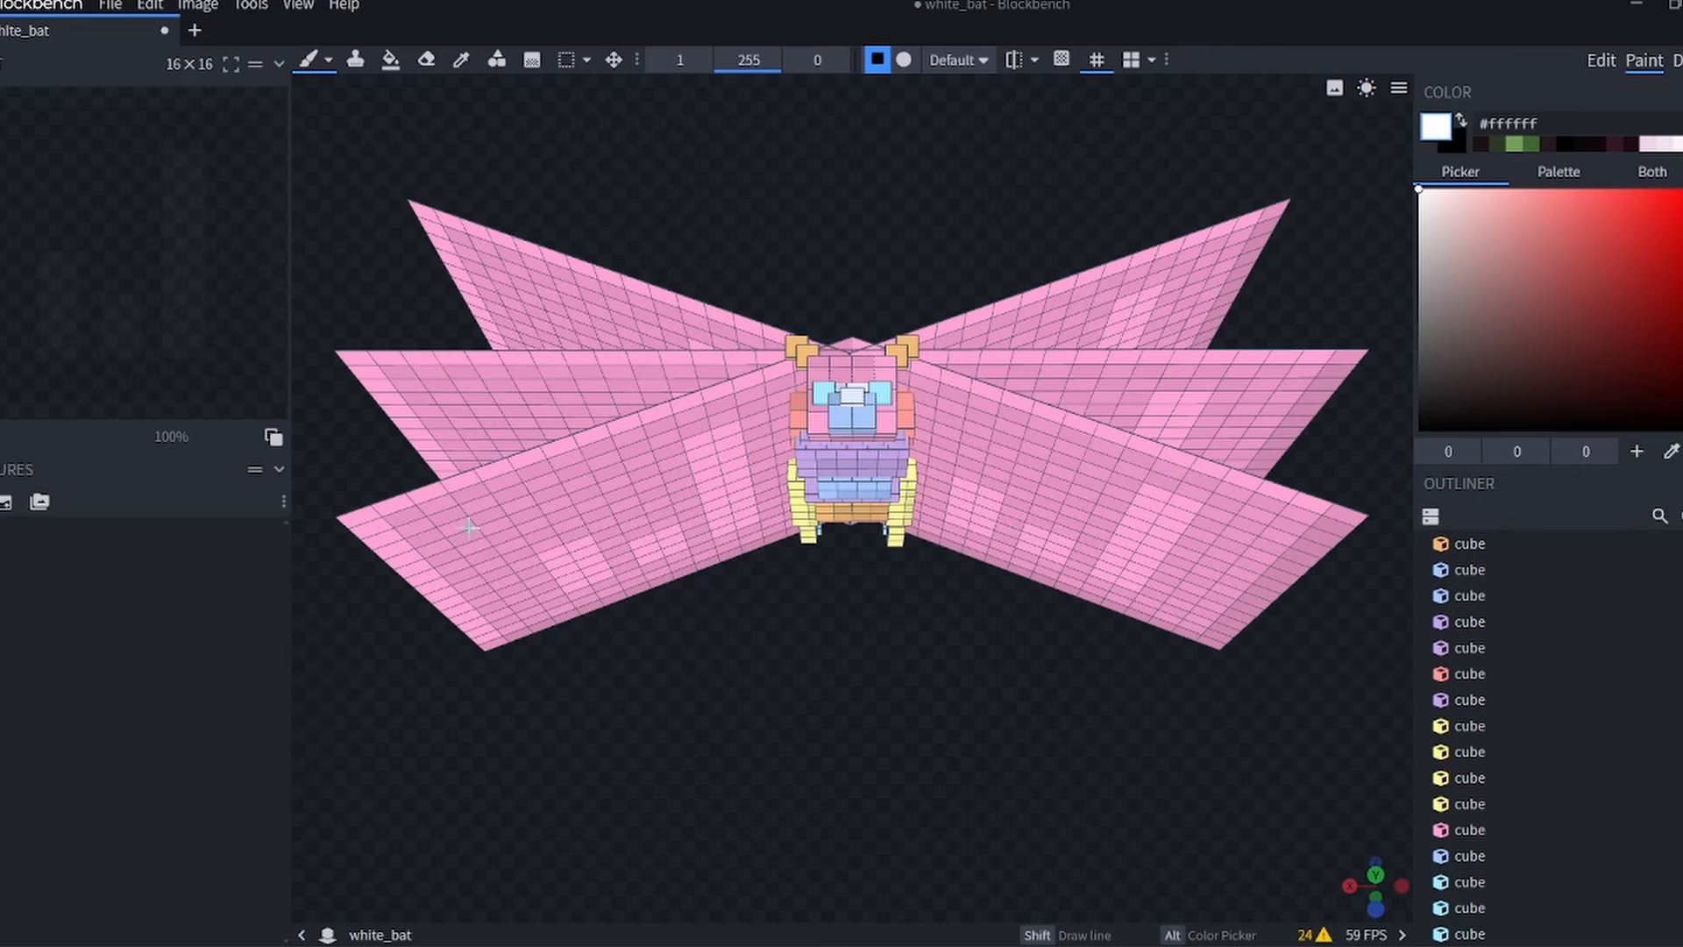
# Create a 32 × 32 white_bat texture for the grouped, wingless bat and cover it with #eae7eb using a size 112 brush.
pyautogui.click(1608, 67)
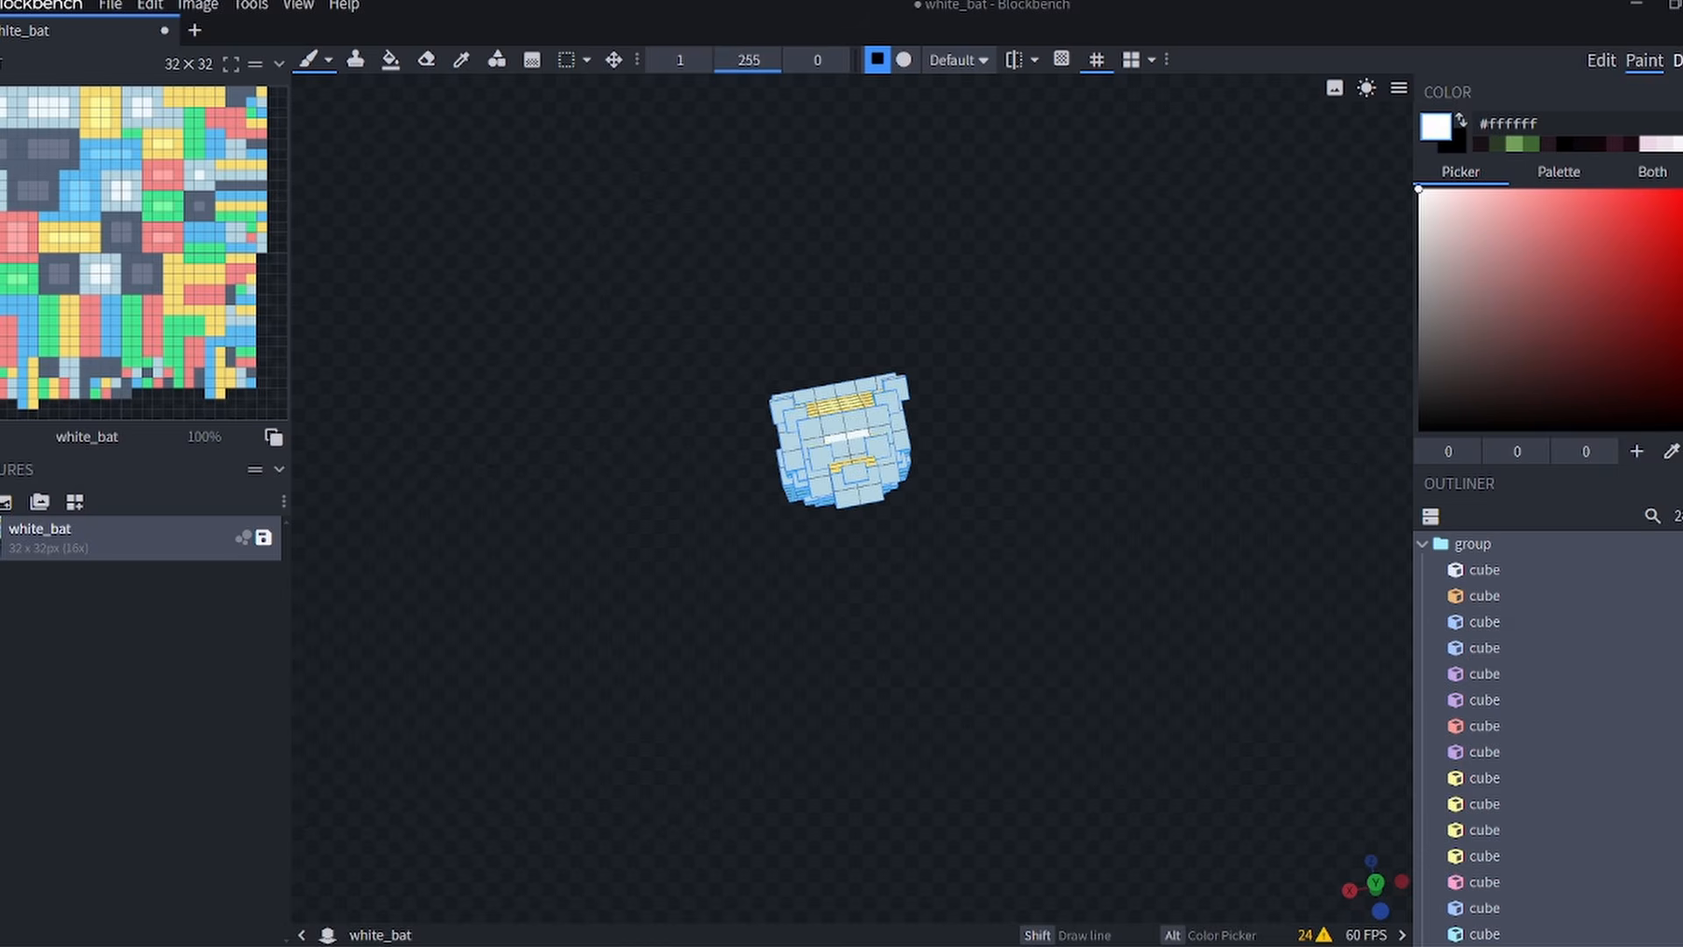
pyautogui.click(1680, 63)
pyautogui.moveTo(1080, 376); pyautogui.dragTo(1161, 346)
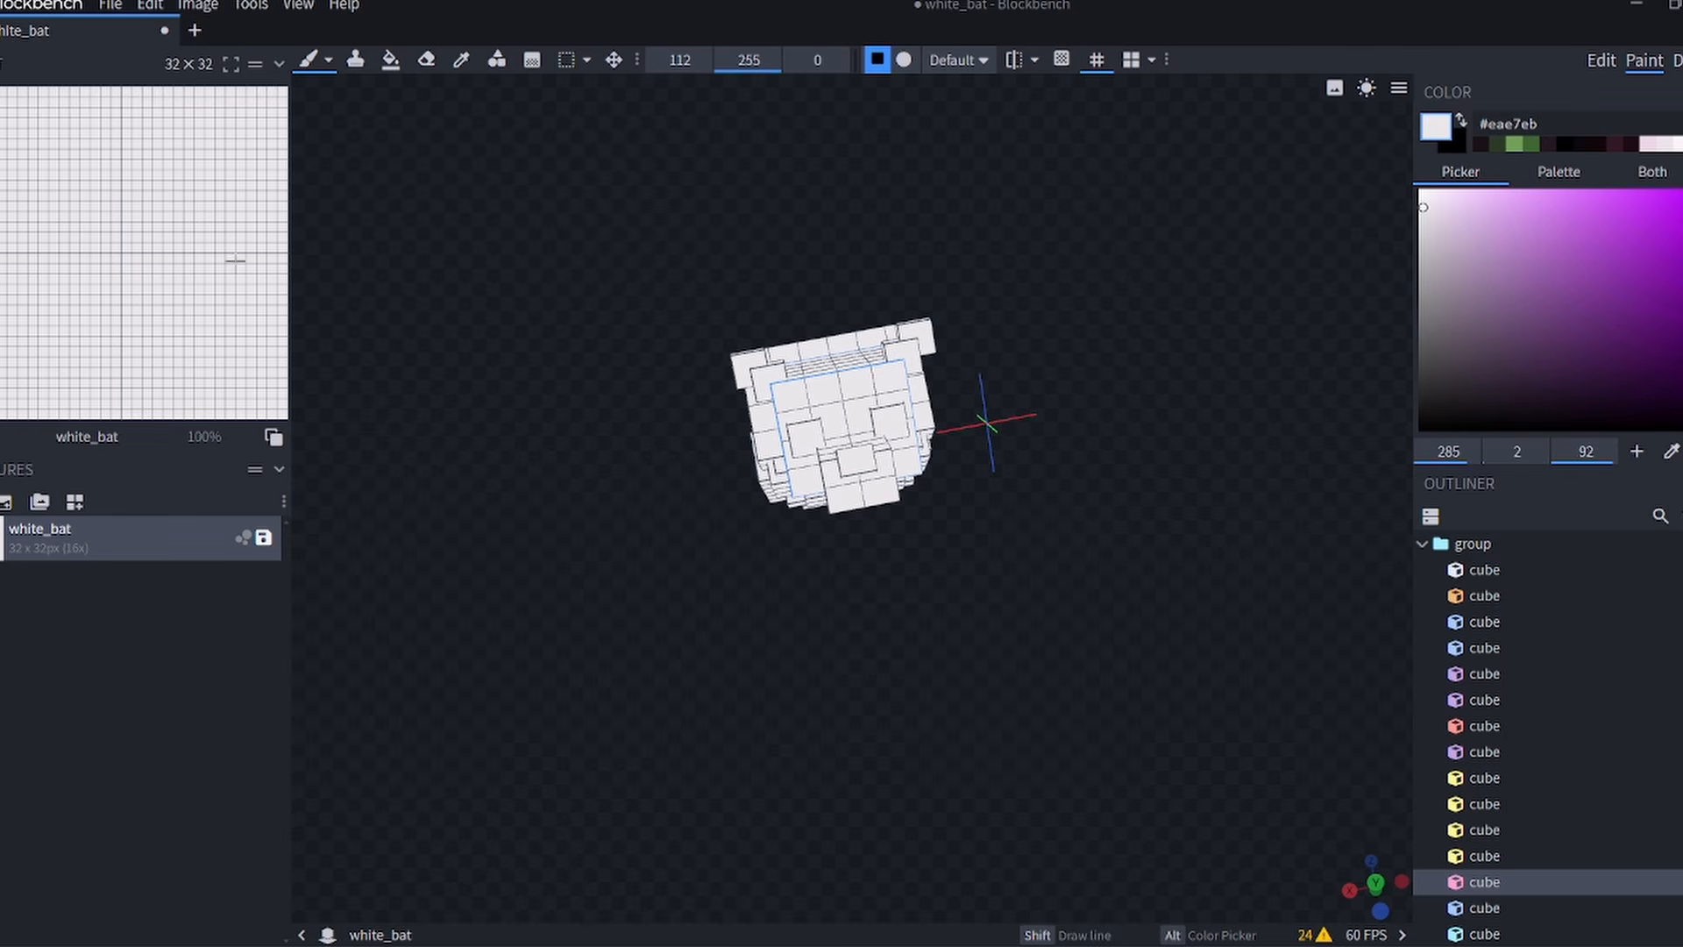
# Paint #ffffff highlights on the front of the bat's torso with a round Smooth Brush, size 5 and softness 70.
pyautogui.moveTo(965, 526)
pyautogui.mouseDown()
pyautogui.moveTo(965, 589)
pyautogui.moveTo(545, 476)
pyautogui.moveTo(761, 360)
pyautogui.moveTo(1134, 518)
pyautogui.moveTo(917, 442)
pyautogui.mouseUp()
pyautogui.moveTo(917, 359)
pyautogui.mouseDown()
pyautogui.moveTo(1386, 221)
pyautogui.moveTo(1393, 169)
pyautogui.mouseUp()
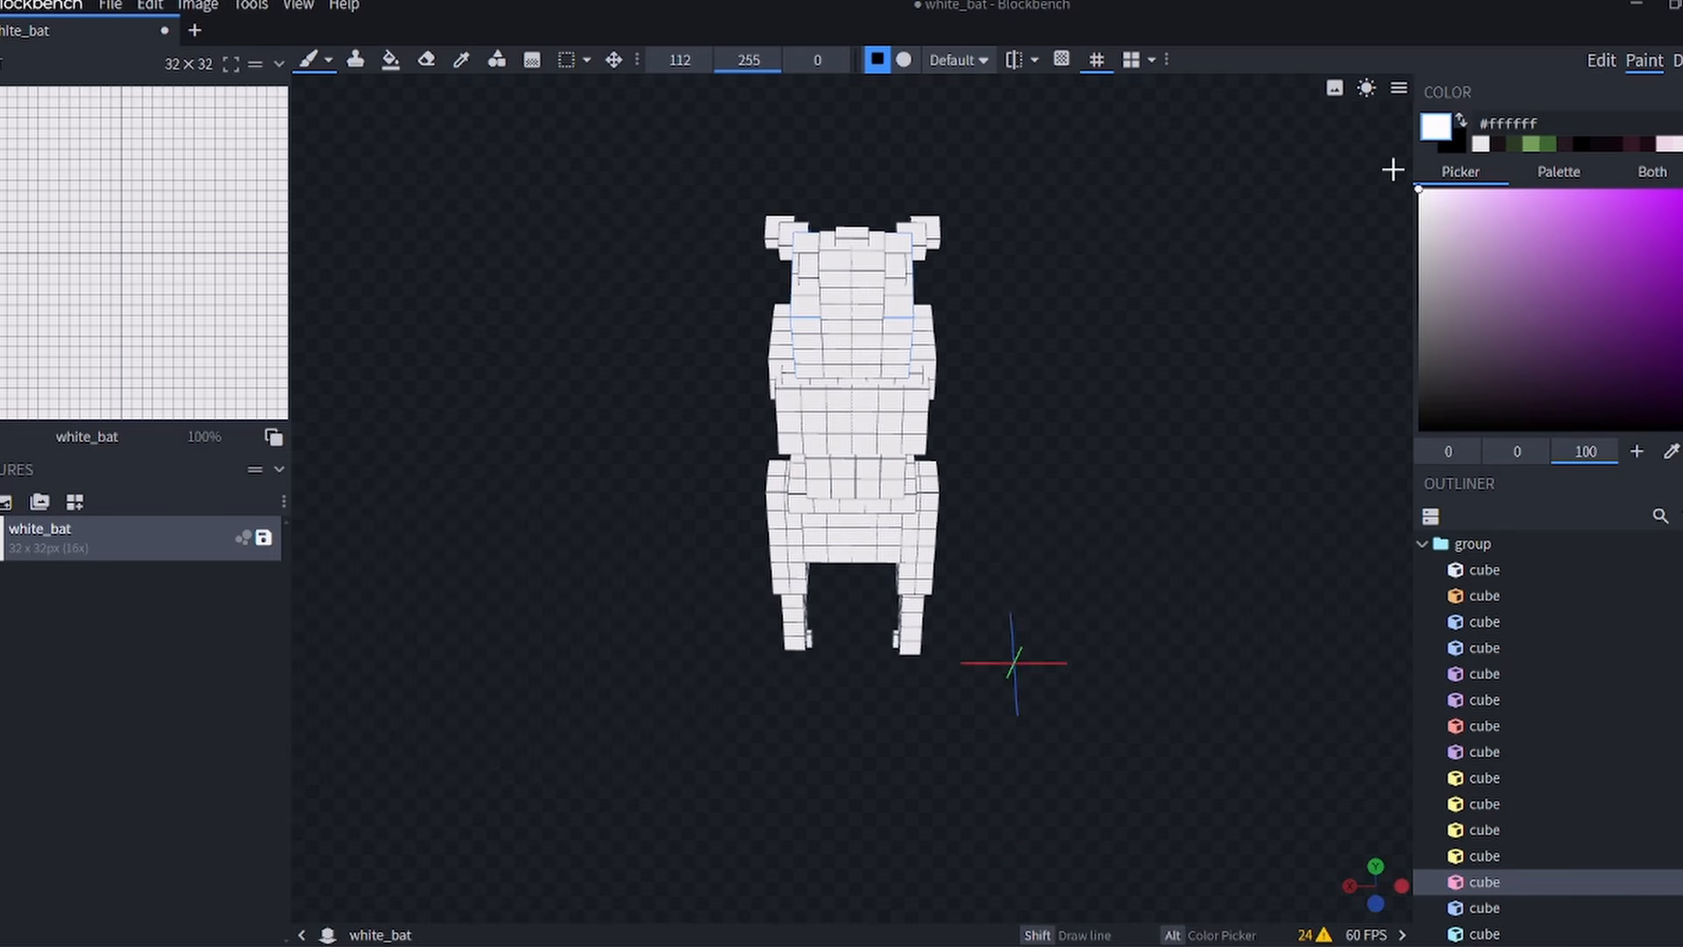
pyautogui.click(328, 61)
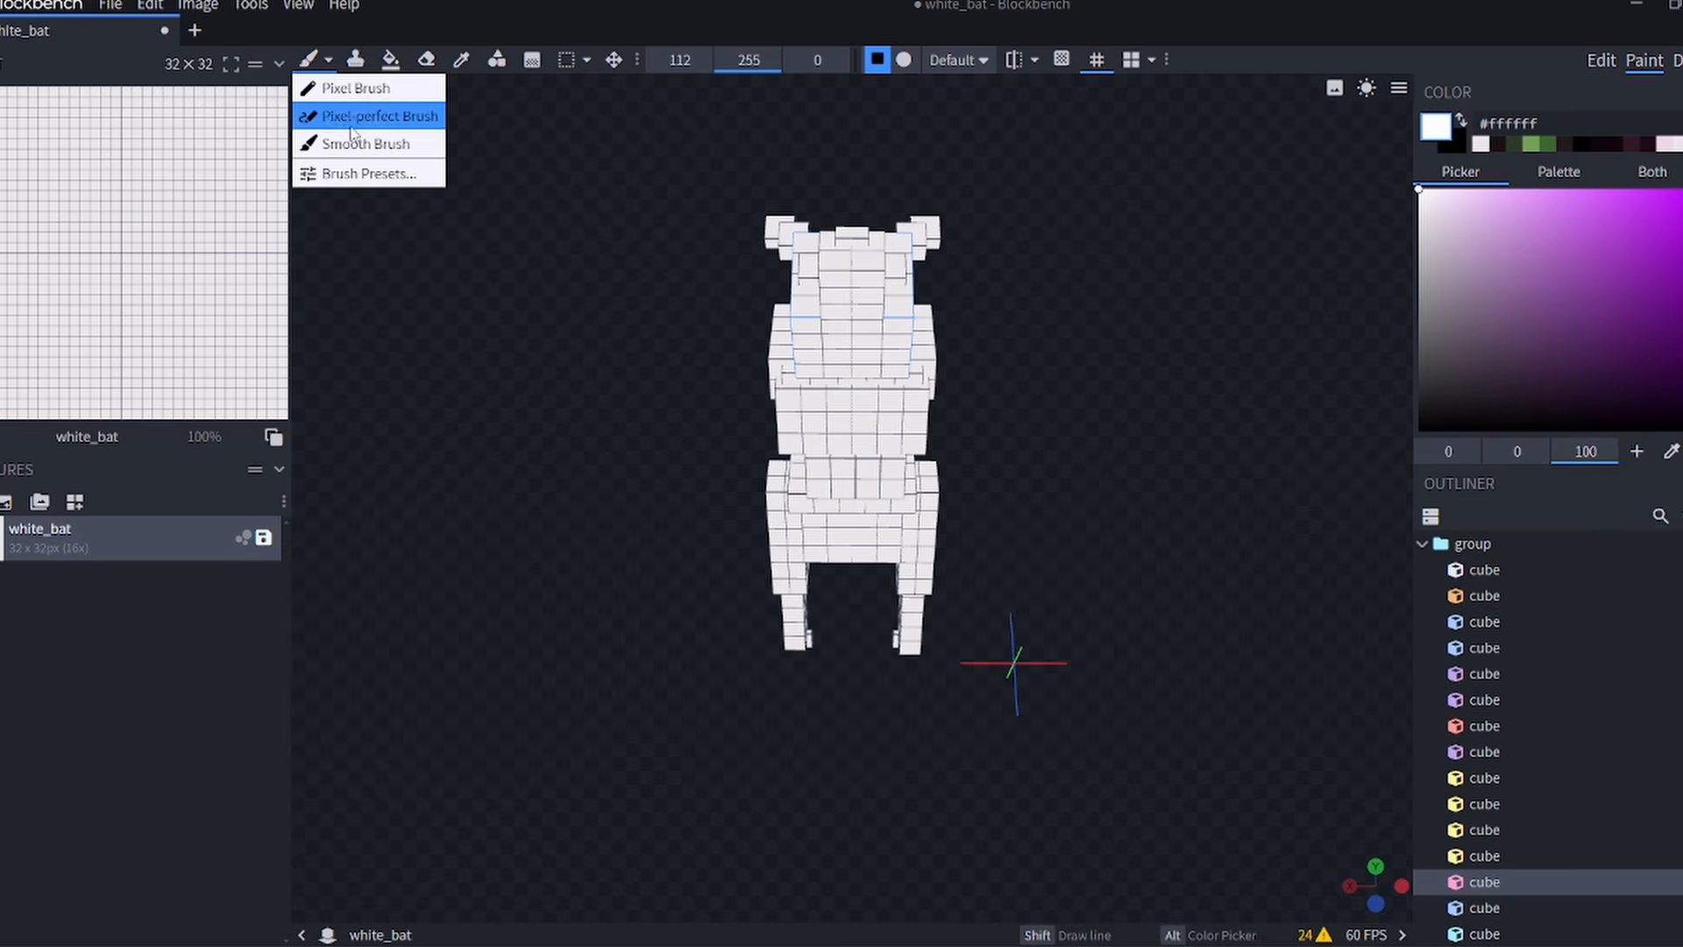
pyautogui.click(353, 140)
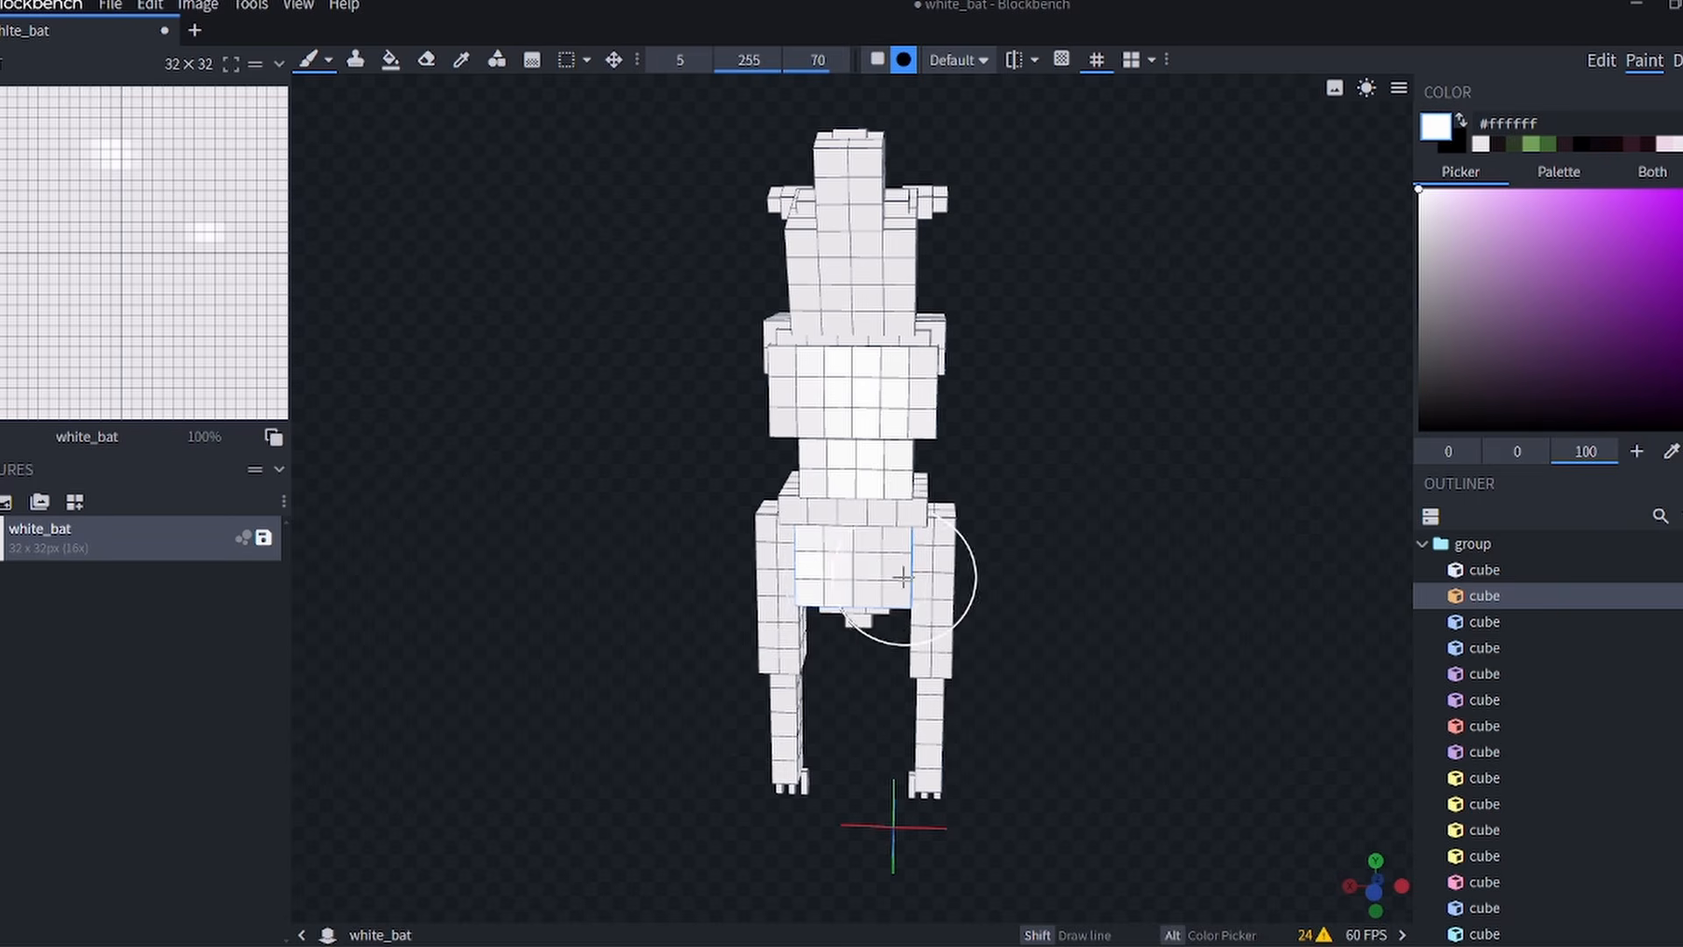
pyautogui.moveTo(902, 578); pyautogui.dragTo(885, 582)
pyautogui.moveTo(995, 542)
pyautogui.mouseDown()
pyautogui.moveTo(957, 516)
pyautogui.moveTo(958, 657)
pyautogui.mouseUp()
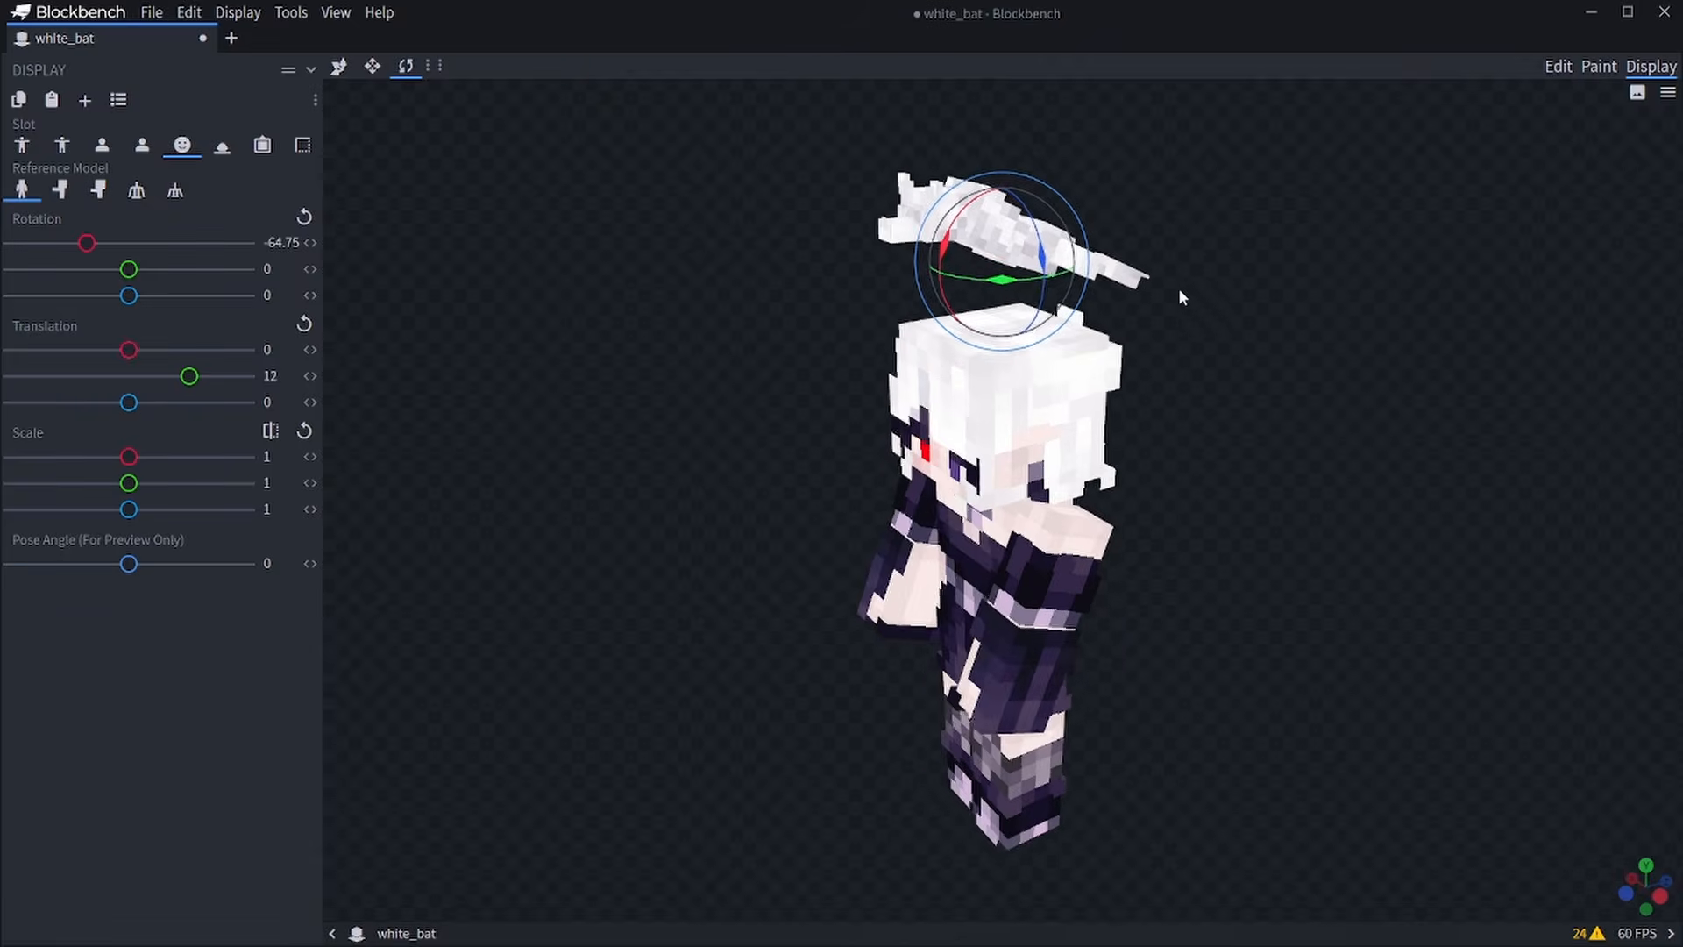
# Set the paint color to #c53357 and tint the front of the bat's nose.
pyautogui.click(1599, 66)
pyautogui.moveTo(1259, 298); pyautogui.dragTo(1195, 406)
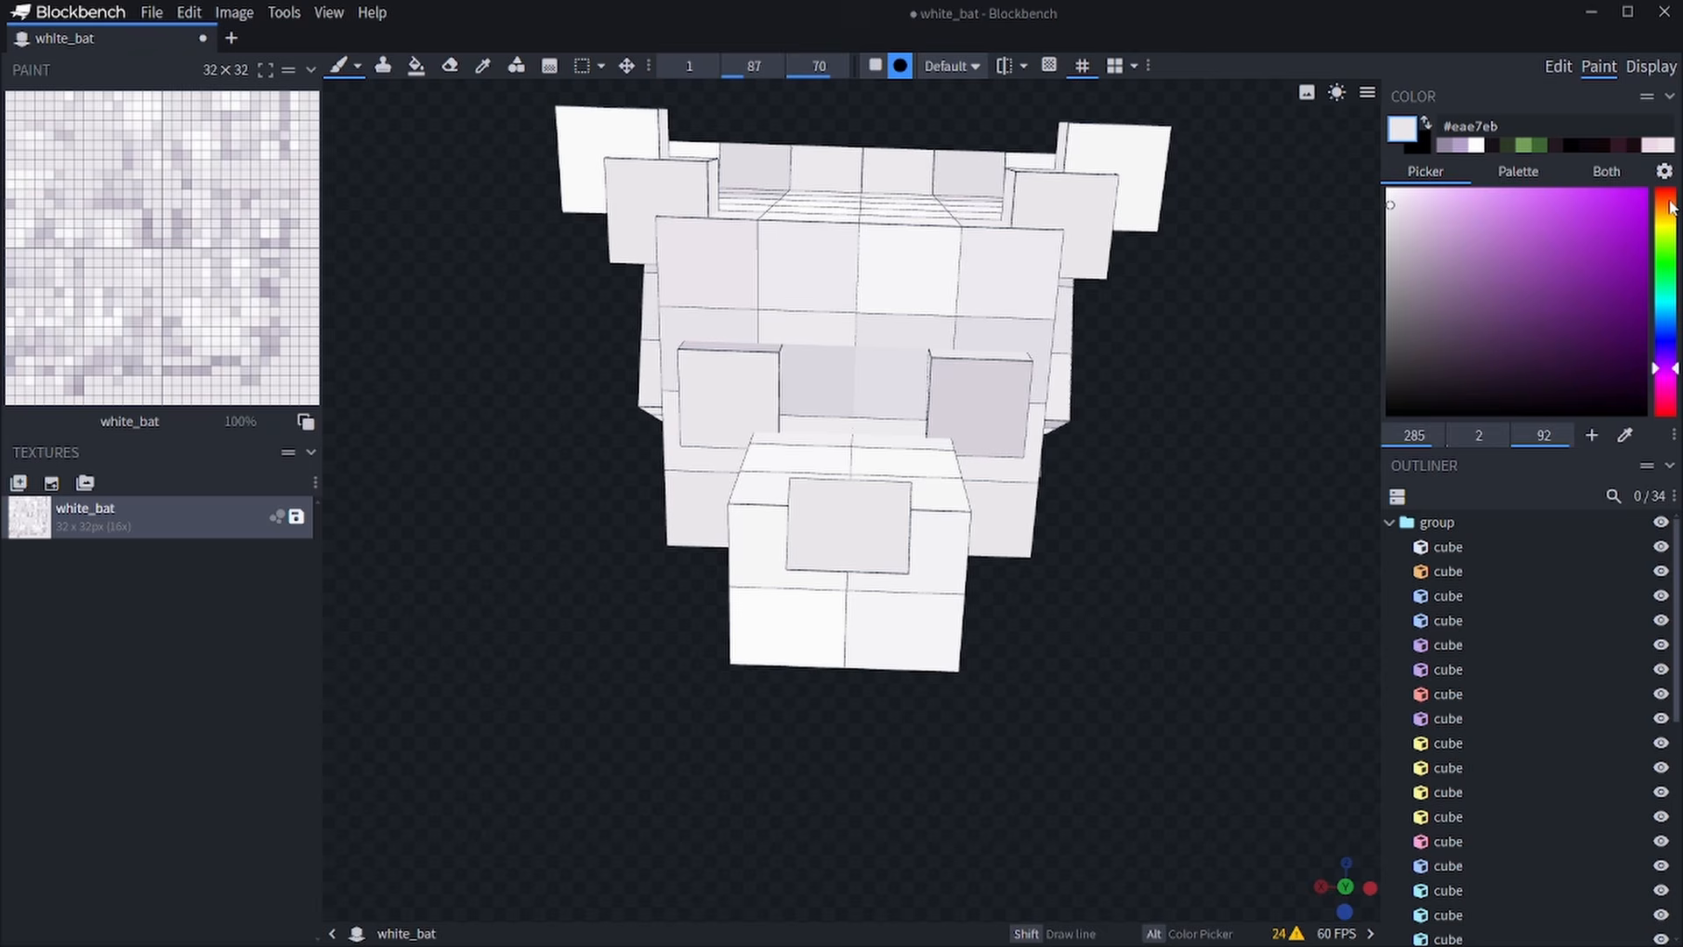
pyautogui.moveTo(1673, 207); pyautogui.dragTo(1667, 412)
pyautogui.click(1583, 243)
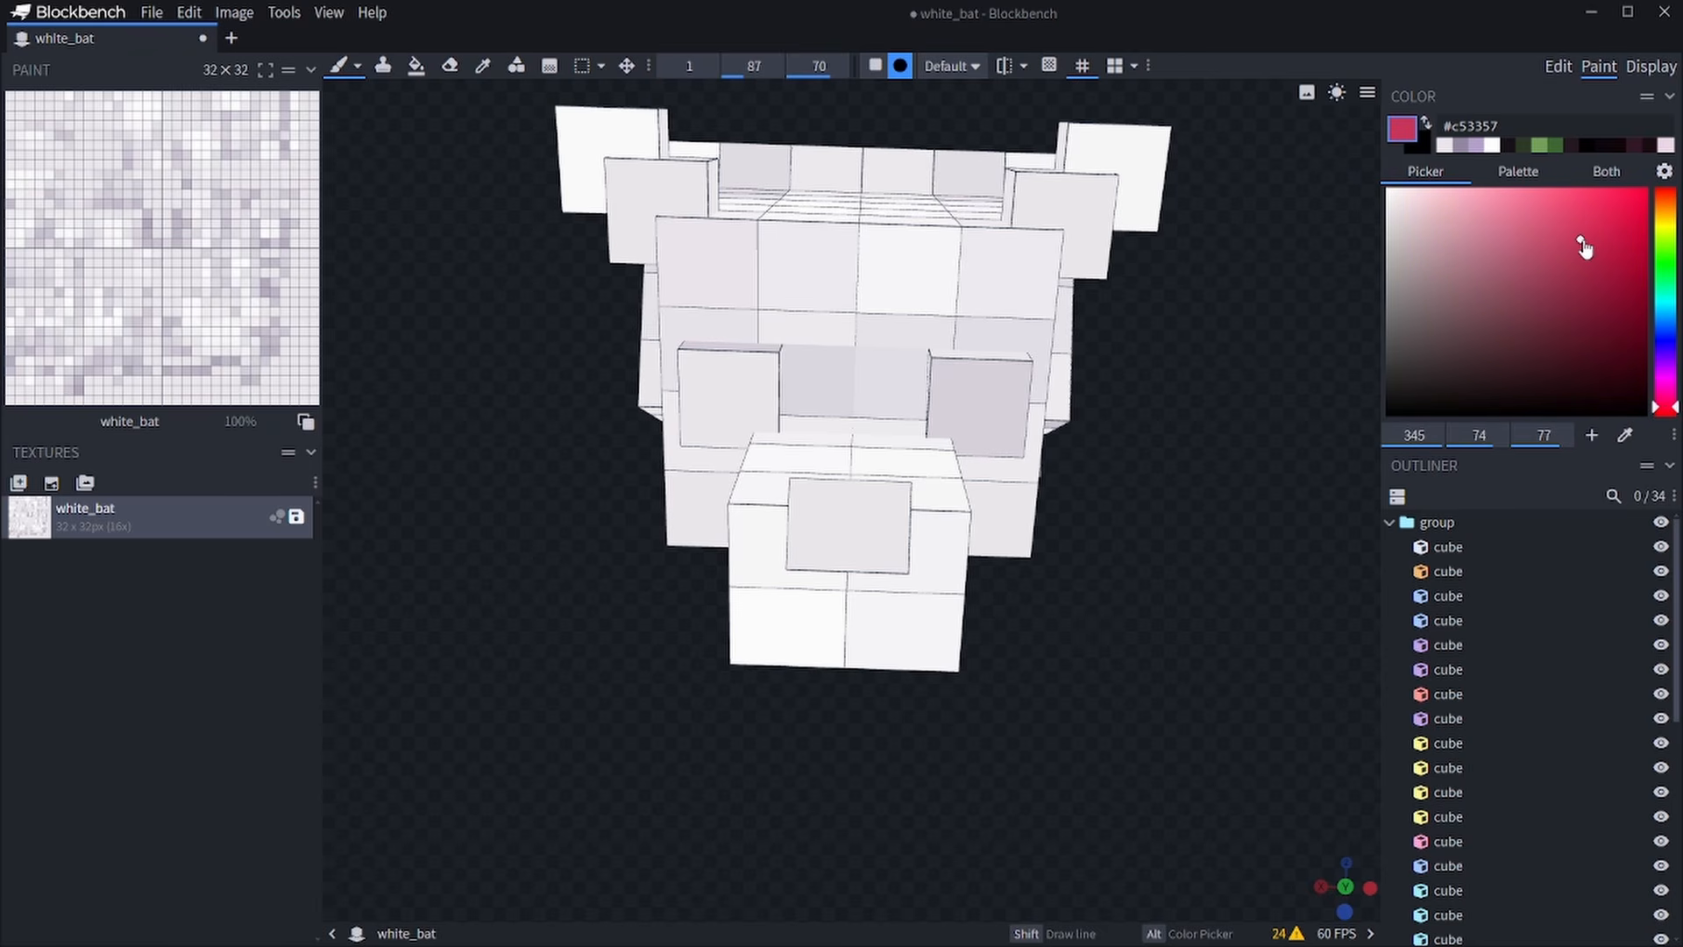
pyautogui.click(841, 515)
pyautogui.moveTo(1273, 605); pyautogui.dragTo(1206, 526)
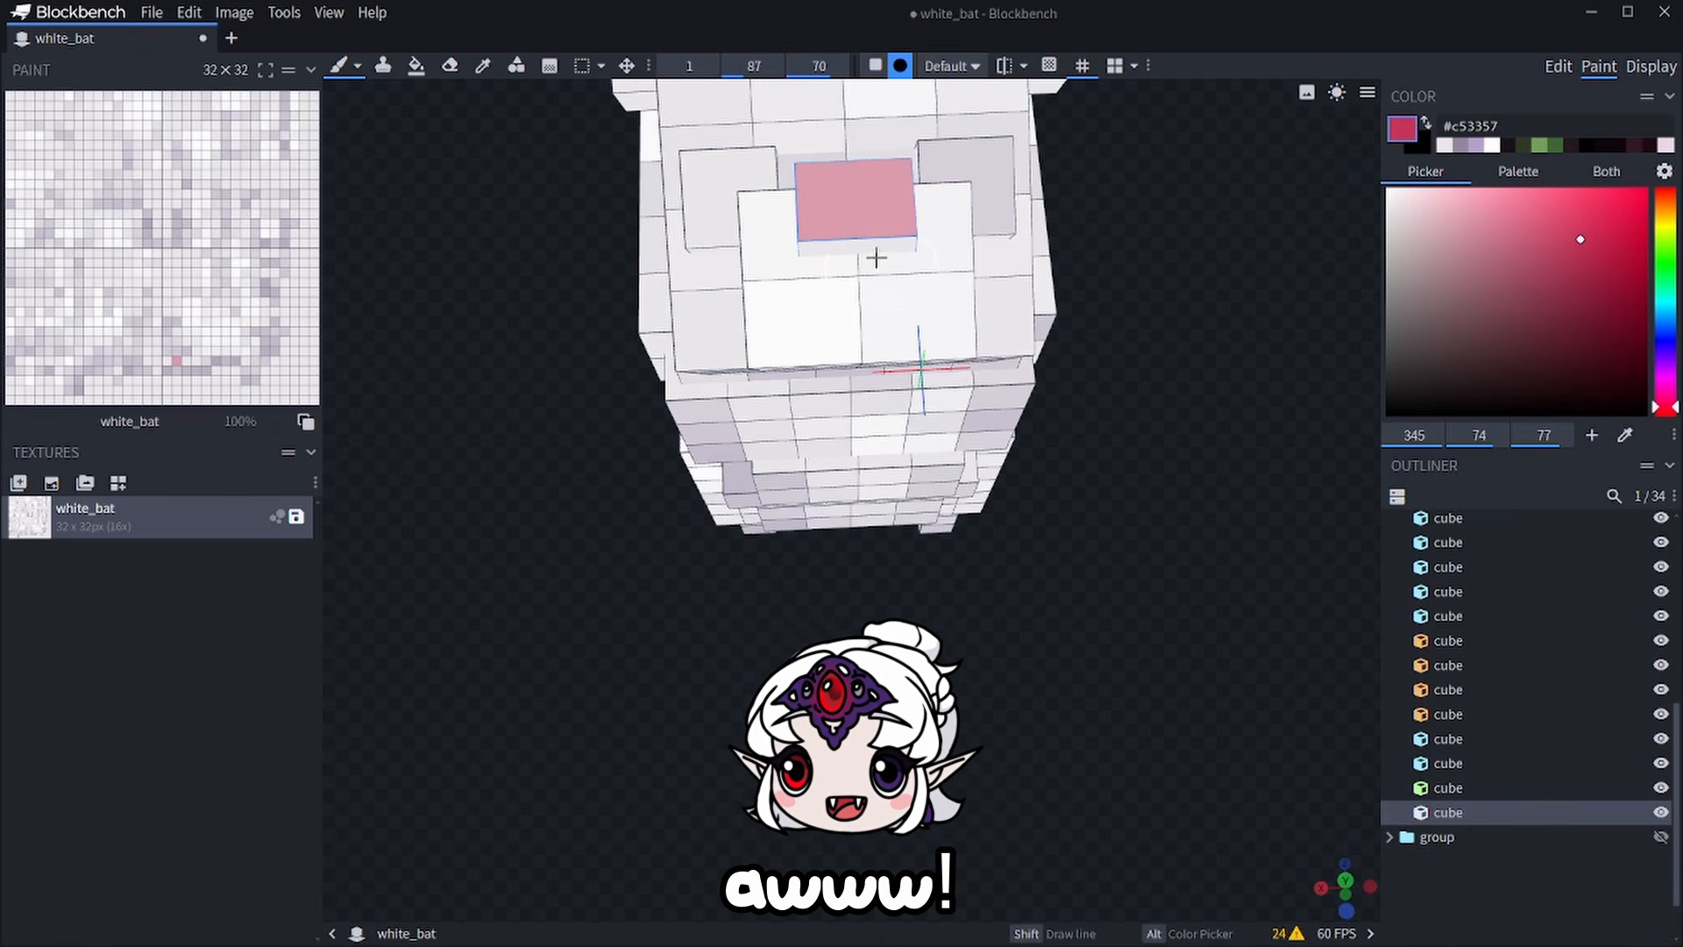
# Tint the front faces of the bat's ears with the soft #c53357 brush.
pyautogui.moveTo(1066, 222); pyautogui.dragTo(1060, 256)
pyautogui.scroll(-3, 1056, 256)
pyautogui.click(682, 240)
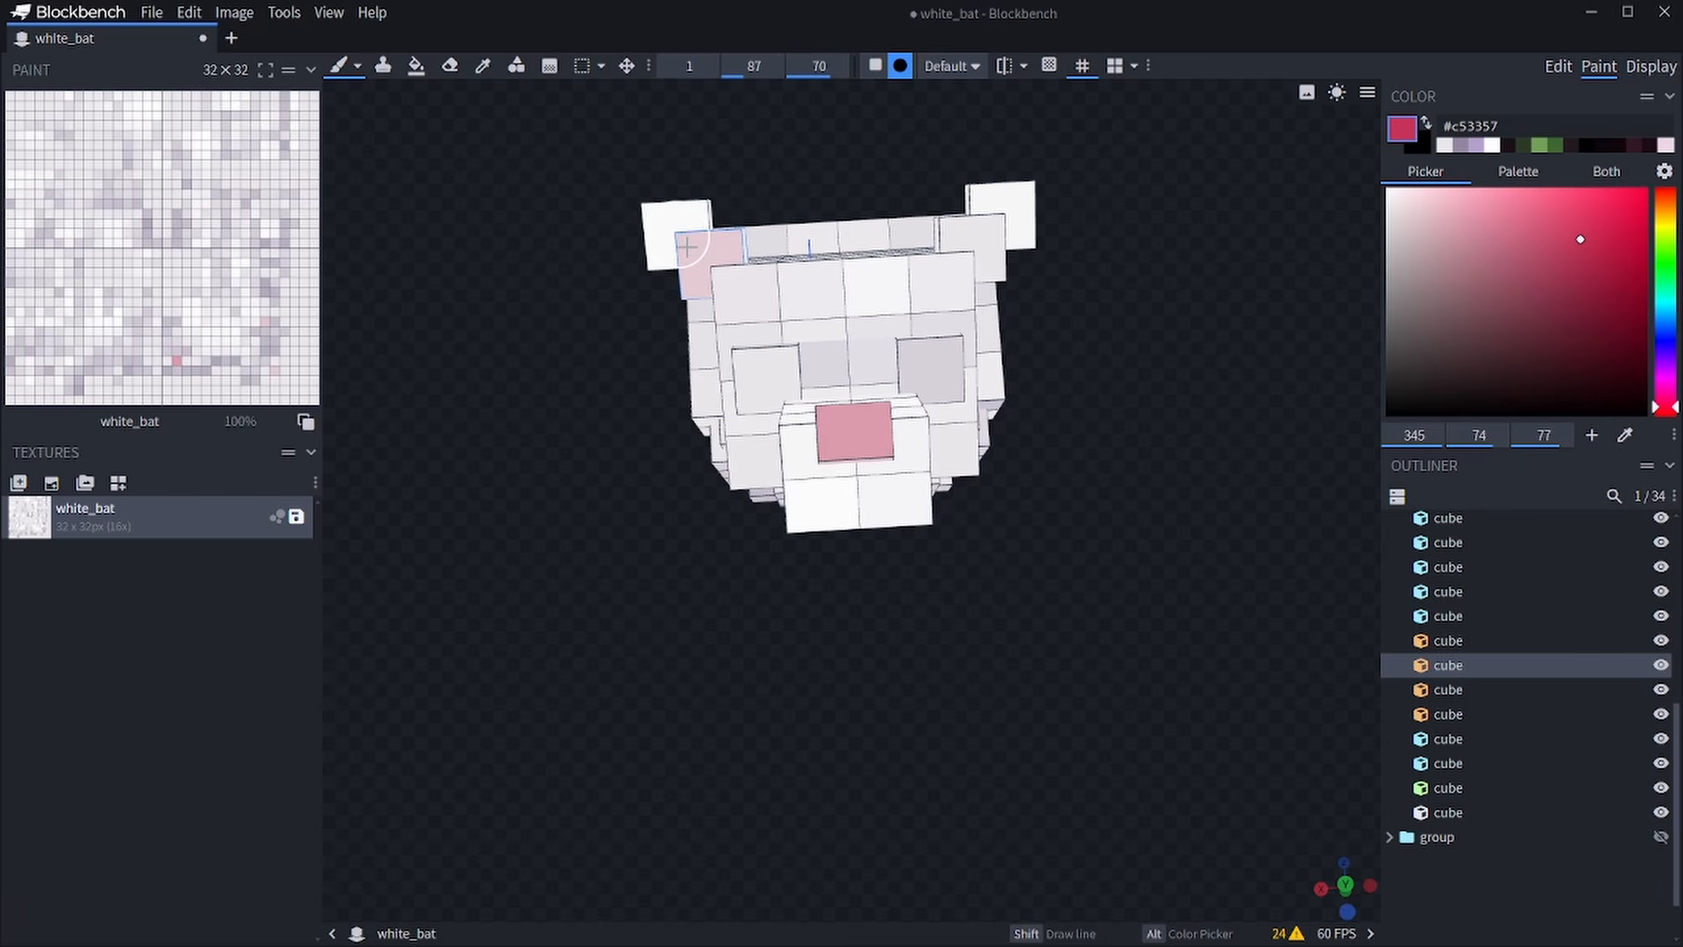
pyautogui.click(698, 246)
pyautogui.click(670, 225)
pyautogui.click(669, 224)
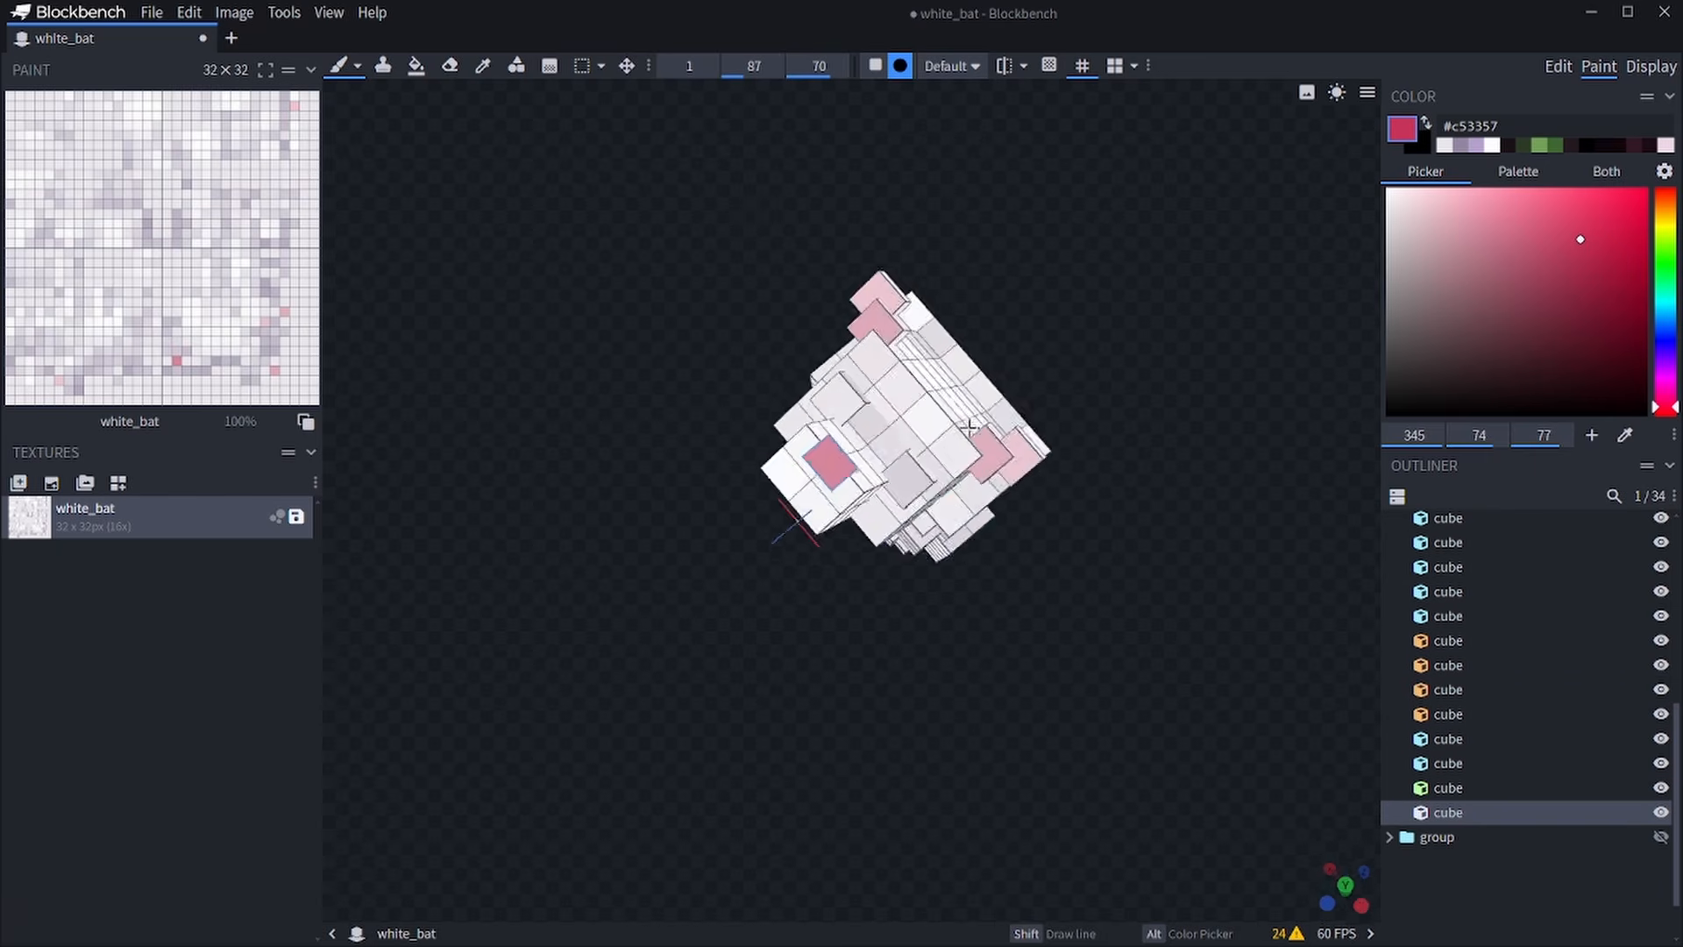
pyautogui.moveTo(969, 427)
pyautogui.mouseDown()
pyautogui.moveTo(1149, 447)
pyautogui.moveTo(1123, 447)
pyautogui.moveTo(1121, 427)
pyautogui.mouseUp()
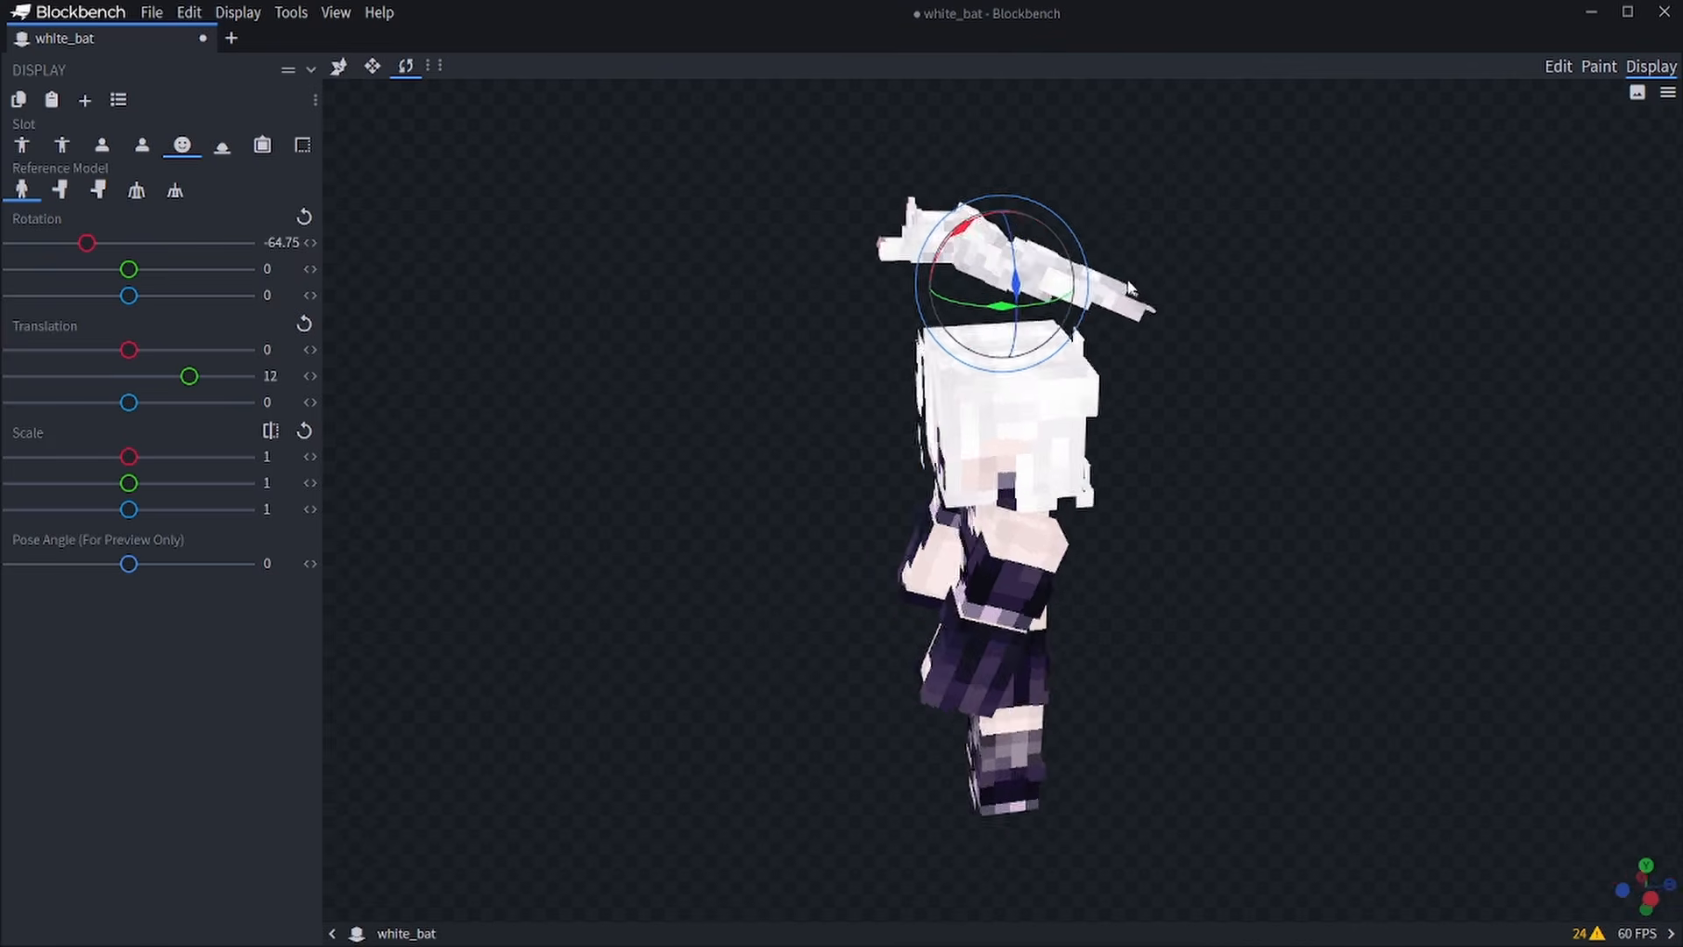
# Examine the bat's face and body on the player figure and in the model view.
pyautogui.moveTo(1096, 272)
pyautogui.mouseDown()
pyautogui.moveTo(806, 261)
pyautogui.moveTo(1134, 281)
pyautogui.moveTo(1413, 252)
pyautogui.moveTo(922, 139)
pyautogui.mouseUp()
pyautogui.moveTo(1018, 160); pyautogui.dragTo(1251, 238)
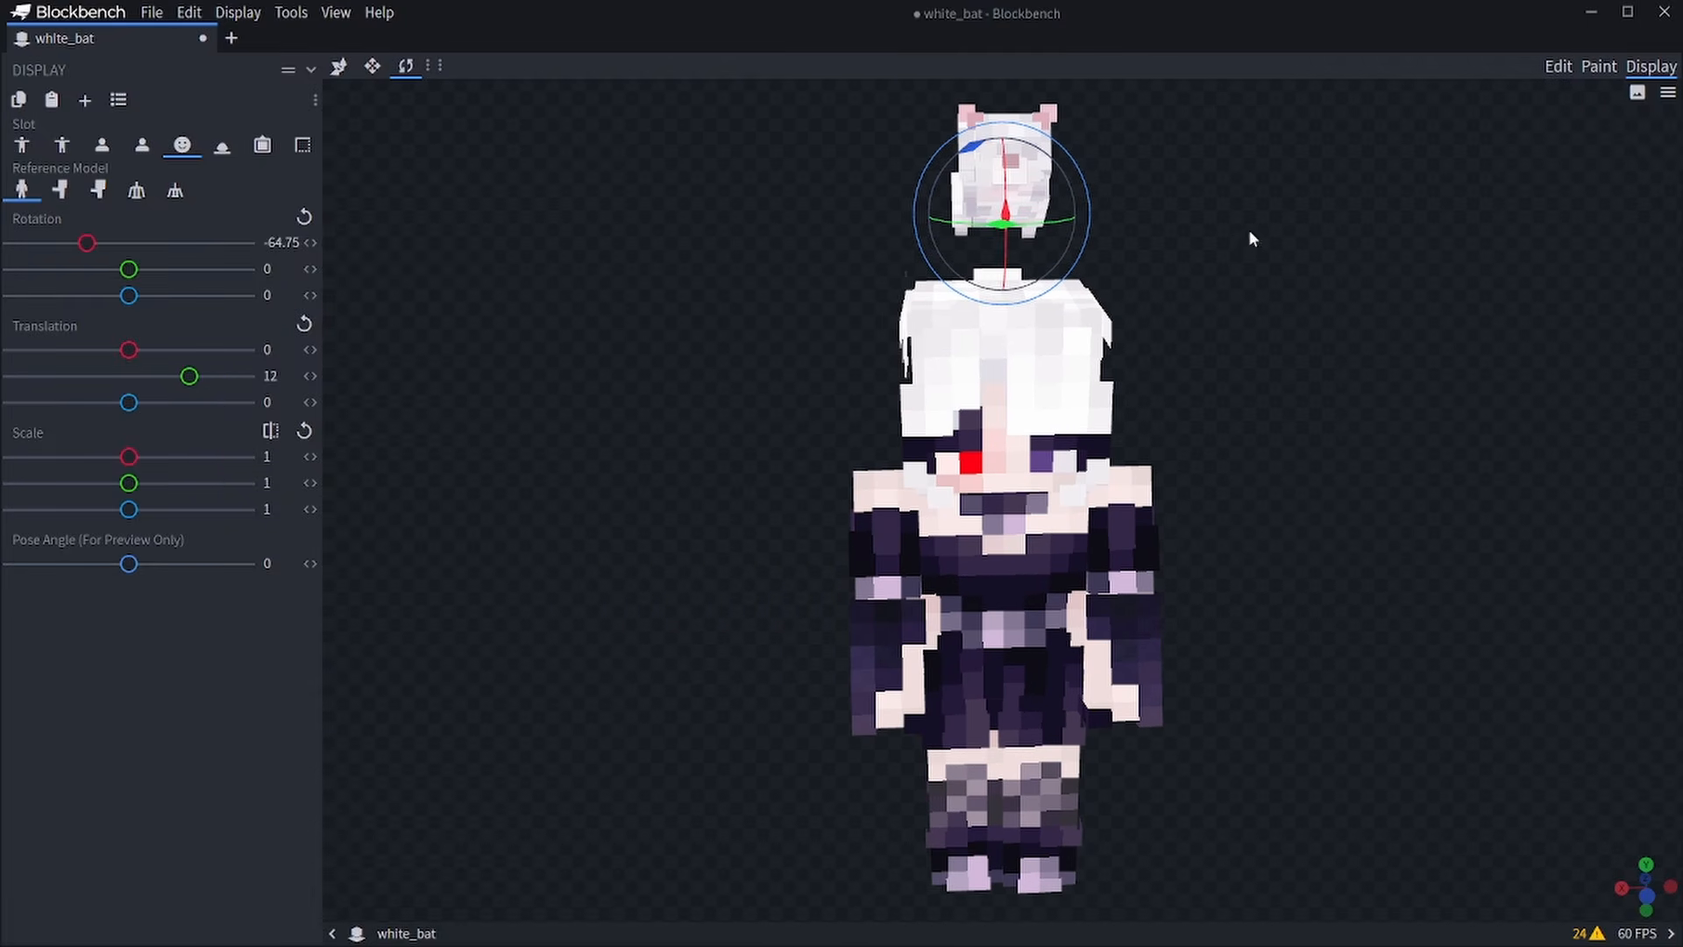
pyautogui.moveTo(1370, 531); pyautogui.dragTo(1360, 518)
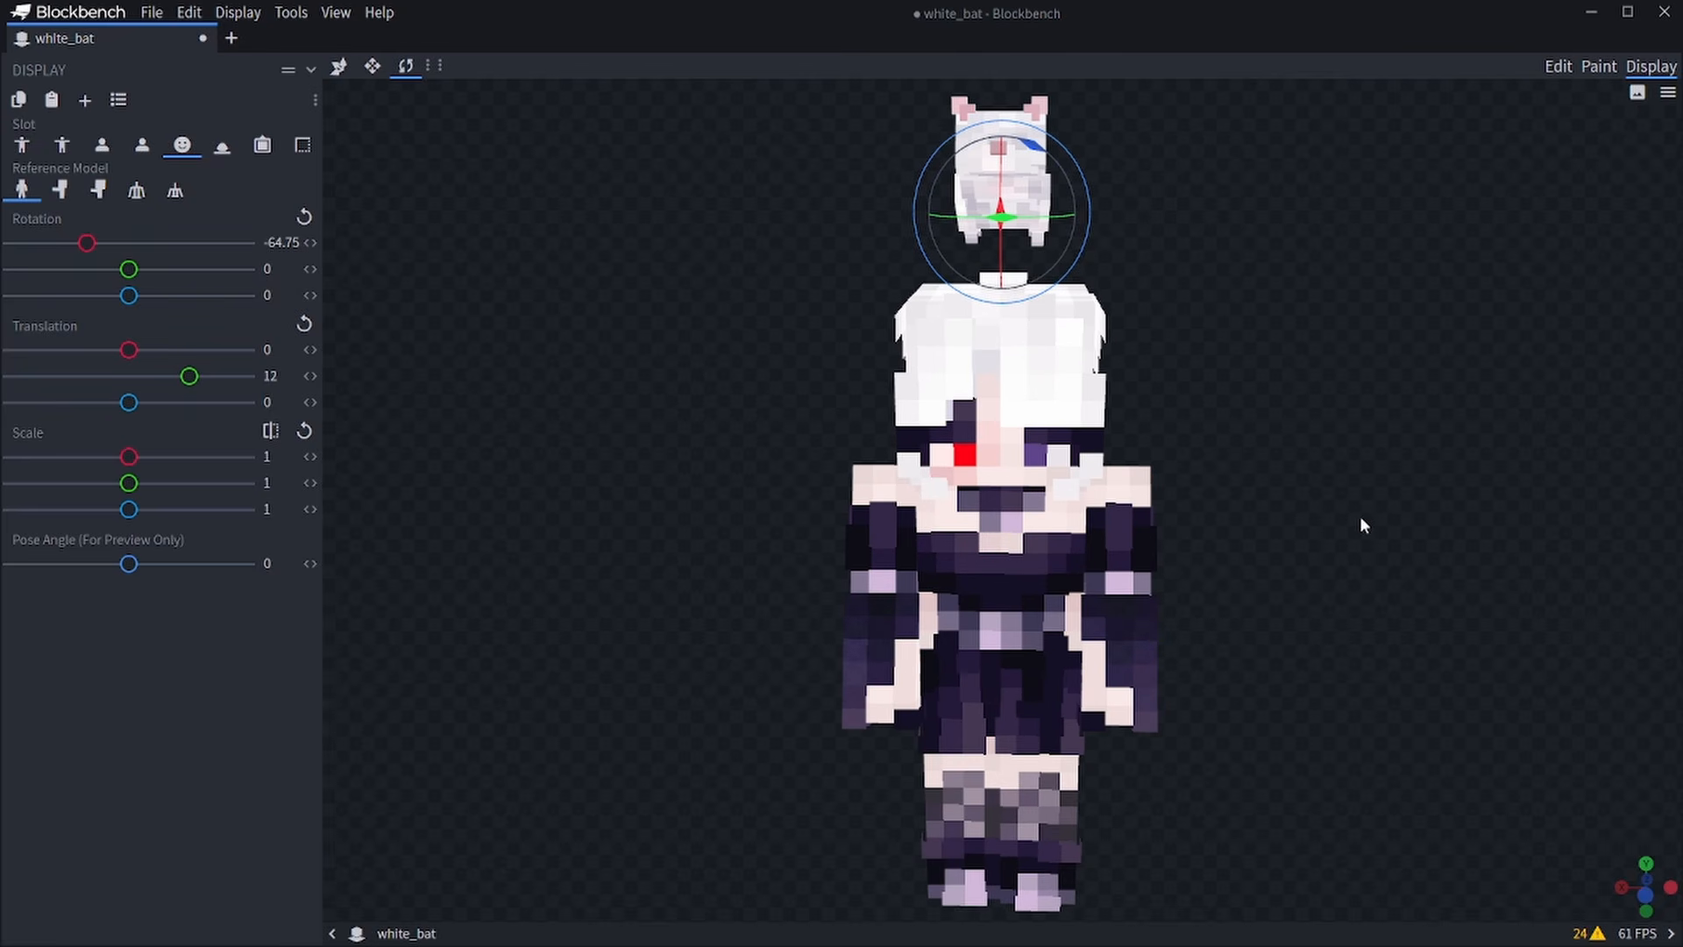
pyautogui.click(1599, 68)
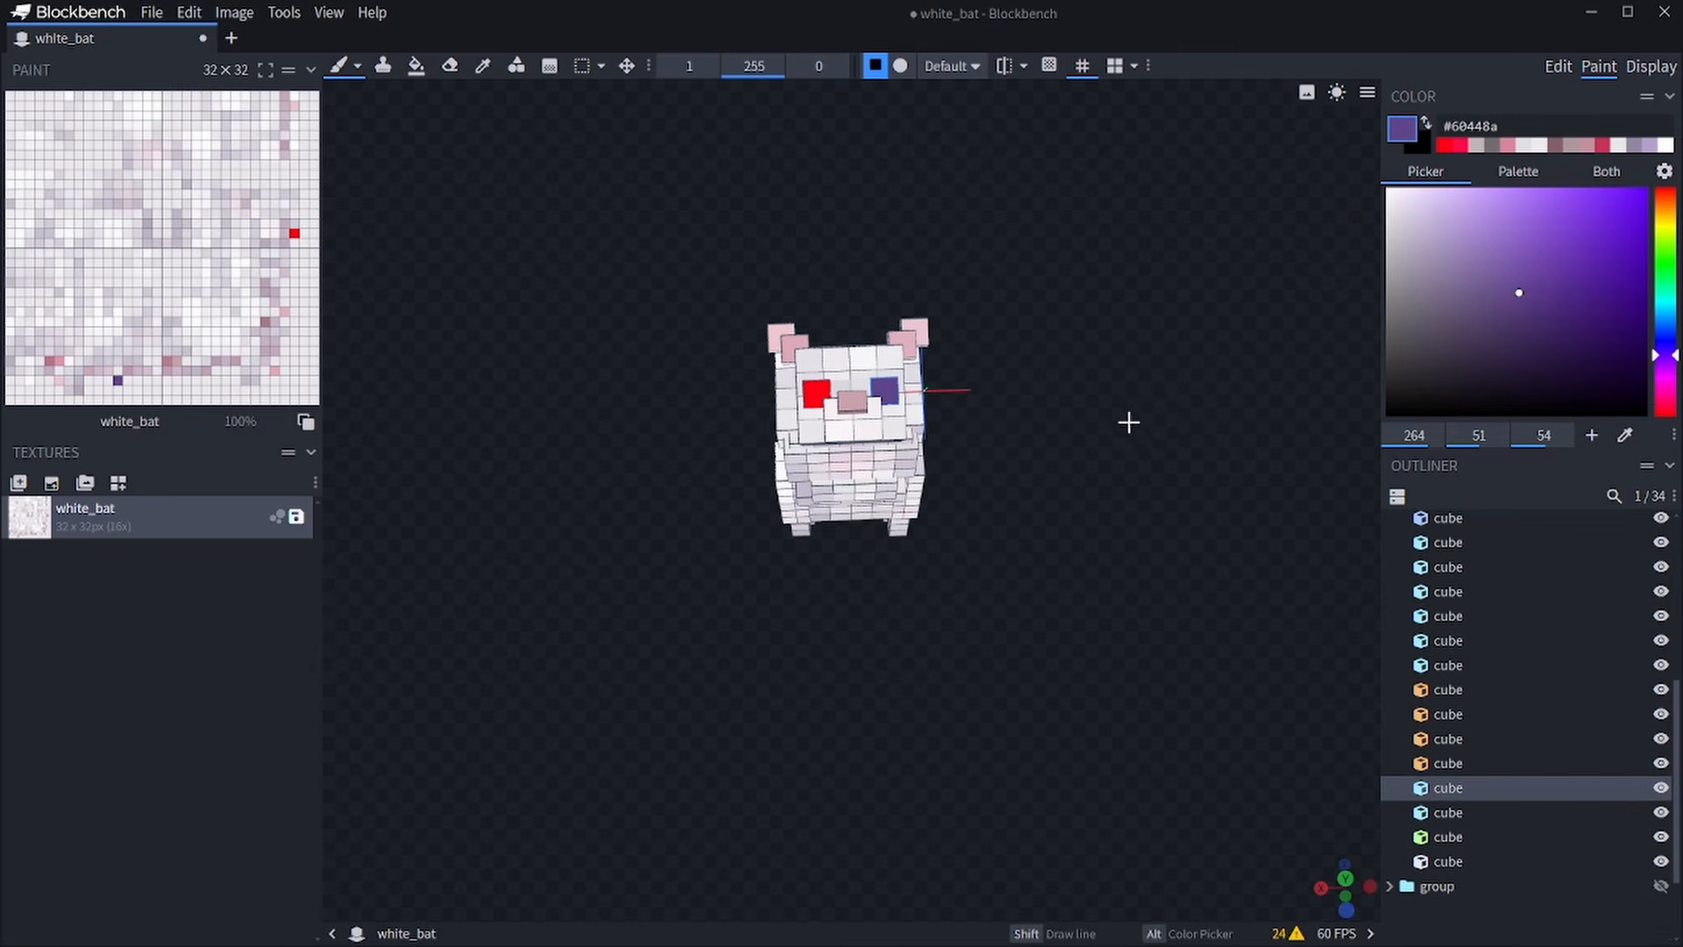
pyautogui.moveTo(1127, 421); pyautogui.dragTo(1067, 372)
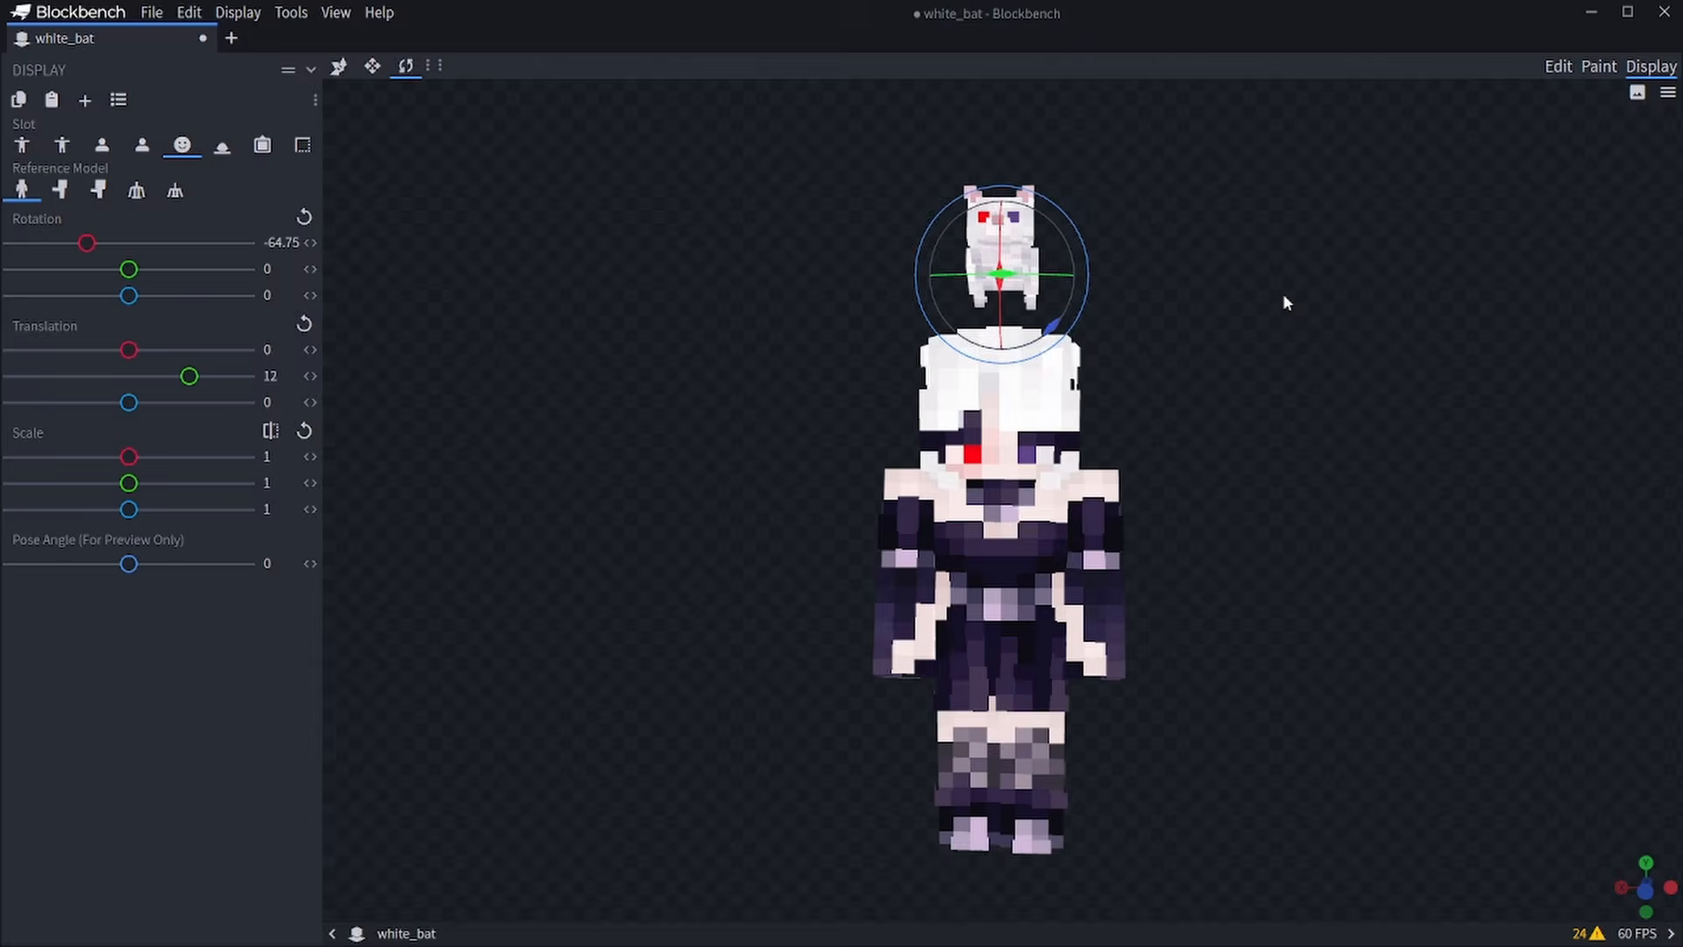
pyautogui.moveTo(1284, 297)
pyautogui.mouseDown()
pyautogui.moveTo(1272, 311)
pyautogui.moveTo(1312, 255)
pyautogui.moveTo(1277, 256)
pyautogui.moveTo(1288, 245)
pyautogui.moveTo(1304, 263)
pyautogui.moveTo(1291, 293)
pyautogui.mouseUp()
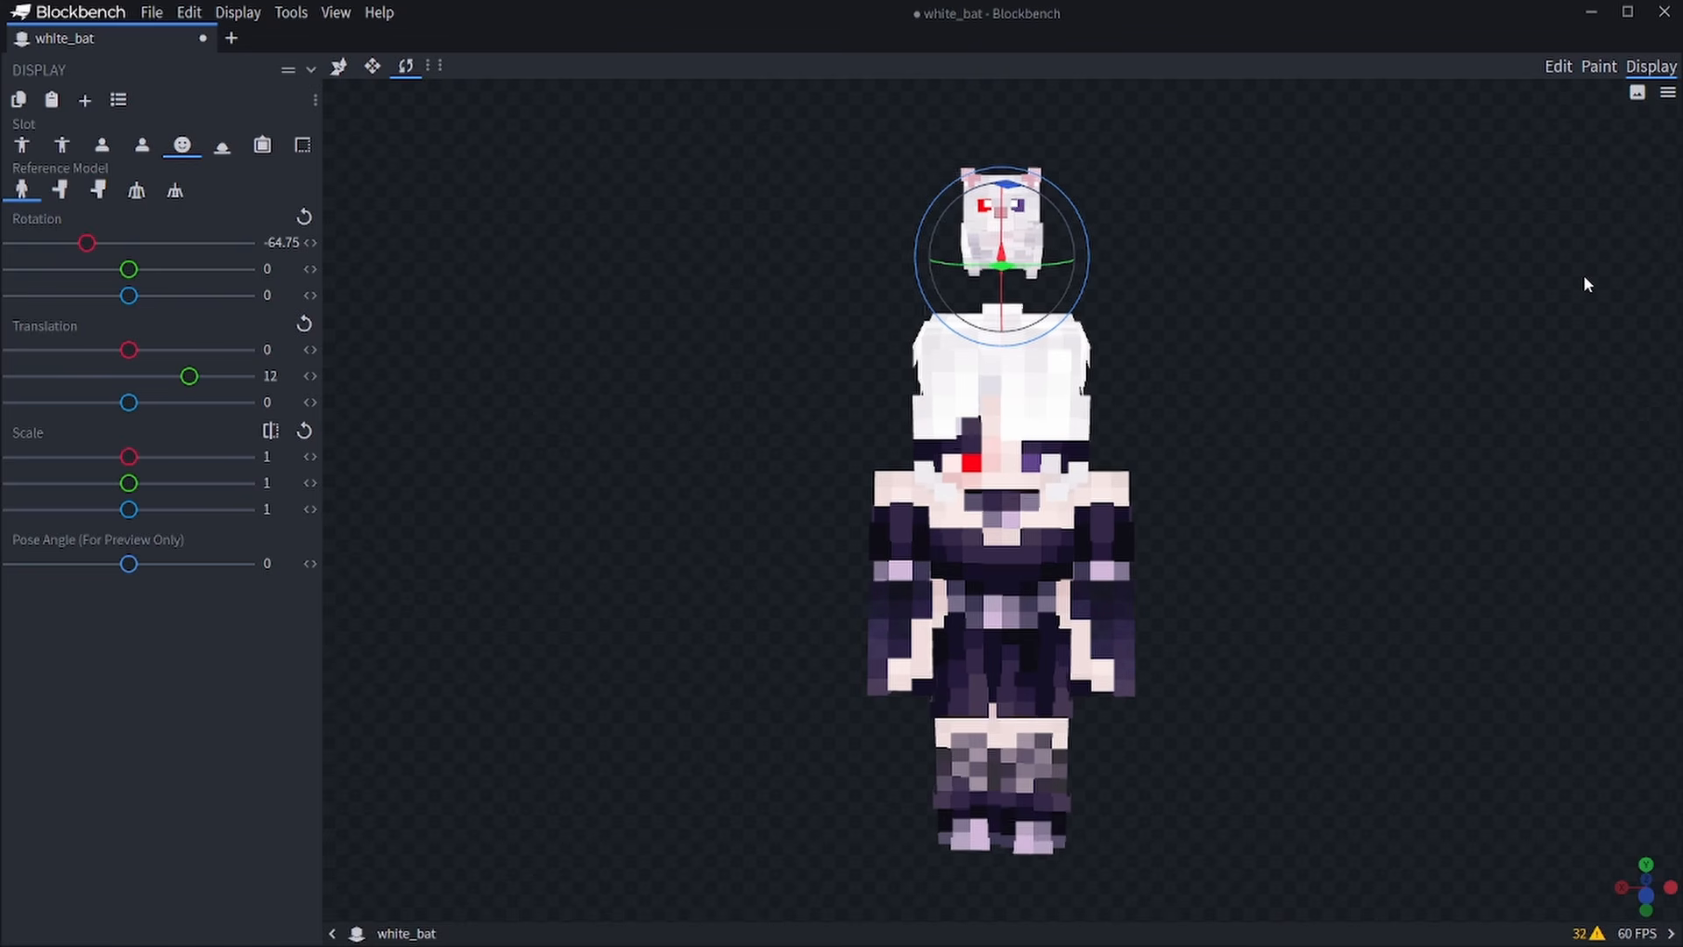
pyautogui.moveTo(1360, 302); pyautogui.dragTo(1431, 300)
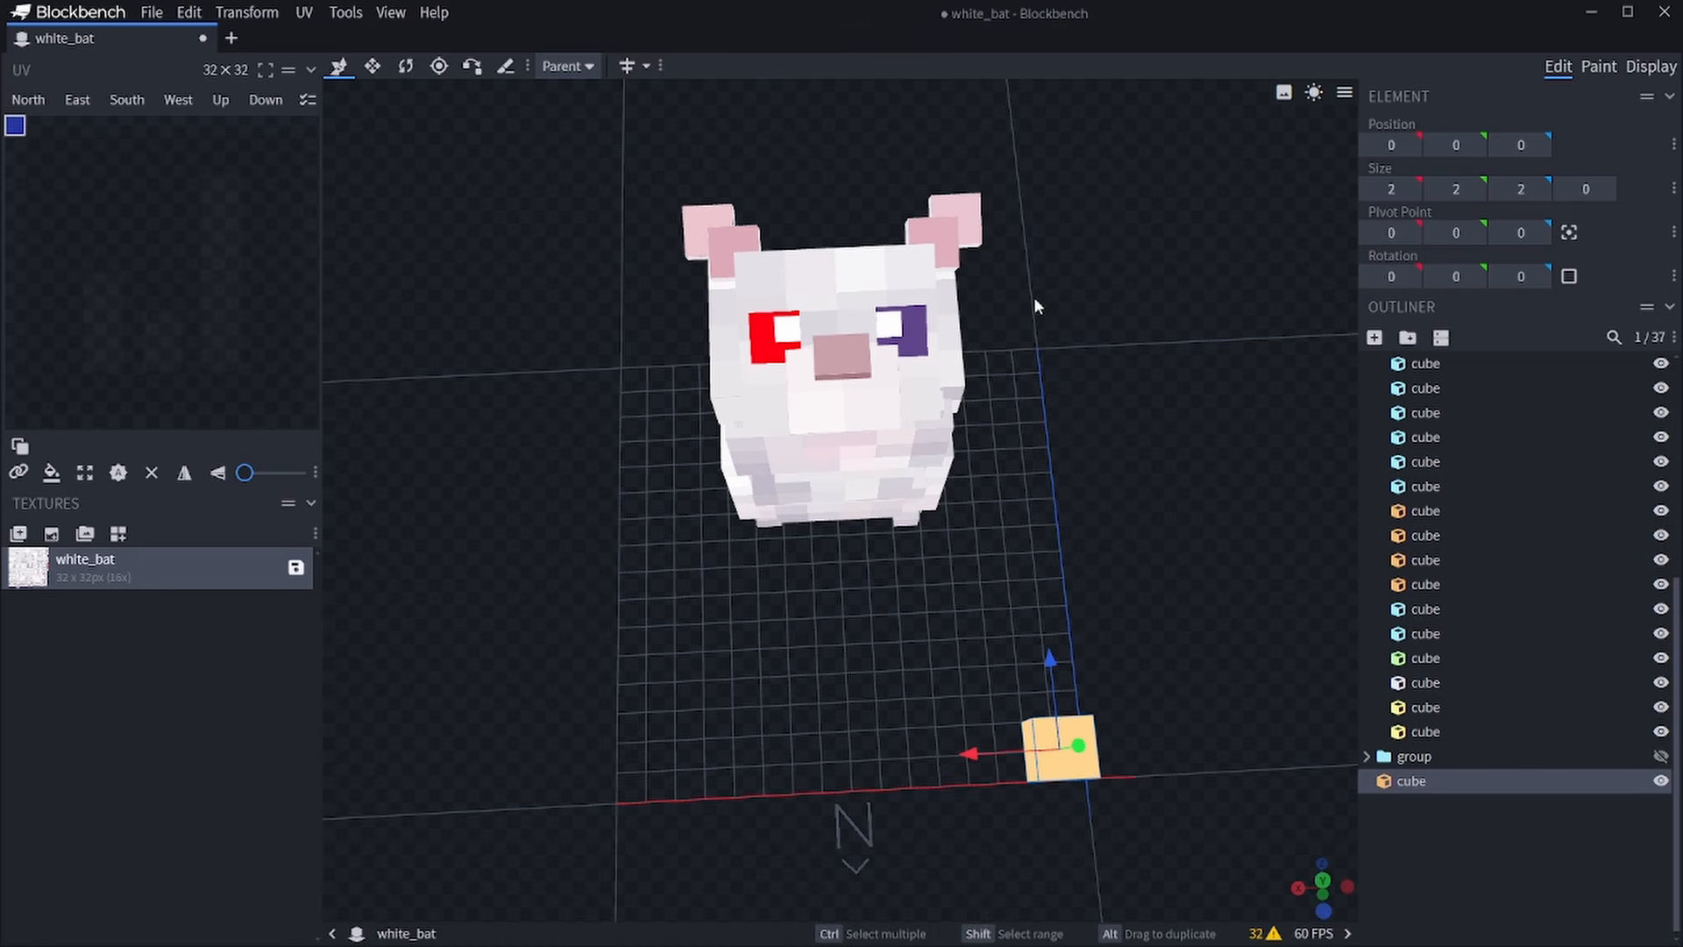
pyautogui.moveTo(1128, 526); pyautogui.dragTo(988, 320)
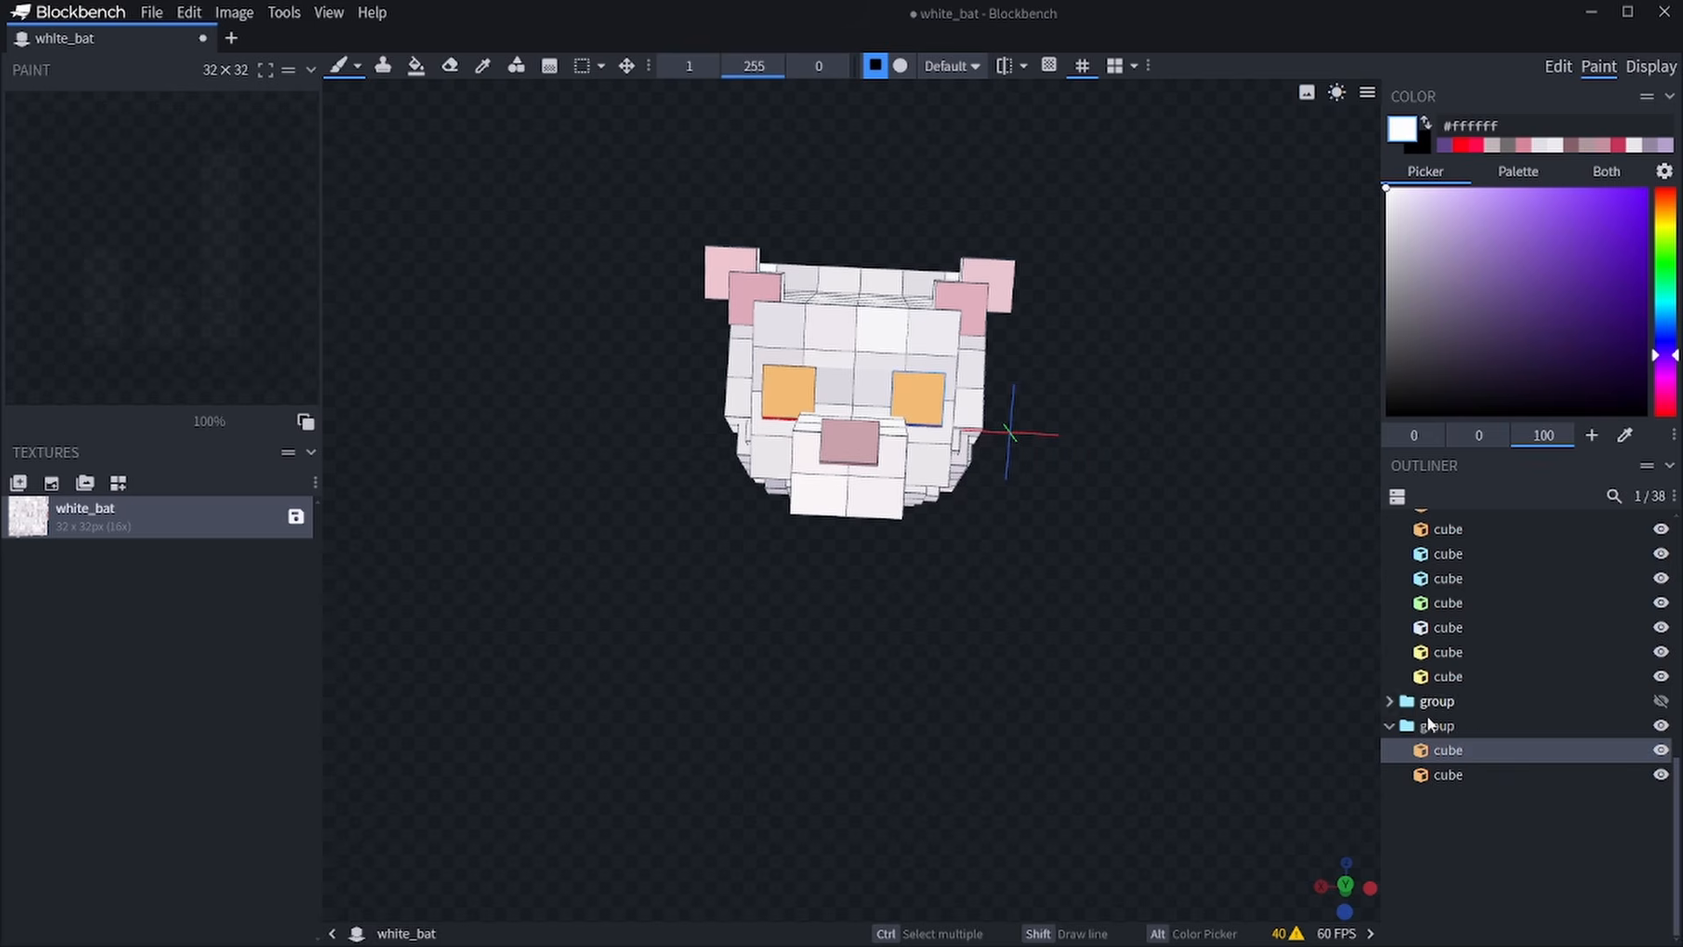
# Create a blank 32 × 320 texture for the group of two eyelid cubes covering the eyes.
pyautogui.click(1429, 725)
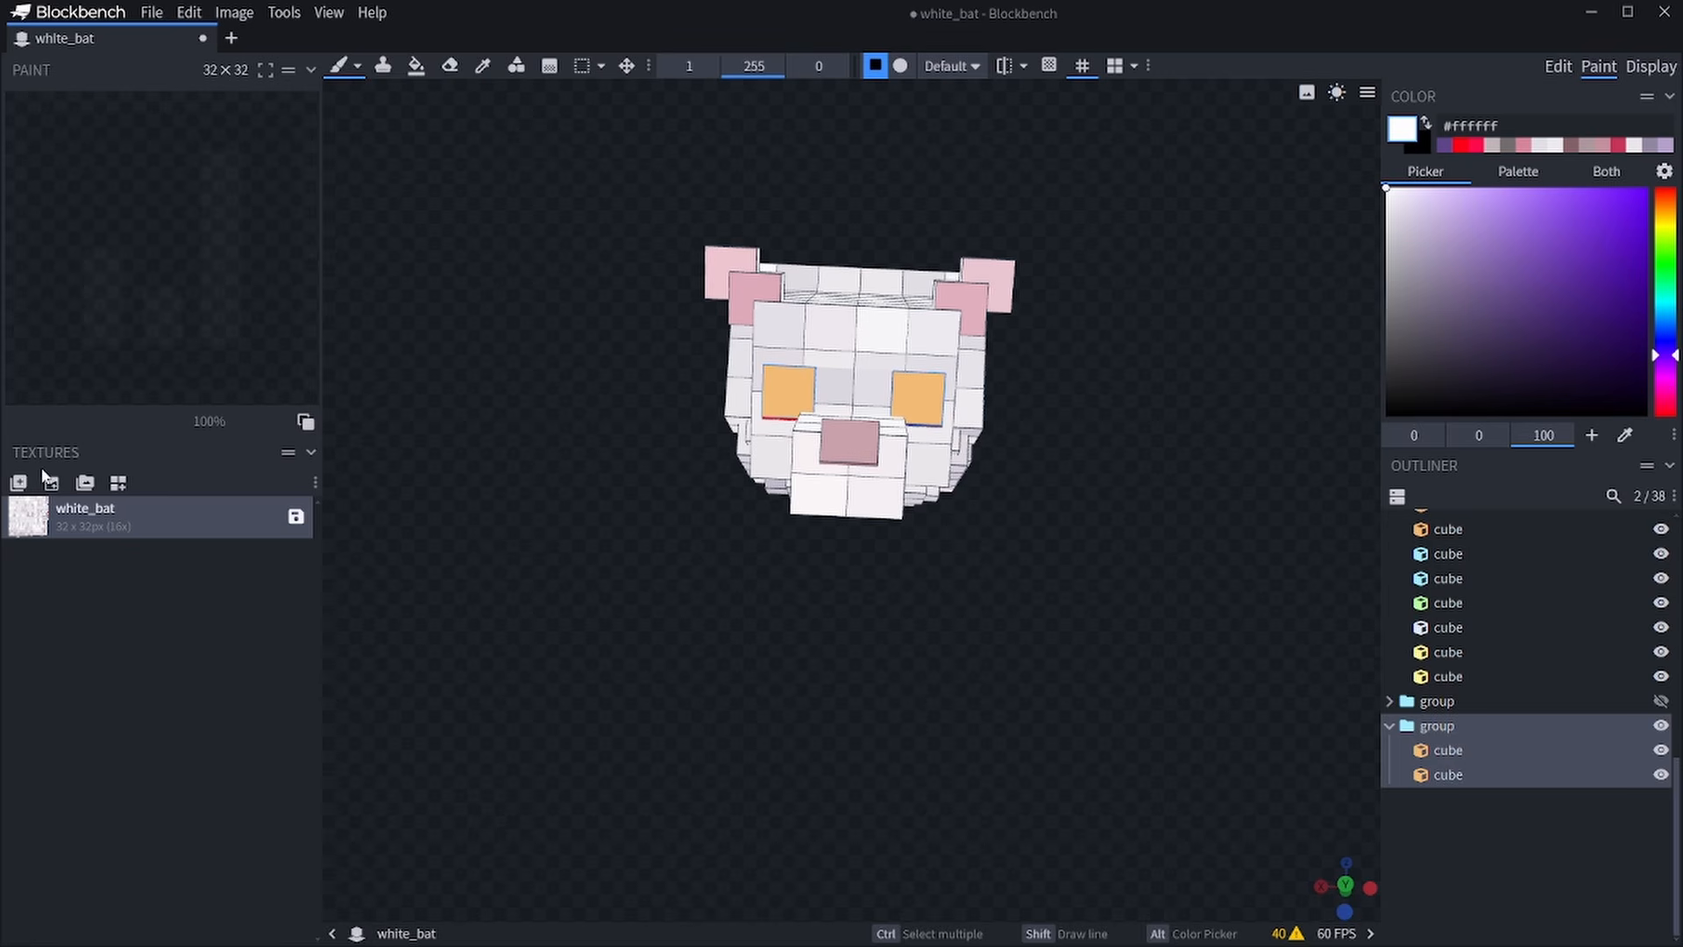
pyautogui.click(52, 482)
pyautogui.click(1064, 205)
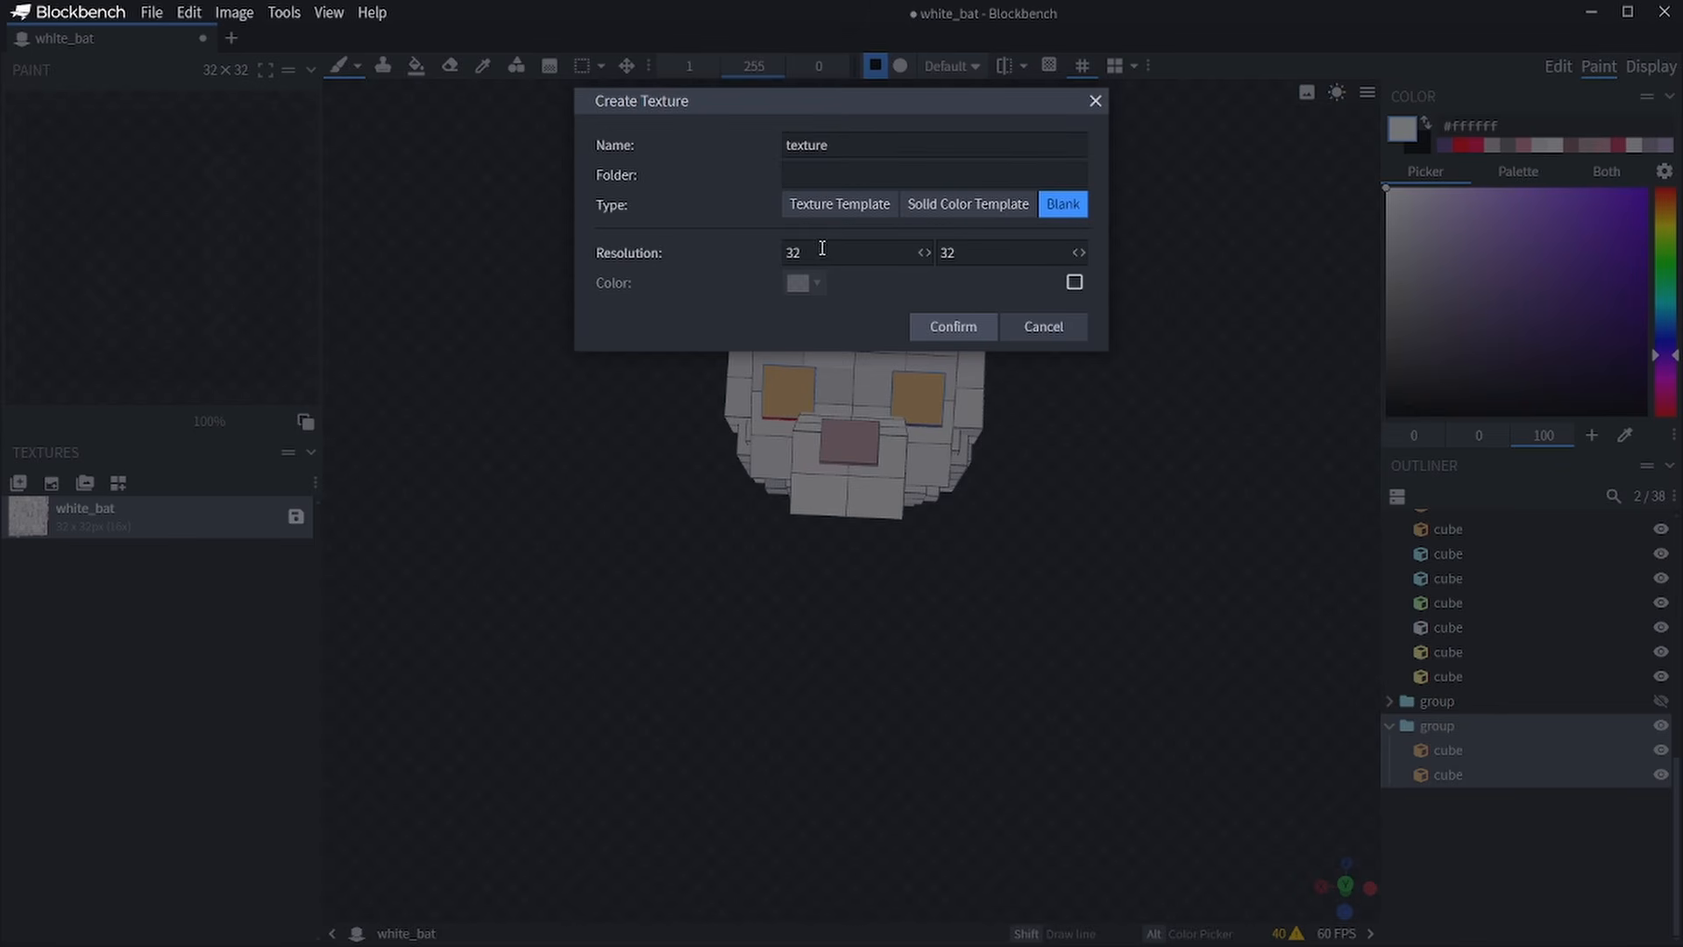
pyautogui.click(777, 252)
pyautogui.write('1')
pyautogui.write('2')
pyautogui.press('Tab')
pyautogui.click(962, 325)
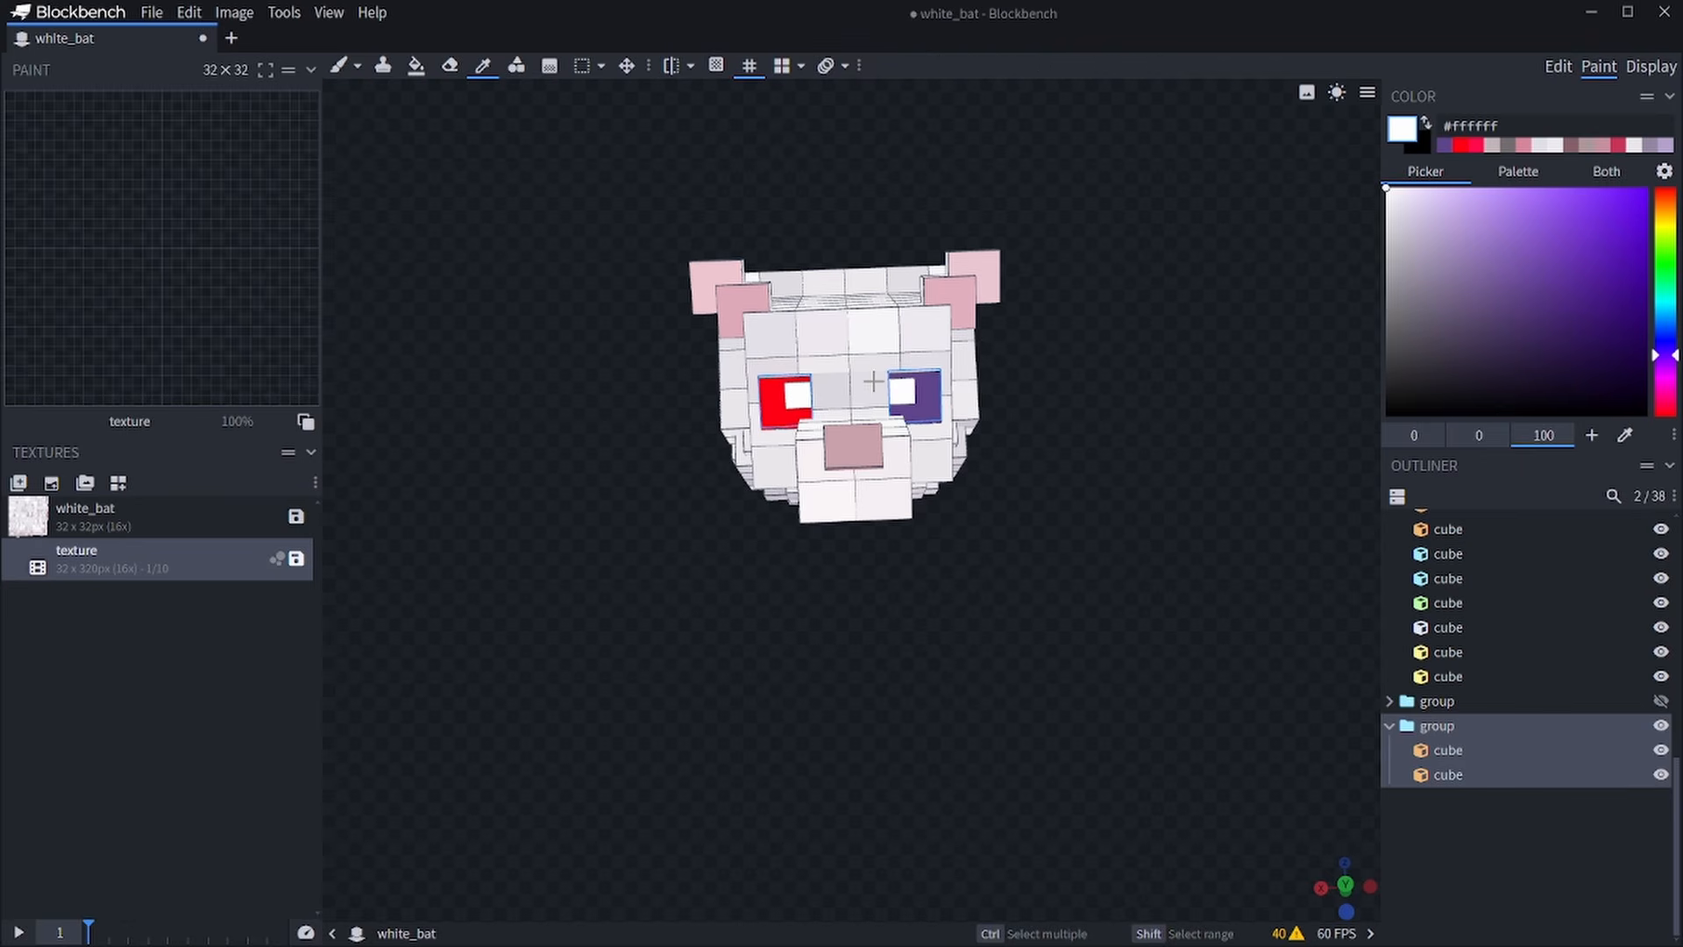
# Sample #e2dee5 from the bat's face and paint the eyelids with it on the texture's first frame.
pyautogui.click(873, 380)
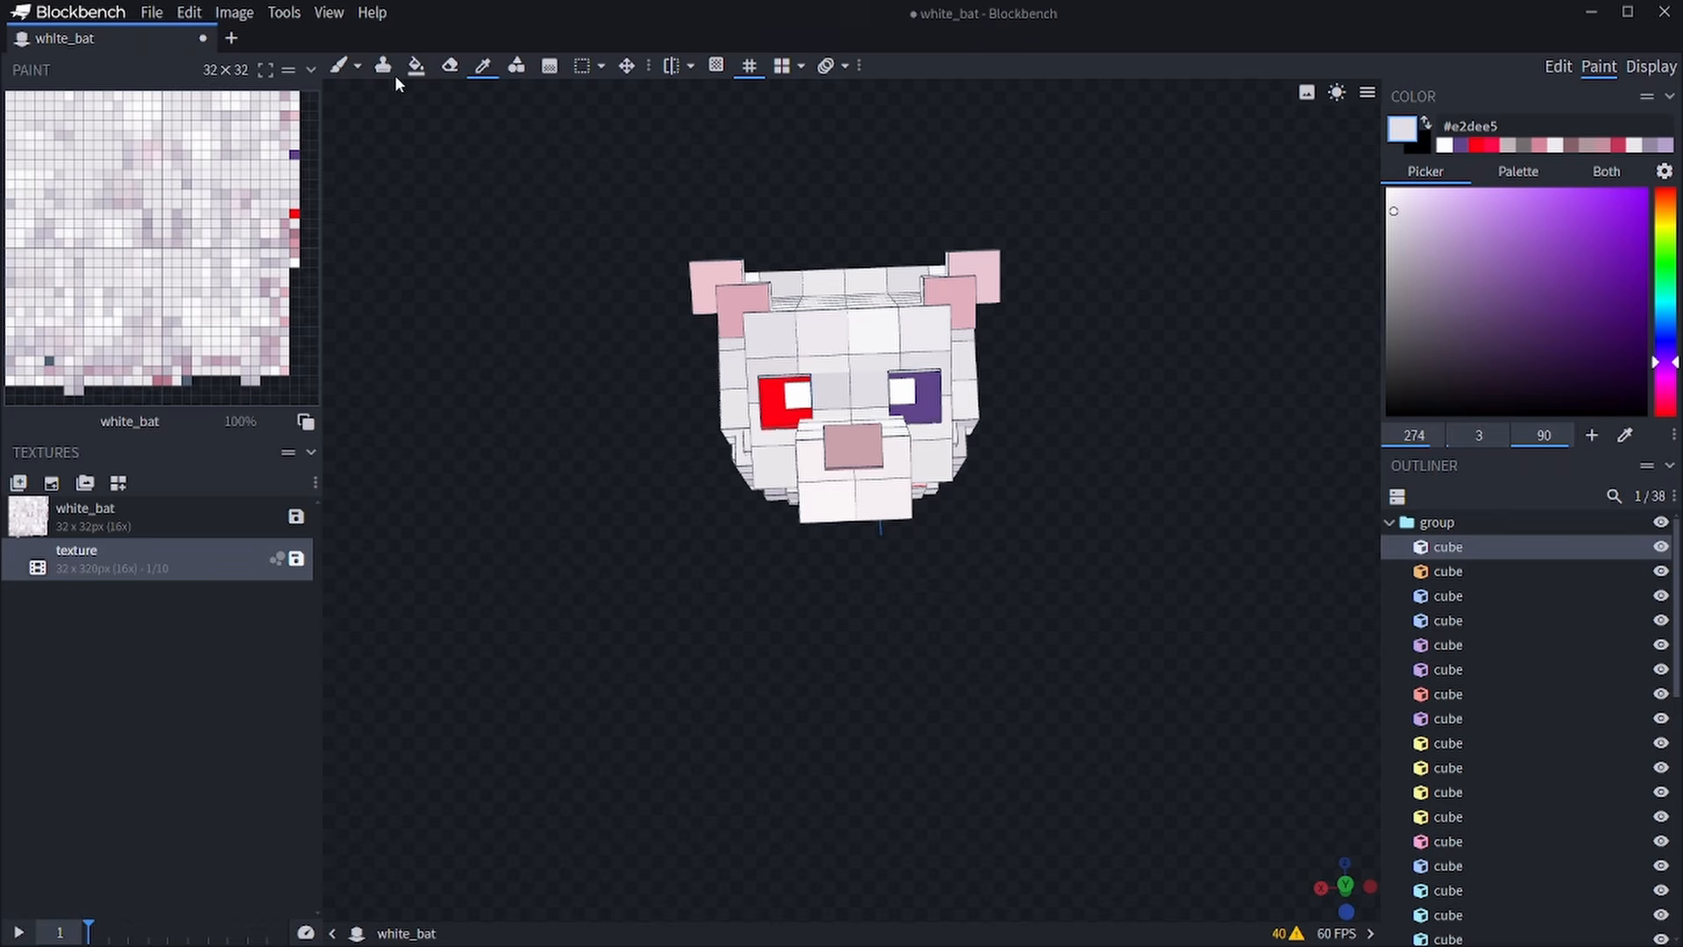
pyautogui.click(346, 67)
pyautogui.click(780, 406)
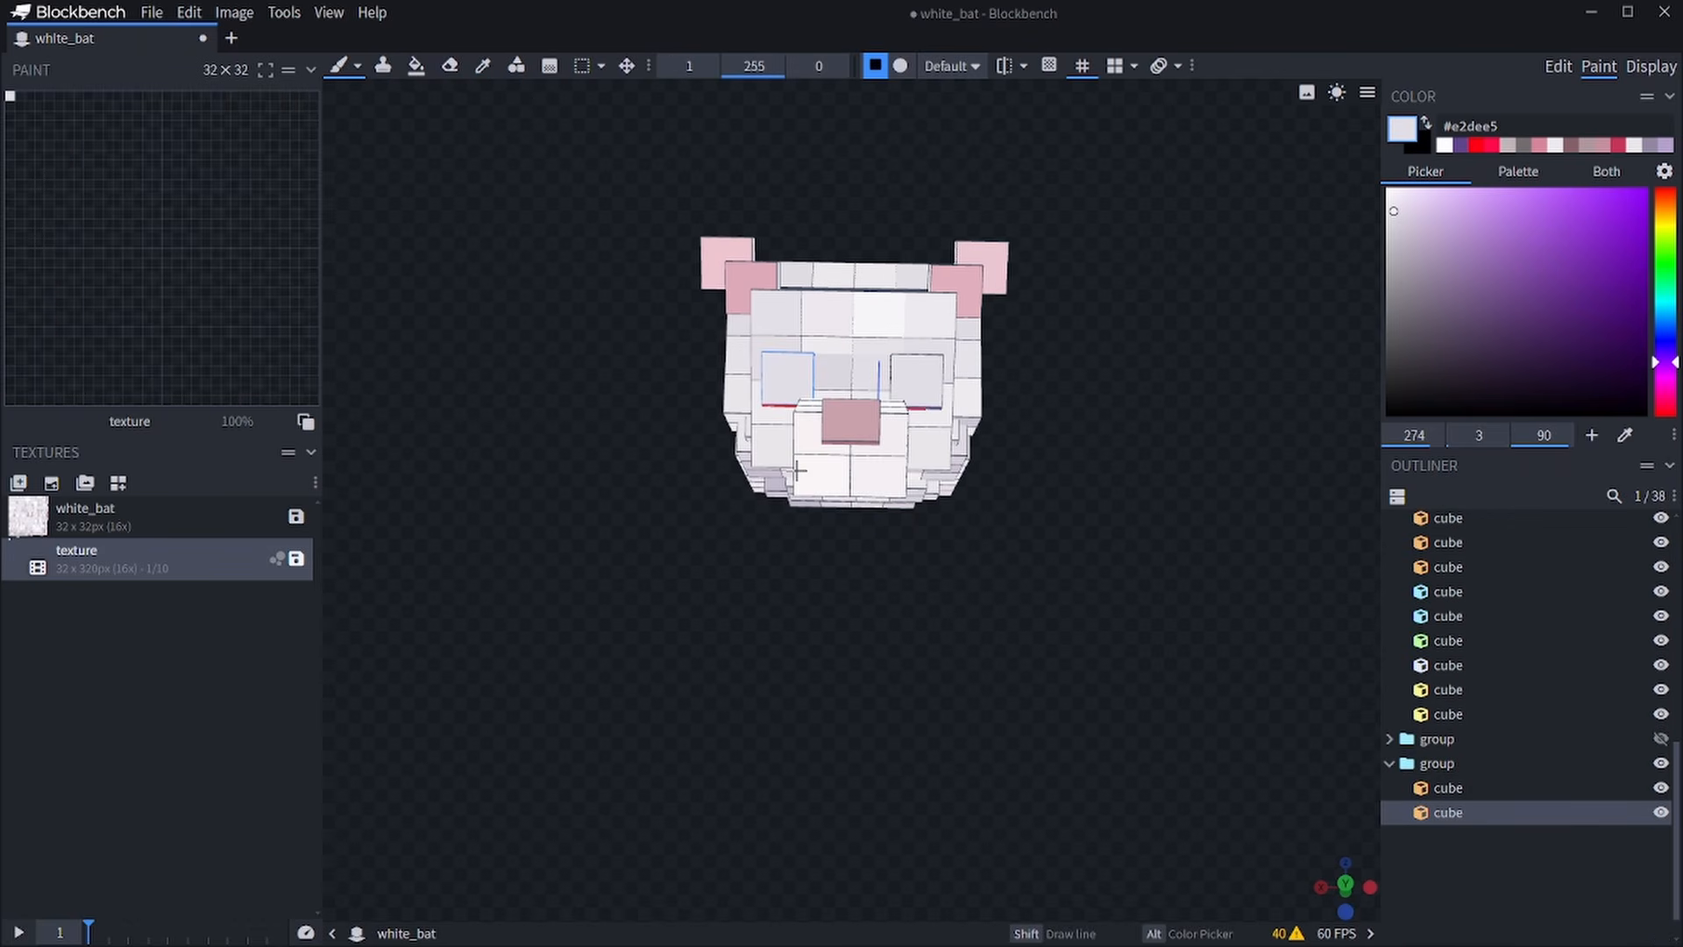
# Preview the blinking frames and set the eyelid texture's frame time to 2.
pyautogui.click(128, 931)
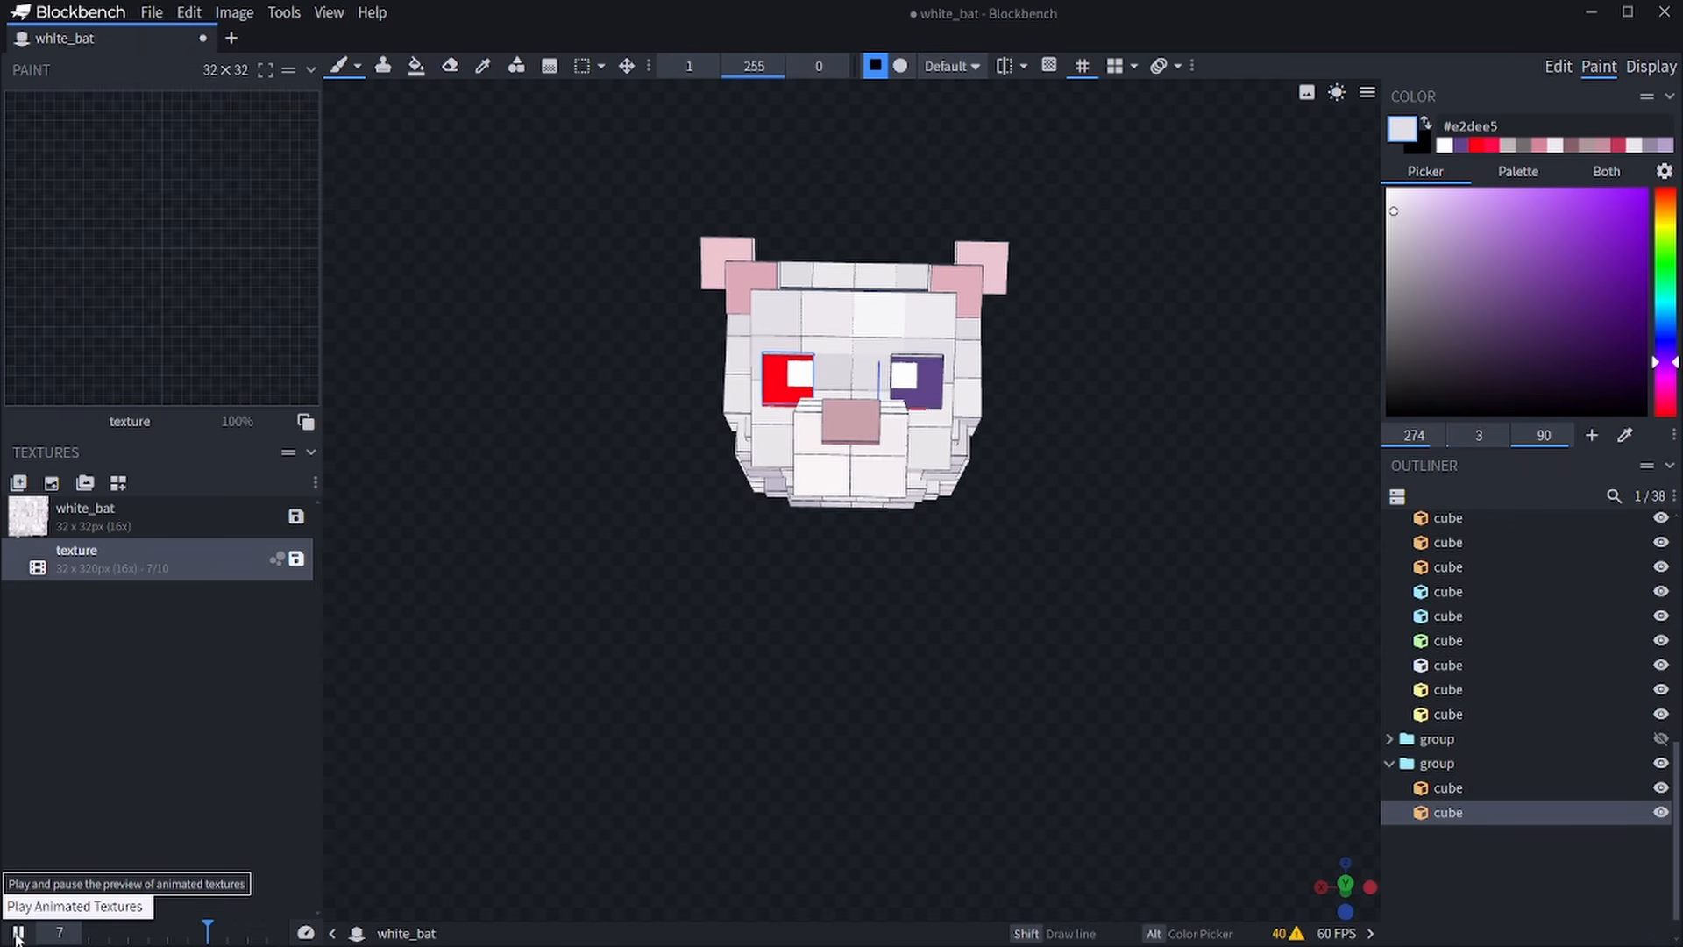
pyautogui.click(298, 931)
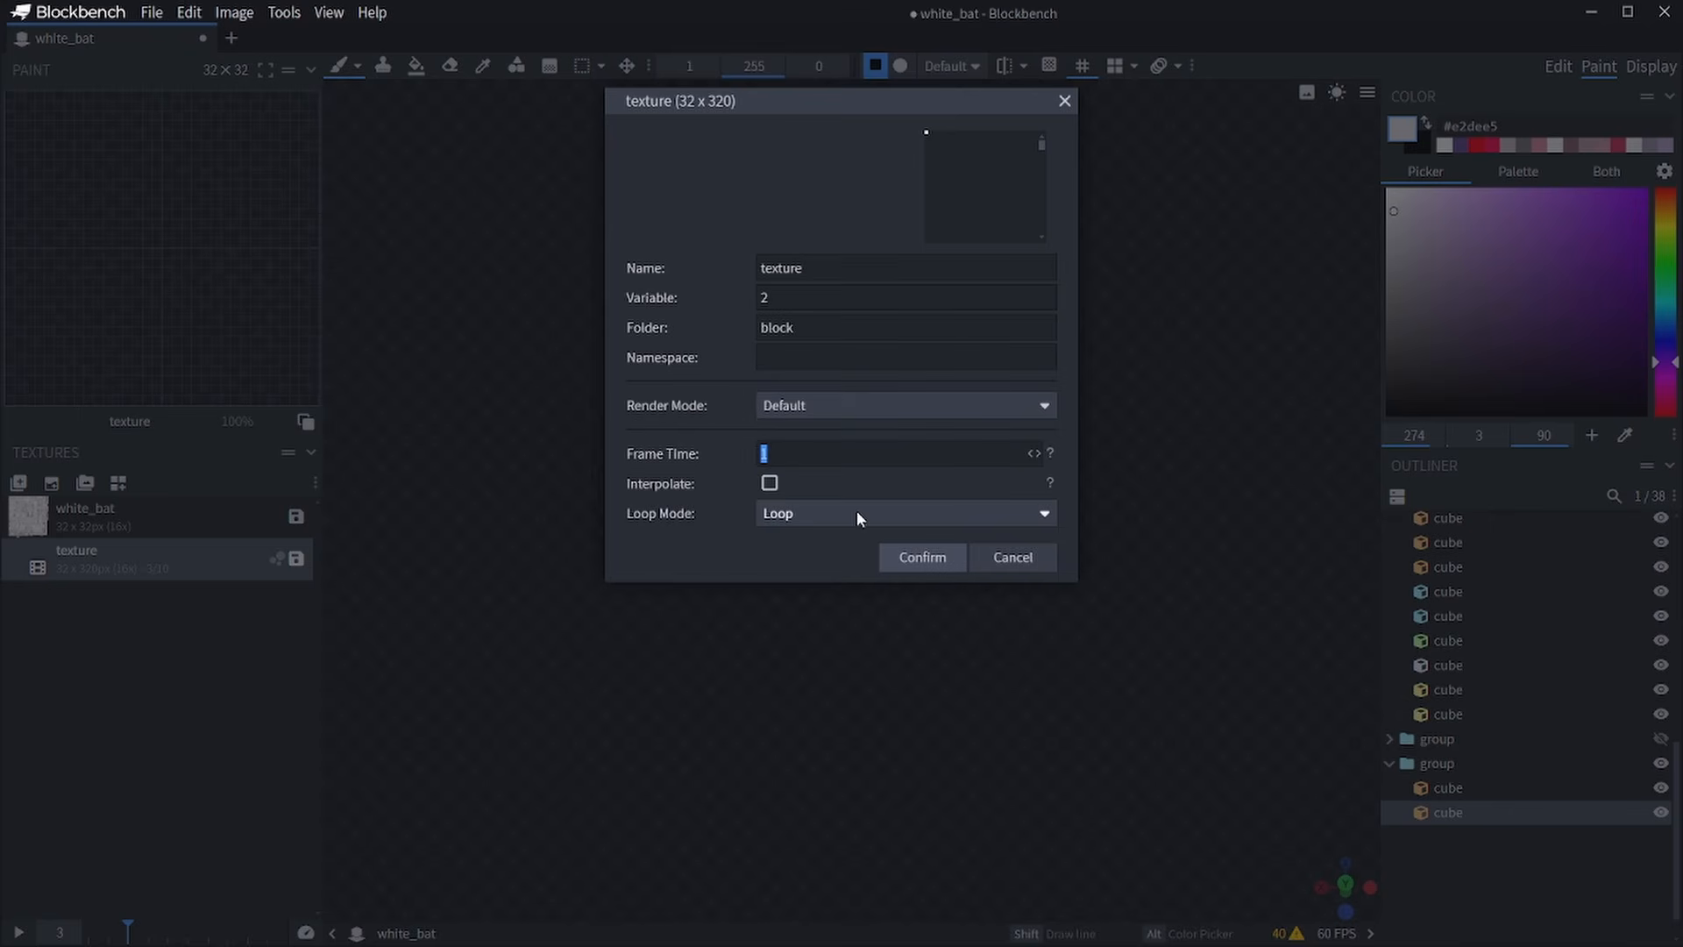
pyautogui.write('2')
pyautogui.click(920, 557)
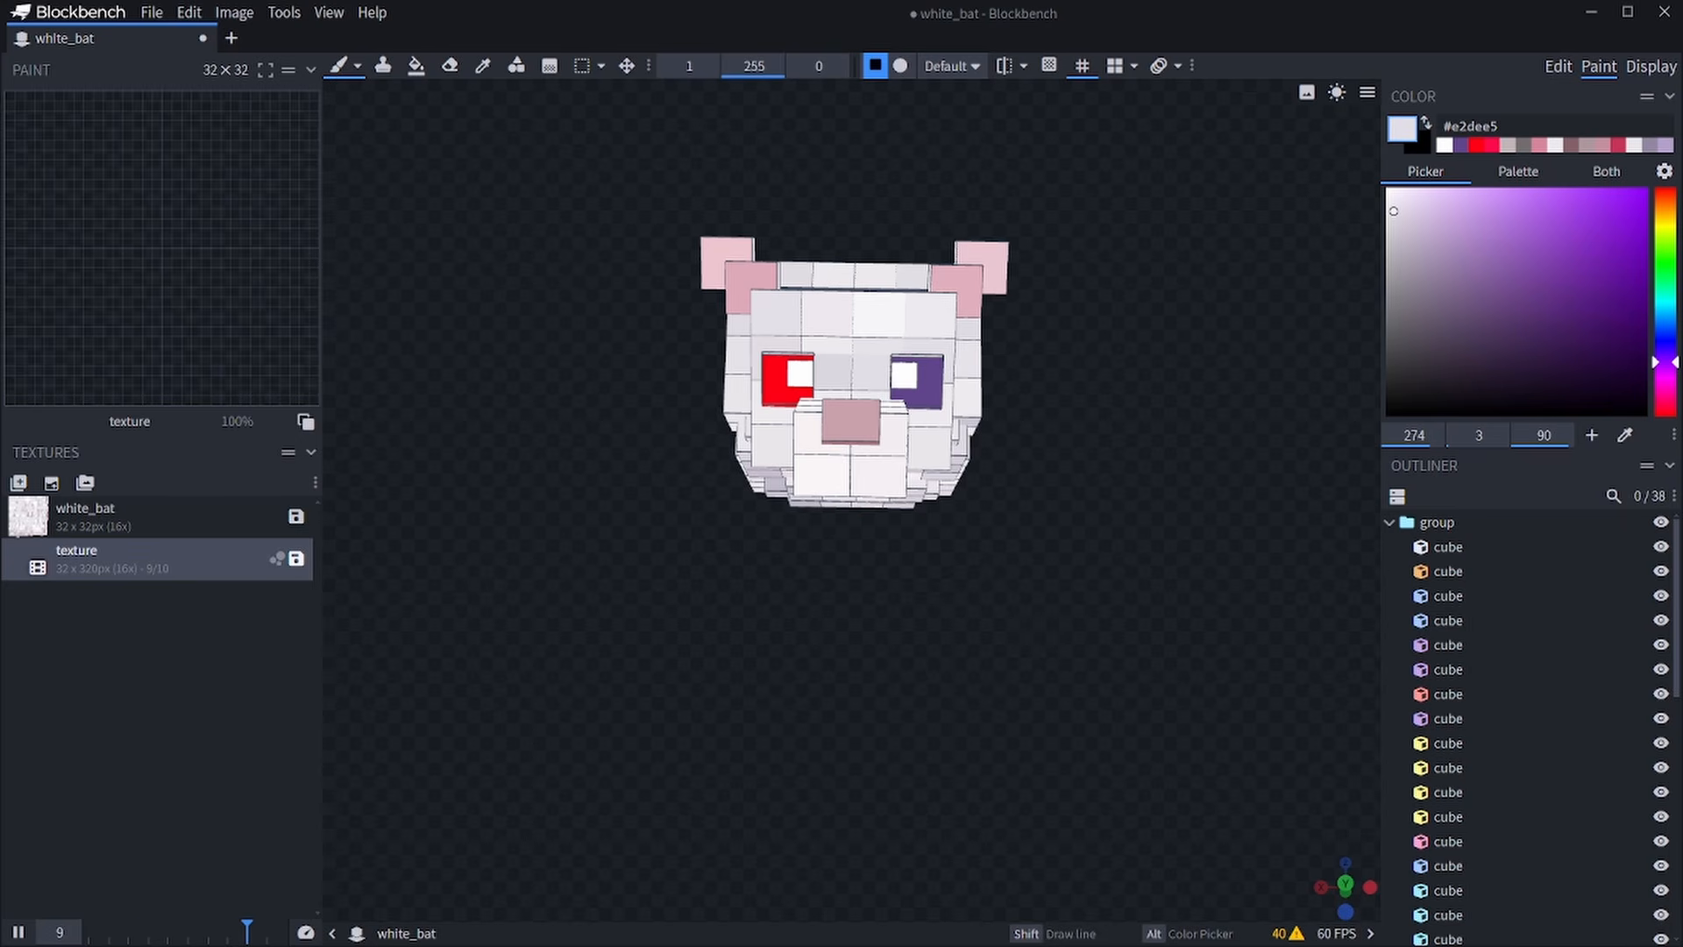
# Isolate the second wing plane by hiding the other five and the eyelid group, and check it on the player figure.
pyautogui.scroll(-3, 847, 500)
pyautogui.scroll(-5, 1492, 854)
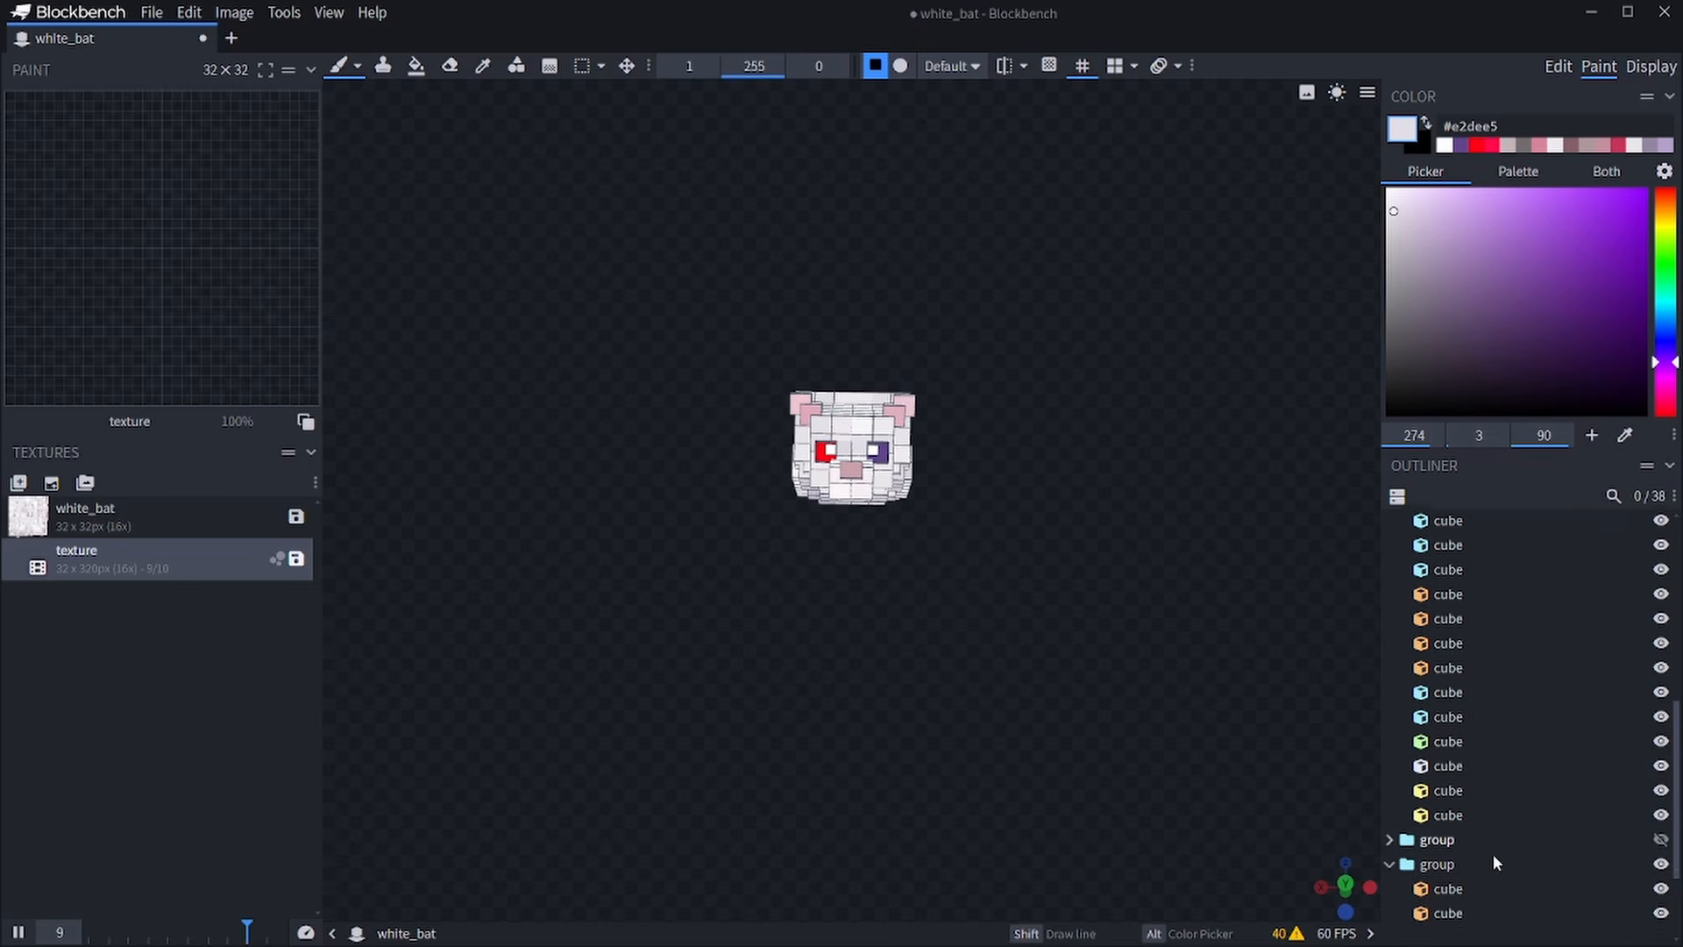
pyautogui.scroll(-2, 1494, 857)
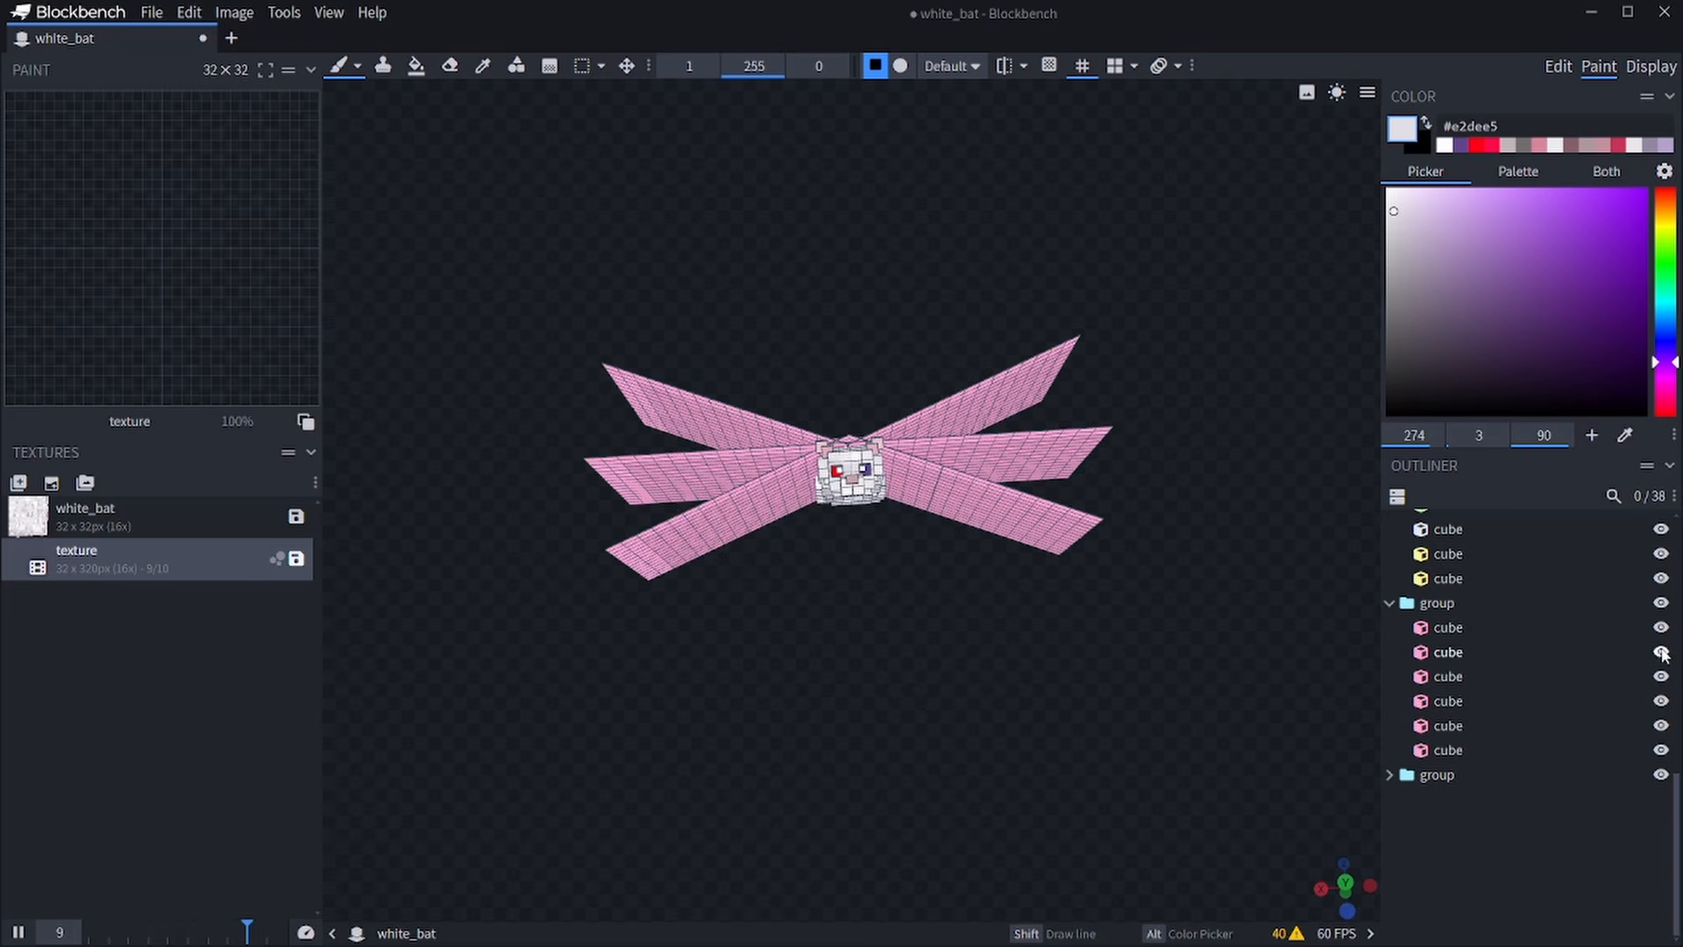
pyautogui.click(1662, 632)
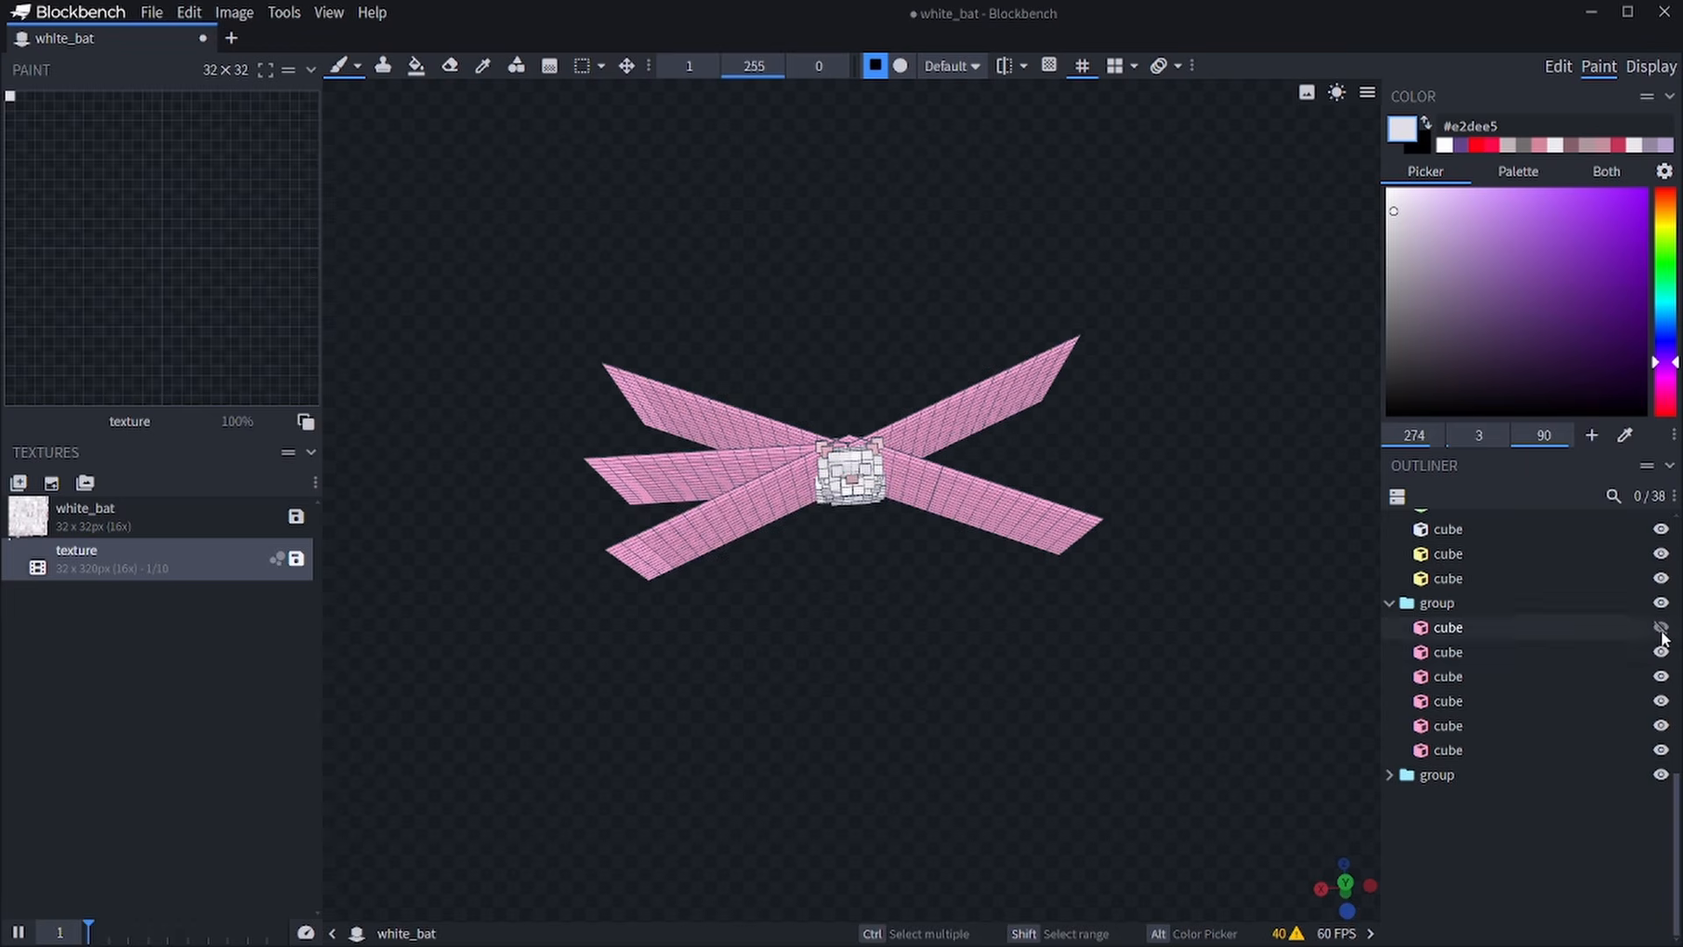
pyautogui.click(1661, 653)
pyautogui.click(1660, 653)
pyautogui.click(1661, 678)
pyautogui.click(1660, 702)
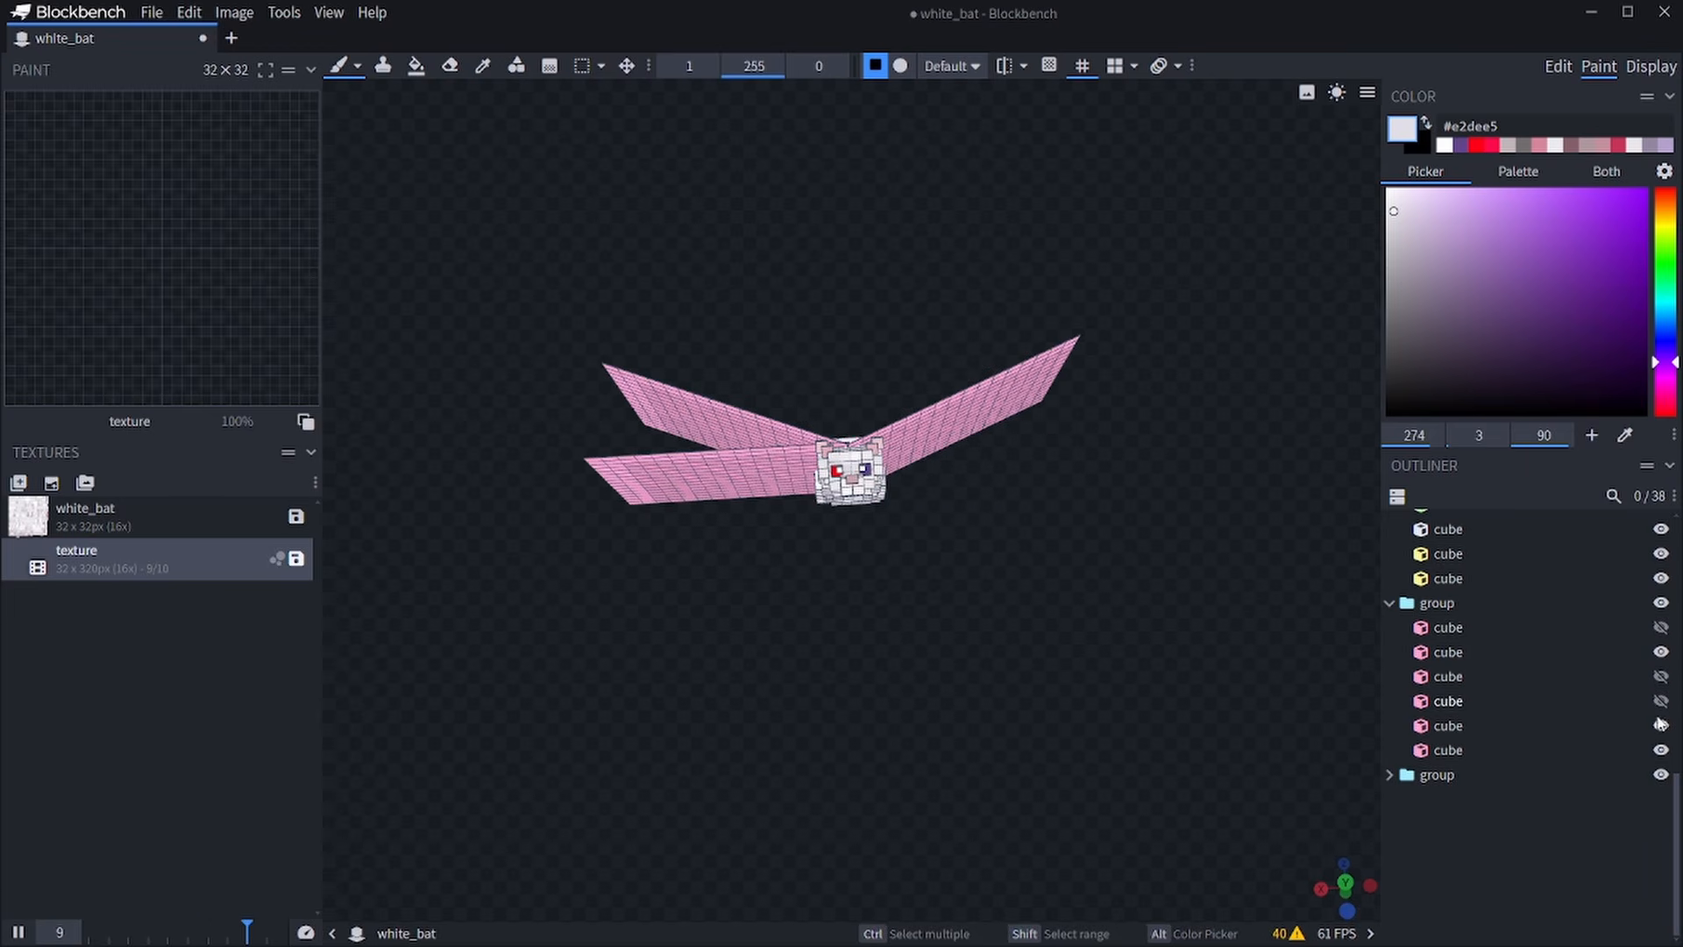
pyautogui.click(1660, 726)
pyautogui.click(1660, 750)
pyautogui.click(1661, 775)
pyautogui.click(1633, 68)
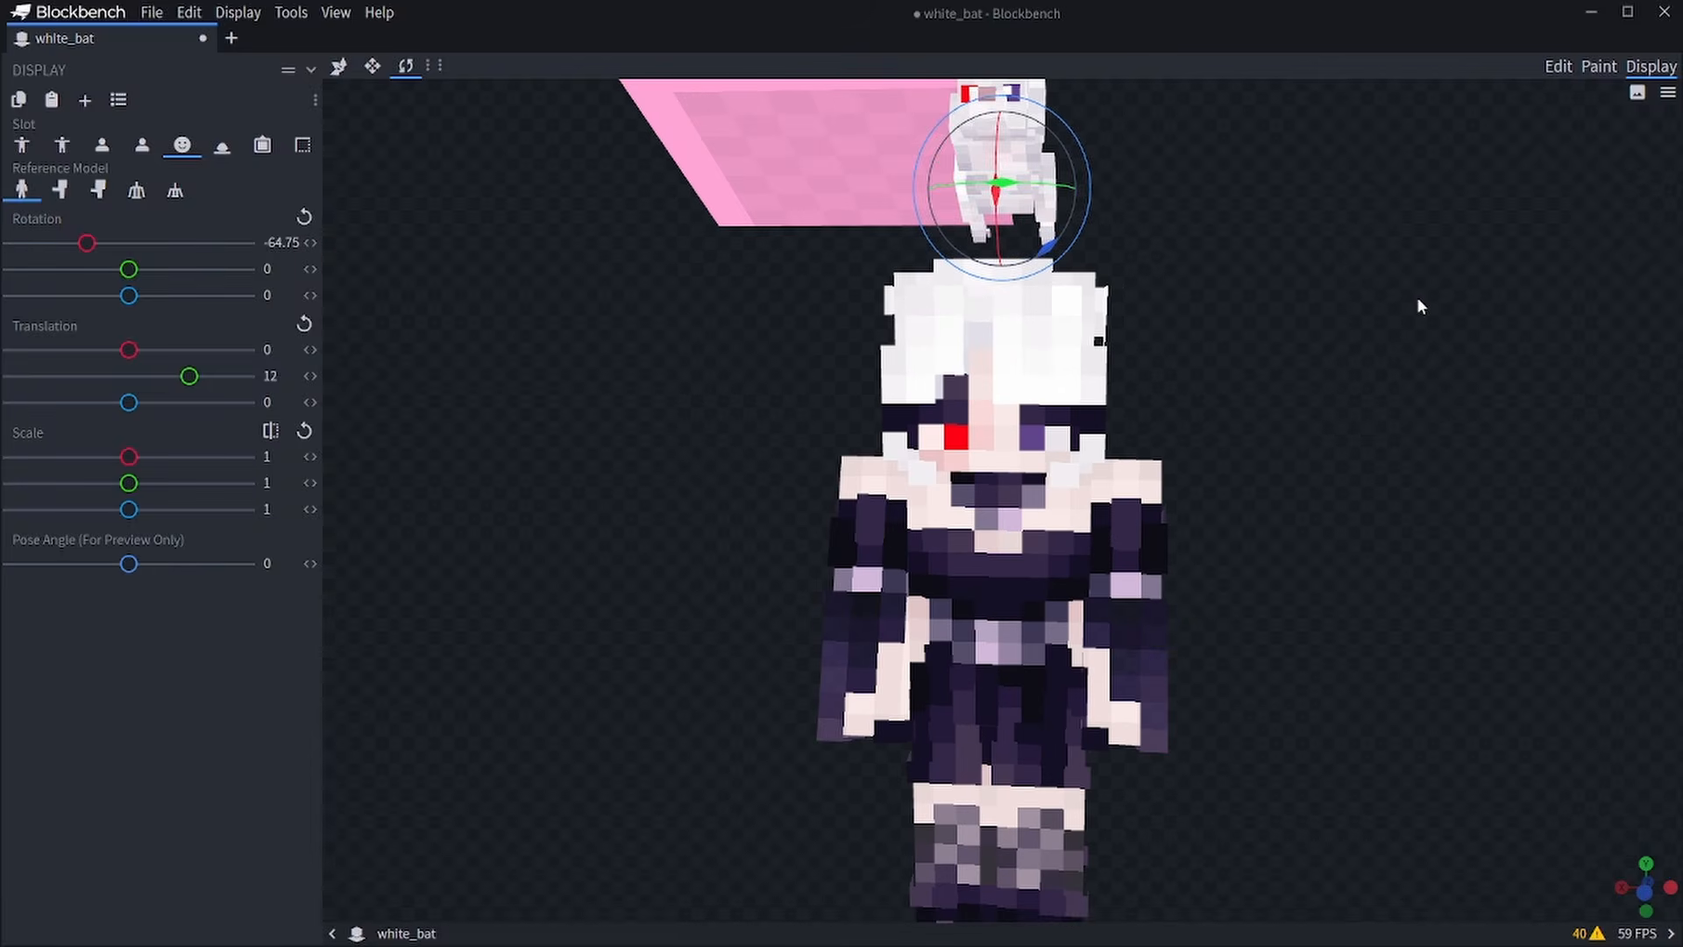
pyautogui.click(1599, 67)
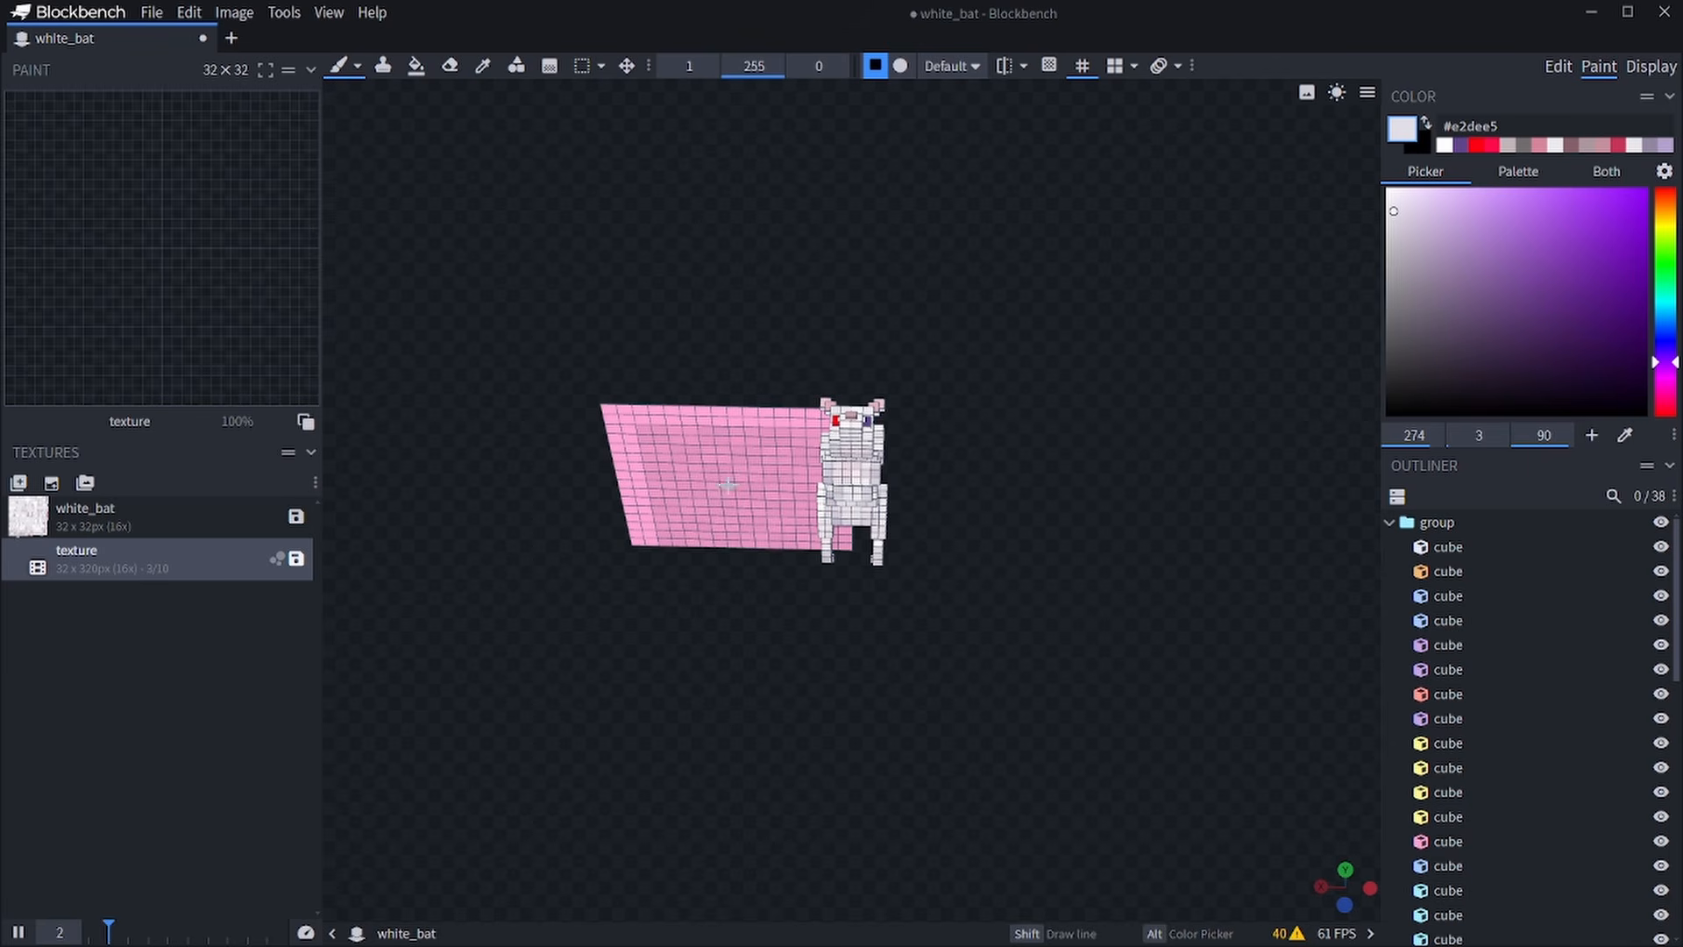
# Stop the animated texture preview and create a blank 32 × 96 texture for the visible wing plane.
pyautogui.press('c')
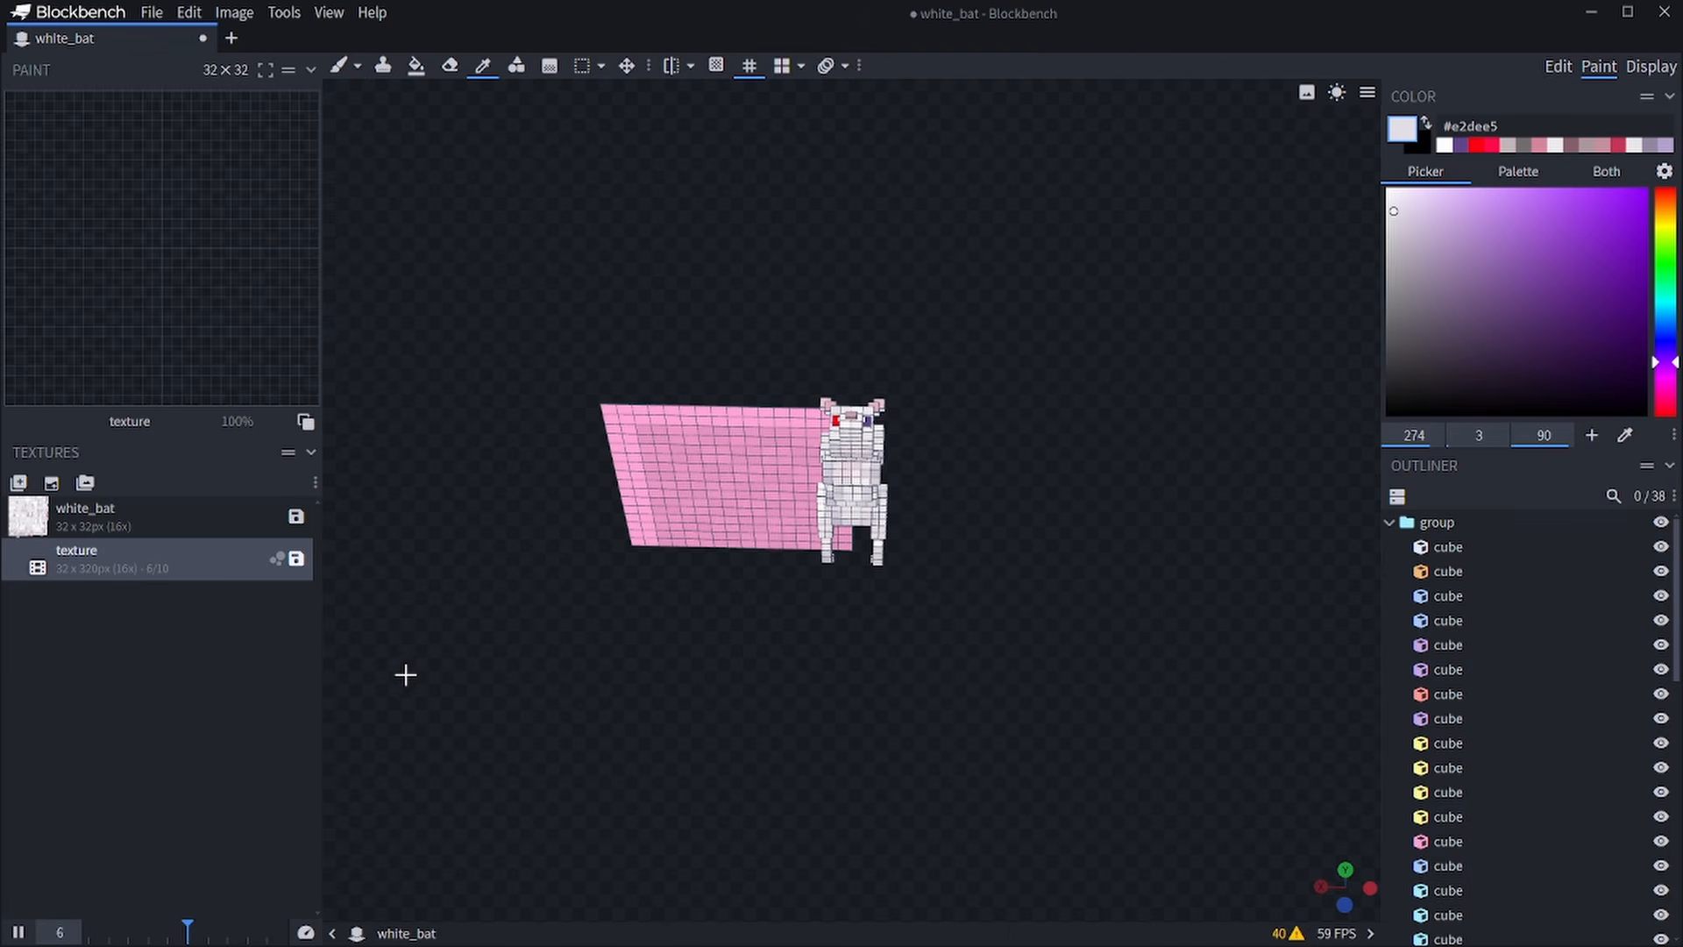
pyautogui.click(17, 932)
pyautogui.click(203, 517)
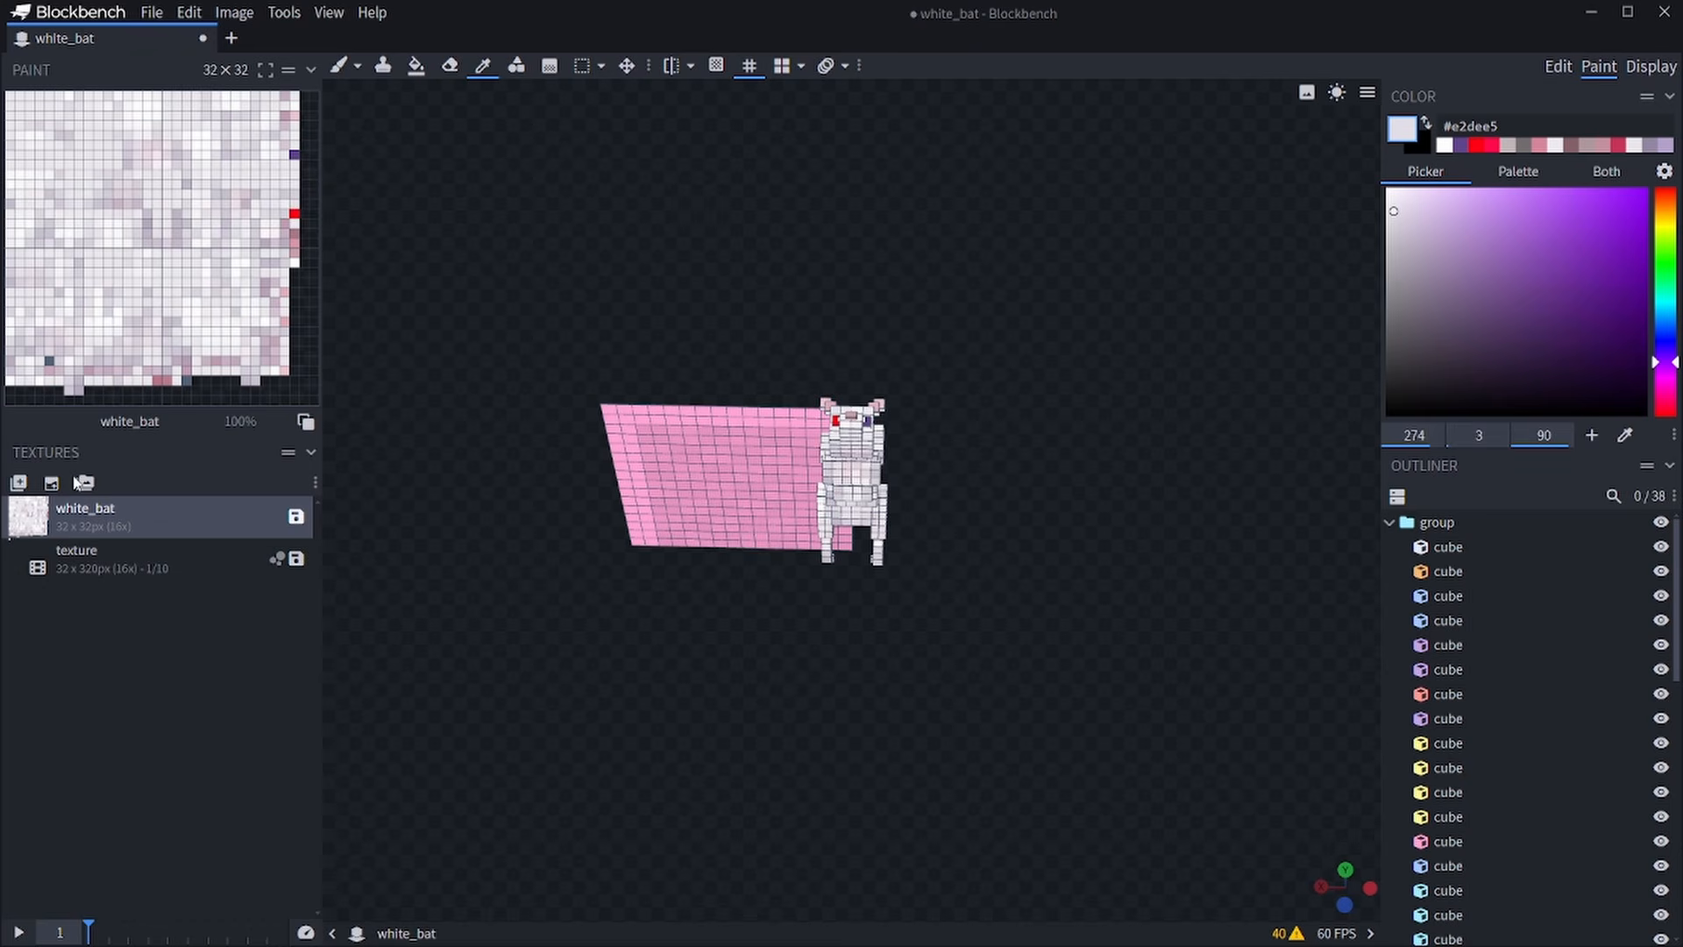
pyautogui.click(19, 482)
pyautogui.click(1062, 204)
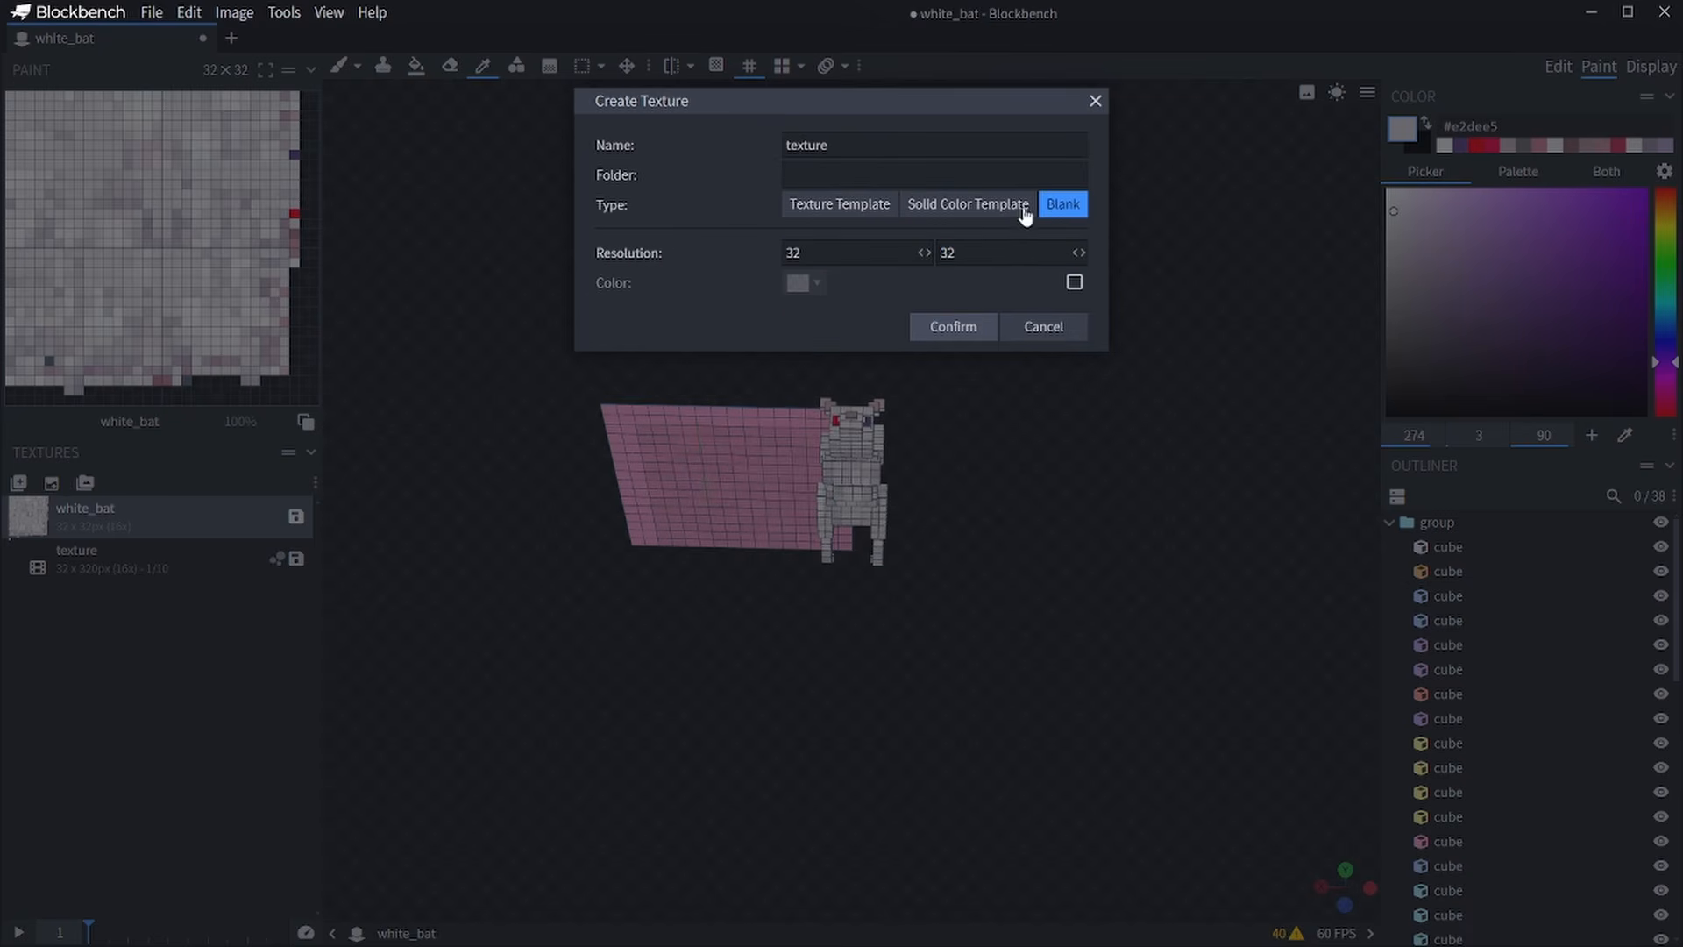
pyautogui.click(1014, 254)
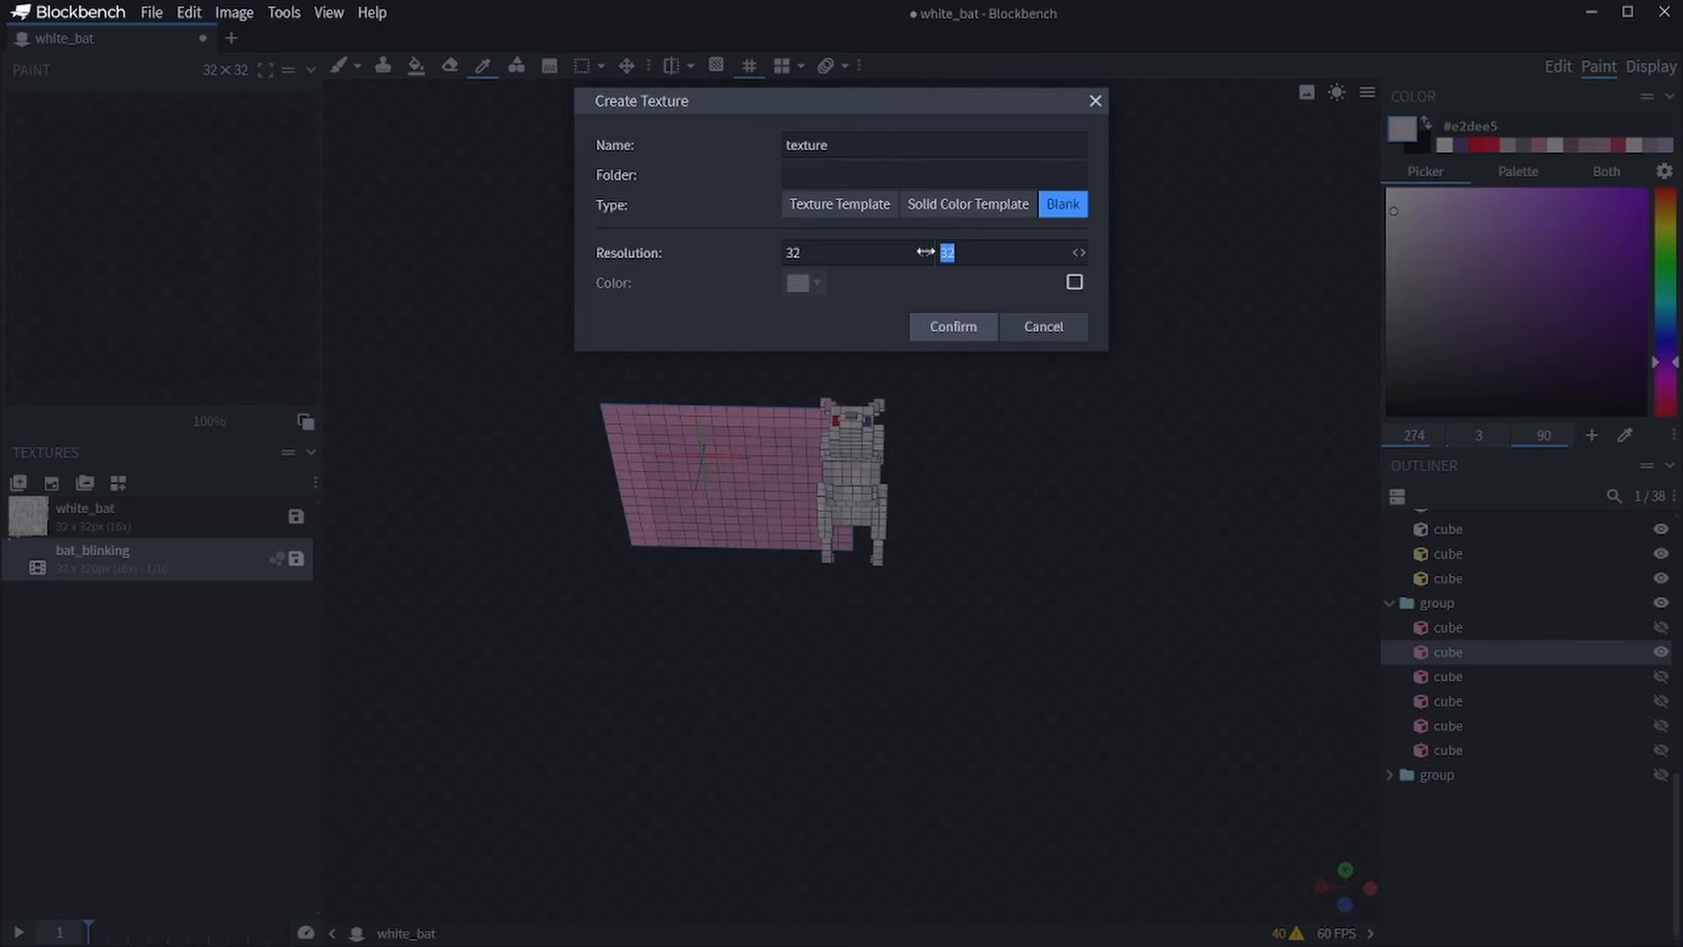
pyautogui.click(993, 322)
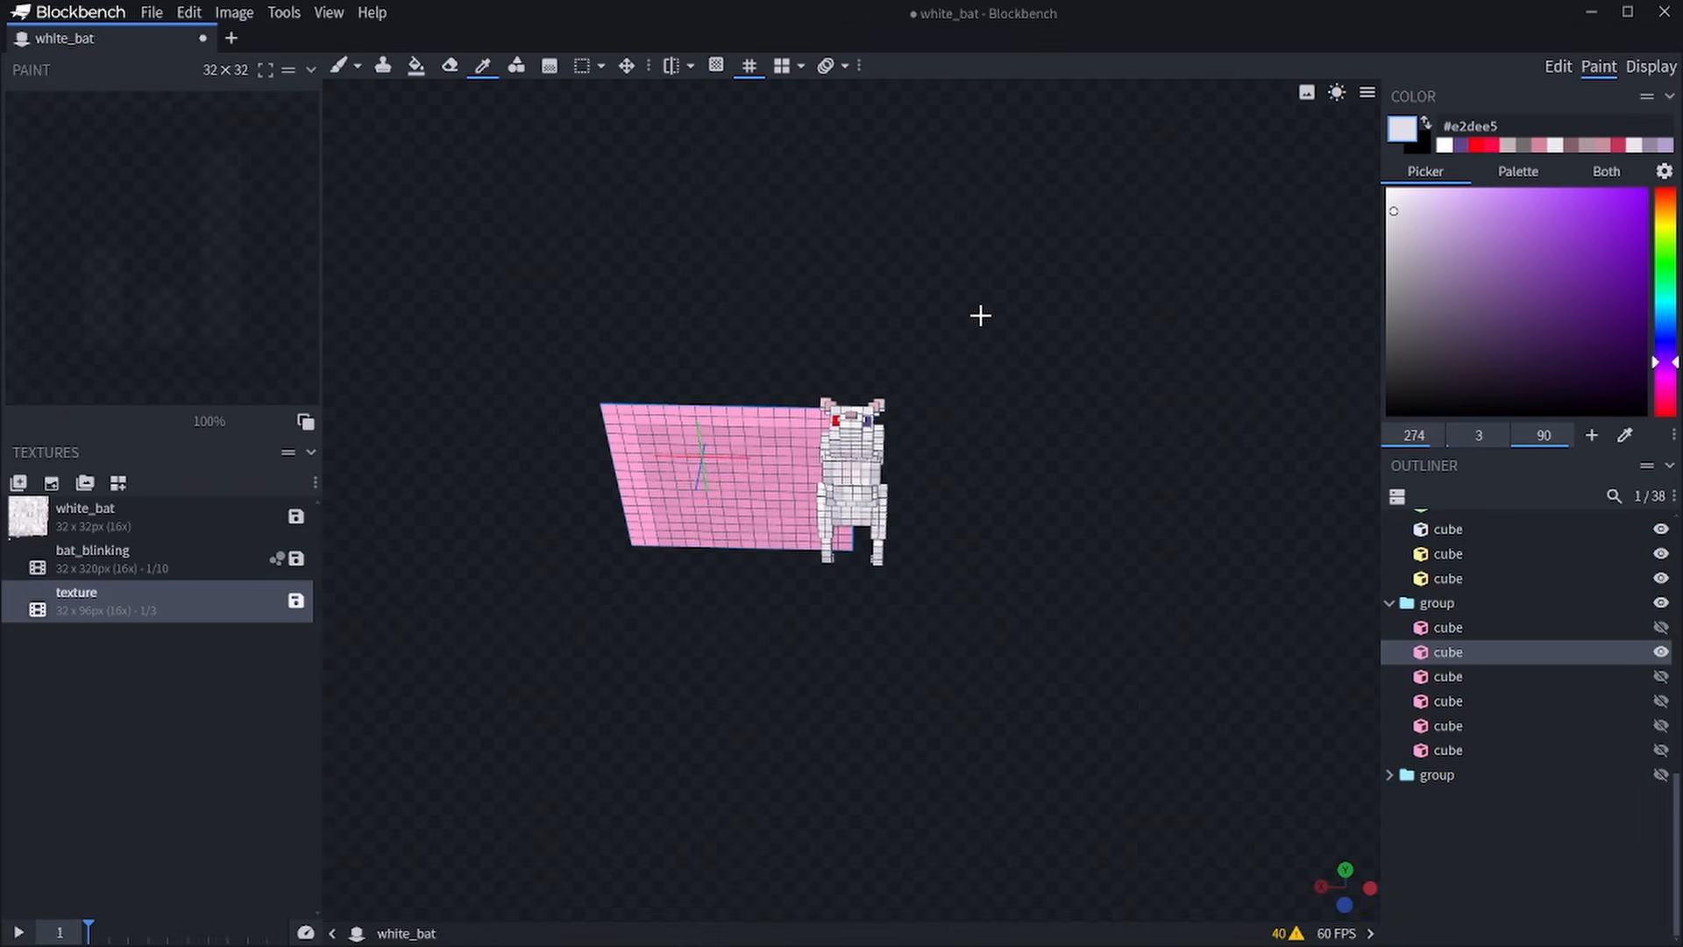
# Apply the new blank texture to the visible wing plane and name the texture white_wing_2.
pyautogui.rightClick(761, 581)
pyautogui.moveTo(815, 702)
pyautogui.click(1003, 784)
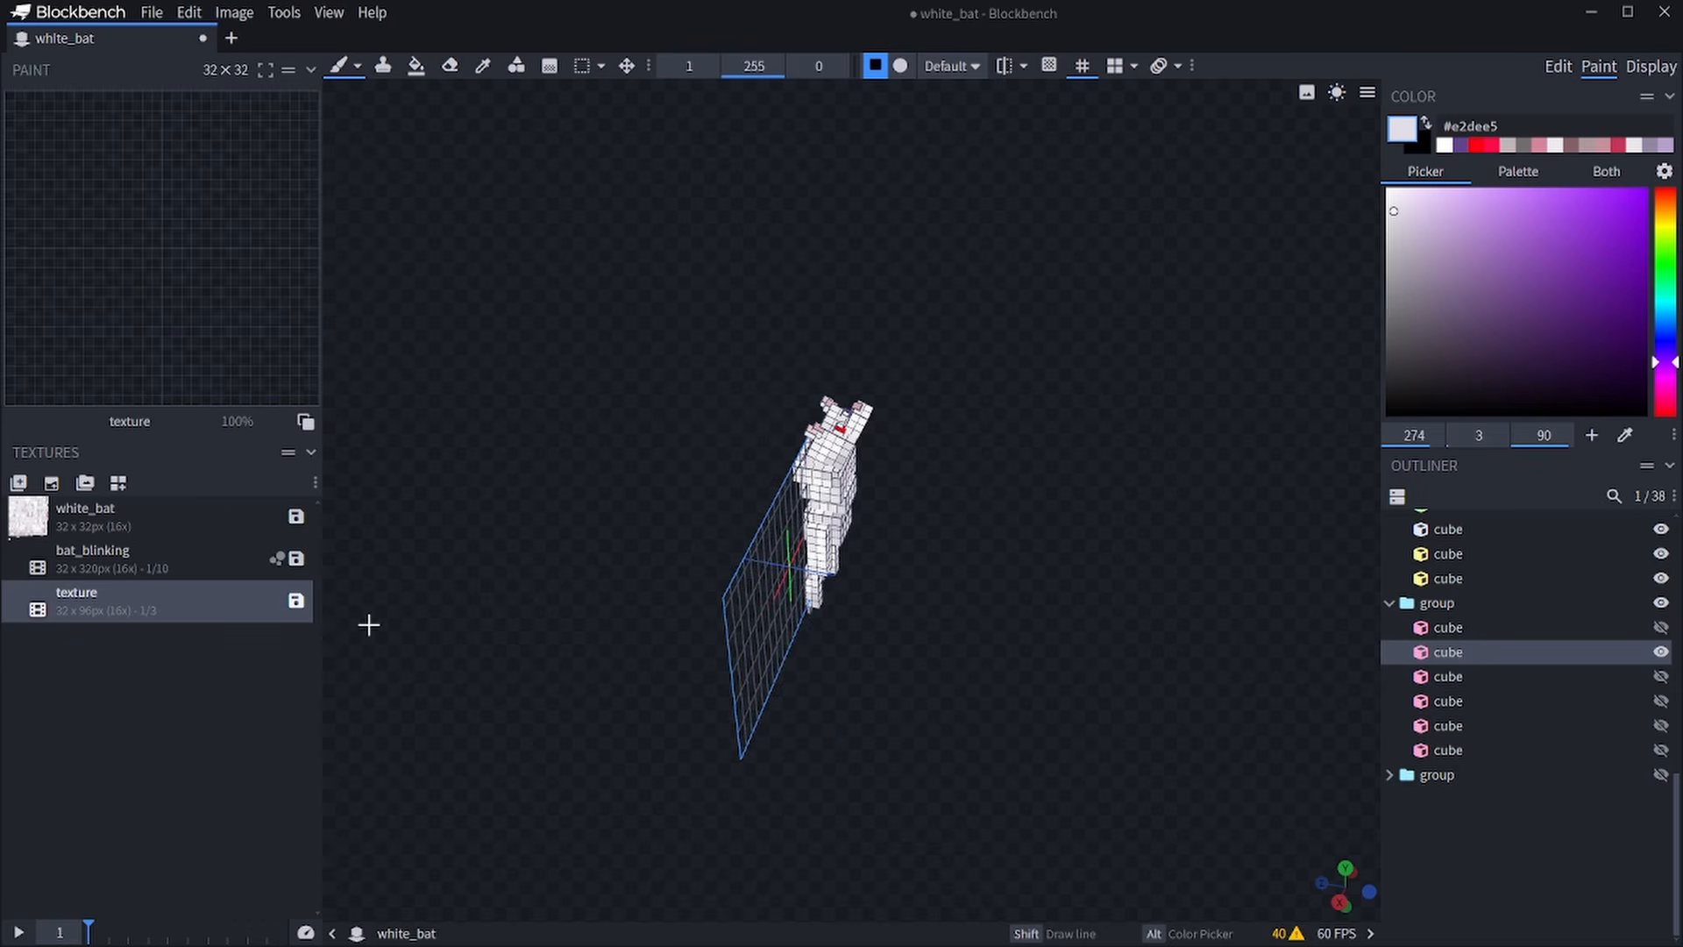
pyautogui.moveTo(1074, 693); pyautogui.dragTo(886, 613)
pyautogui.scroll(5, 885, 614)
pyautogui.write('white_wing_2')
pyautogui.press('Return')
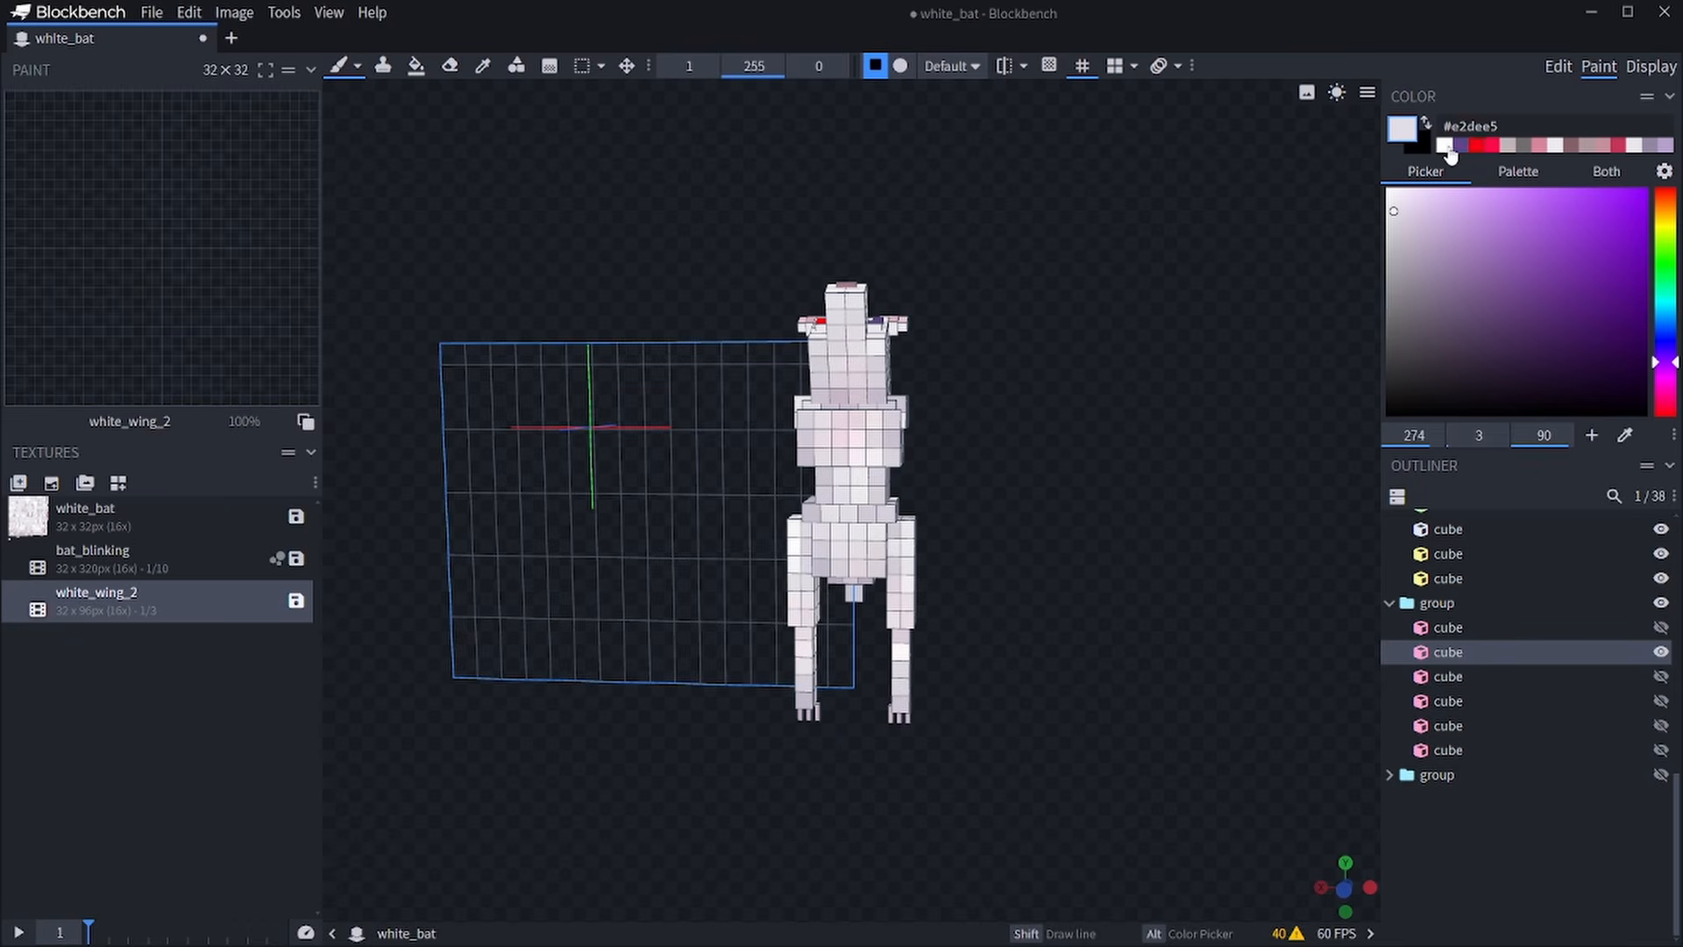
# Paint the solid off-white wing silhouette on the first frame of the white_wing_2 texture.
pyautogui.click(1550, 145)
pyautogui.scroll(2, 488, 500)
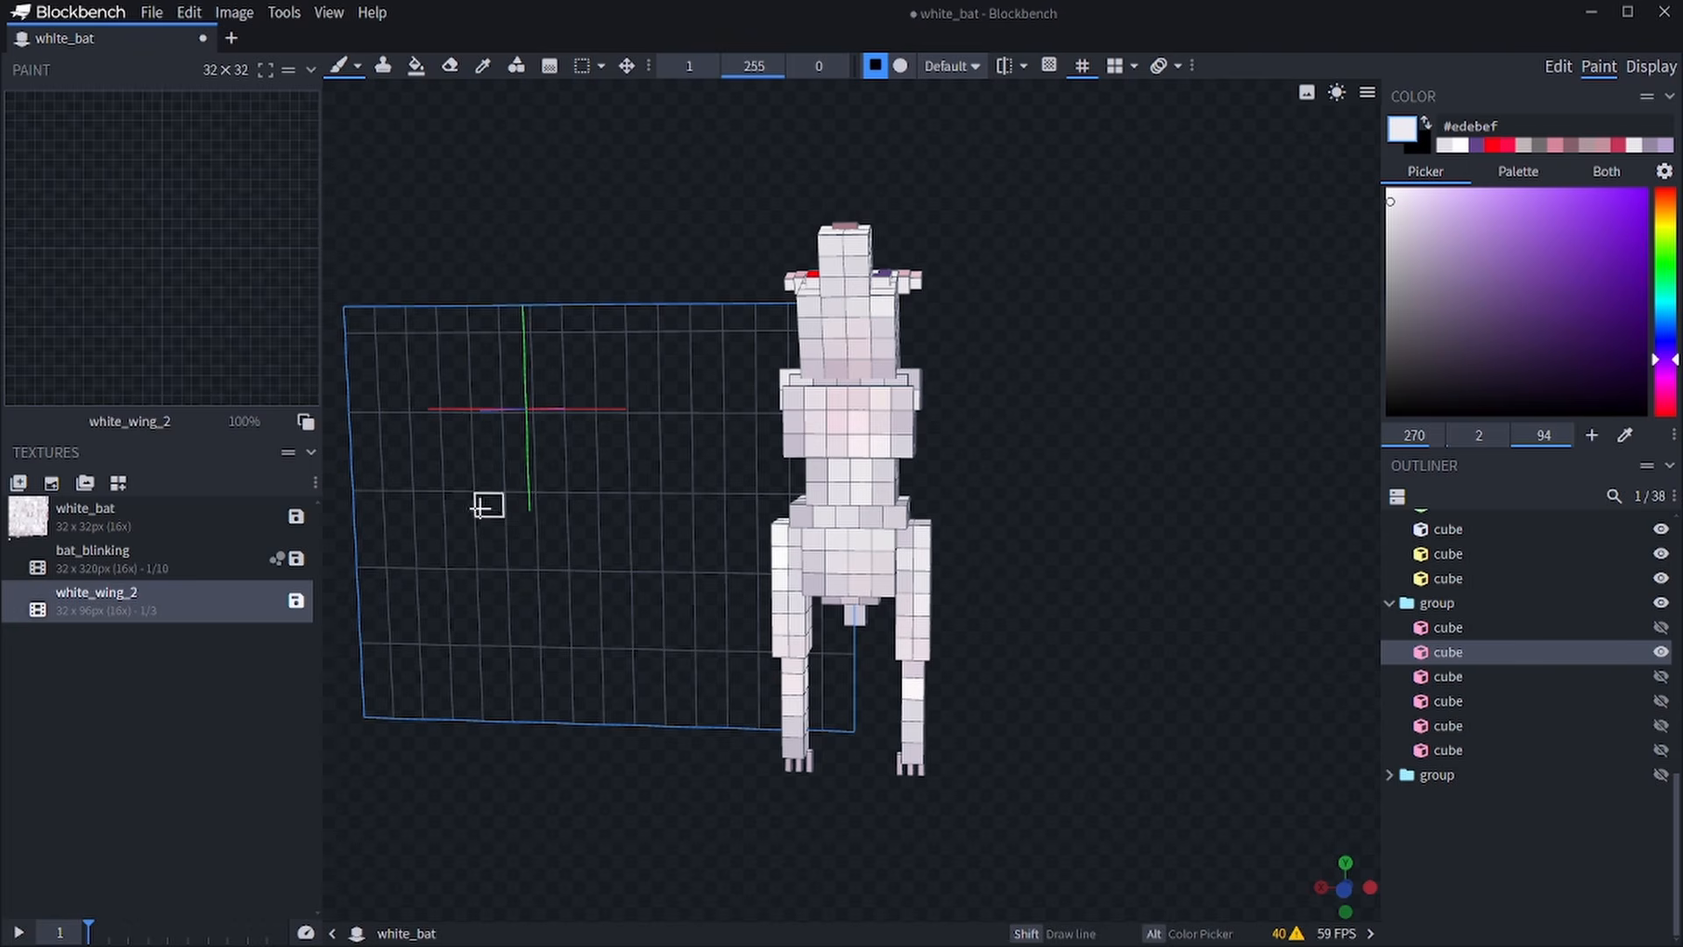
pyautogui.moveTo(489, 500)
pyautogui.mouseDown()
pyautogui.moveTo(644, 456)
pyautogui.moveTo(548, 508)
pyautogui.mouseUp()
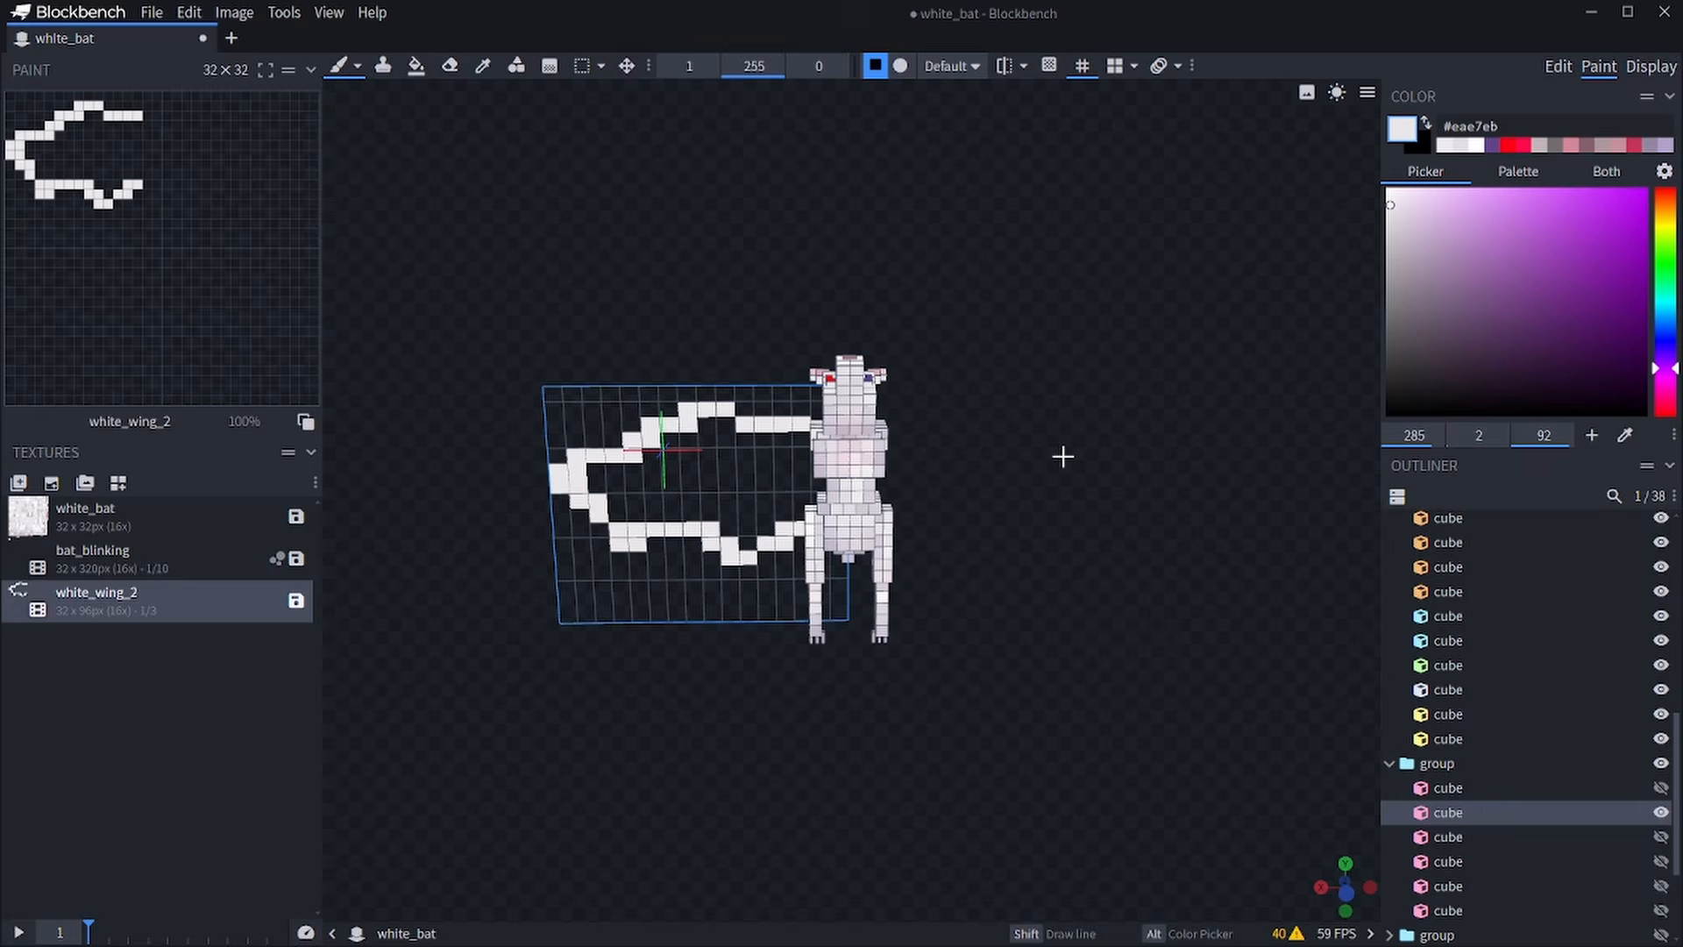
pyautogui.moveTo(1063, 455)
pyautogui.mouseDown()
pyautogui.moveTo(514, 549)
pyautogui.moveTo(1032, 456)
pyautogui.mouseUp()
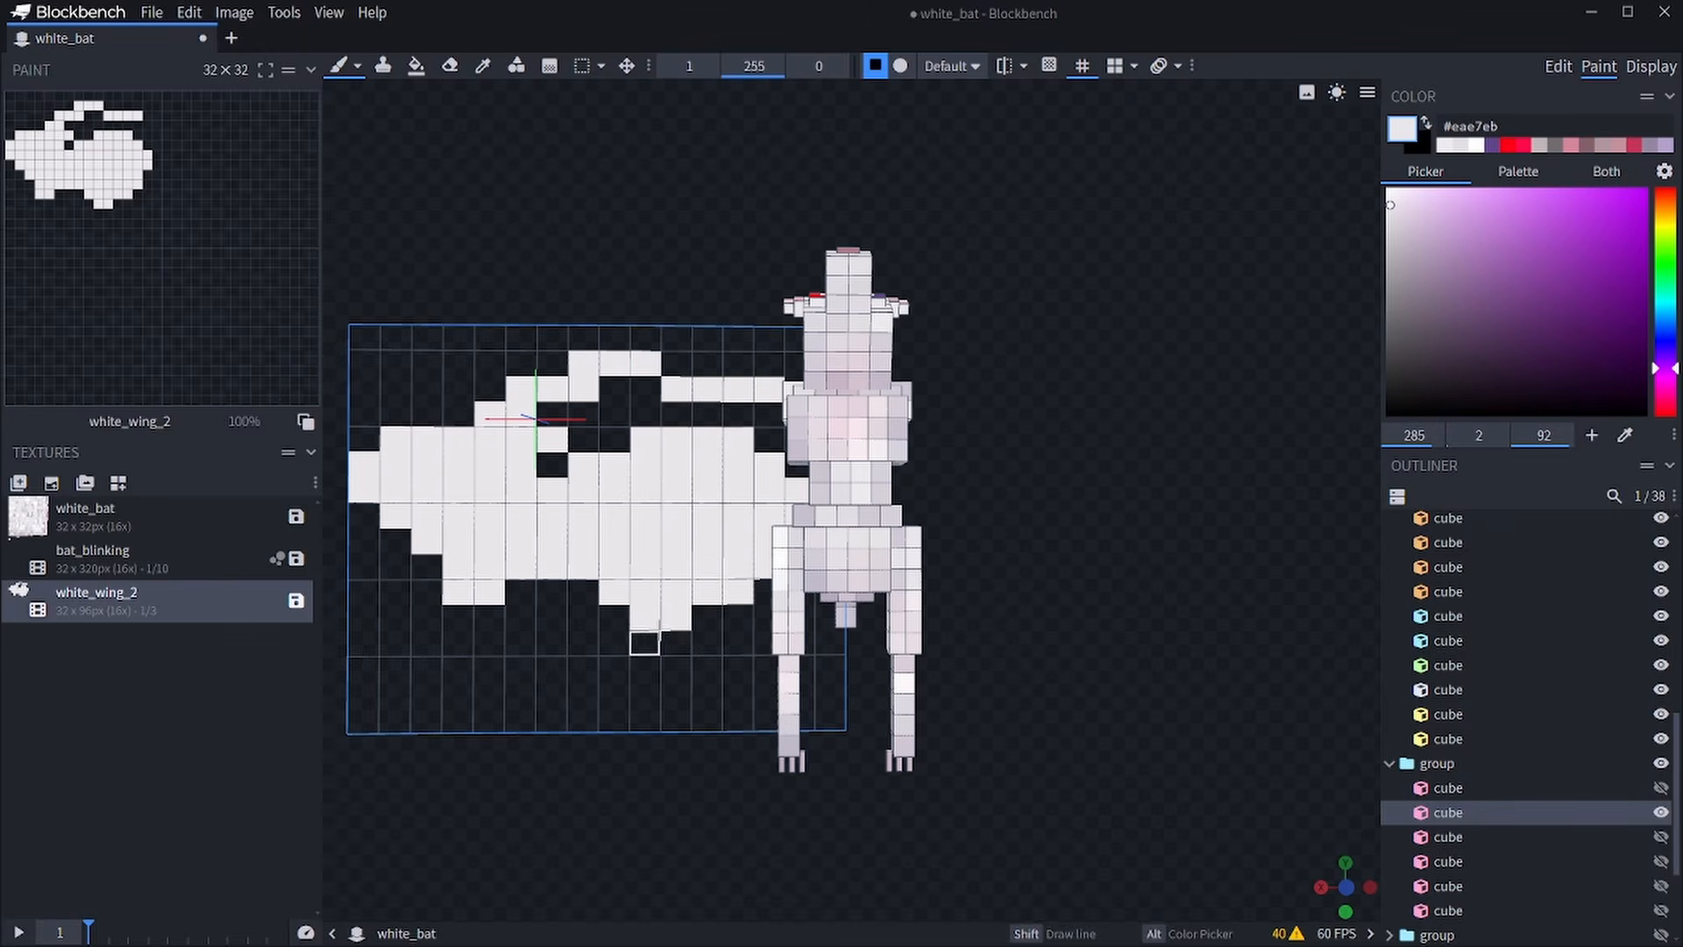
pyautogui.moveTo(645, 639)
pyautogui.mouseDown()
pyautogui.moveTo(737, 639)
pyautogui.moveTo(770, 680)
pyautogui.mouseUp()
pyautogui.click(677, 642)
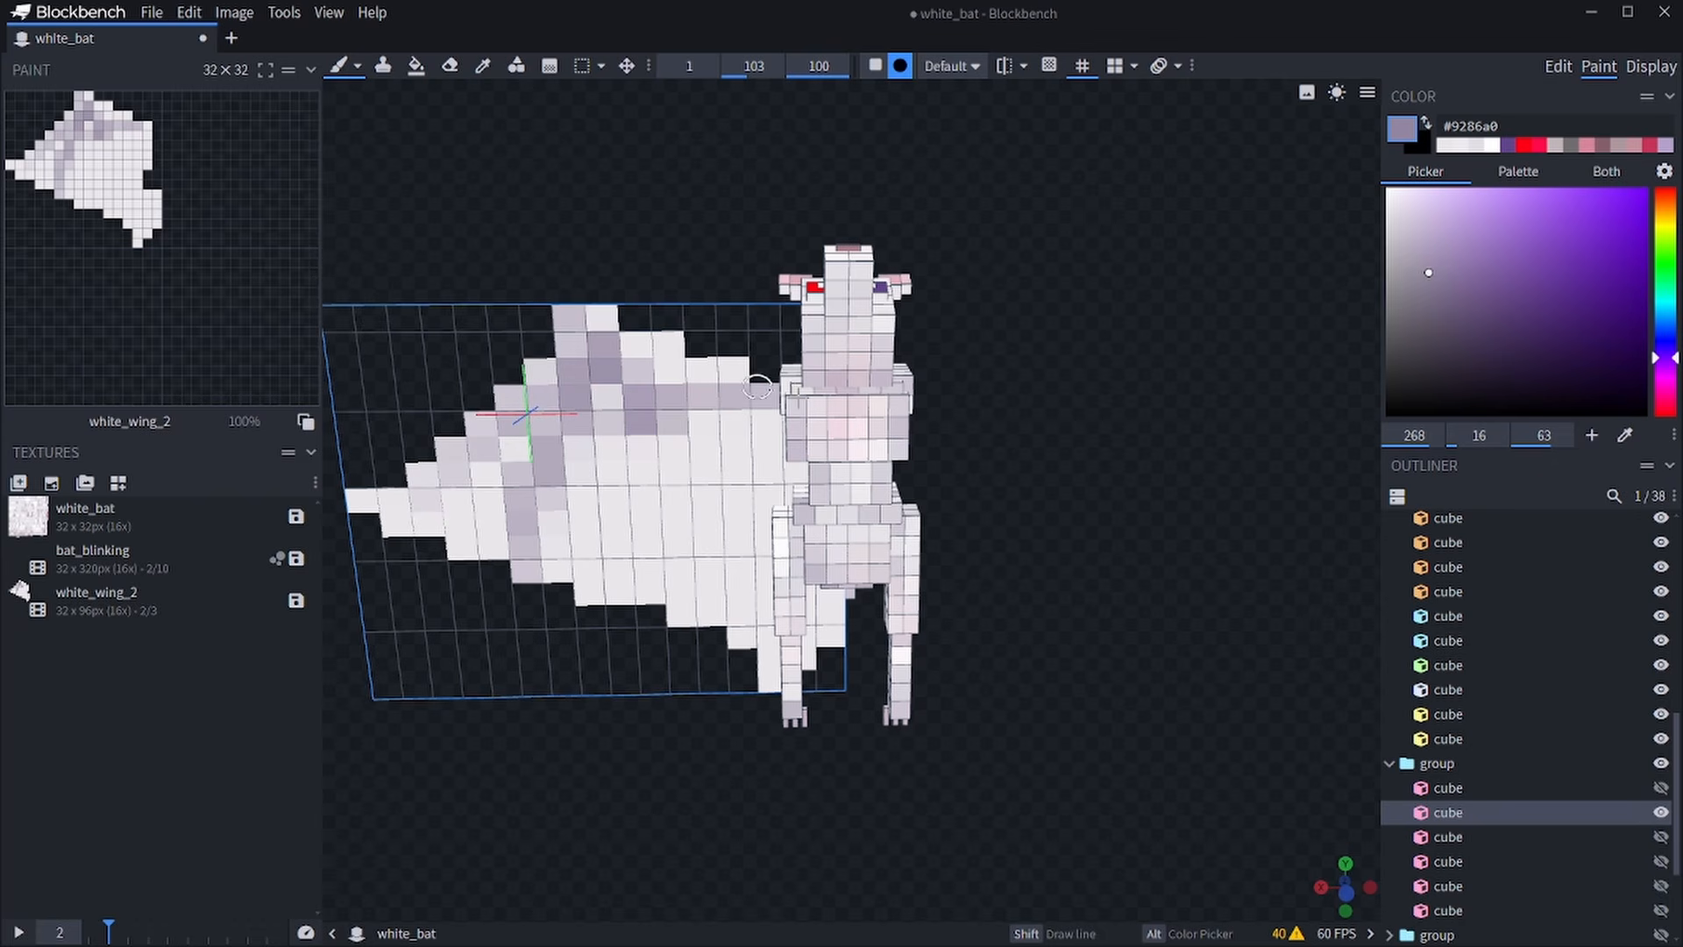
# Partly erase the second-frame wing membrane with a soft eraser of size 13 and opacity 63, and check it on the player figure.
pyautogui.scroll(-3, 1006, 527)
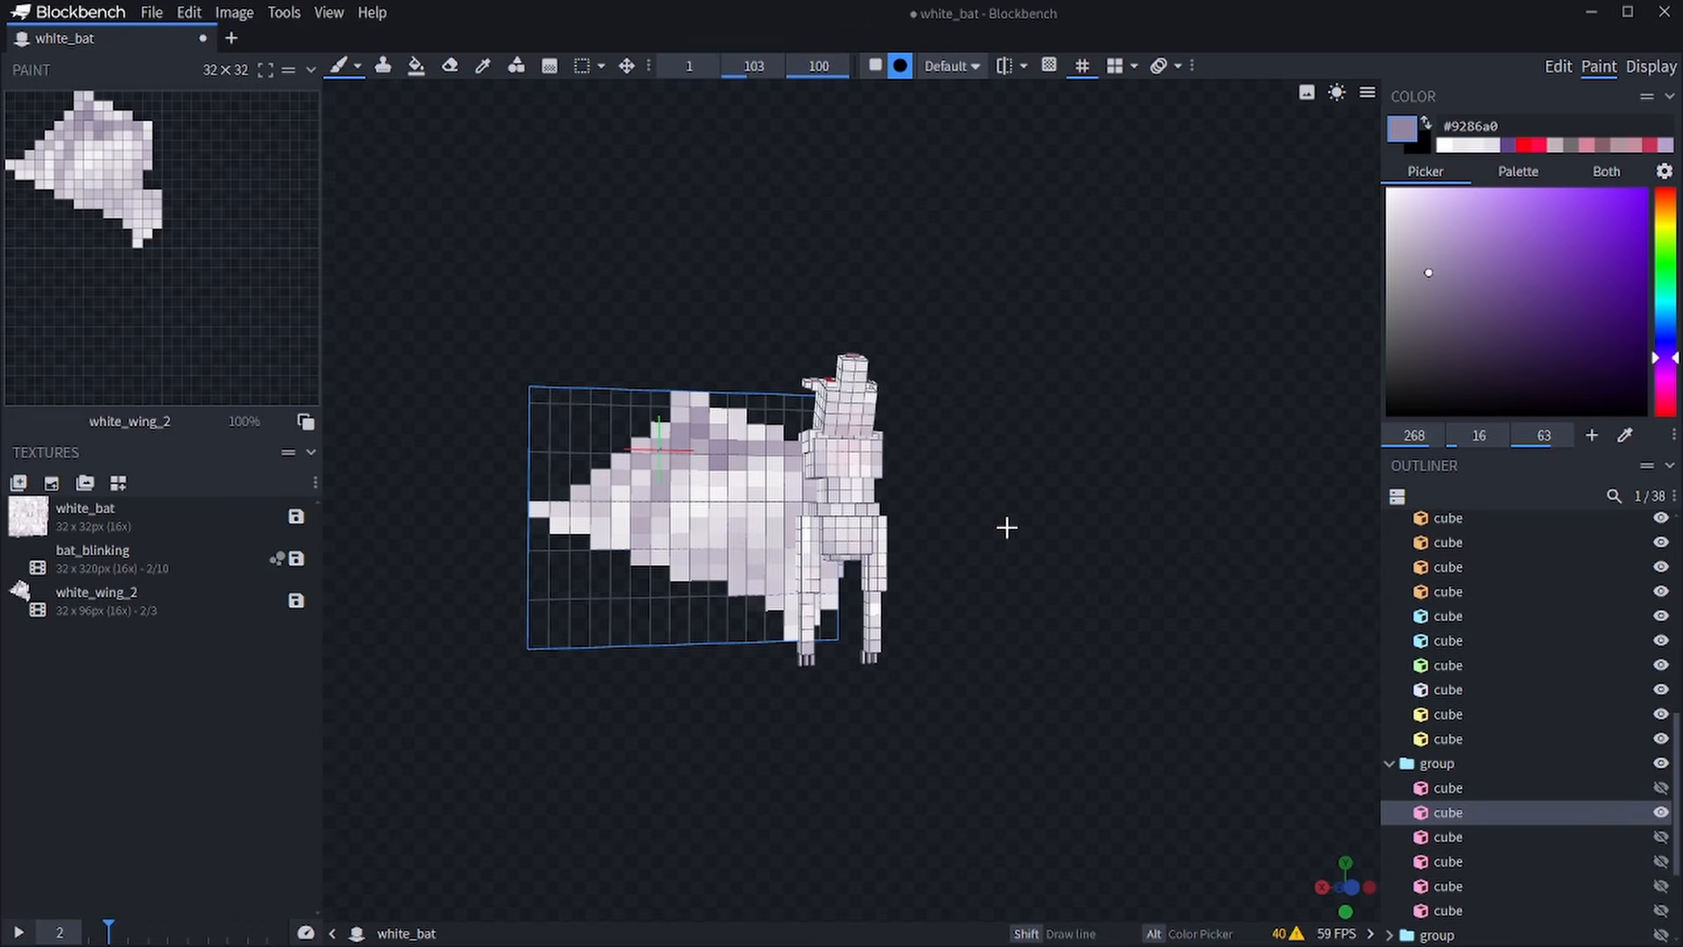
pyautogui.scroll(2, 511, 146)
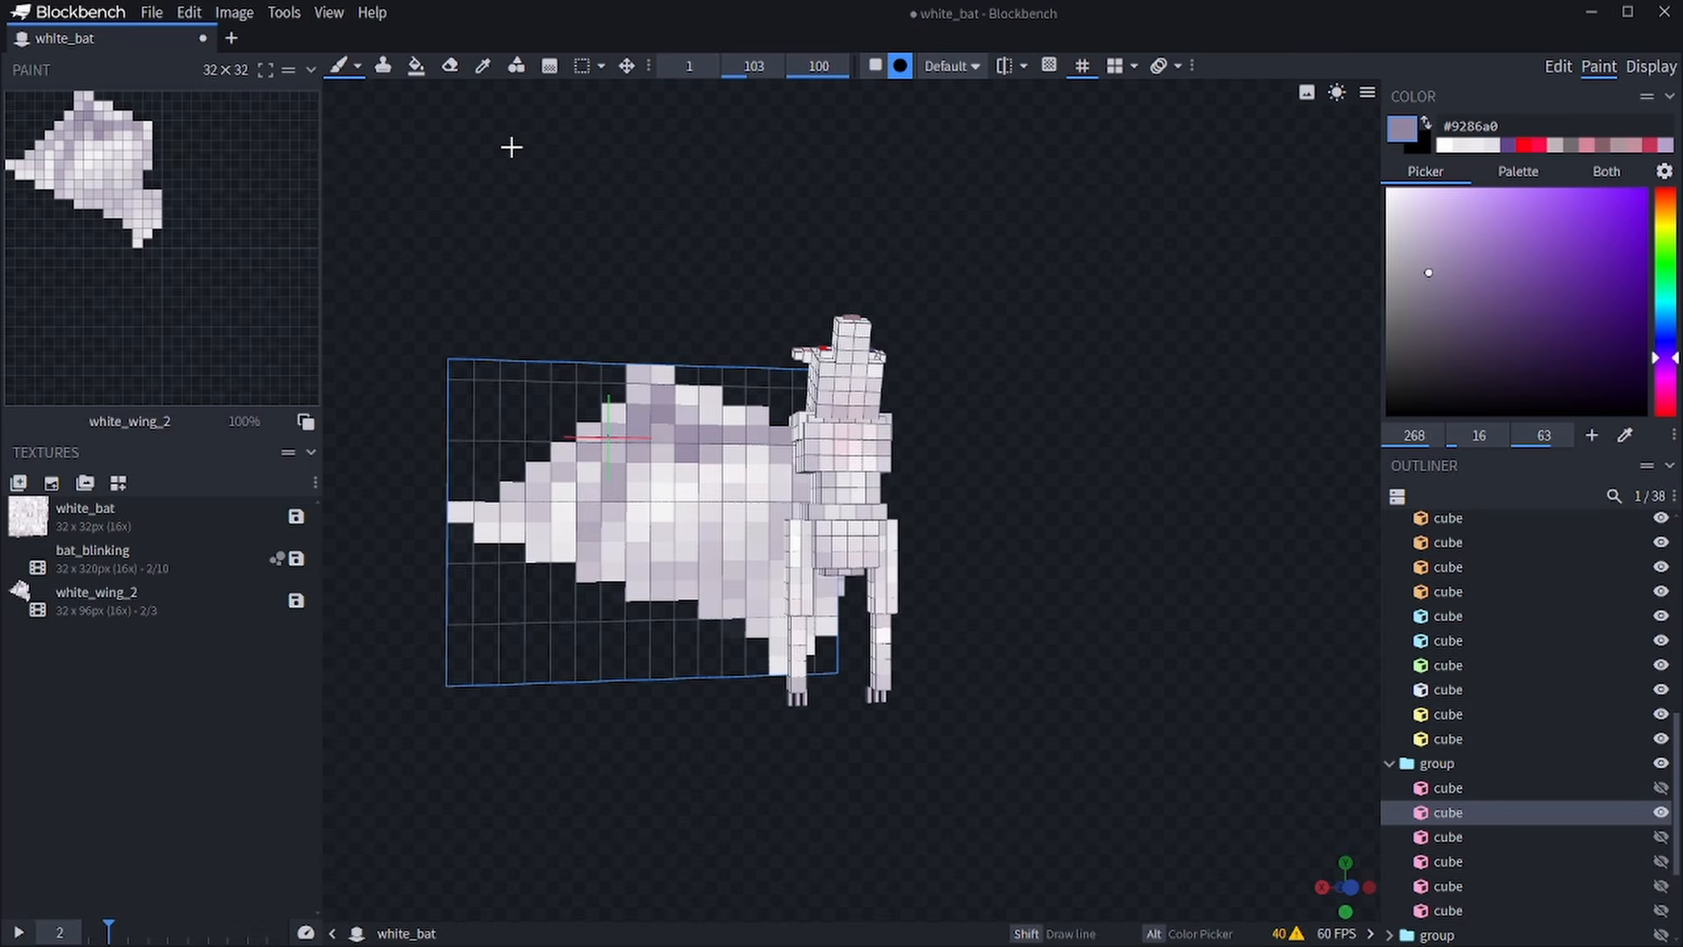
pyautogui.click(358, 65)
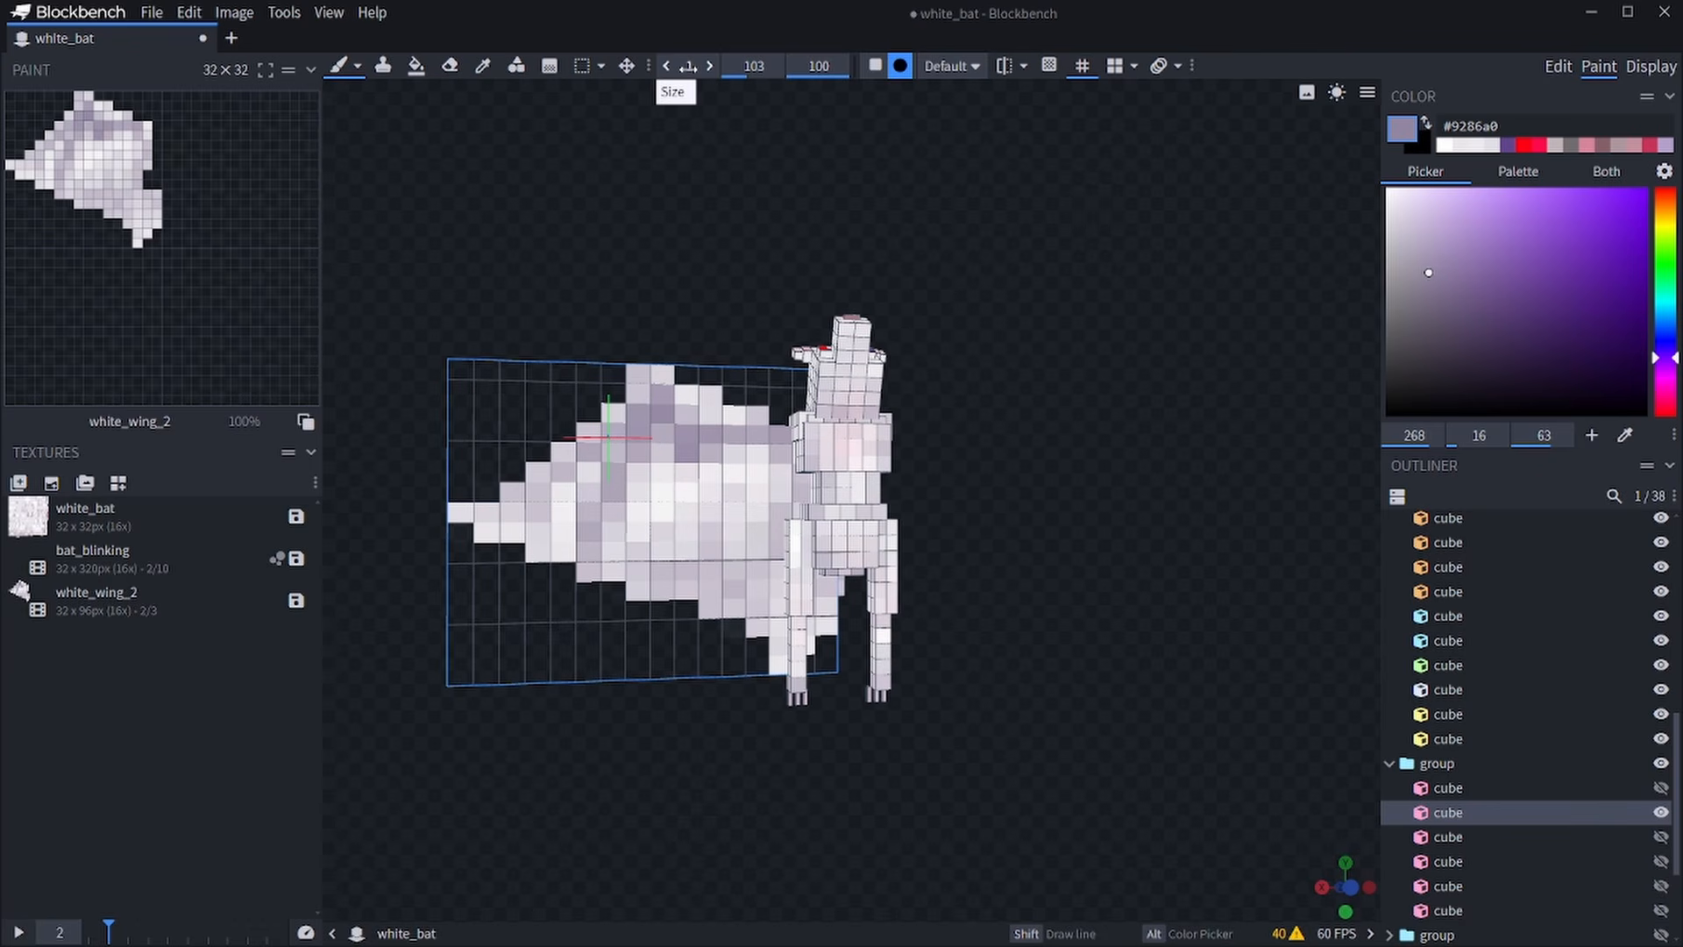
pyautogui.moveTo(689, 66)
pyautogui.mouseDown()
pyautogui.moveTo(736, 76)
pyautogui.moveTo(614, 70)
pyautogui.moveTo(432, 106)
pyautogui.mouseUp()
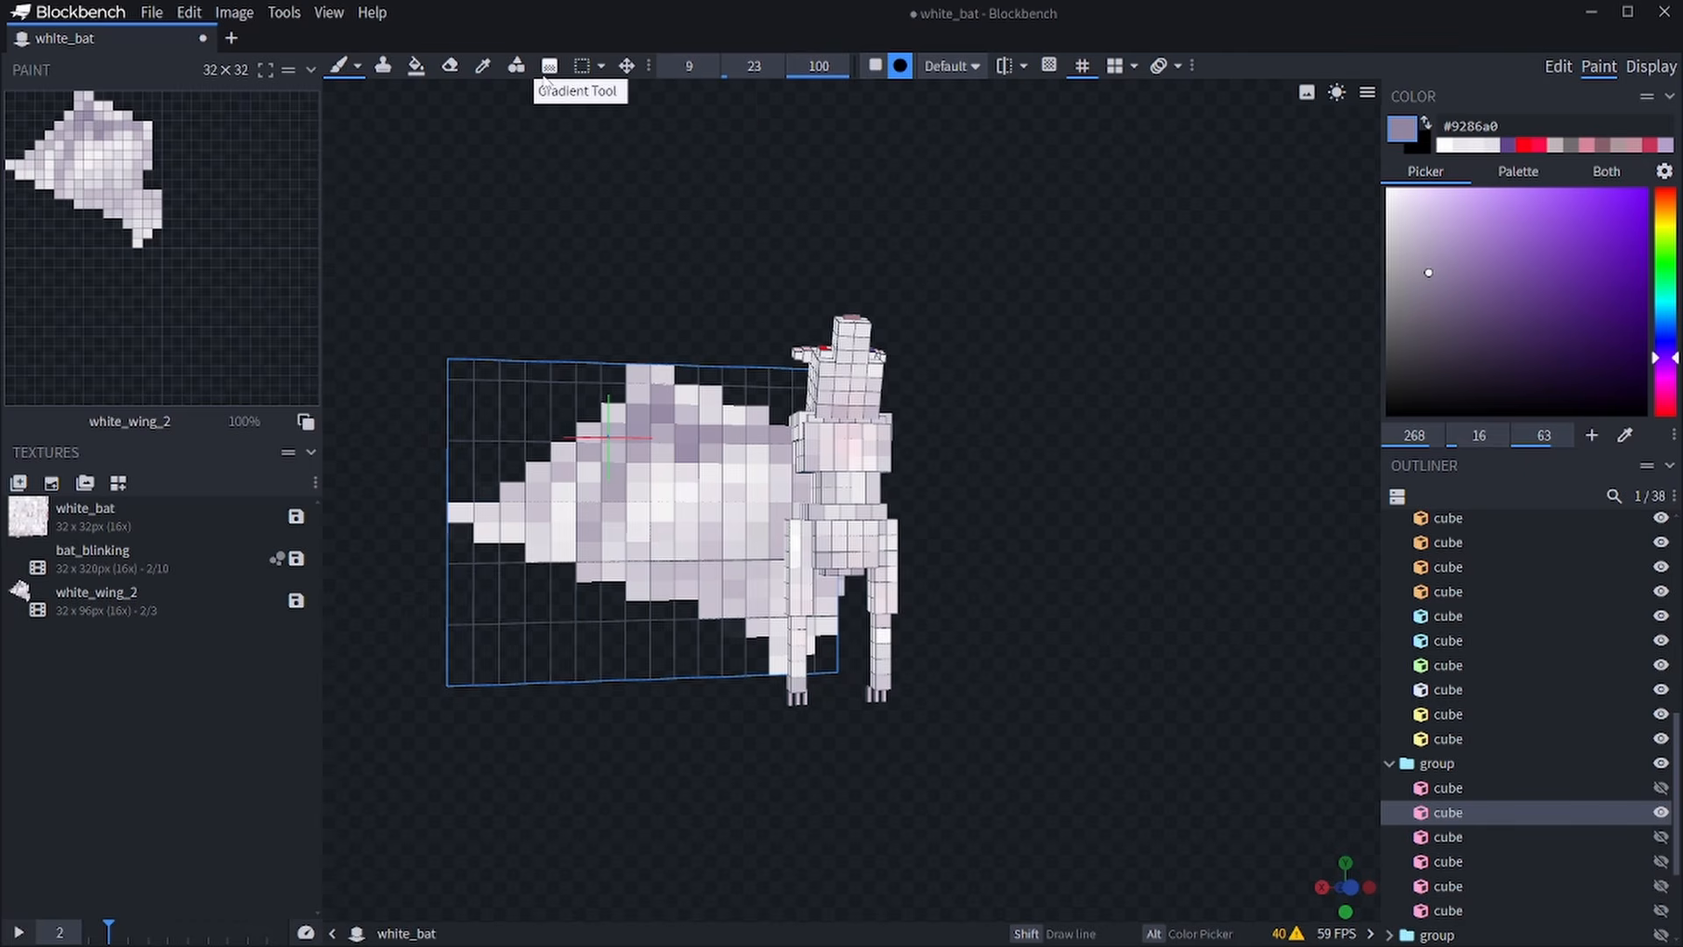
pyautogui.press('e')
pyautogui.moveTo(694, 526); pyautogui.dragTo(633, 557)
pyautogui.moveTo(1032, 524); pyautogui.dragTo(902, 545)
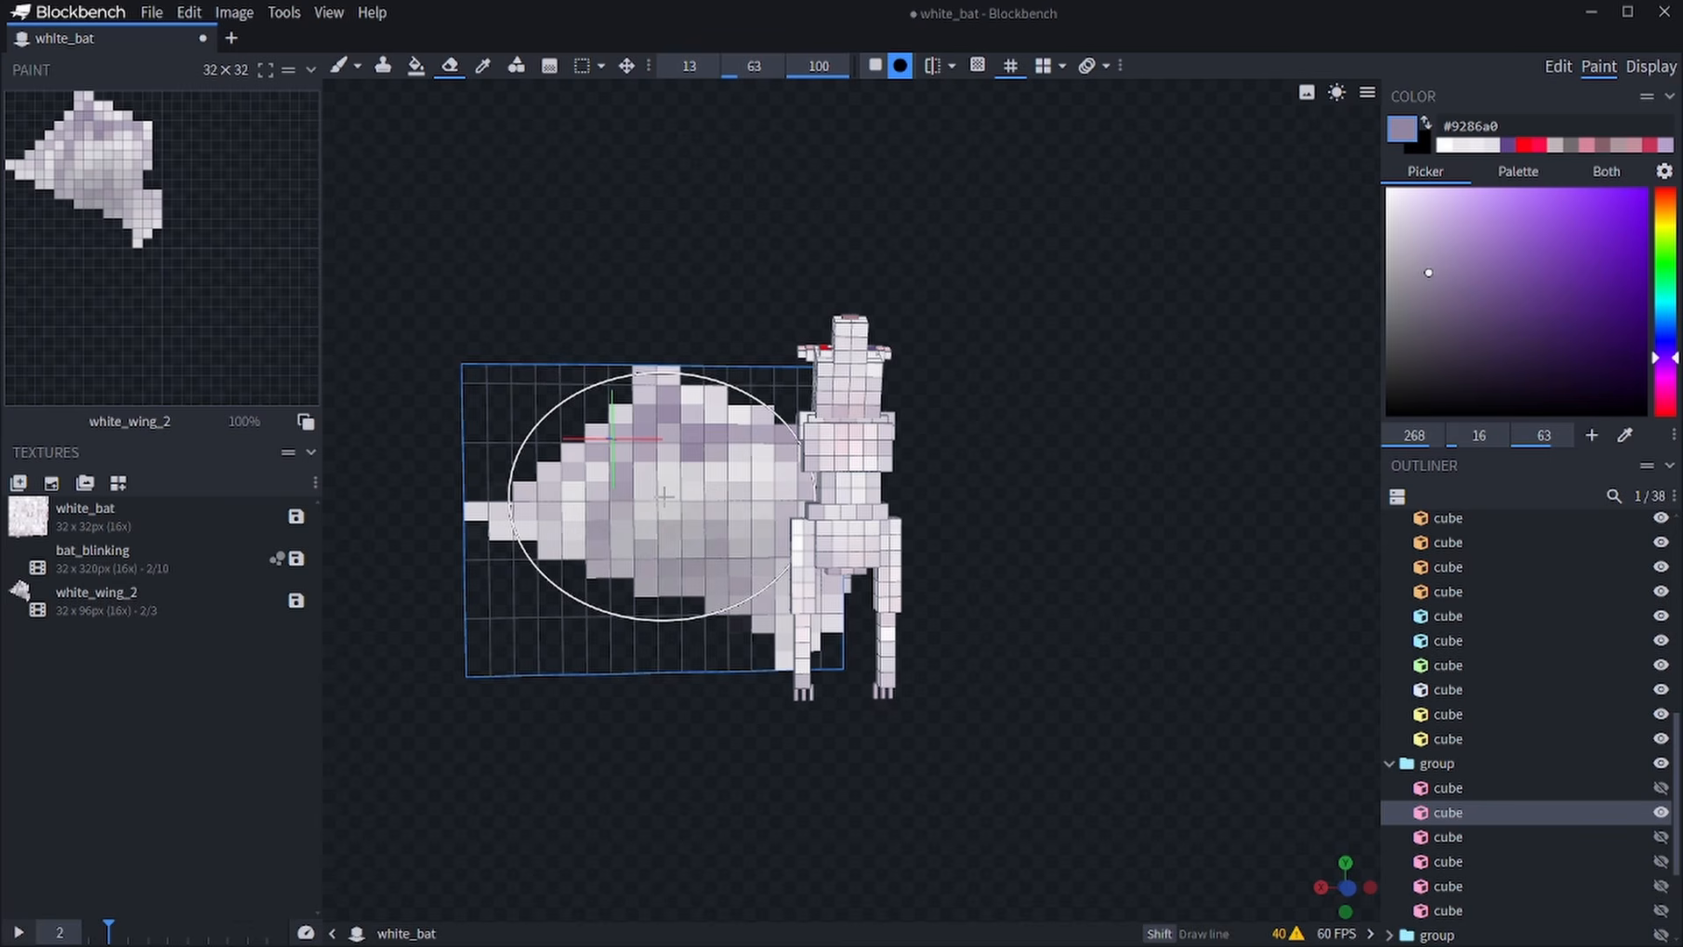
pyautogui.moveTo(1084, 484); pyautogui.dragTo(1035, 544)
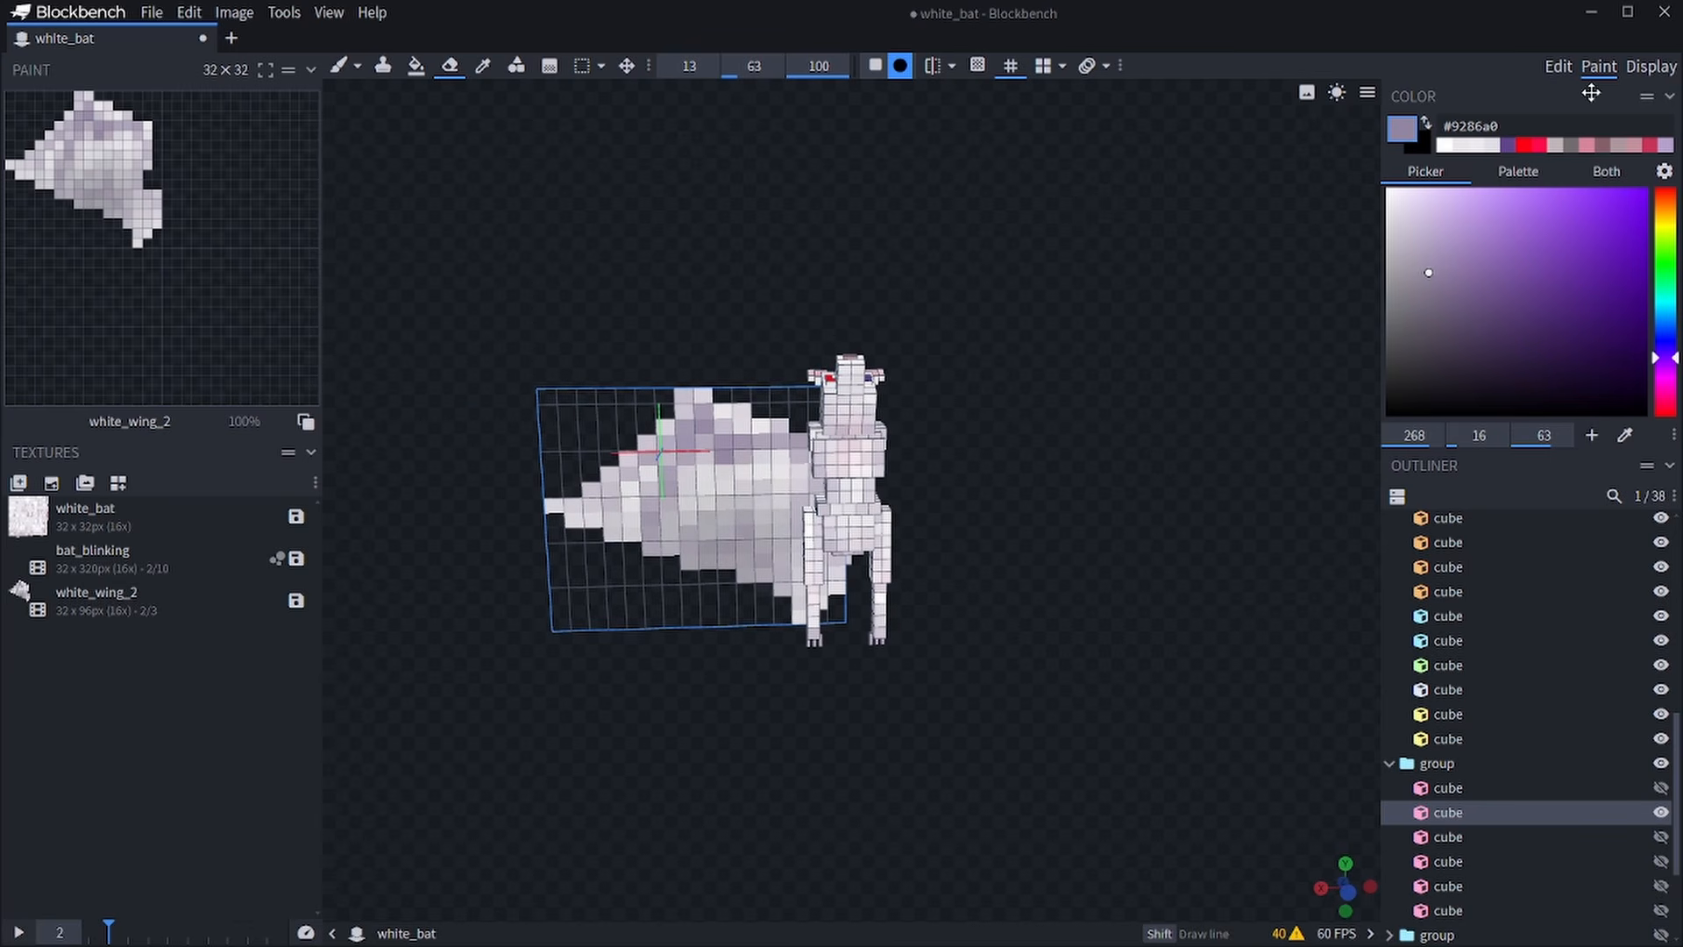
pyautogui.click(1650, 67)
pyautogui.moveTo(1482, 88); pyautogui.dragTo(1682, 309)
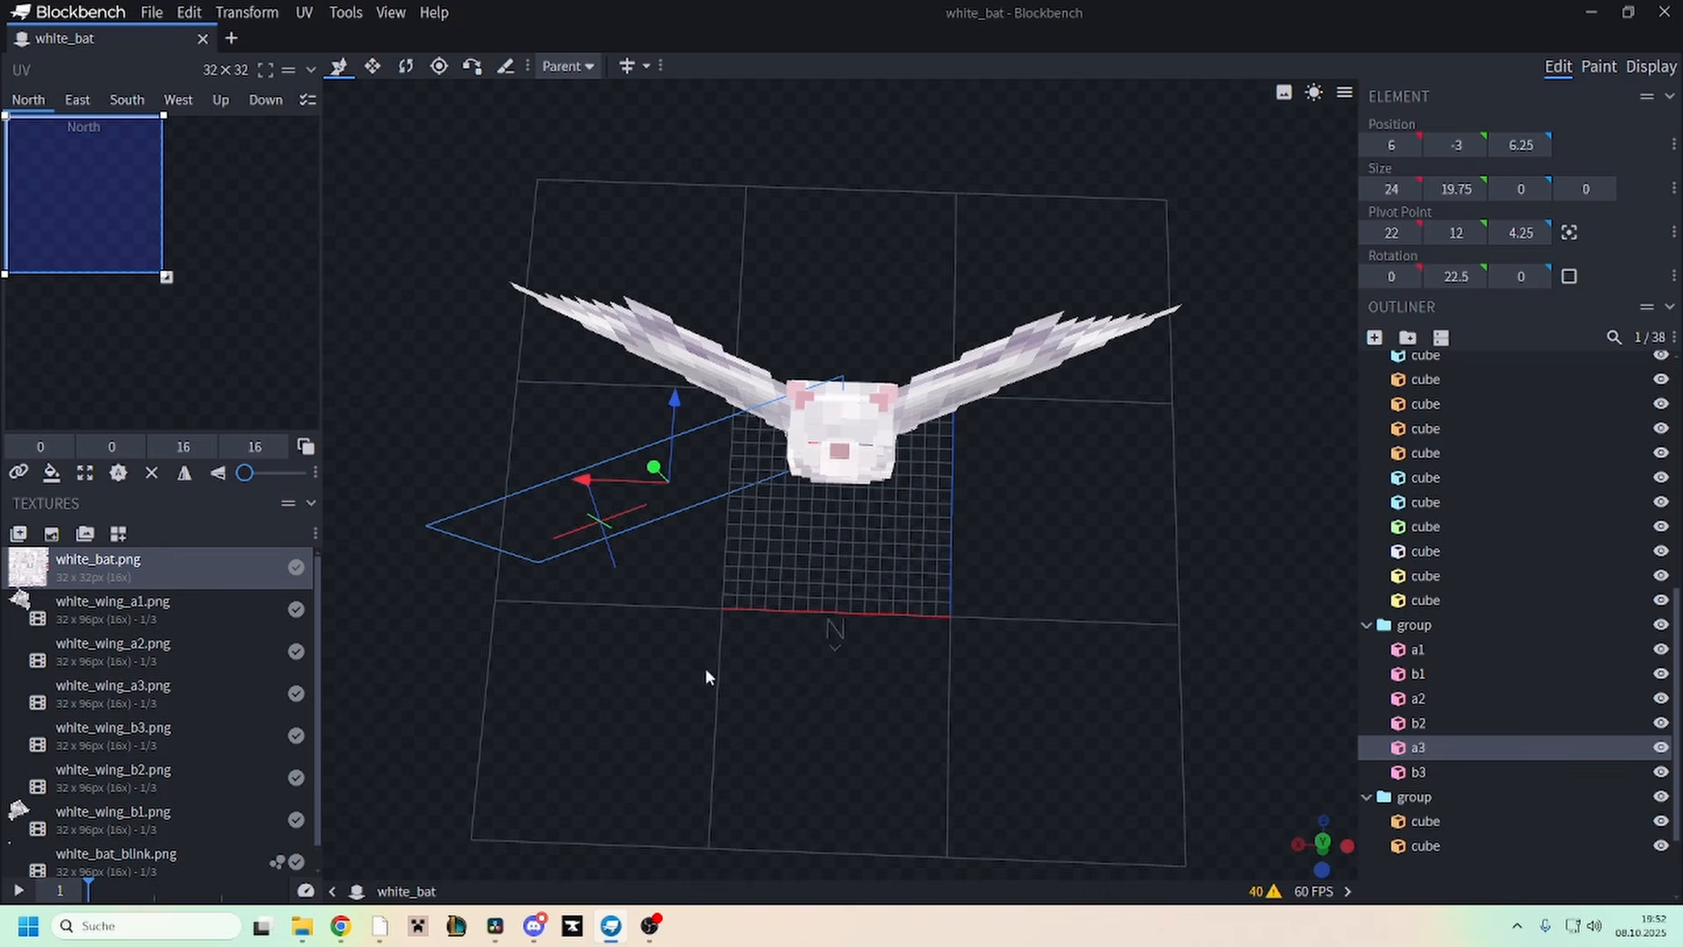
# Step through the three wing-flap frames on the finished bat and inspect the model worn on the player figure's head.
pyautogui.moveTo(709, 675); pyautogui.dragTo(357, 780)
pyautogui.moveTo(100, 878)
pyautogui.mouseDown()
pyautogui.moveTo(200, 884)
pyautogui.moveTo(88, 888)
pyautogui.mouseUp()
pyautogui.scroll(-1, 158, 702)
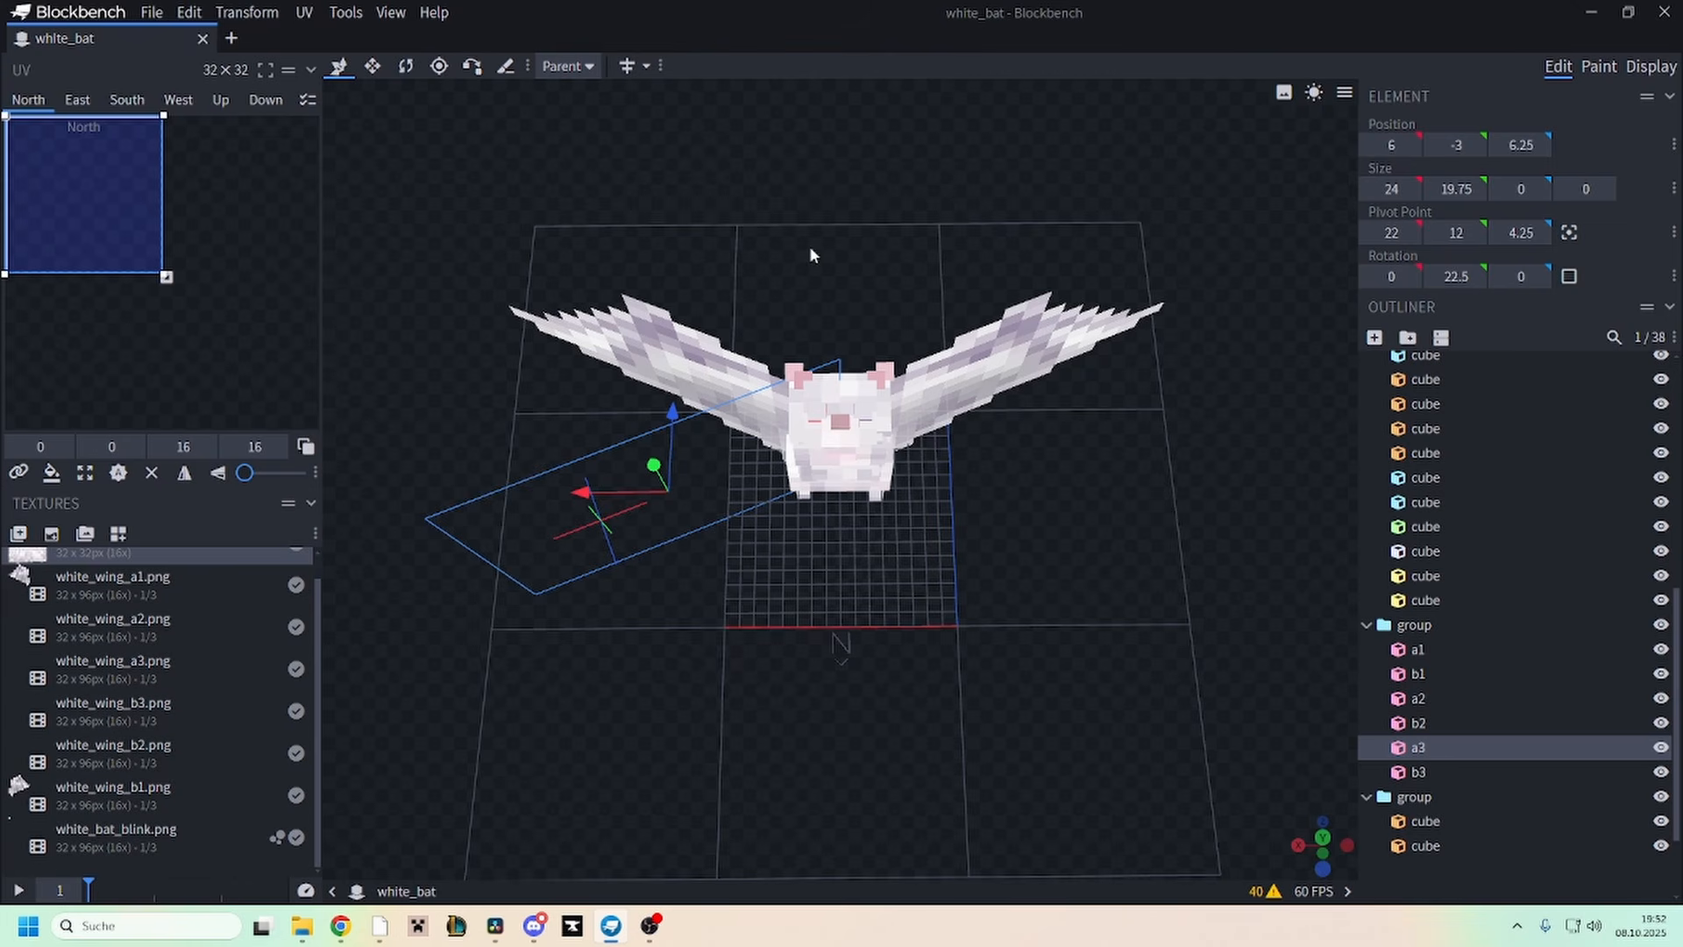
pyautogui.moveTo(809, 249); pyautogui.dragTo(820, 307)
pyautogui.click(153, 887)
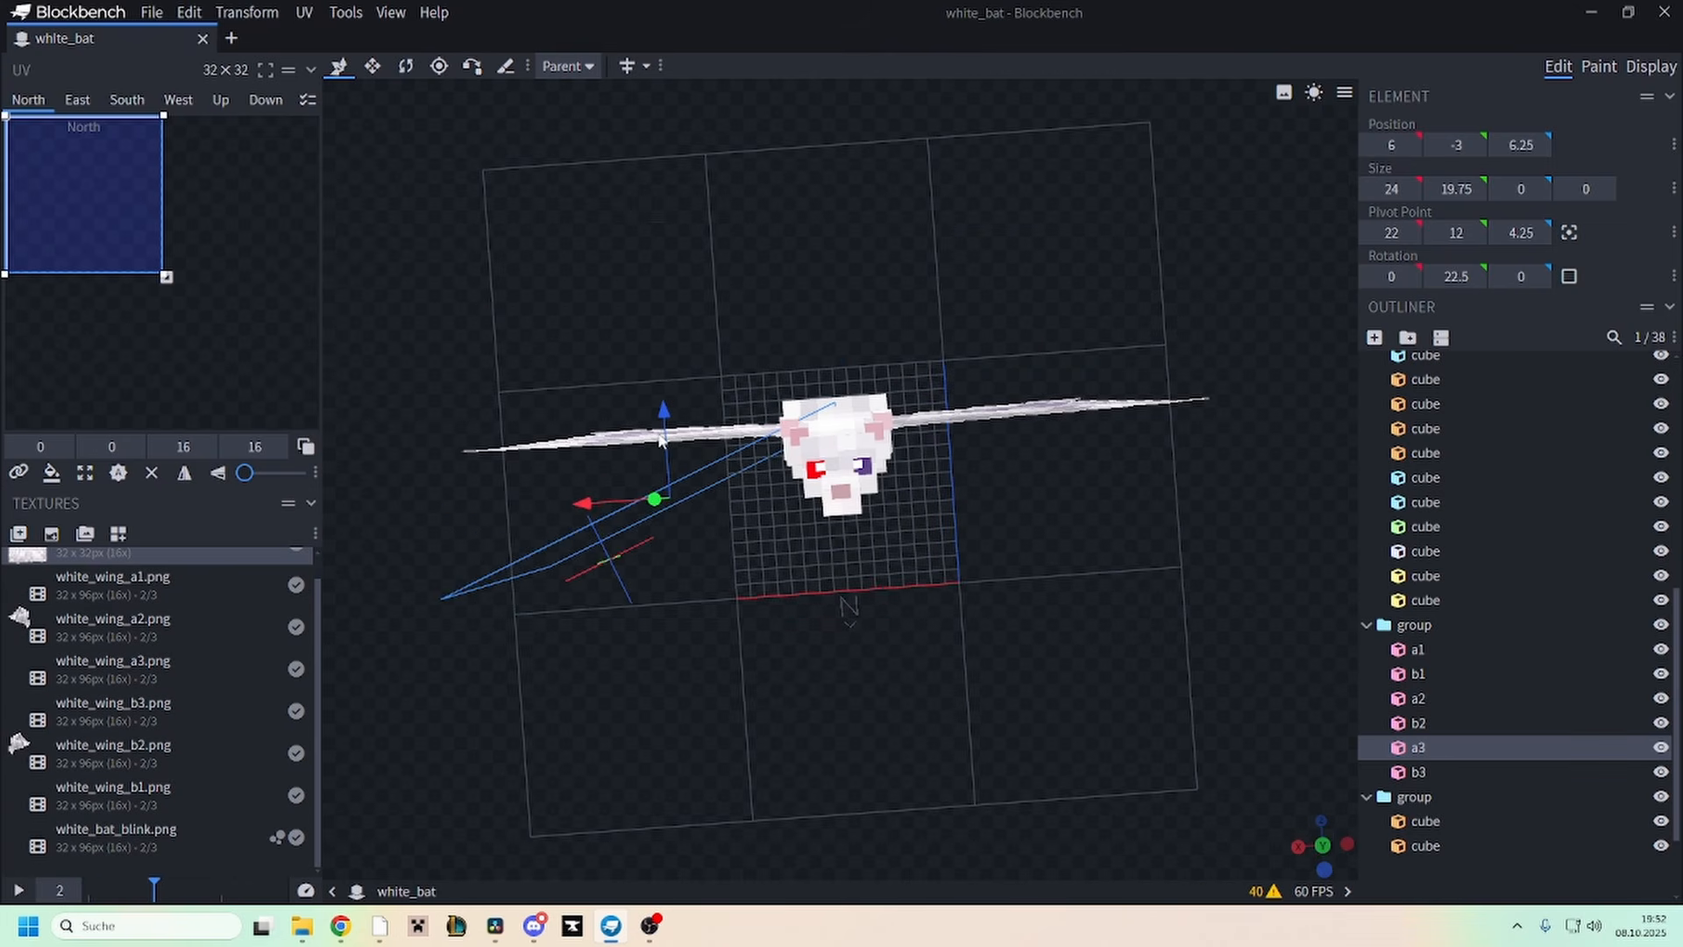
pyautogui.click(221, 888)
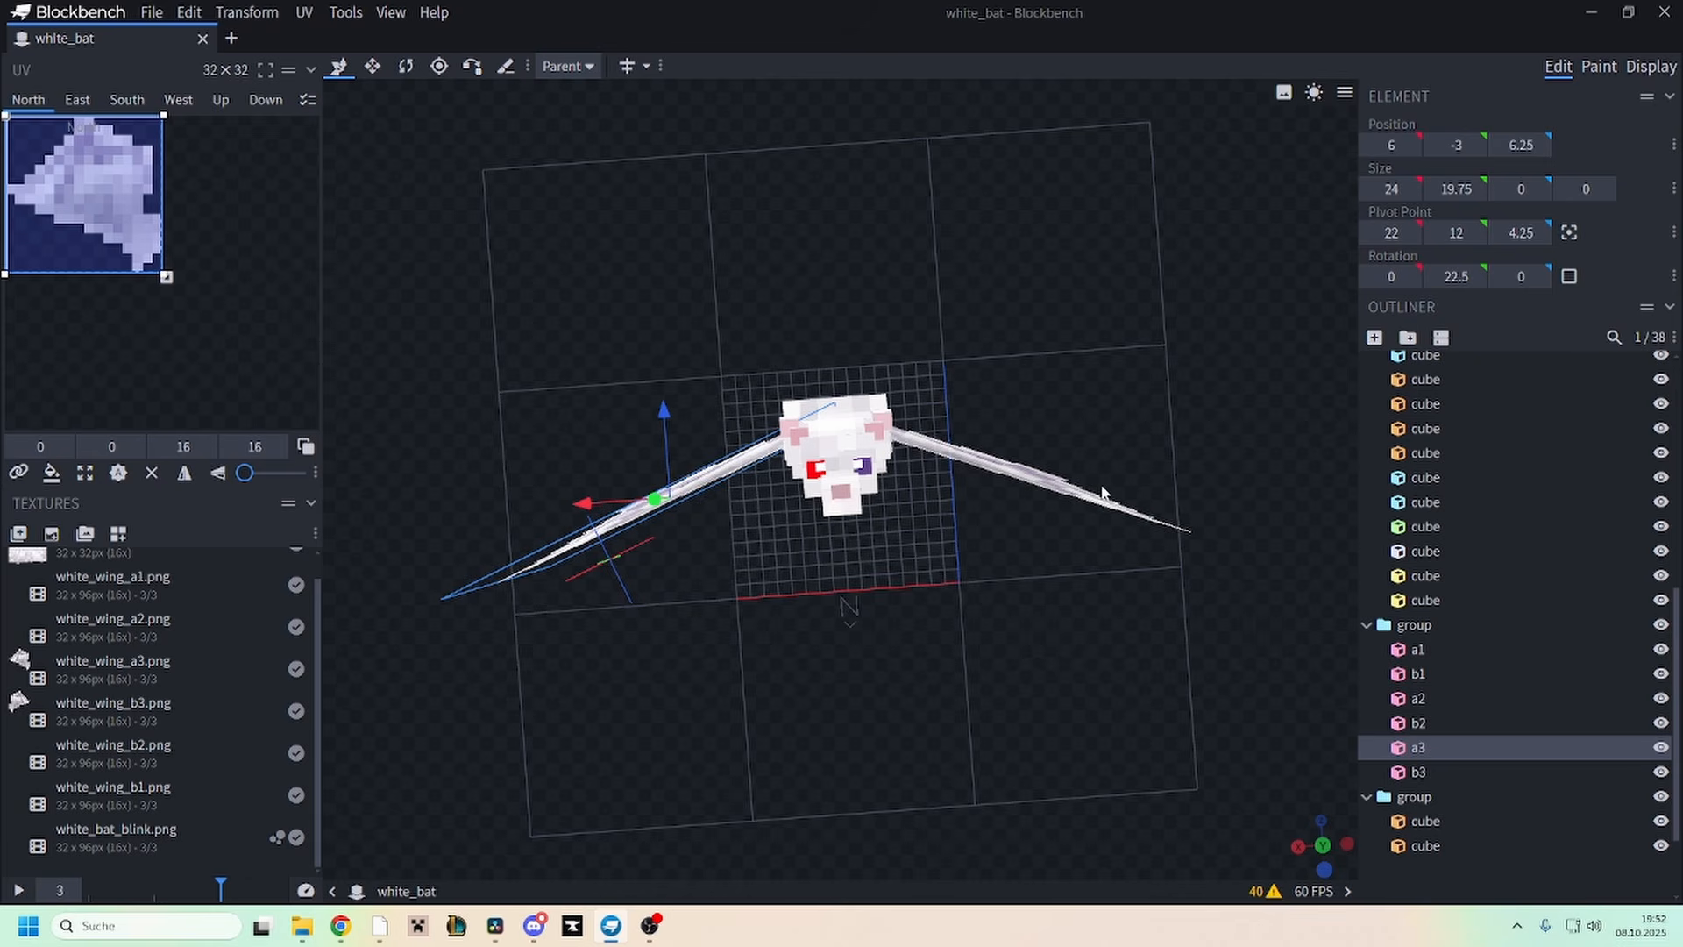
pyautogui.click(1651, 66)
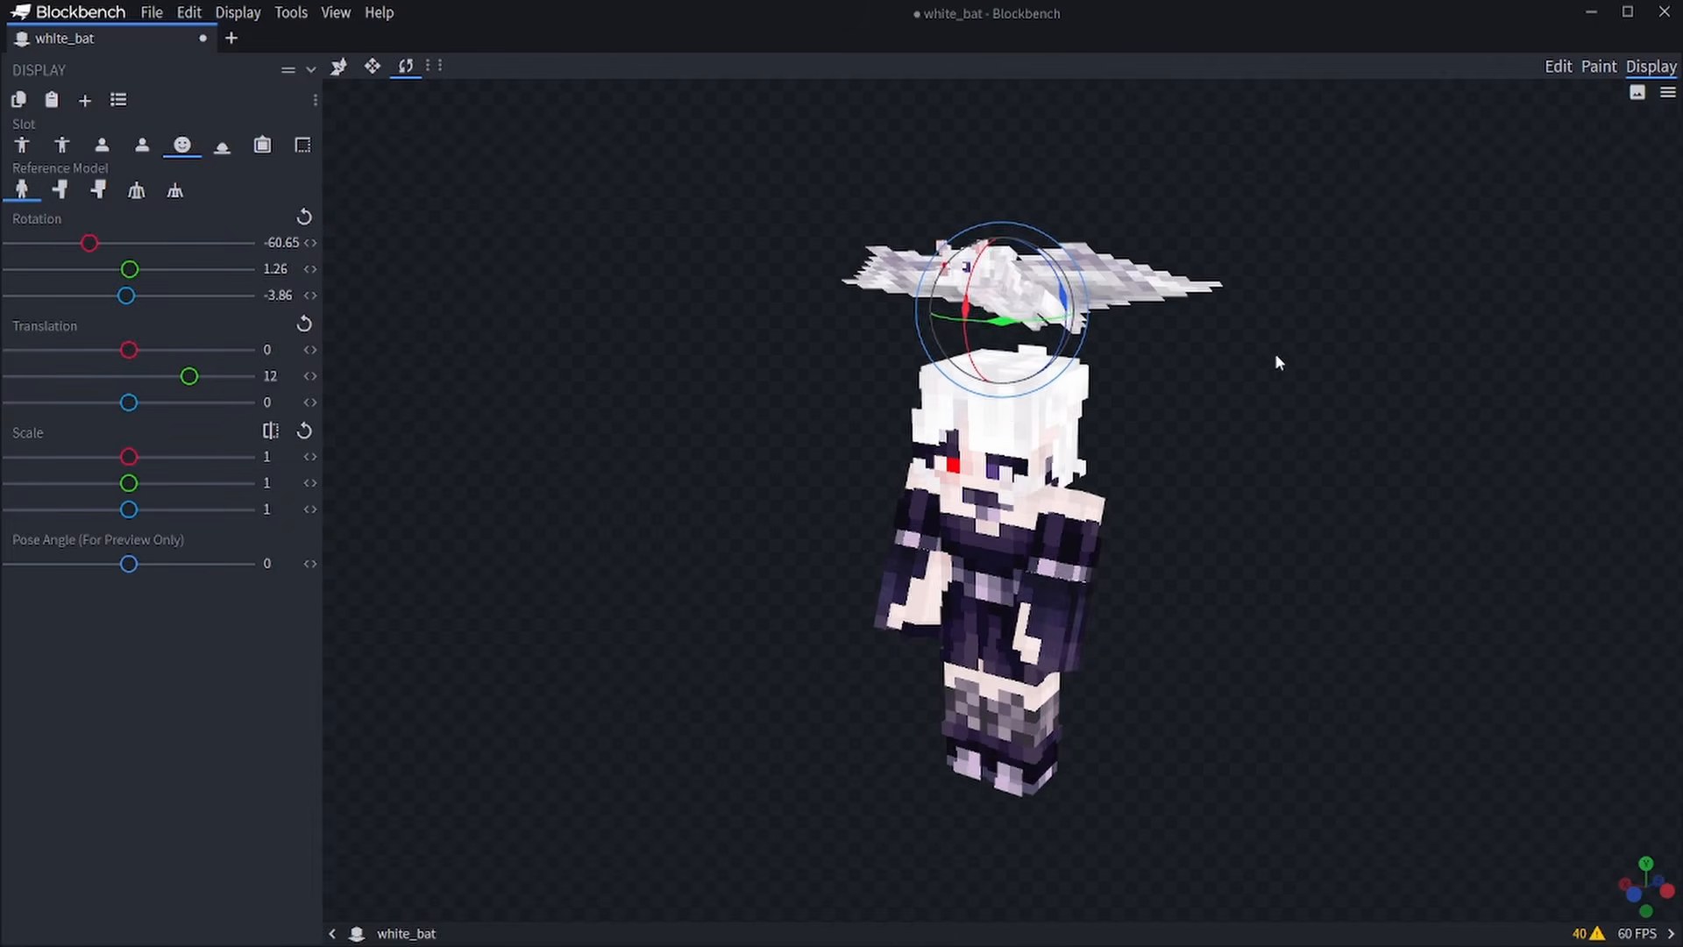
pyautogui.moveTo(1393, 363); pyautogui.dragTo(1448, 289)
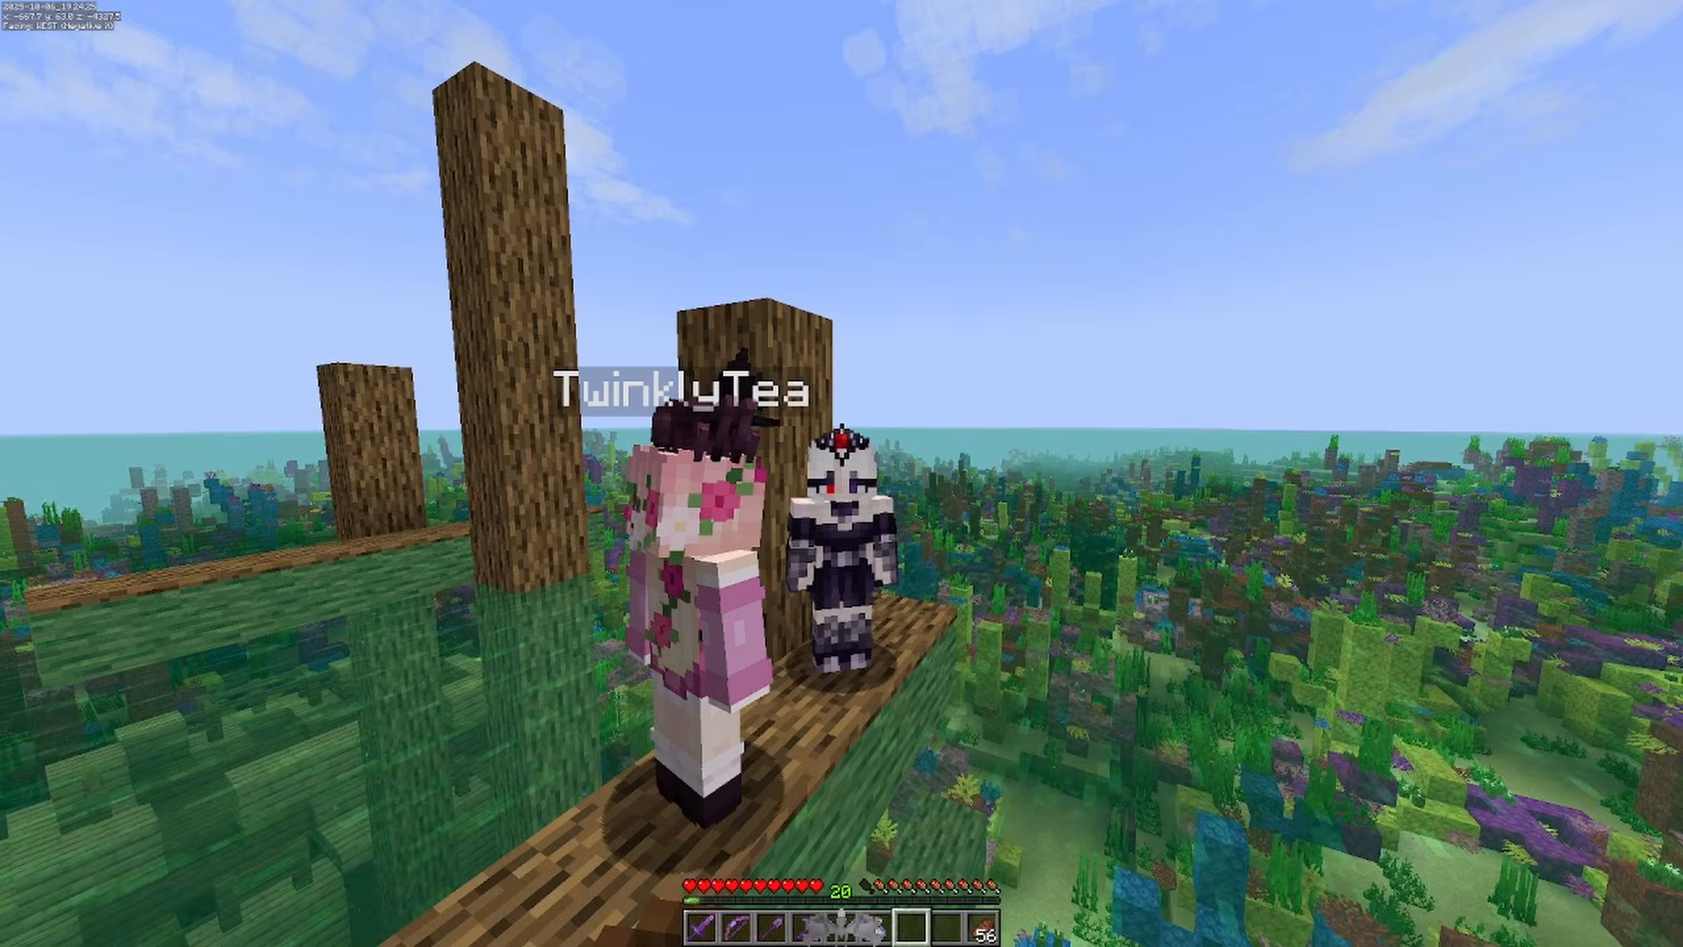
pyautogui.scroll(1, 842, 473)
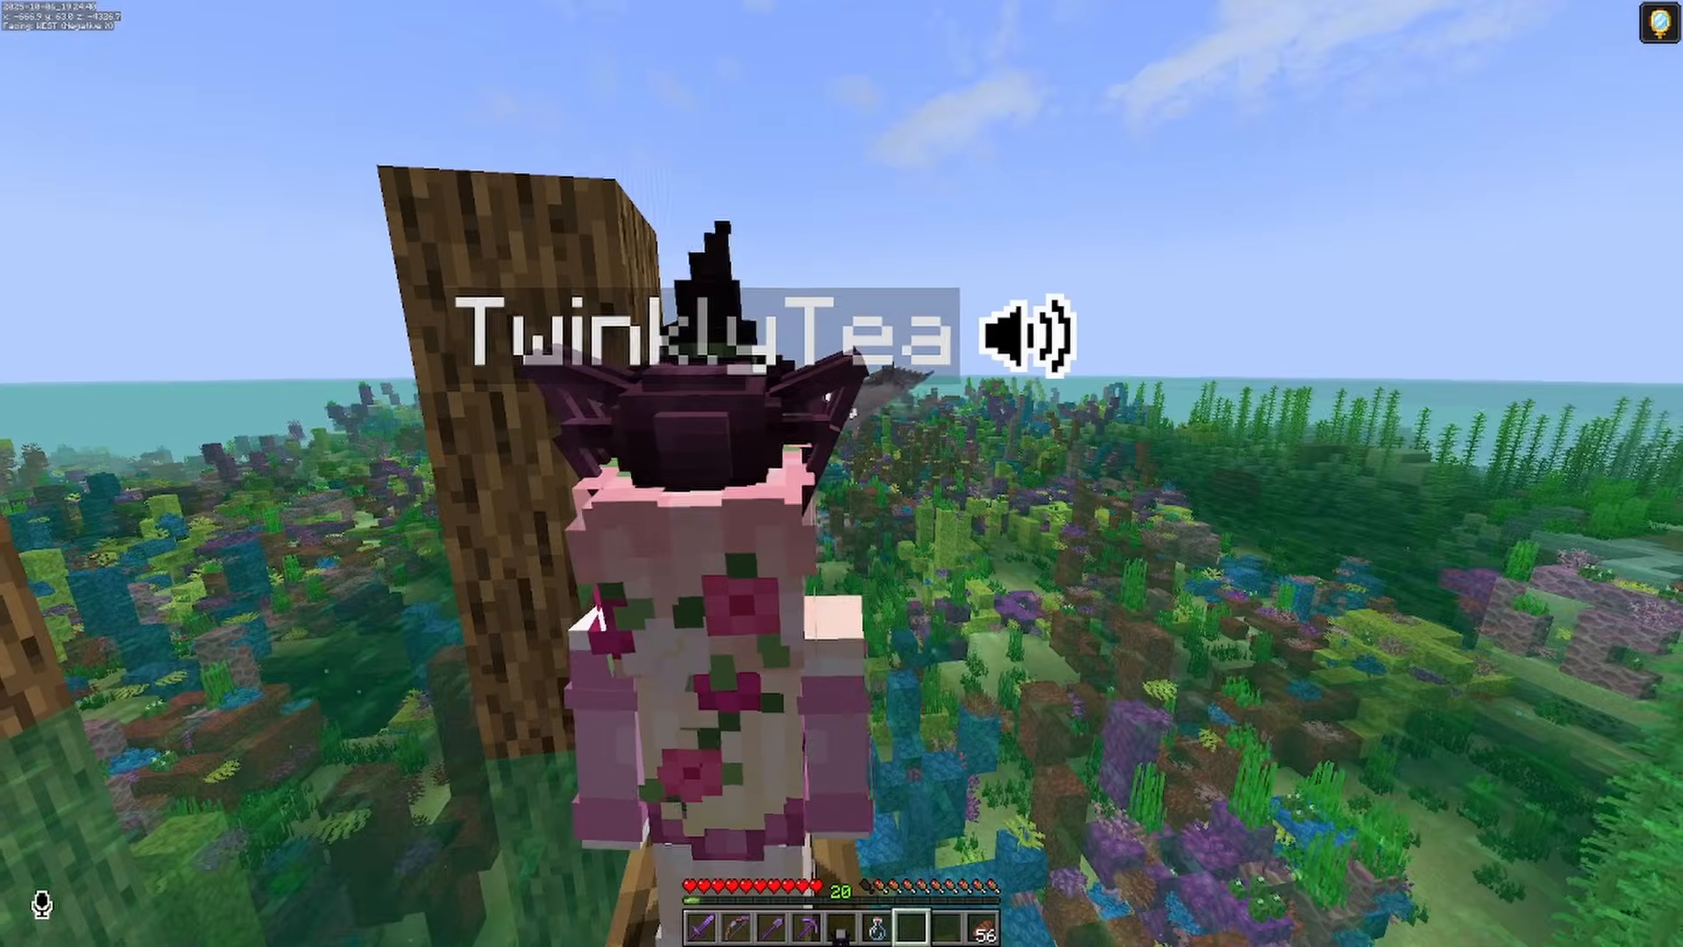
pyautogui.press('shift')
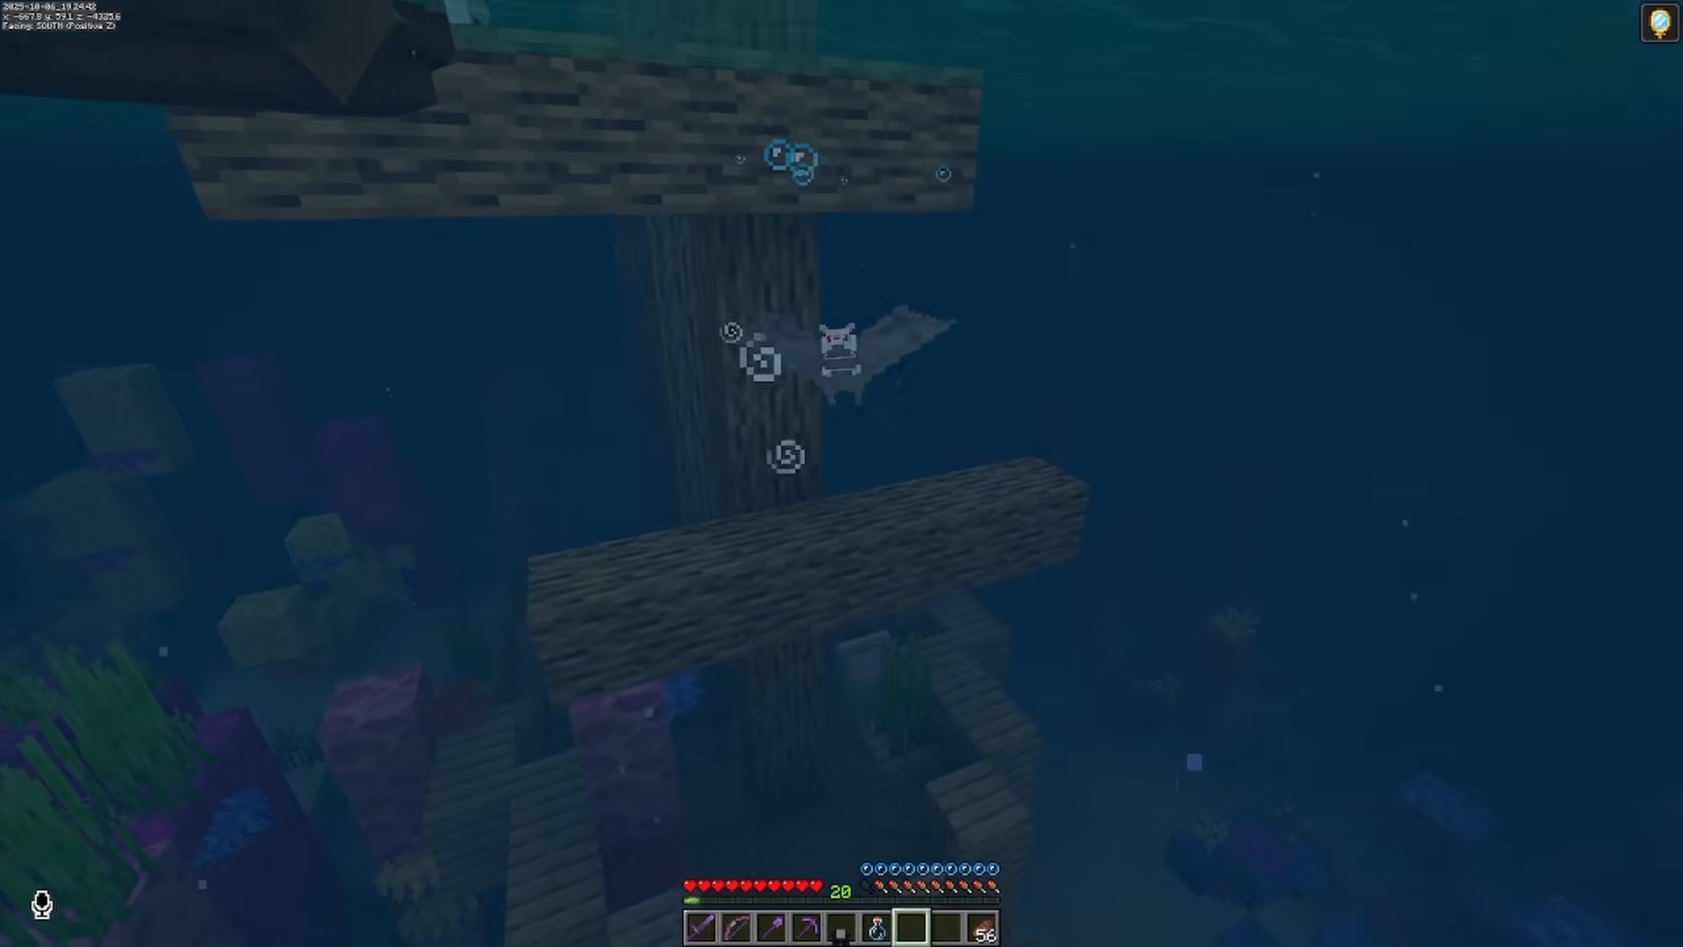
pyautogui.press('space')
pyautogui.press('space')
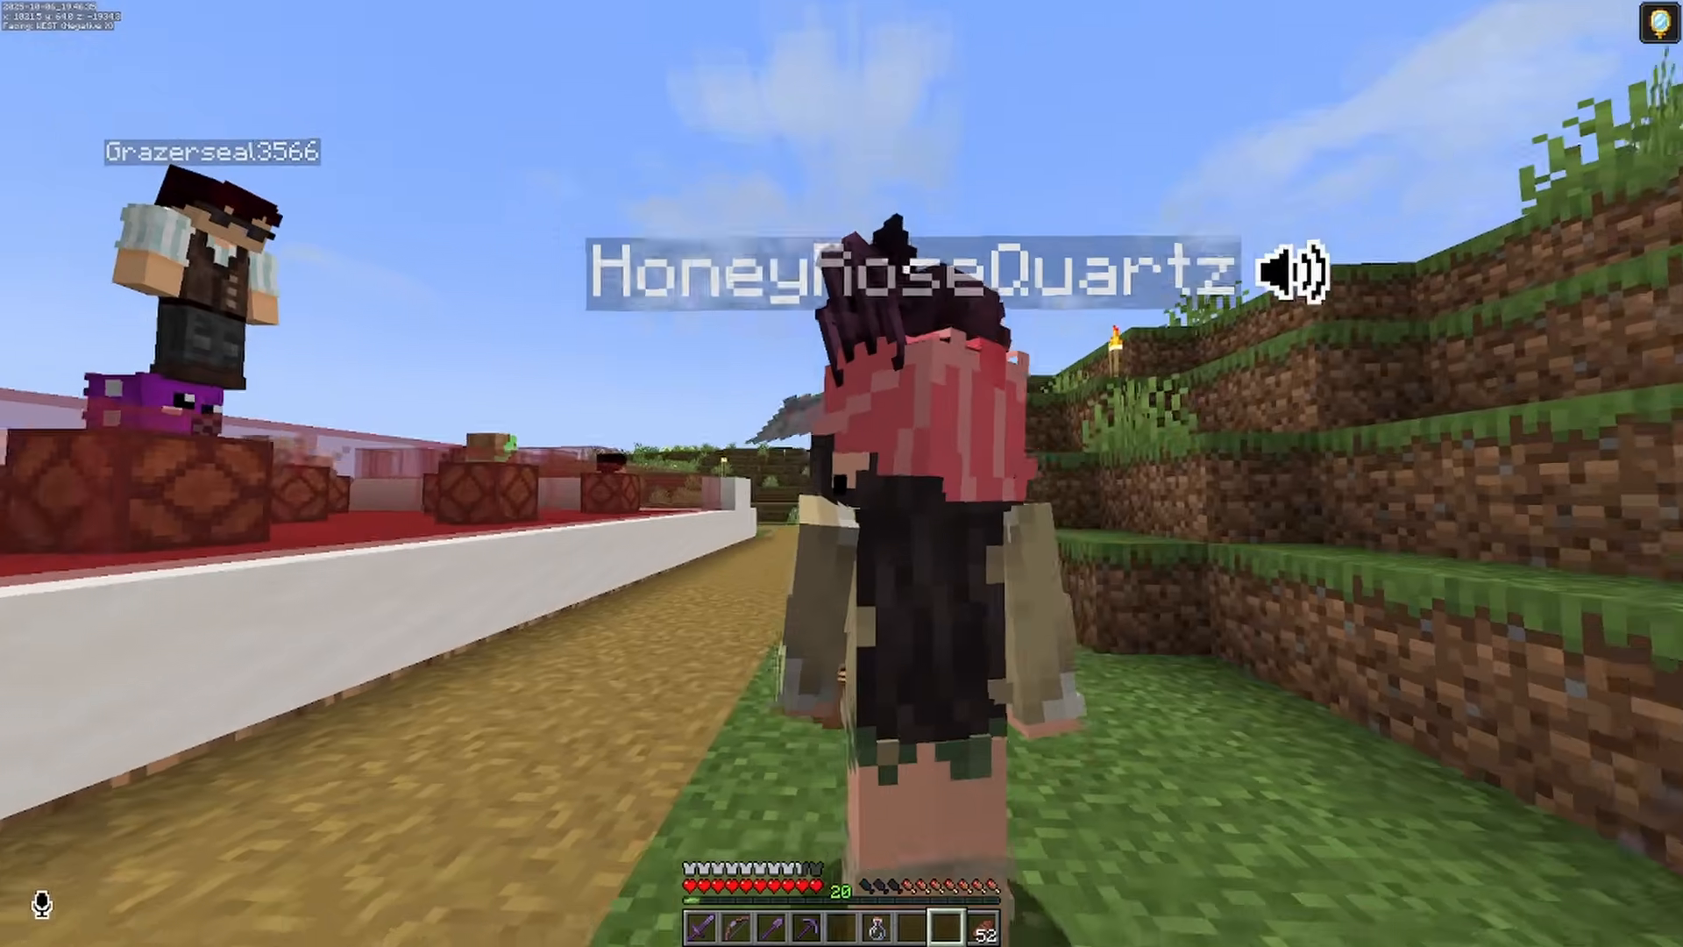
pyautogui.press('w')
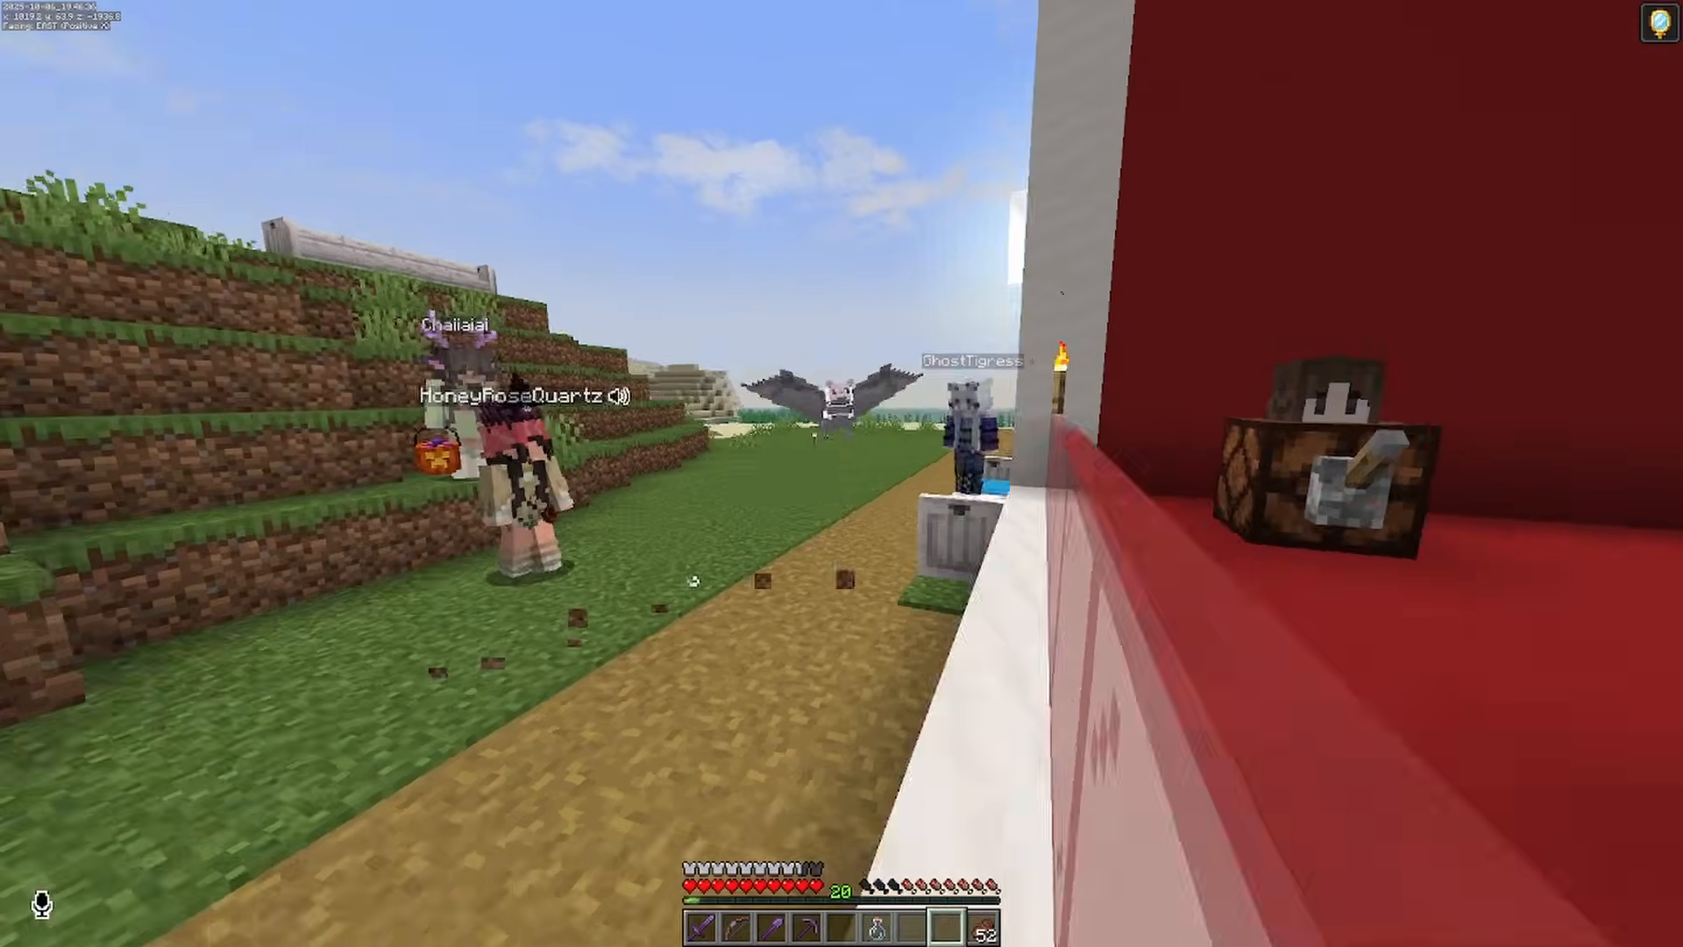
pyautogui.press('w')
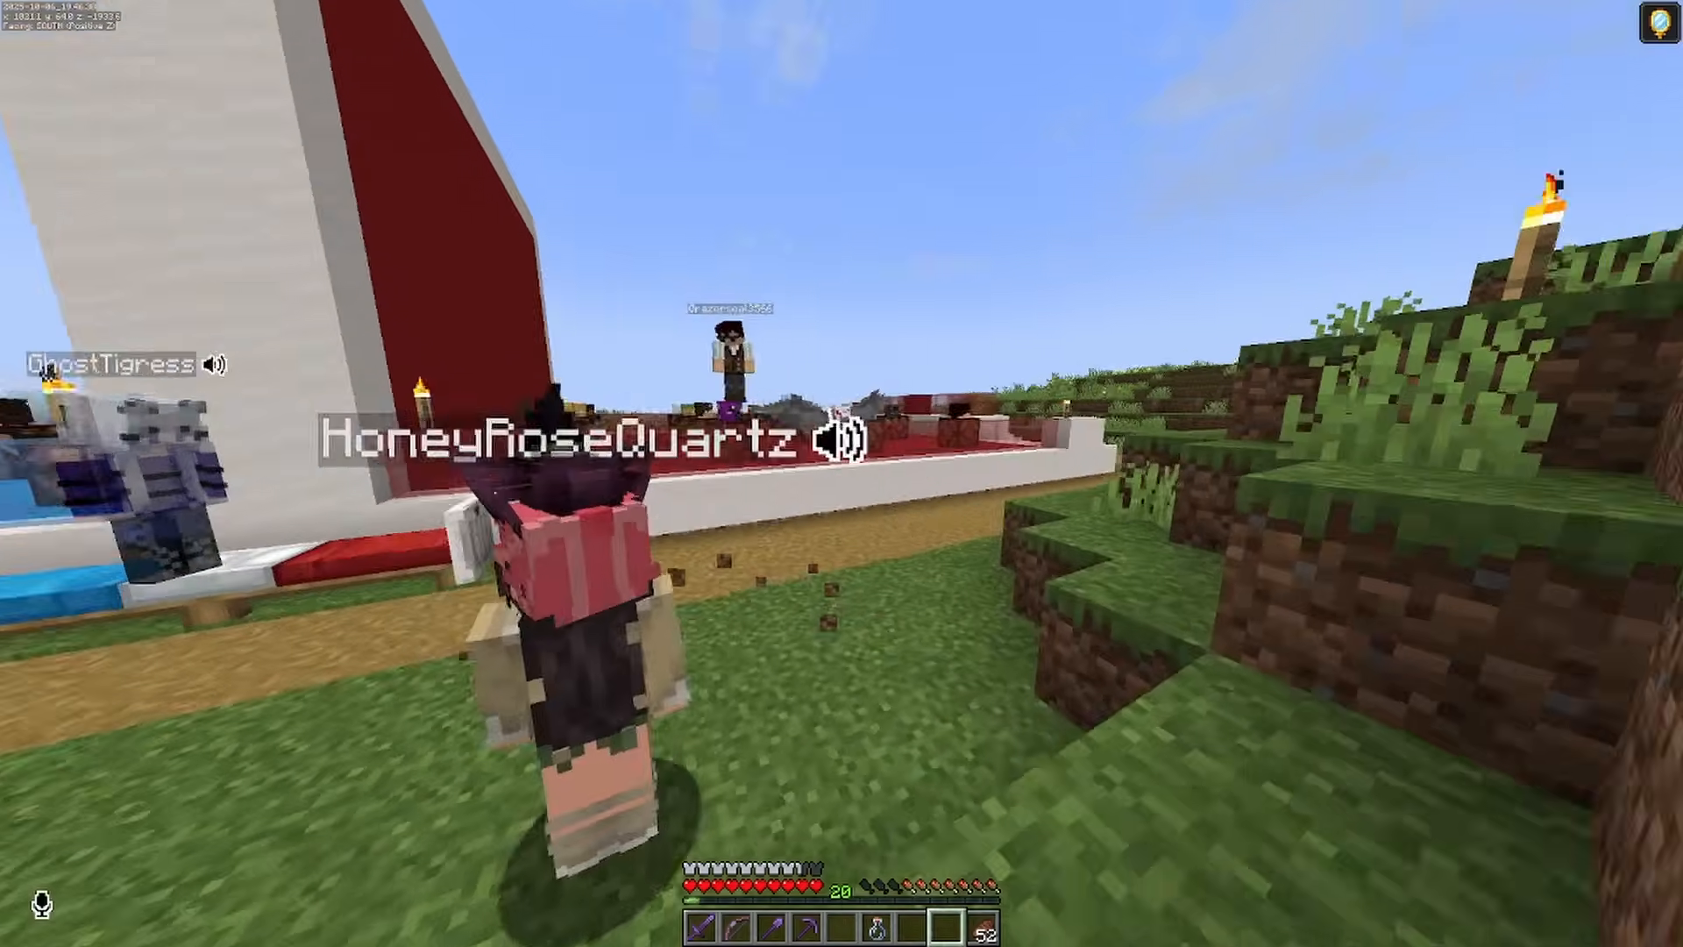
pyautogui.press('d')
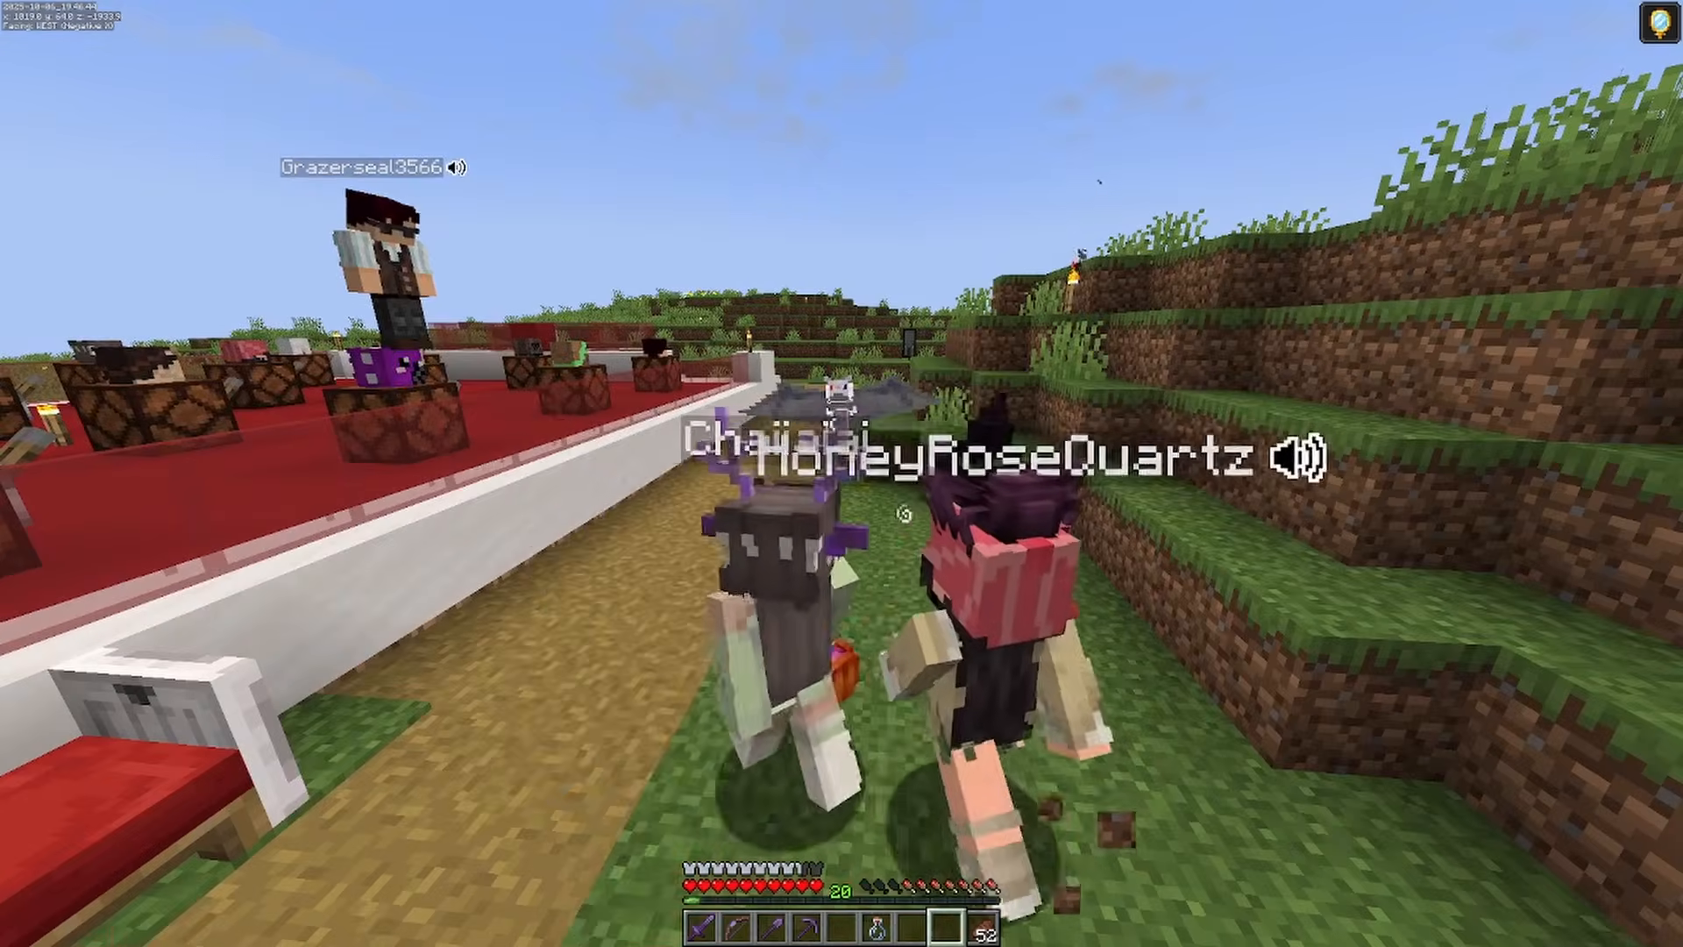
pyautogui.press('e')
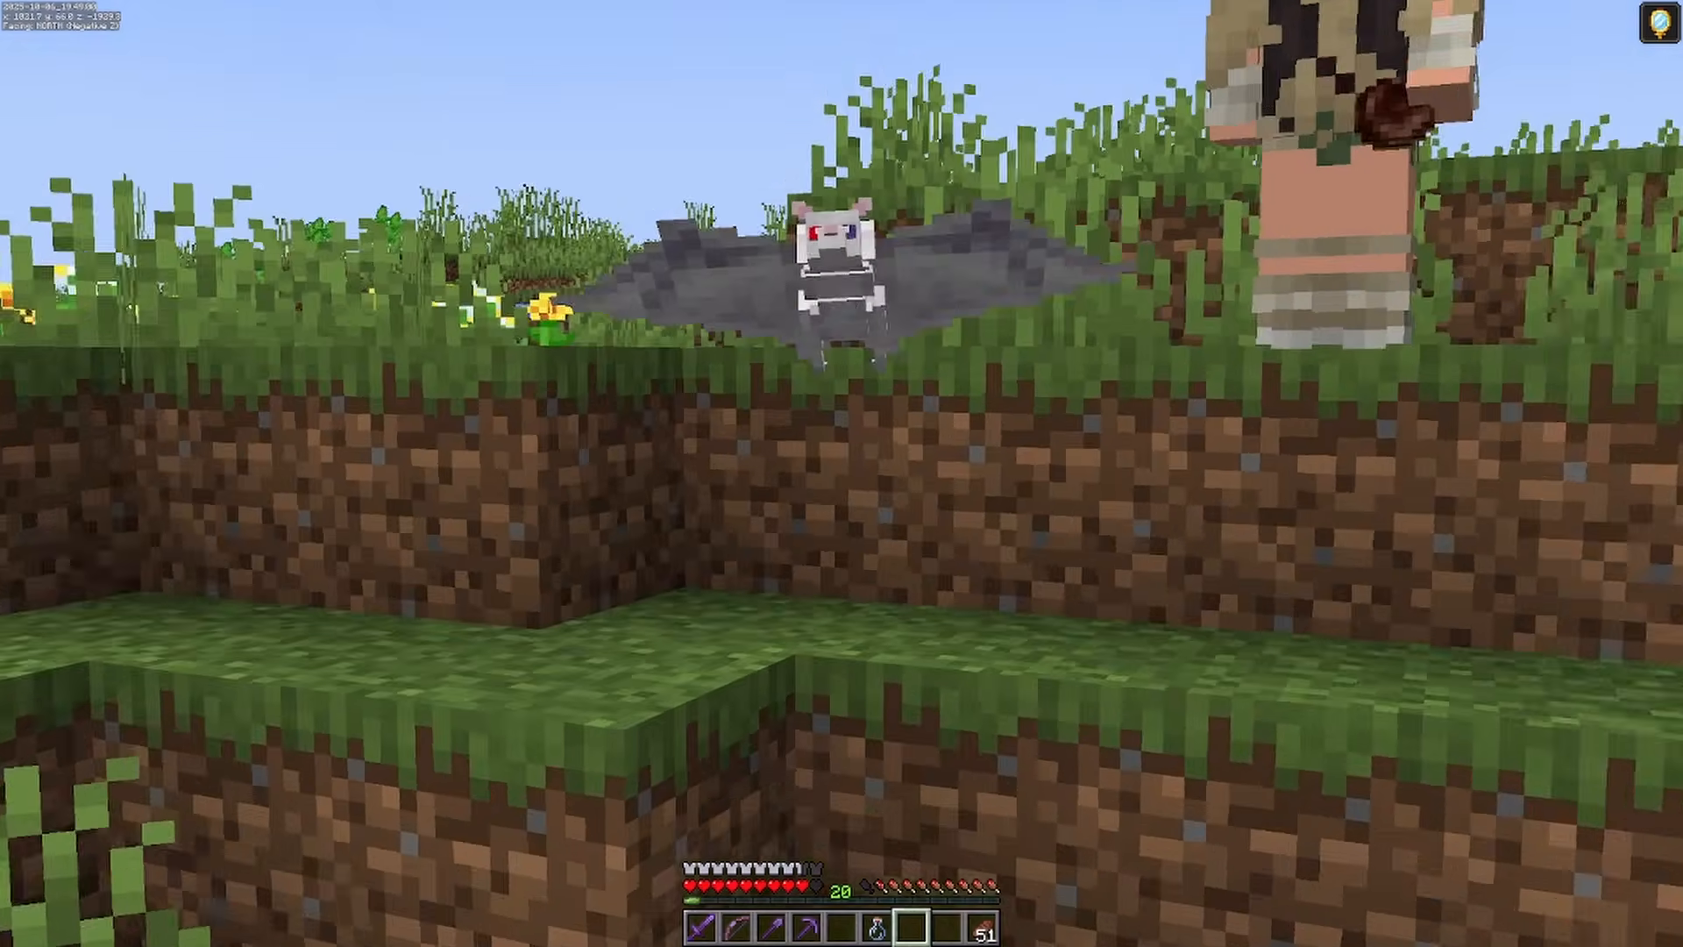
pyautogui.press('w')
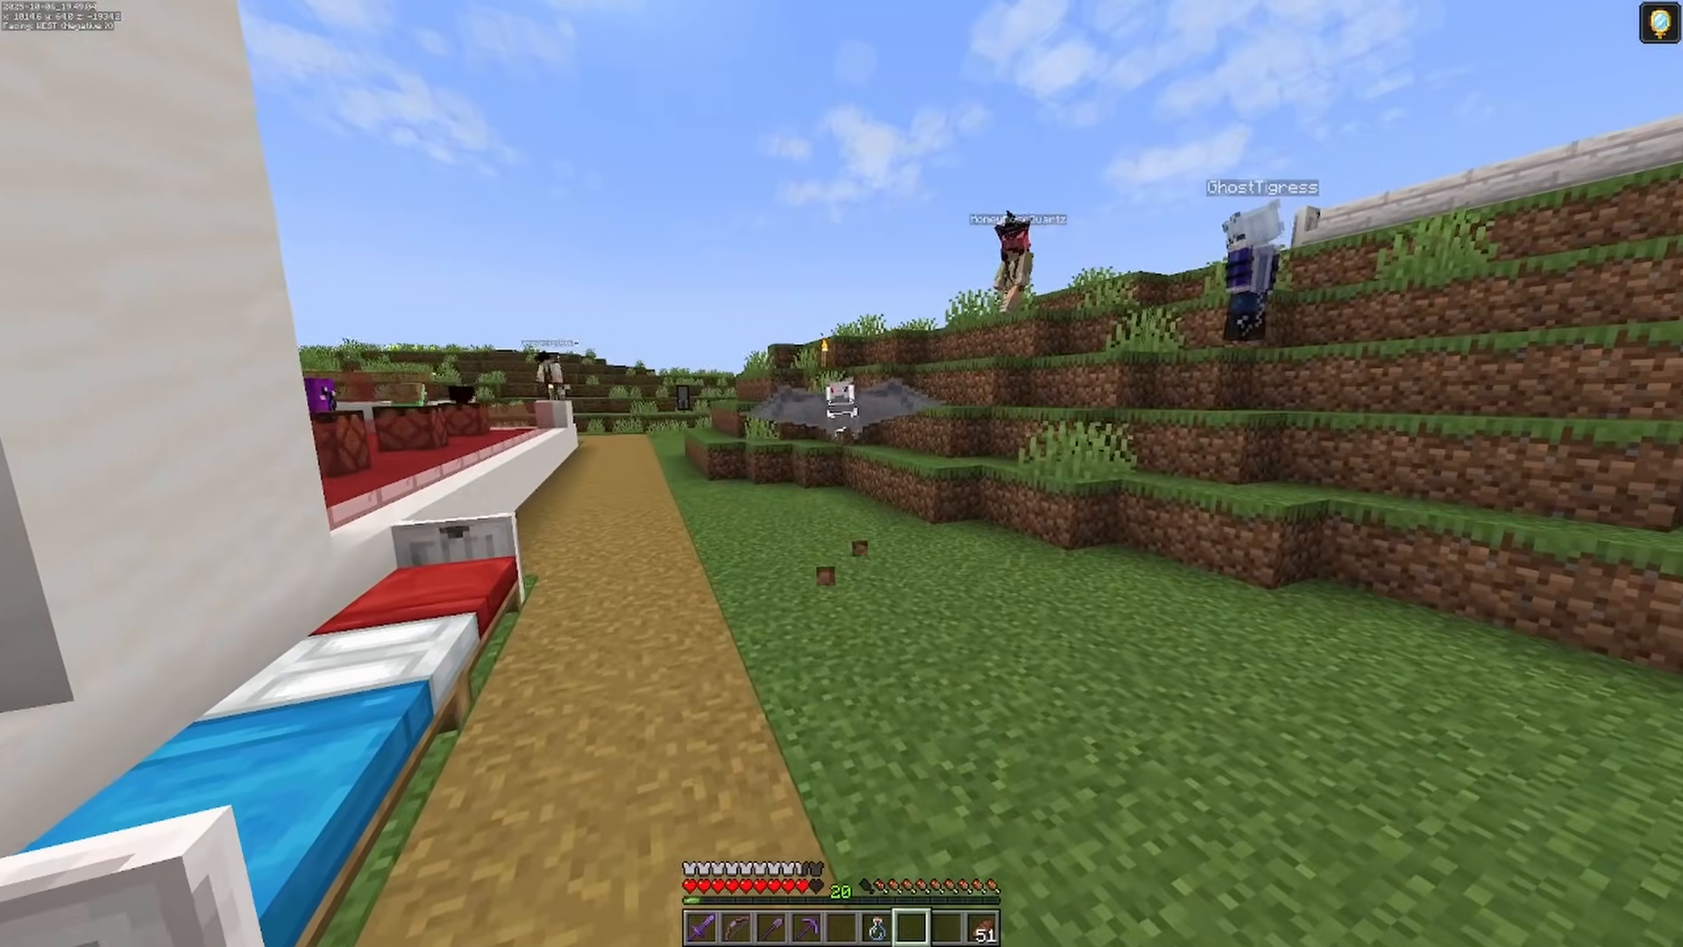
pyautogui.press('w')
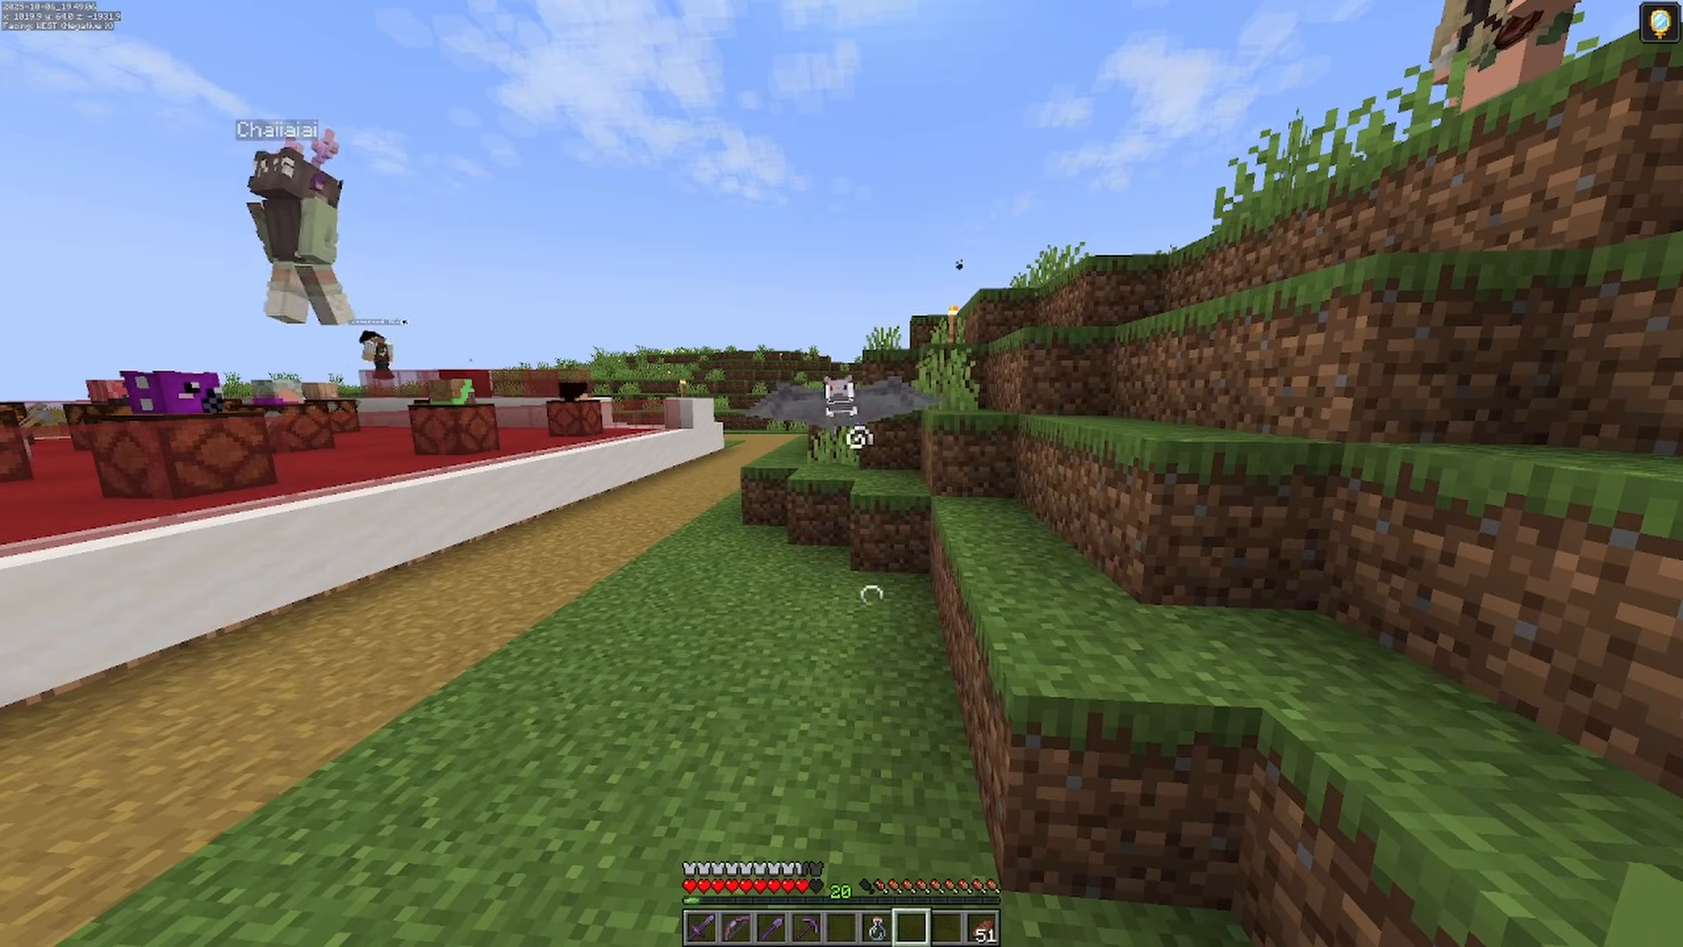
pyautogui.press('w')
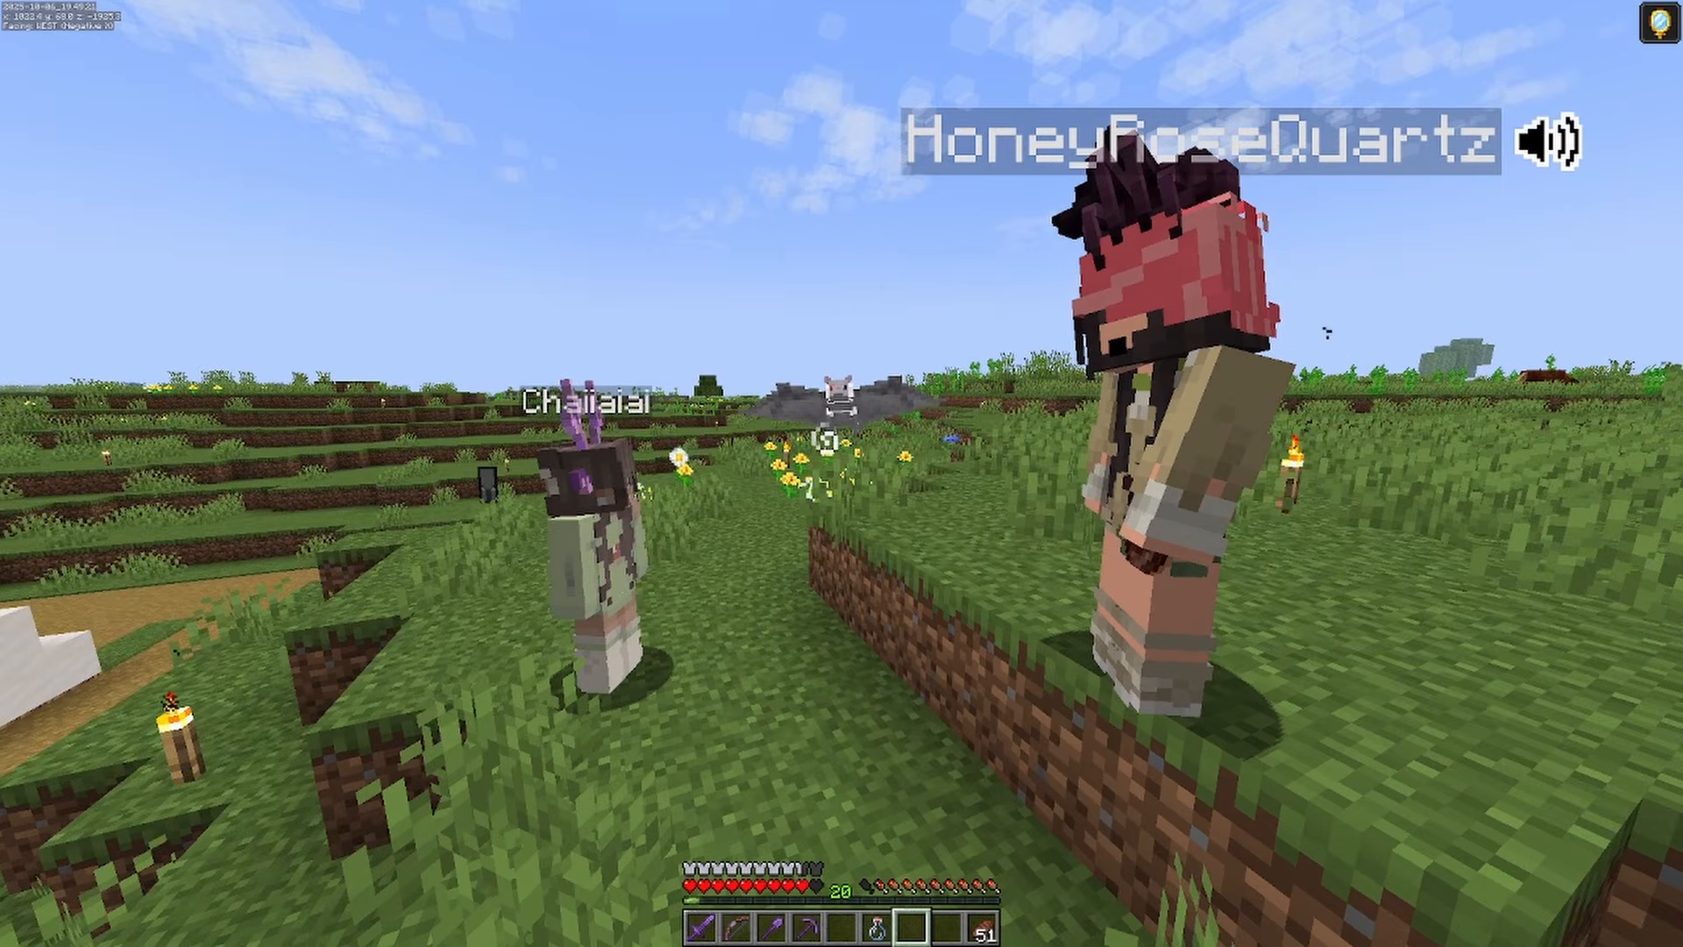
pyautogui.press('c')
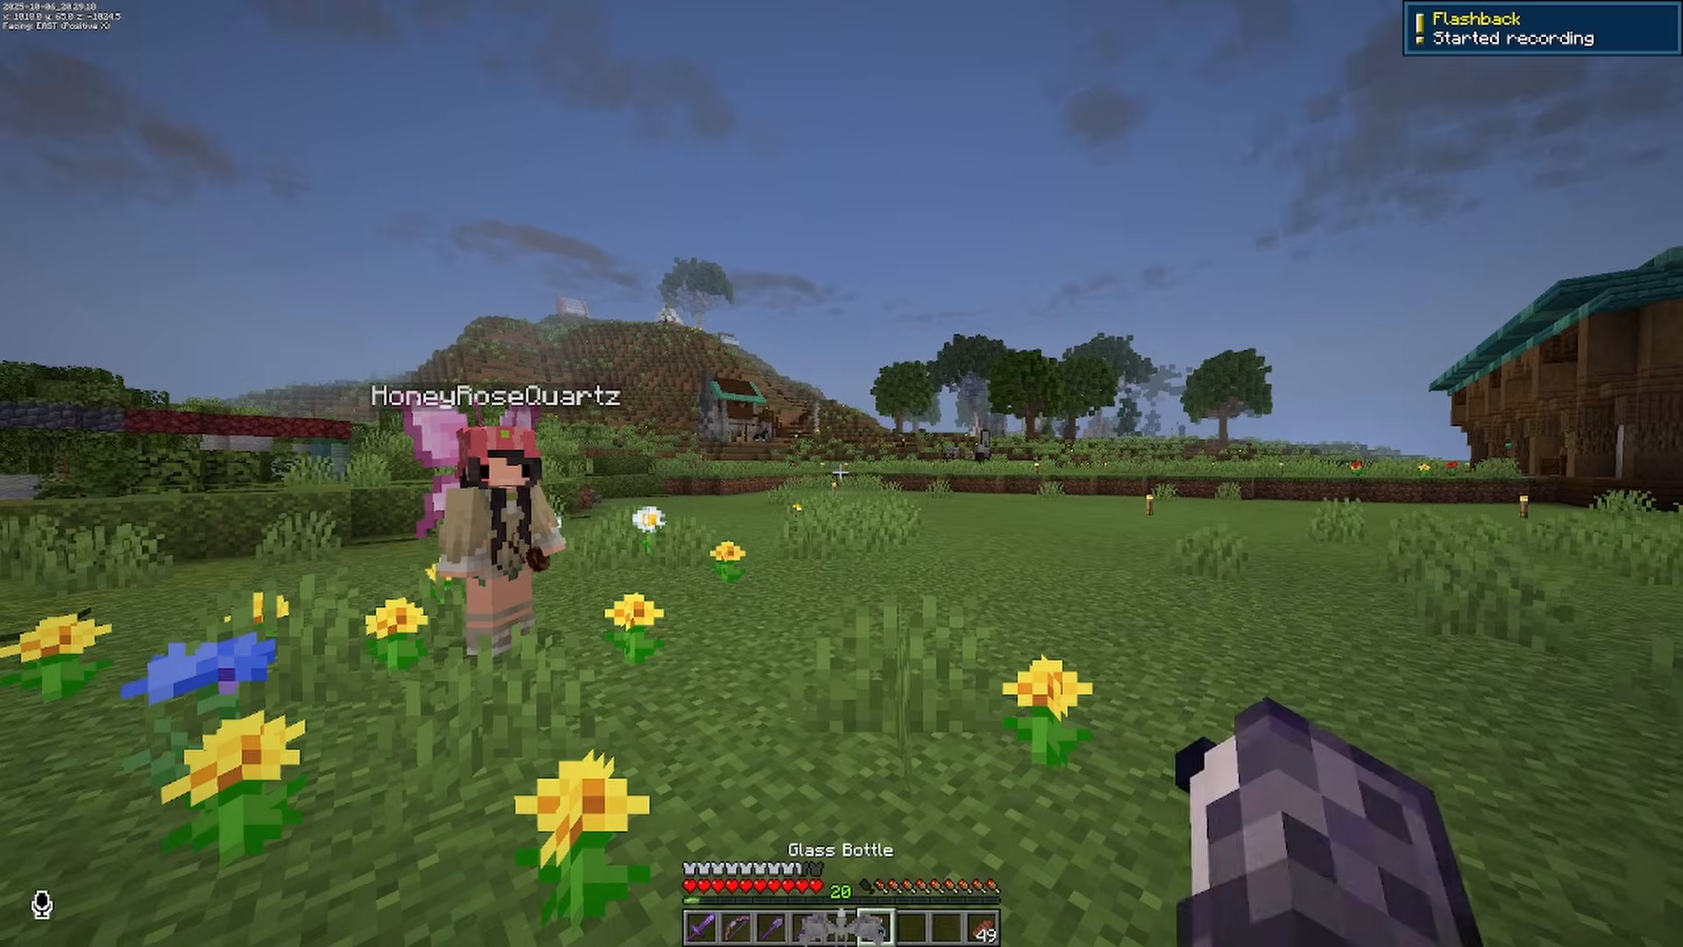
pyautogui.press('e')
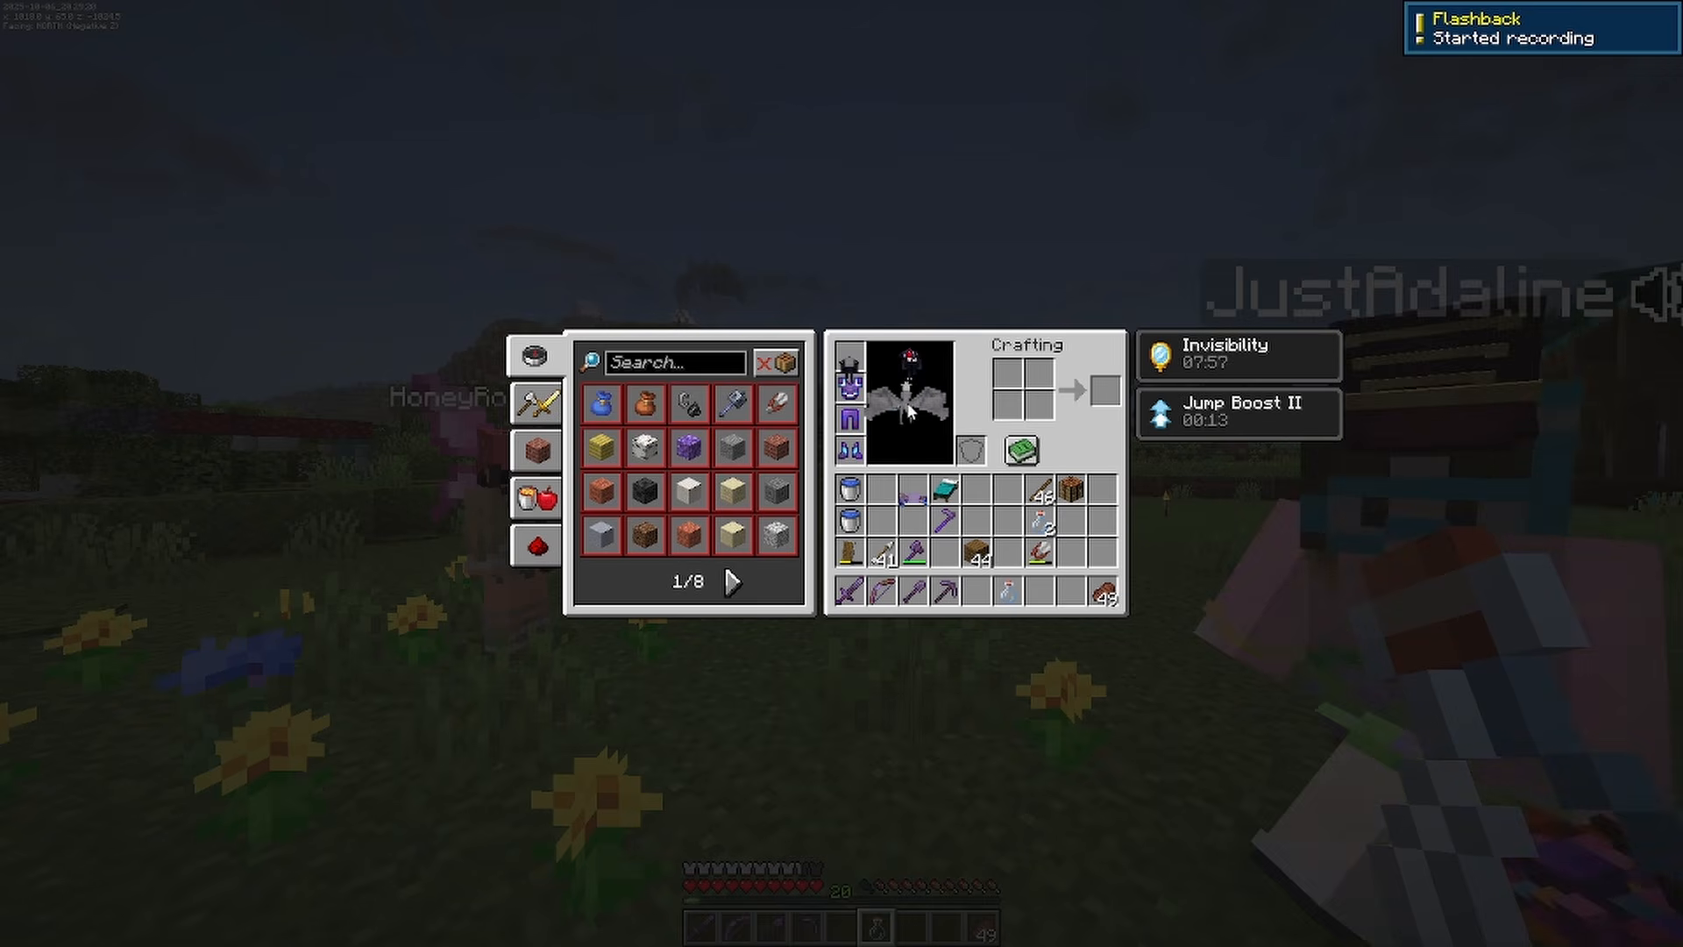
pyautogui.press('e')
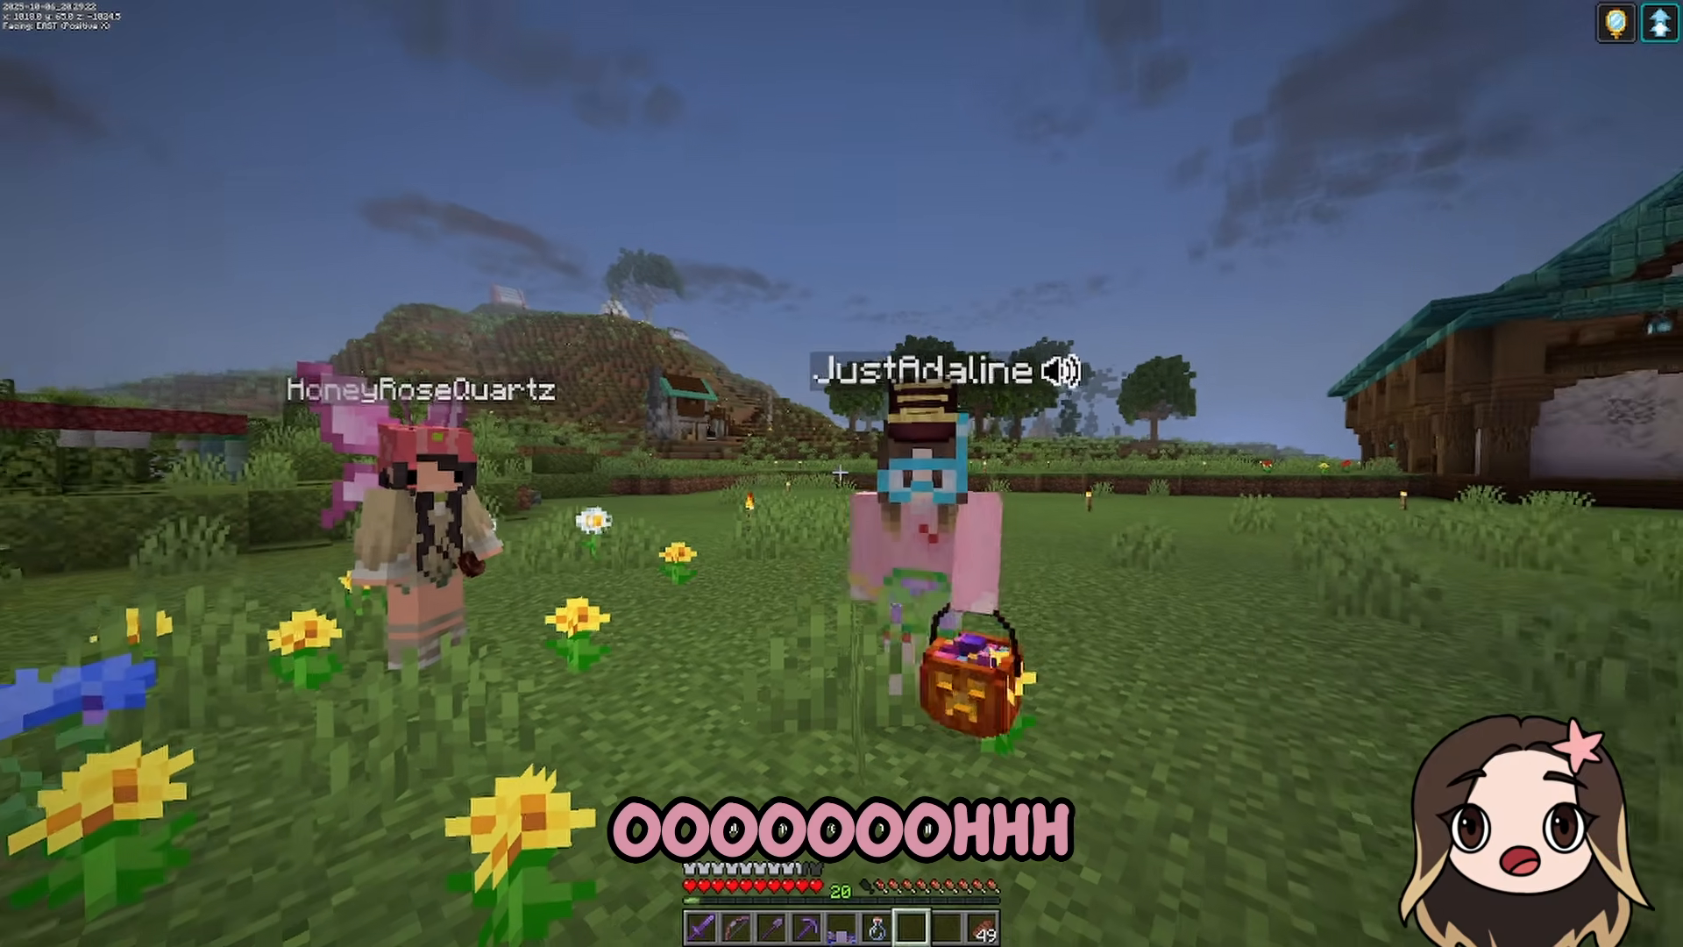
pyautogui.press('F5')
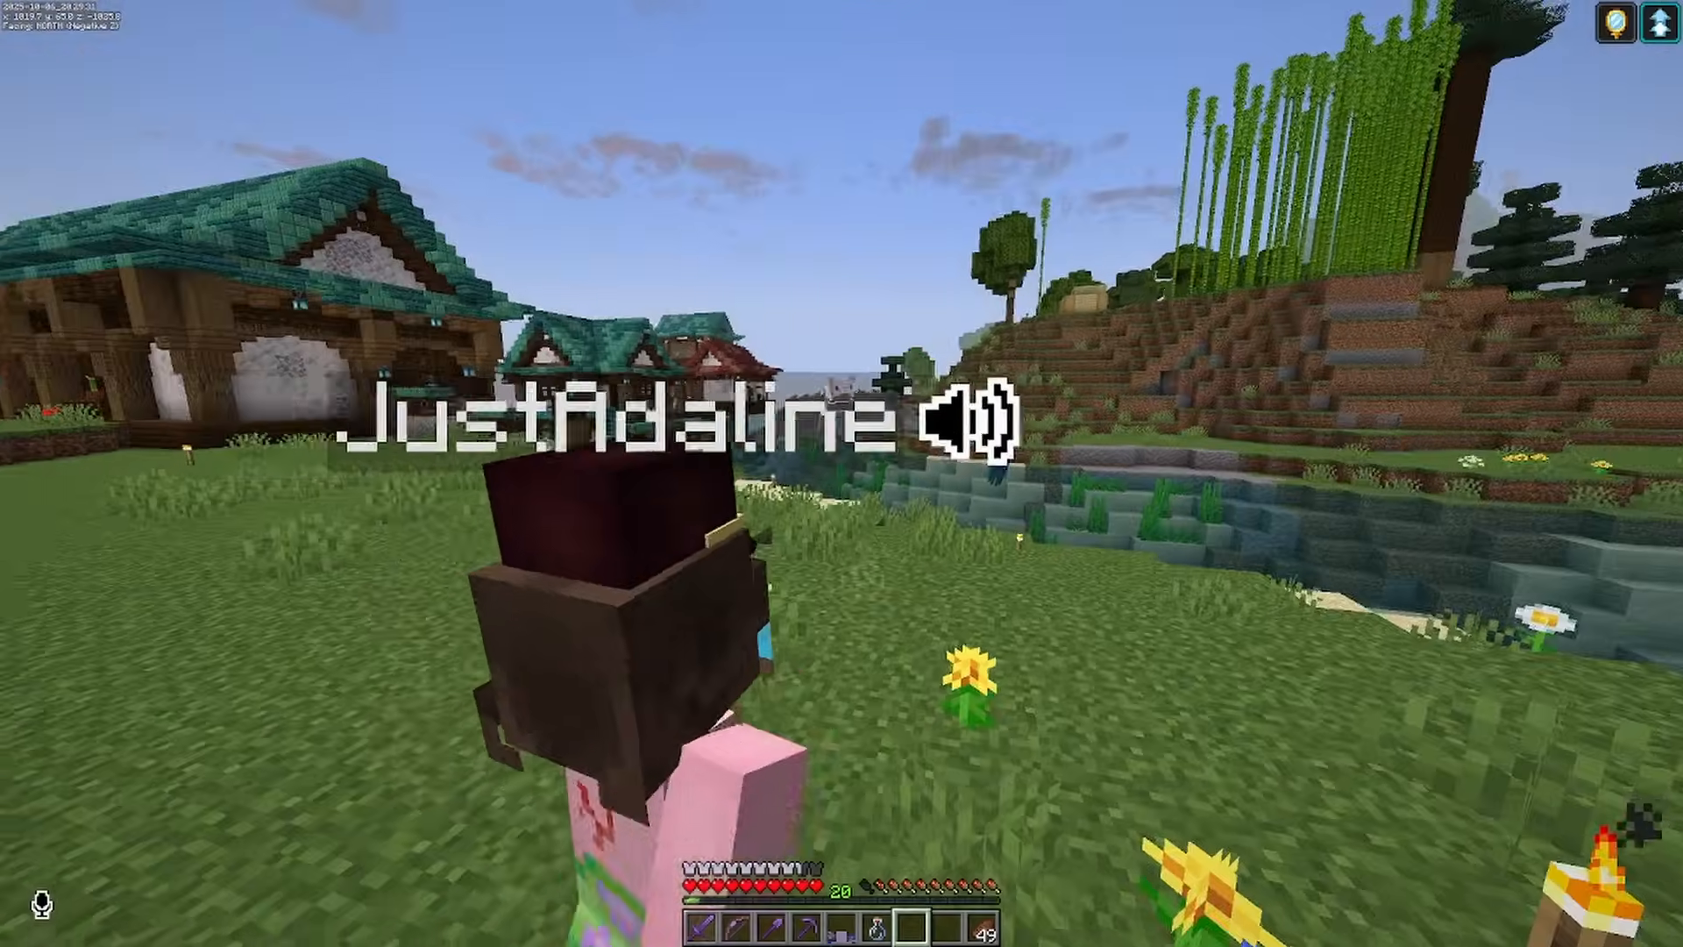
pyautogui.press('space')
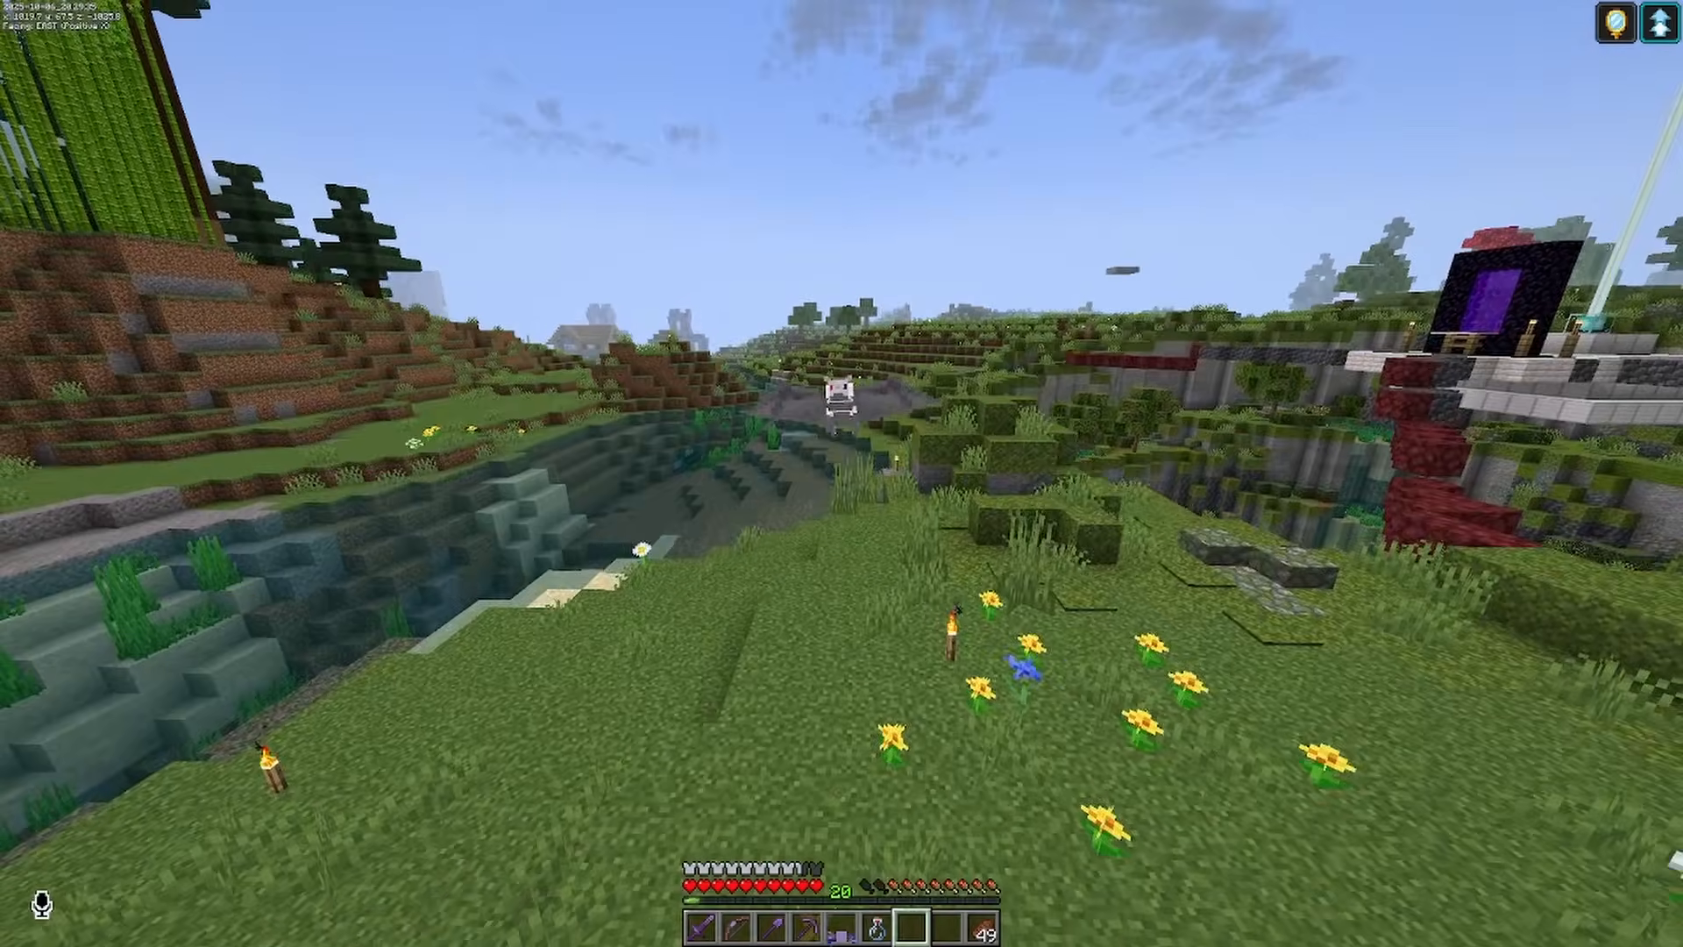
pyautogui.press('F5')
pyautogui.press('F5')
pyautogui.press('F5')
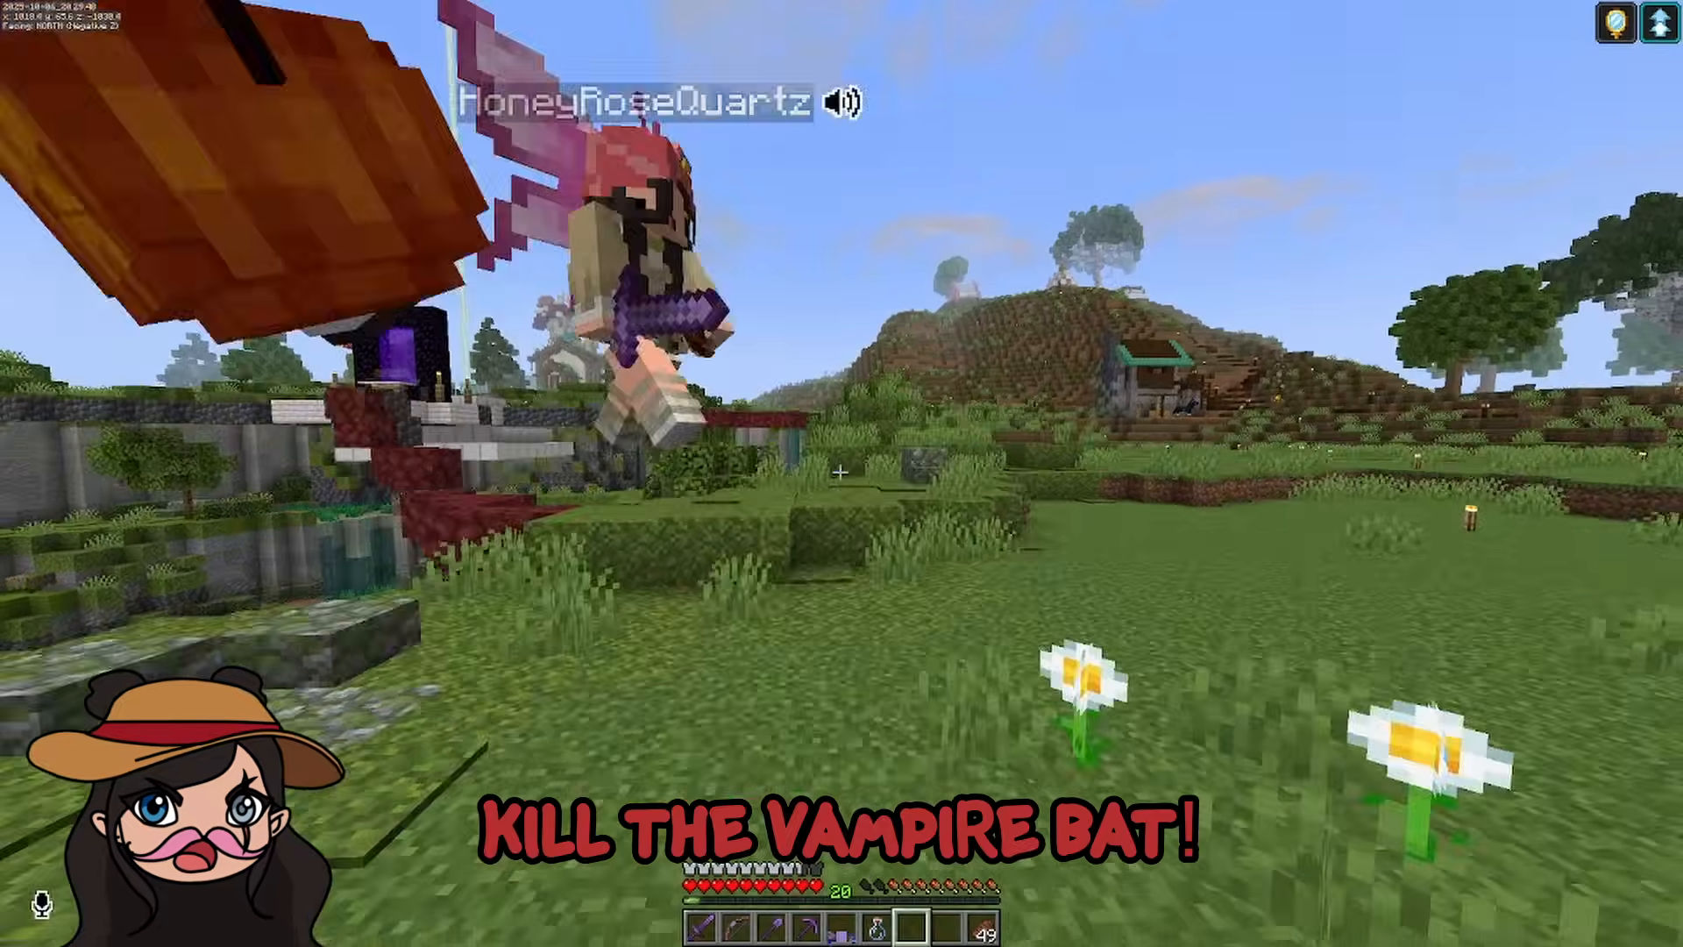
pyautogui.press('F5')
pyautogui.press('F5')
pyautogui.press('F5')
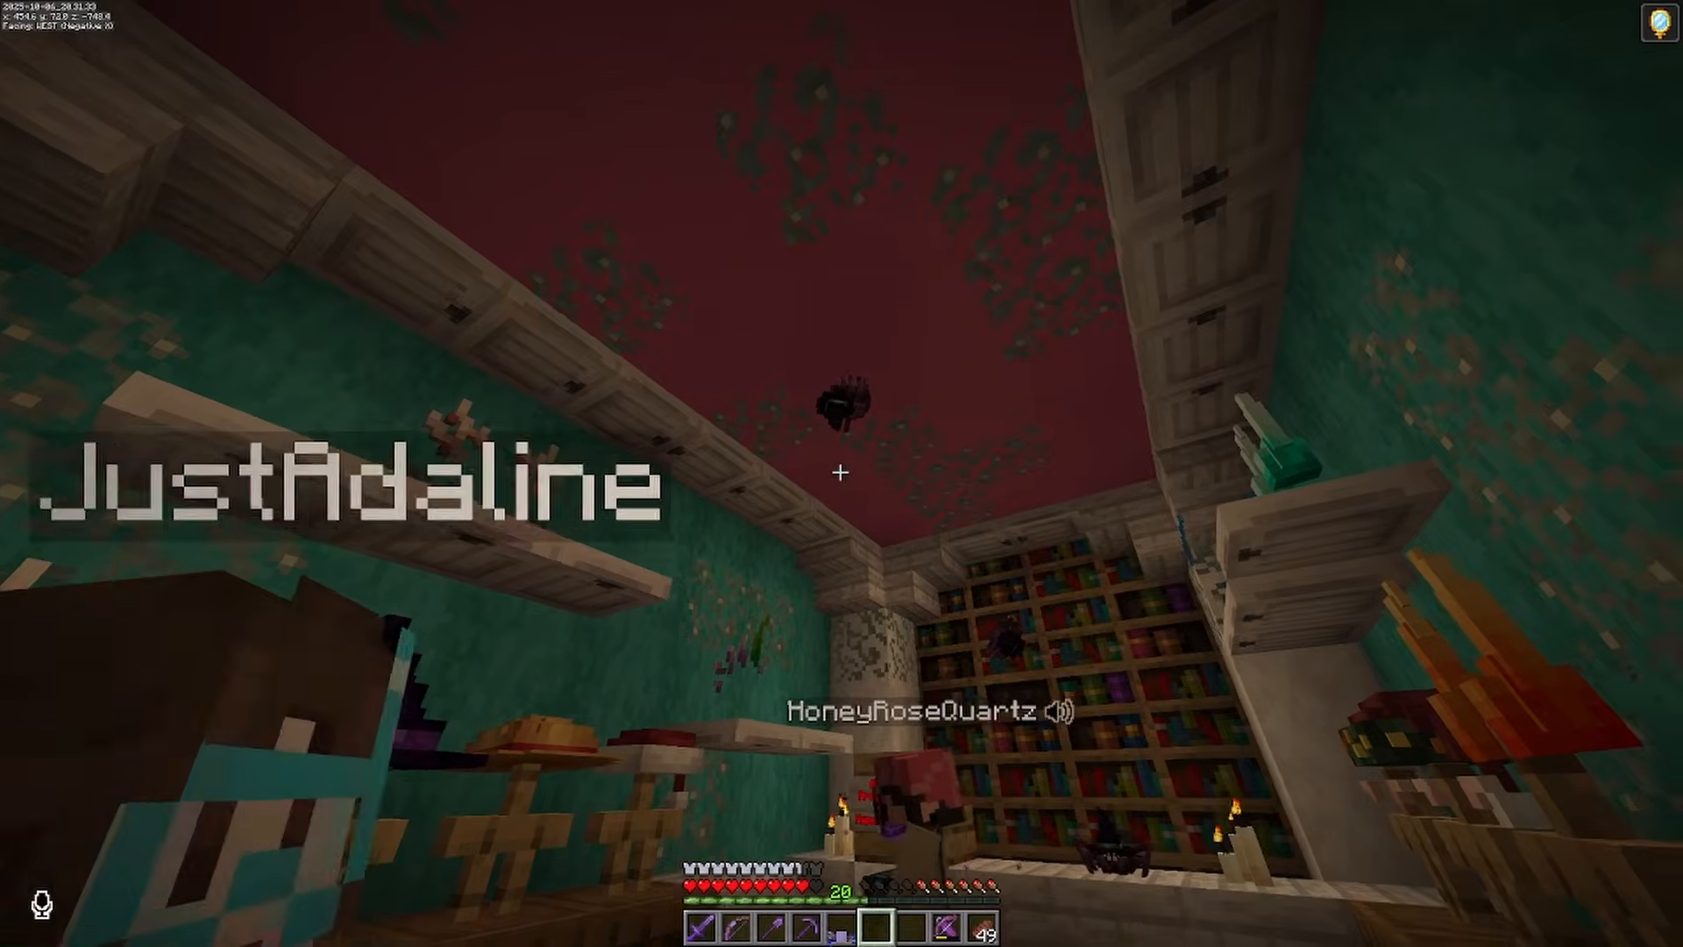
pyautogui.press('s')
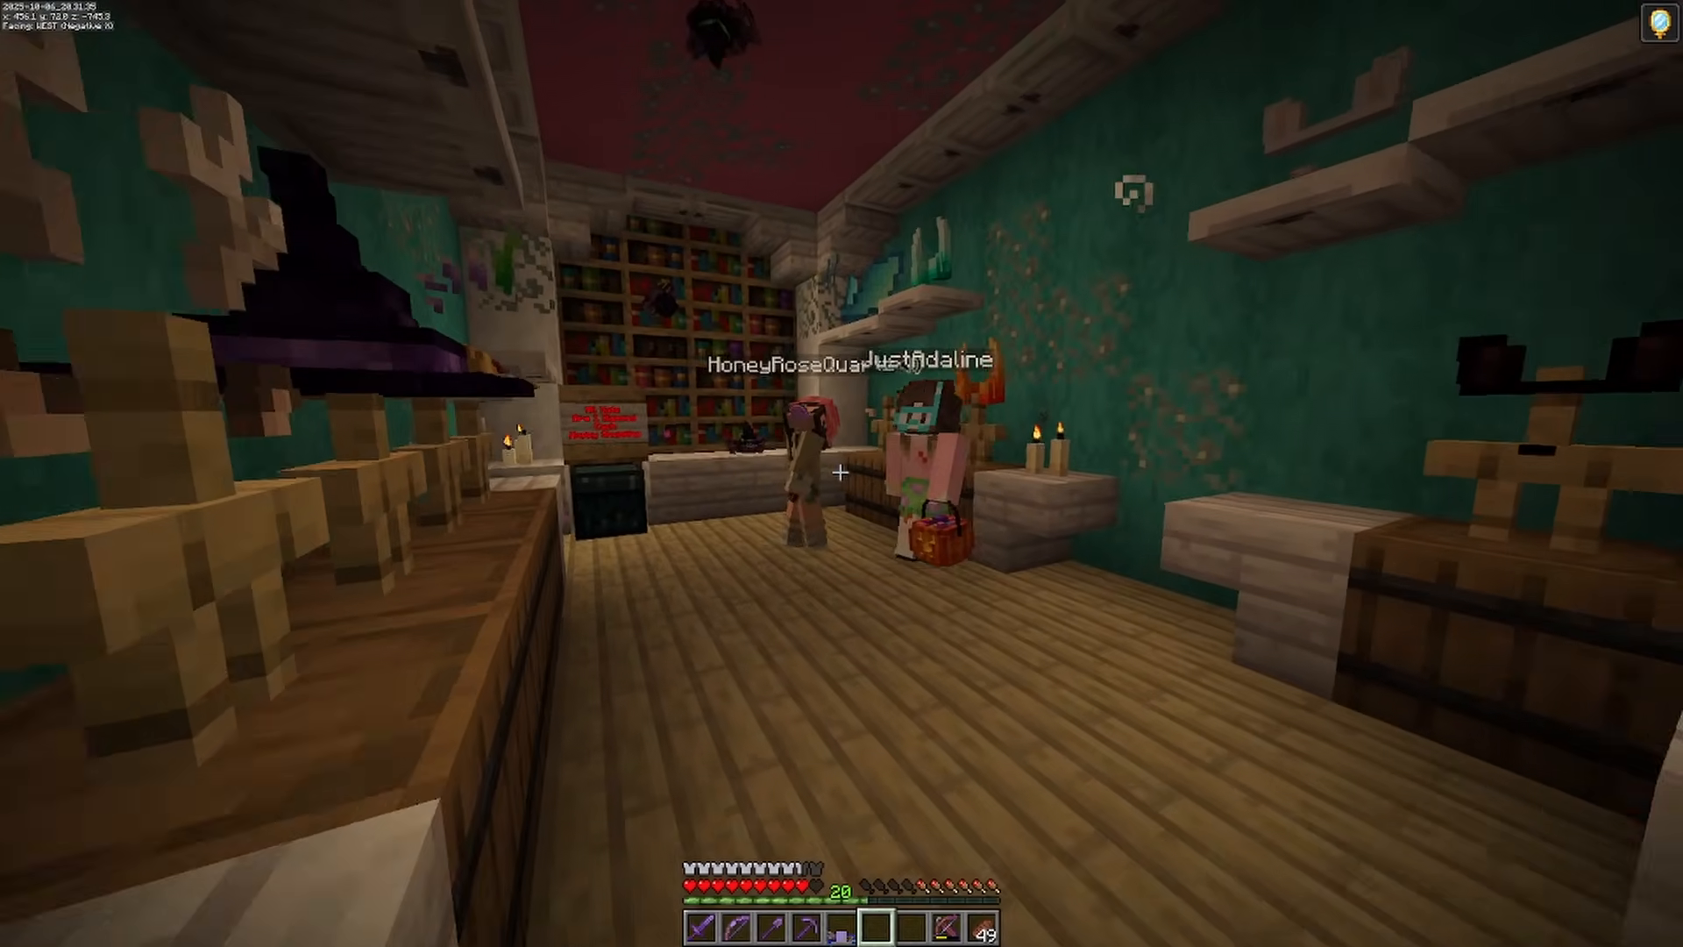
pyautogui.press('9')
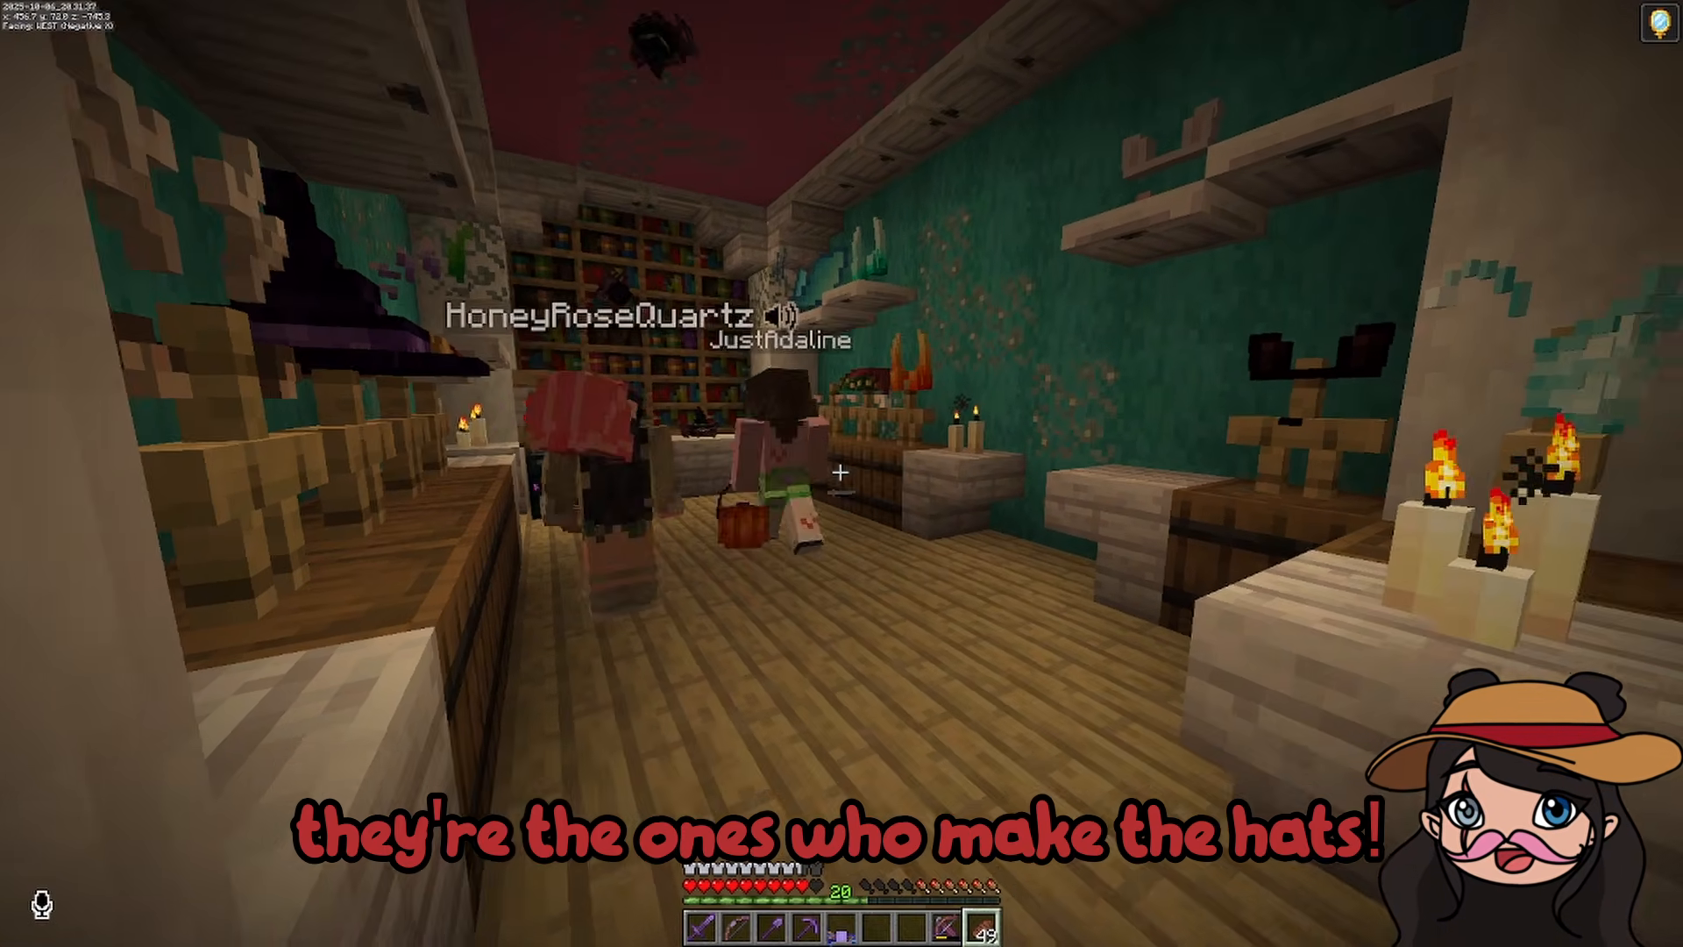
pyautogui.rightClick(840, 473)
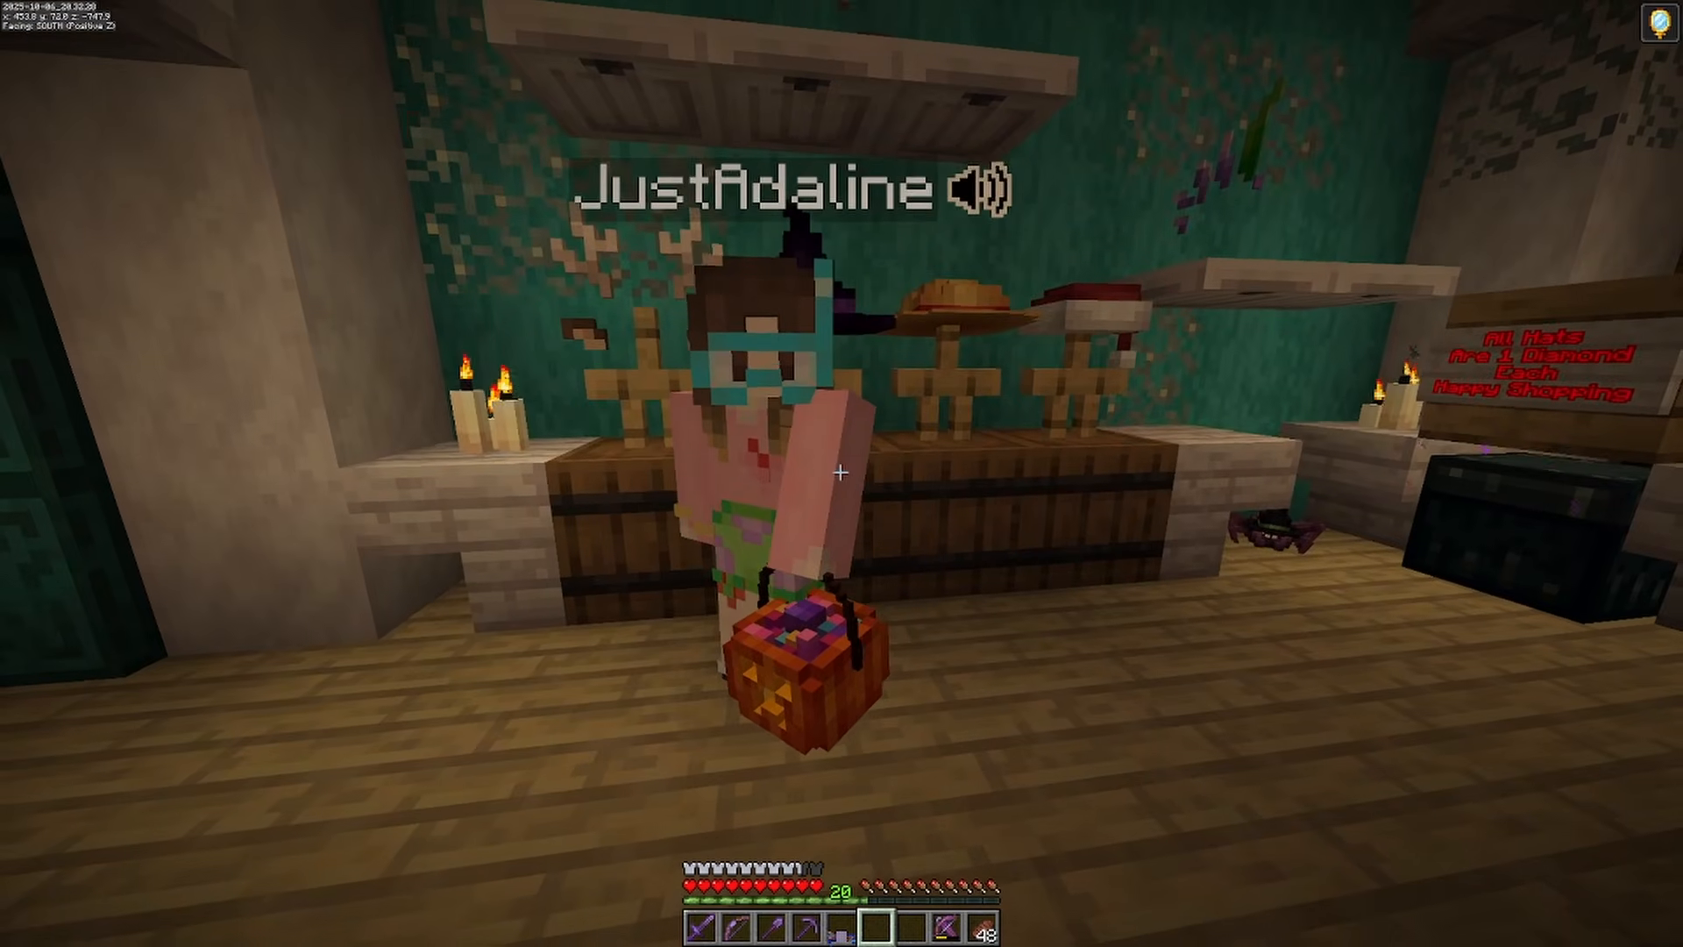
pyautogui.press('F5')
pyautogui.press('F5')
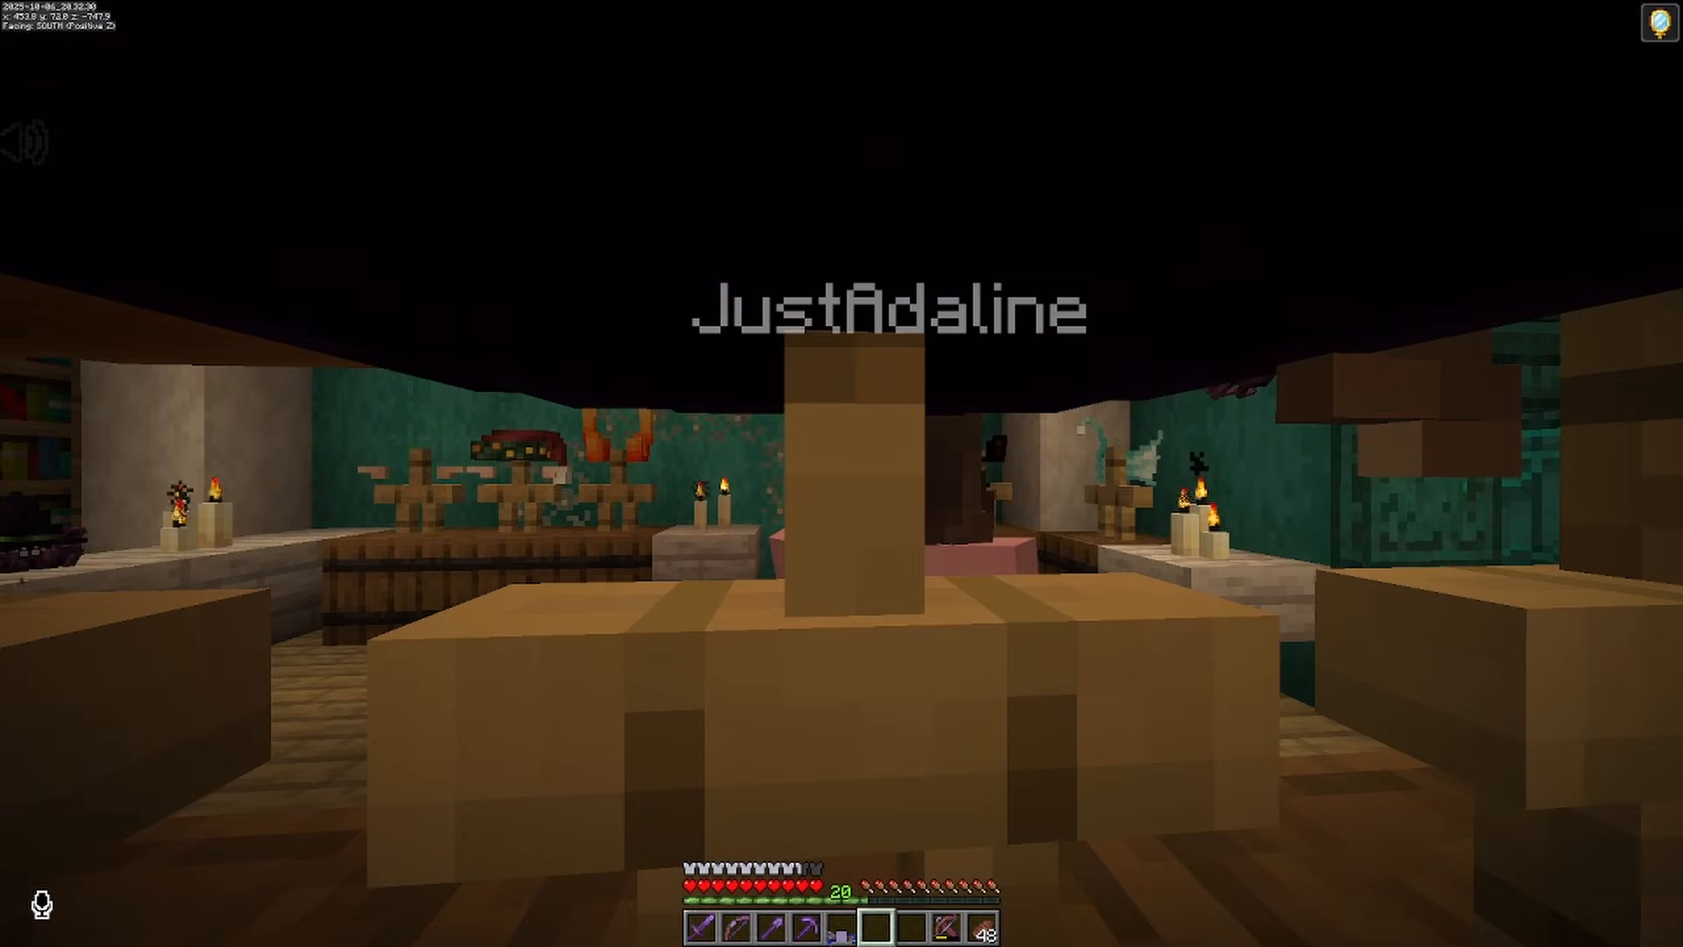
pyautogui.press('F5')
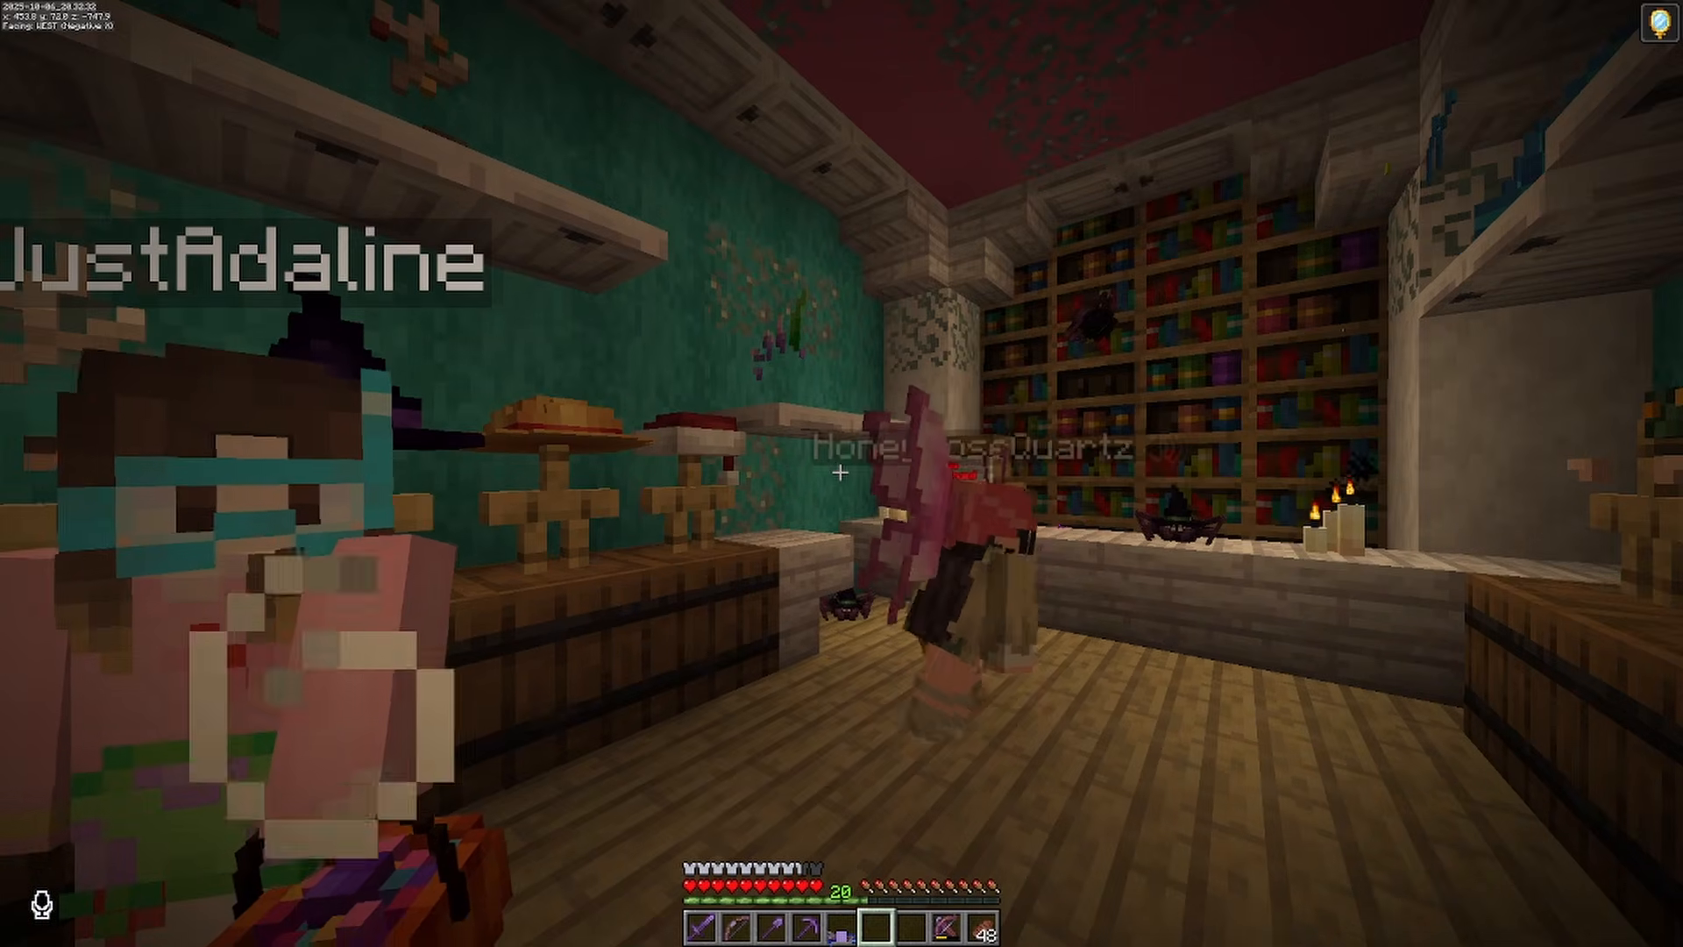
pyautogui.press('w')
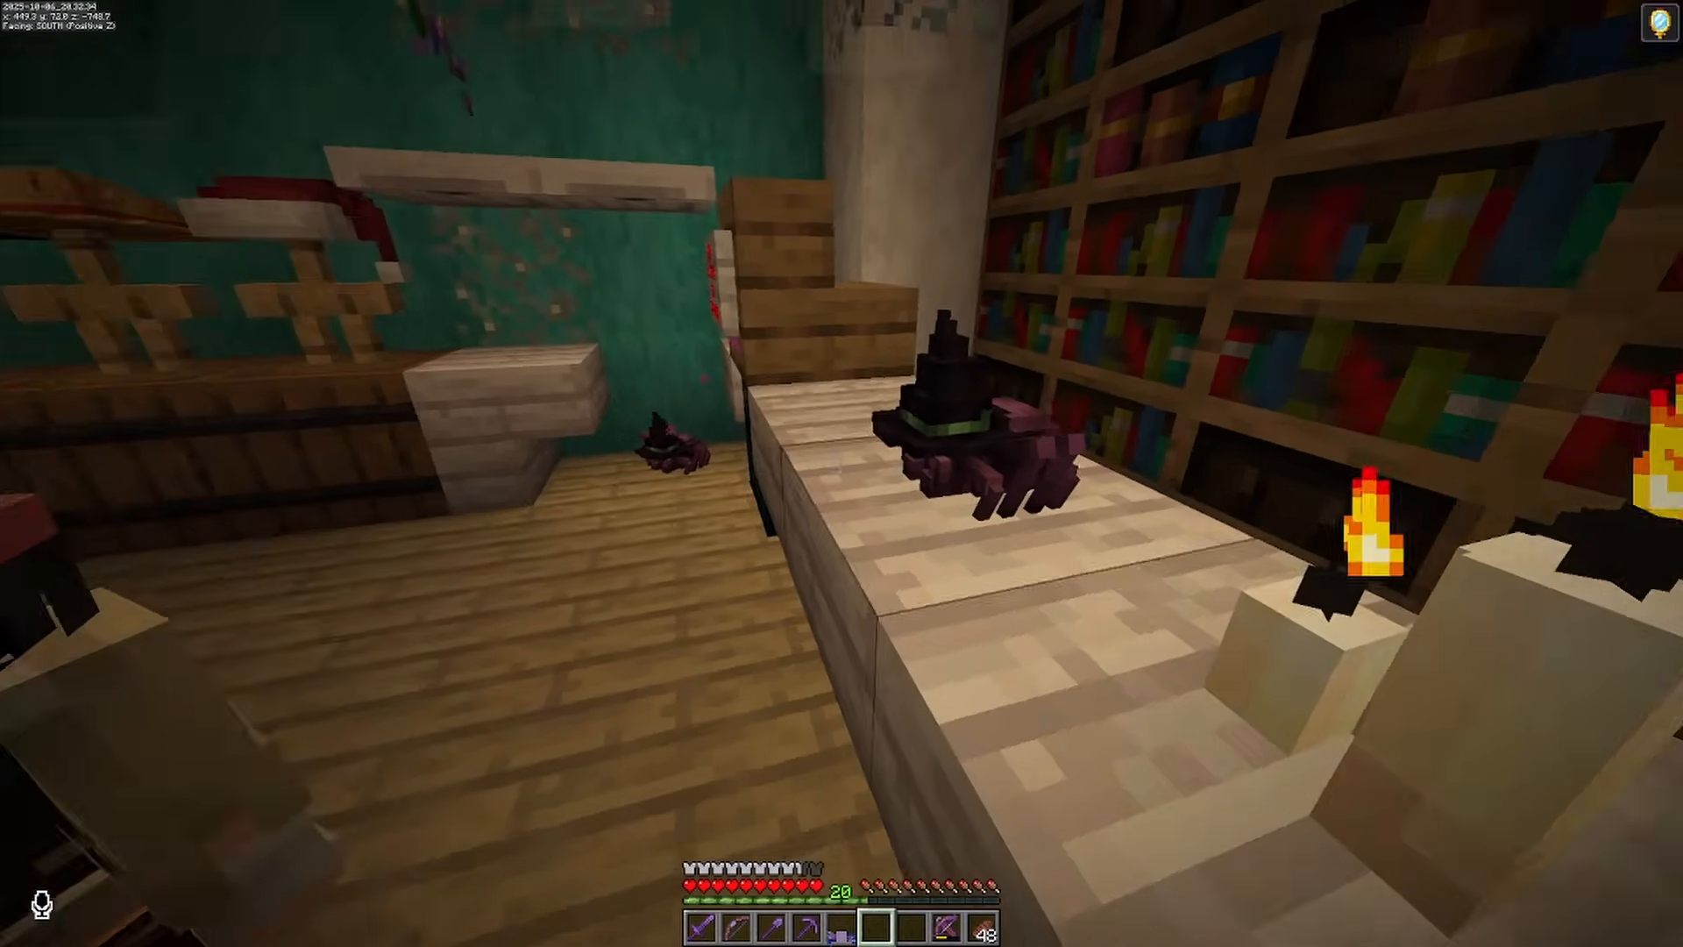
pyautogui.press('F5')
pyautogui.press('F5')
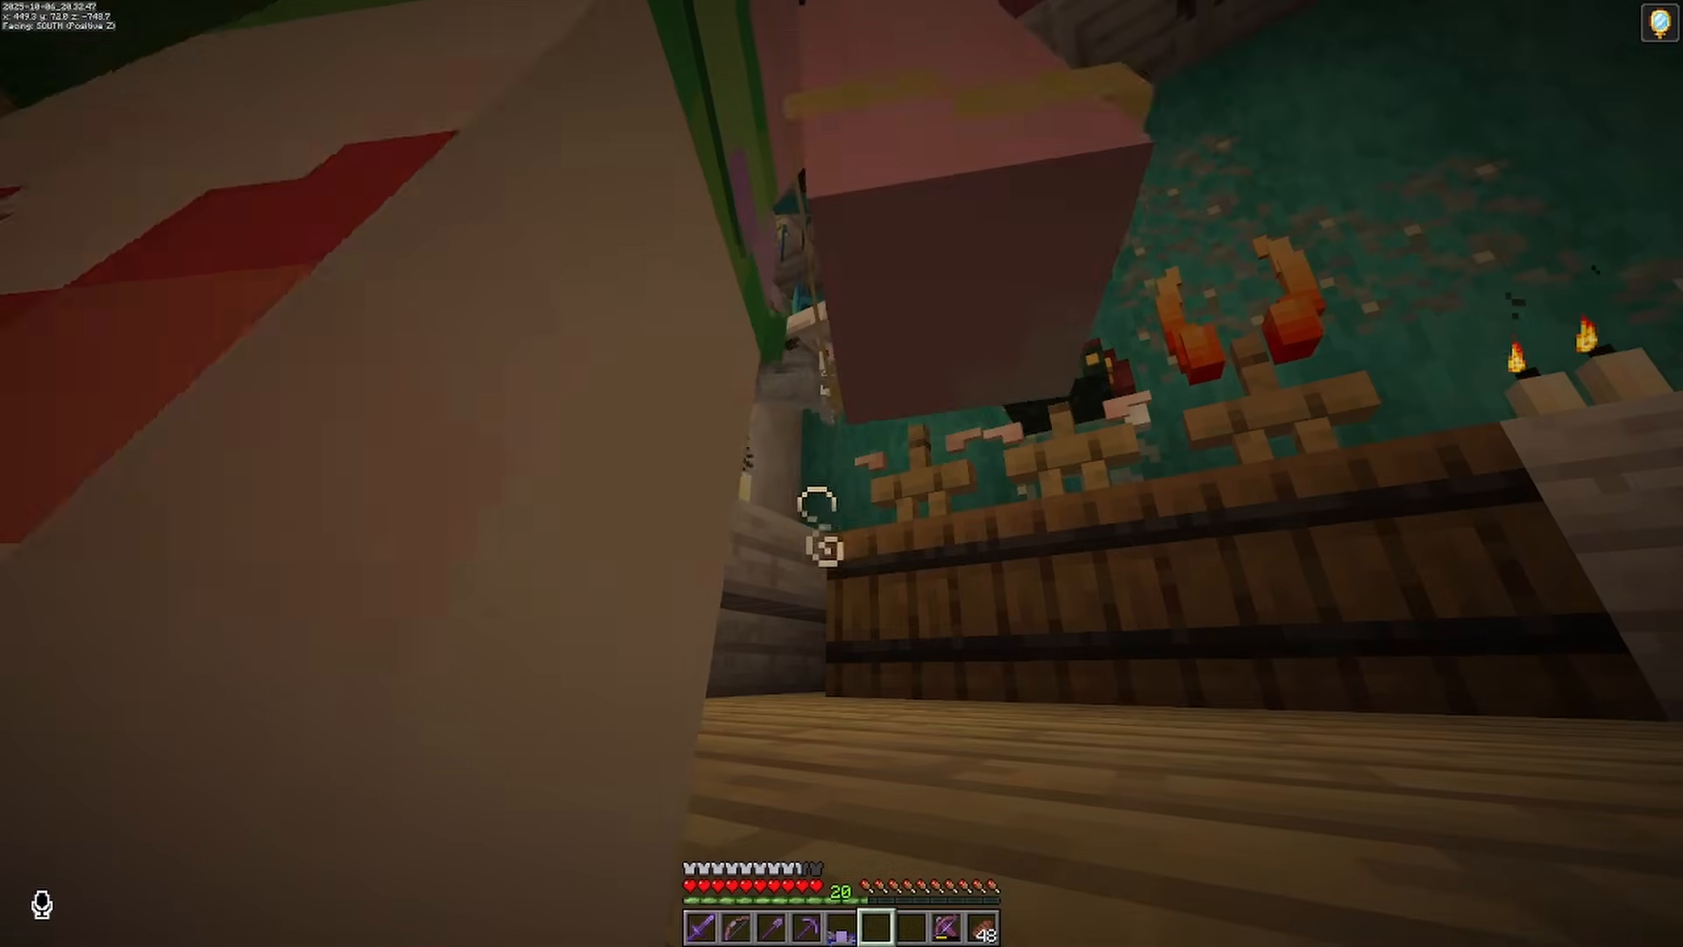
pyautogui.press('F5')
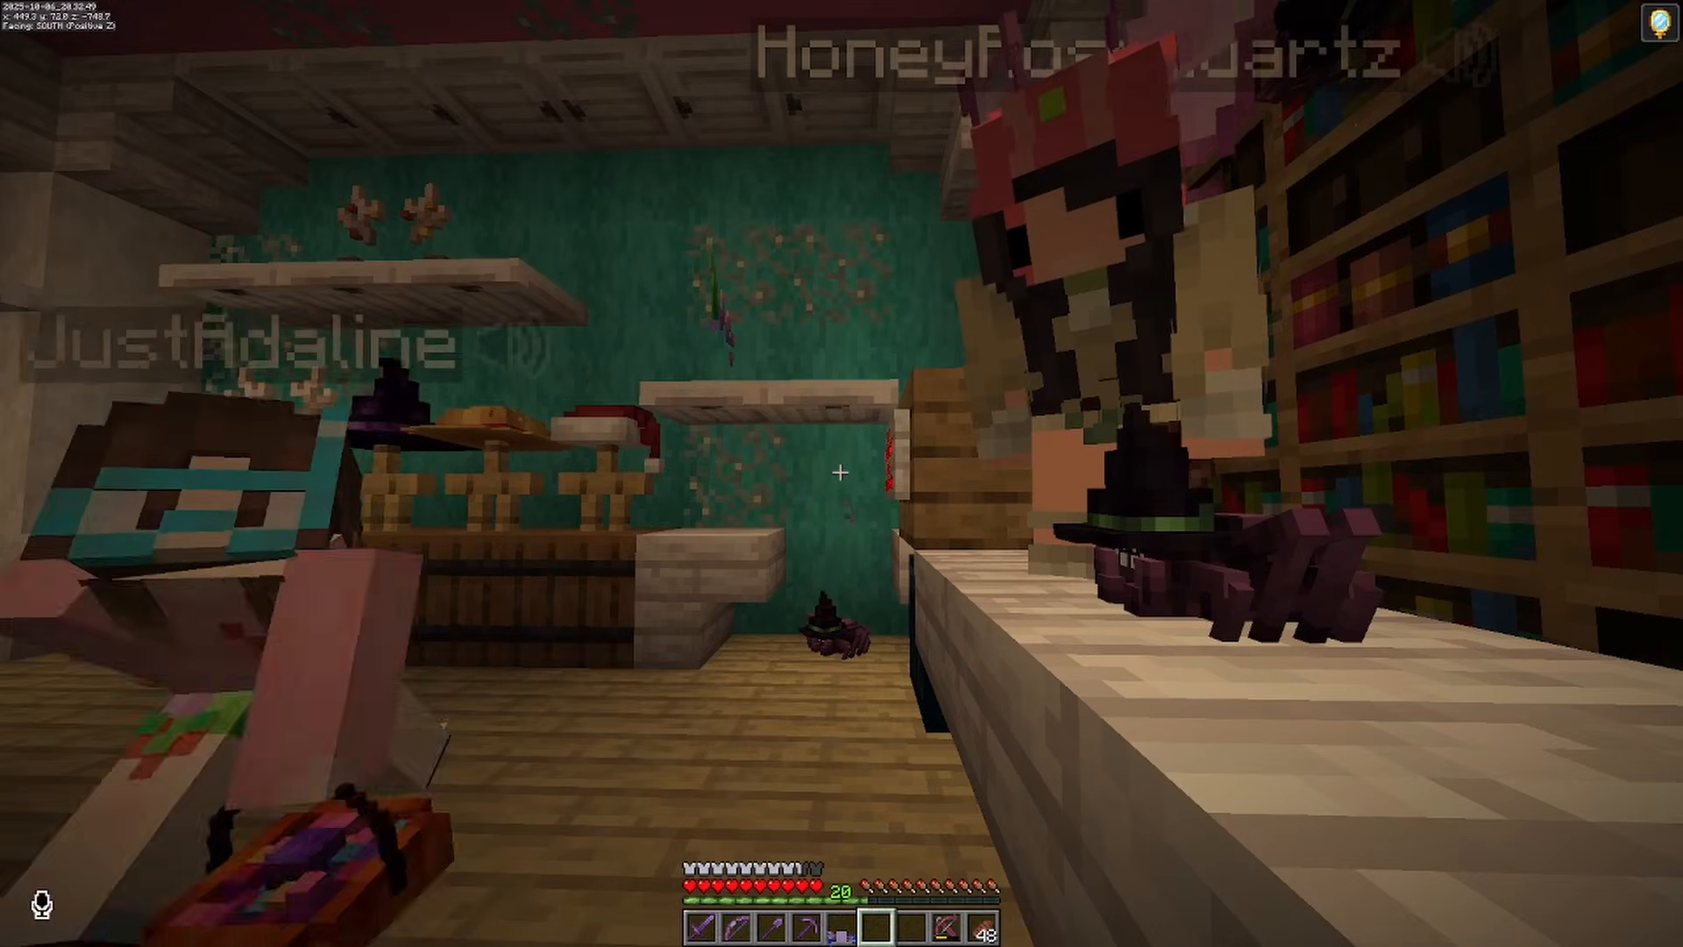